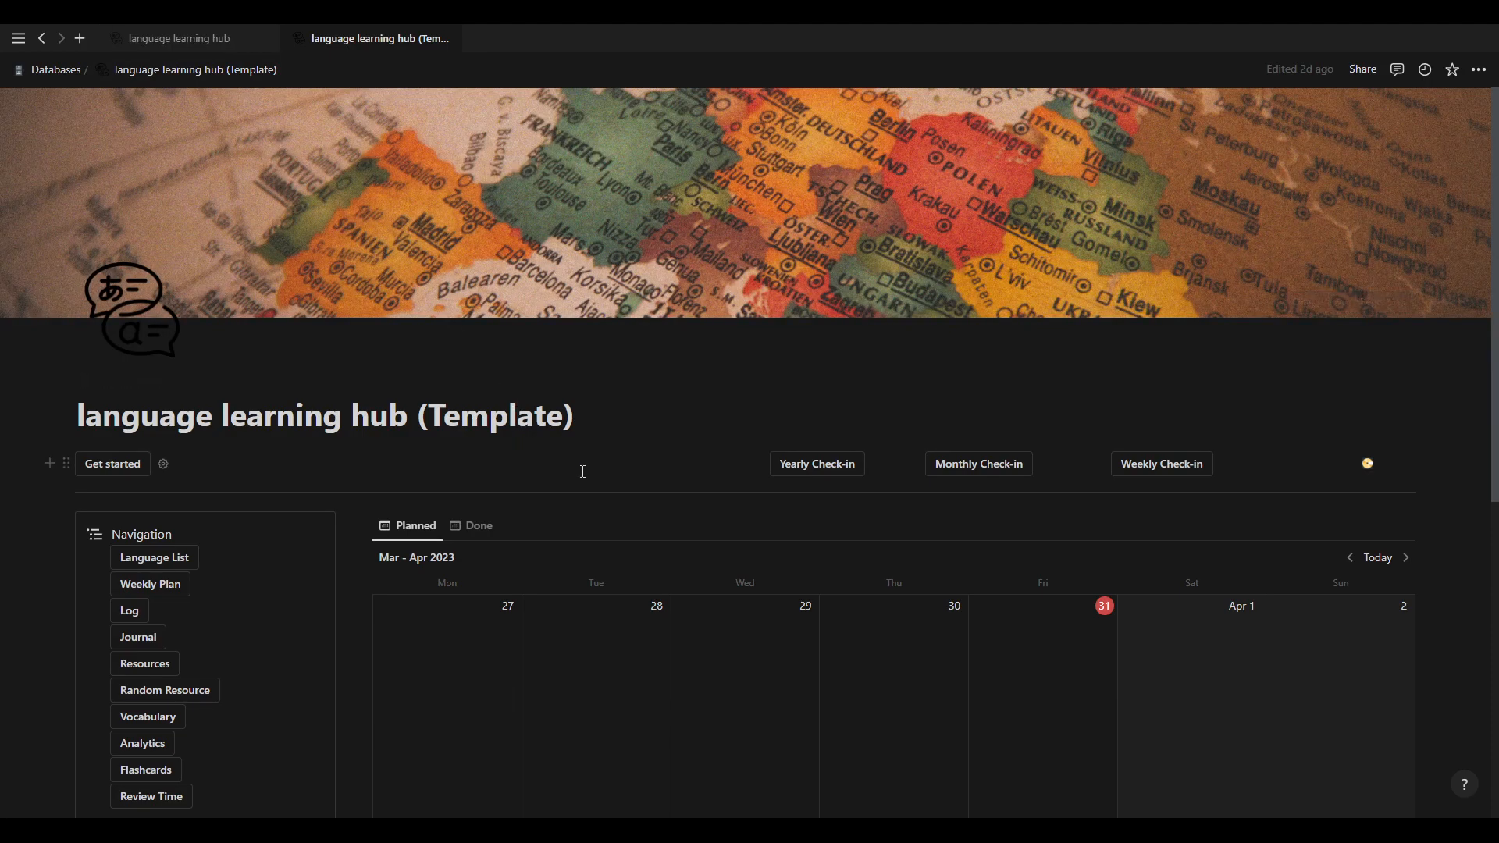
Look over the language learning hub template page, from its title through the navigation, calendar and Active Languages areas.
left_click(515, 414)
left_click_drag(428, 412, 555, 415)
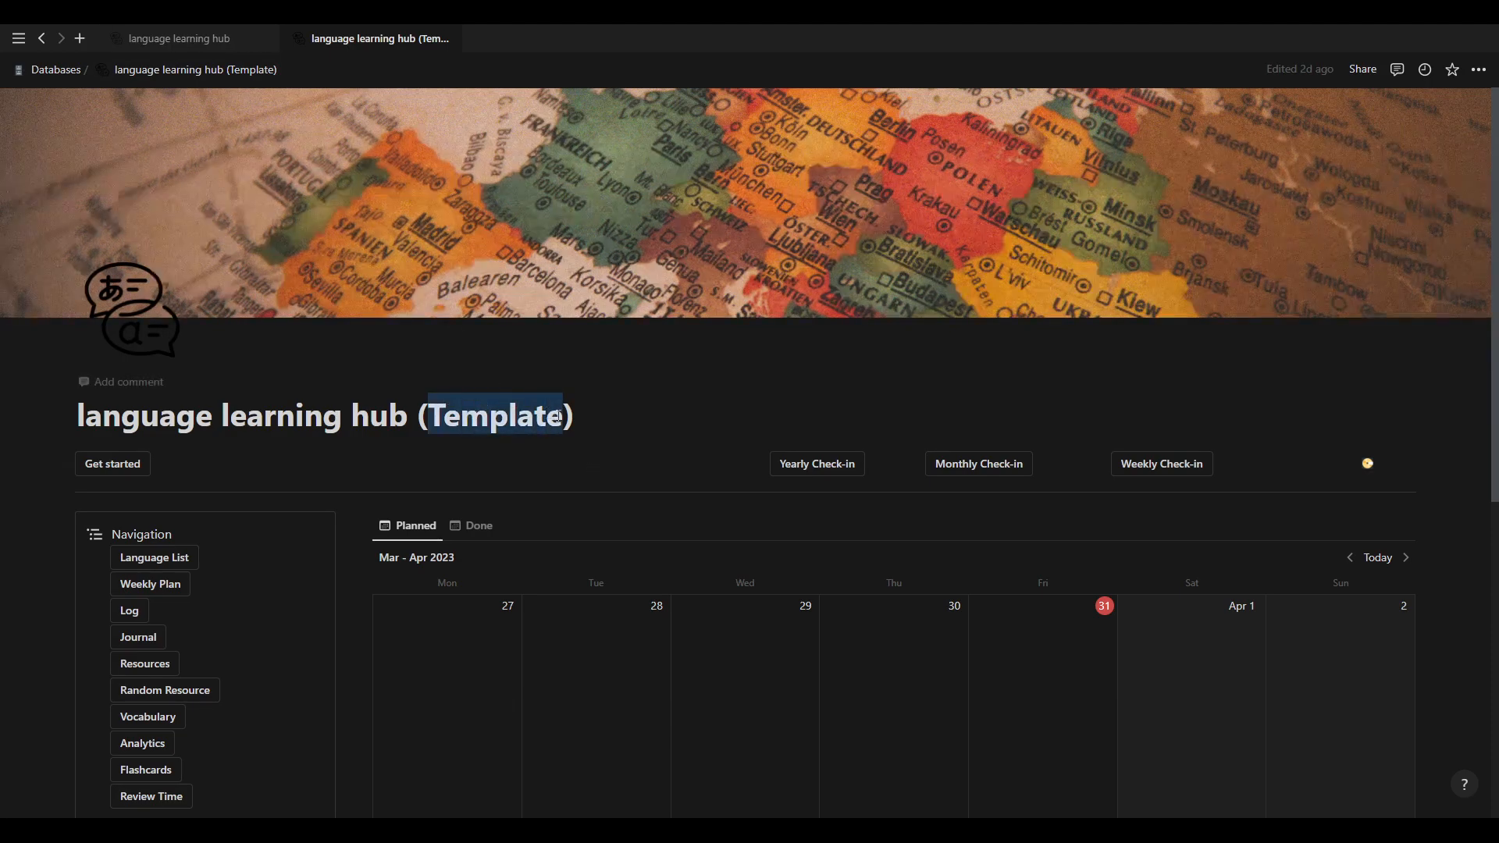
left_click(583, 415)
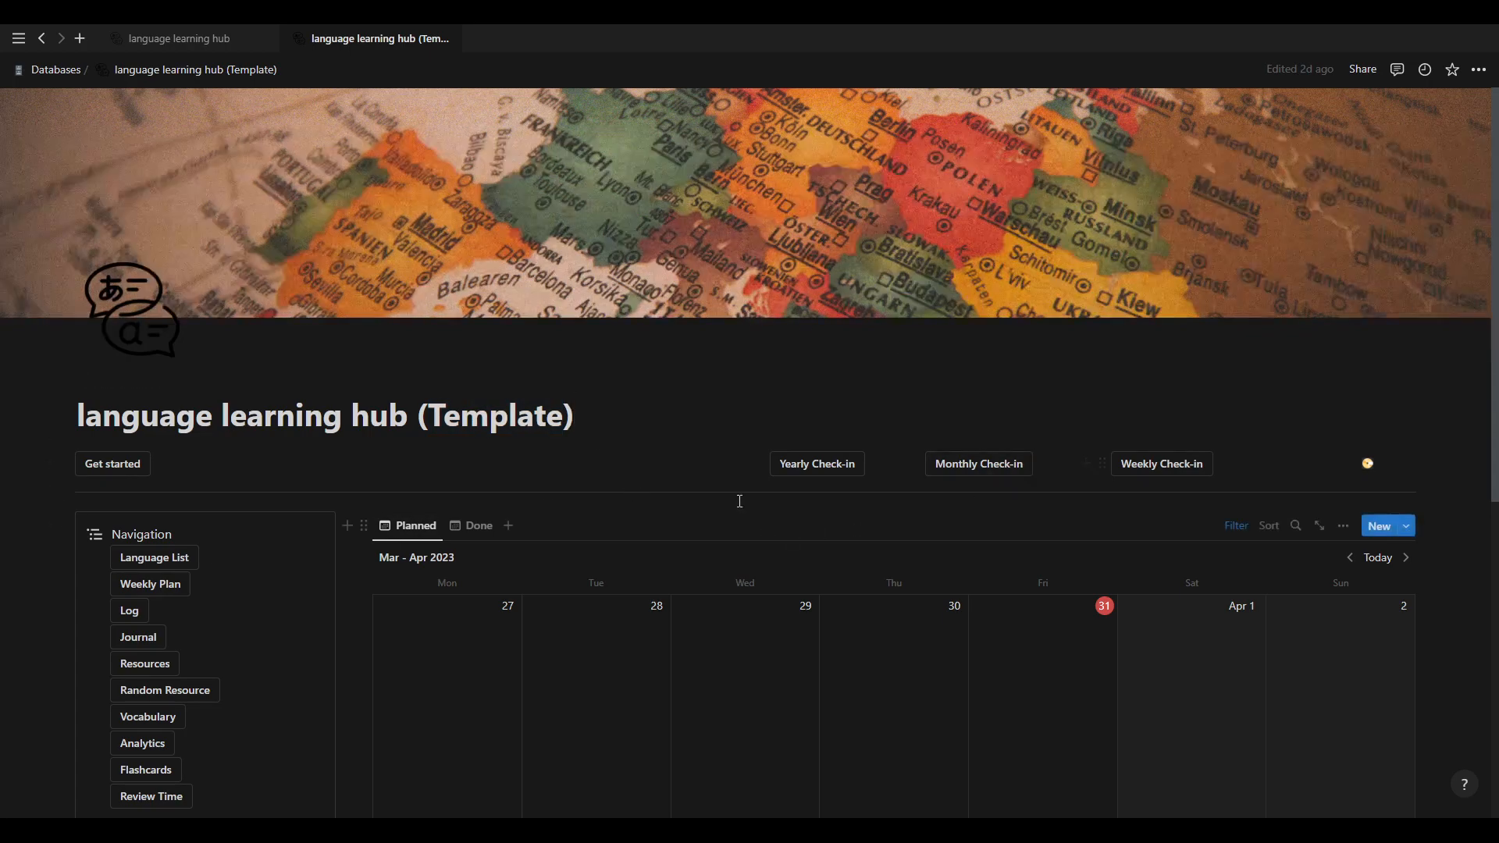
scroll(739, 500, "down", 3)
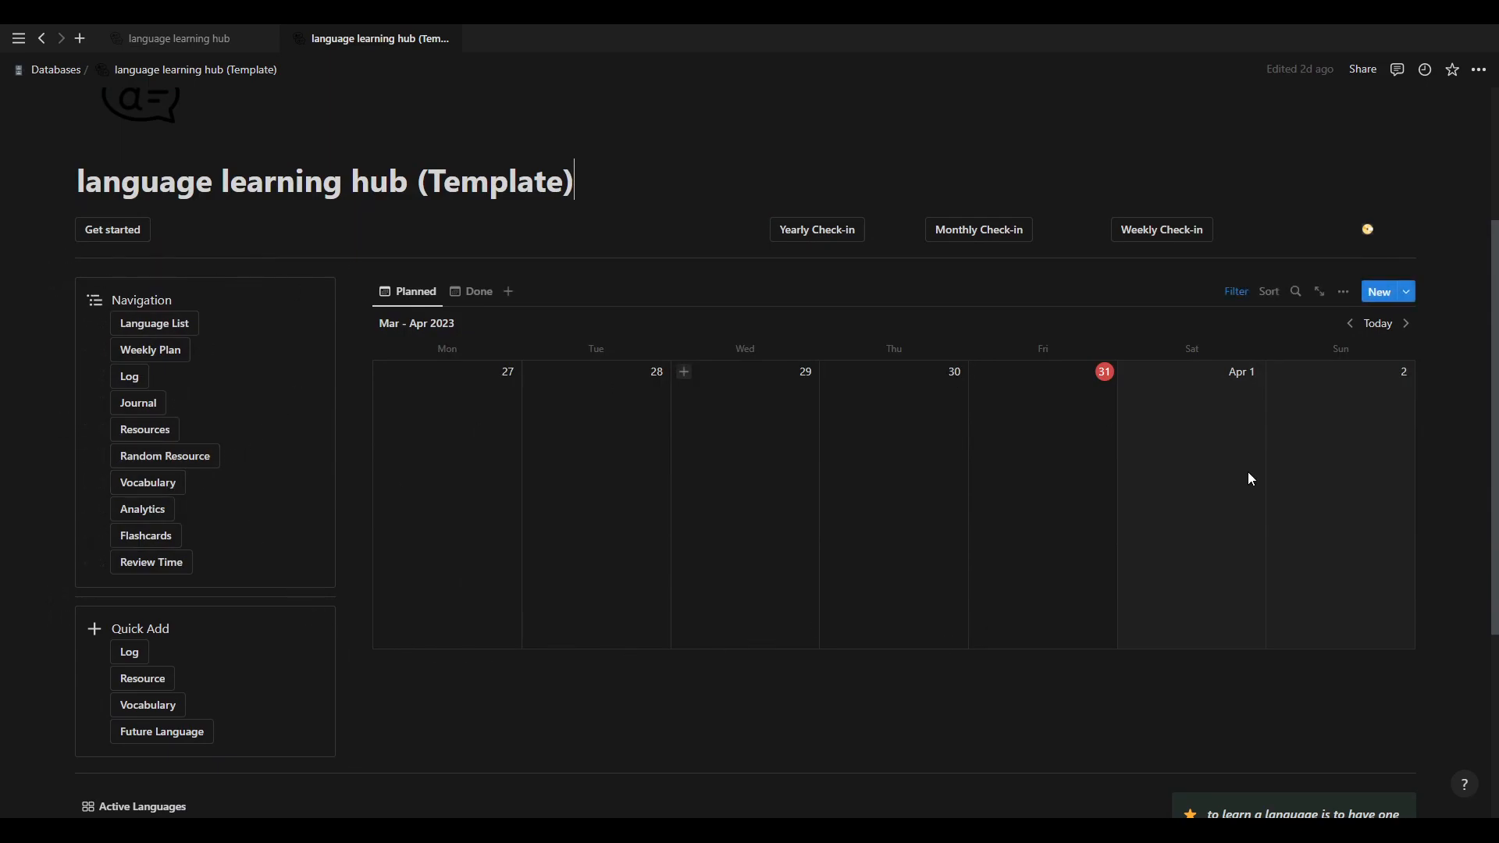
scroll(1082, 537, "down", 2)
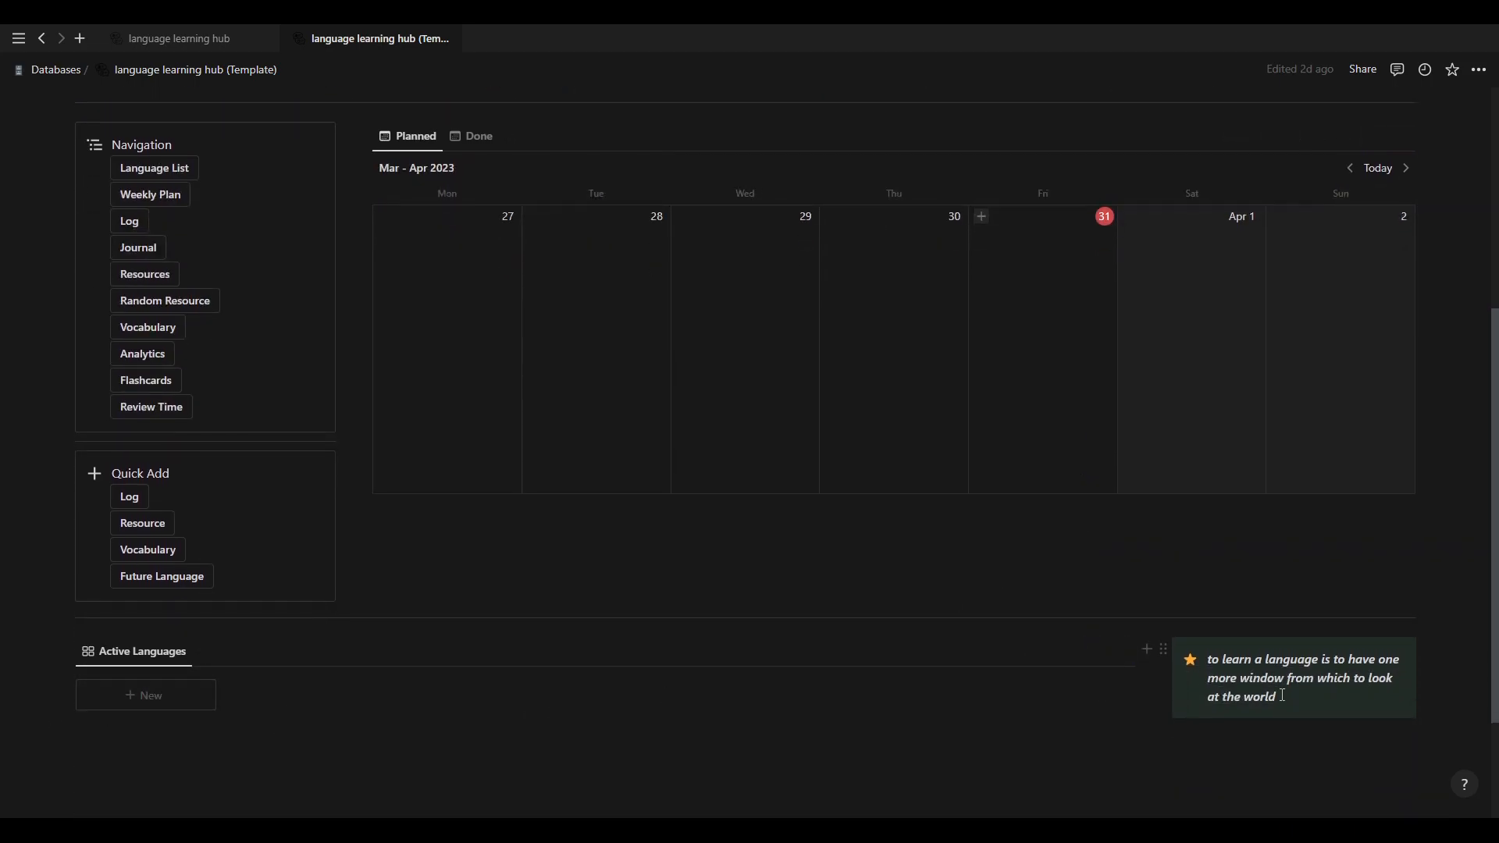
scroll(1286, 696, "up", 3)
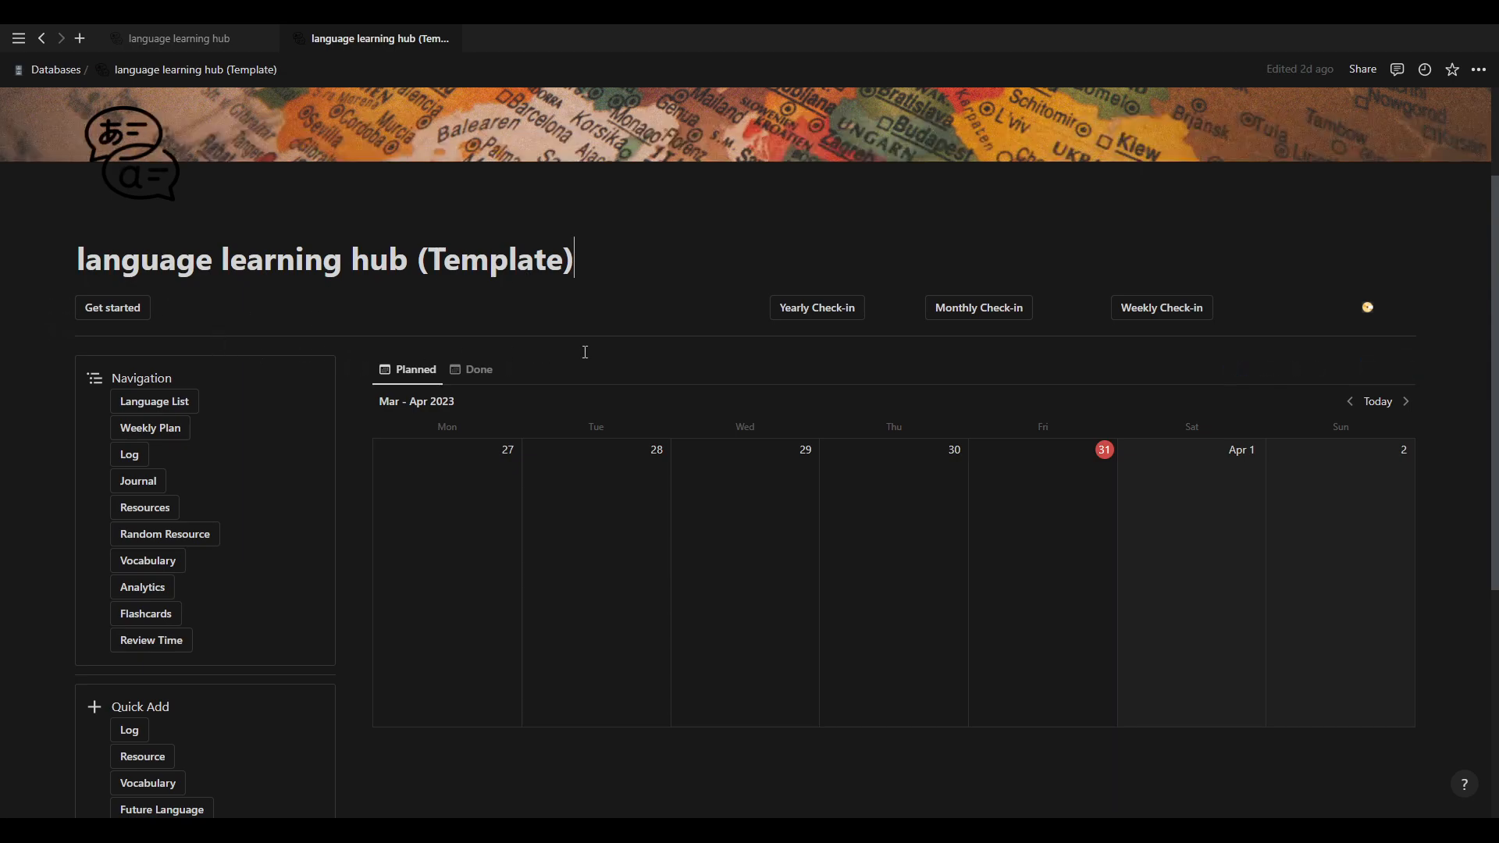
Open the Get started page and review its sections for adding languages, adding a "why?" and choosing flag icons.
left_click(117, 317)
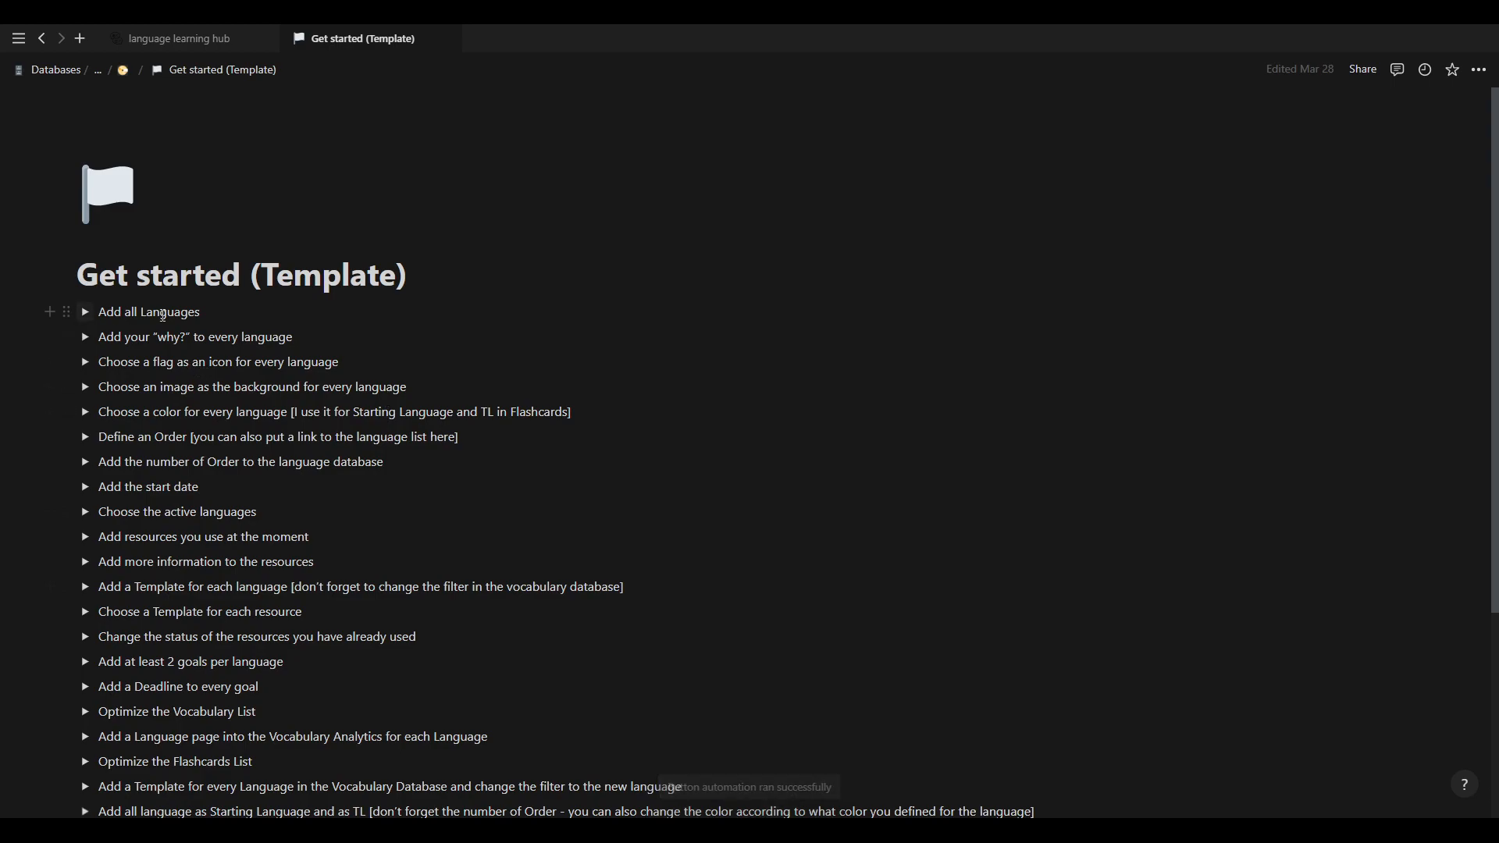
scroll(221, 418, "down", 1)
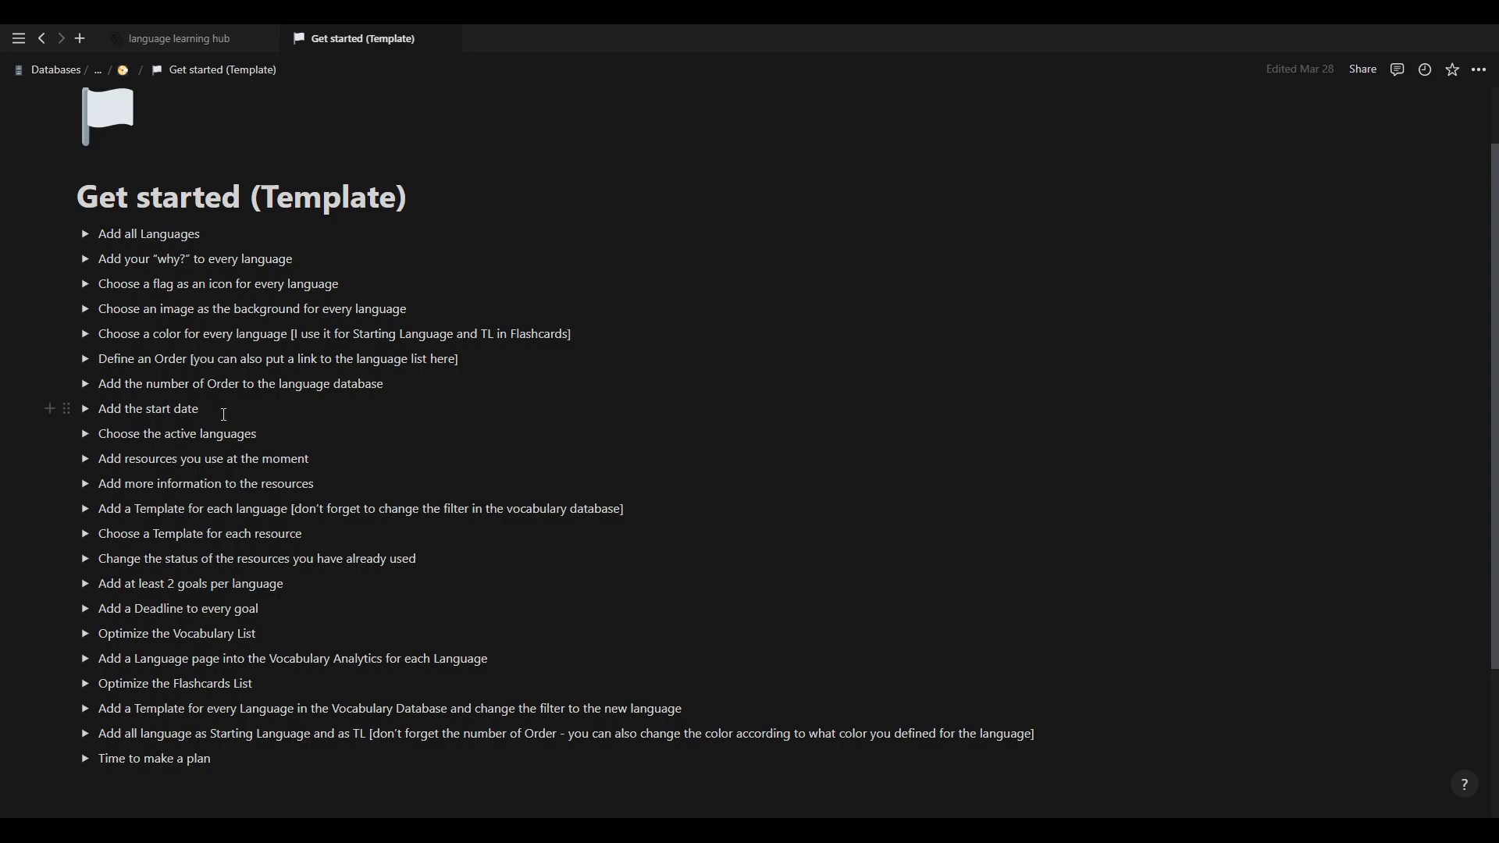
left_click(91, 236)
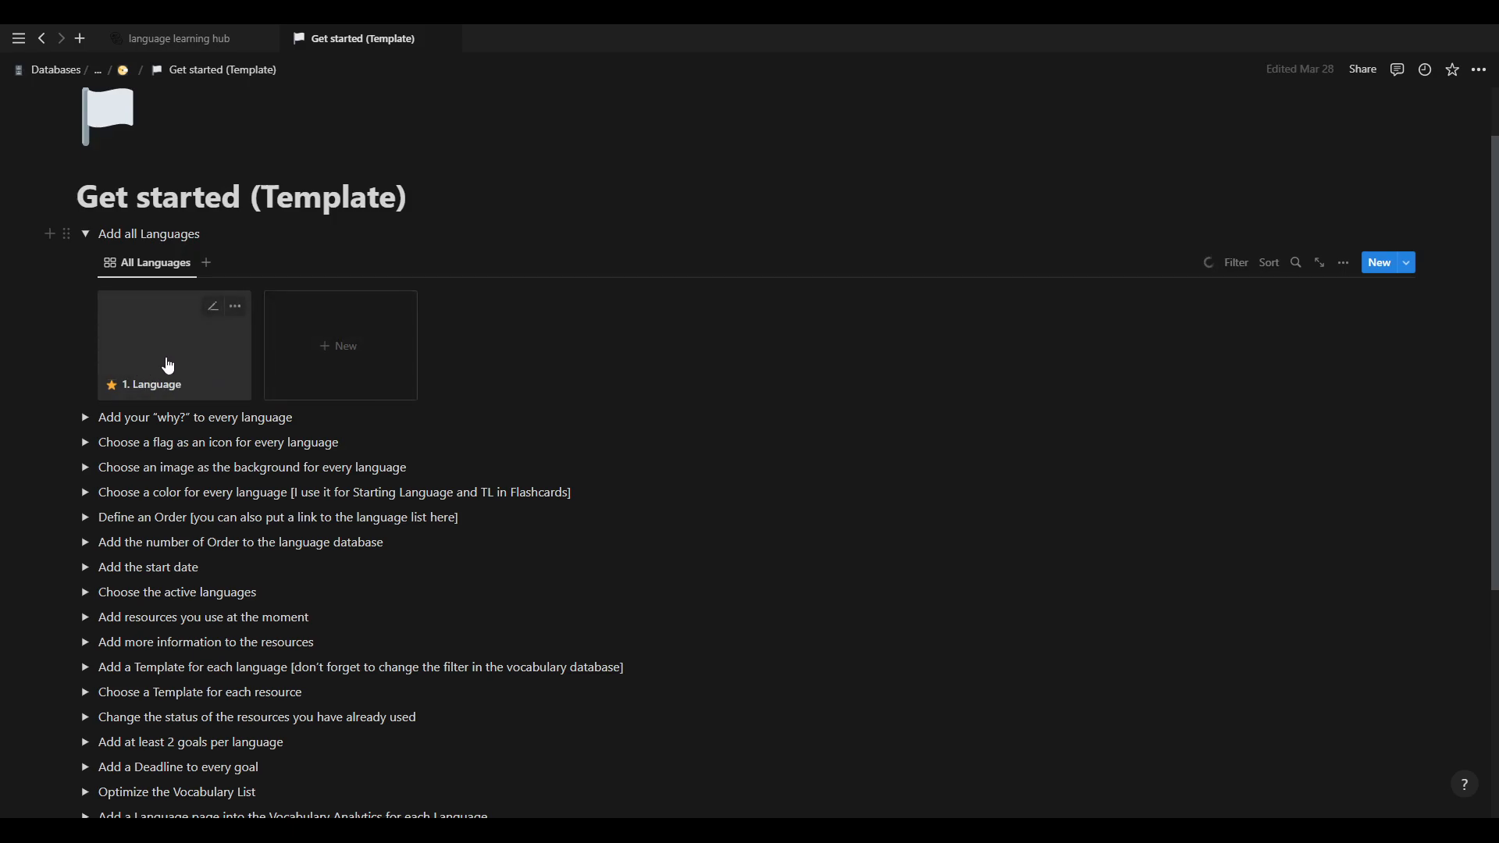
left_click(86, 236)
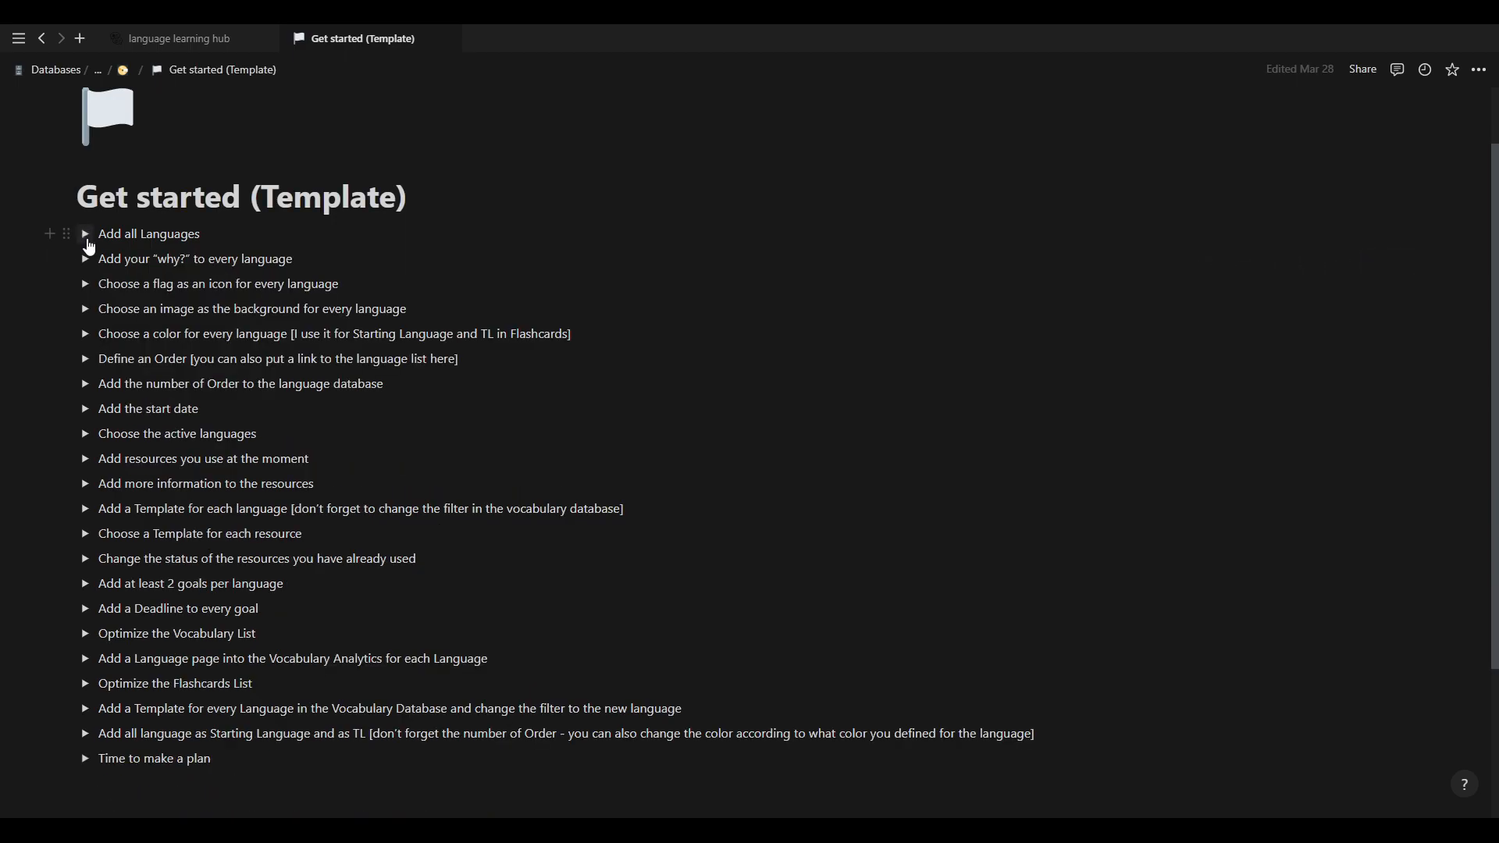
left_click(87, 262)
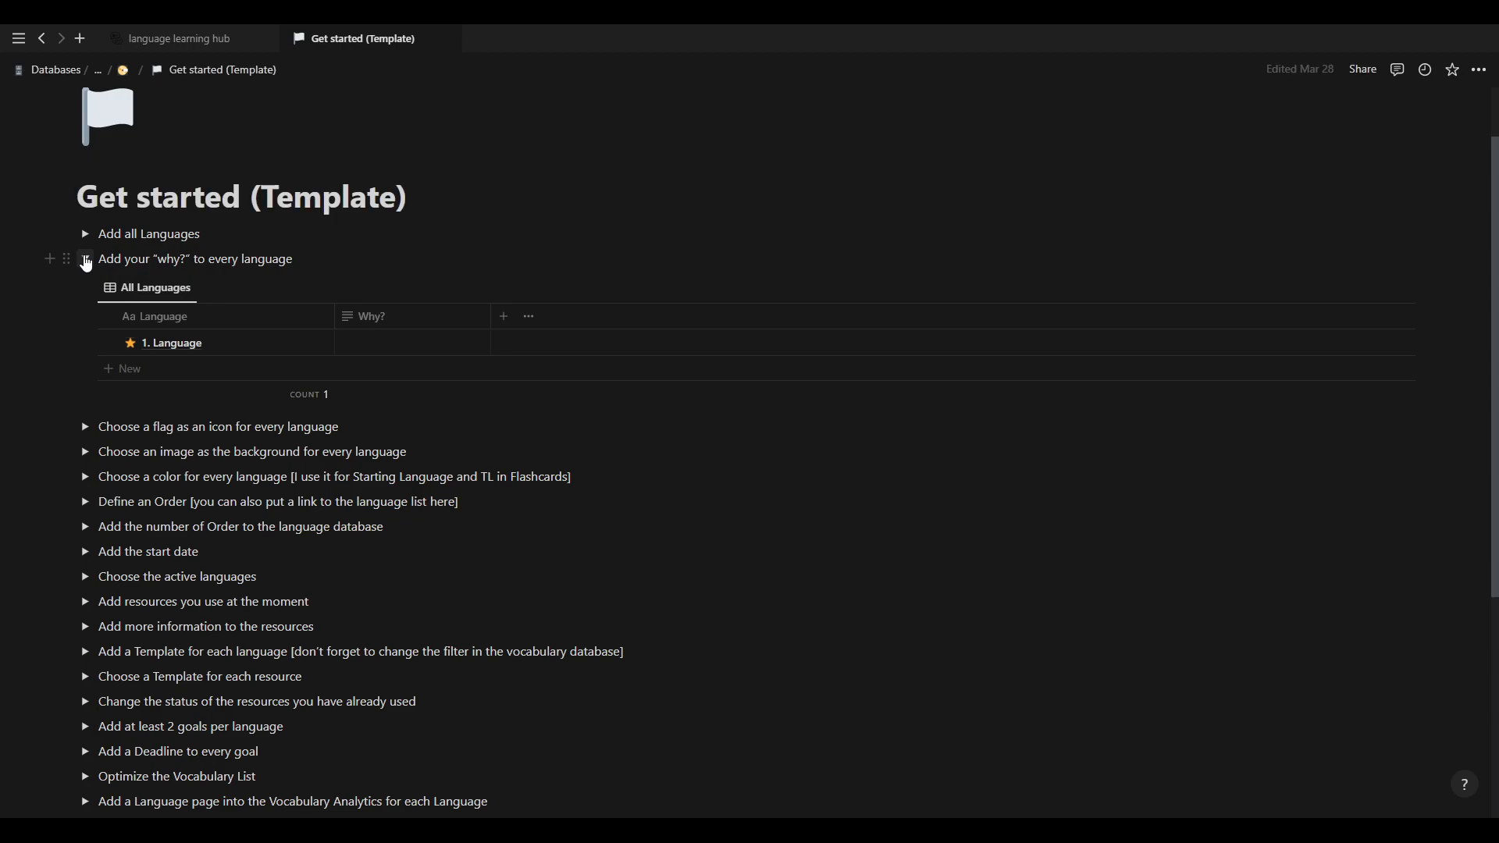
left_click(86, 259)
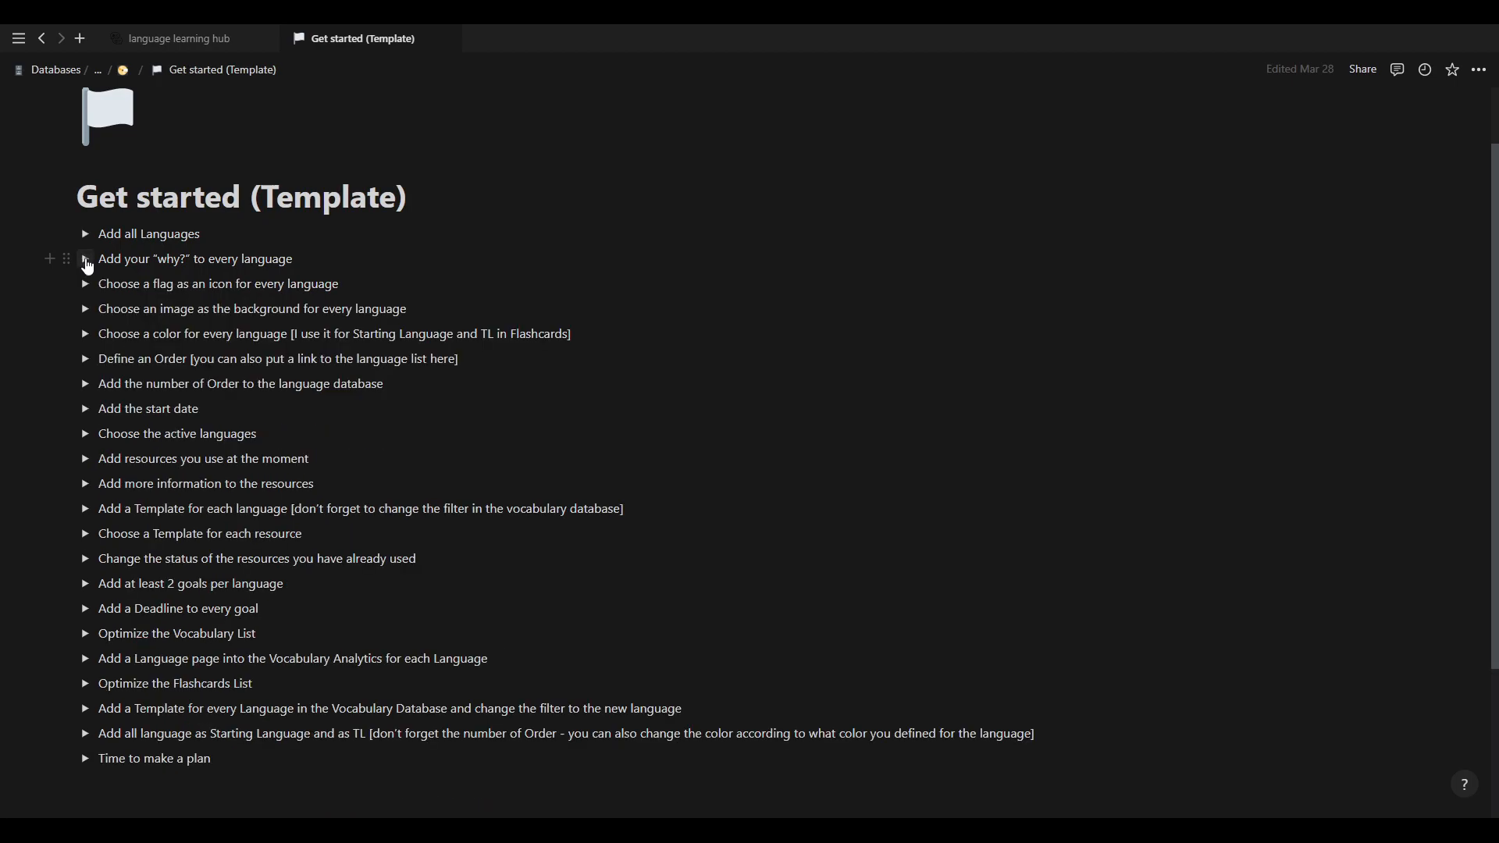
left_click(86, 287)
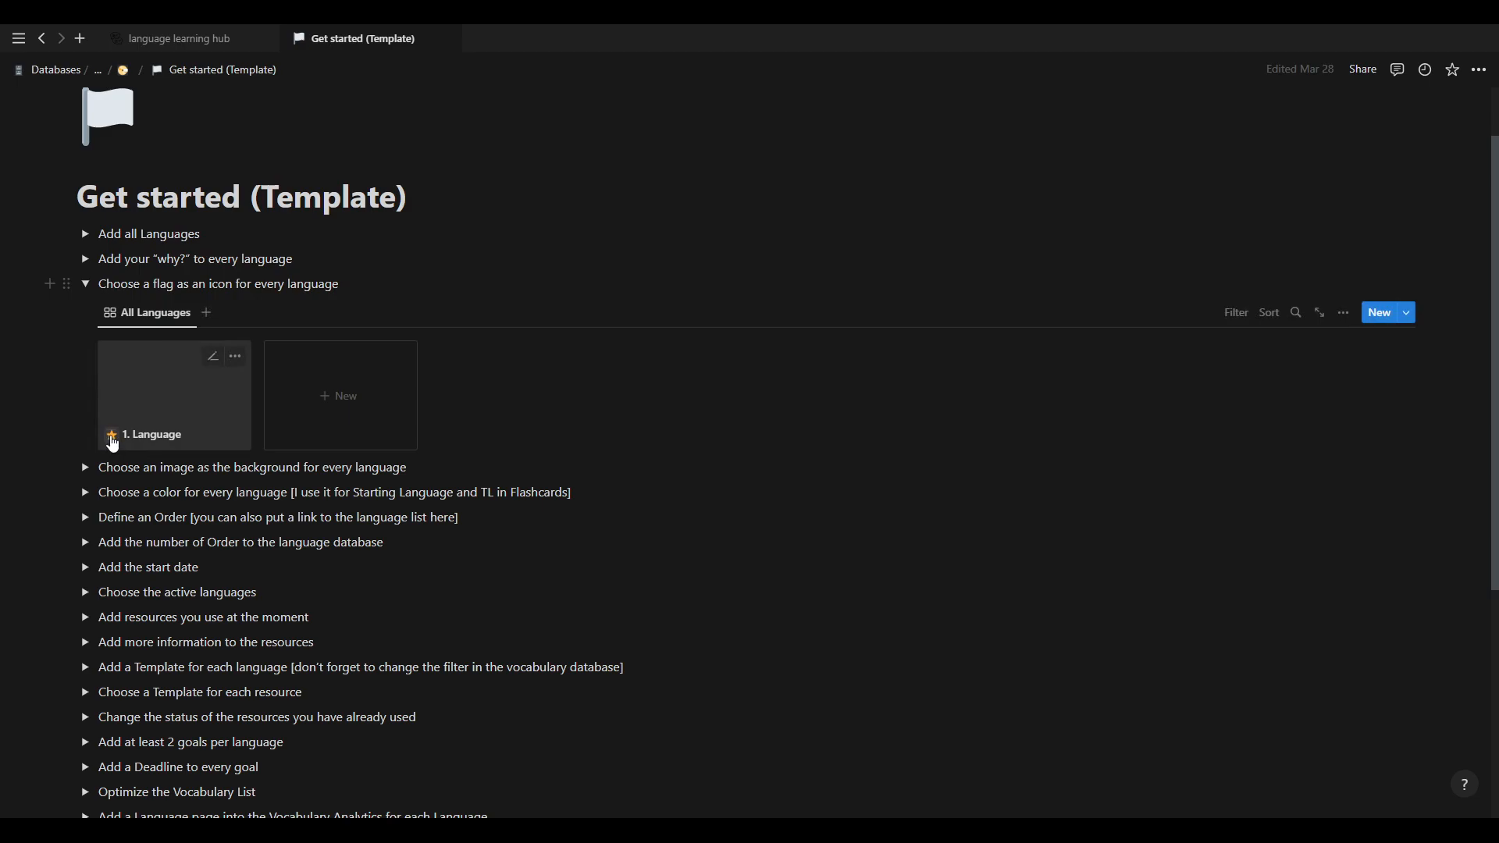
left_click(86, 284)
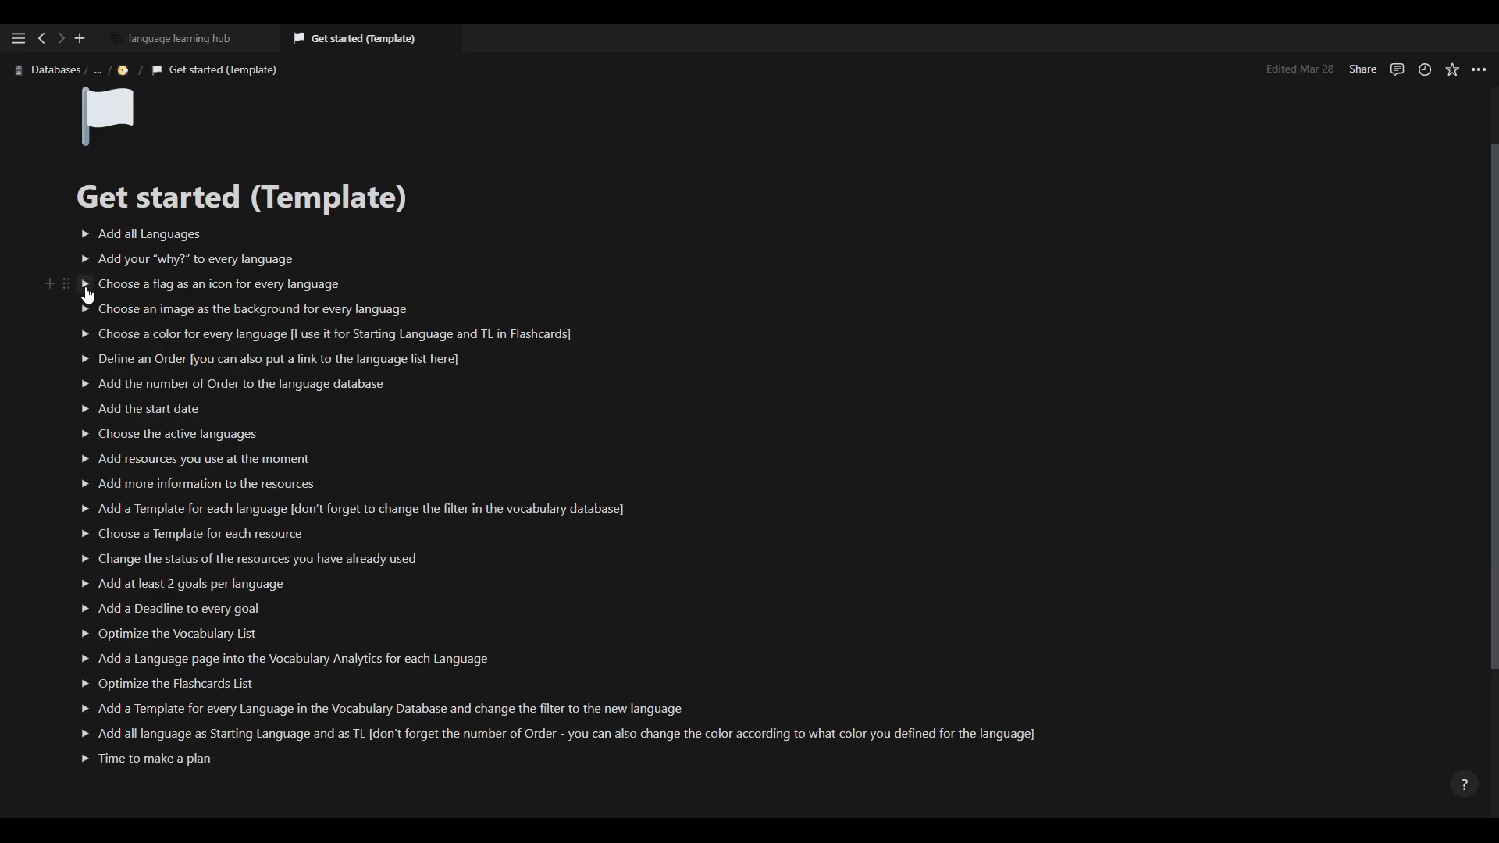
Inspect the Color options for 1. Language in the section on choosing a color for every language, leaving the value empty.
left_click(86, 335)
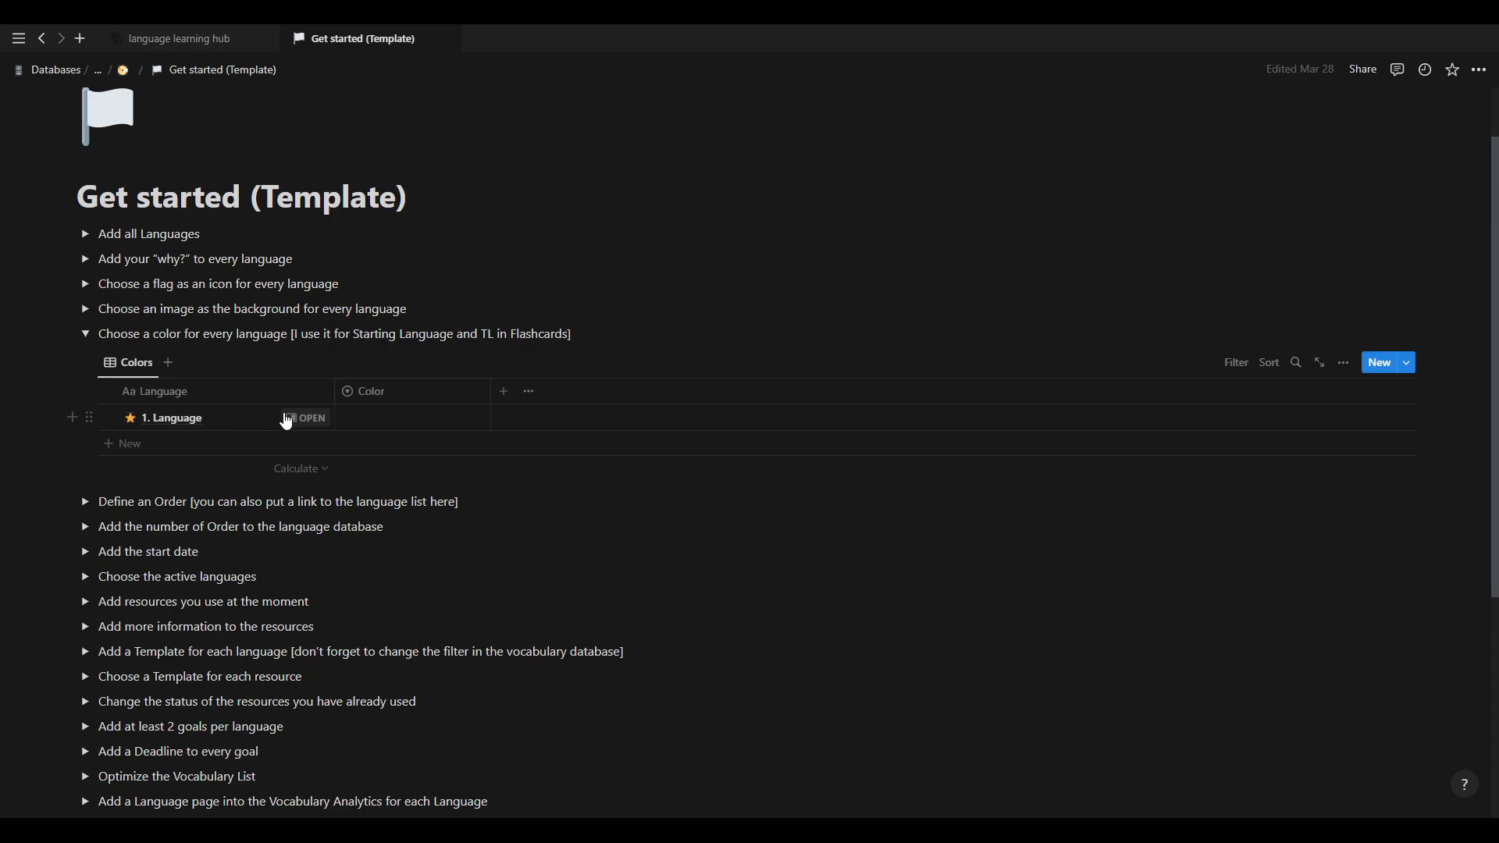
left_click(380, 419)
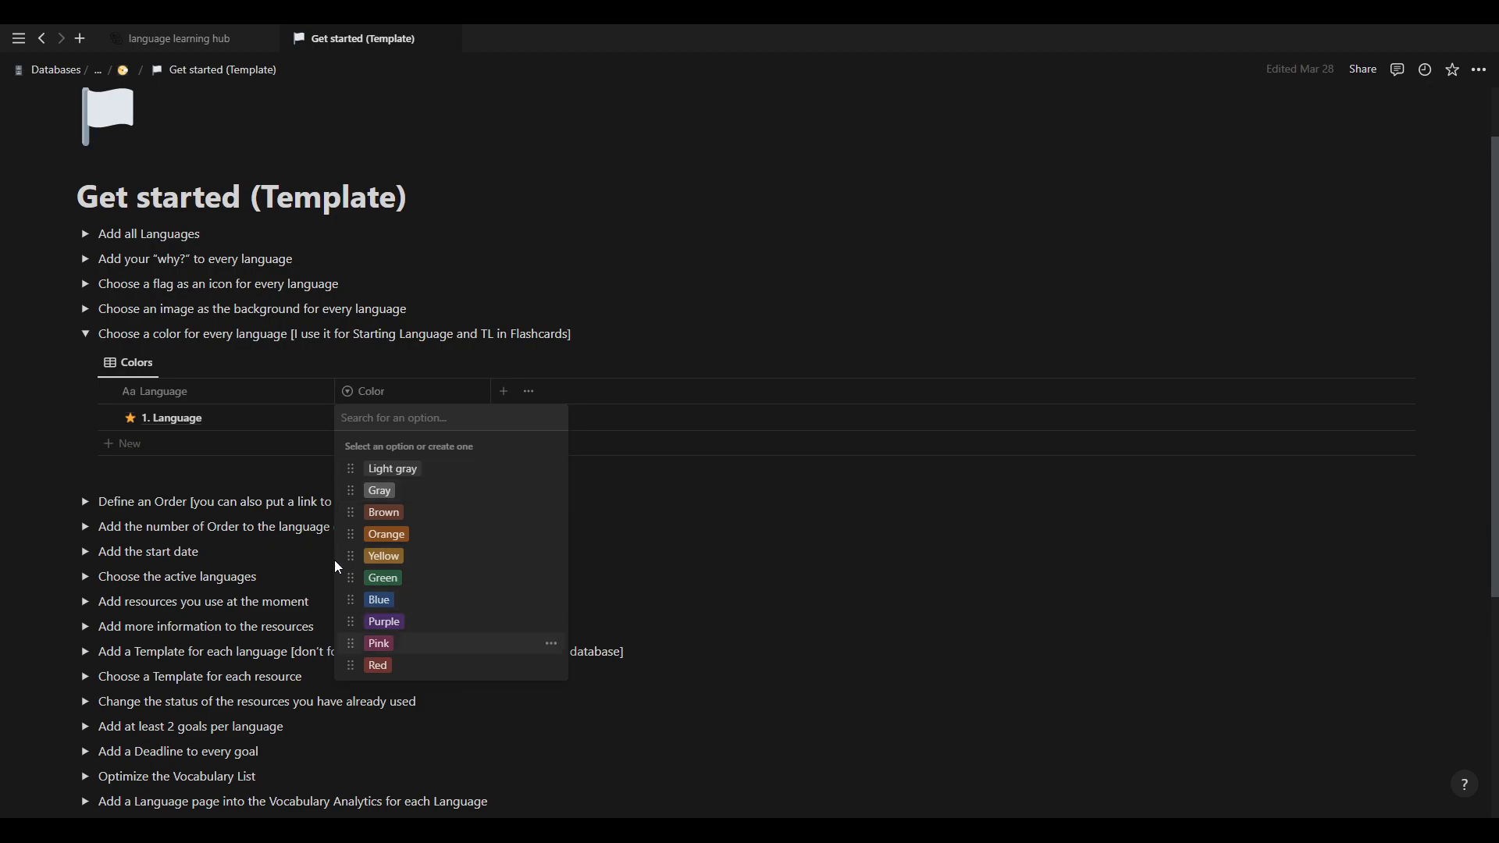
key("Escape")
left_click_drag(316, 334, 469, 334)
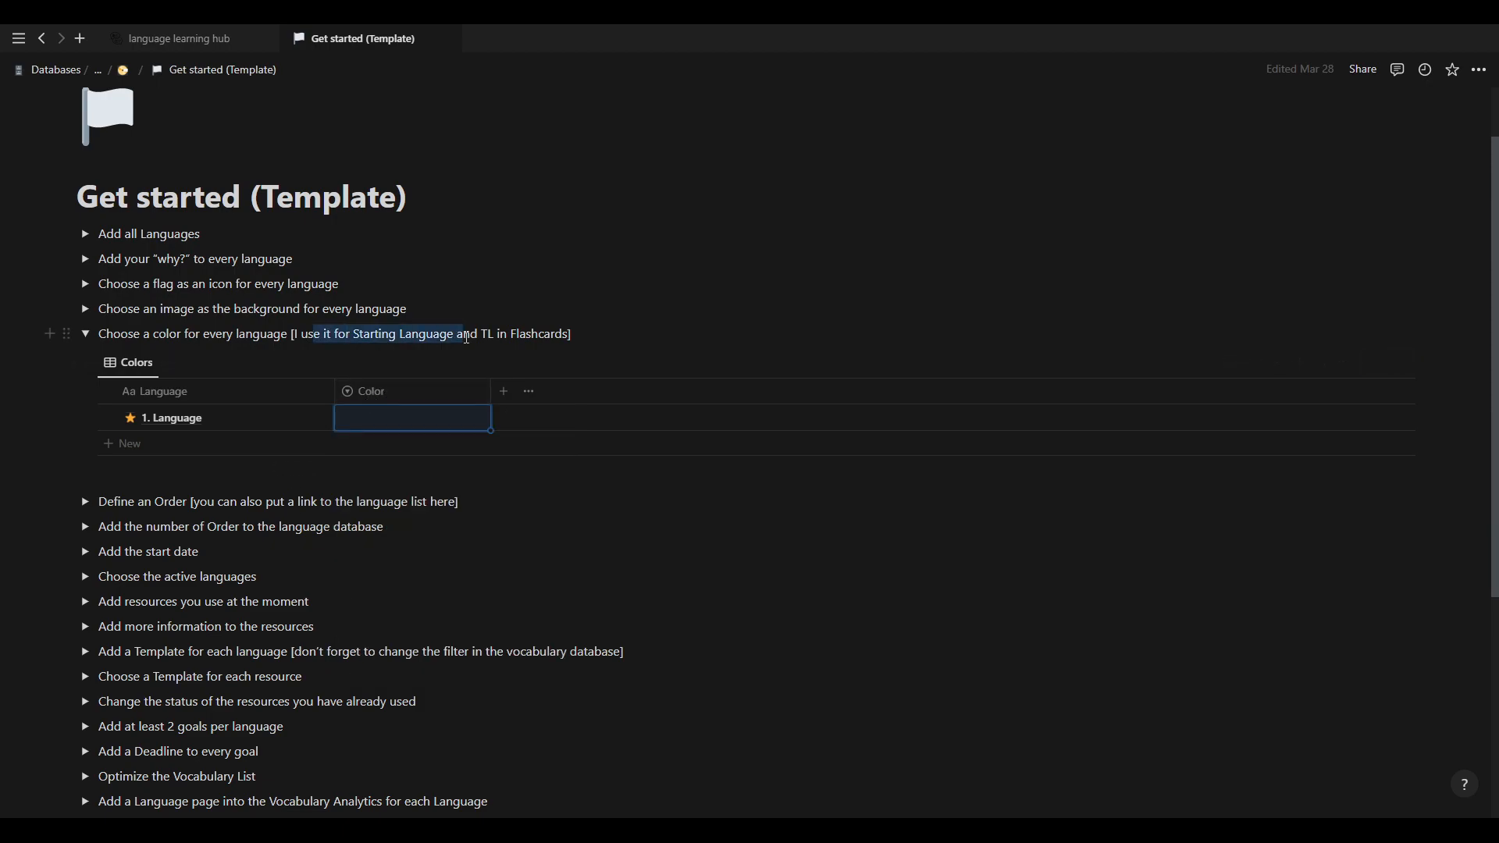
left_click(87, 337)
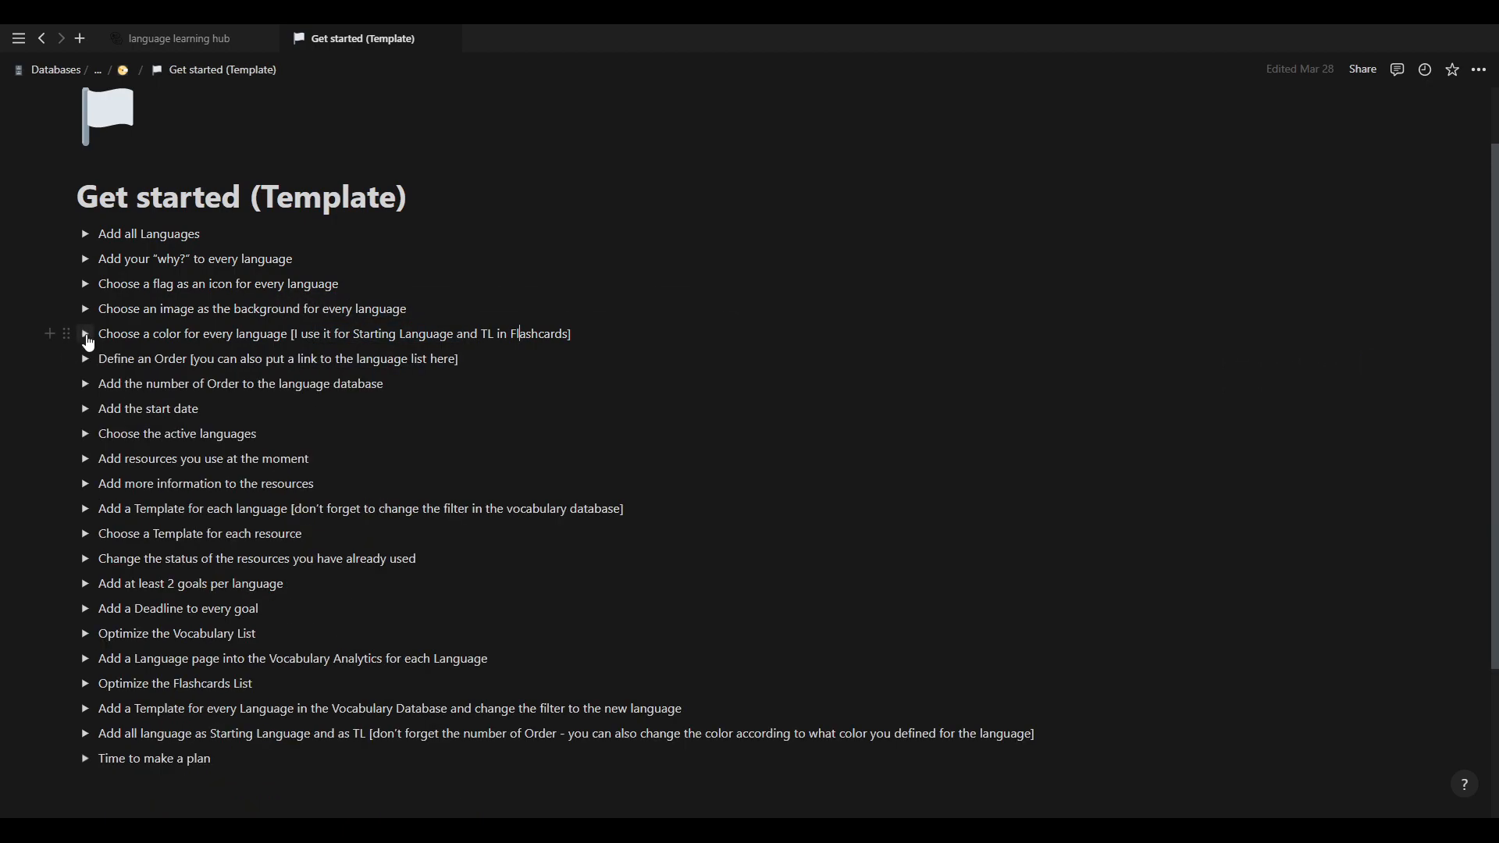
Expand the Define an Order section and go through the main and nested entries of the Order & Color list.
left_click(86, 360)
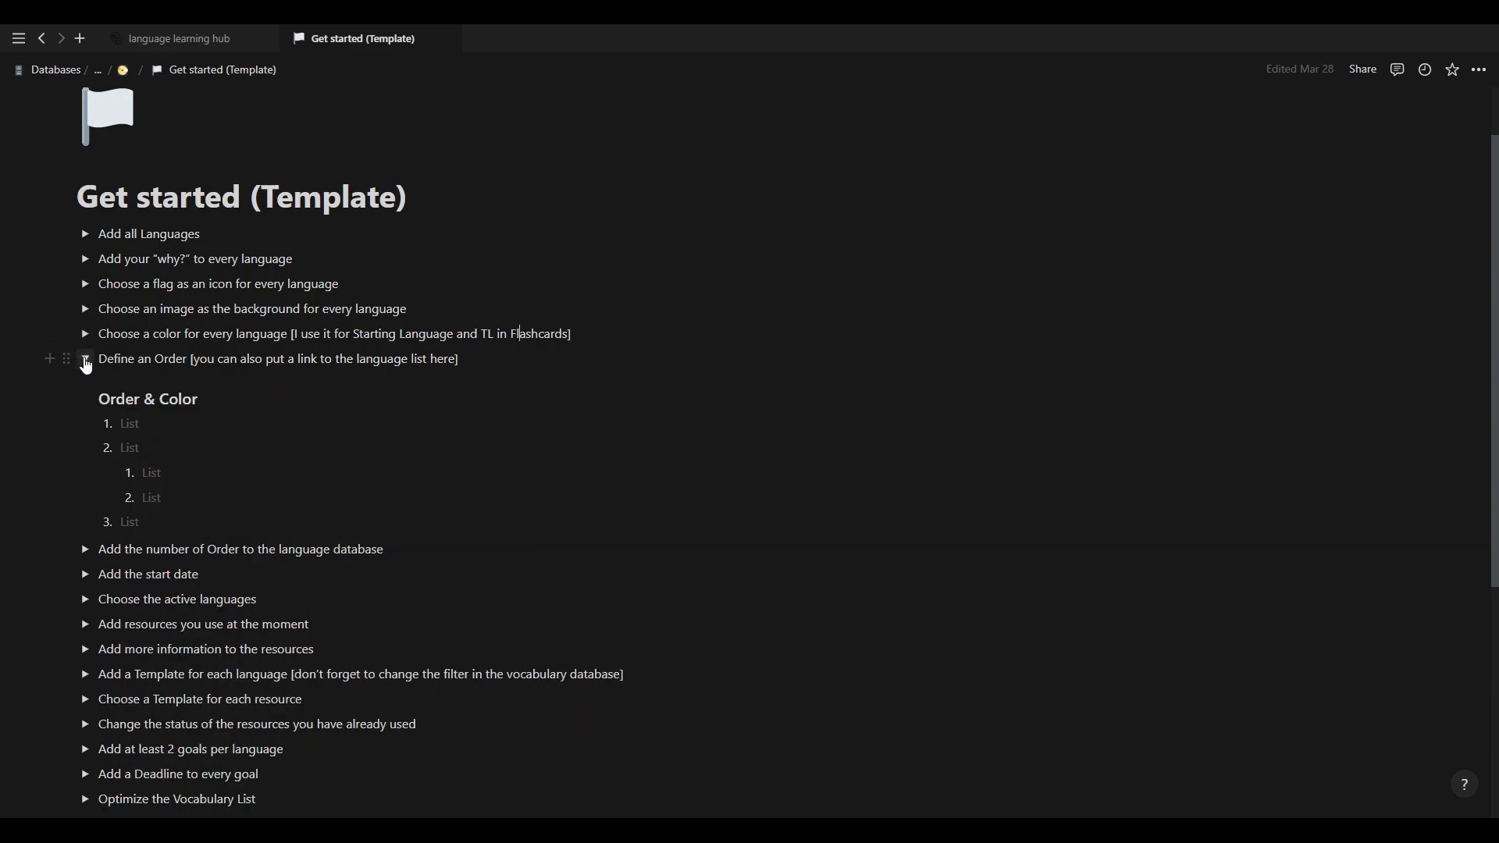
left_click(141, 424)
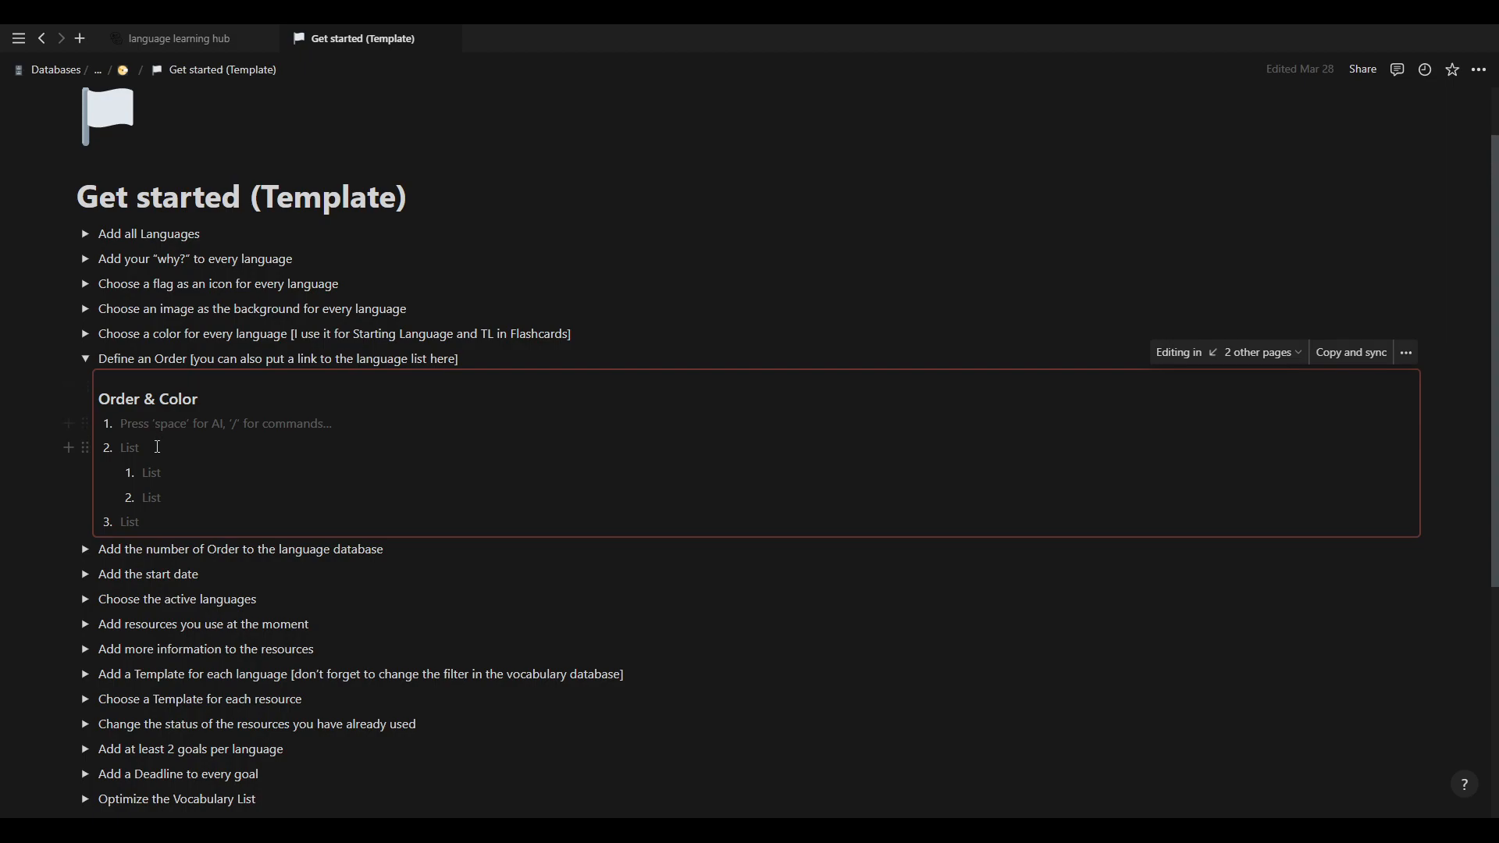
left_click(159, 446)
left_click(164, 472)
left_click(176, 499)
left_click(178, 522)
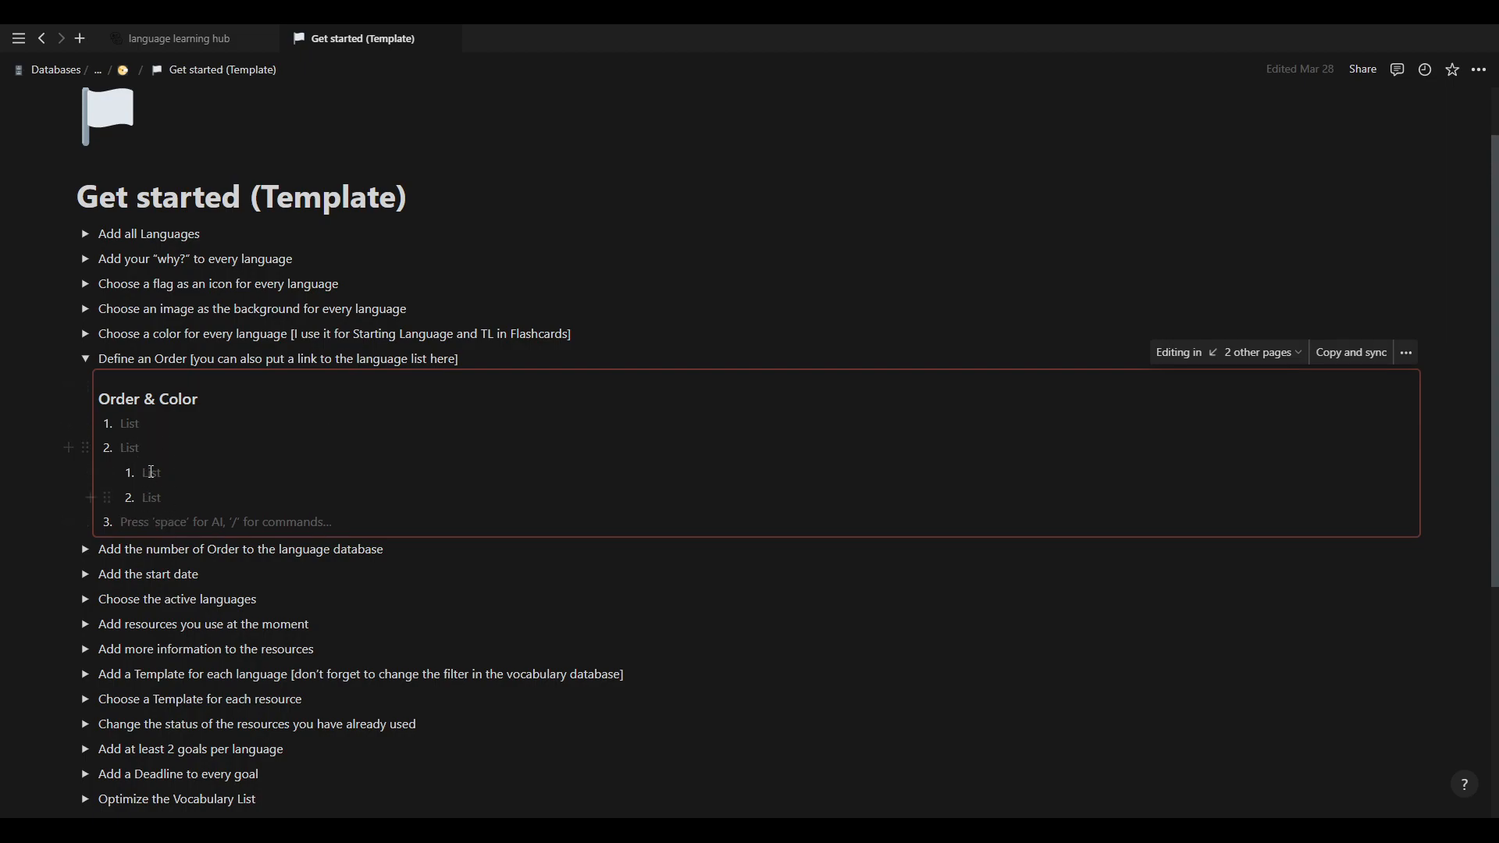
left_click(161, 445)
left_click(161, 427)
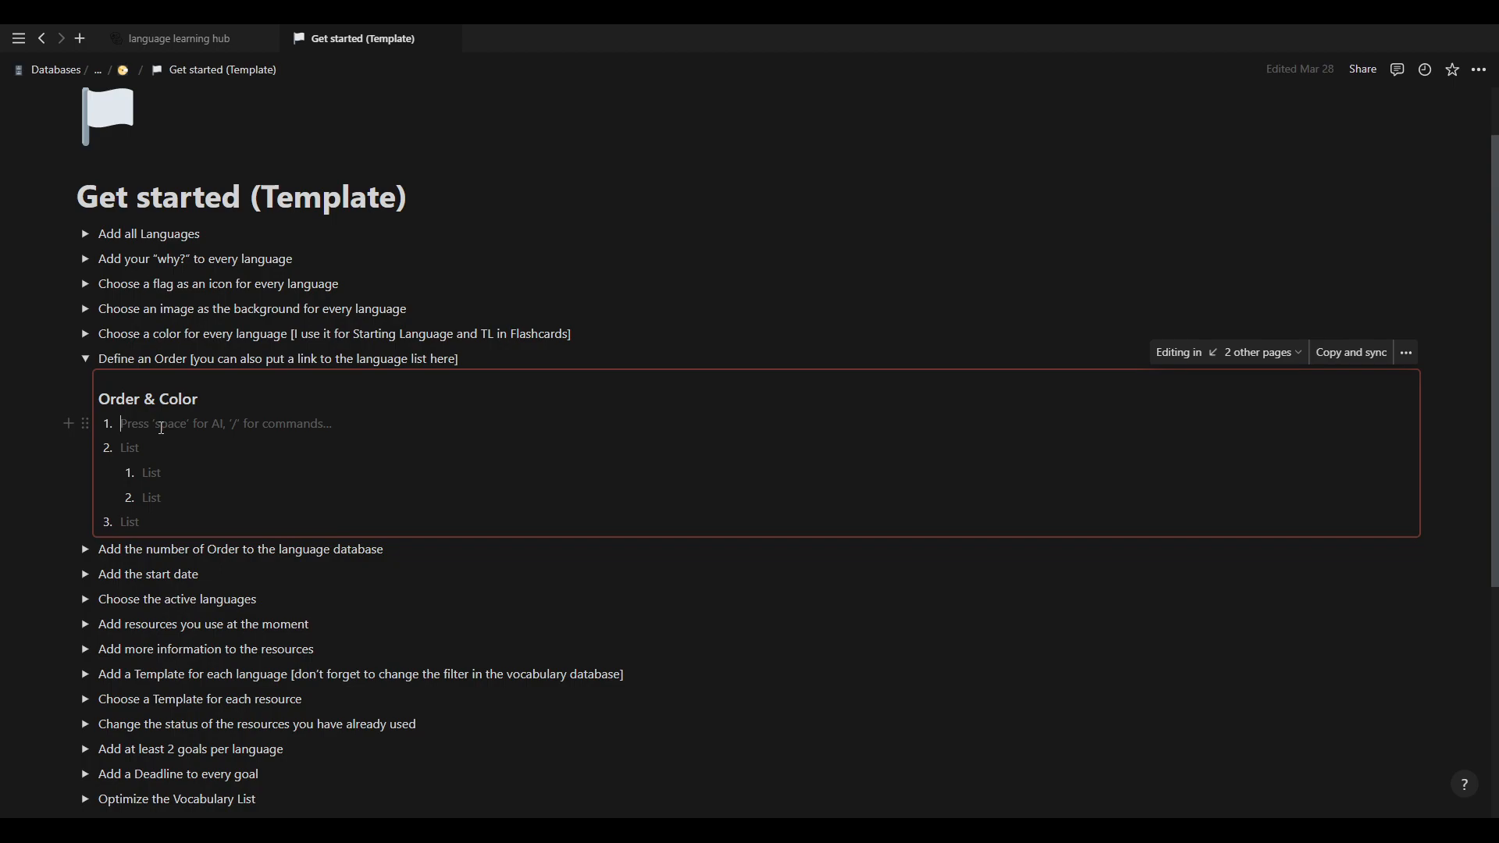
Recheck the "why?" and Add all Languages sections, collapsing each one and keeping the Order & Color list open.
left_click(85, 258)
left_click(85, 258)
left_click(84, 234)
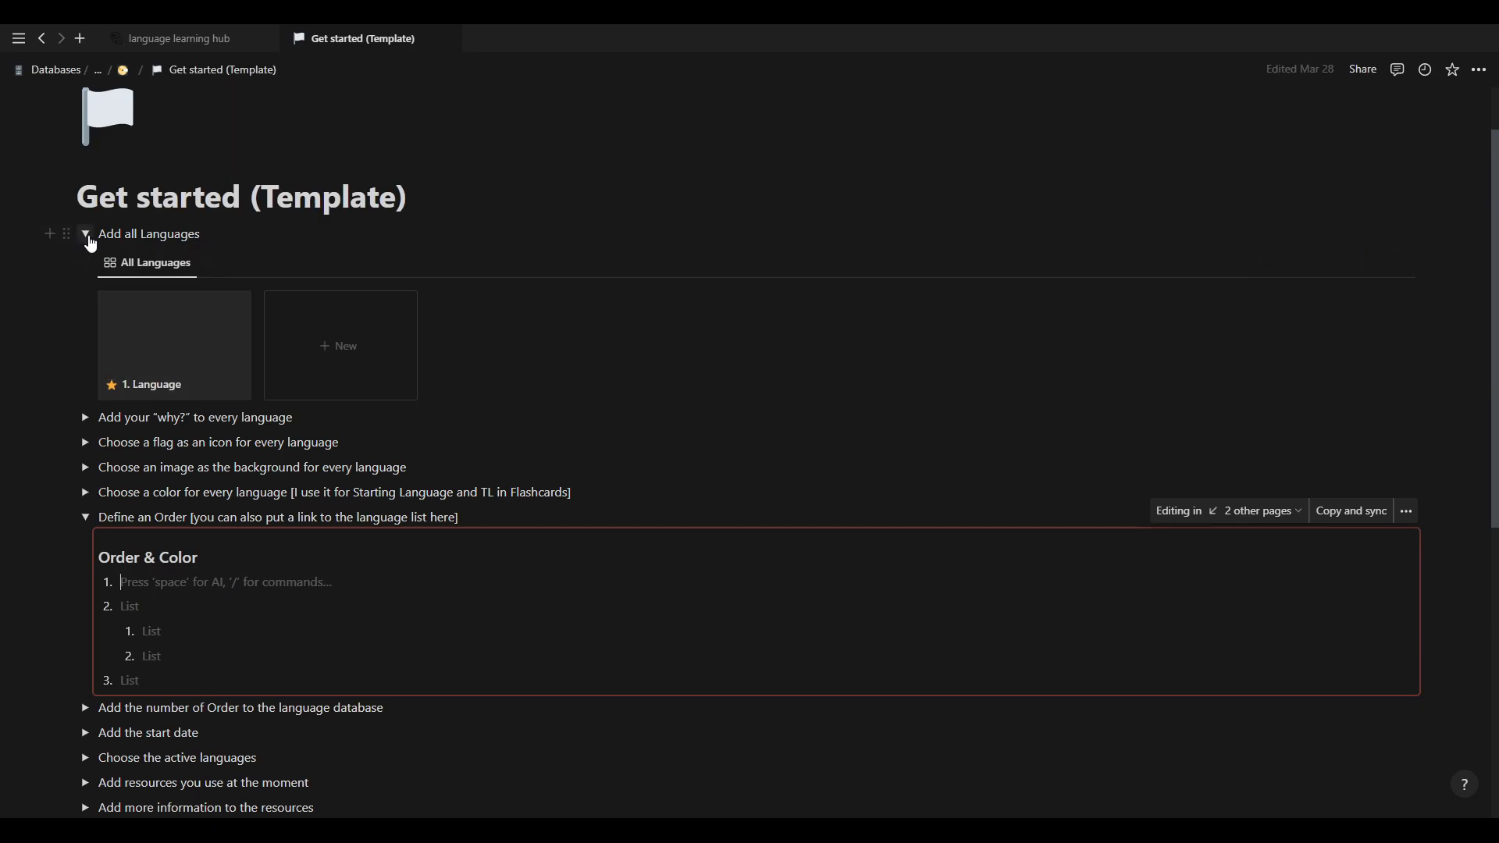
left_click(85, 234)
scroll(495, 362, "down", 1)
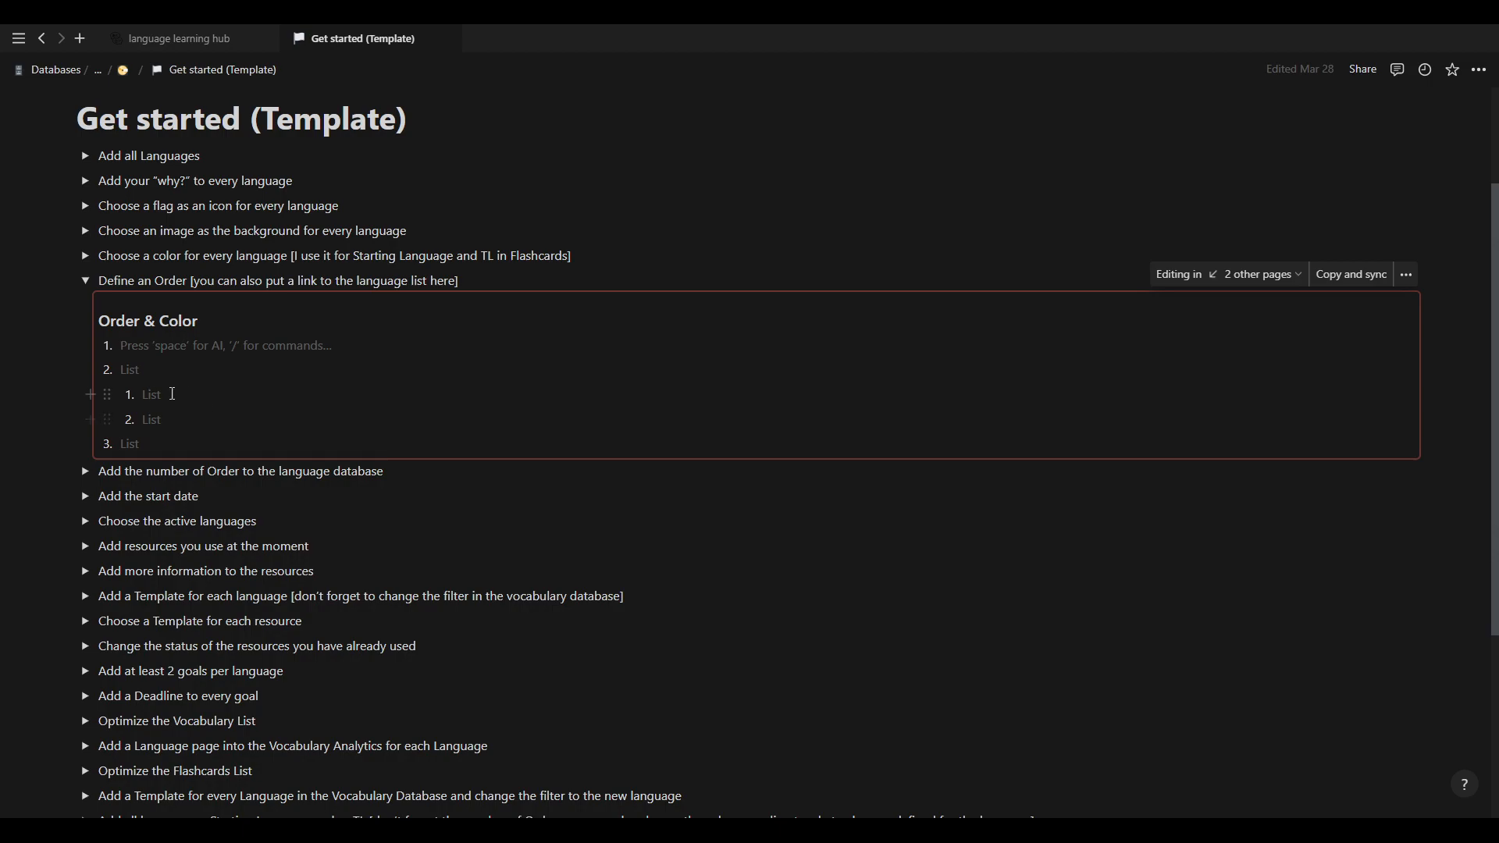
Examine how the nested entries sit under item 2 of the Order & Color list, and collapse the Define an Order section.
left_click(147, 395)
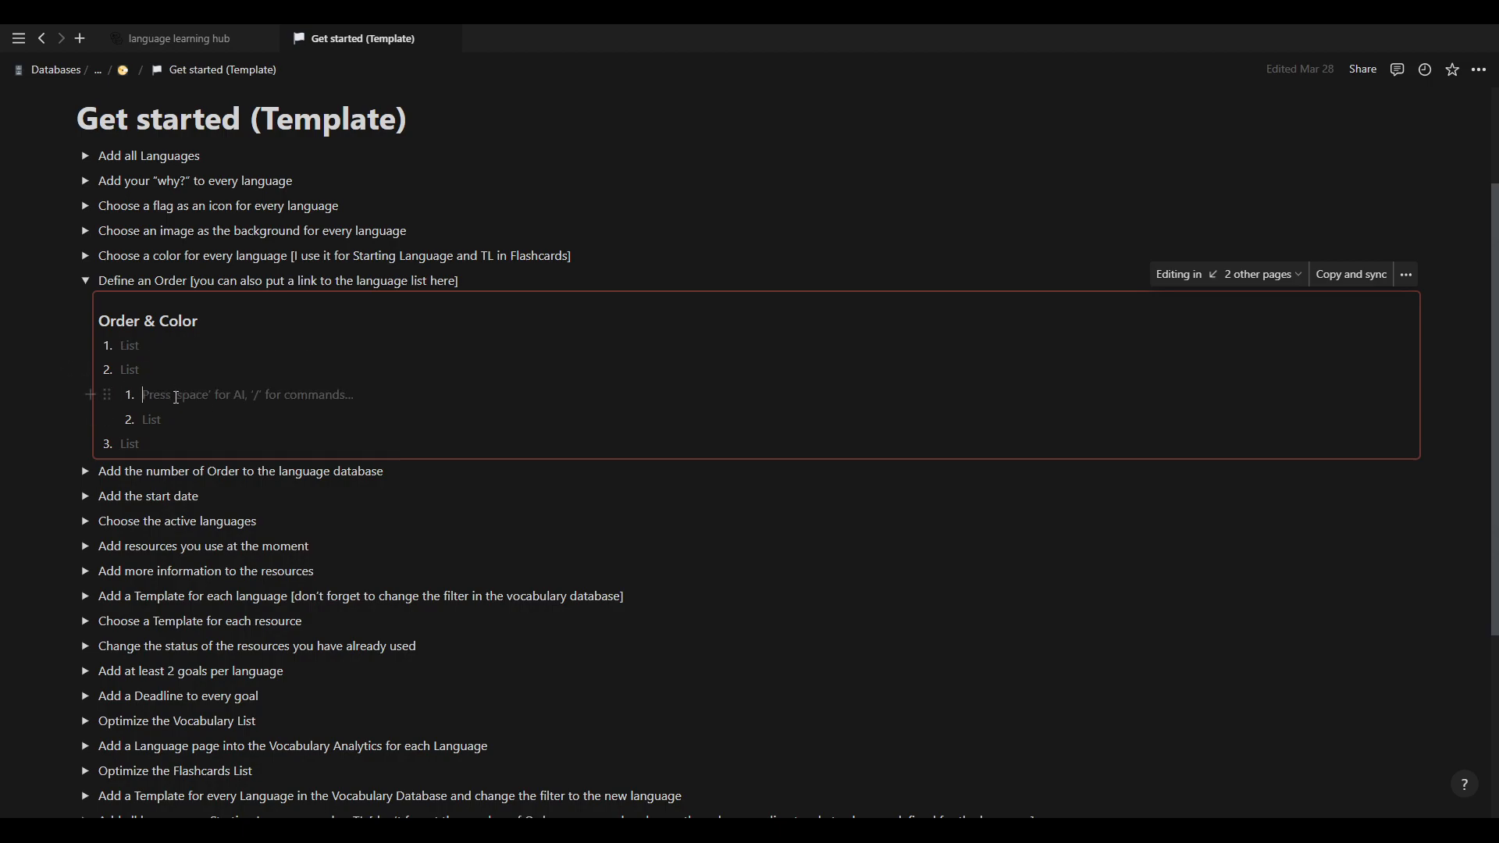
left_click(116, 345)
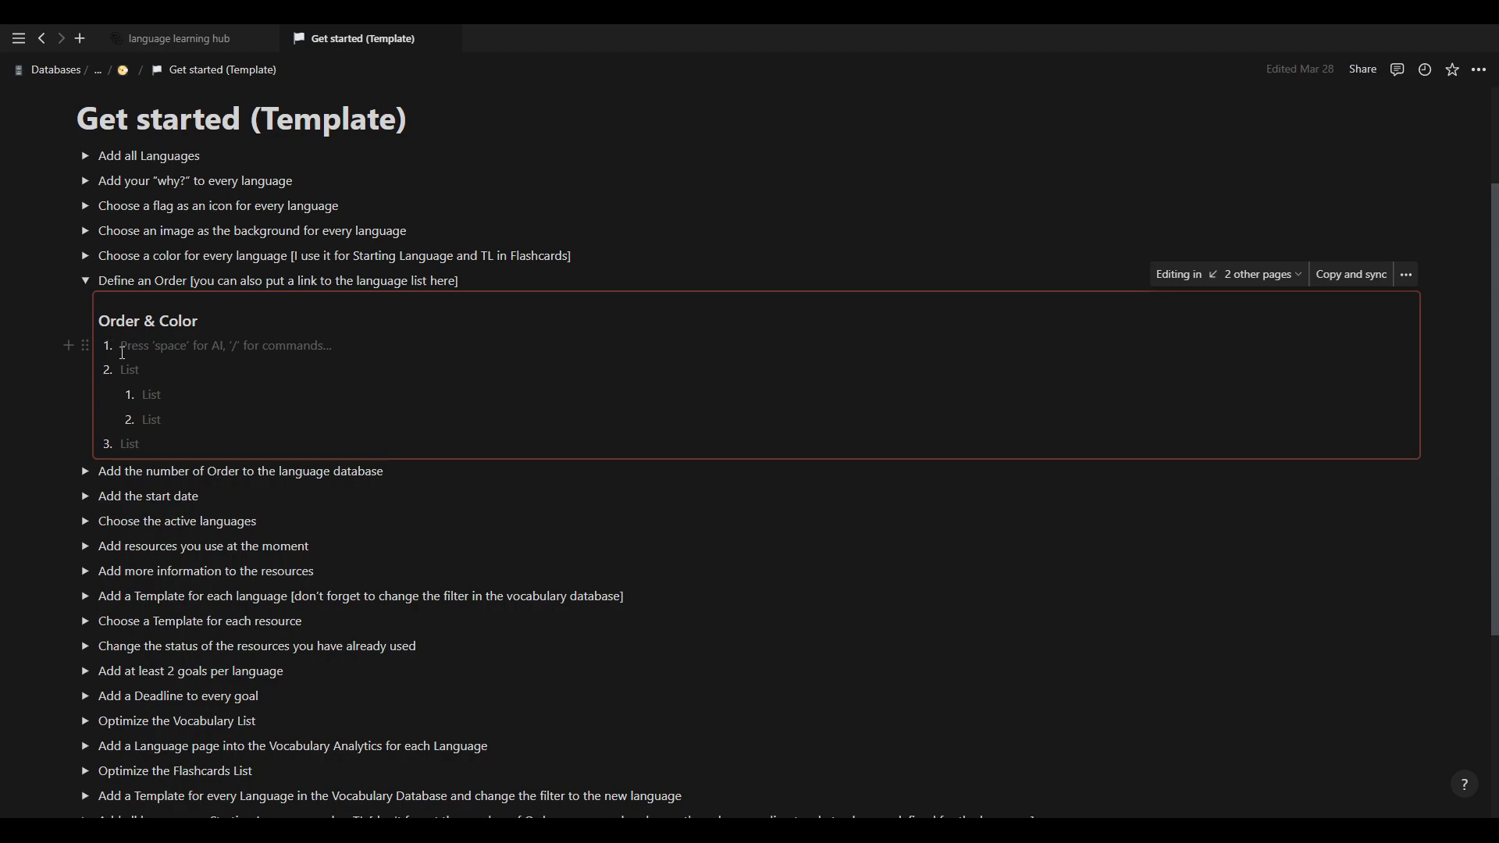
left_click(126, 369)
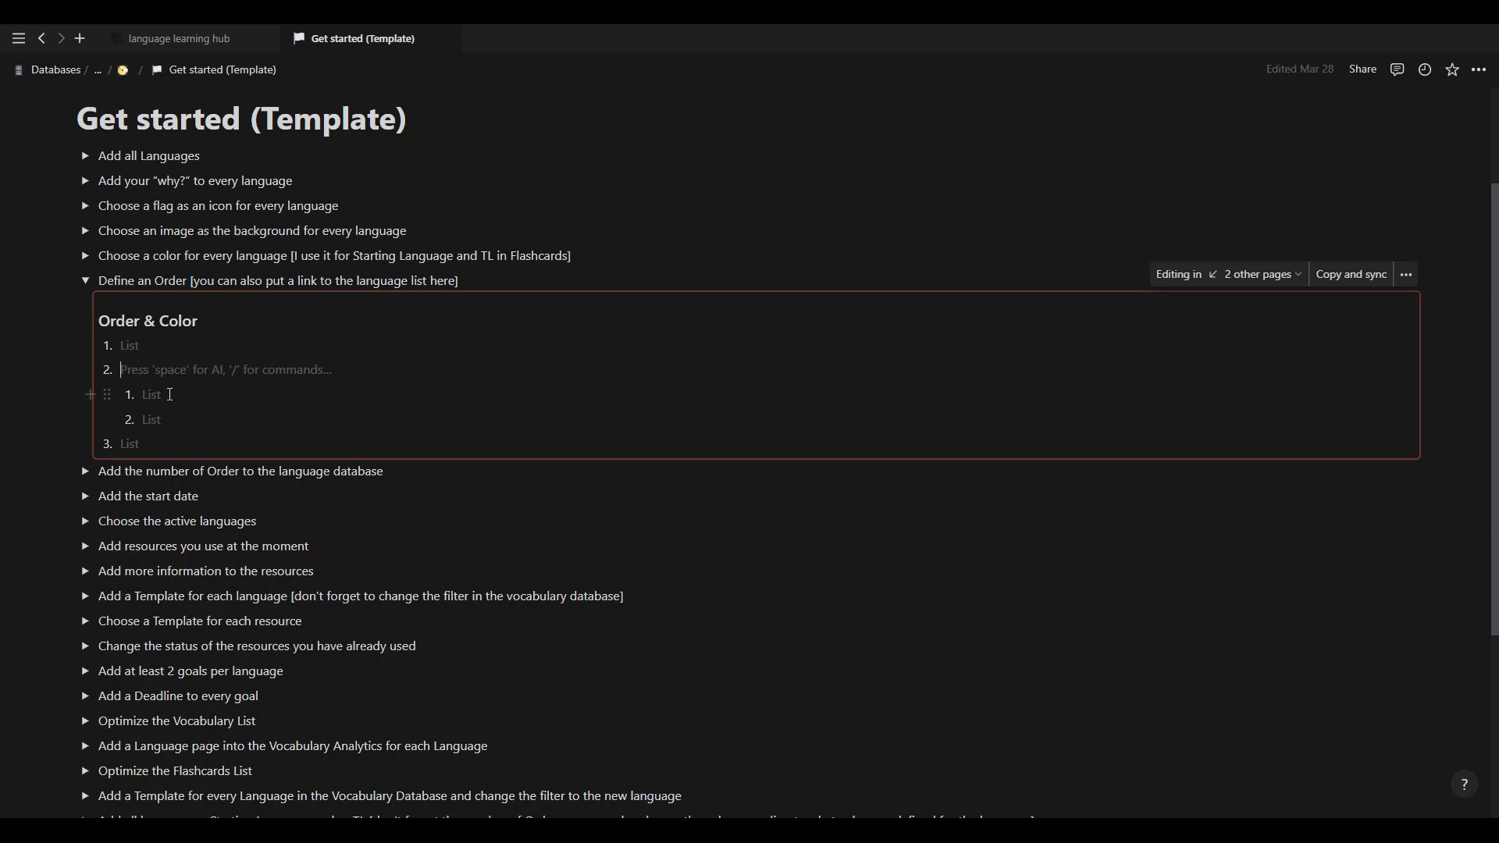
left_click(167, 395)
left_click(167, 420)
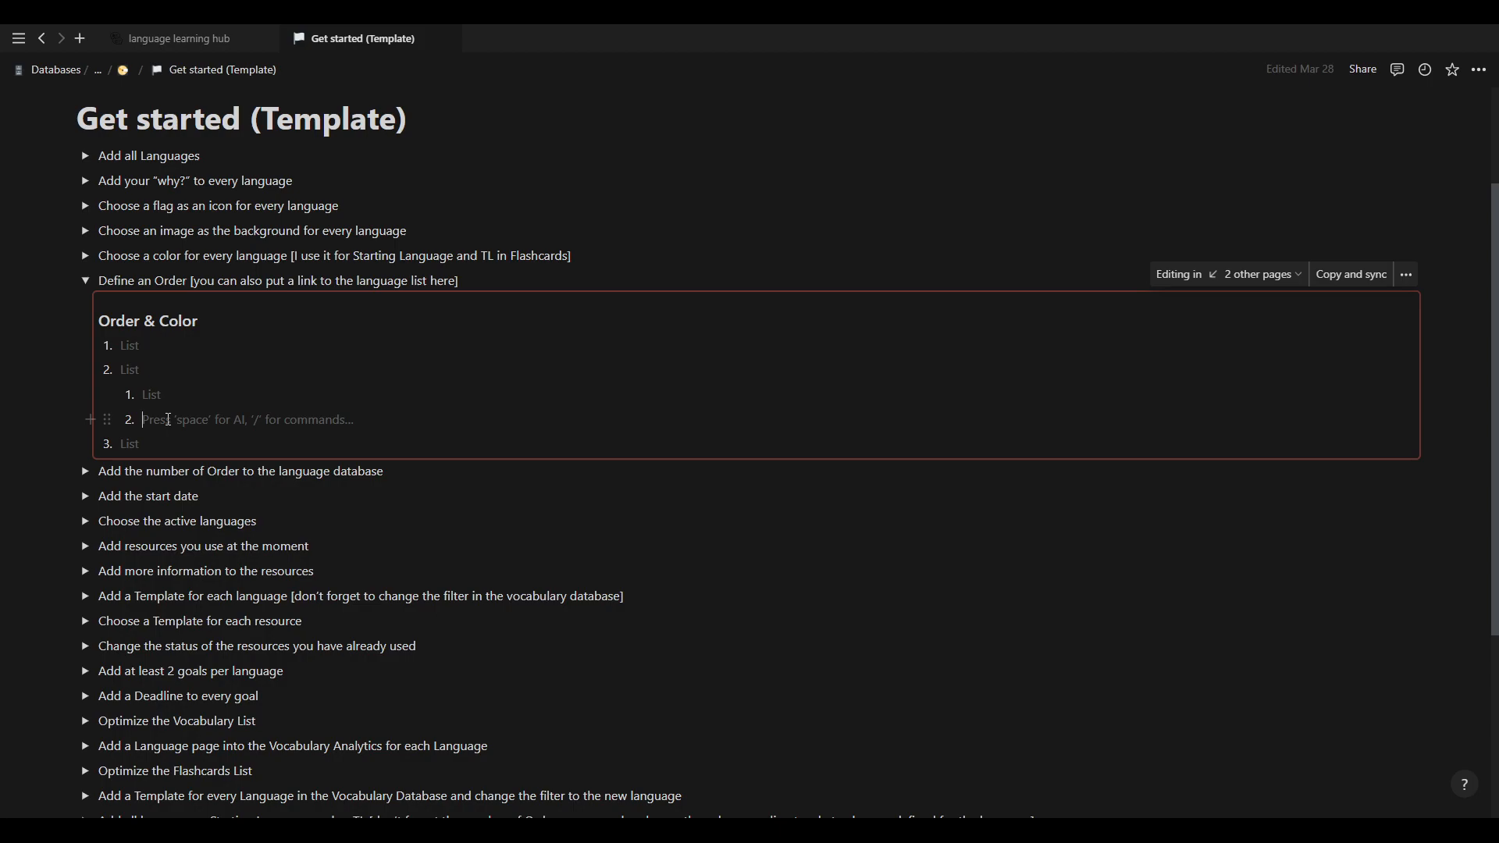
left_click(156, 396)
left_click(164, 421)
left_click(160, 371)
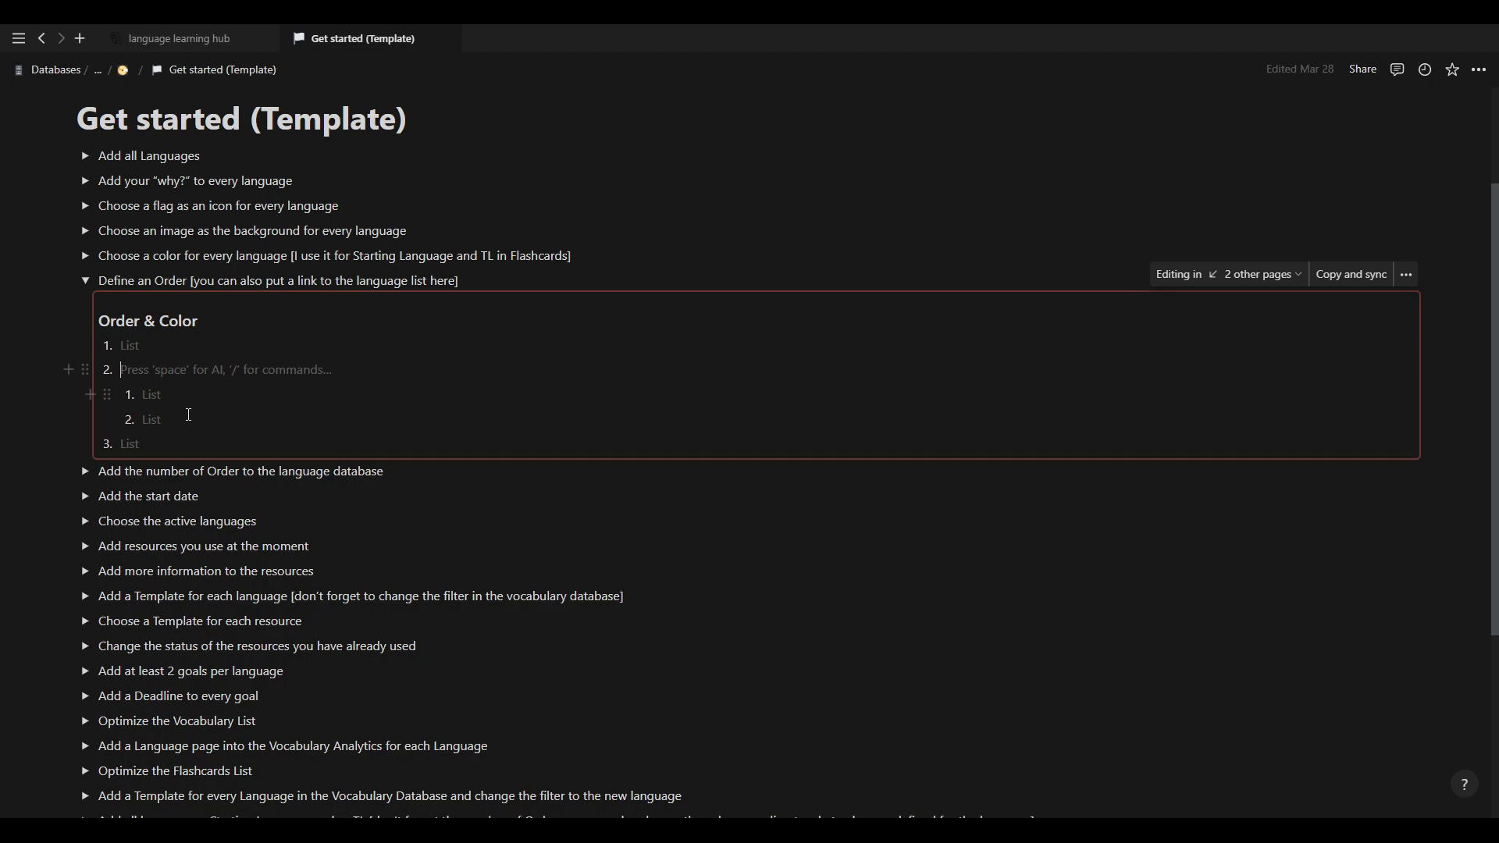
left_click(85, 282)
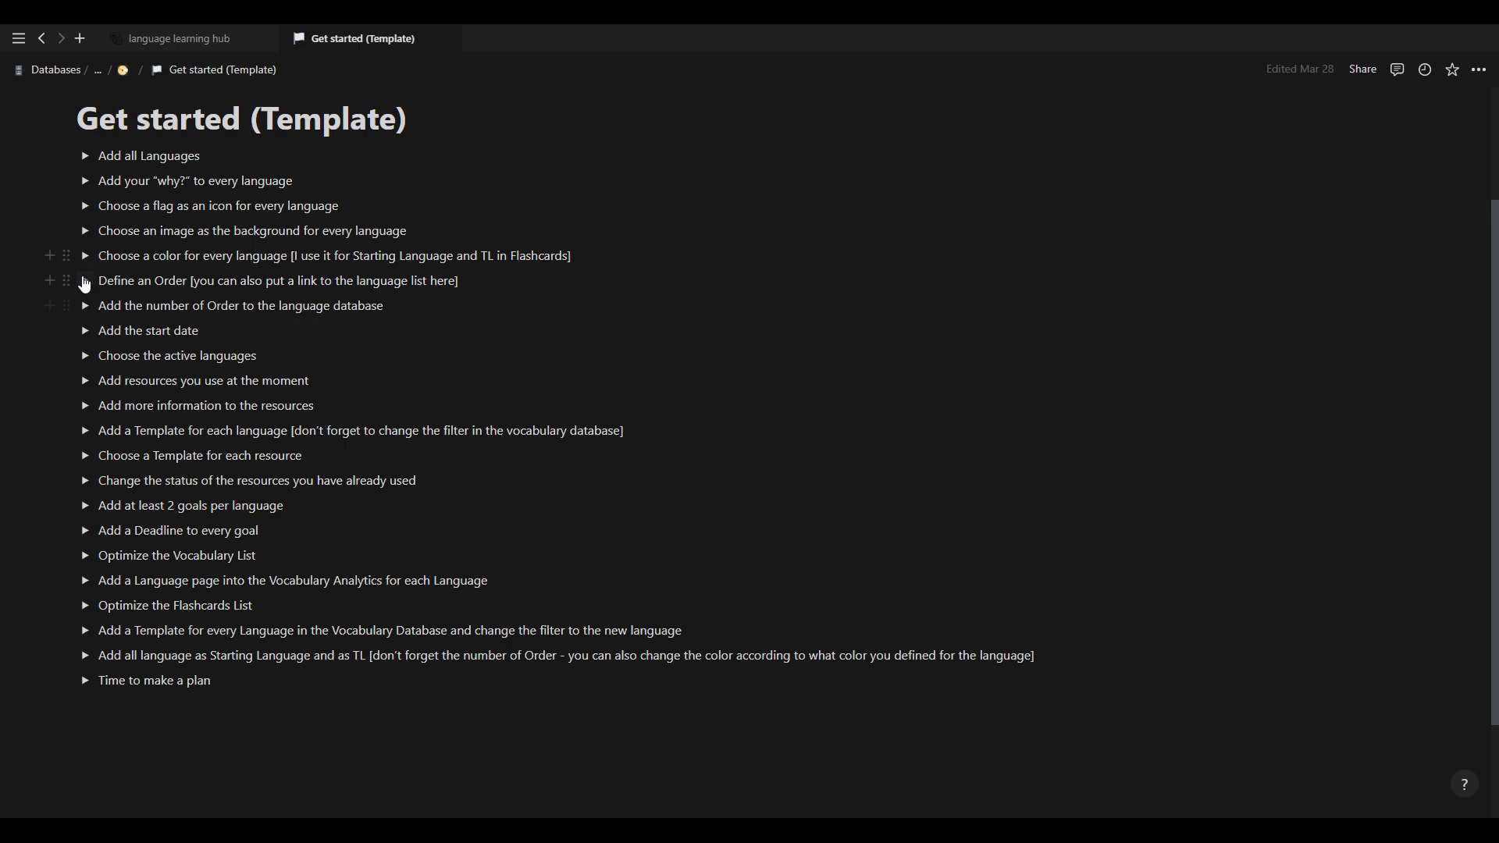
left_click(85, 283)
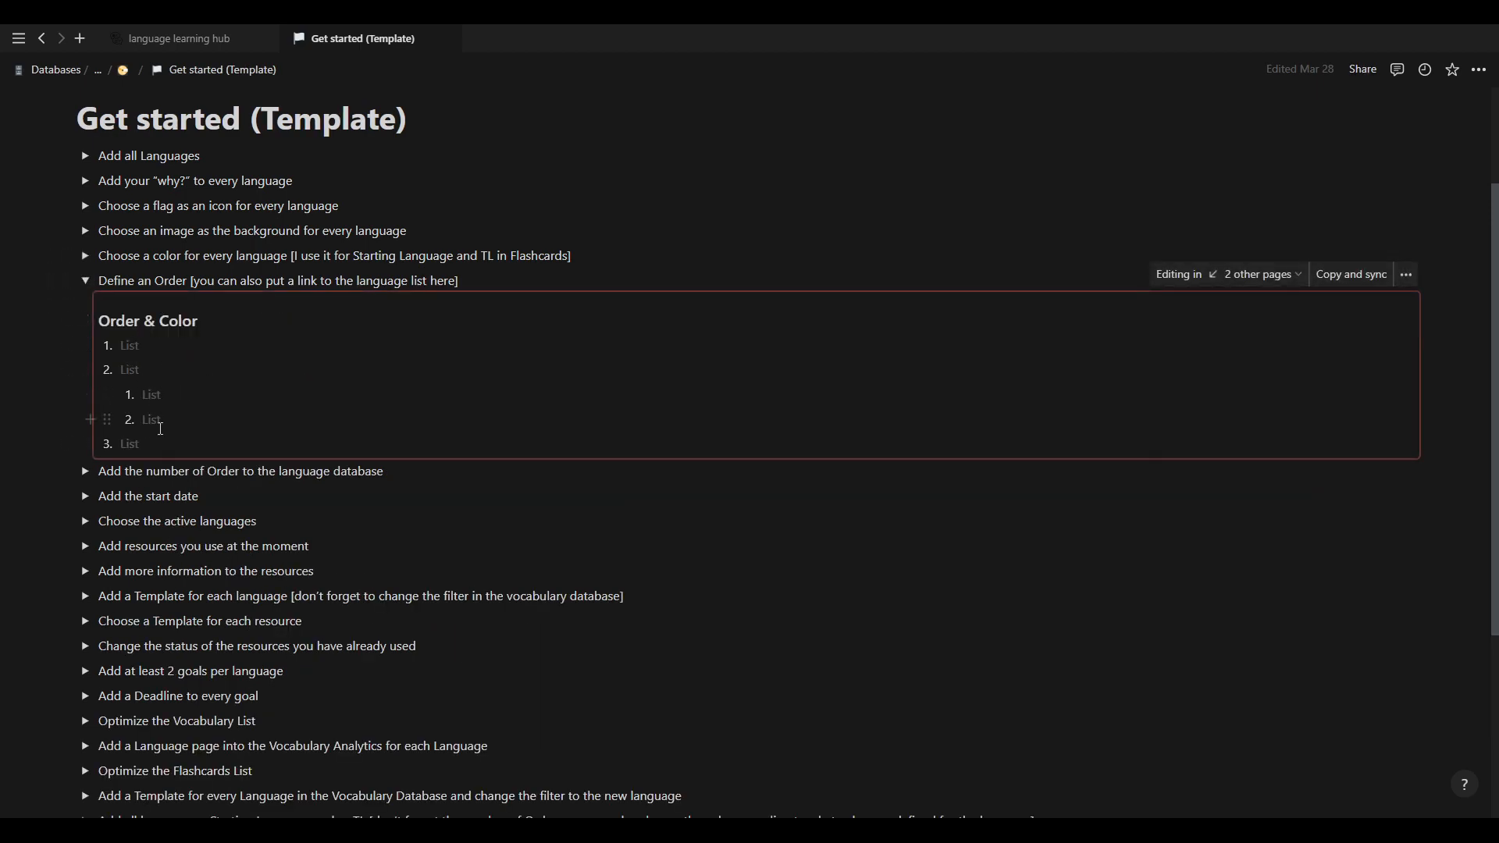
left_click(131, 368)
left_click(85, 281)
View the section for adding the Order number to the language database alongside the first Order & Color entry, and collapse both sections.
left_click(85, 306)
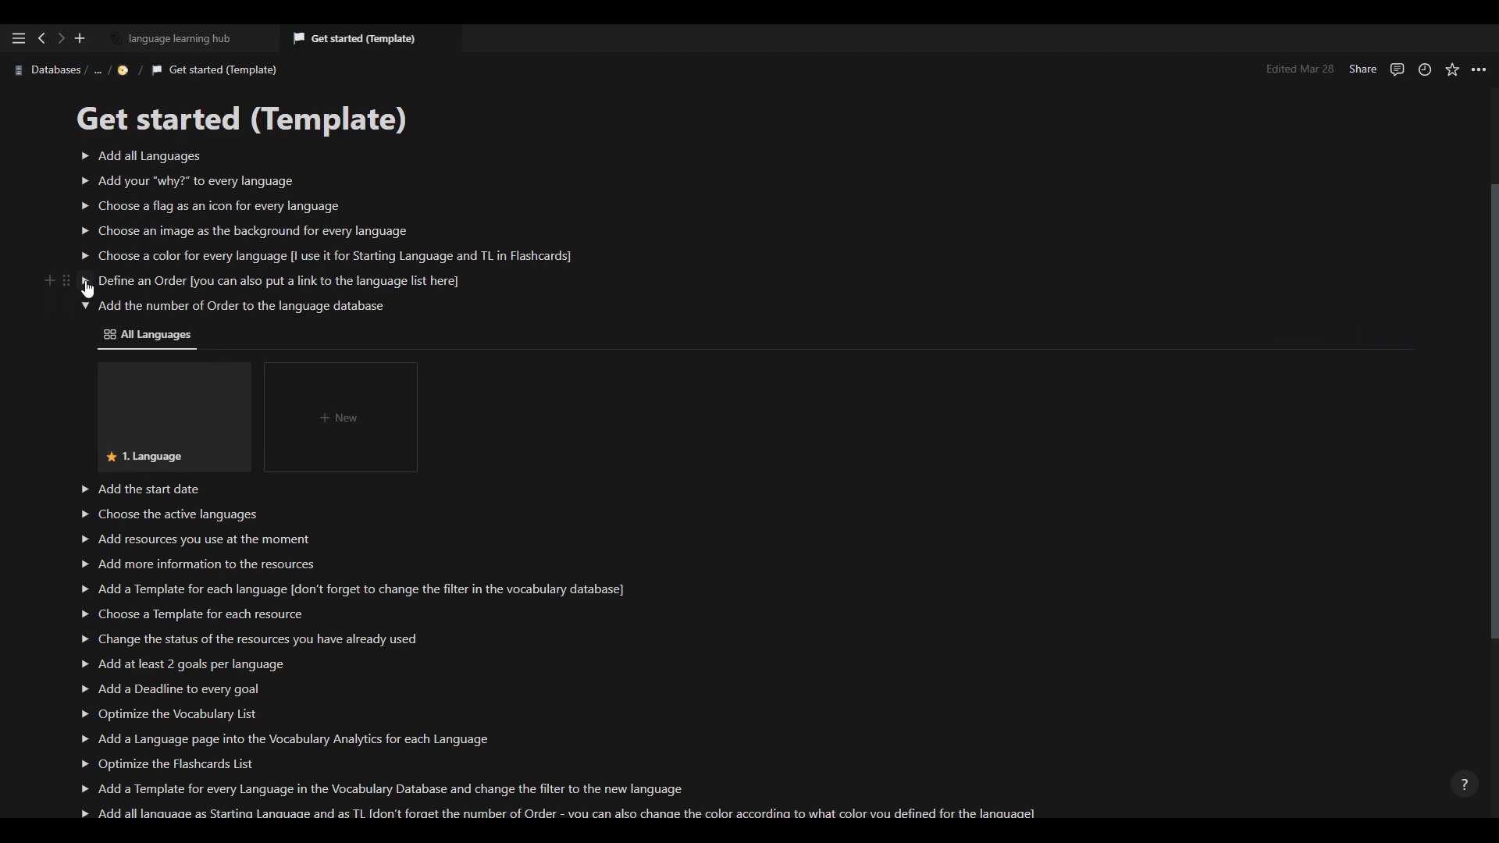
left_click(85, 281)
left_click_drag(85, 345, 122, 341)
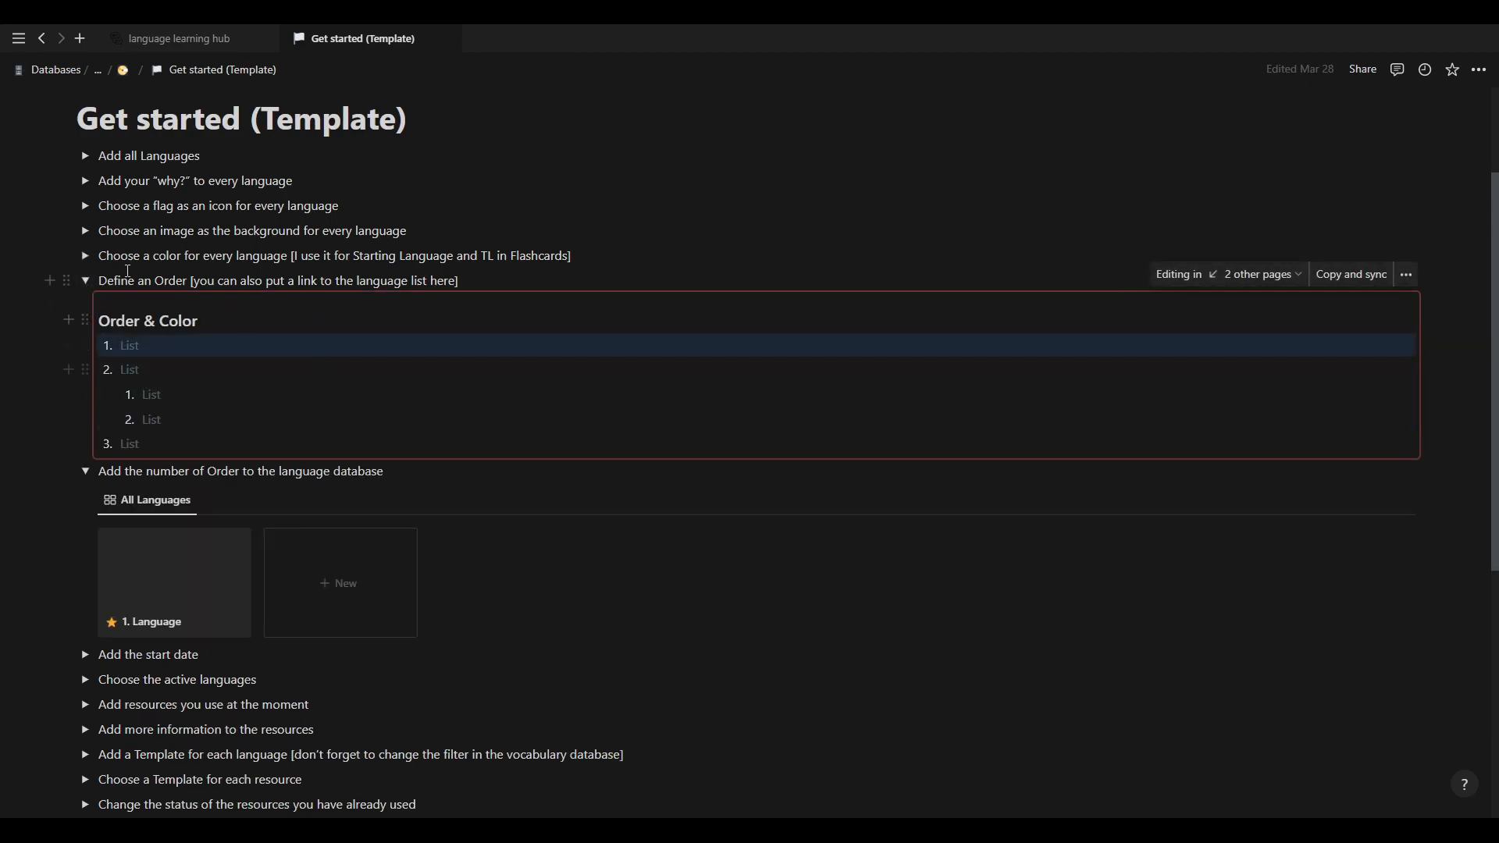
left_click(85, 281)
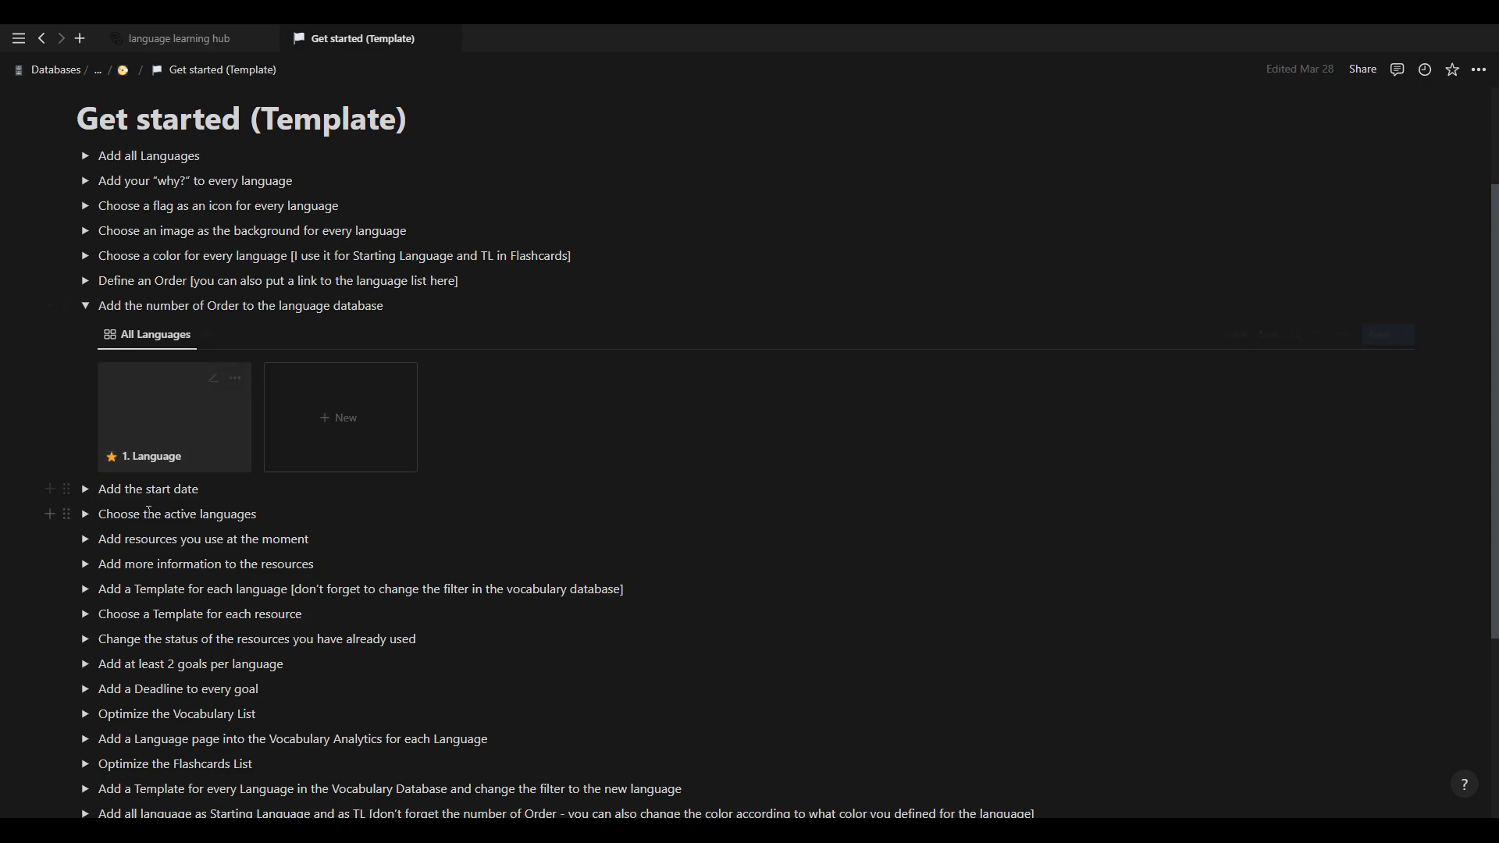
left_click(85, 306)
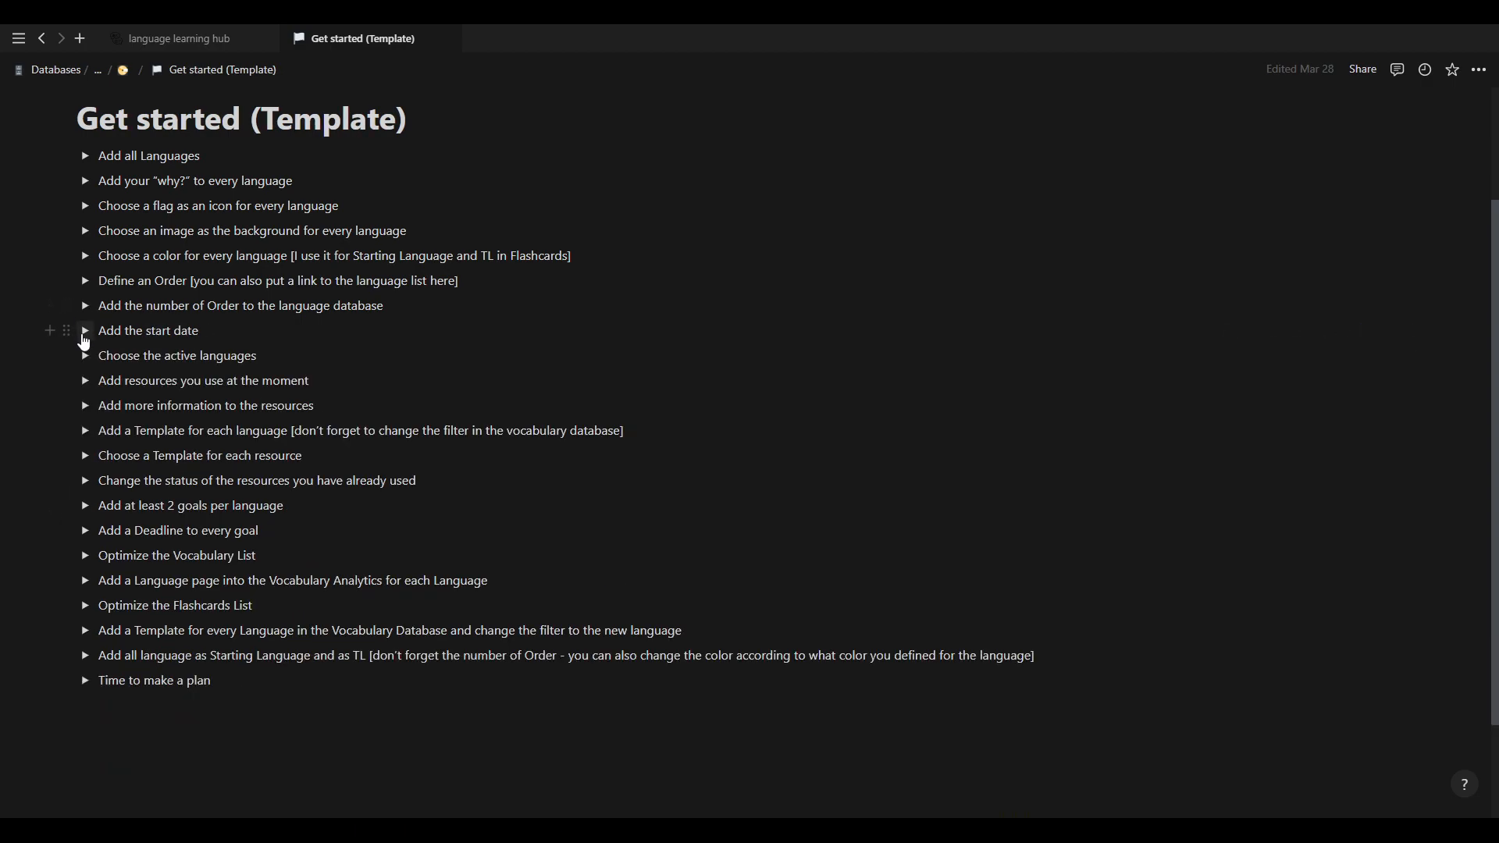
Check the Add the start date section and expand the Choose the active languages section to view its Active checkbox.
left_click(85, 334)
left_click(86, 331)
left_click(86, 356)
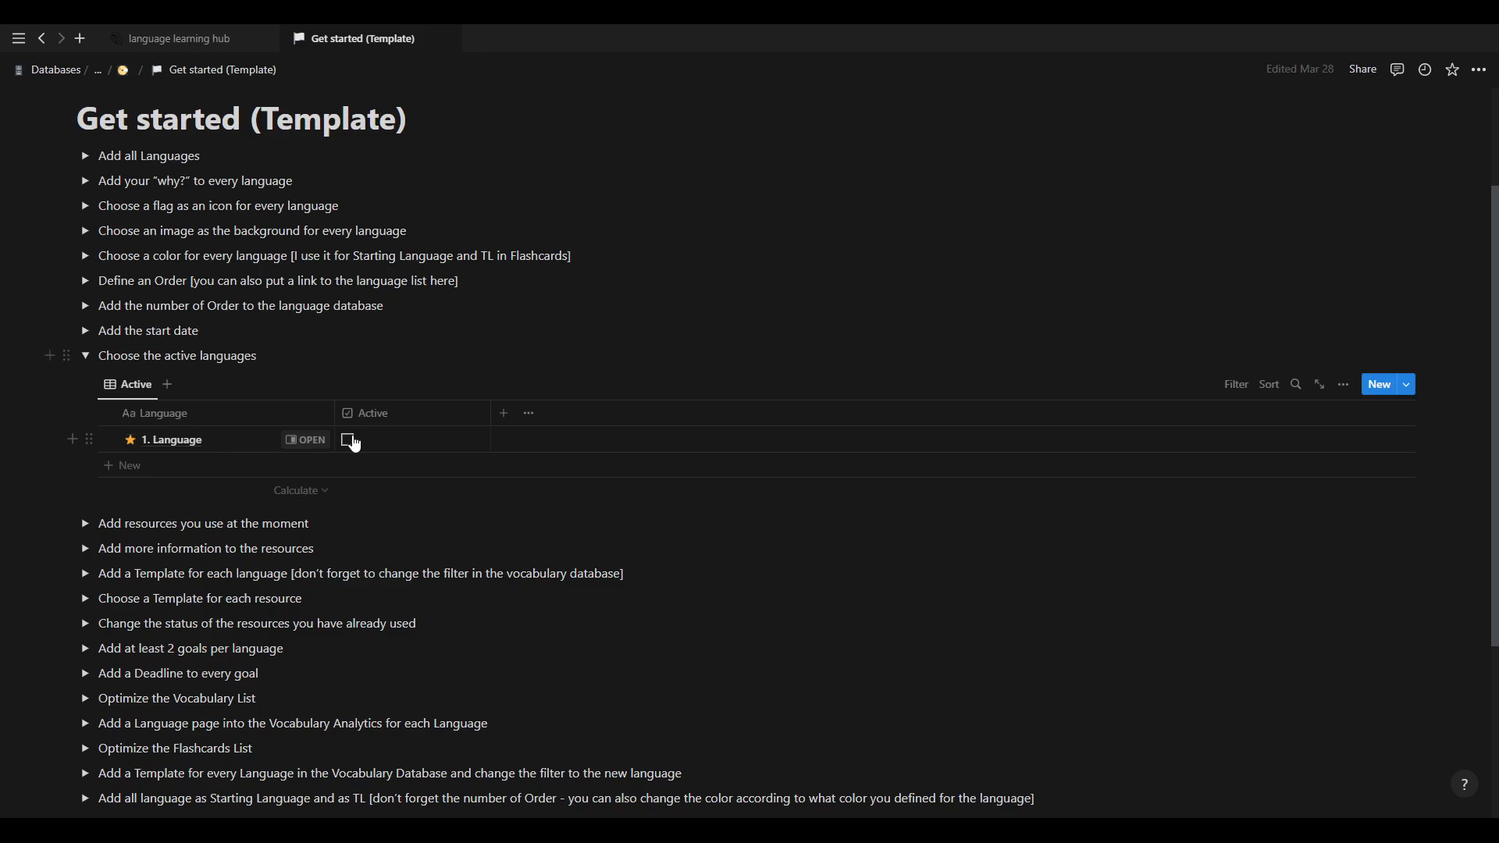
Collapse the Choose the active languages section, and check the Add resources you use at the moment and Add more information to the resources sections.
left_click(355, 442)
left_click(86, 357)
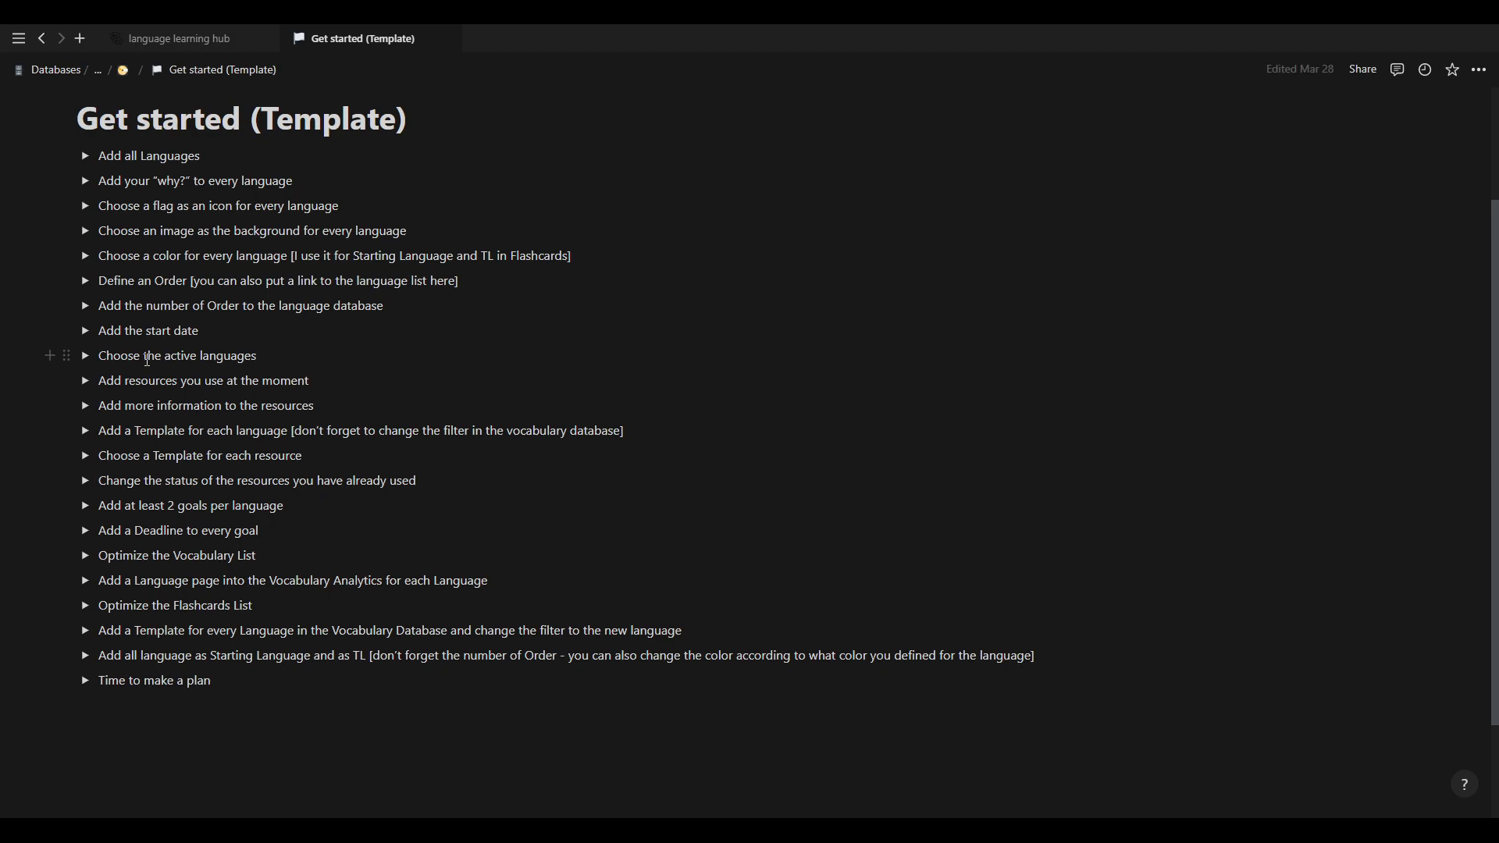
left_click(94, 385)
left_click(95, 386)
left_click(91, 408)
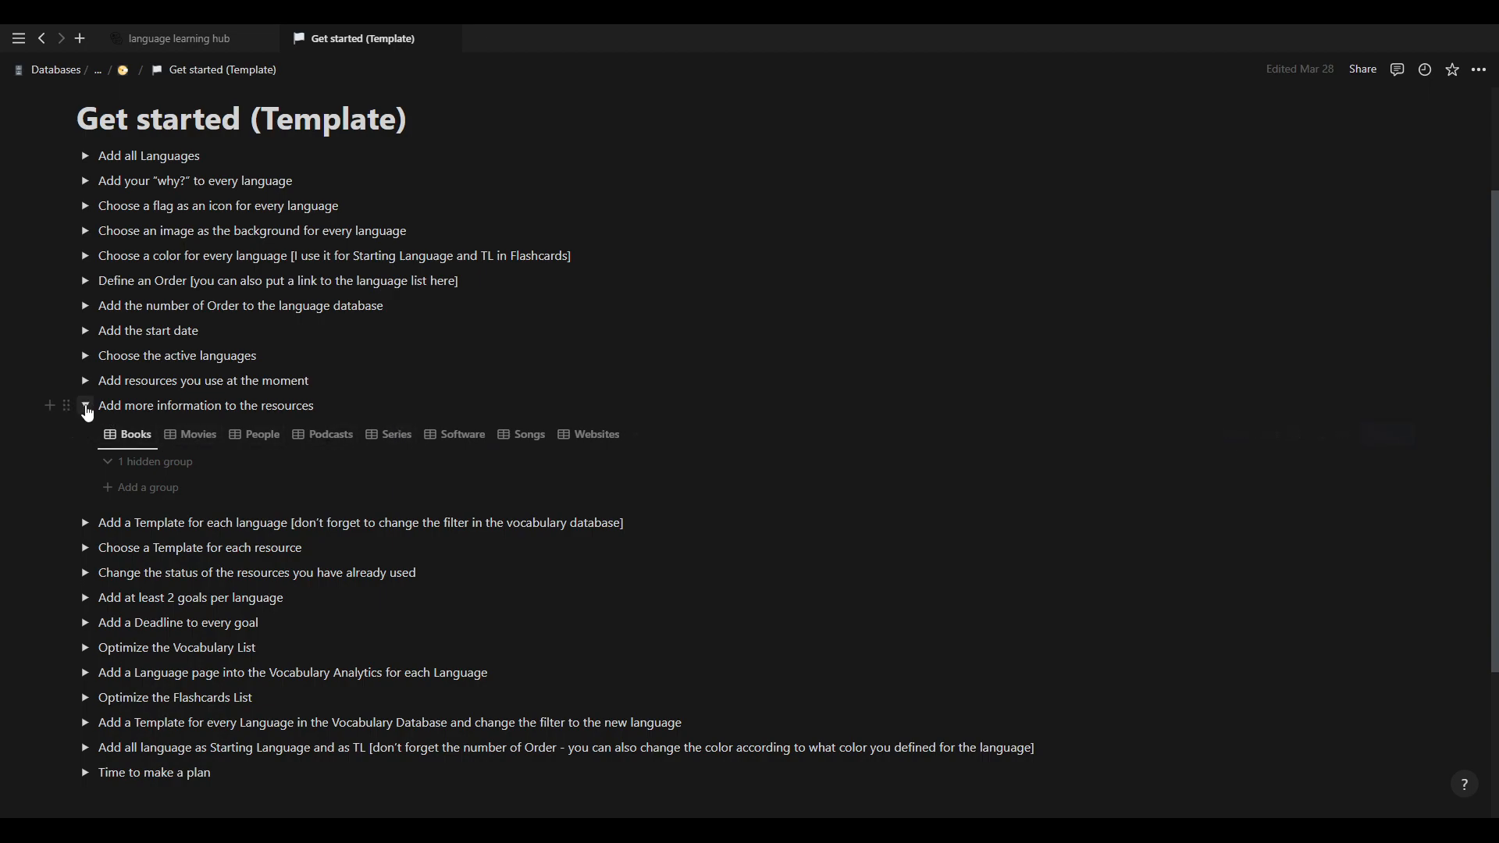
left_click(85, 407)
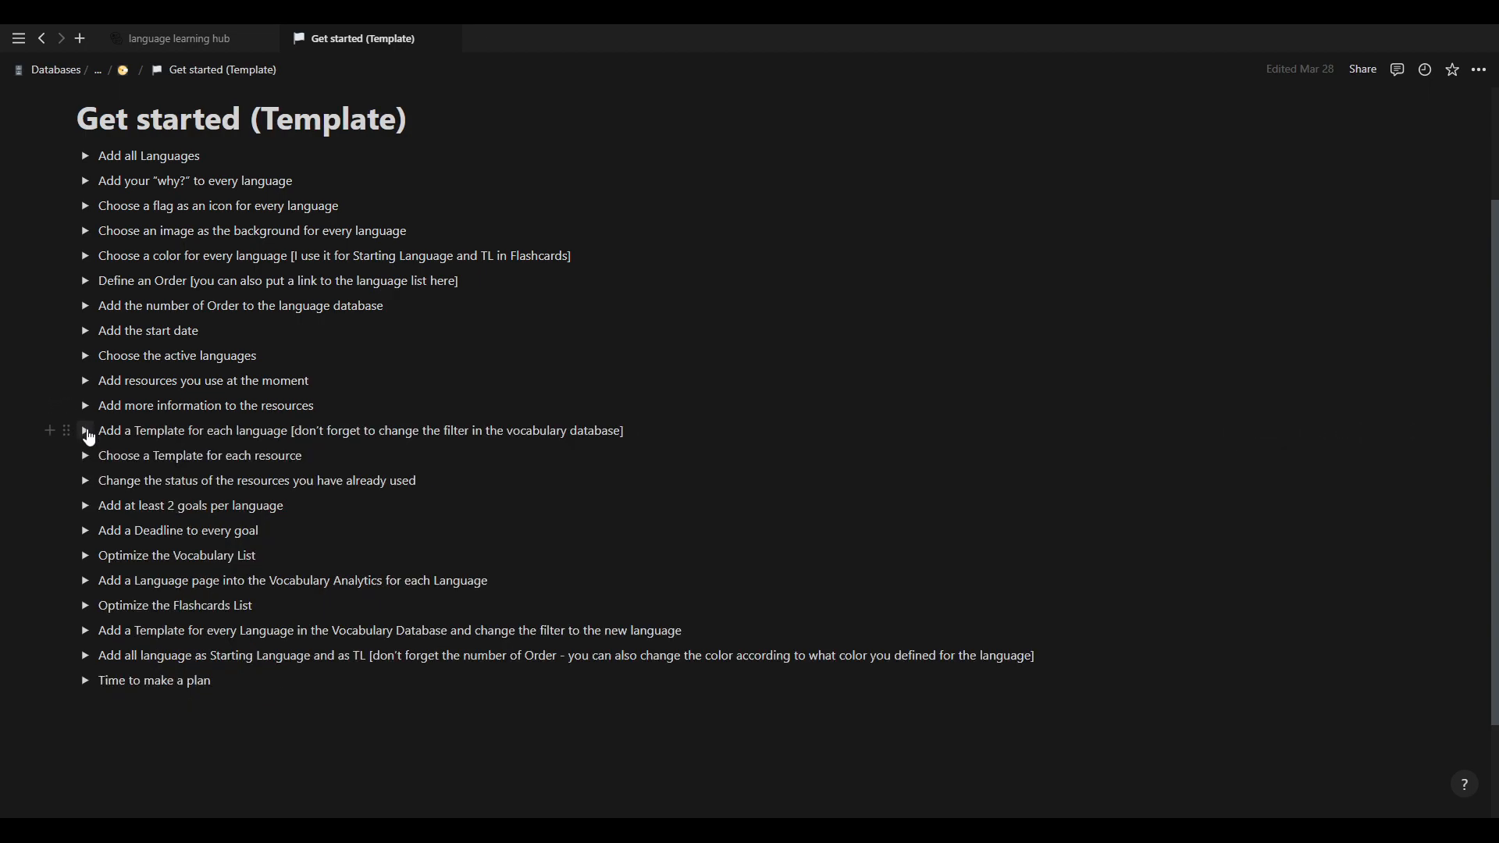
View the Resources database's templates under Add a Template for each language, and check the Choose a Template for each resource section.
left_click(85, 431)
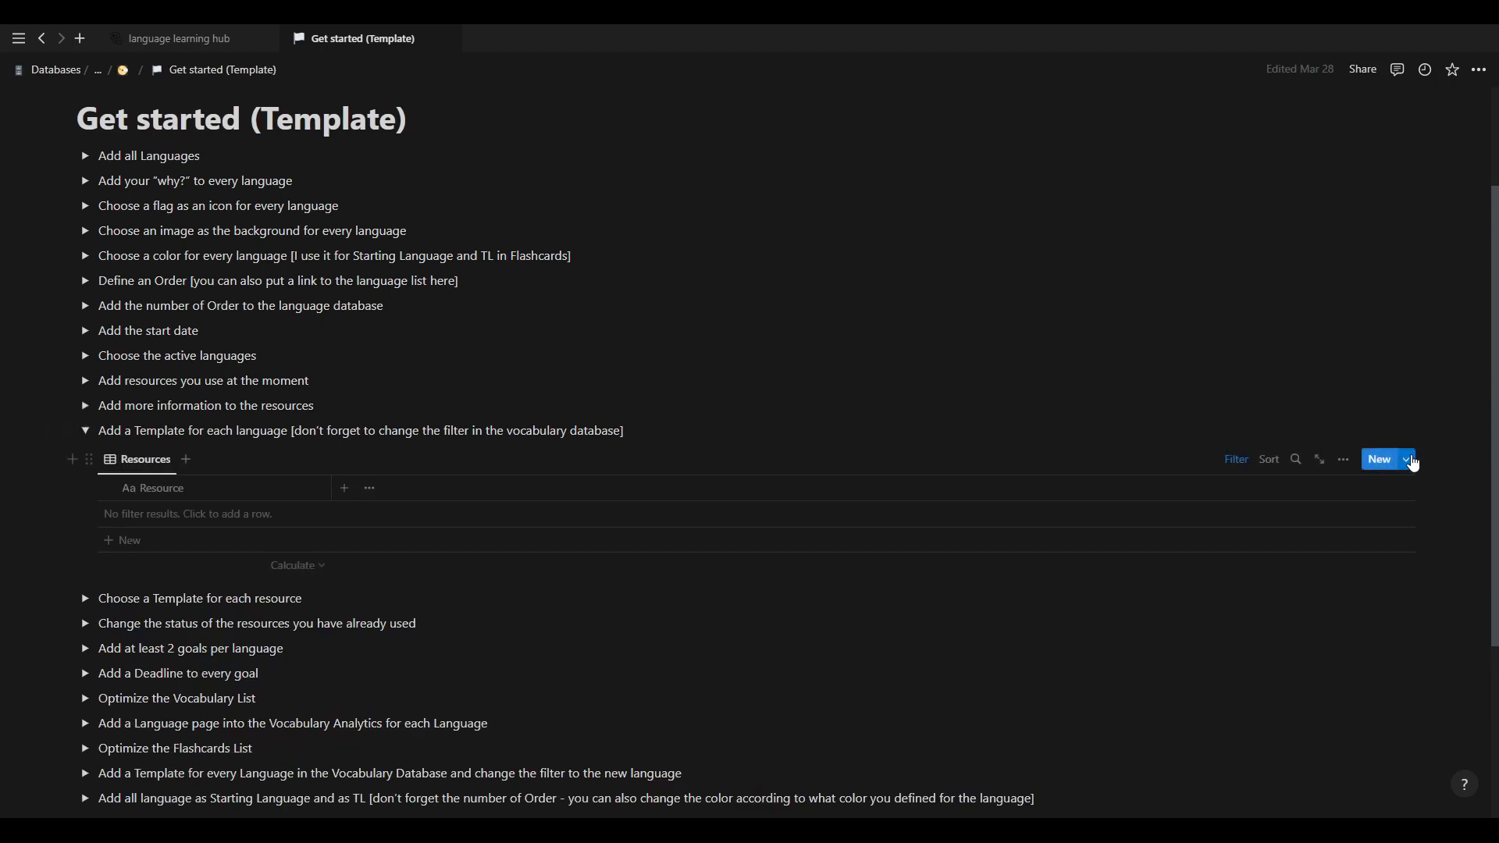
left_click(1408, 460)
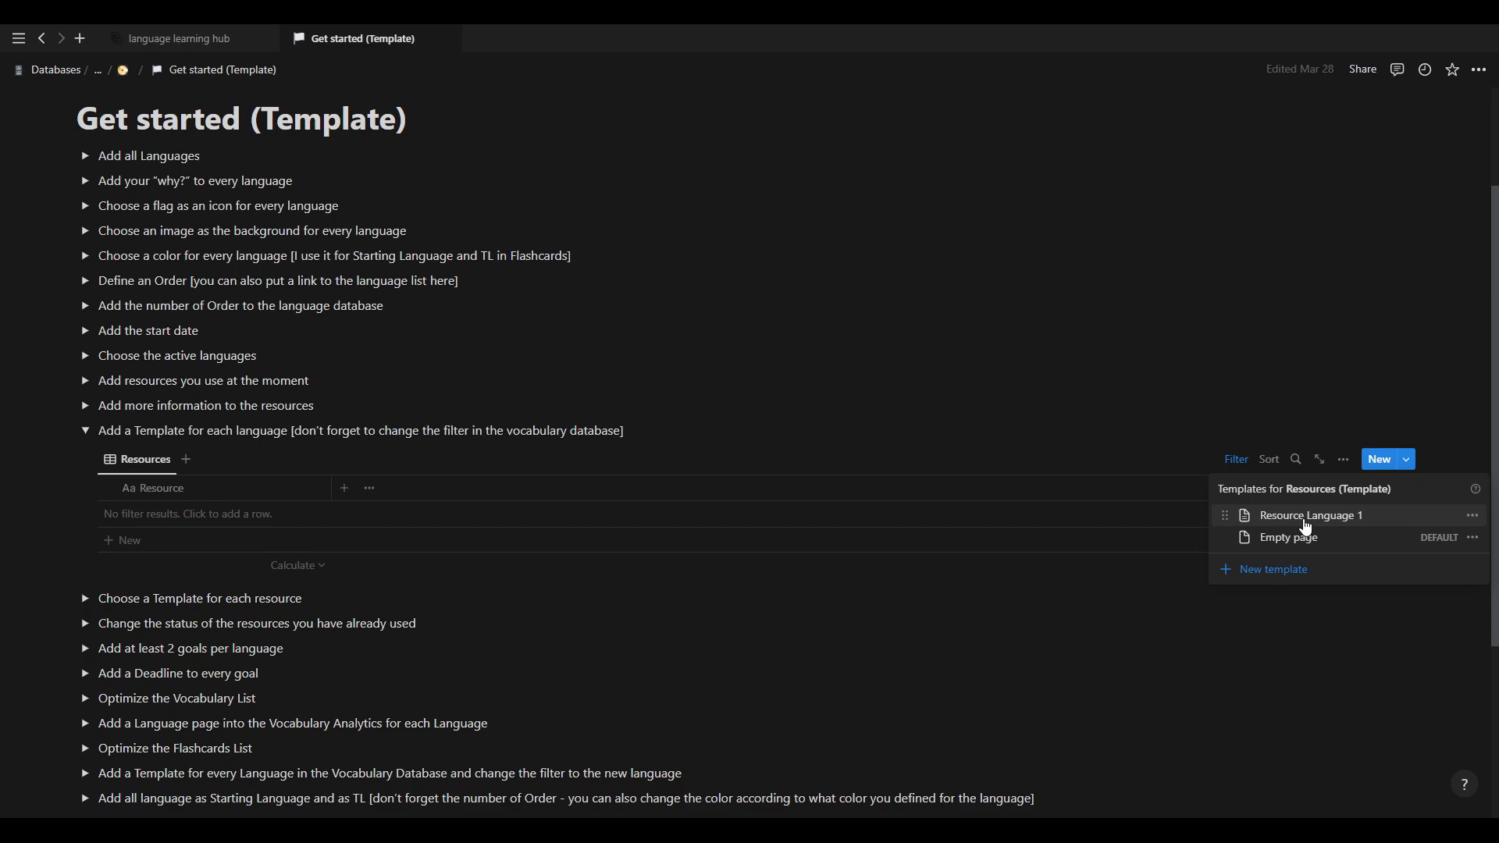
key("Escape")
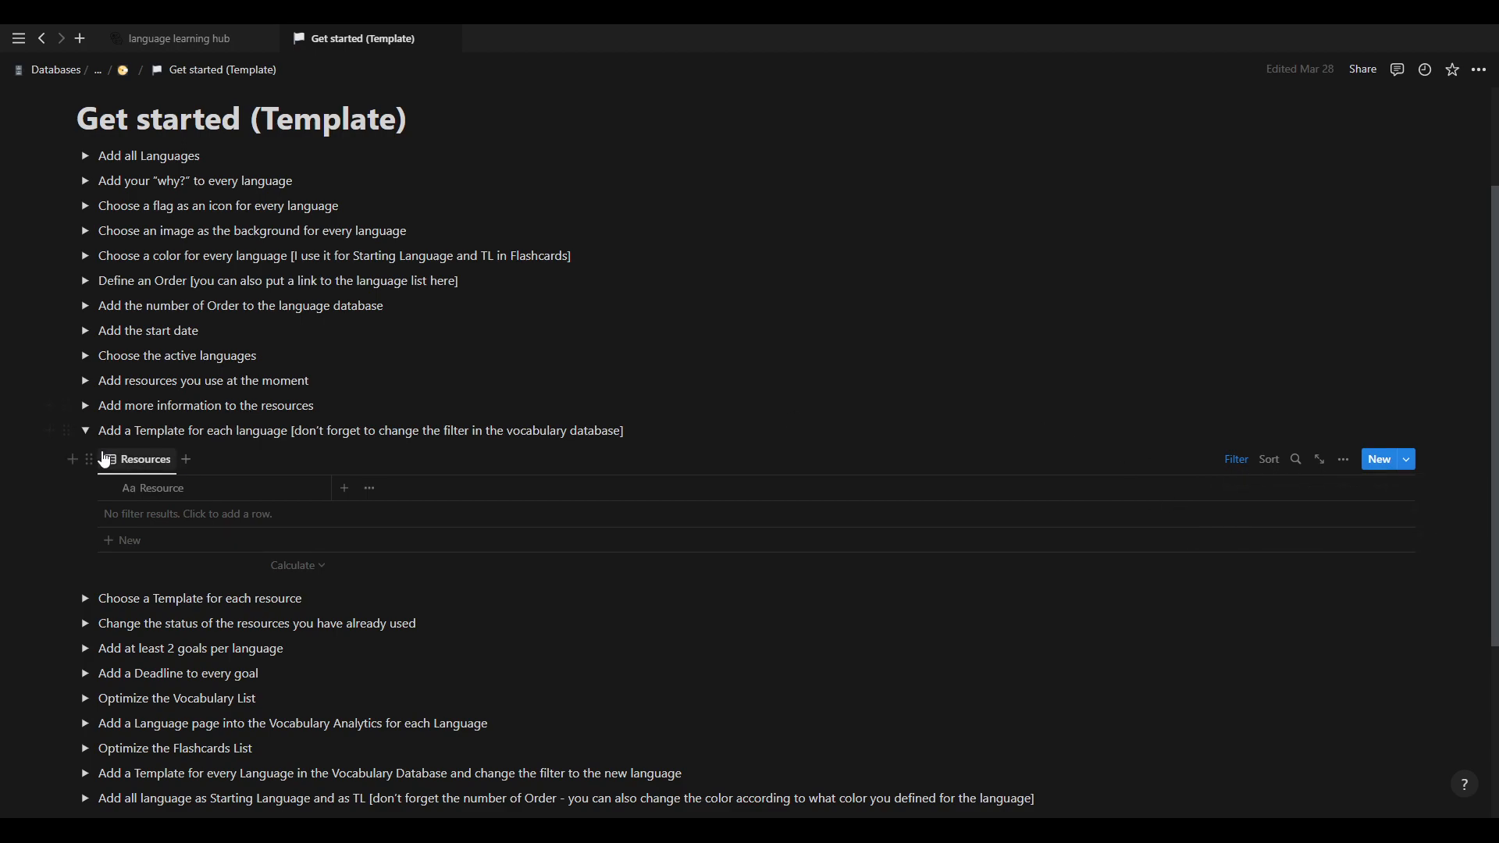
left_click(84, 431)
left_click(84, 431)
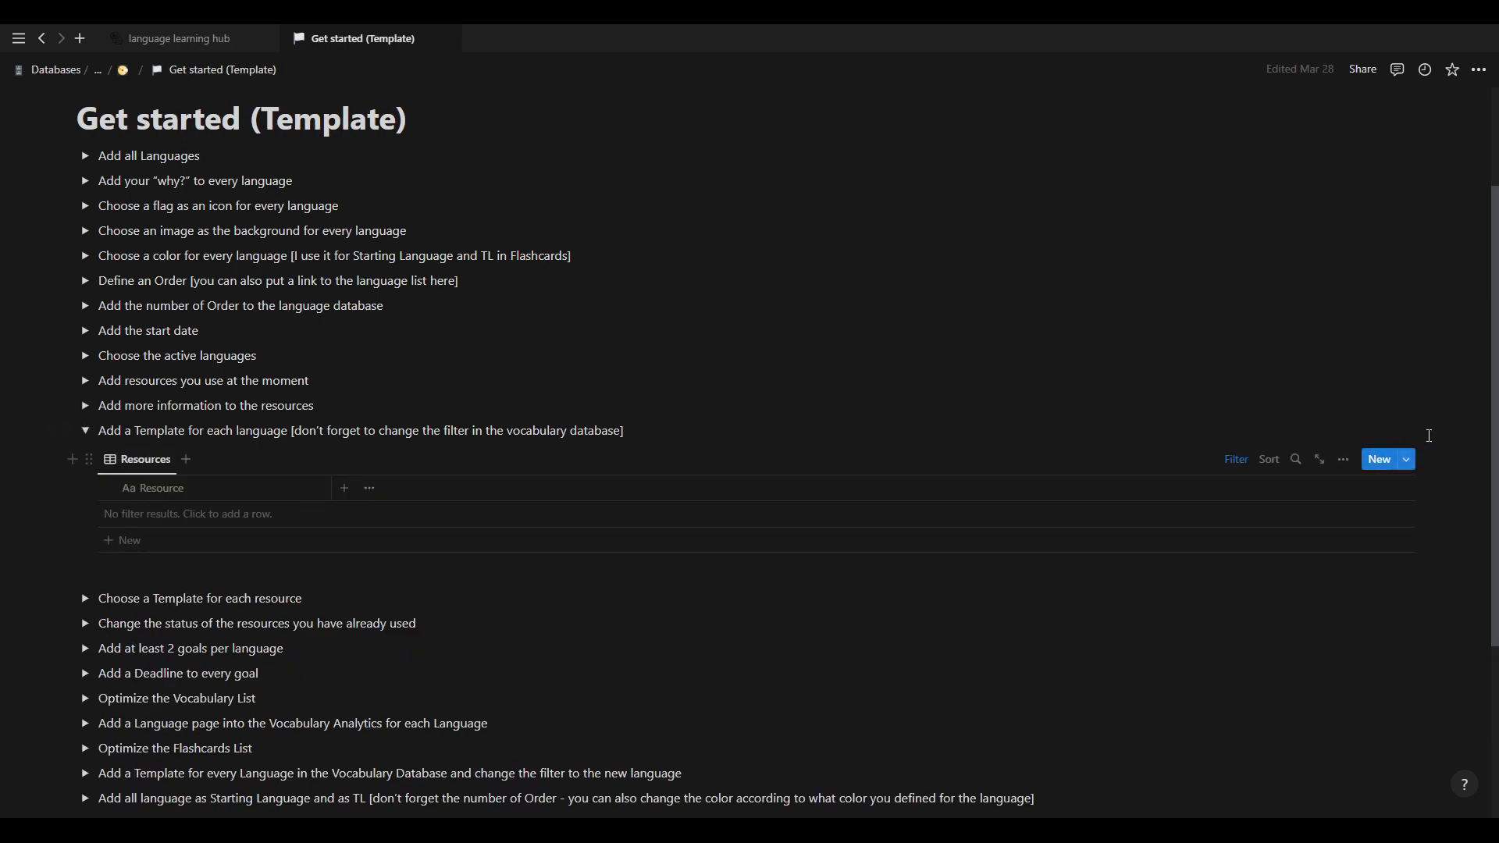
left_click(1406, 459)
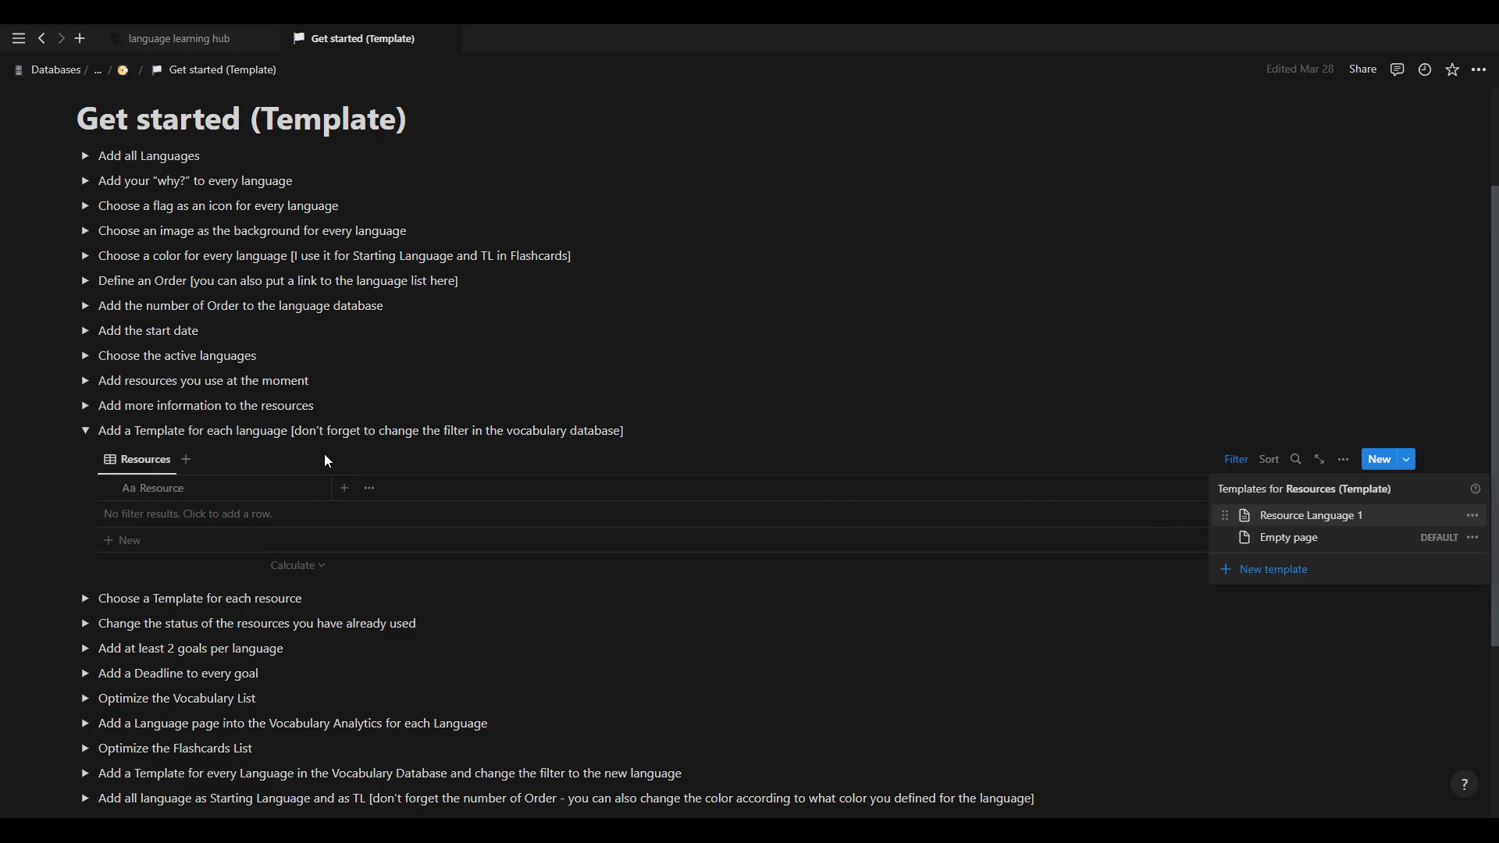
left_click(87, 434)
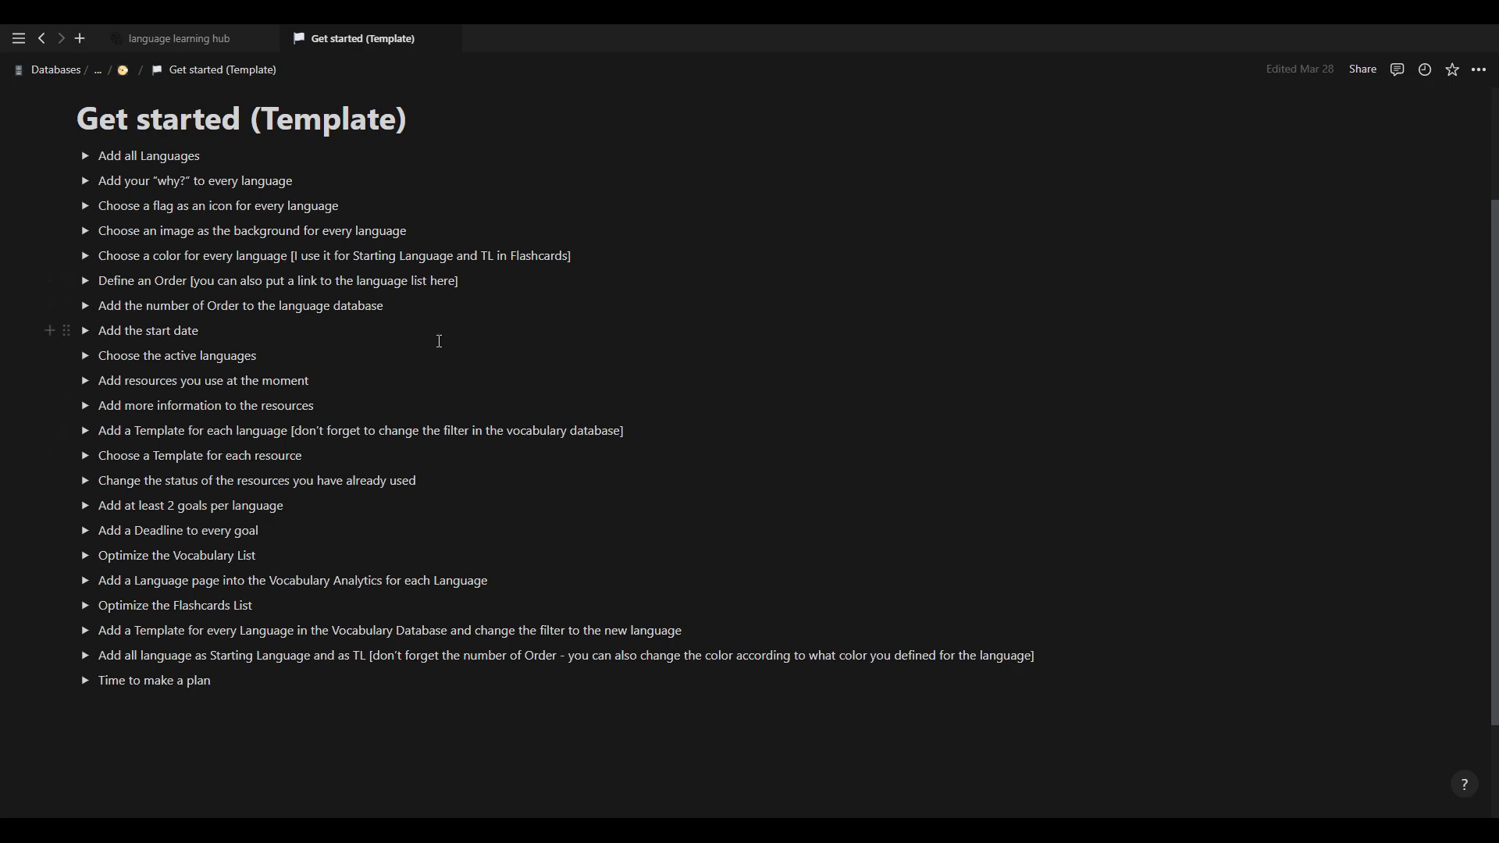
left_click(86, 457)
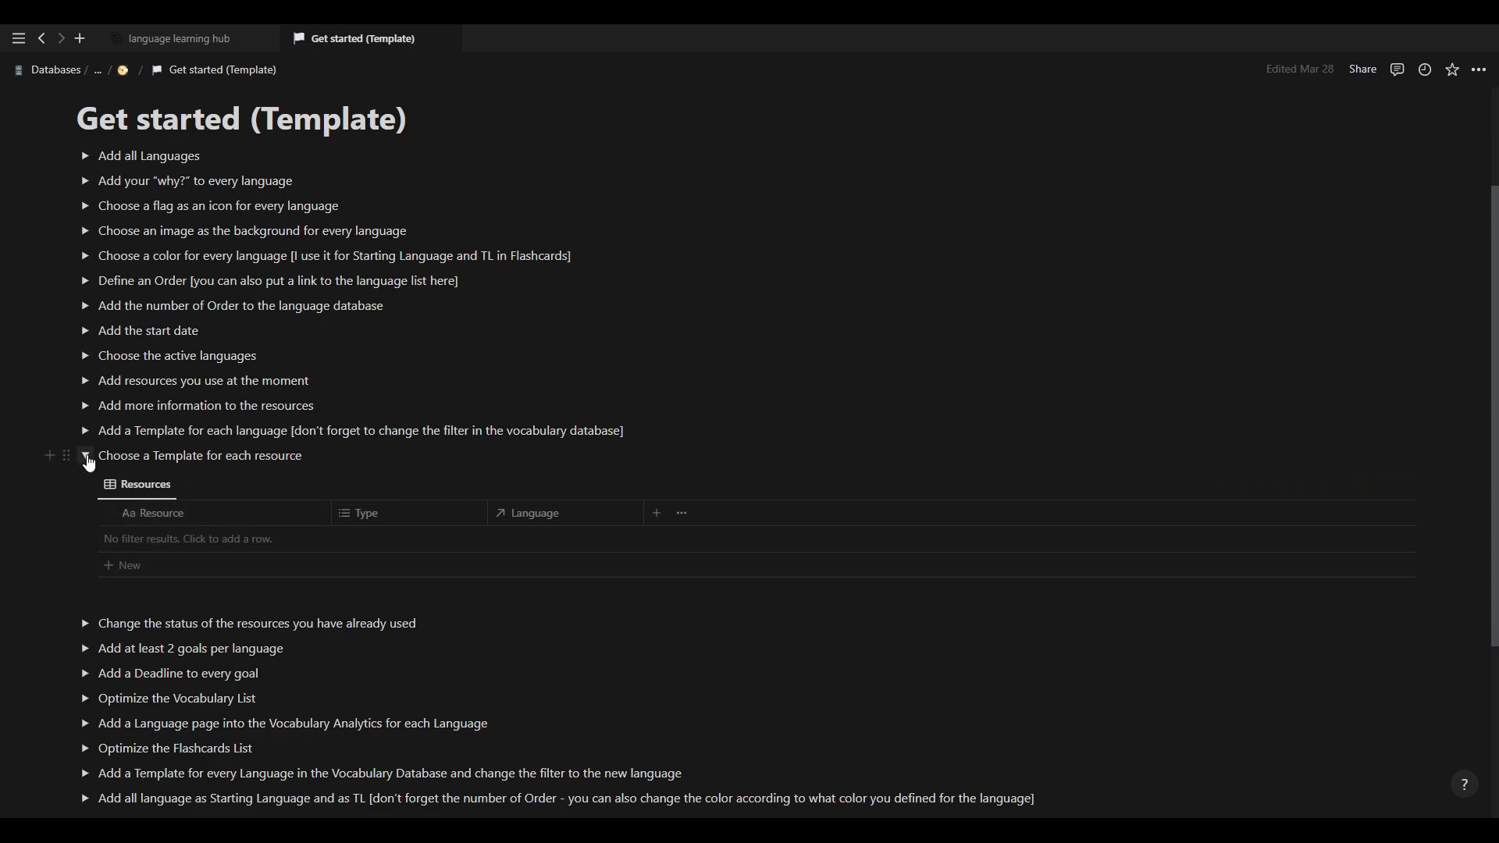
left_click(86, 457)
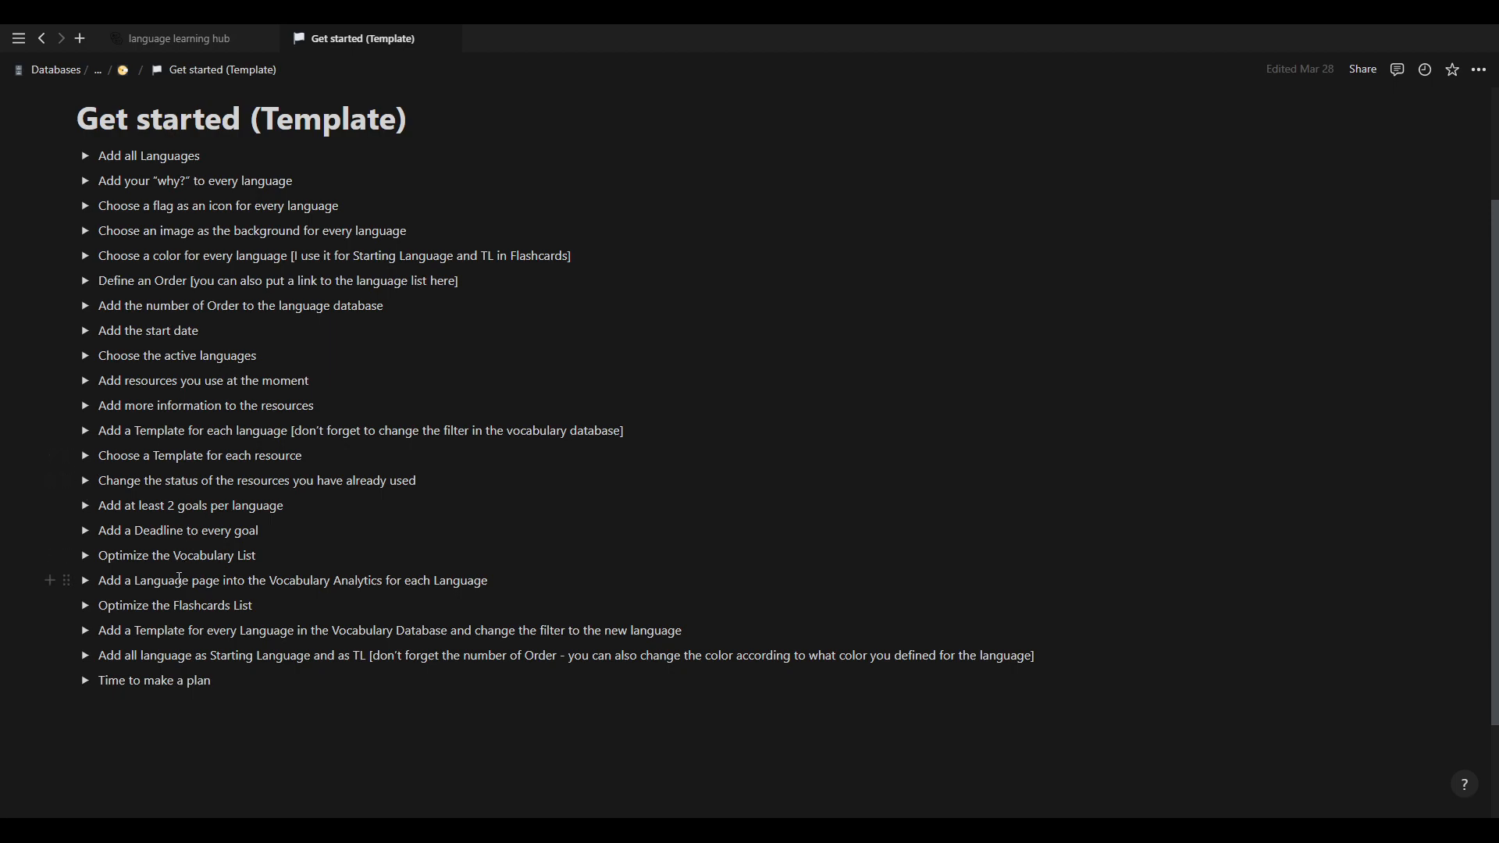
Examine the Status property's options in the Change the status of the resources section, and collapse the section.
left_click(85, 483)
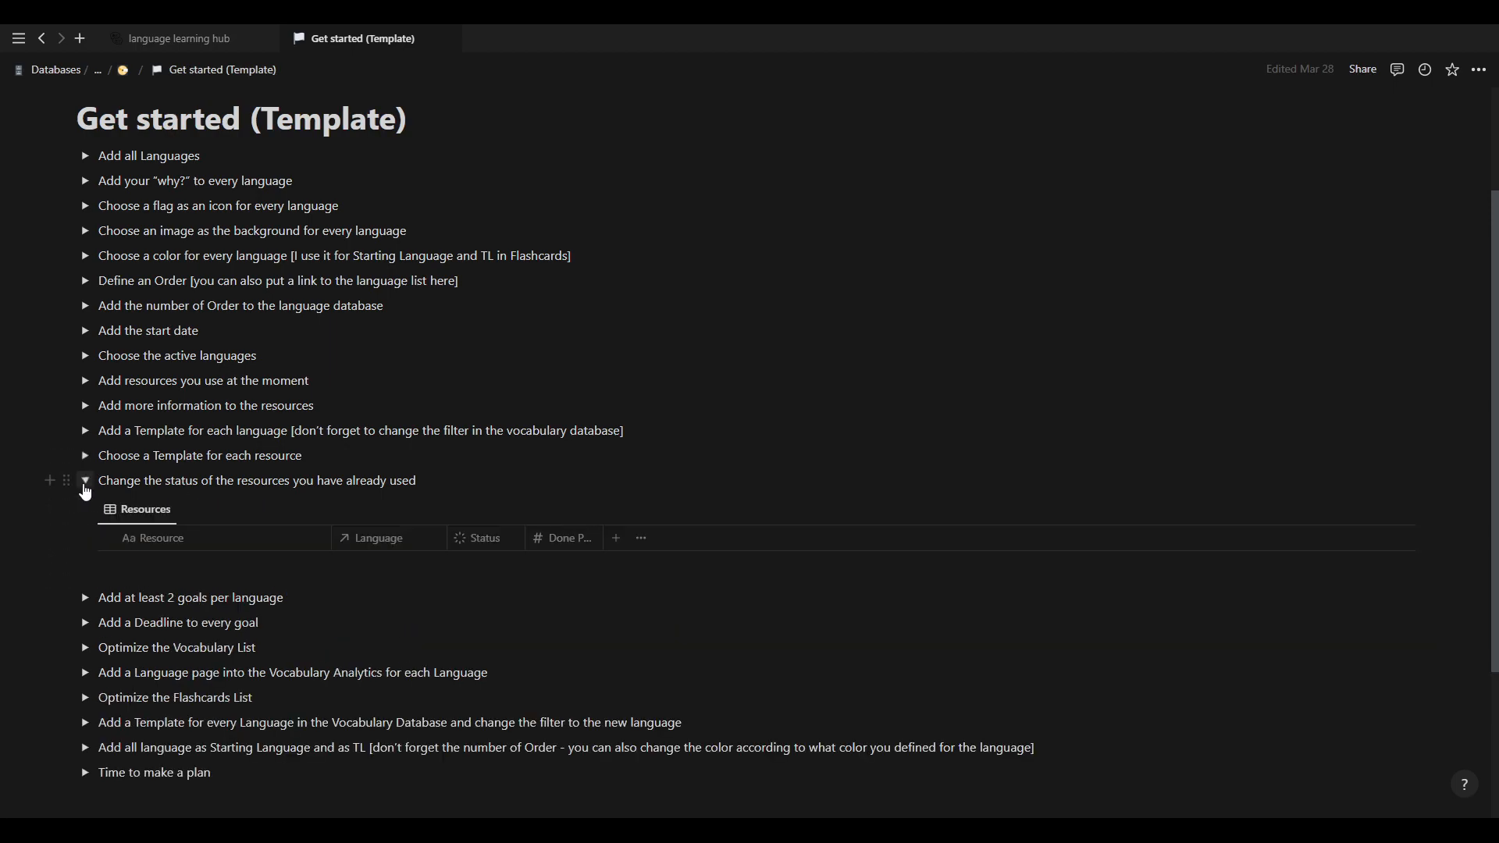
left_click(502, 542)
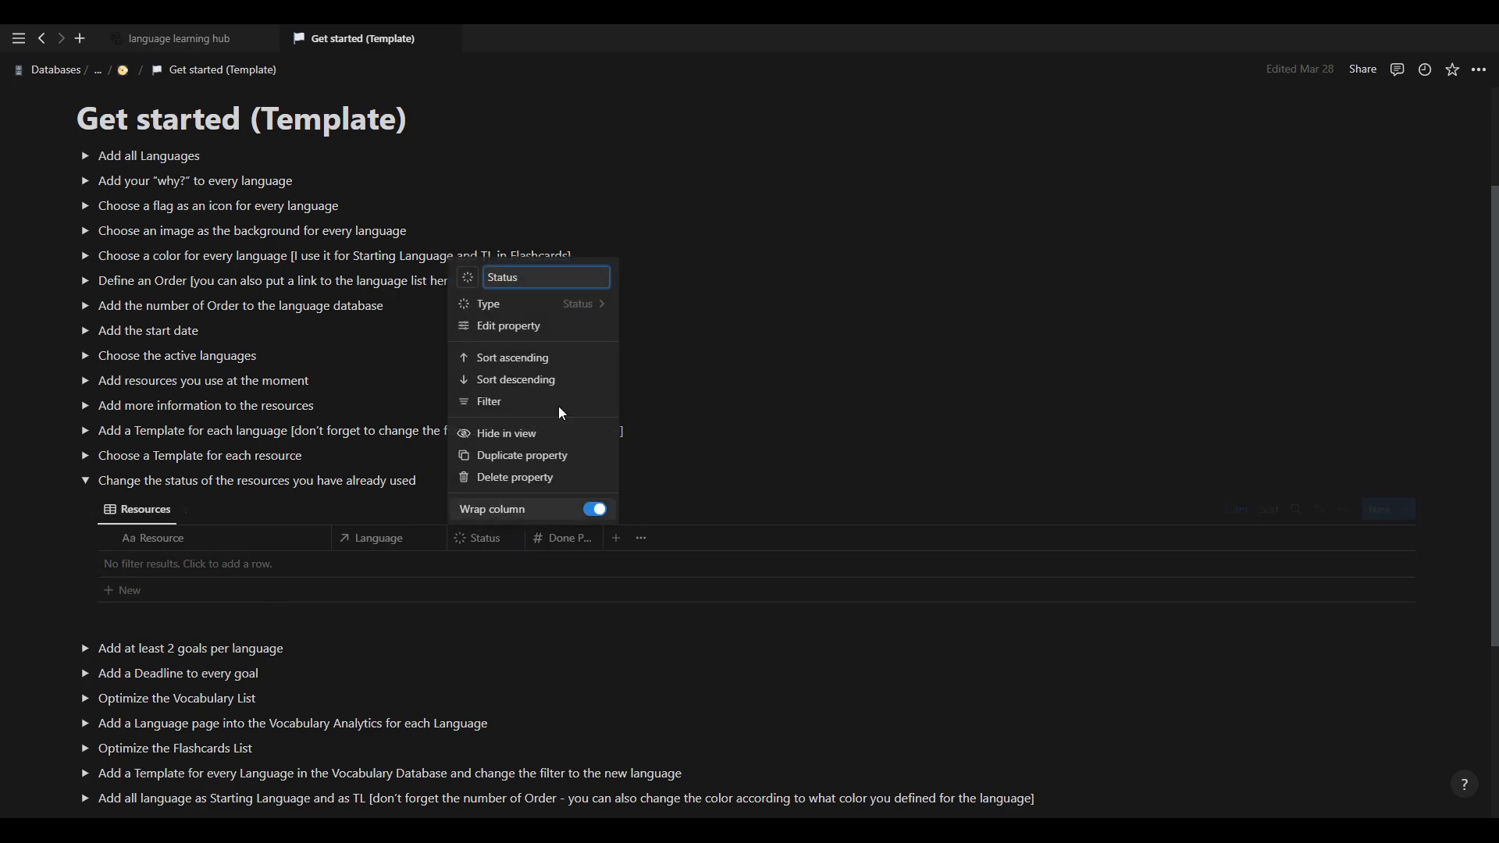
left_click(537, 326)
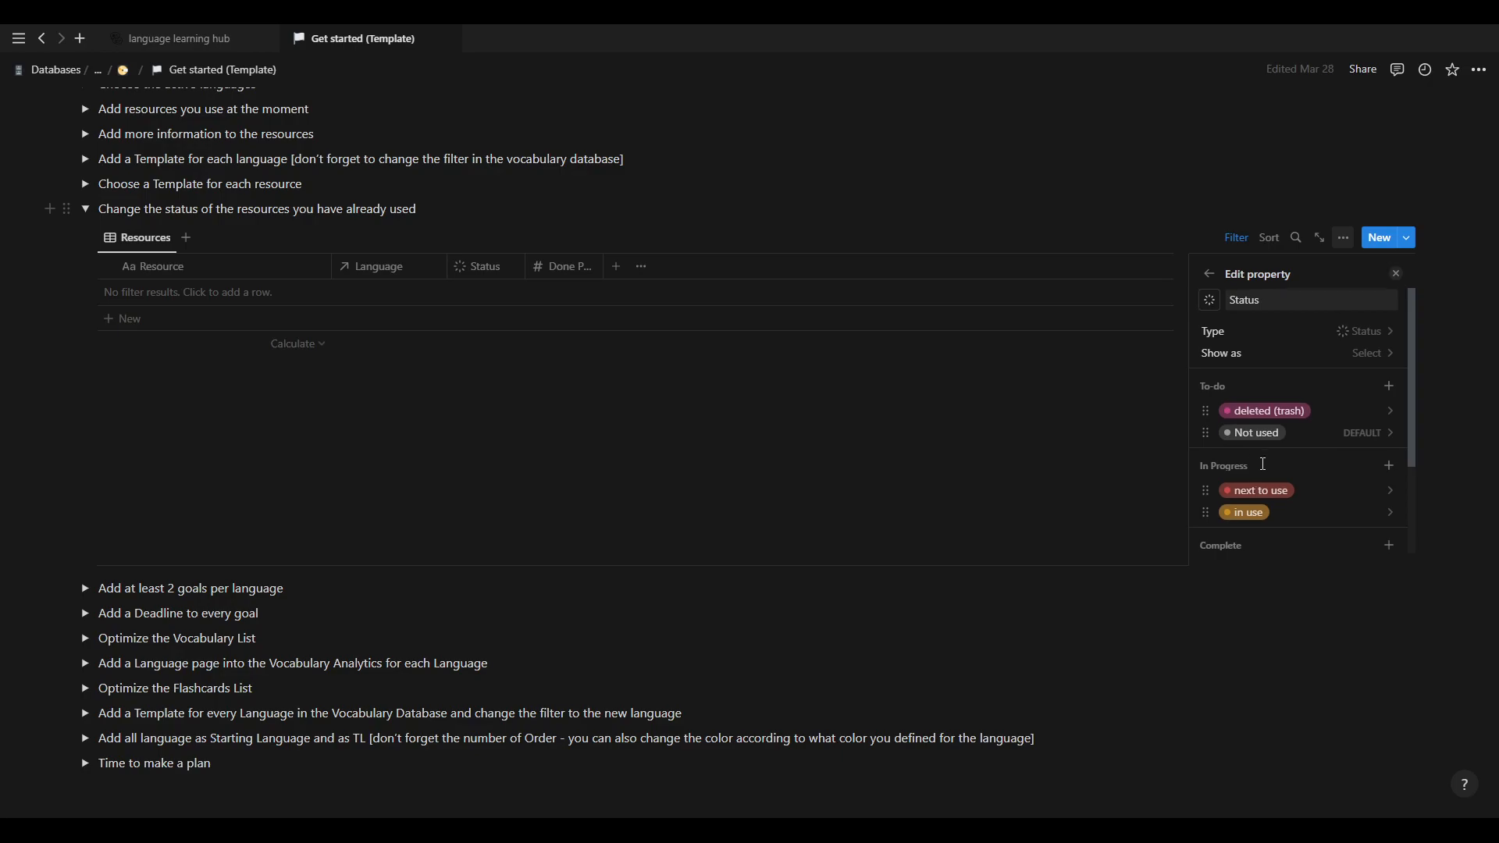
scroll(1263, 437, "down", 2)
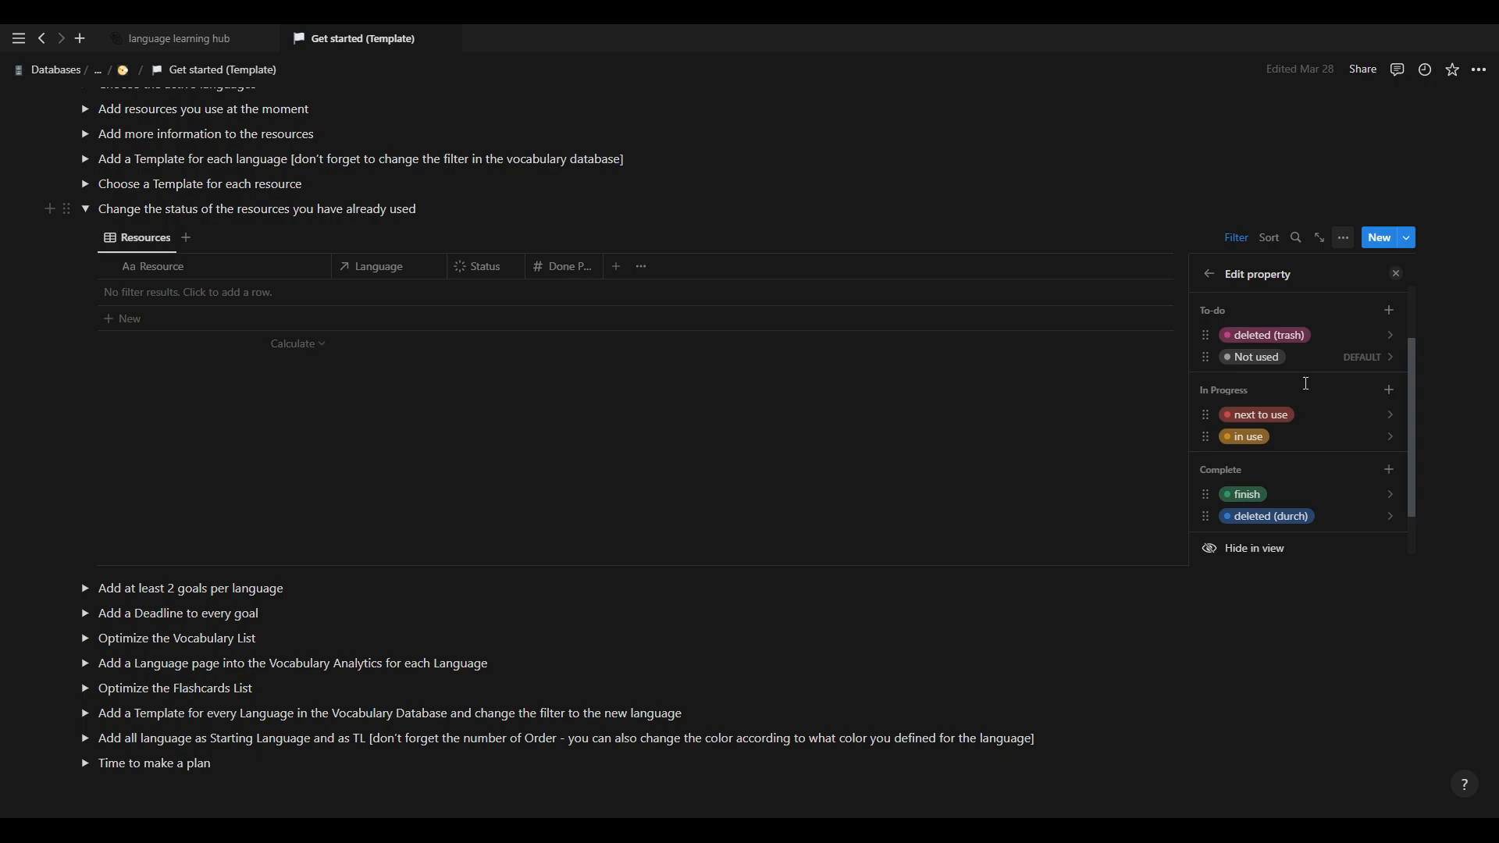
scroll(1272, 459, "down", 2)
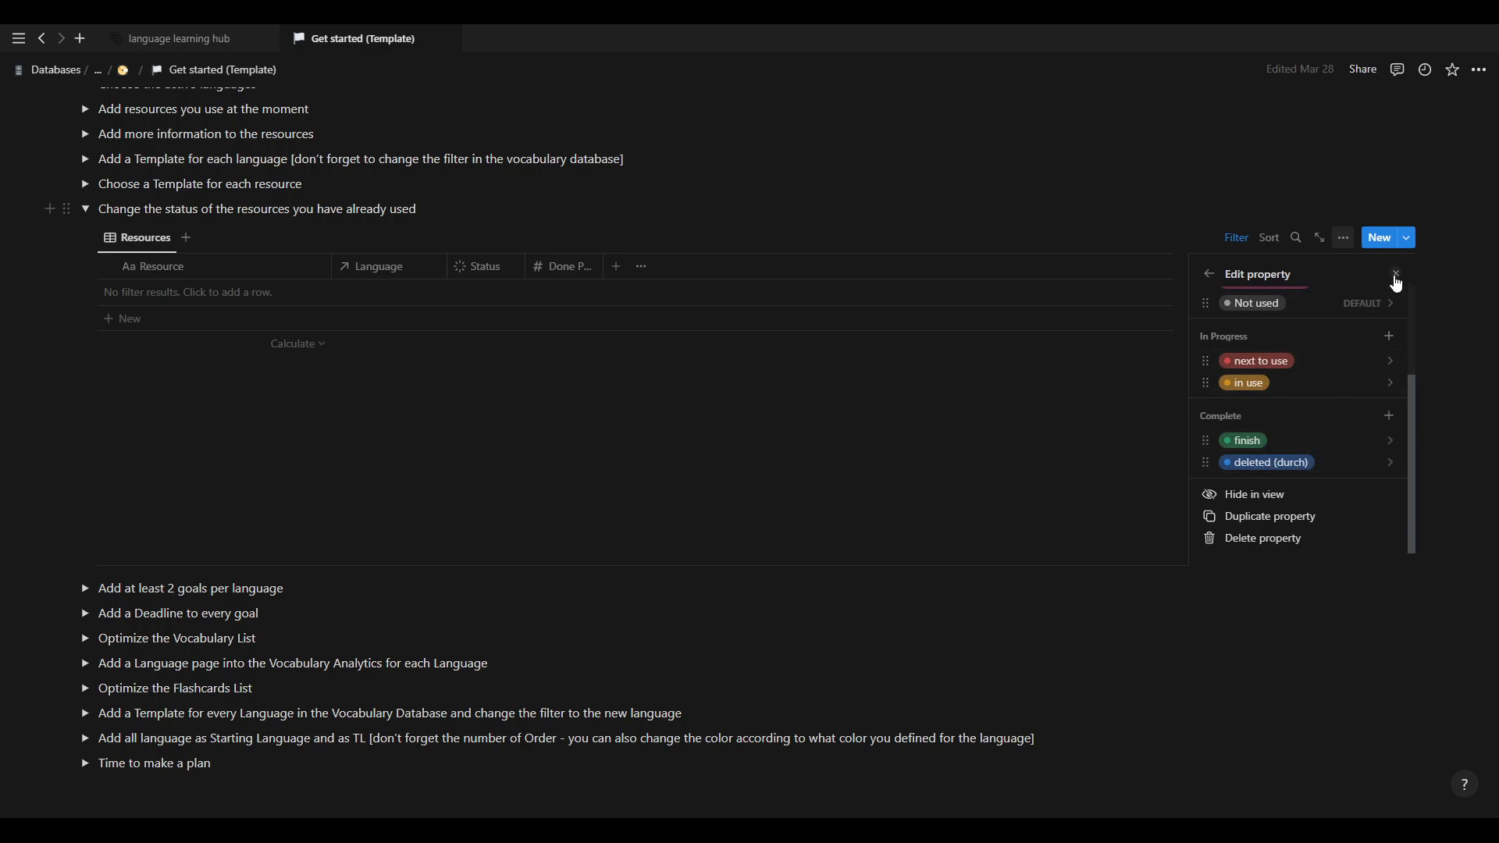
left_click(1396, 274)
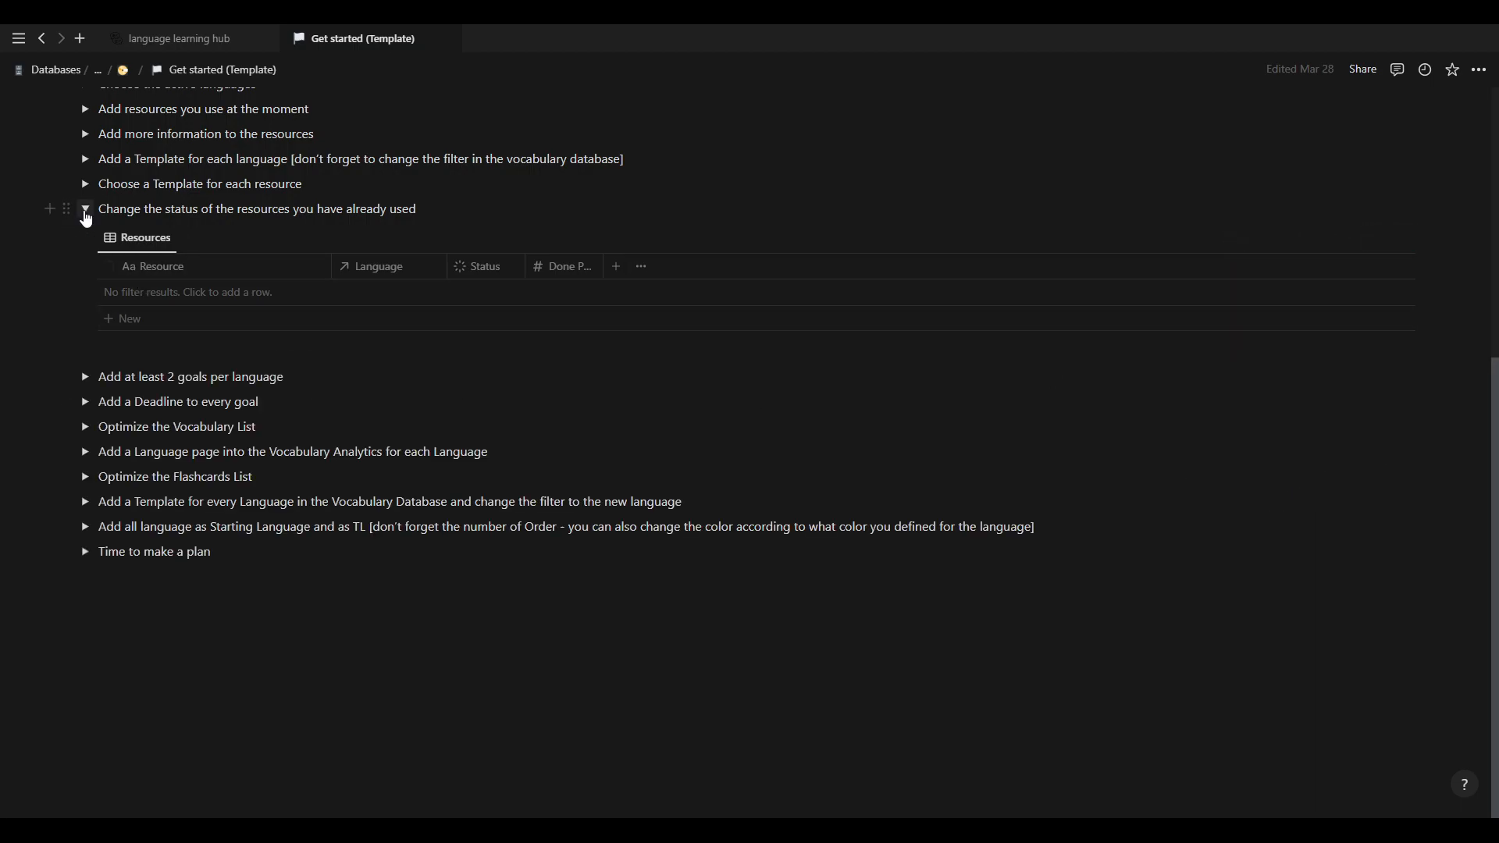
left_click(85, 211)
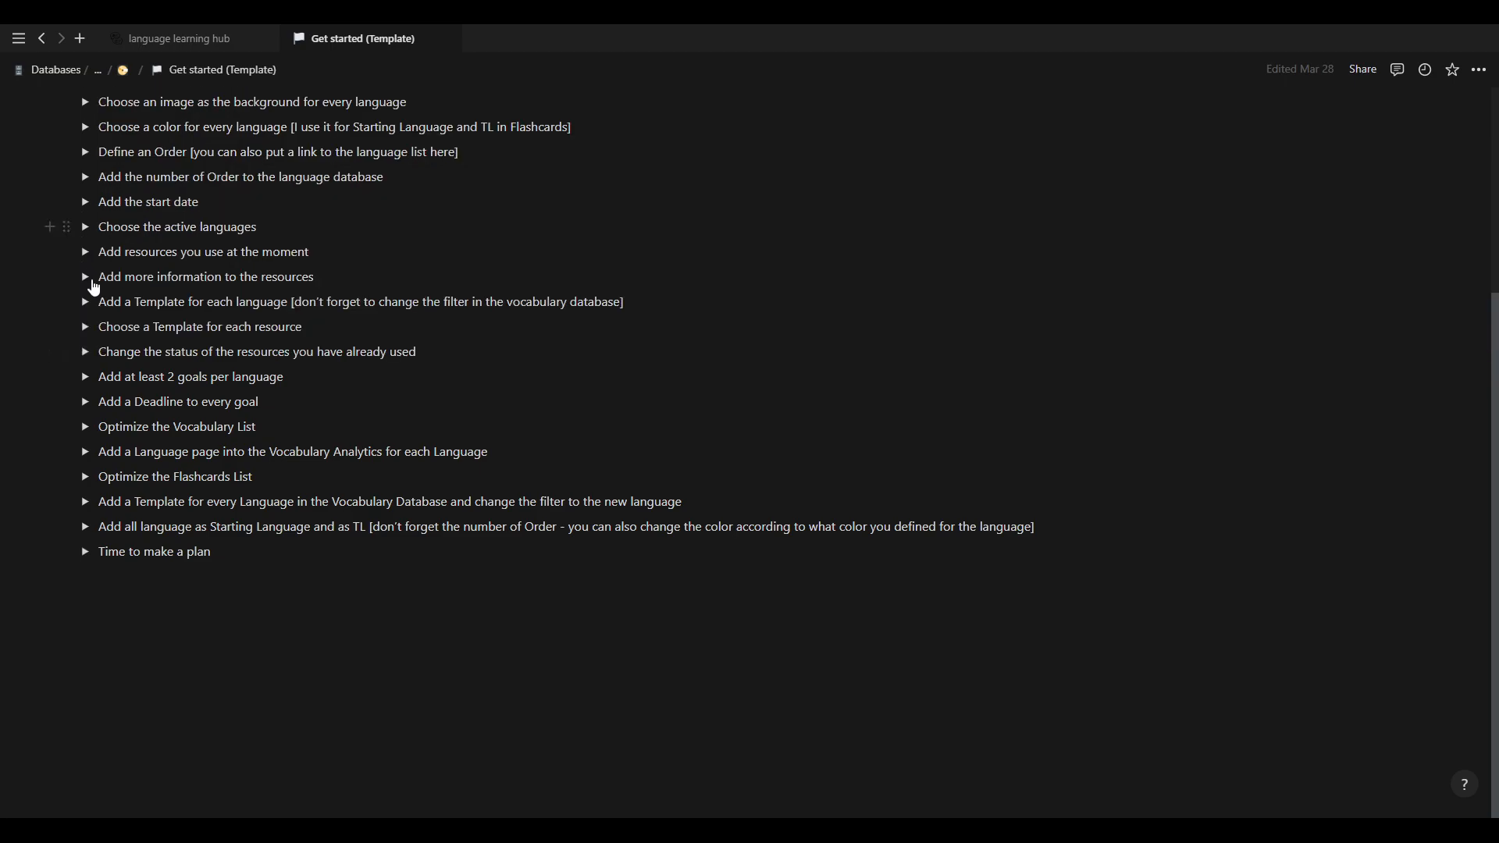
View the Add at least 2 goals per language and Add a Deadline to every goal sections, collapsing each one.
left_click(88, 378)
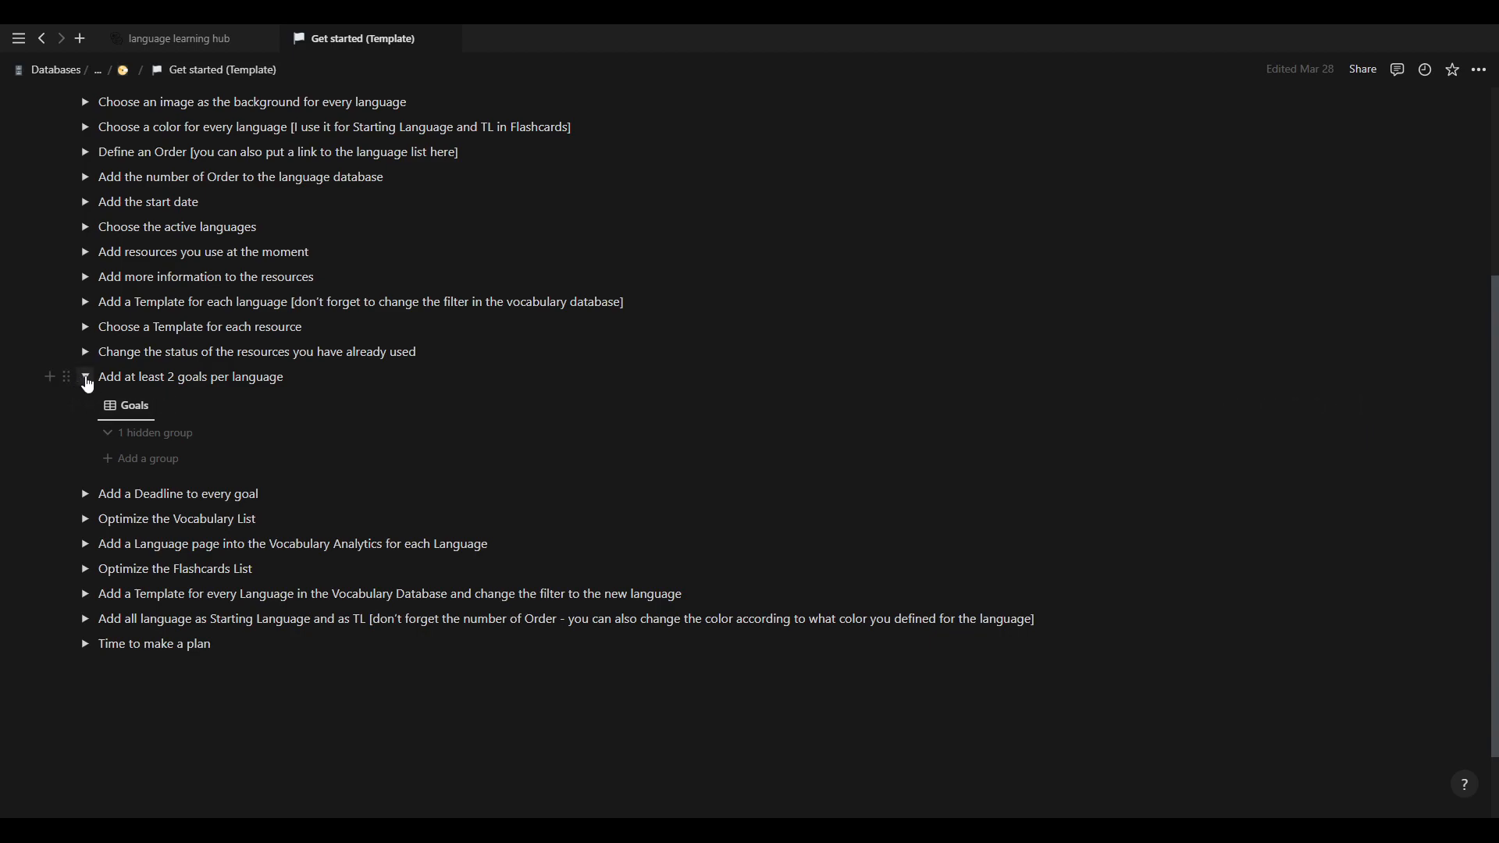
left_click(86, 381)
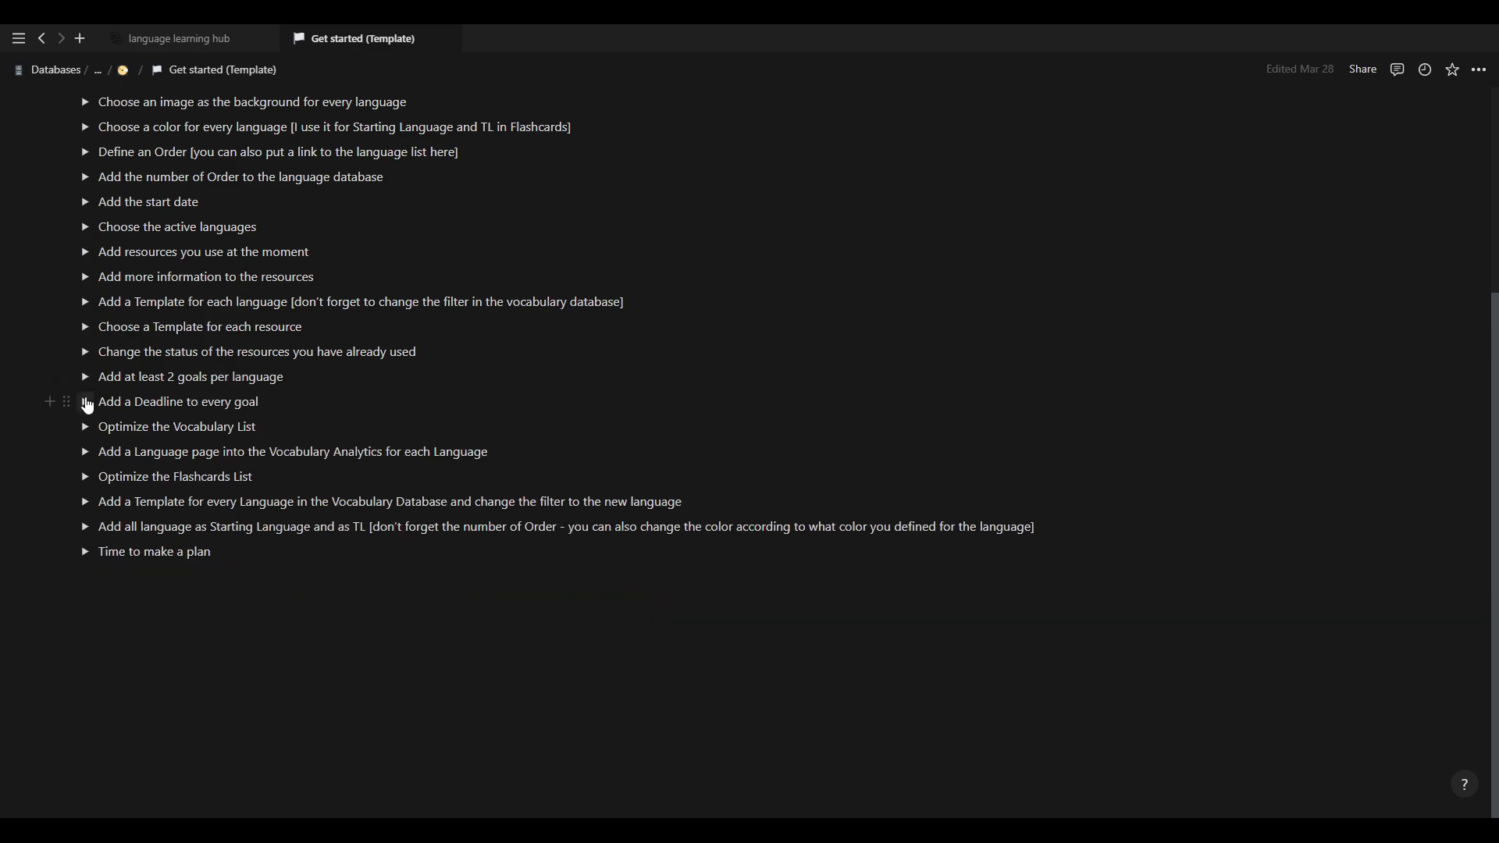
left_click(85, 378)
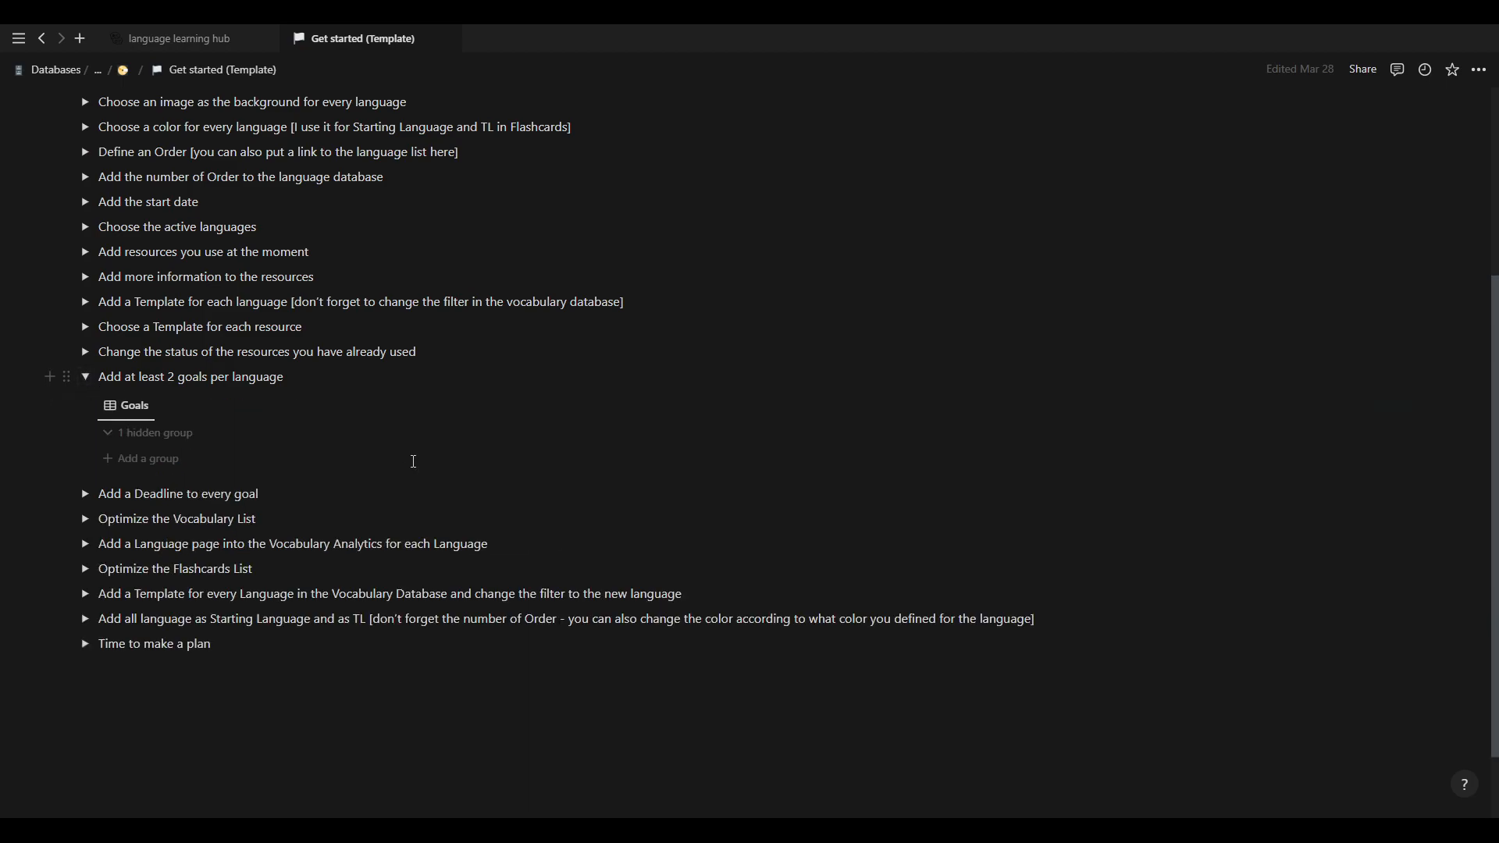
left_click(85, 379)
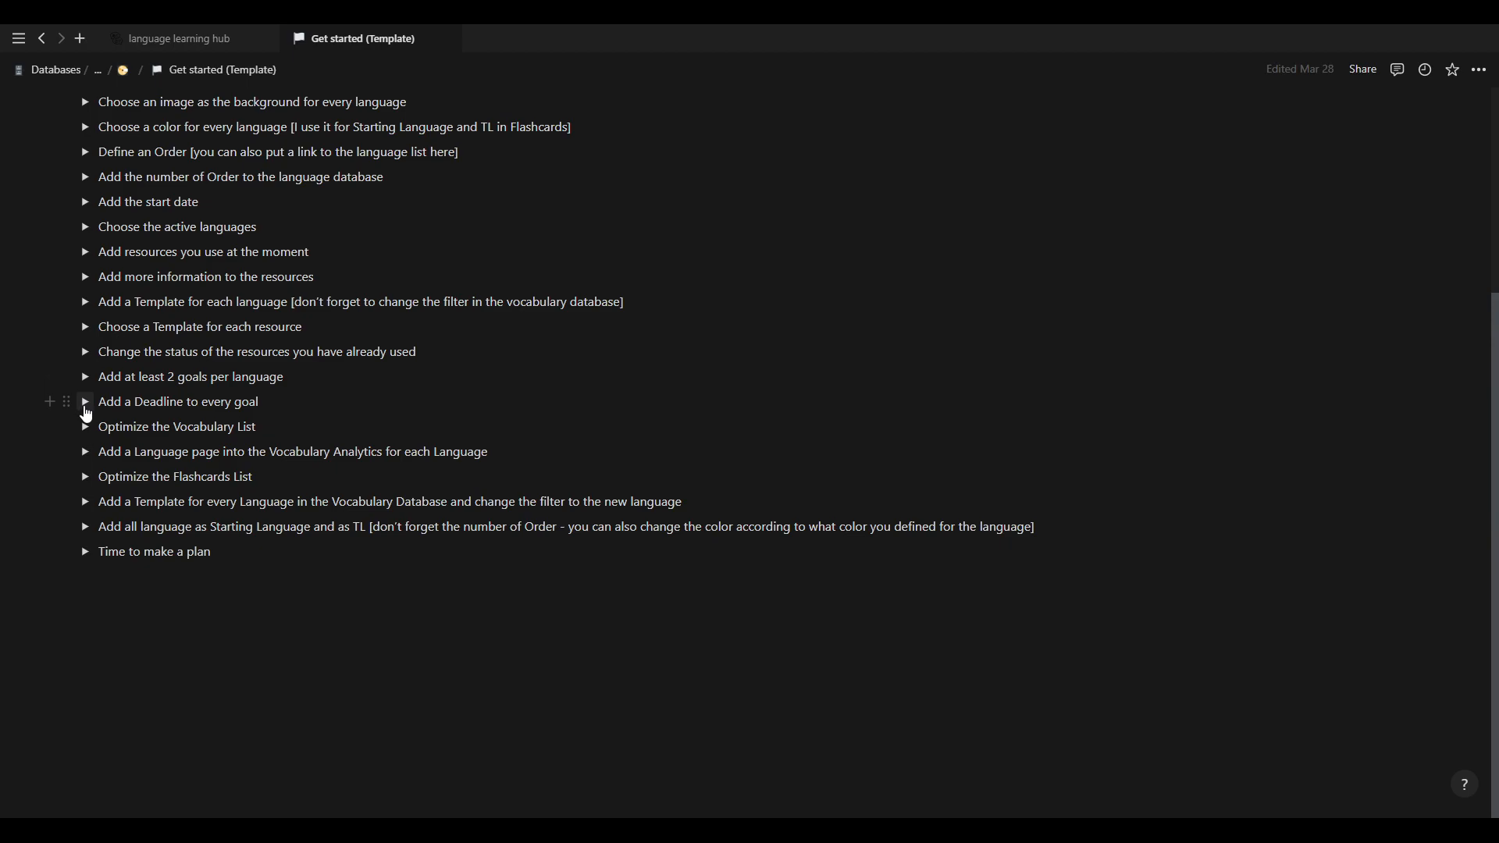
left_click(86, 405)
left_click(86, 404)
Expand the Optimize the Vocabulary List section and open the Vocabulary (Template) database it links to.
left_click(87, 430)
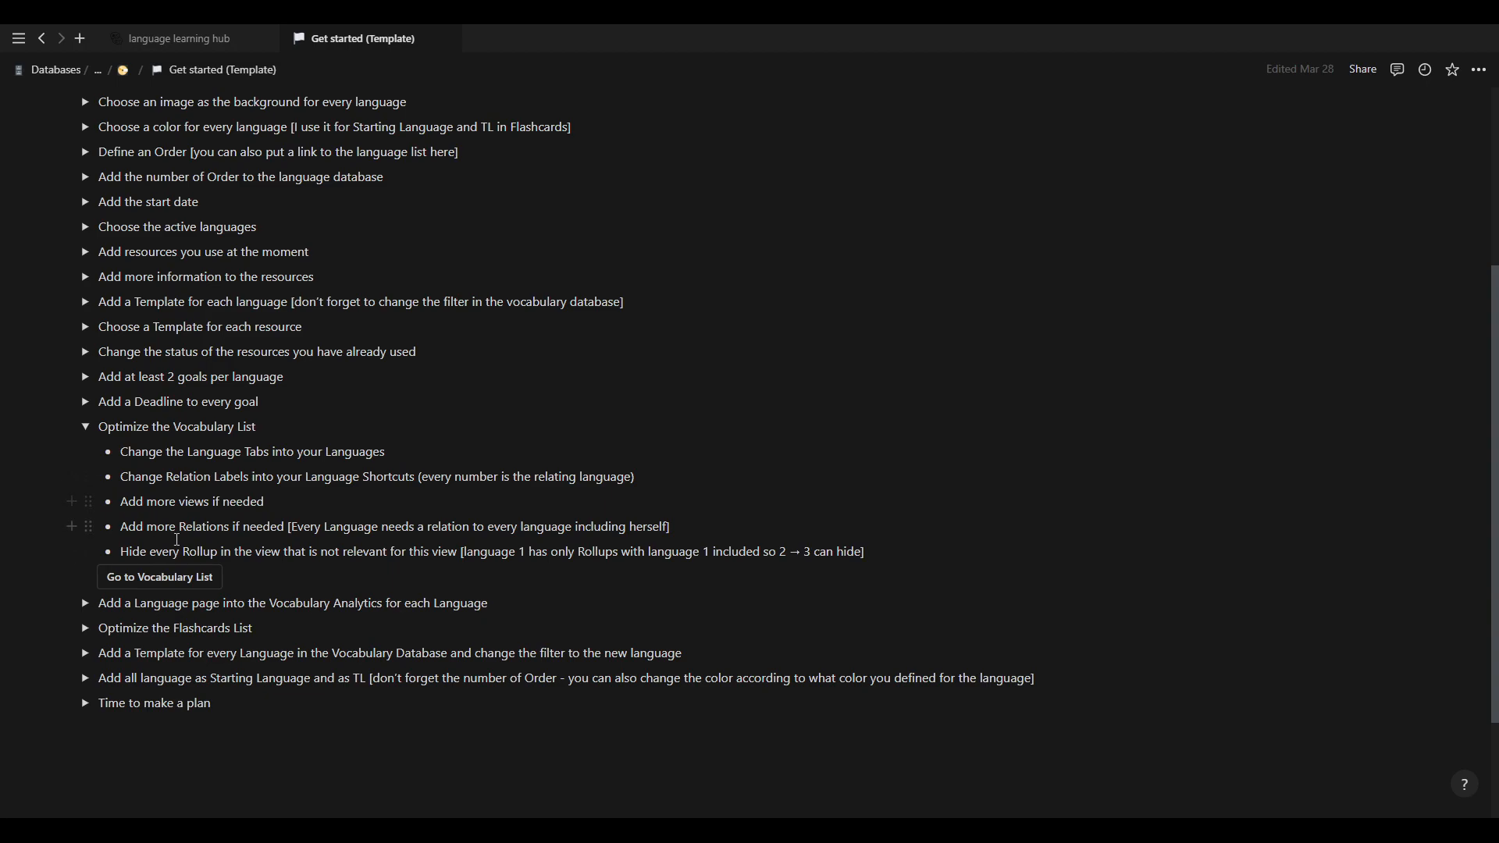
left_click(234, 578)
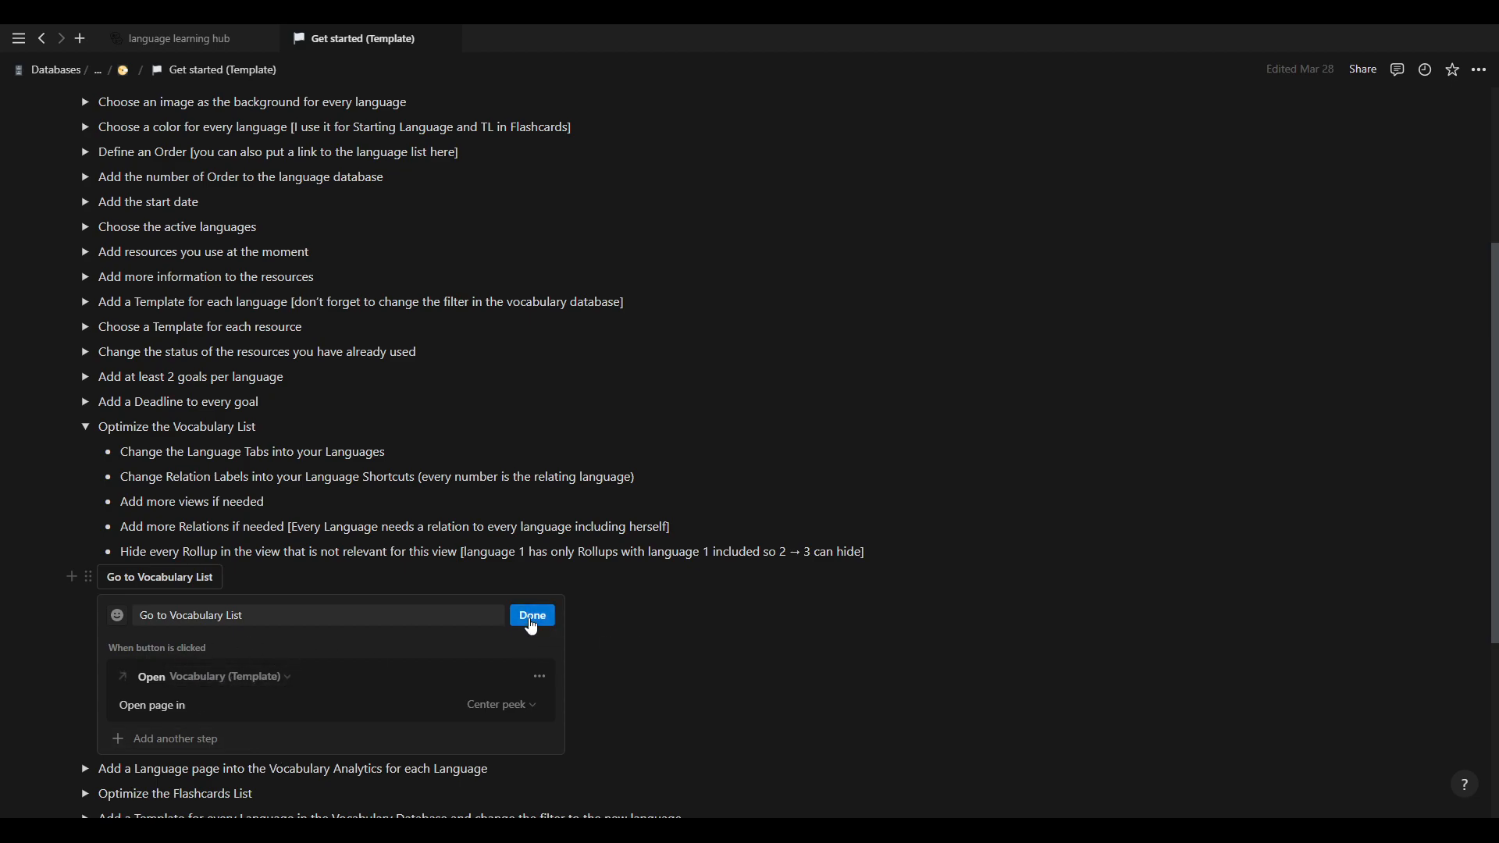
left_click(533, 616)
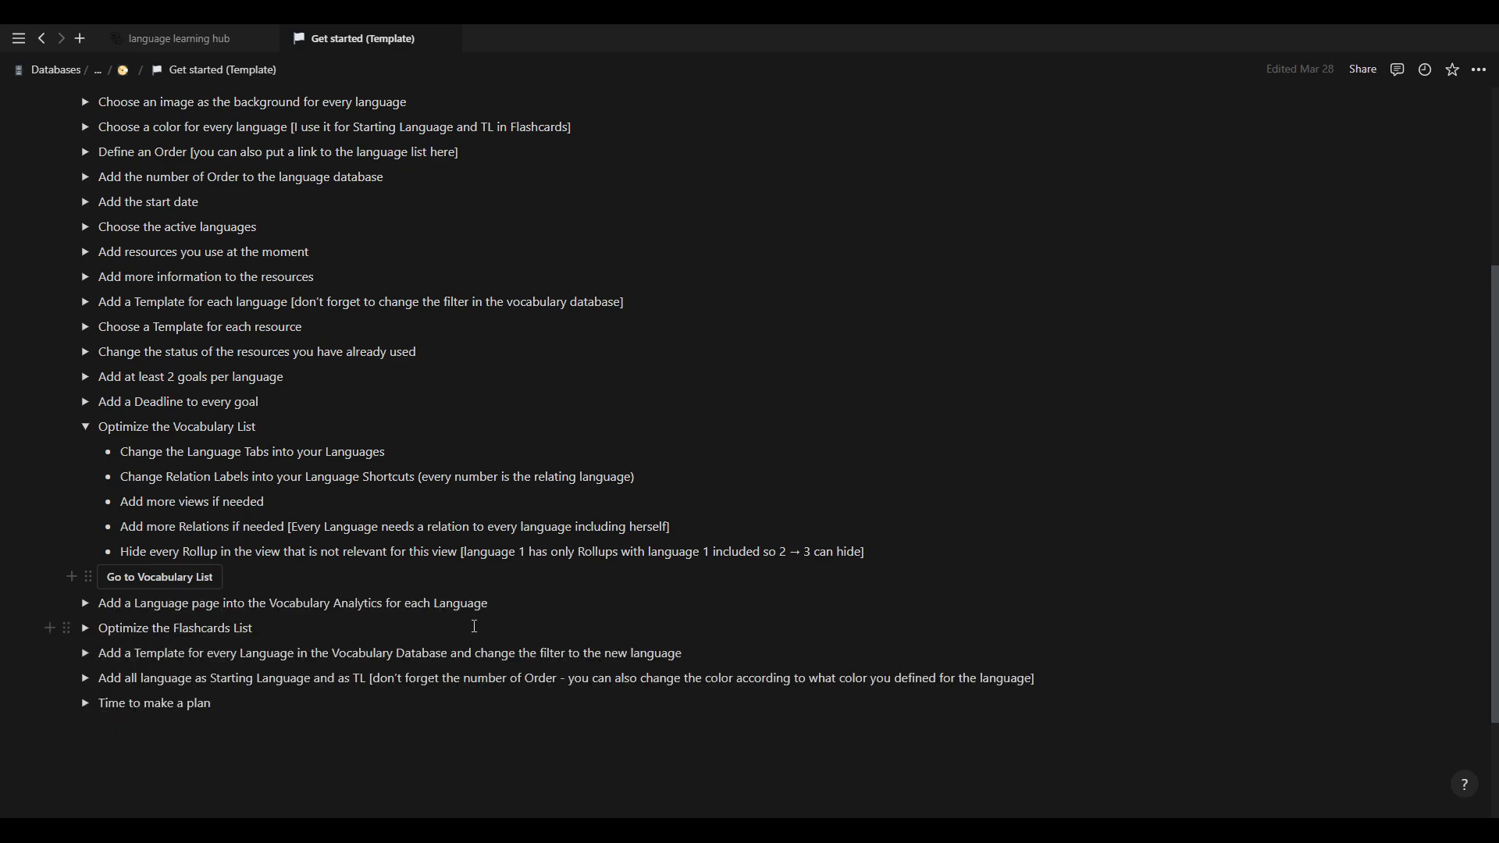
left_click(149, 581)
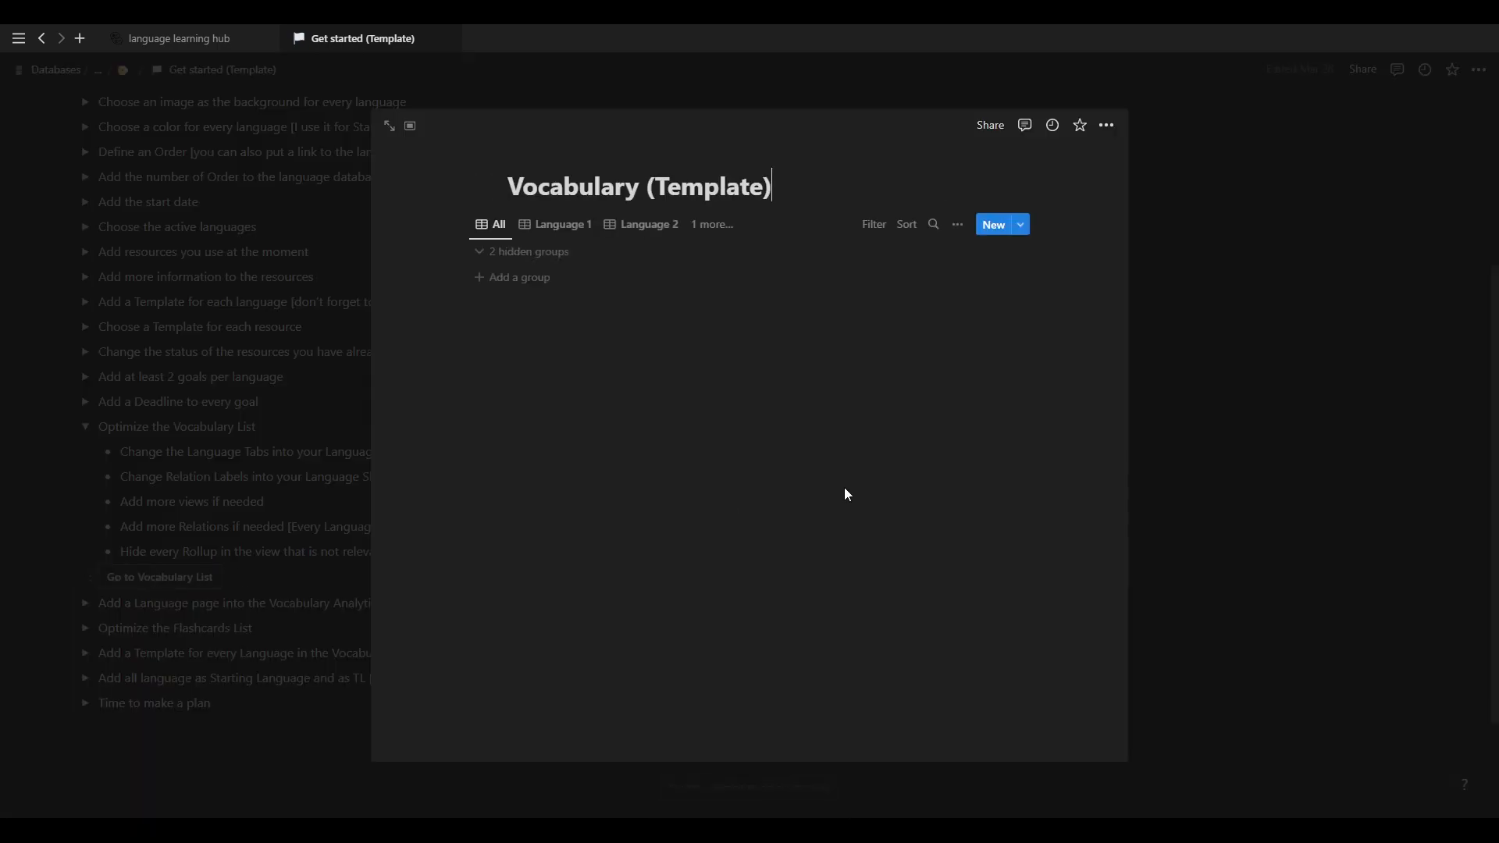
Look through the Vocabulary database's Language 1, Language 2 and All views, including the hidden groups in All.
left_click(574, 228)
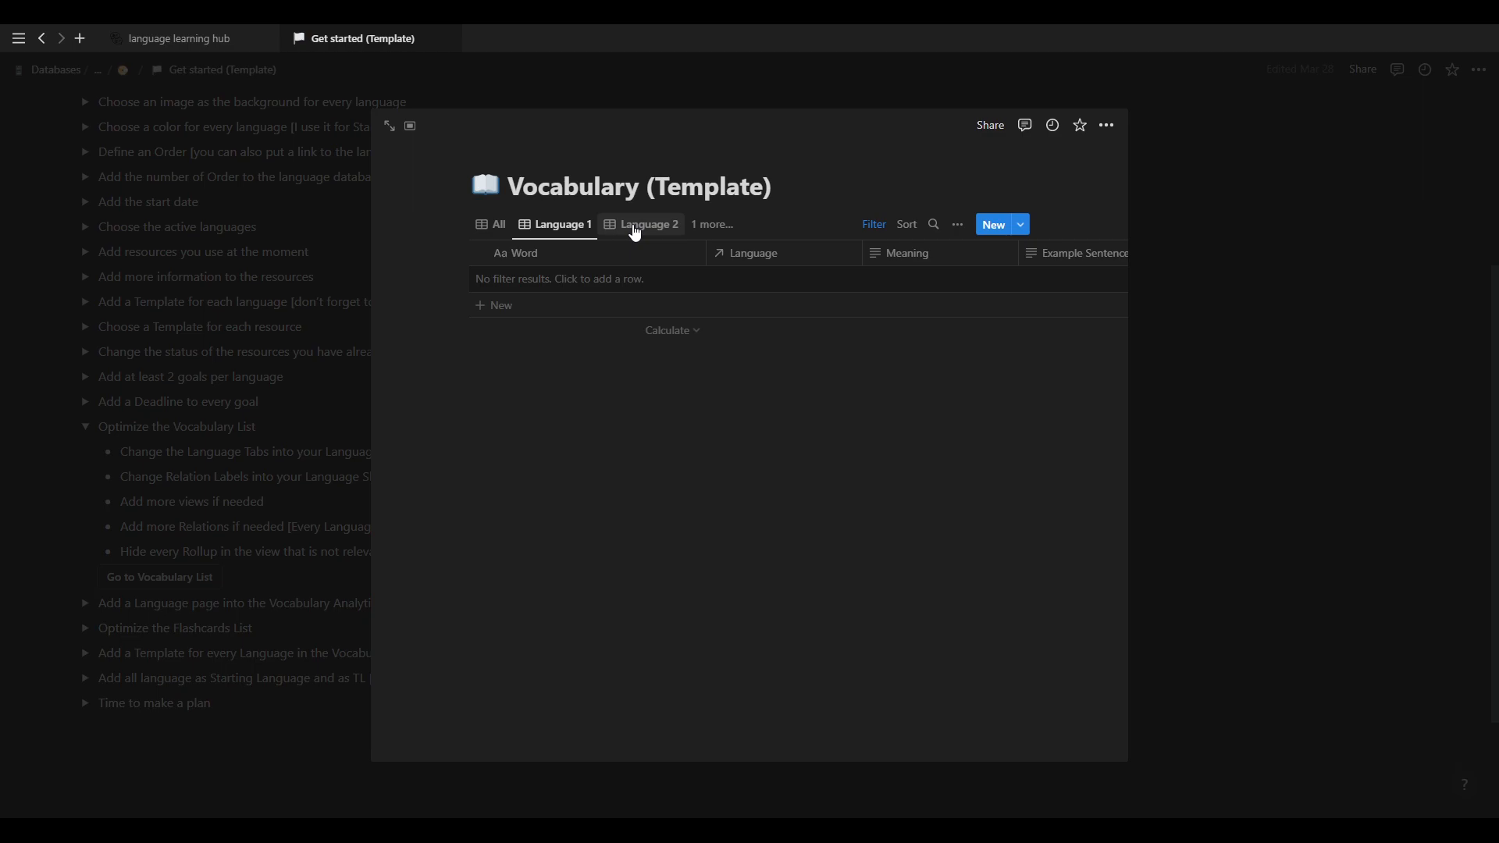
left_click(634, 233)
left_click(557, 230)
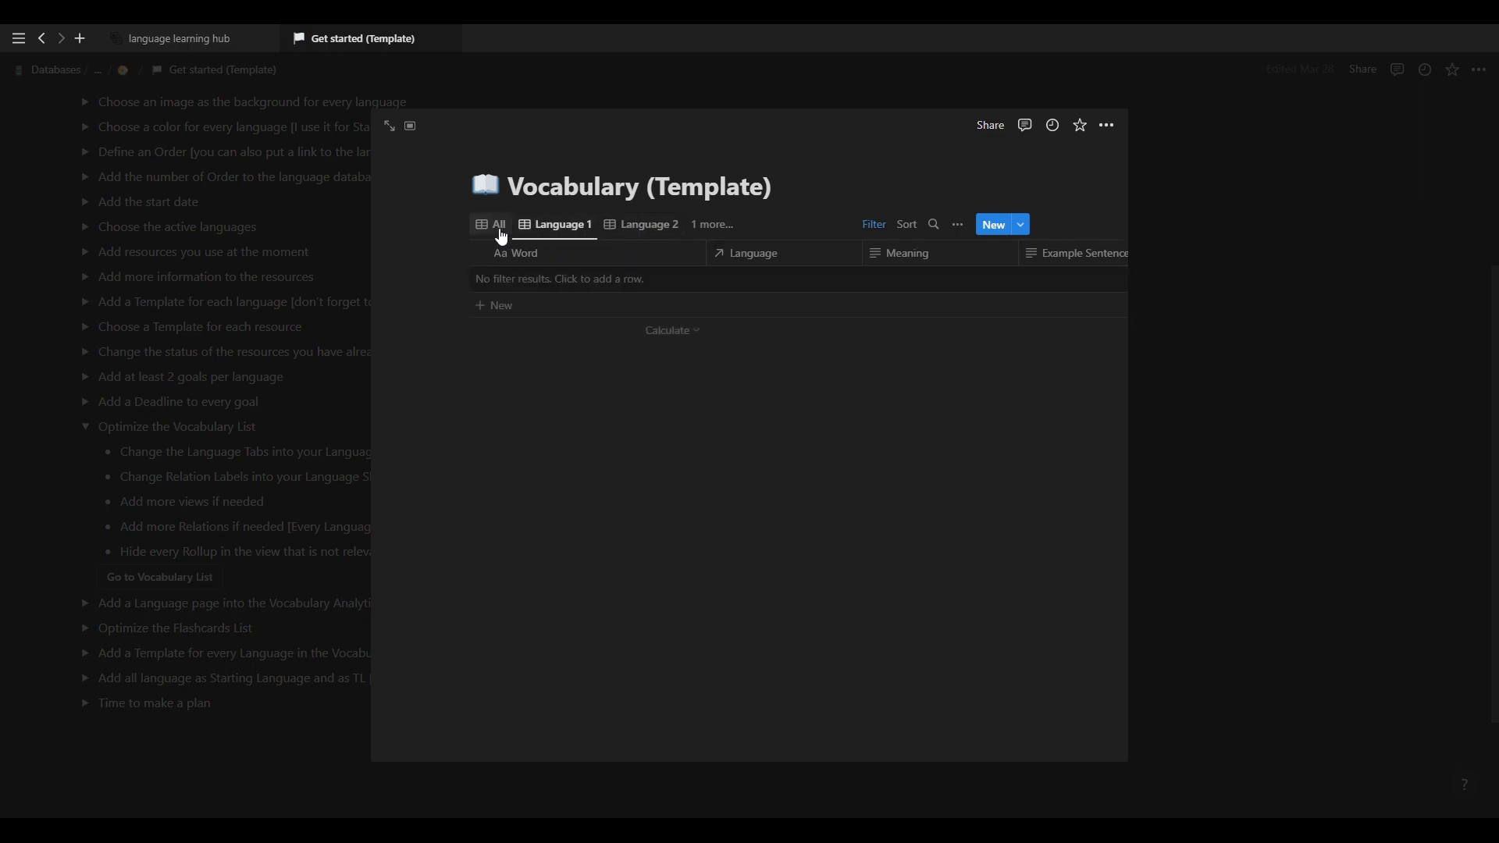
left_click(502, 231)
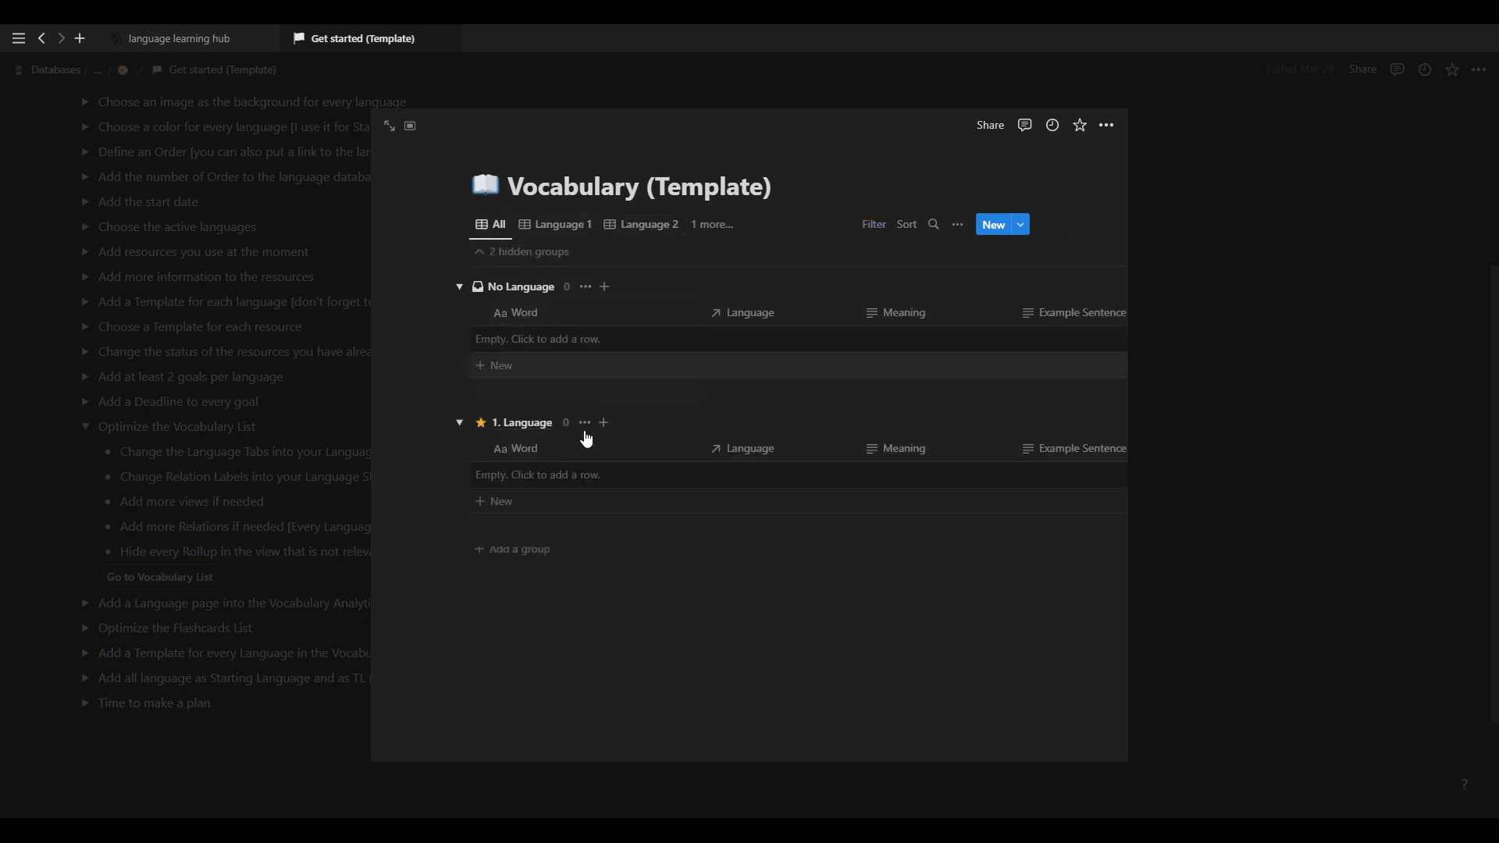
left_click(488, 257)
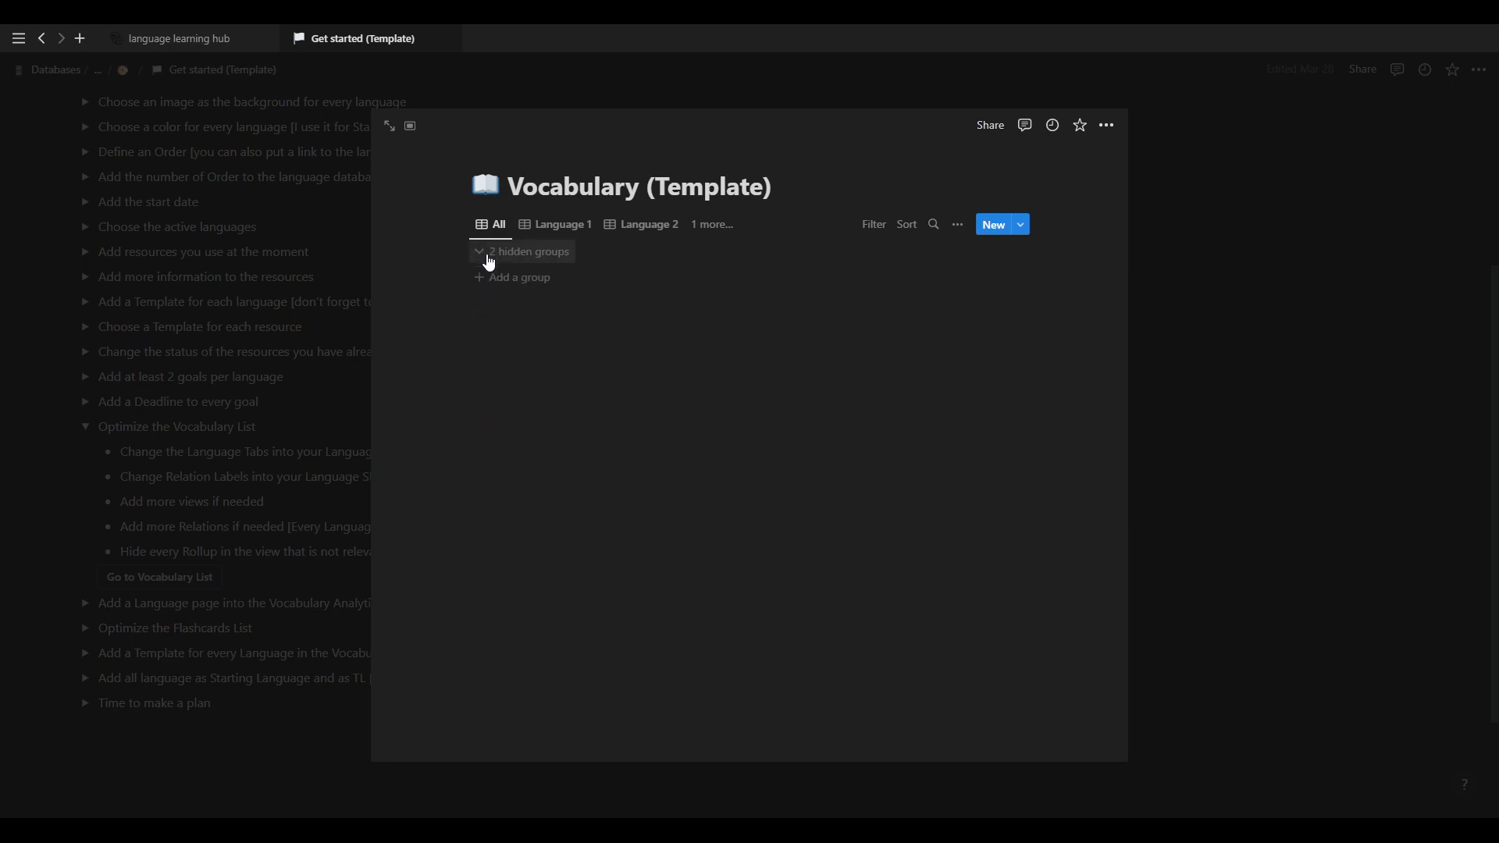
Open the "new Vocab 2. Language" template for editing to view its properties, and return to the Vocabulary database.
left_click(1025, 227)
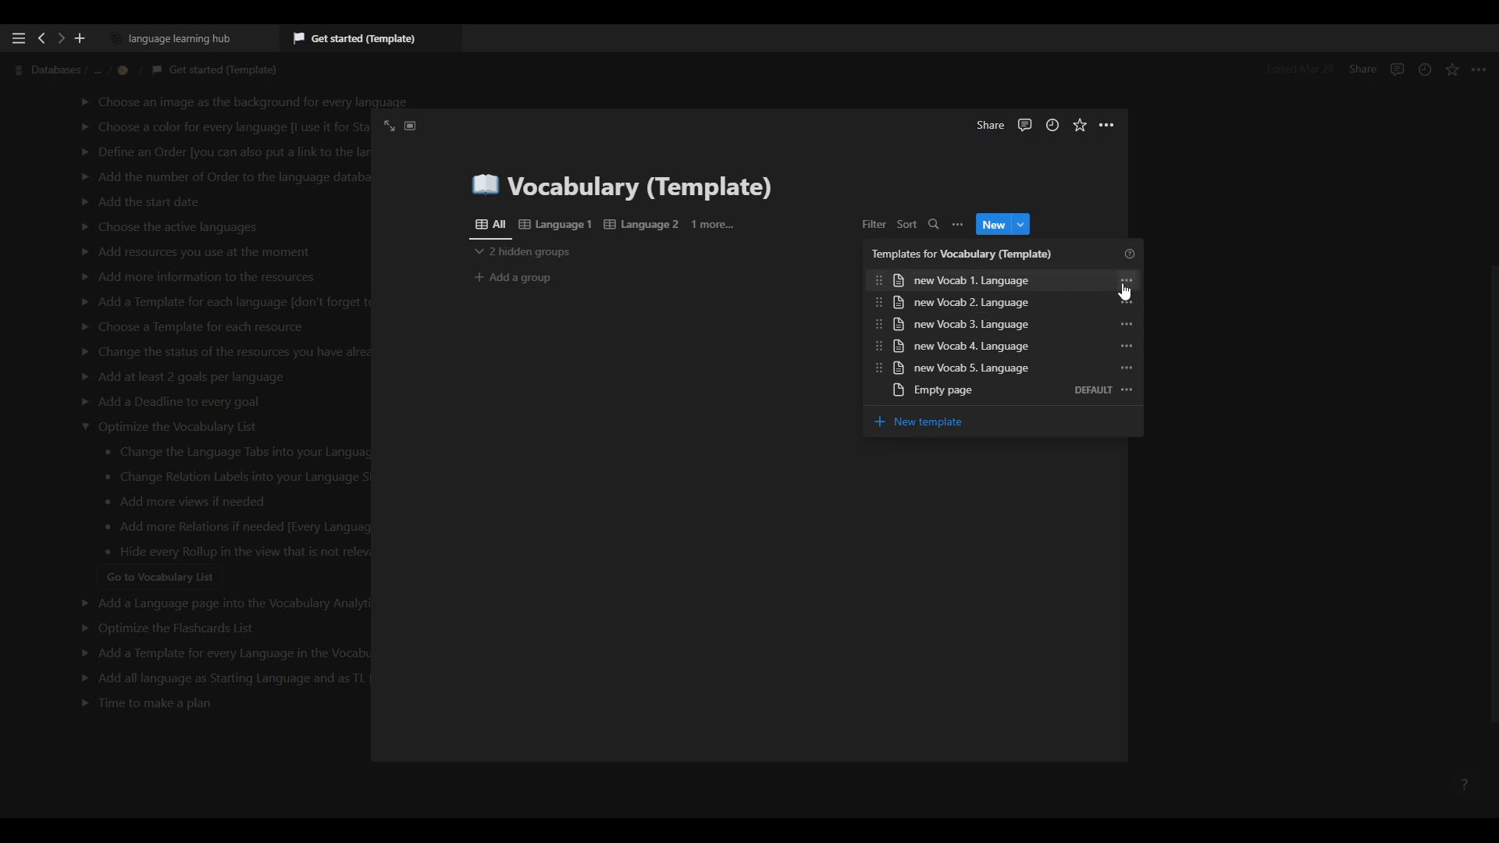
left_click(1126, 303)
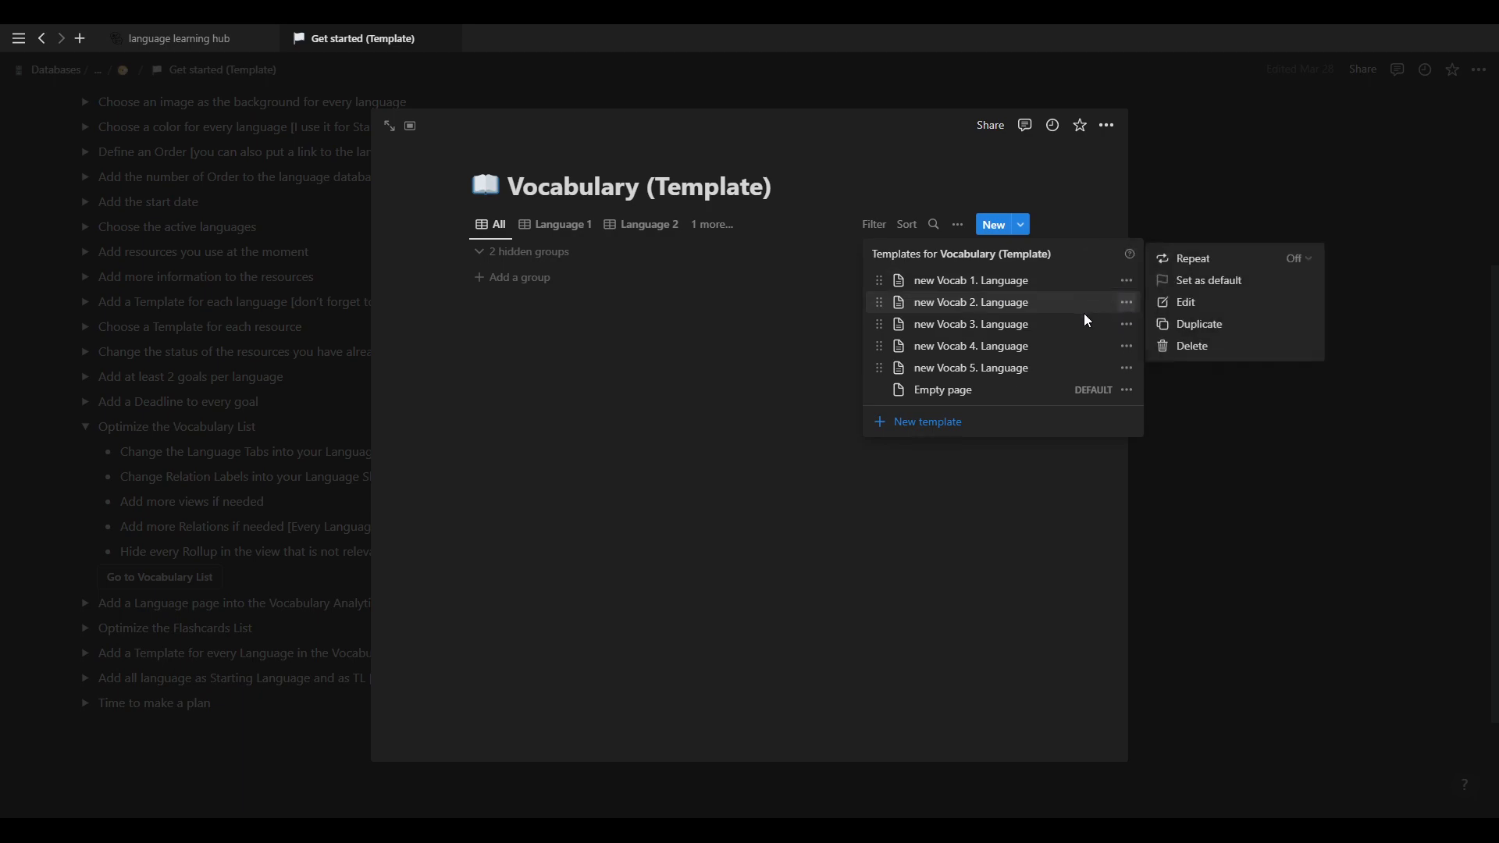
left_click(1186, 303)
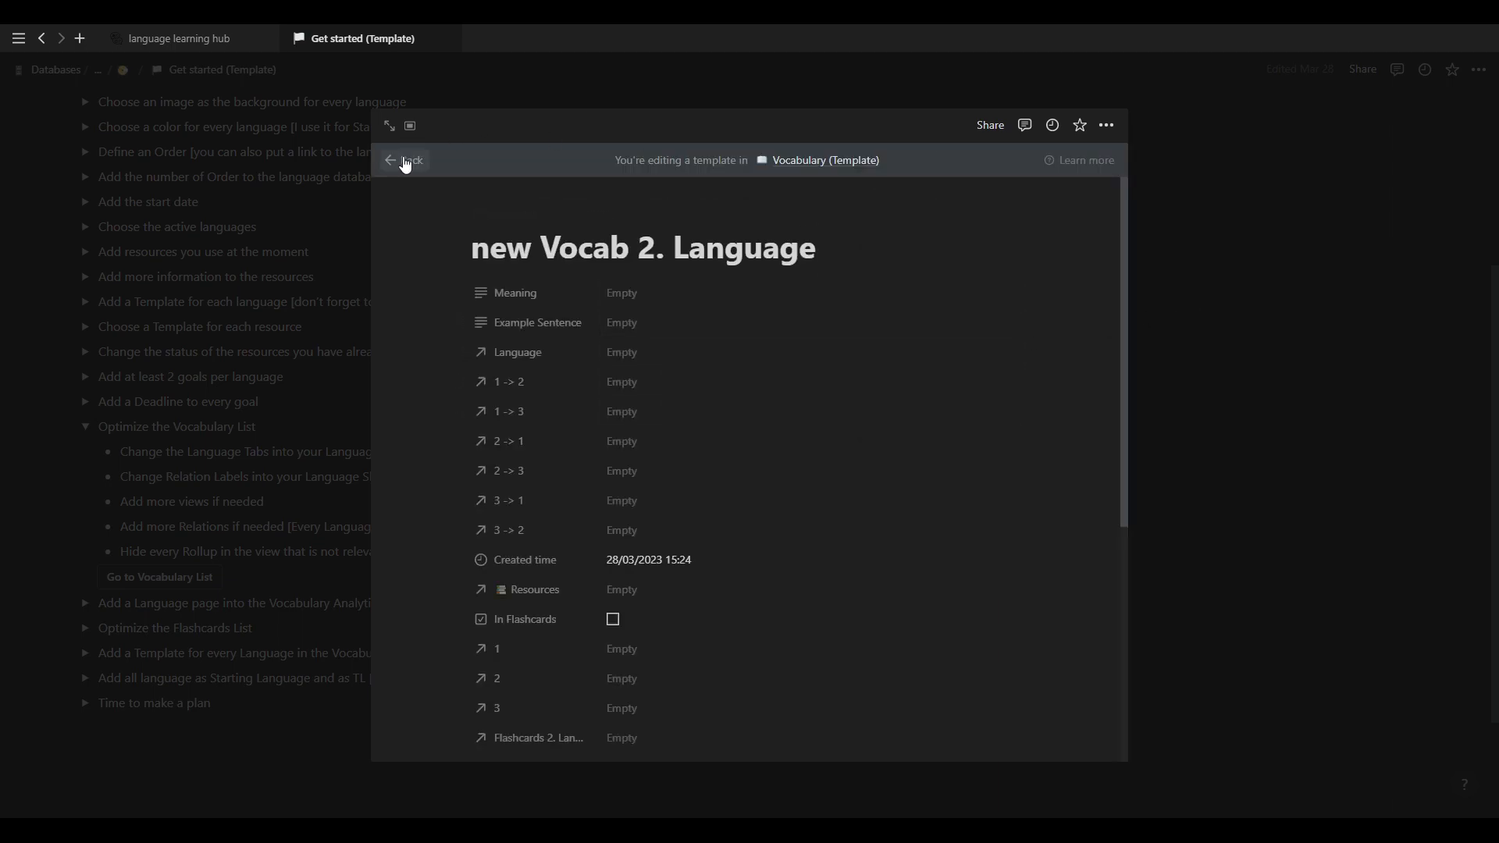
left_click(402, 160)
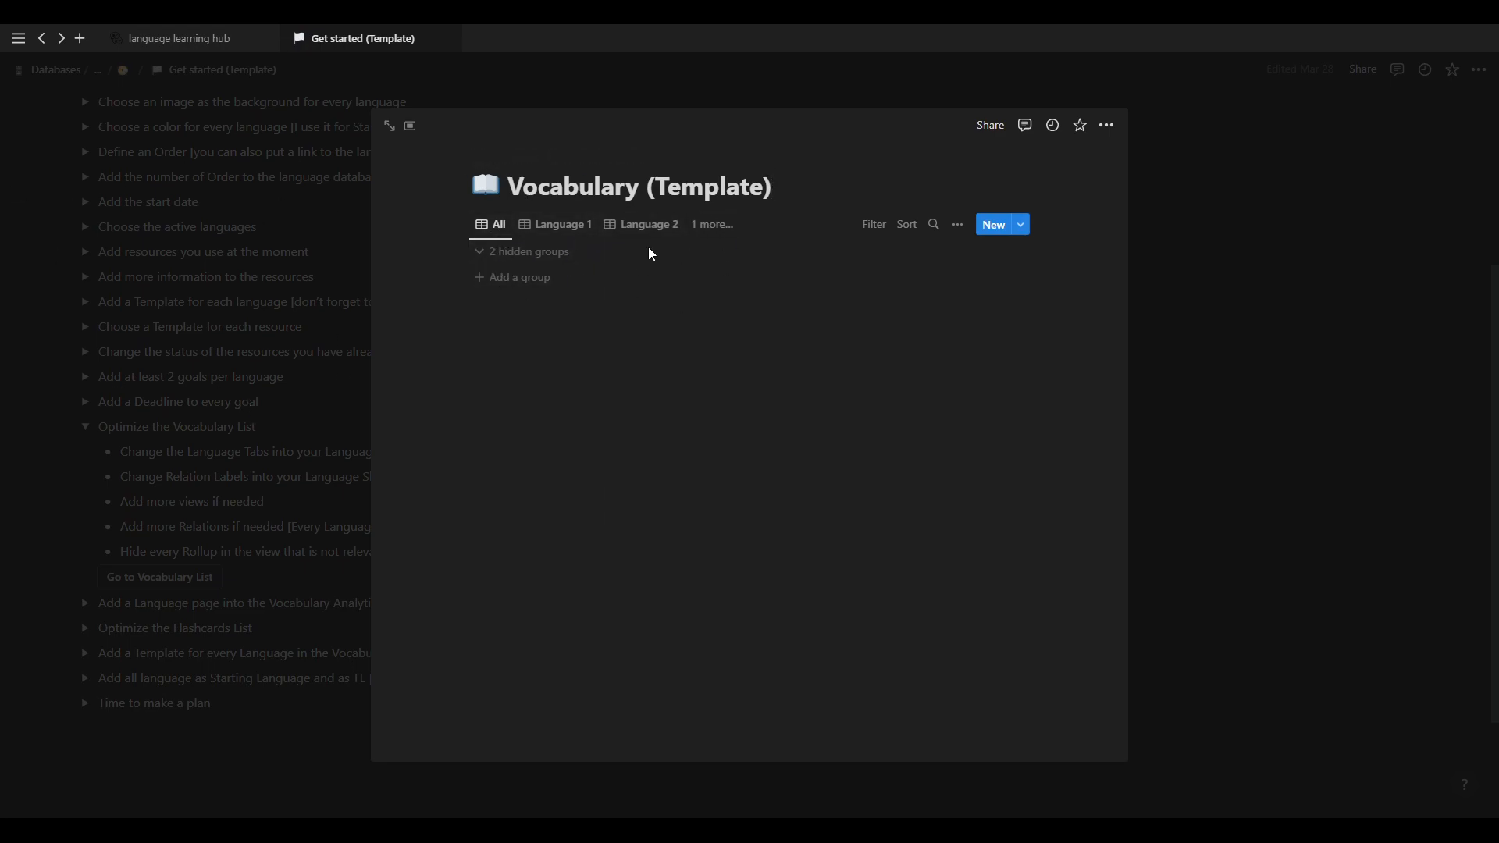
Look through the Vocabulary database's view list, the hidden groups in All and the Language 1 view, ending on All.
left_click(710, 224)
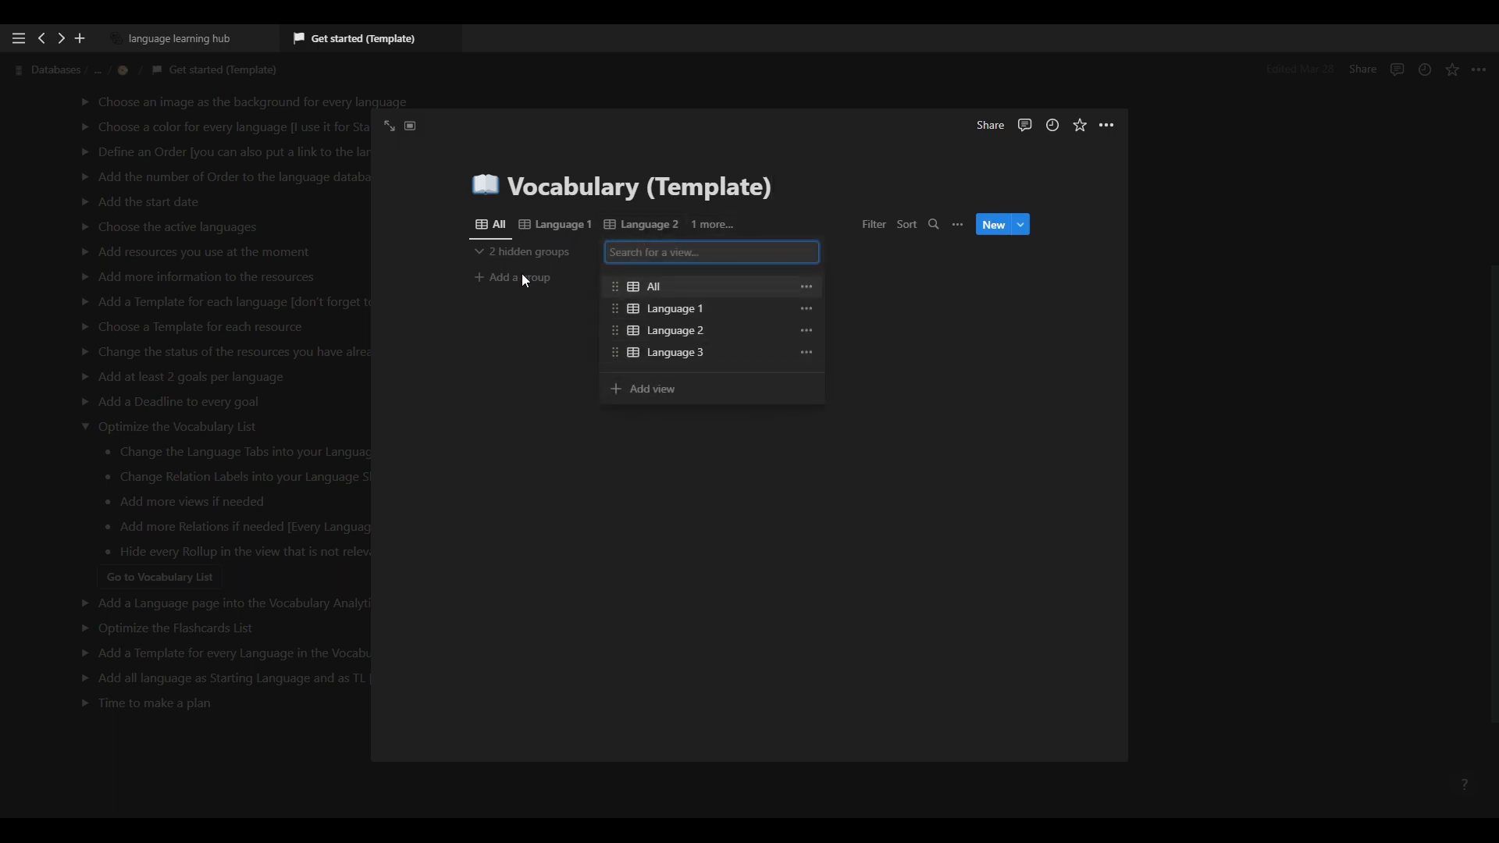
left_click(518, 252)
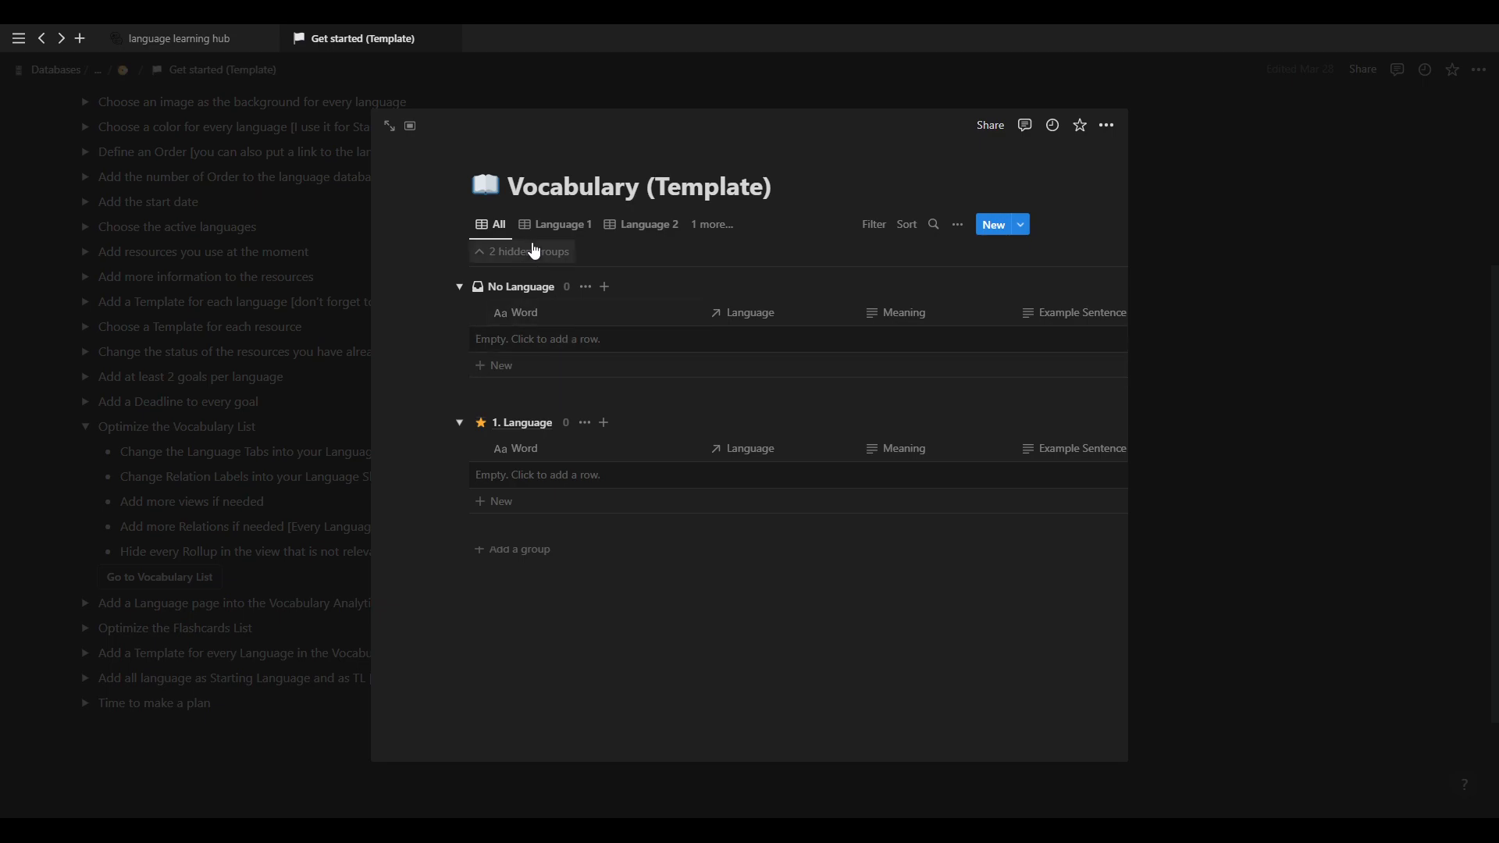
left_click(546, 229)
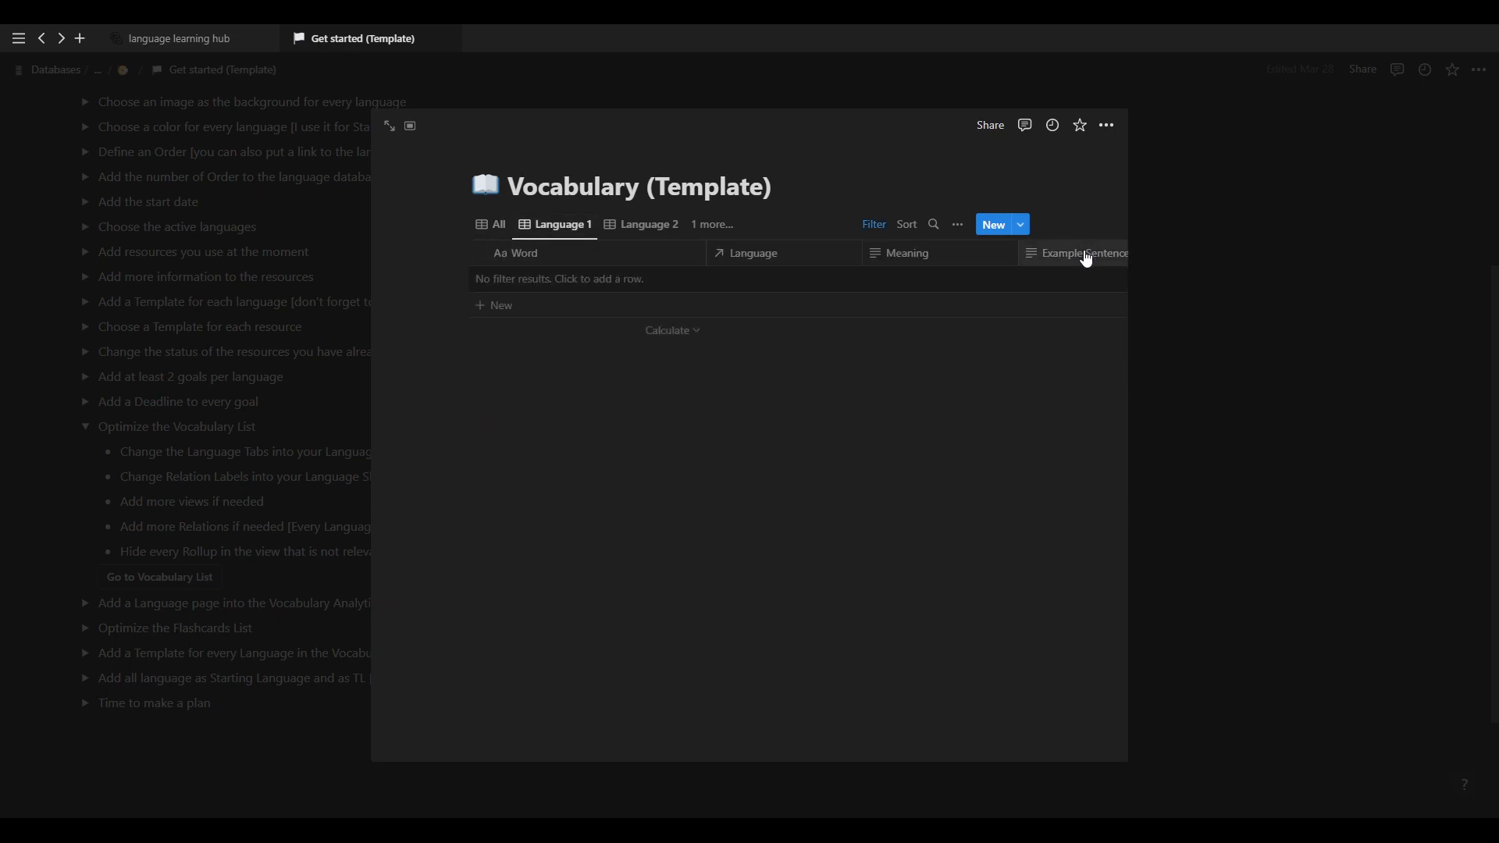
left_click(488, 225)
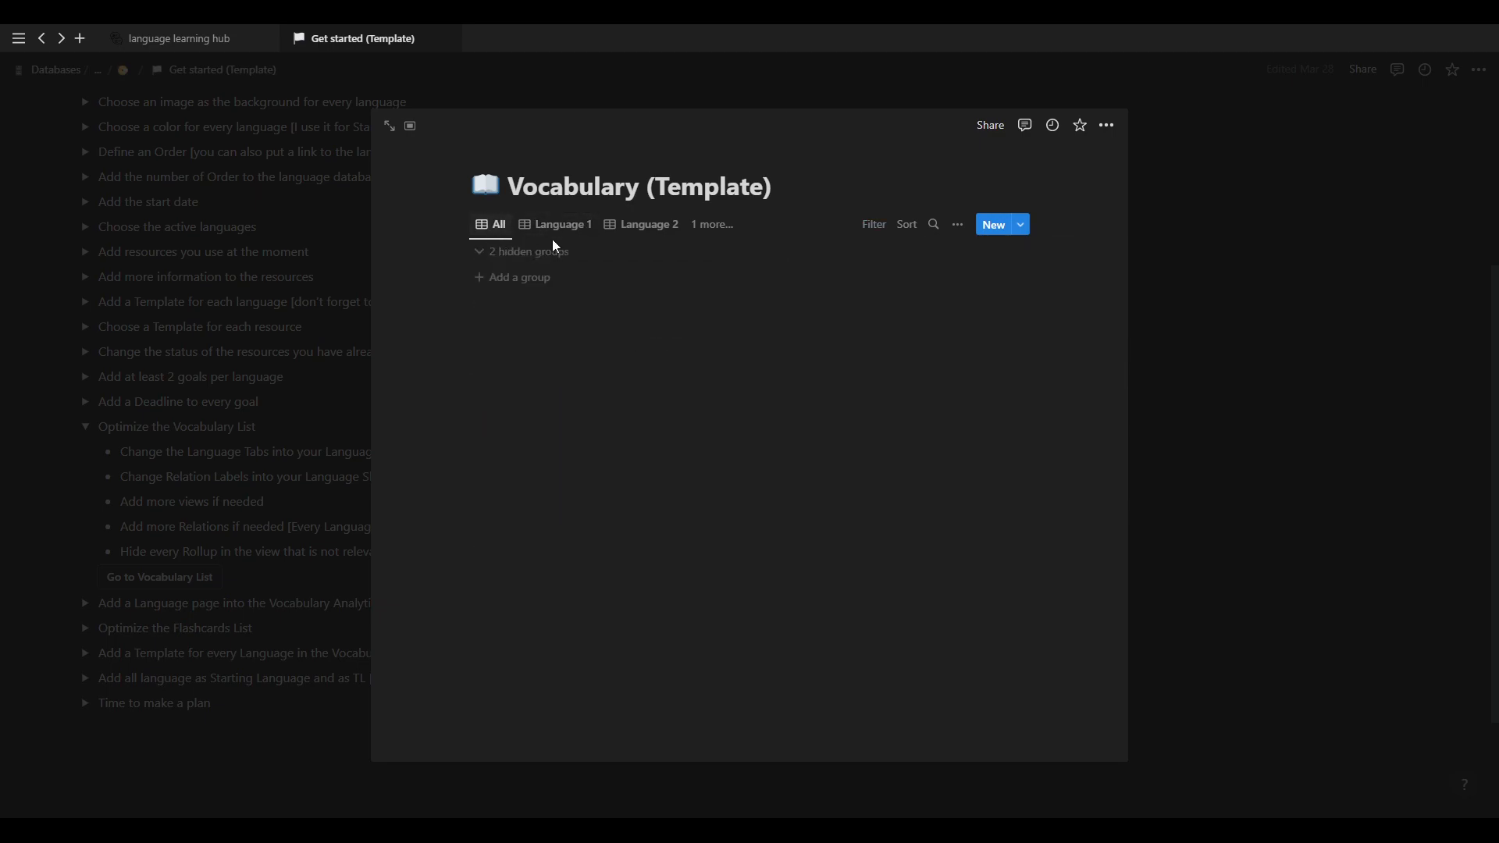
Open the "new Vocab 1. Language" template of the Vocabulary database for editing.
left_click(958, 224)
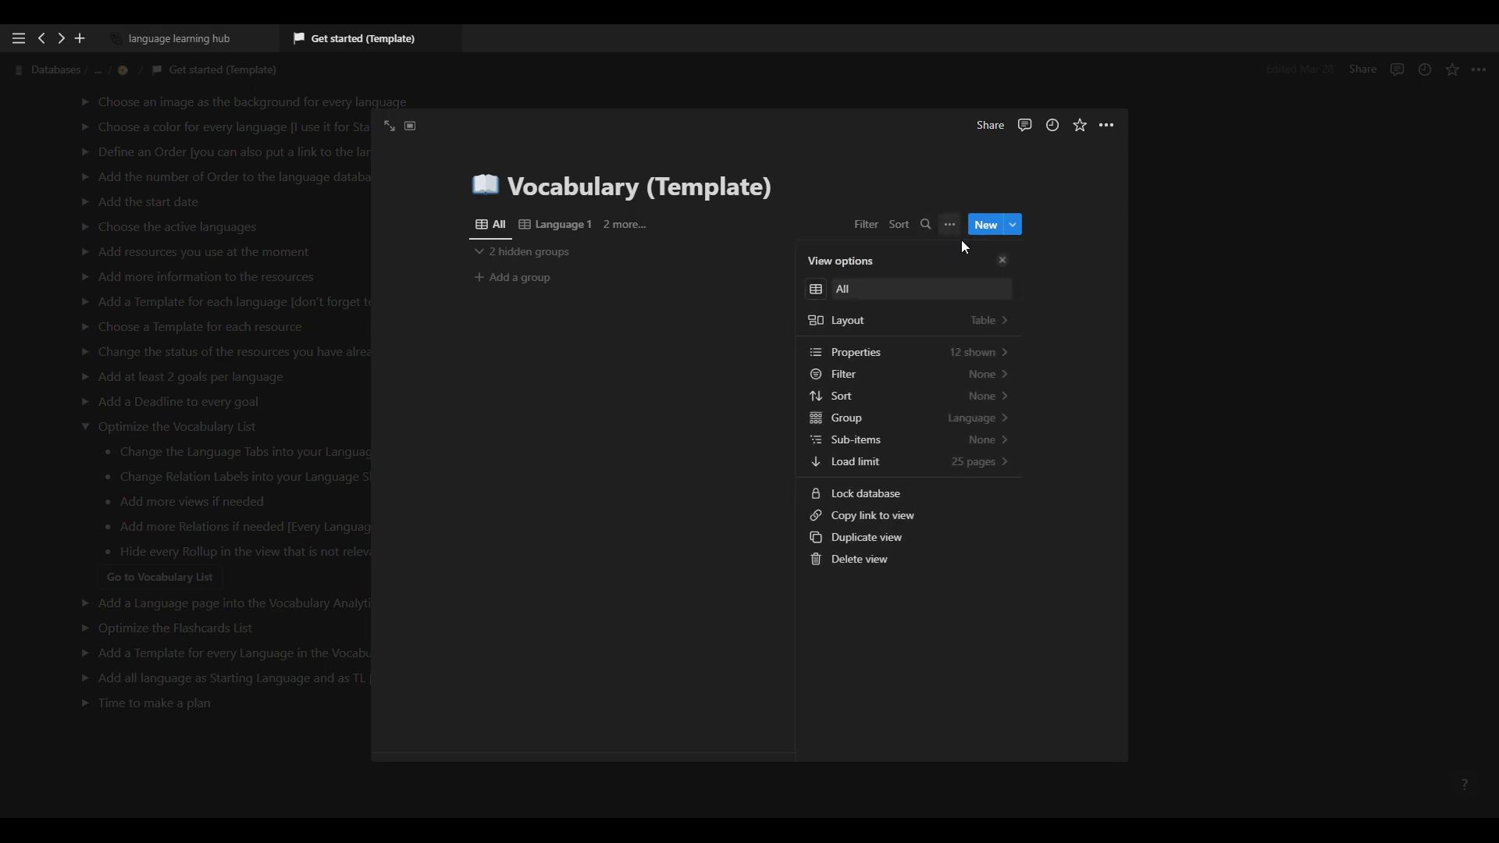
left_click(1020, 230)
left_click(1020, 226)
left_click(1132, 284)
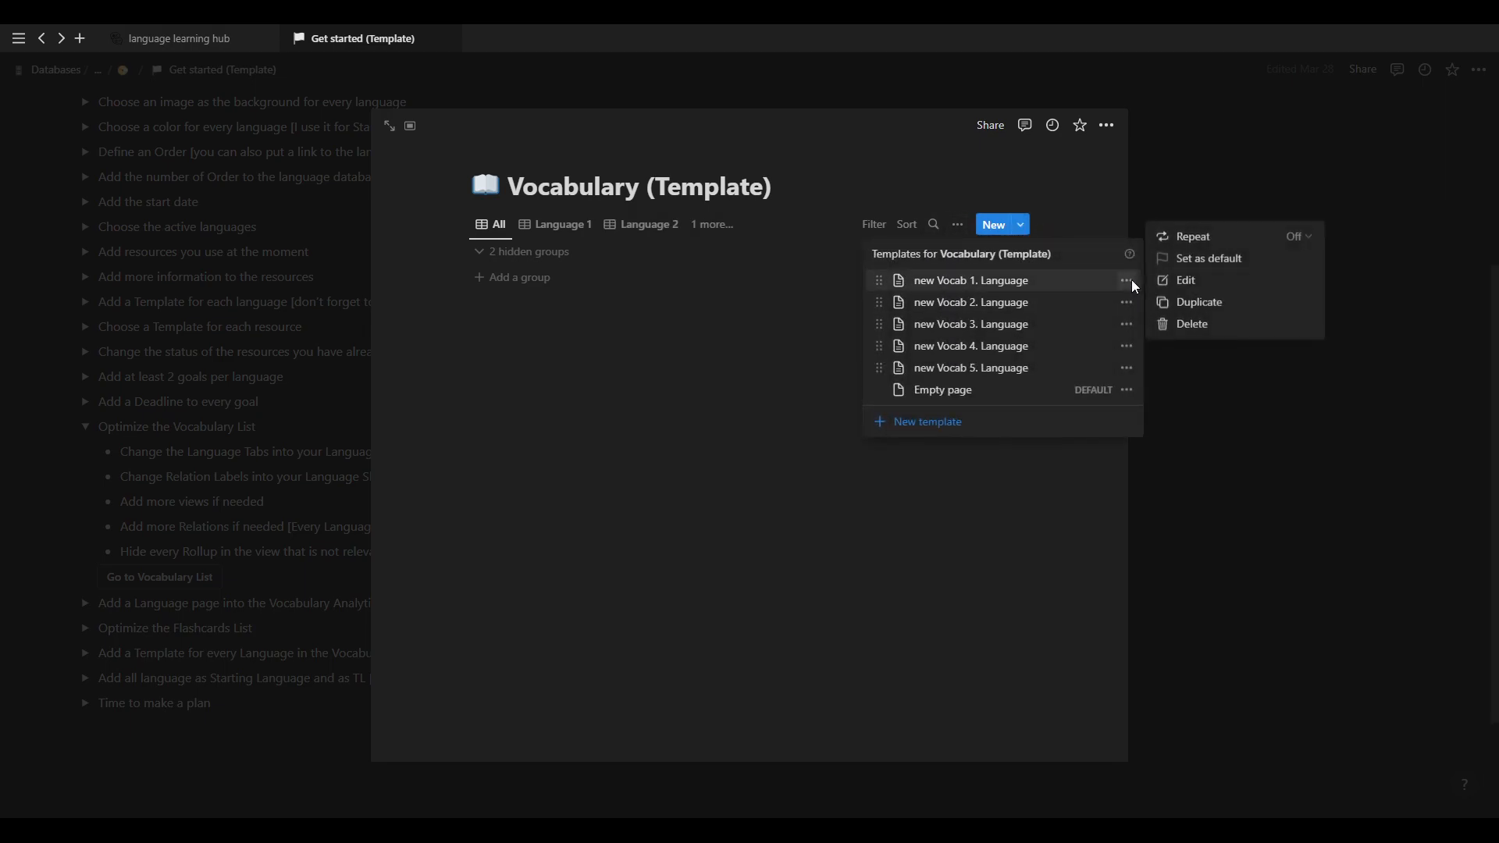
left_click(1182, 281)
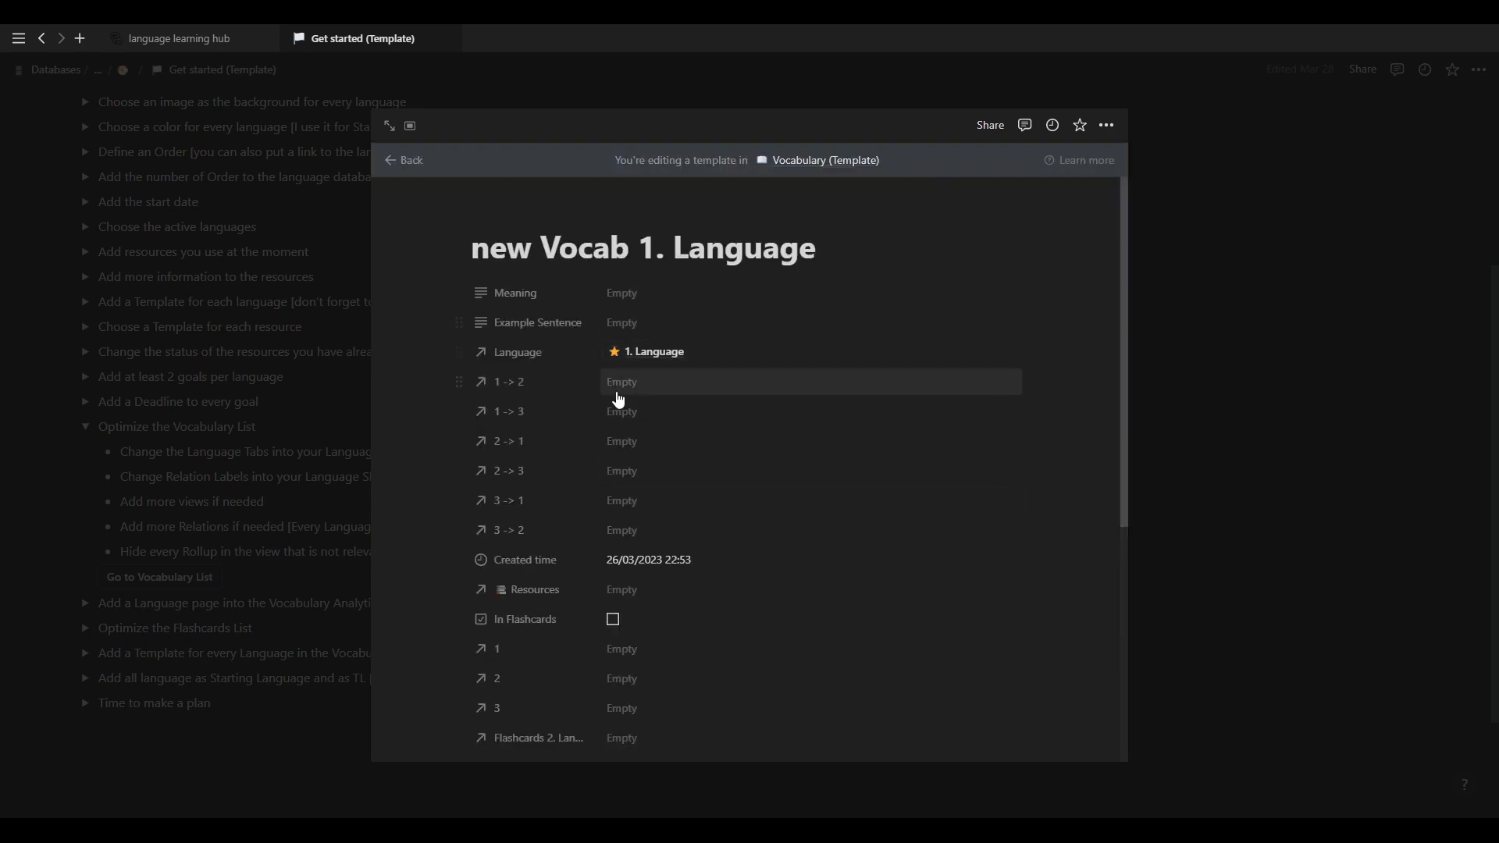
Inspect the template's title and its 1 -> 2 relation, including the property options and page picker, and return to the Get started checklist.
left_click(518, 387)
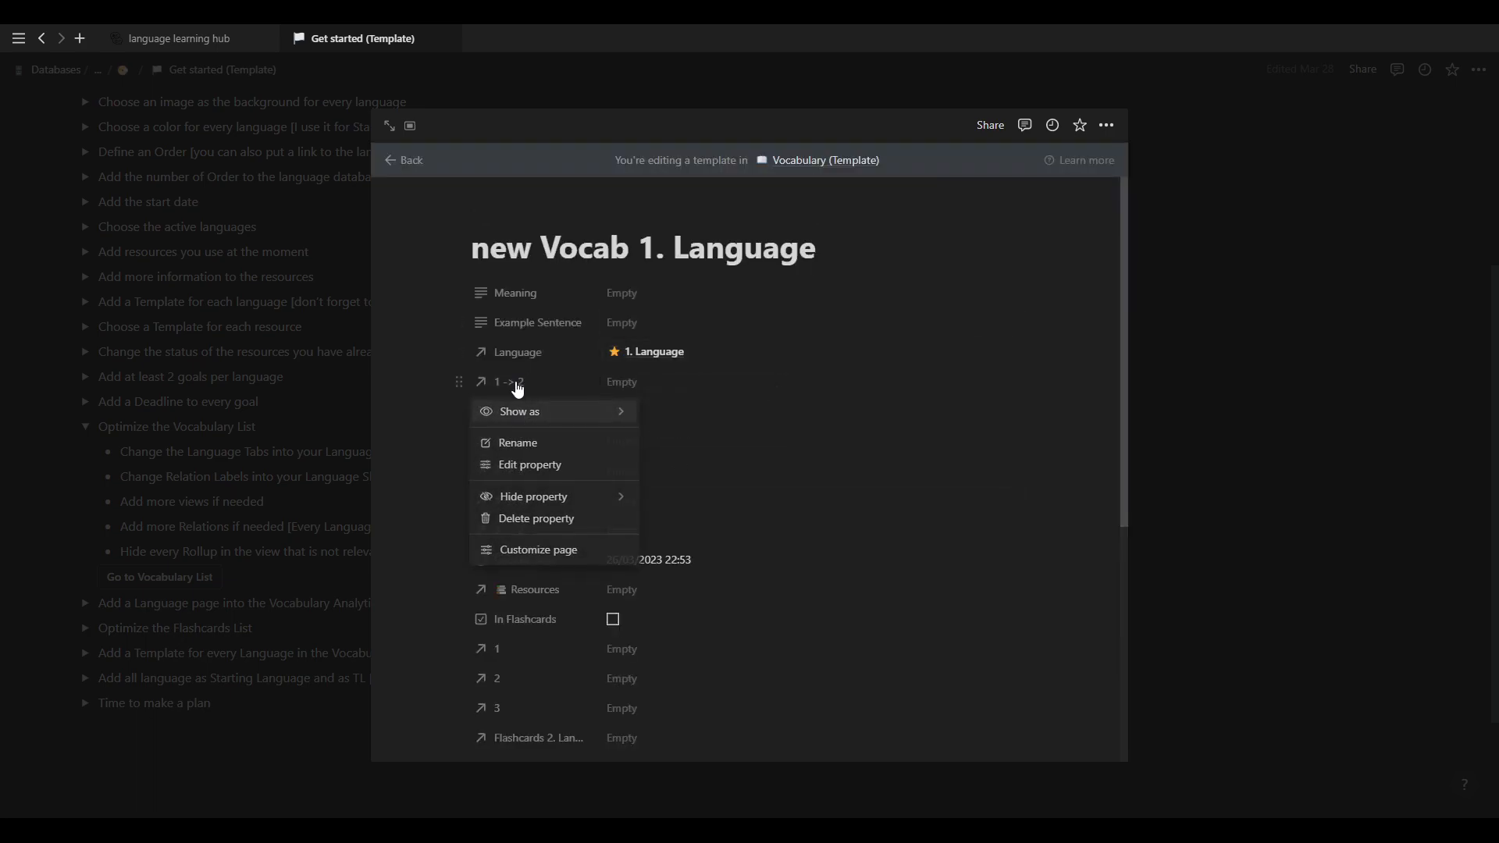
left_click(517, 388)
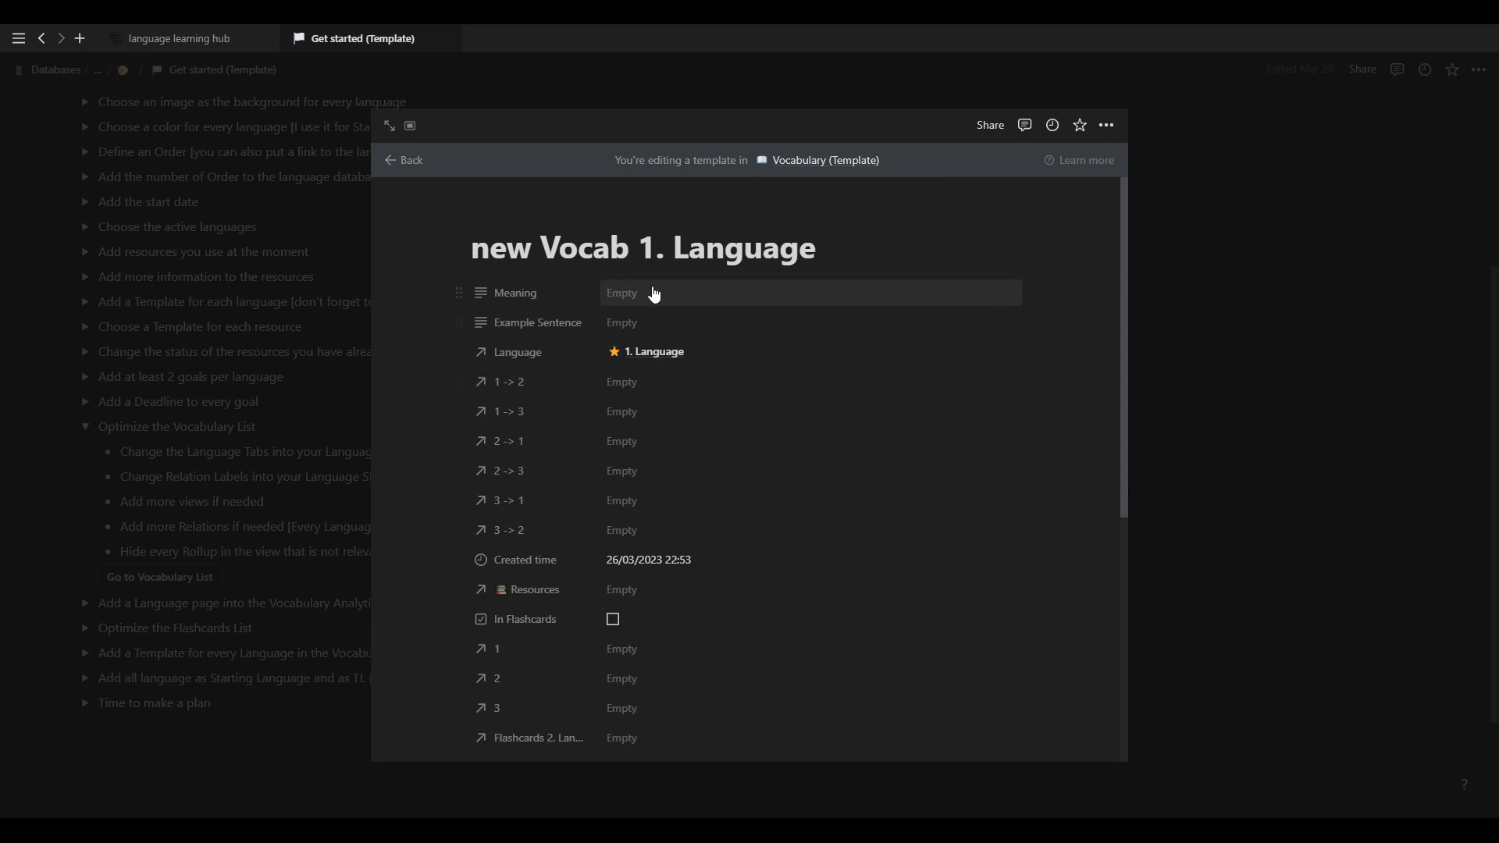
left_click_drag(823, 246, 454, 239)
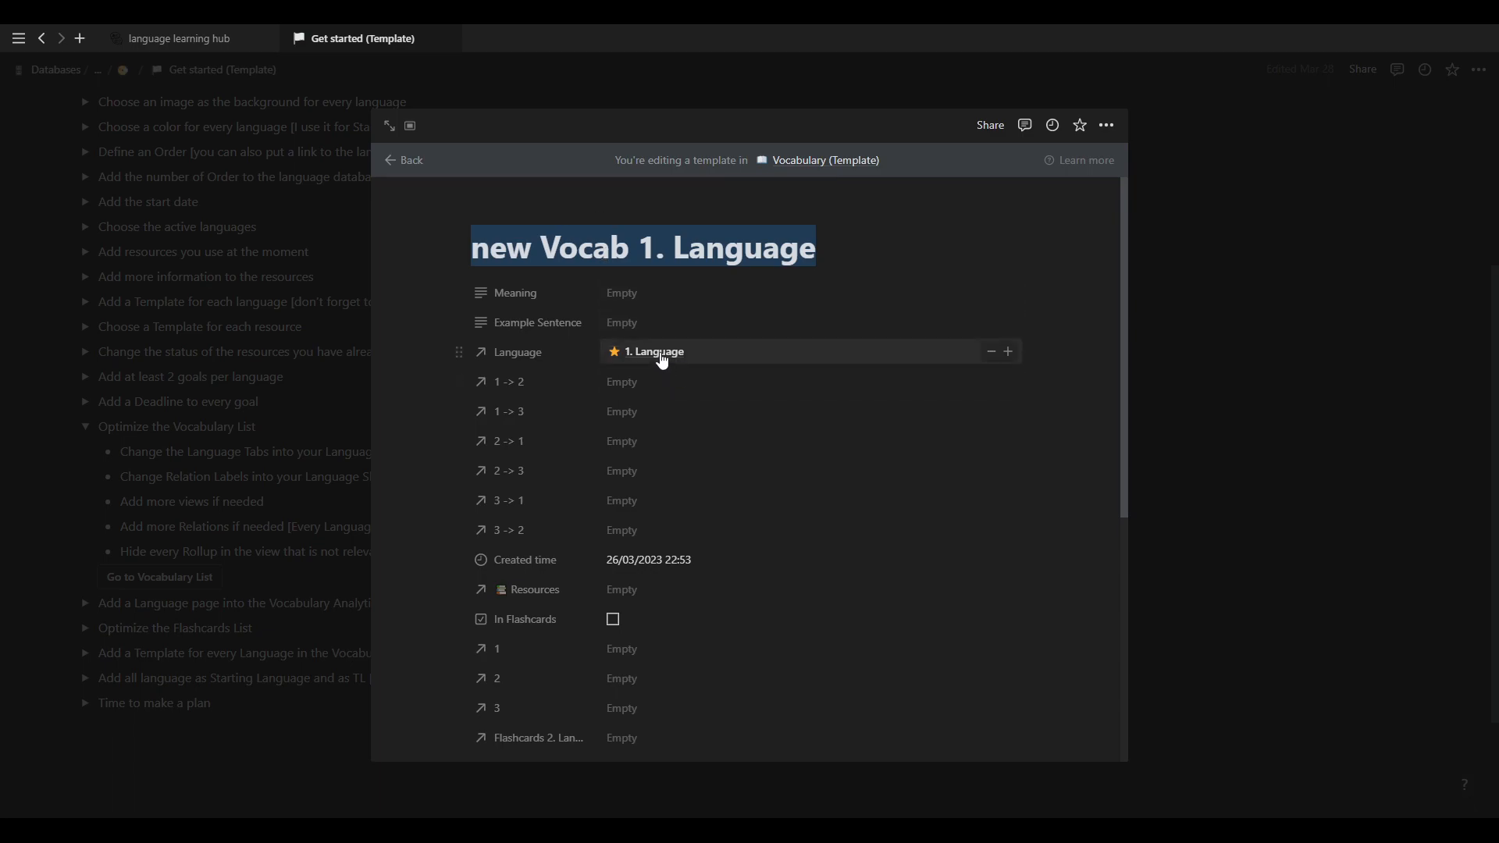
left_click(580, 242)
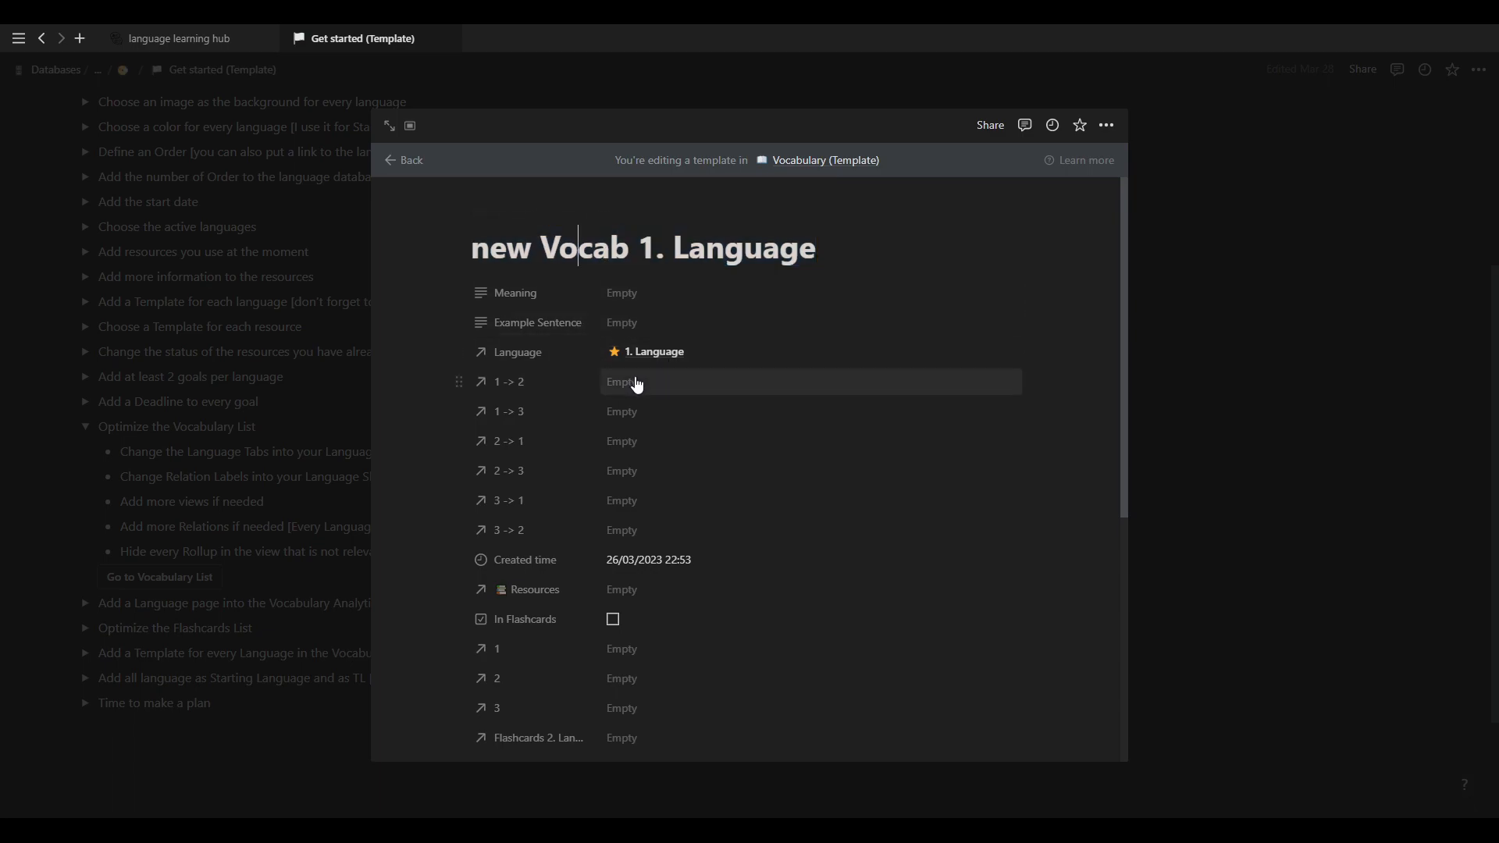
left_click(634, 383)
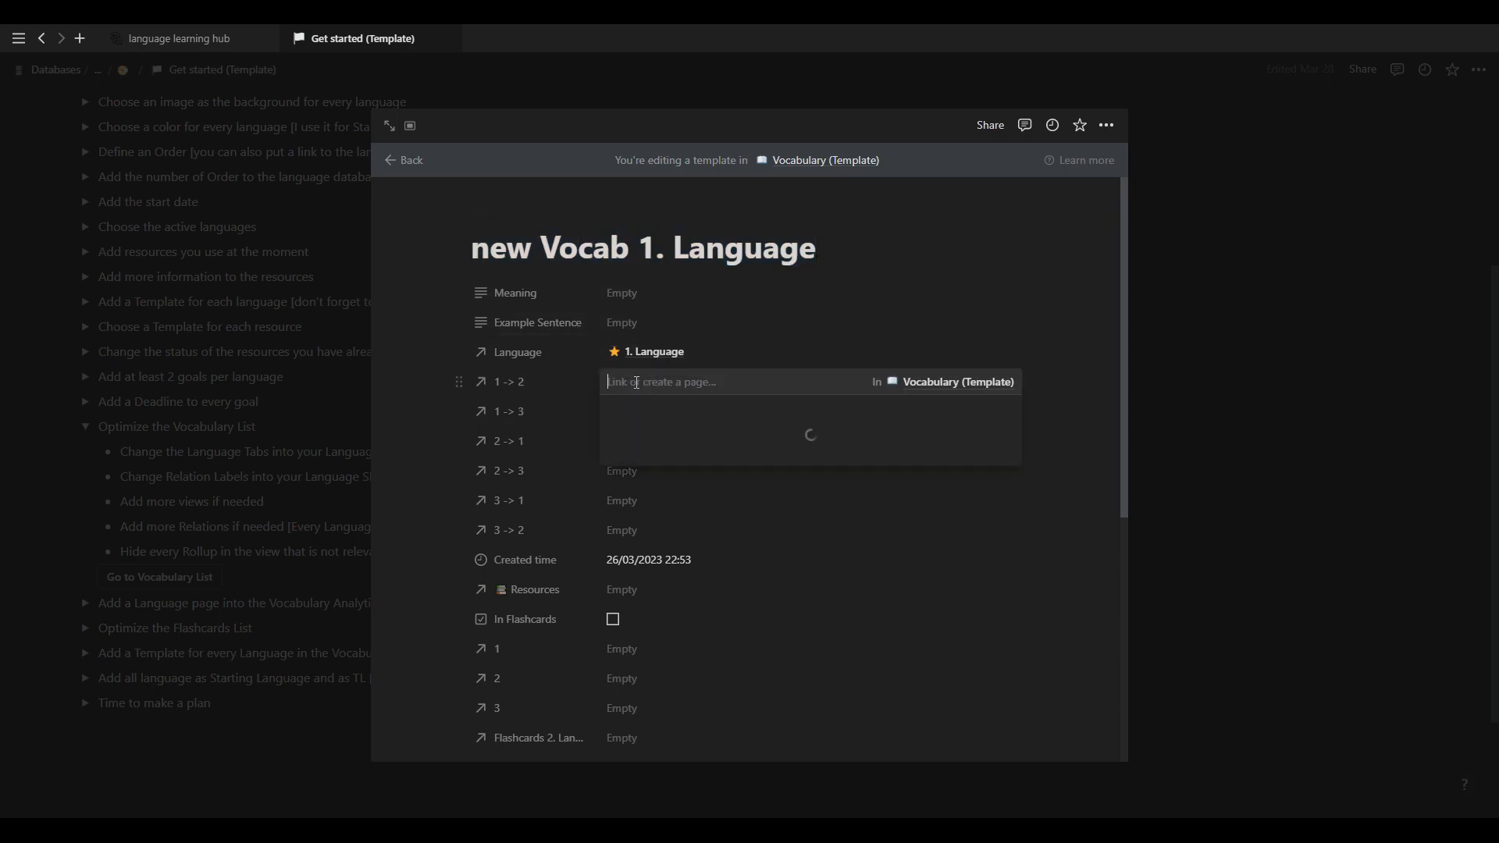
left_click(825, 312)
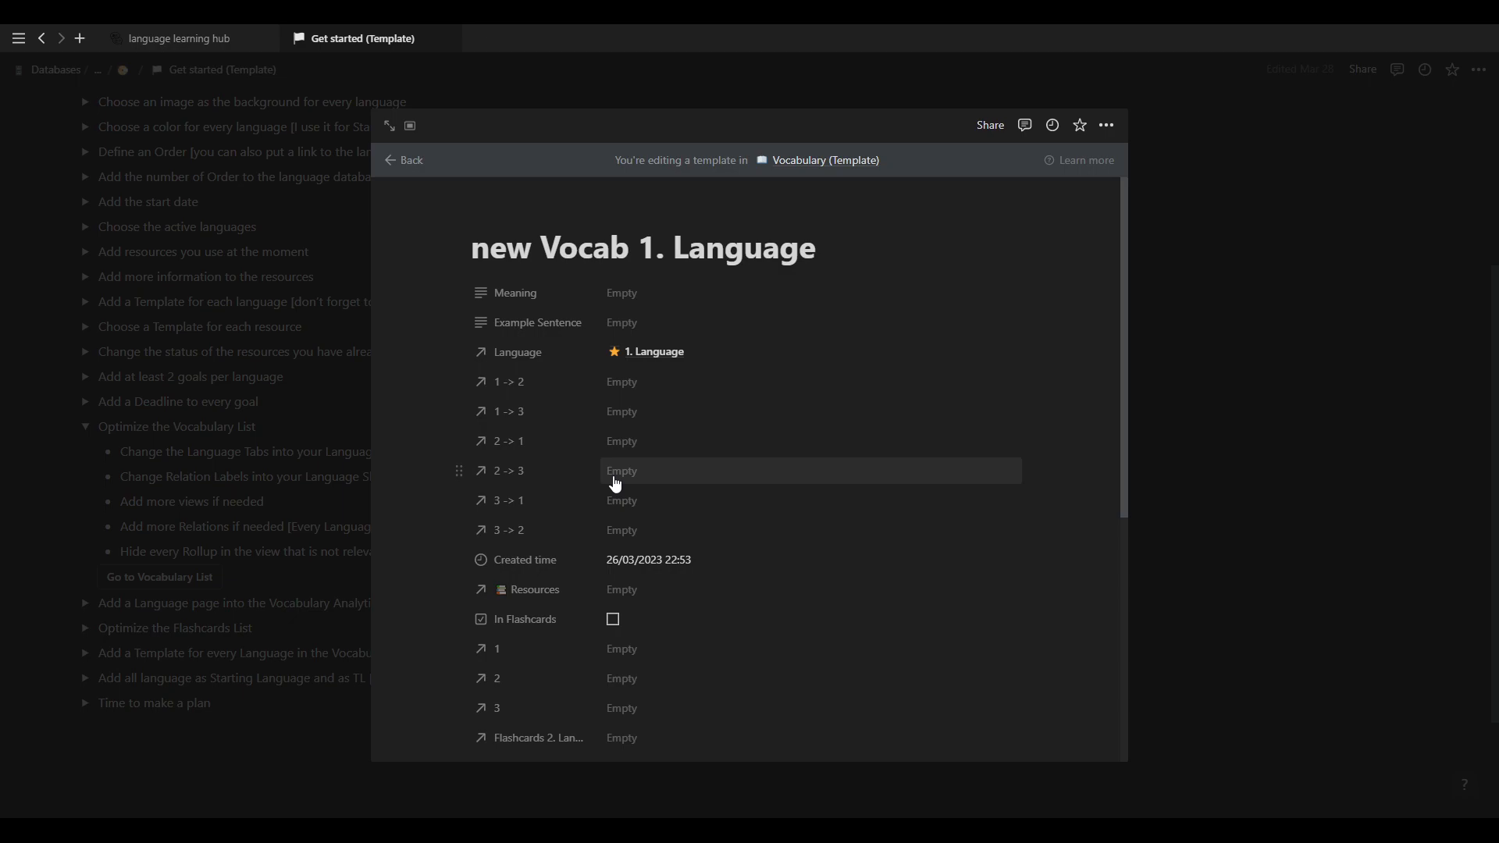
left_click(275, 478)
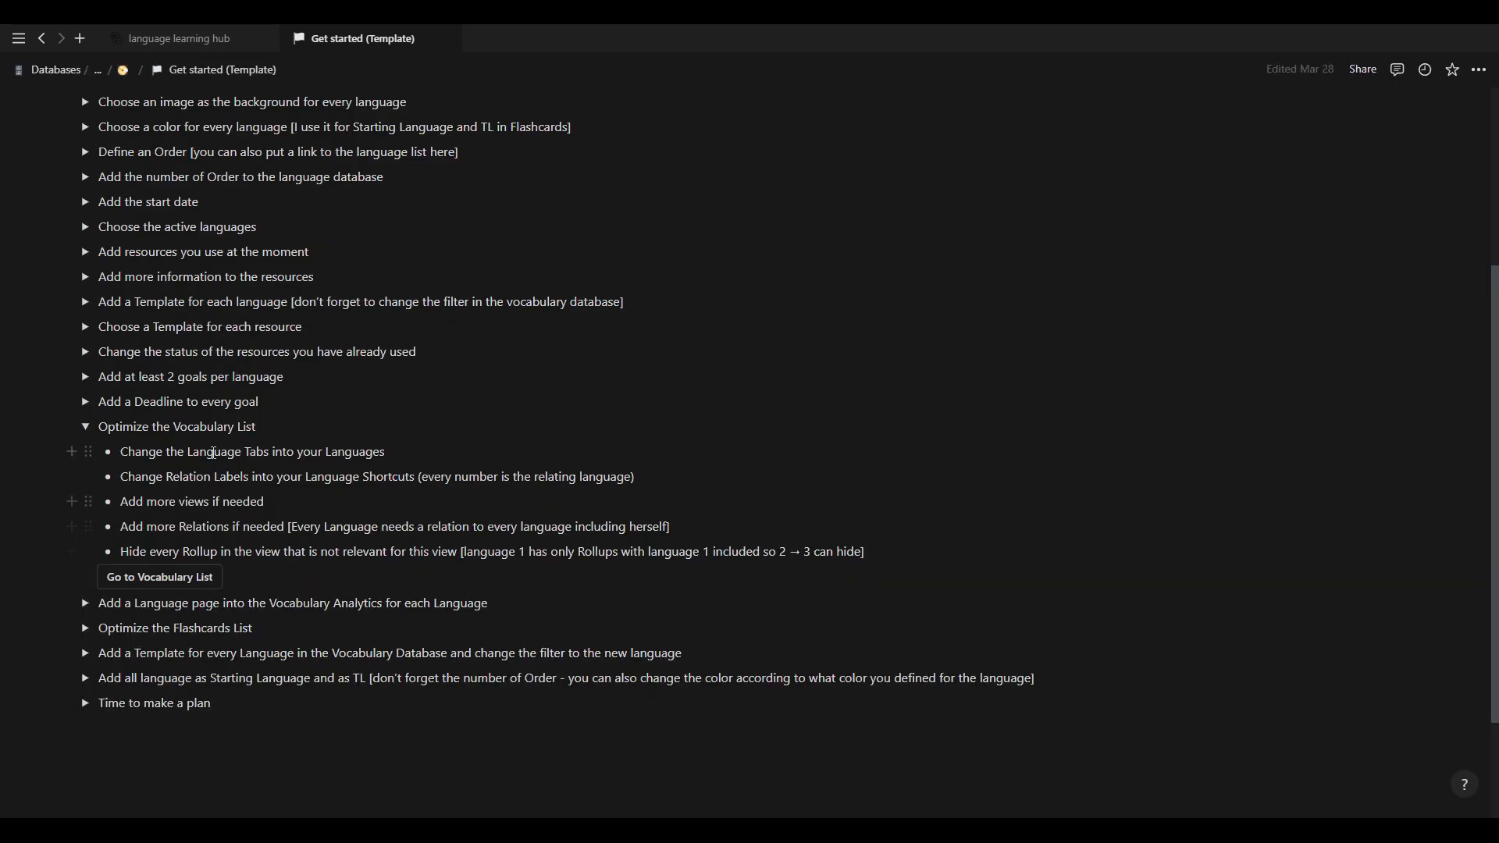
Review the instructions under Optimize the Vocabulary List, including the one on hiding irrelevant Rollups, and collapse the section.
left_click_drag(187, 482, 787, 552)
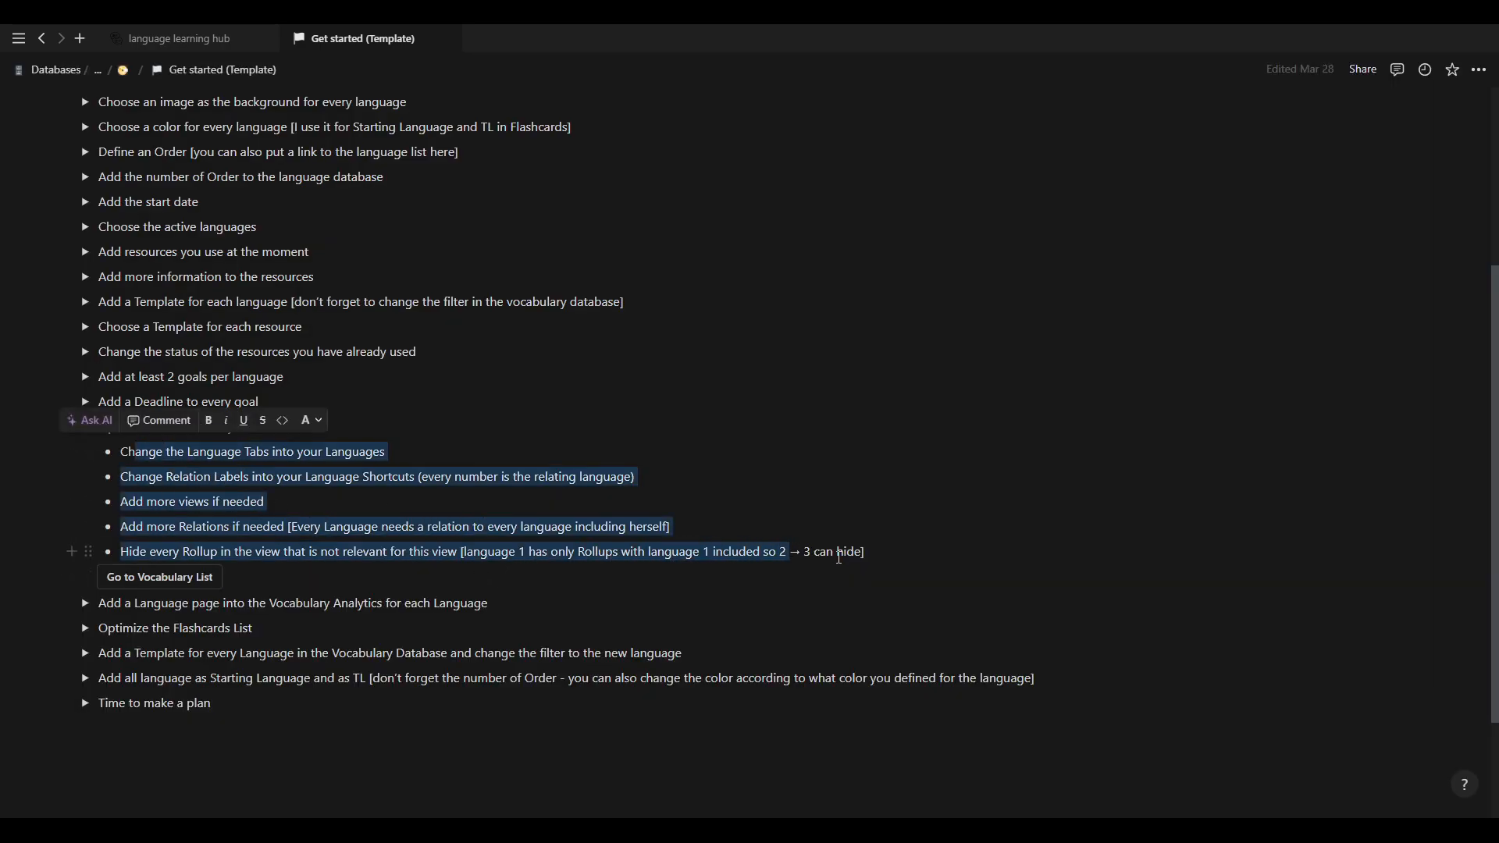
left_click(837, 552)
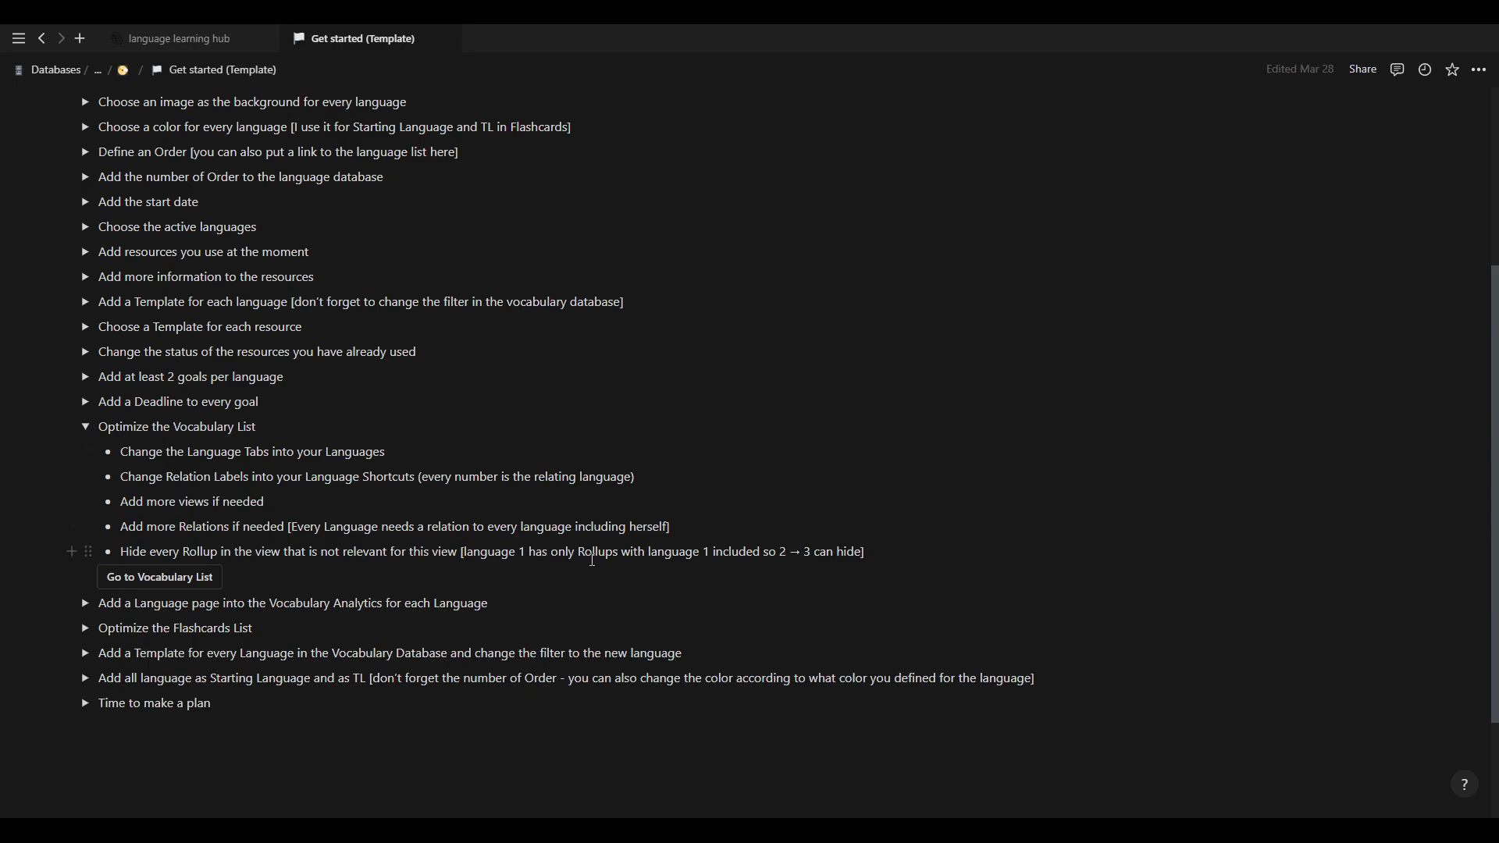
left_click_drag(580, 552, 264, 554)
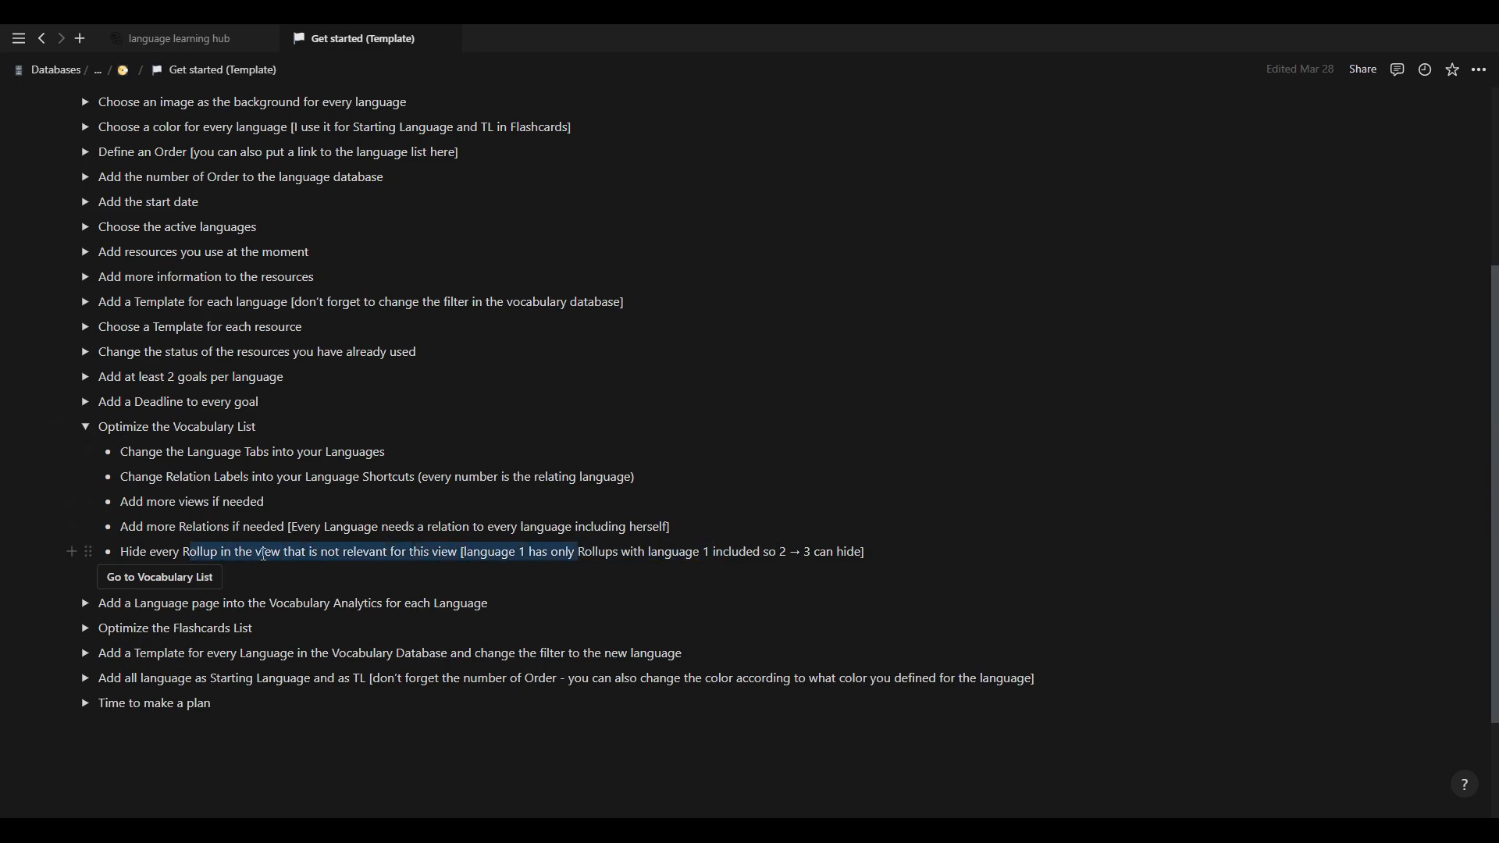
left_click_drag(156, 553, 451, 559)
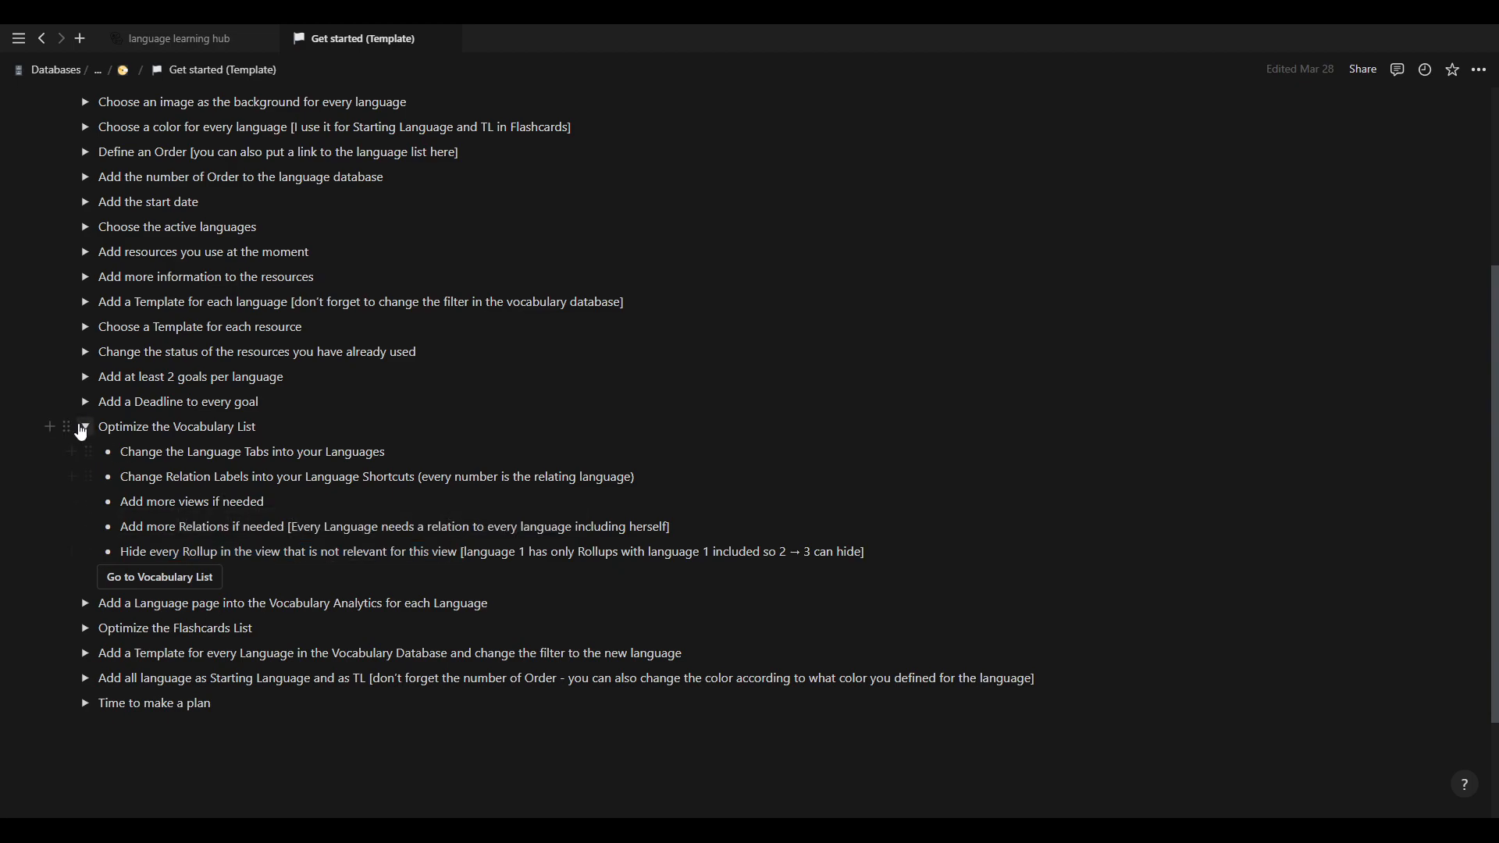
left_click(85, 427)
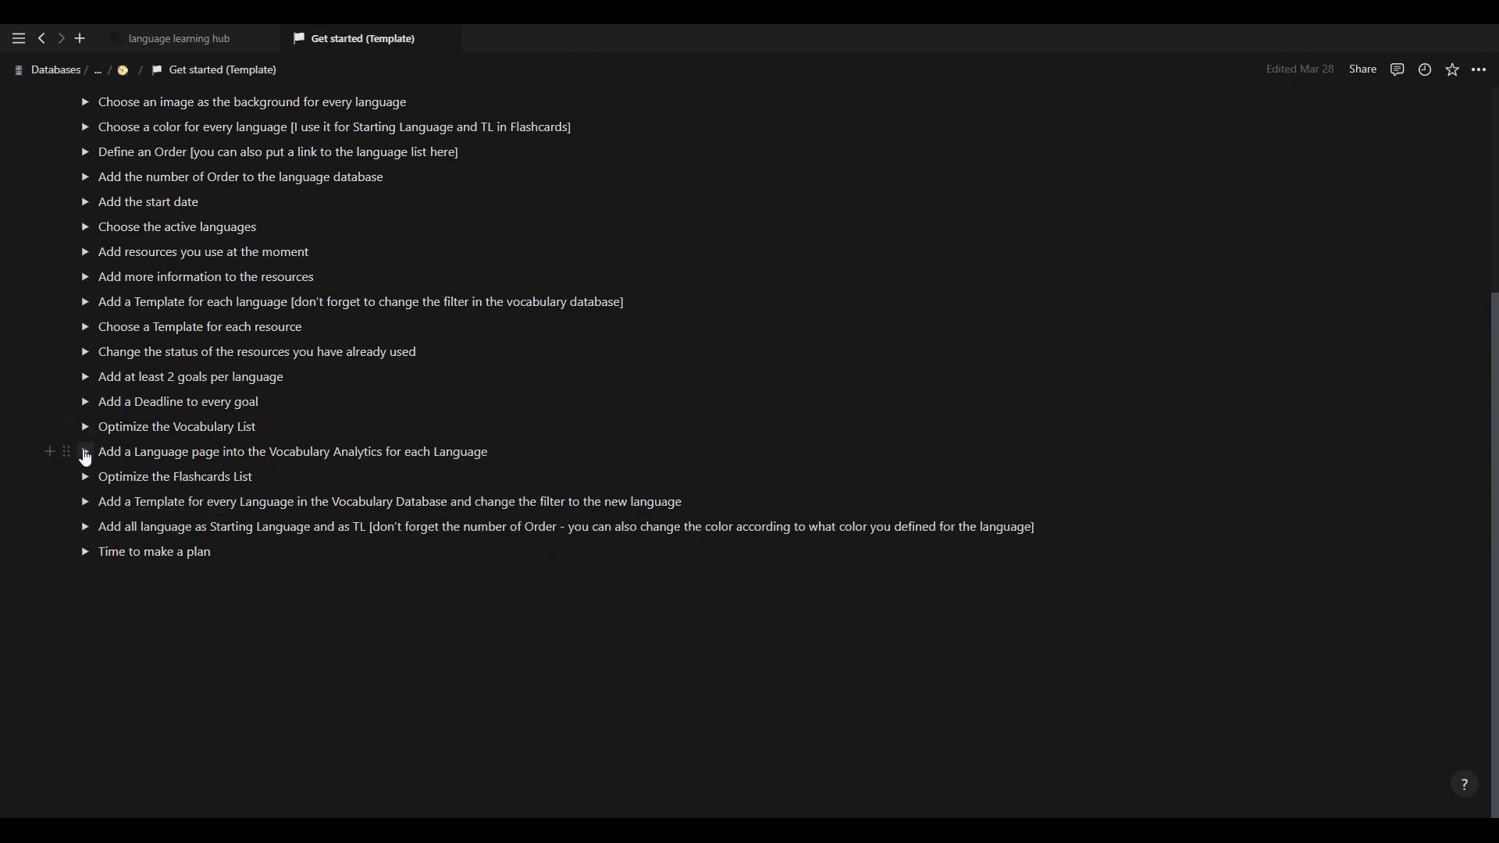
Expand the Vocabulary Analytics section, inspect the 01.05.2023 column and its Language 1 cell in the Analytics table, and collapse the section.
left_click(85, 453)
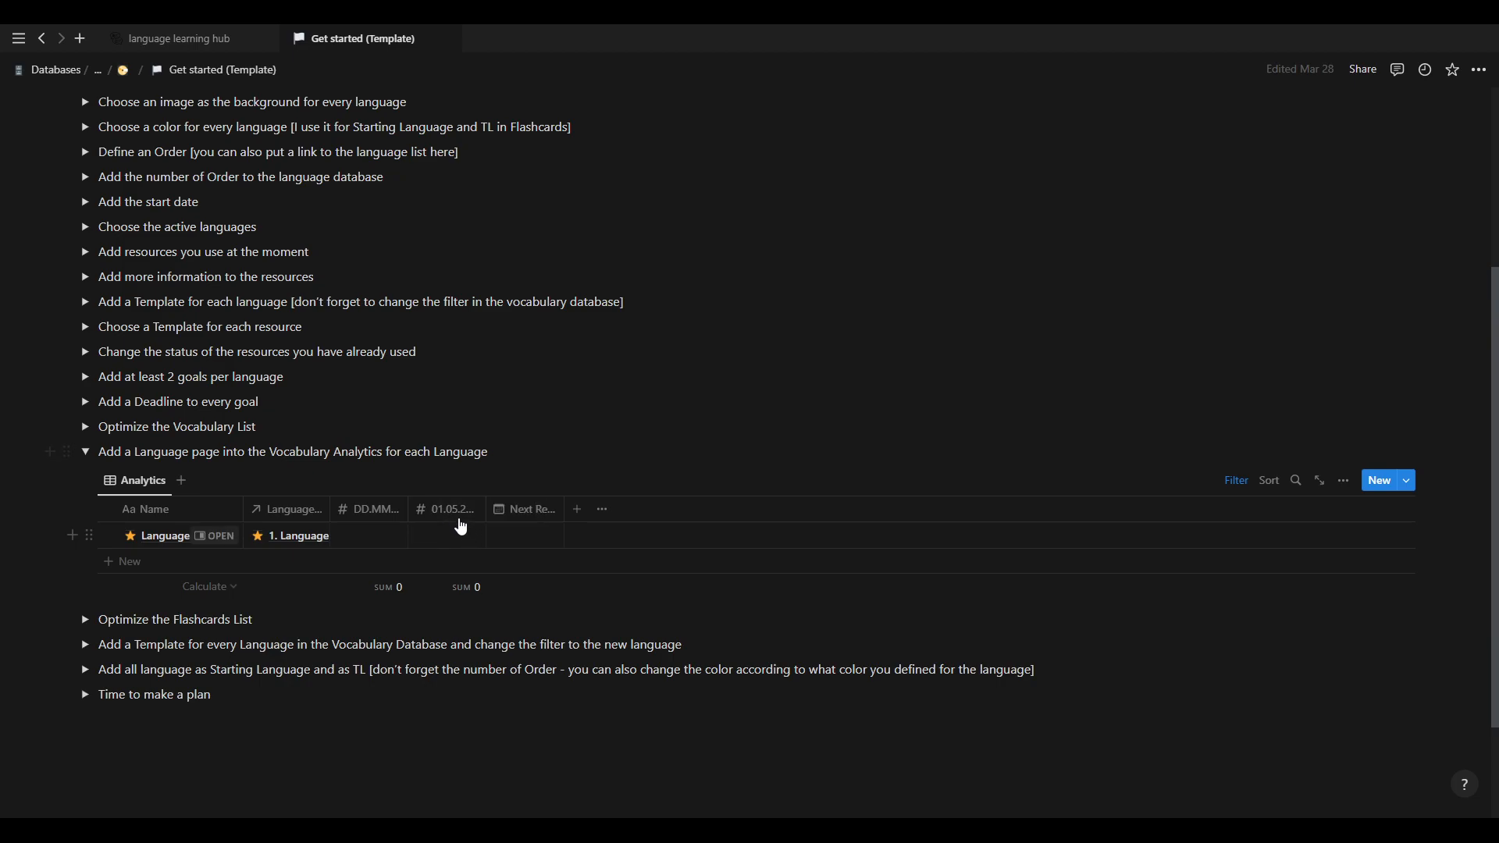
left_click(457, 517)
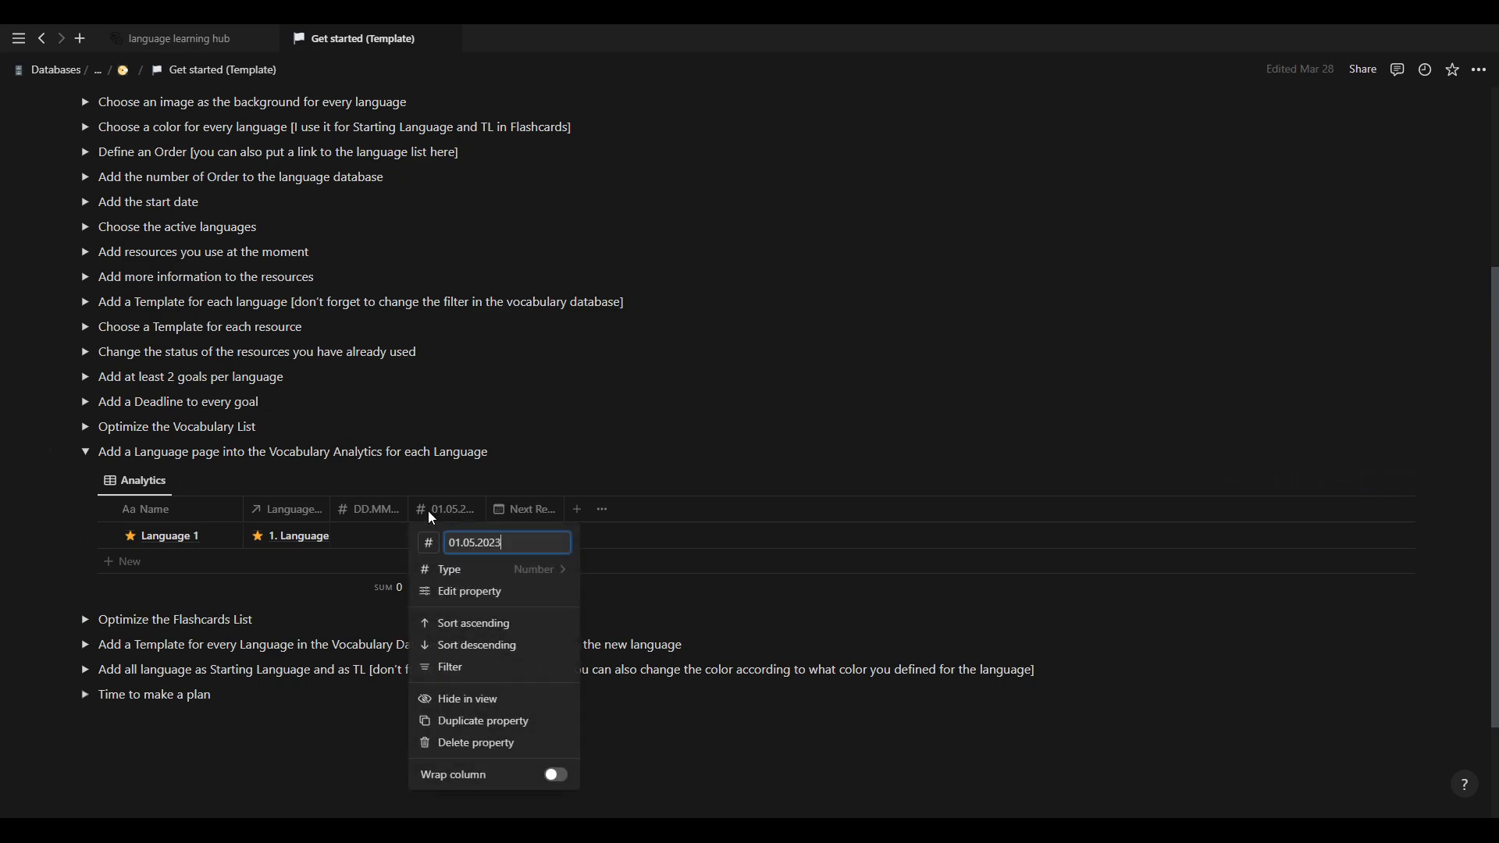
left_click(432, 517)
left_click(451, 510)
key("Escape")
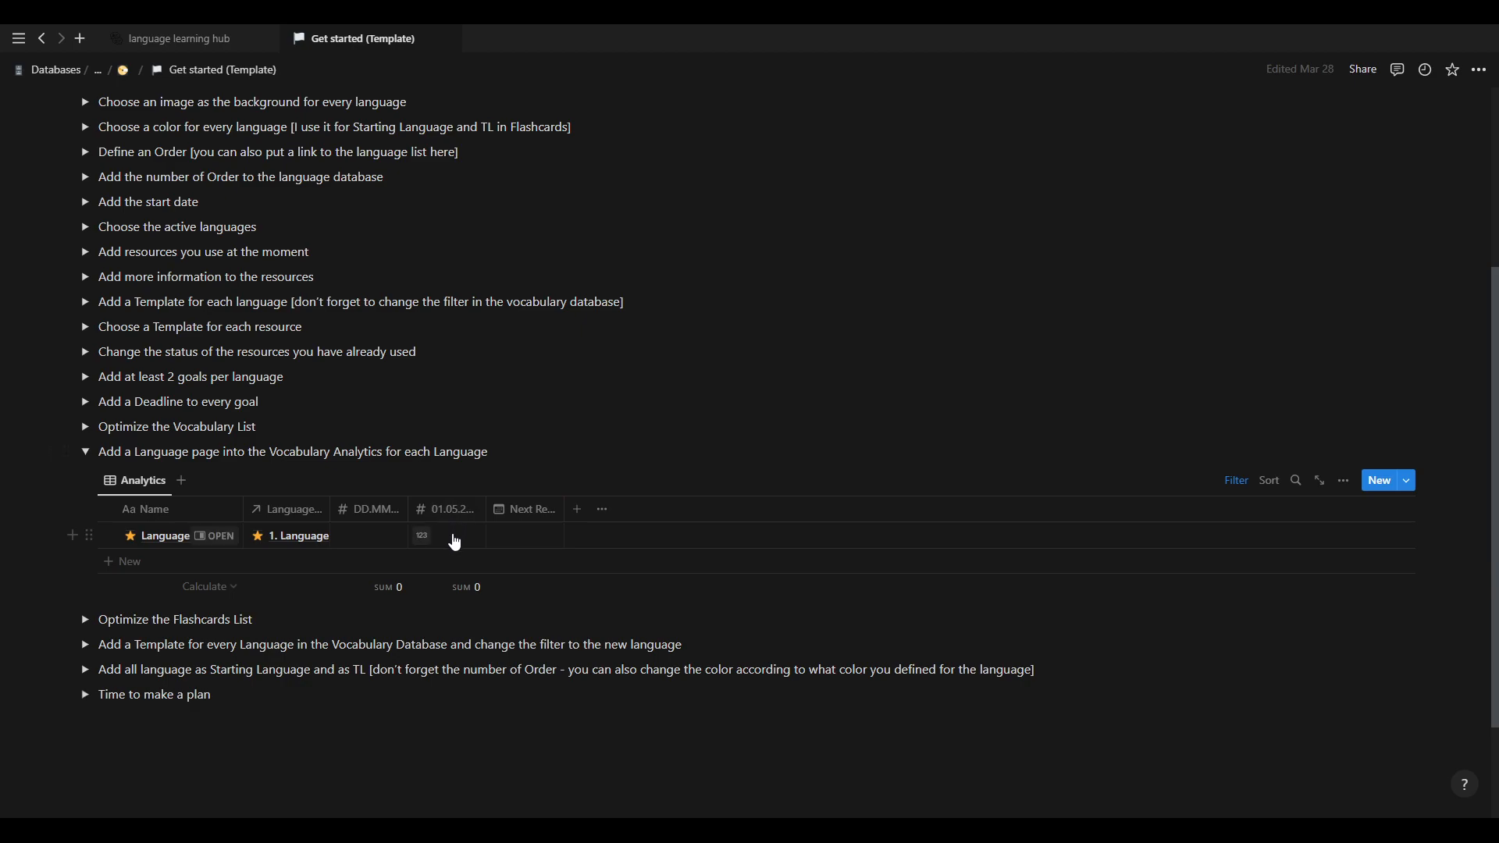
left_click(456, 544)
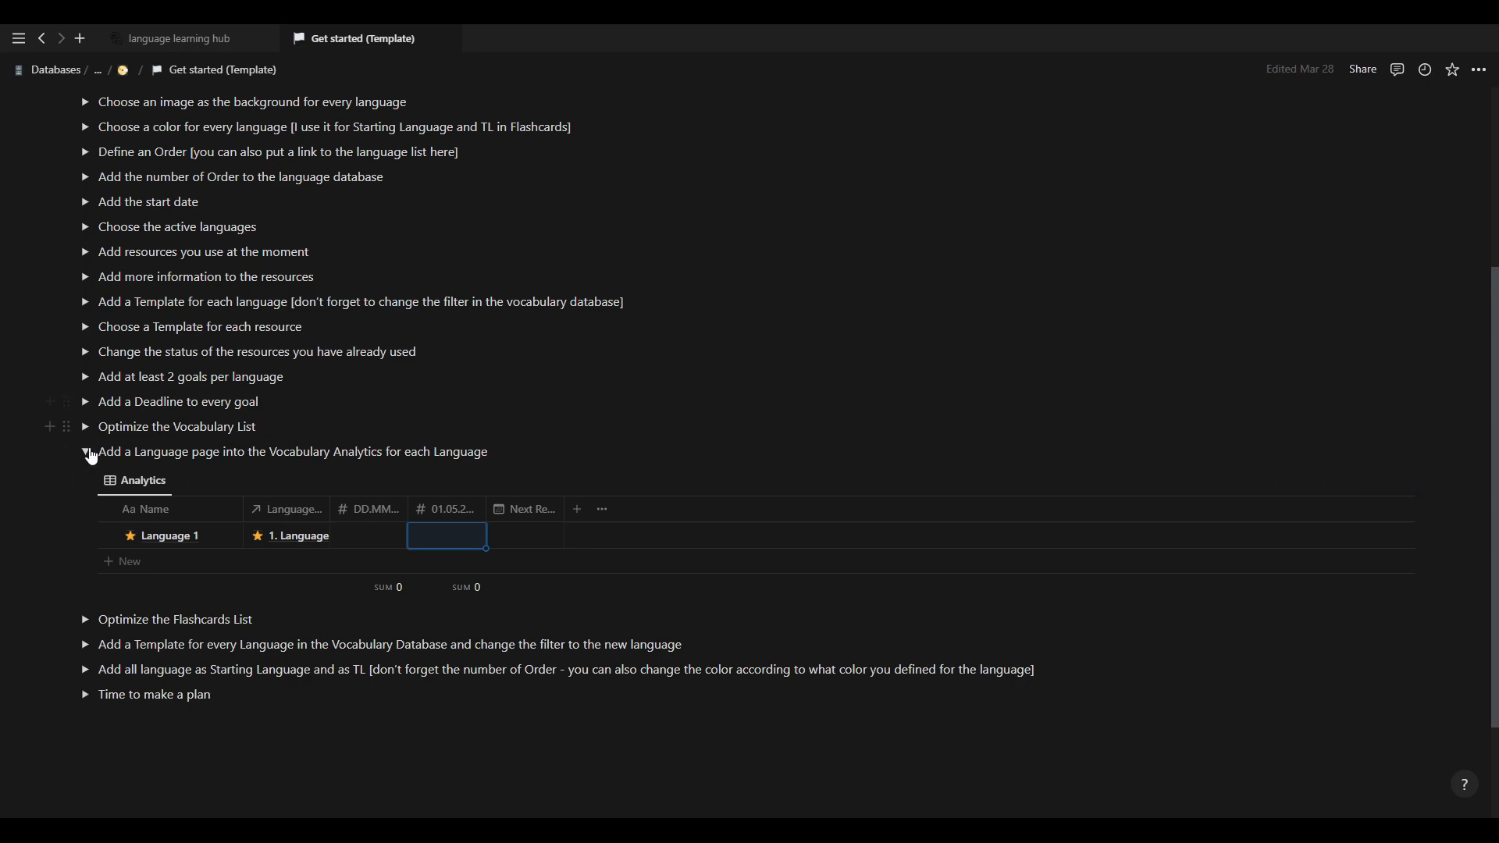
left_click(85, 453)
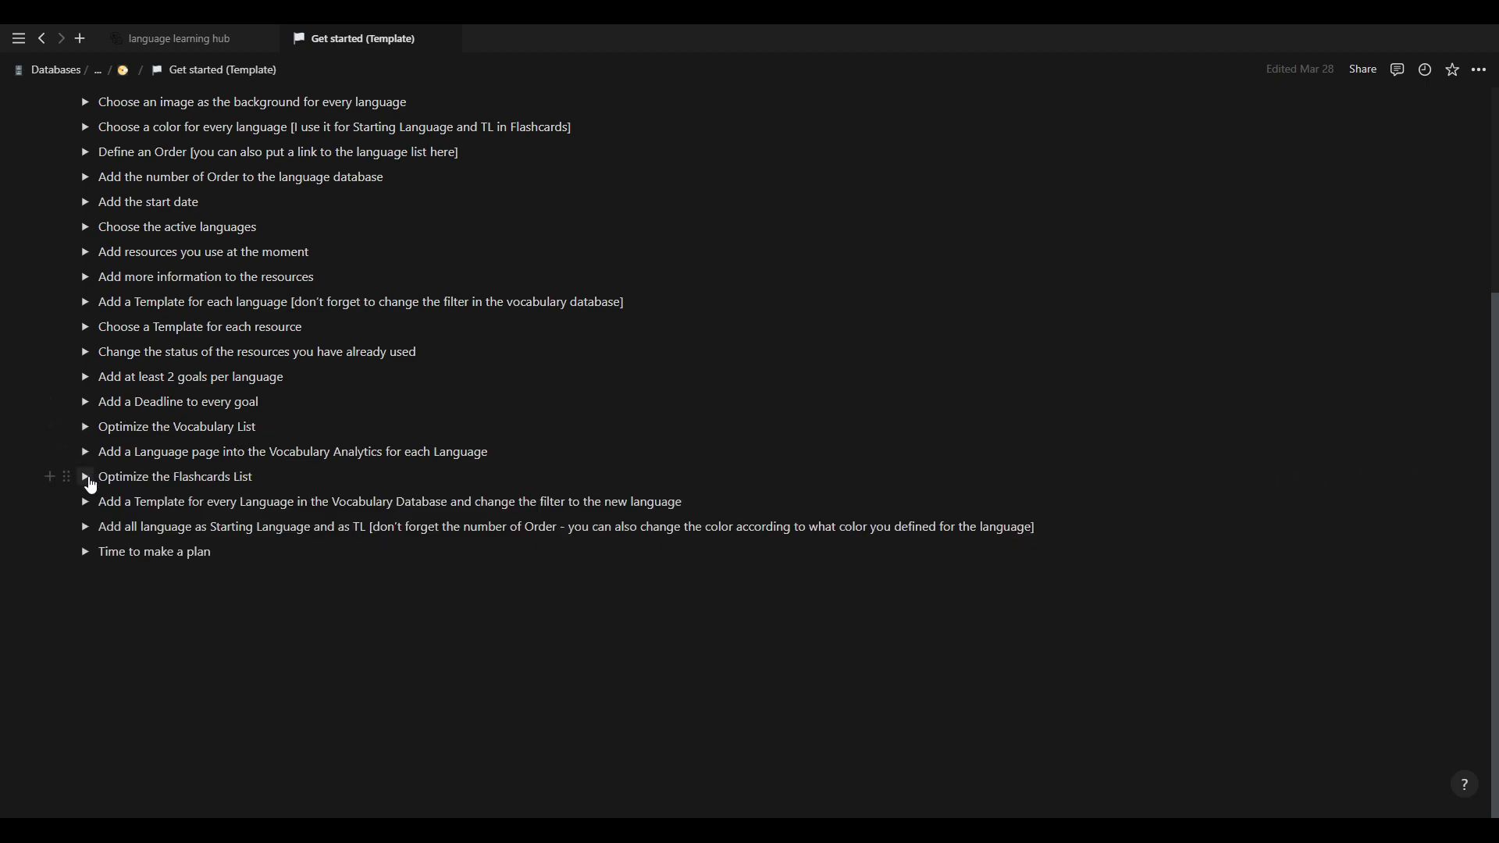
Read through the Optimize the Flashcards List section, including its nested formulas for additional languages, and collapse both toggles.
left_click(86, 478)
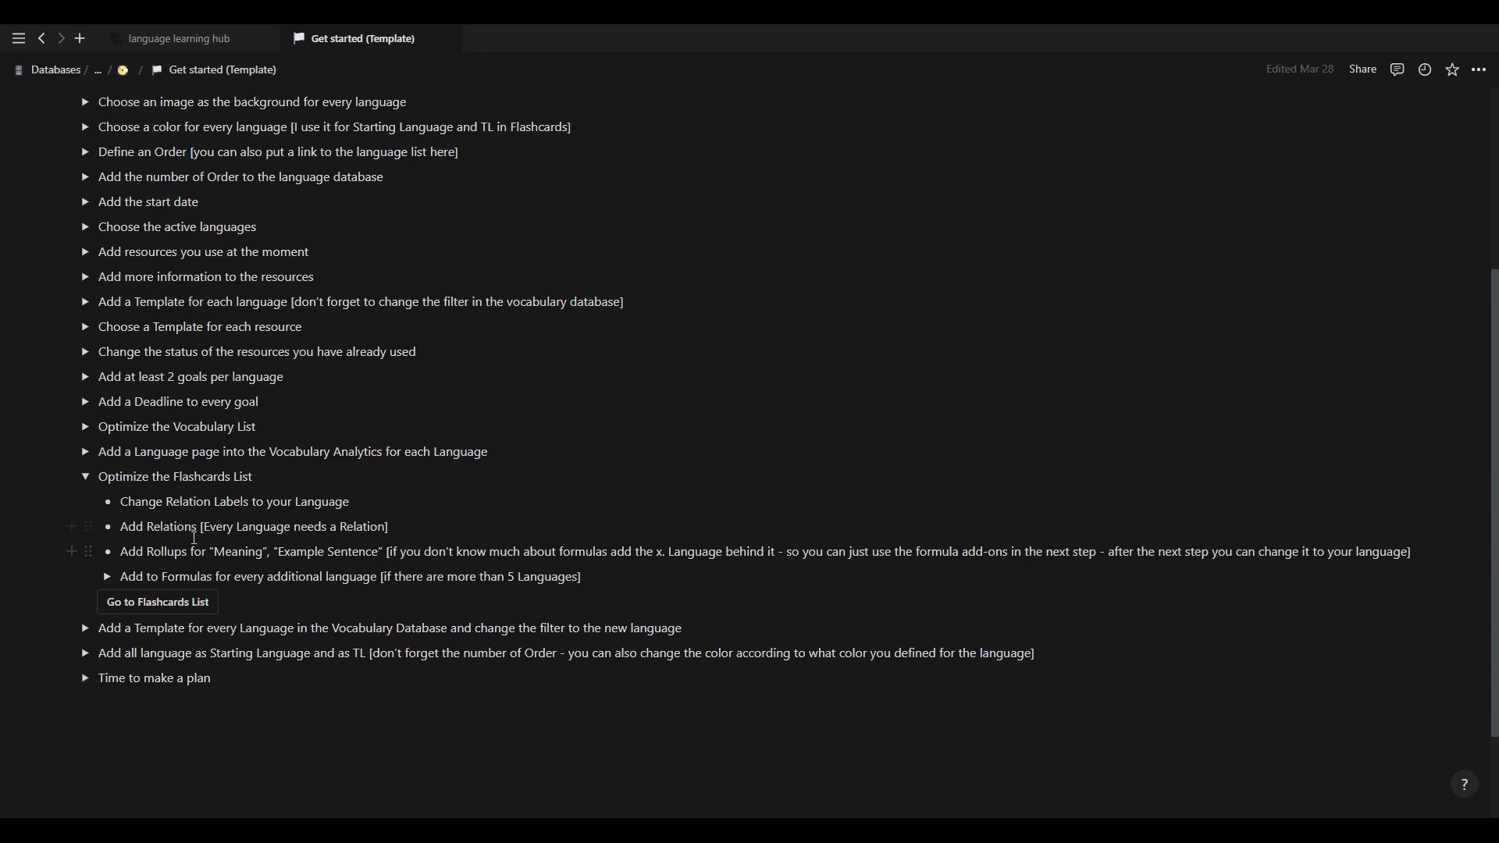
left_click_drag(168, 528, 508, 568)
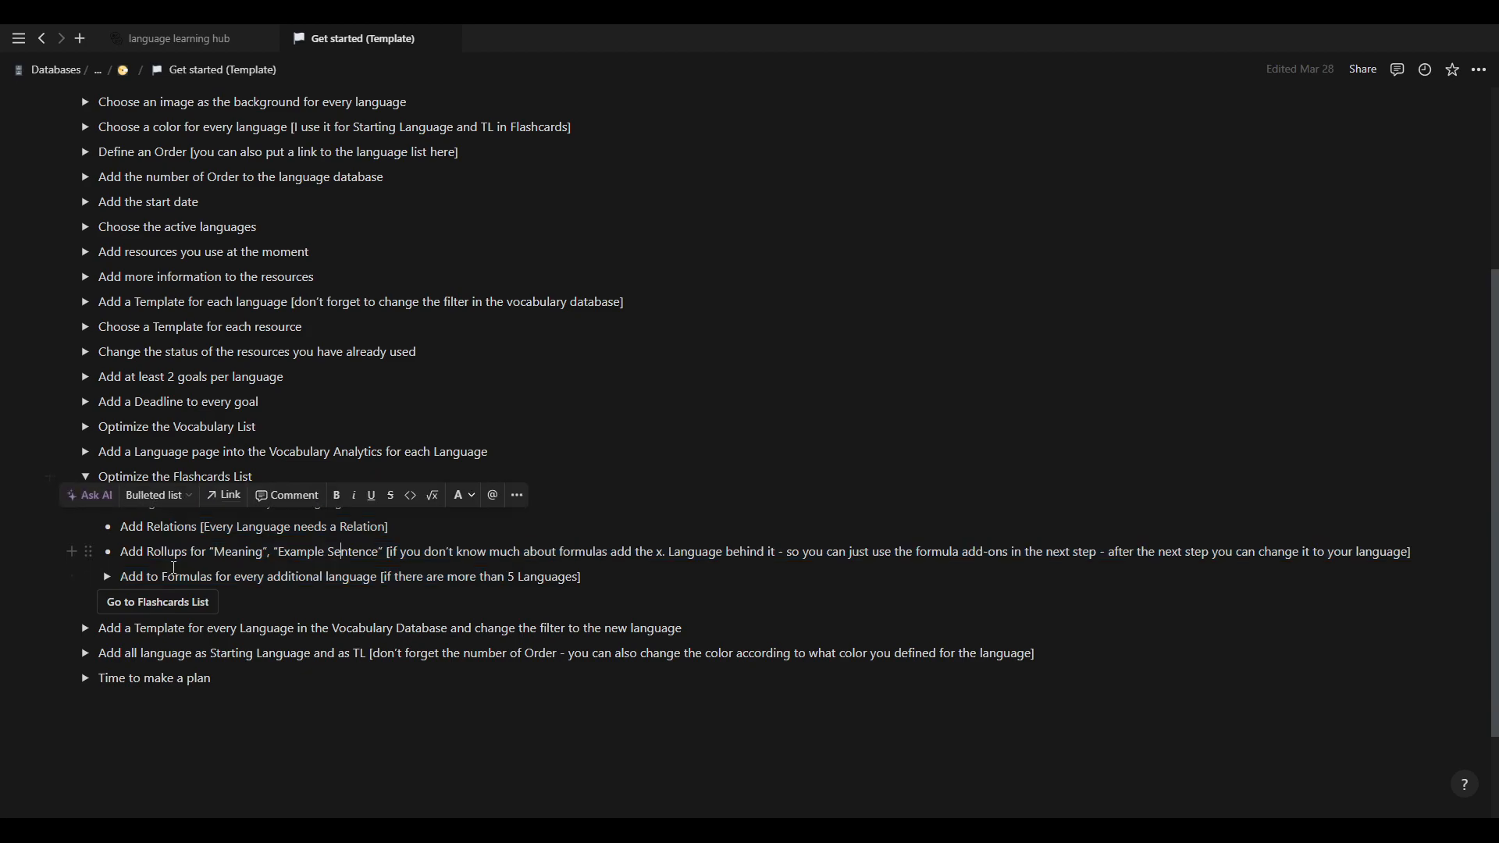
left_click(107, 579)
scroll(453, 609, "down", 7)
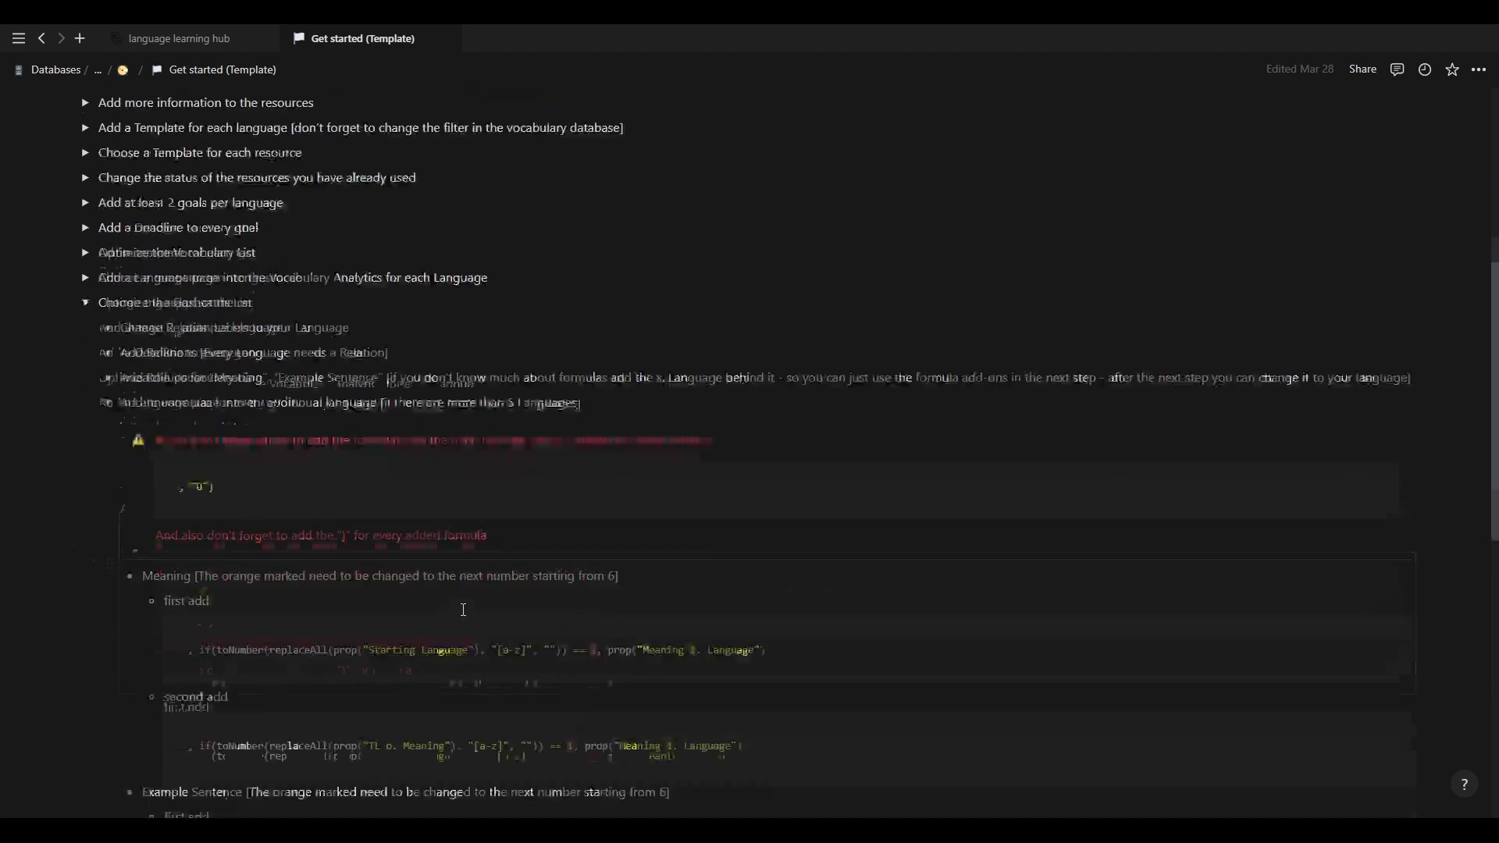
scroll(465, 613, "down", 3)
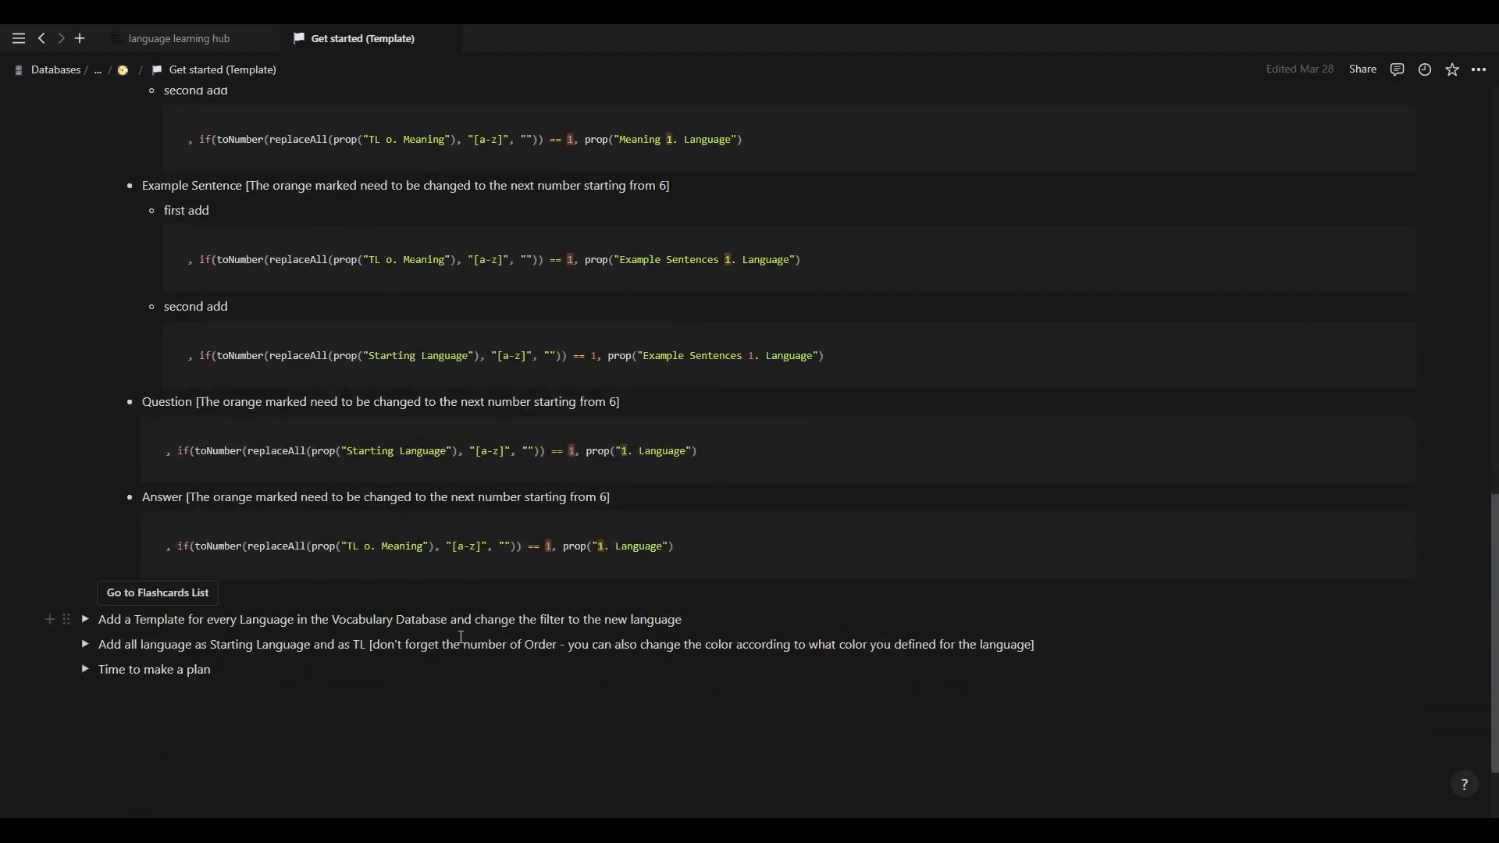
scroll(457, 632, "up", 7)
scroll(452, 652, "up", 2)
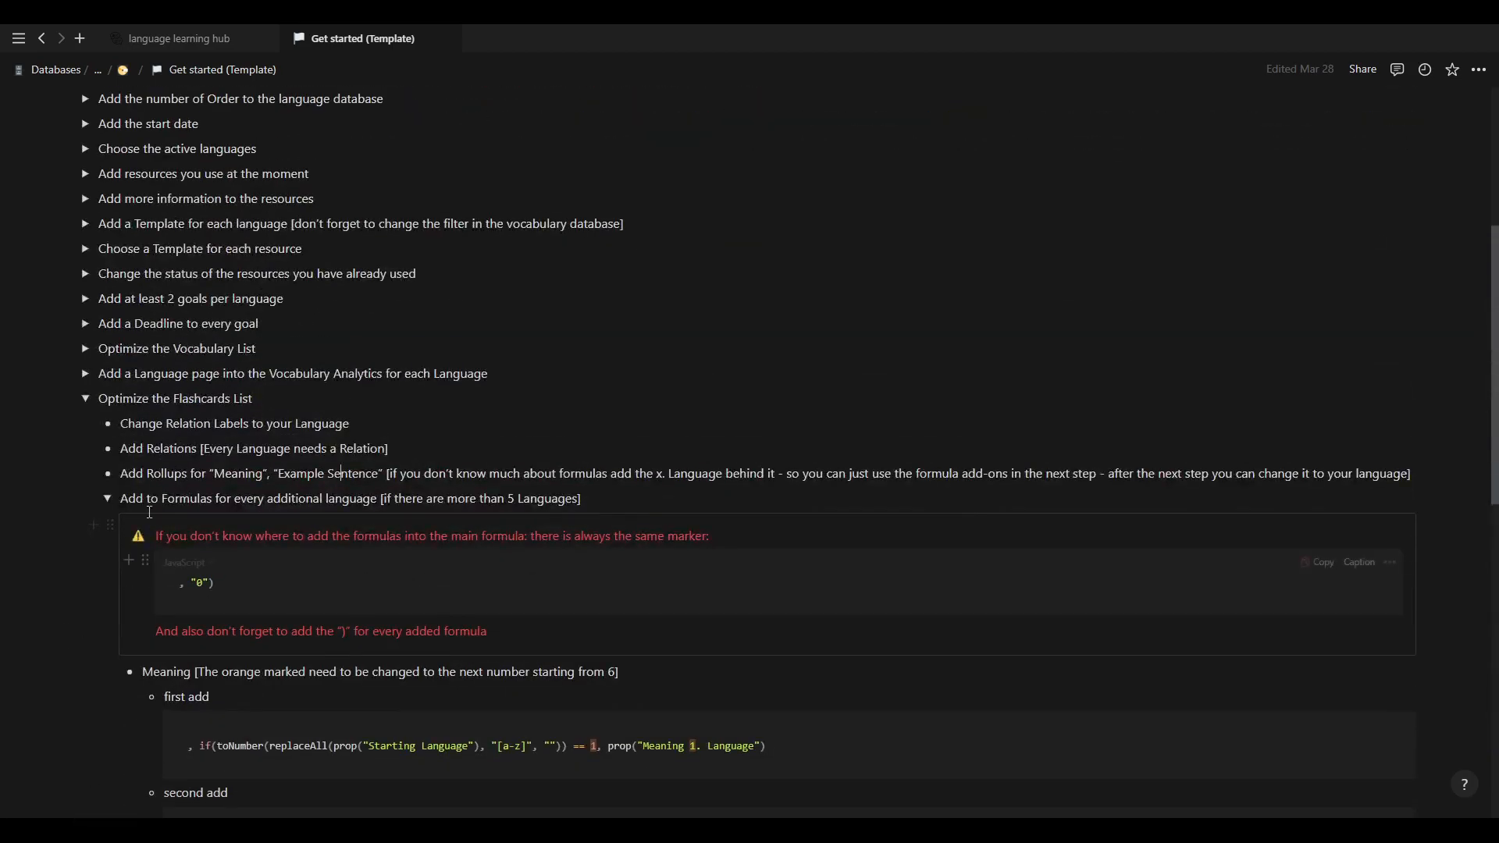
left_click(107, 498)
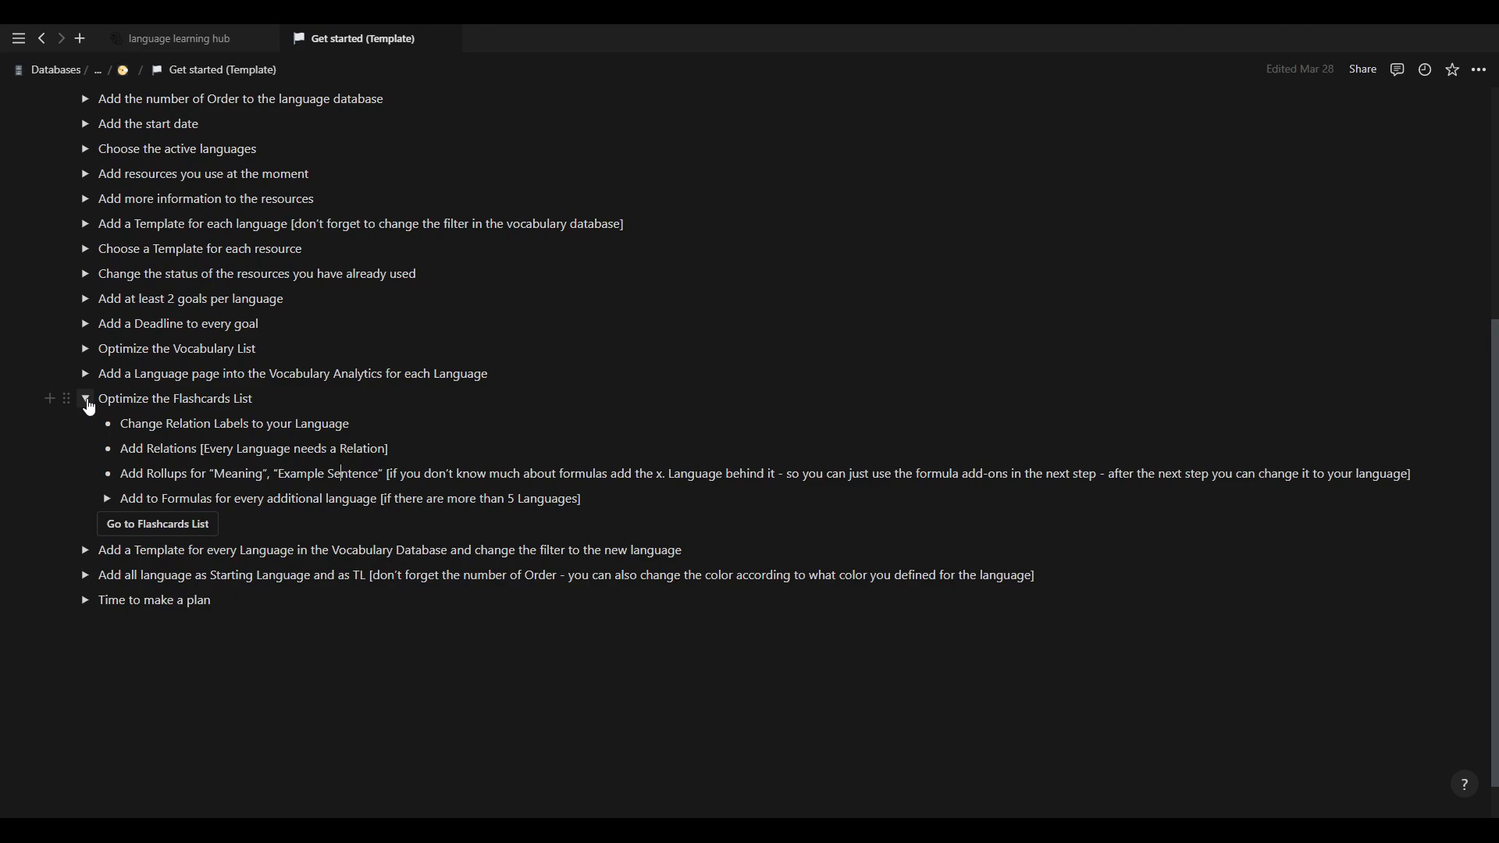
left_click(87, 401)
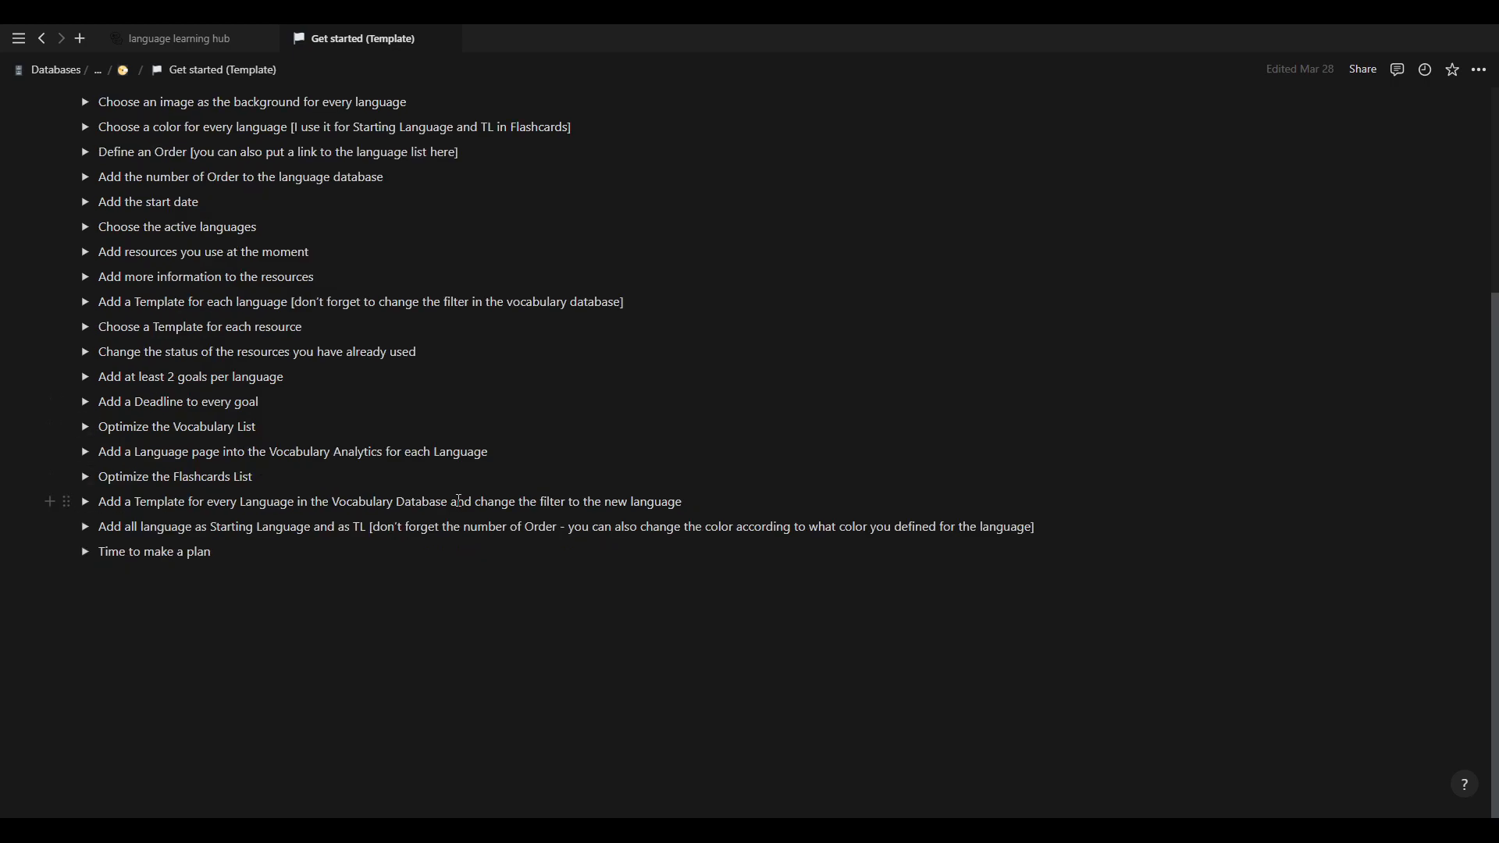
Read the checklist item about adding a Template for every Language in the Vocabulary Database, comparing it with Optimize the Vocabulary List.
left_click_drag(216, 501, 506, 509)
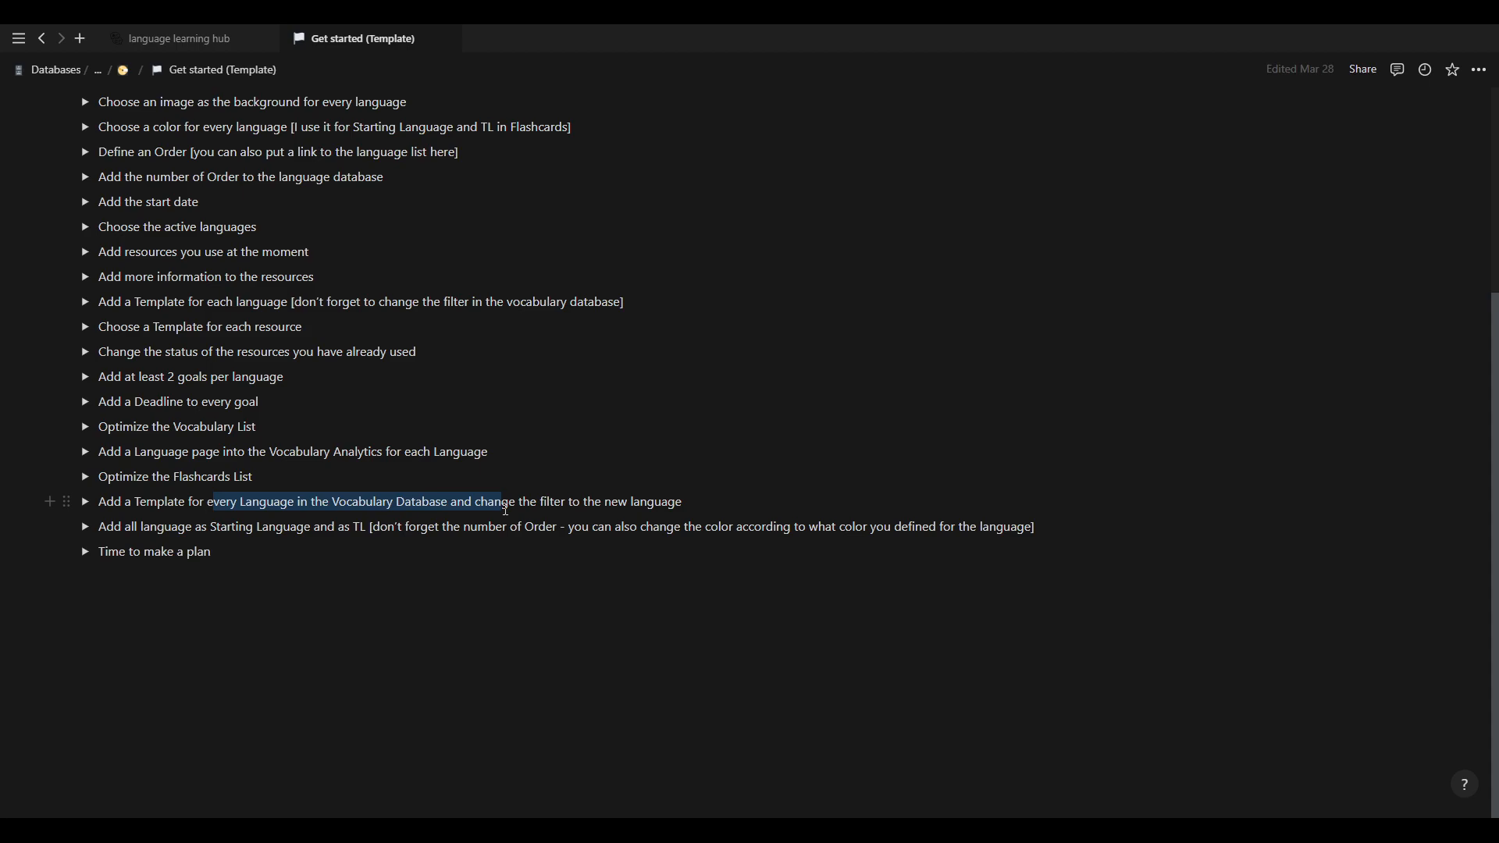
left_click(208, 502)
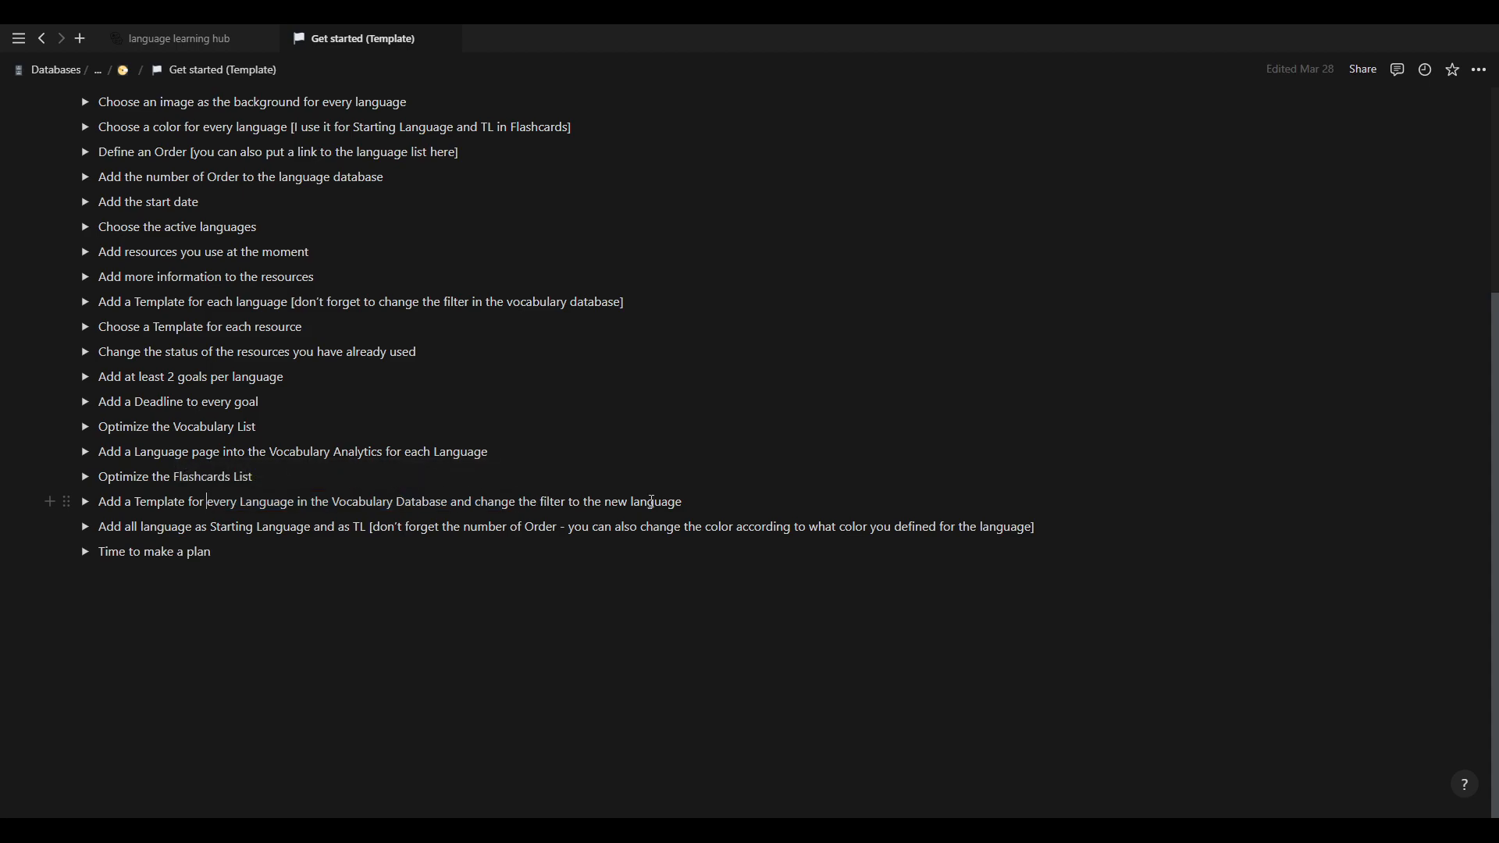
left_click_drag(636, 500, 403, 504)
left_click(245, 502)
double_click(340, 504)
left_click_drag(171, 428, 231, 428)
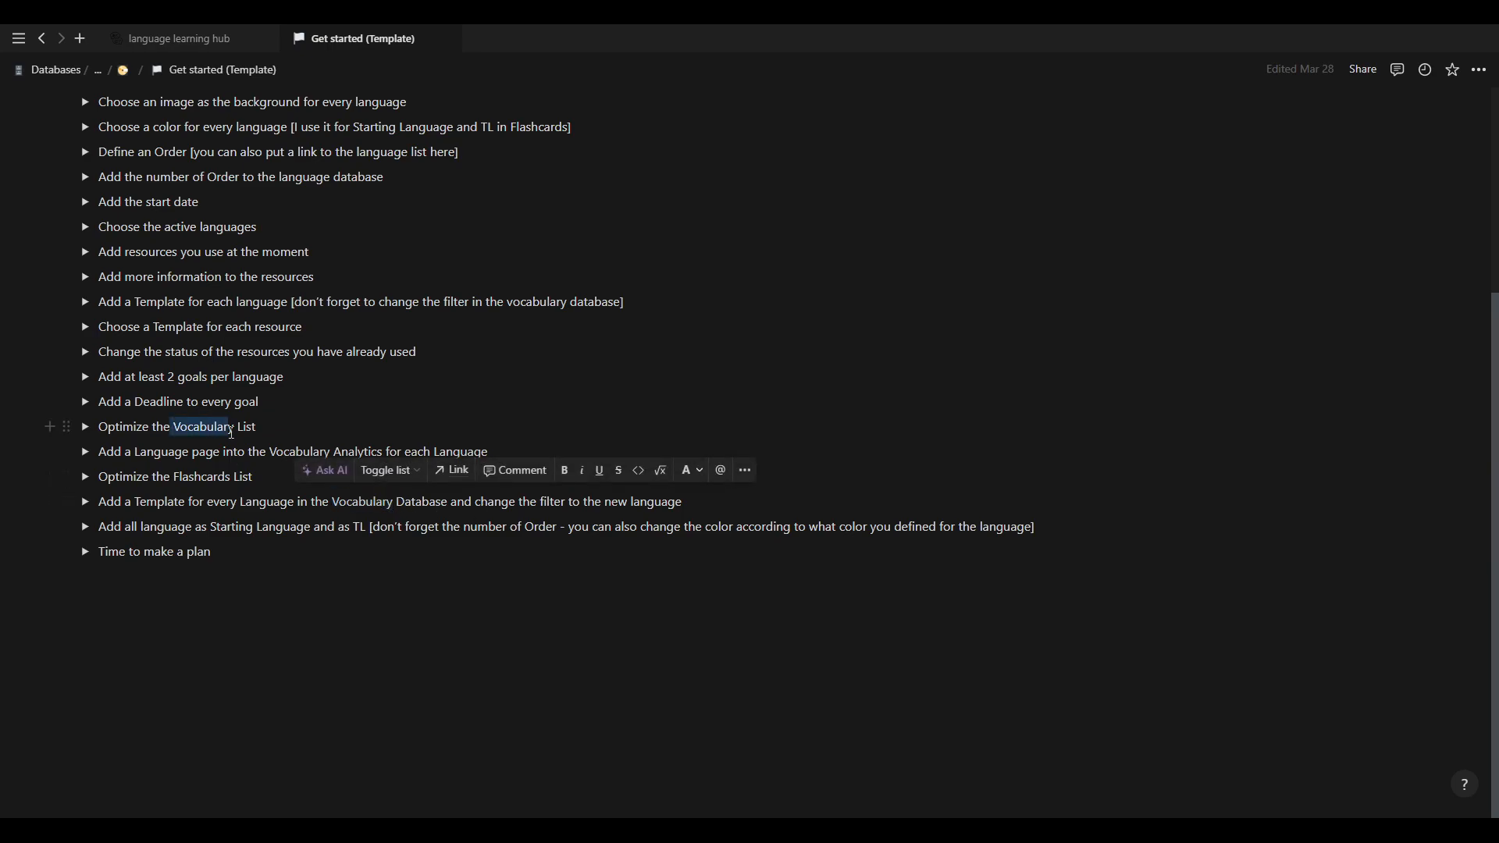
left_click(248, 503)
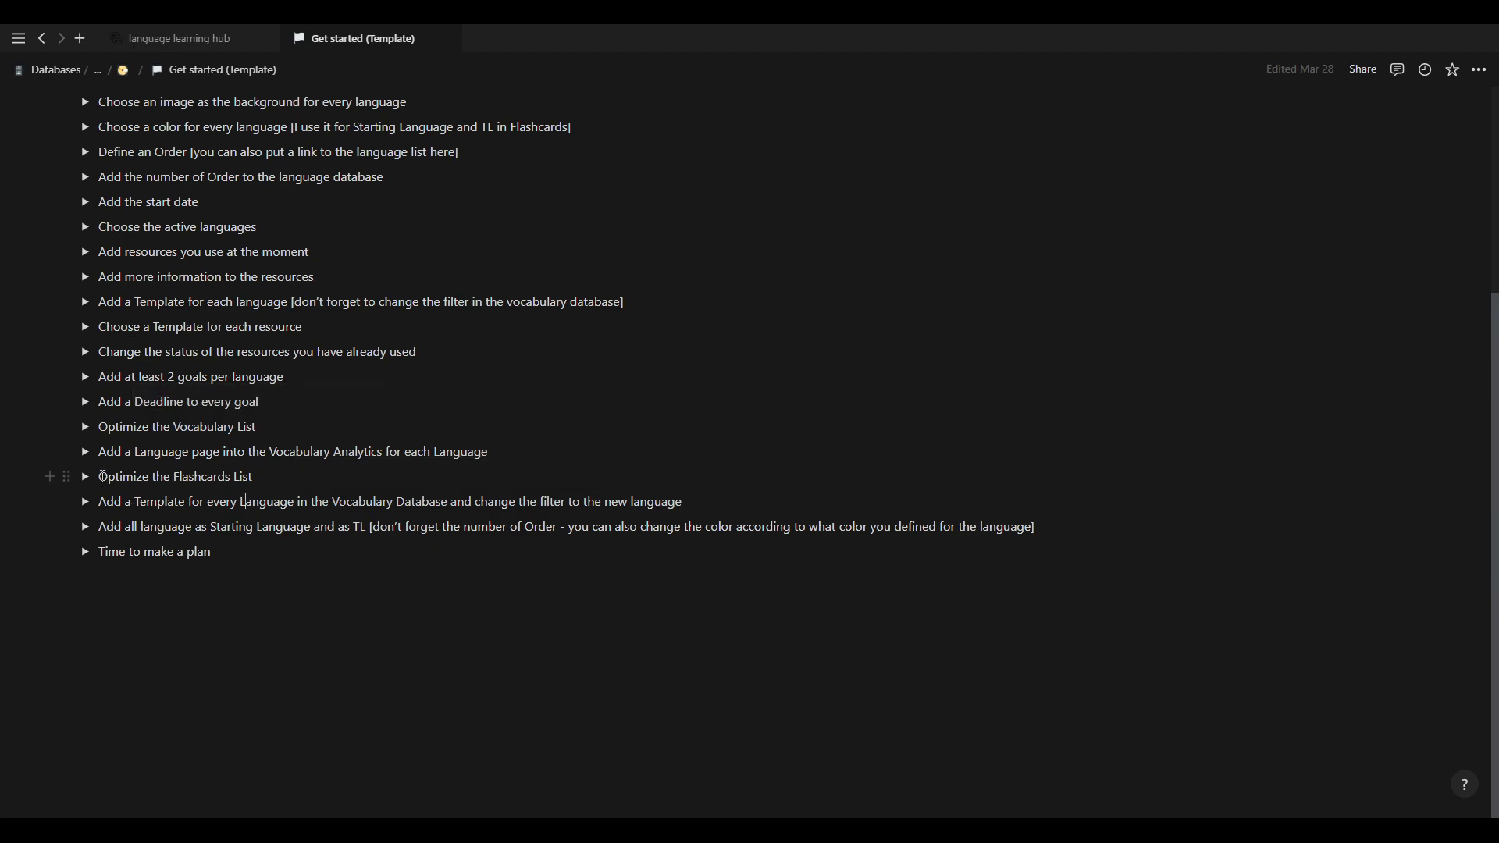
Expand the item about adding a Template for every Language in the Vocabulary Database, view its link to the Vocabulary List, and collapse it.
left_click_drag(103, 477, 244, 477)
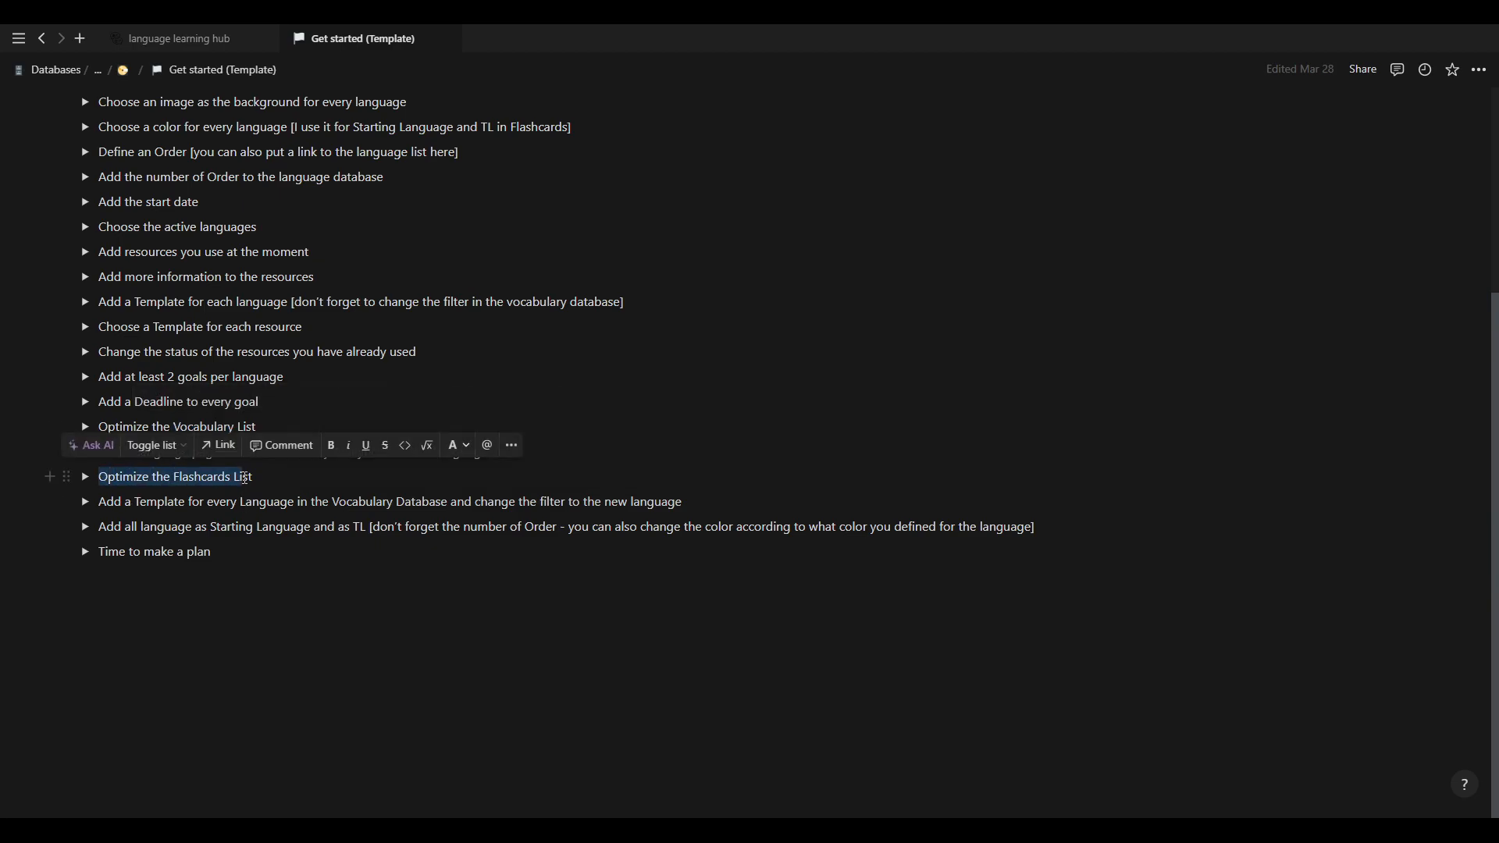
left_click(250, 502)
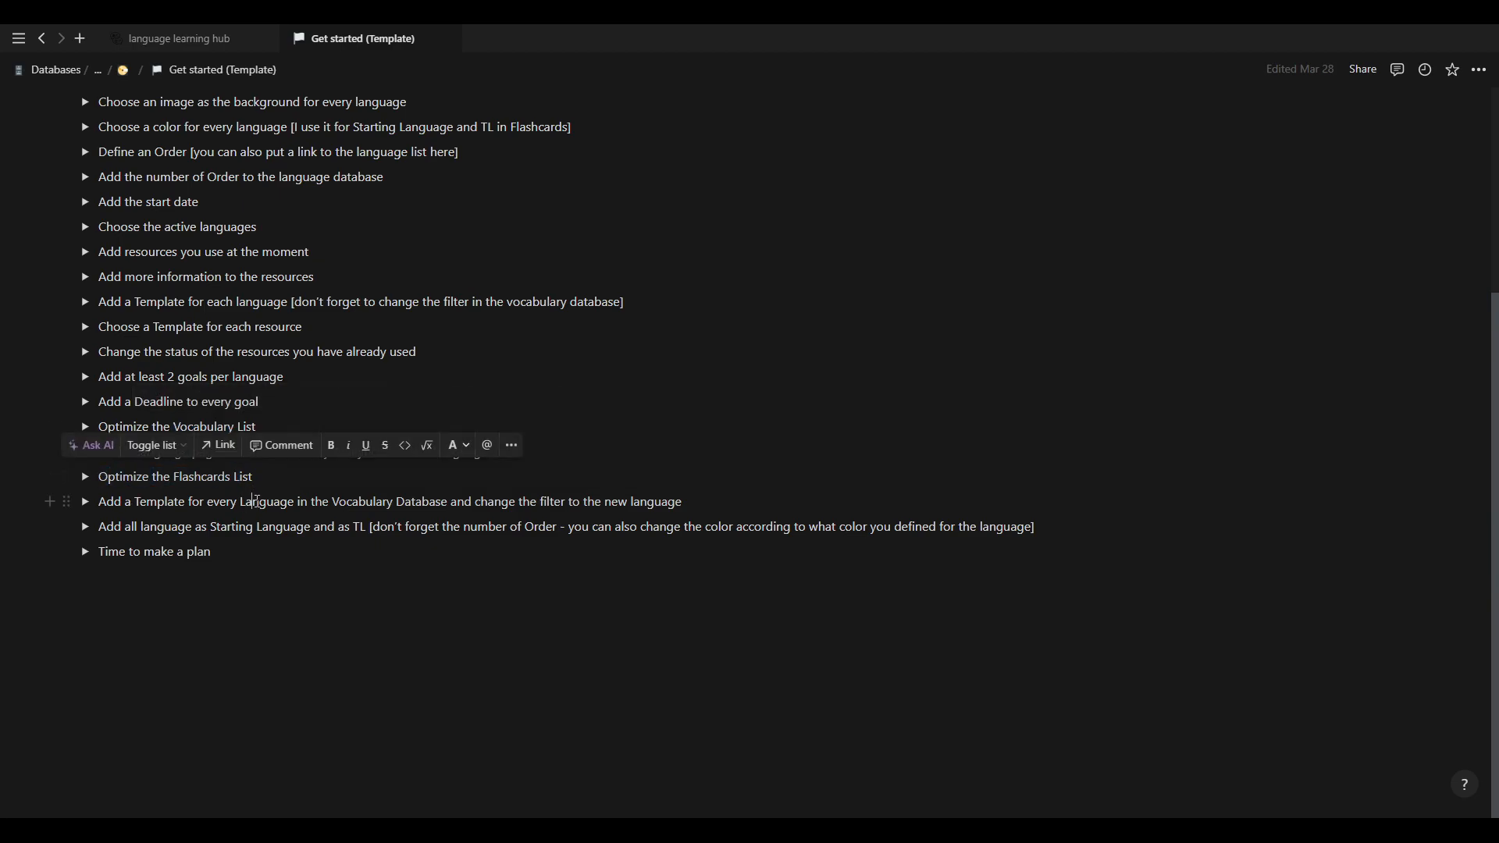
left_click(85, 501)
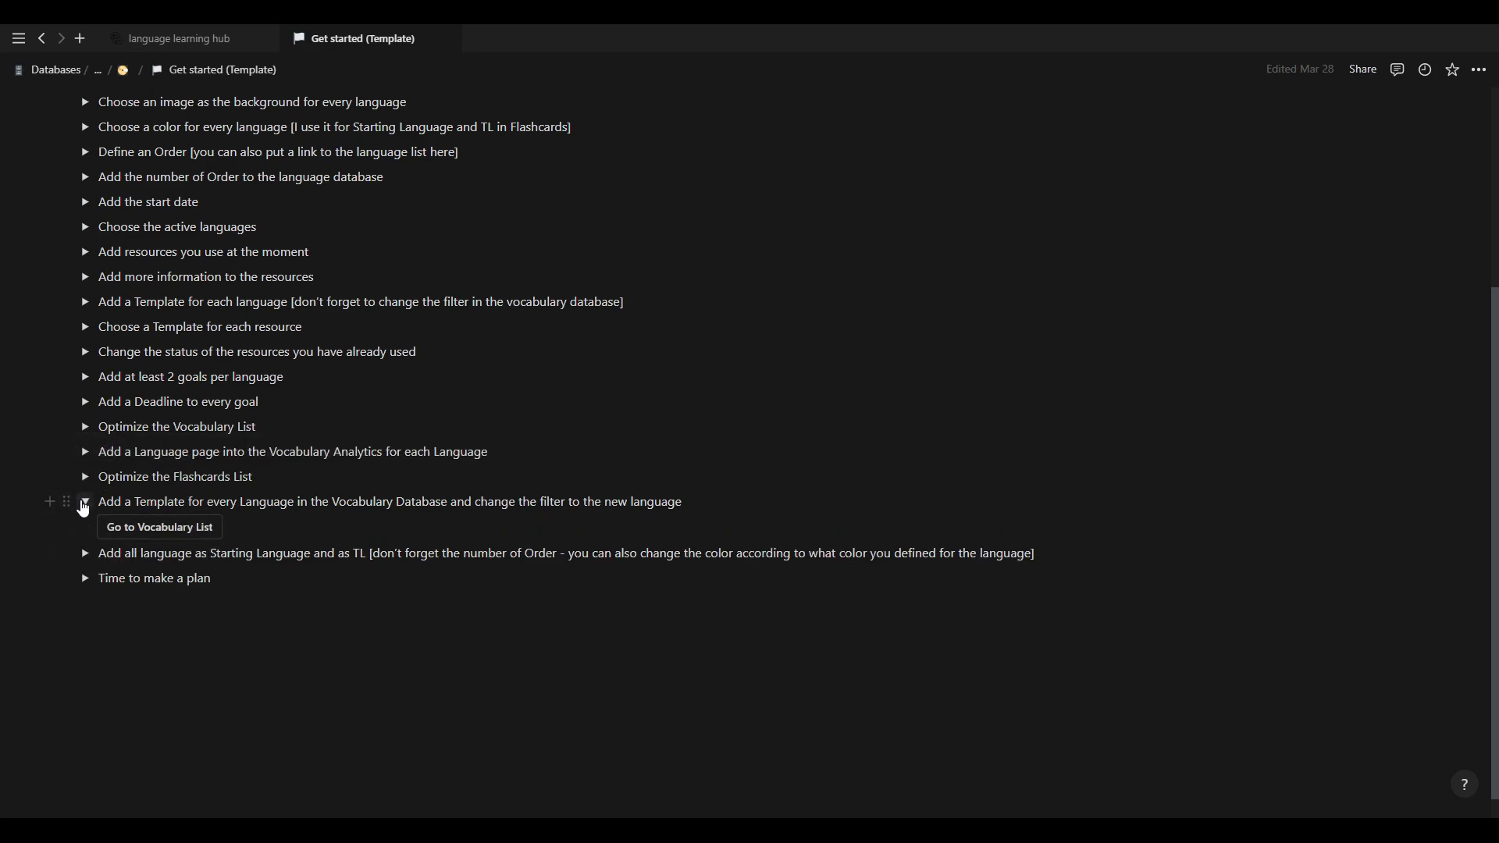
left_click(85, 502)
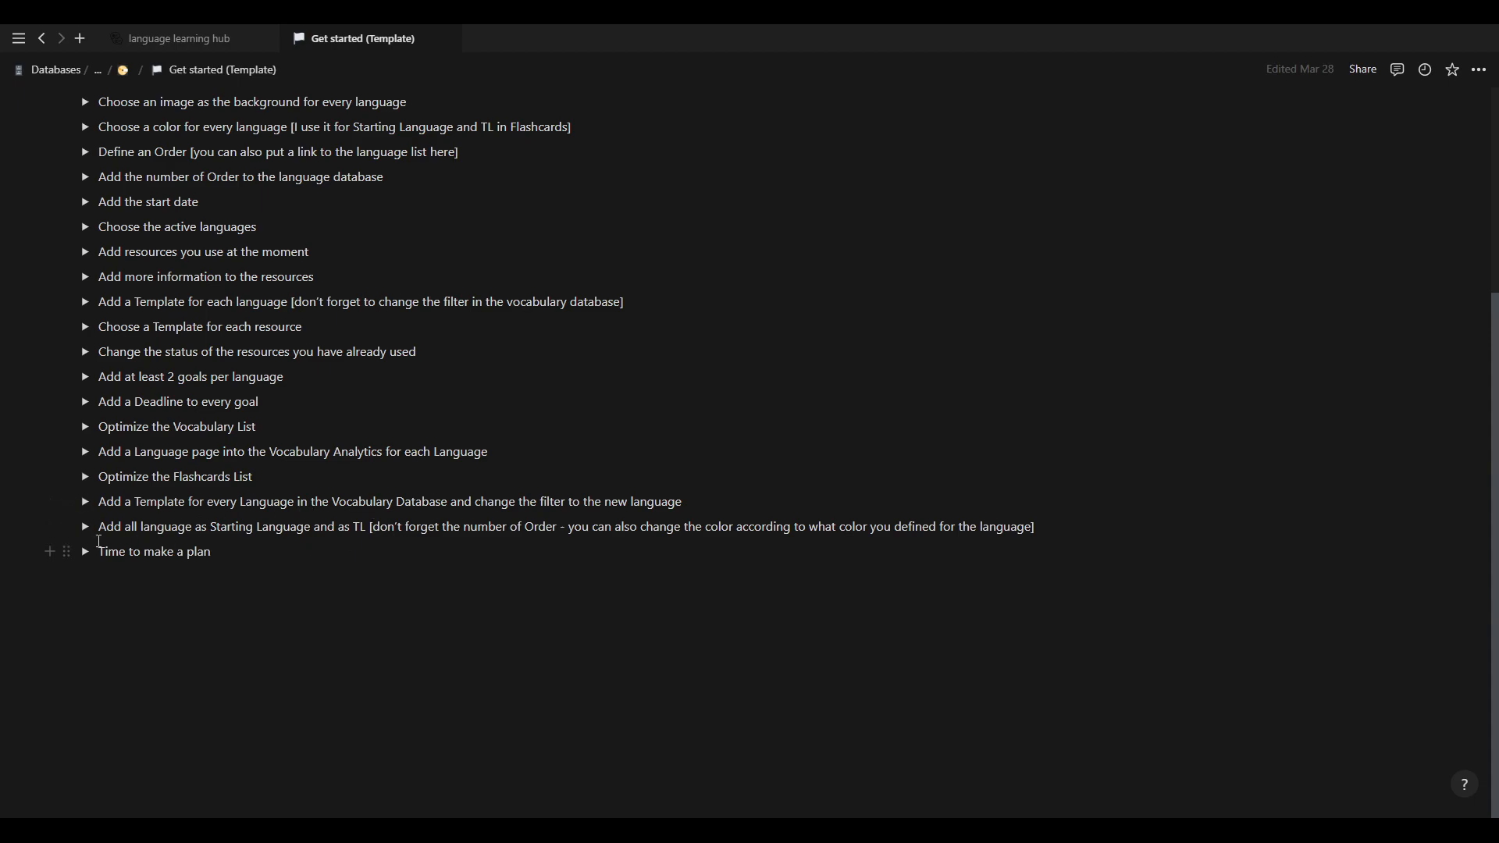
Expand the Starting Language and TL section, inspect the select options of the TL o. Meaning property, and collapse the section.
left_click_drag(244, 527, 457, 527)
left_click(506, 529)
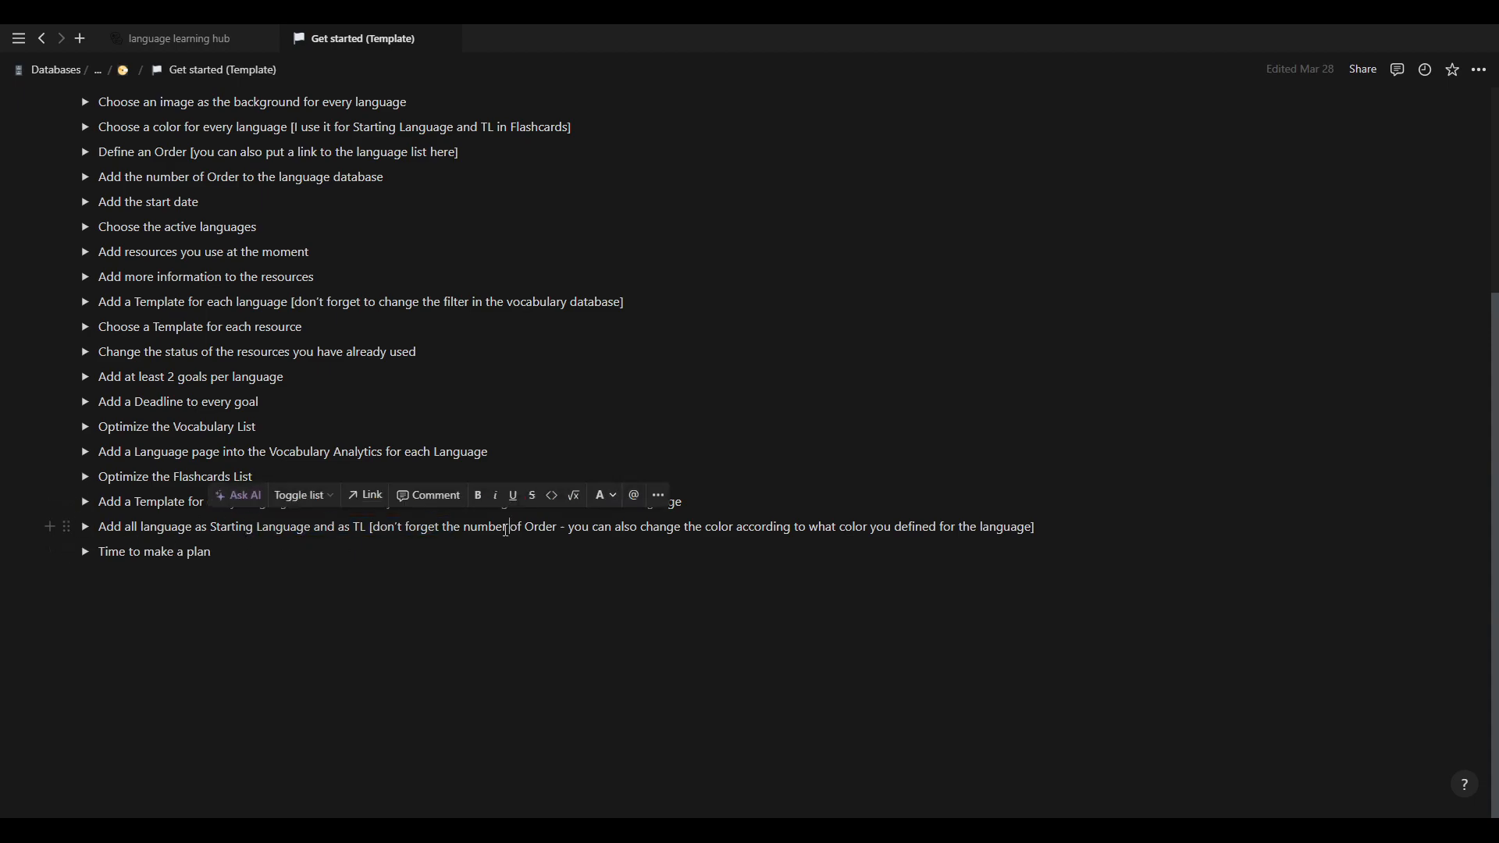
left_click(85, 527)
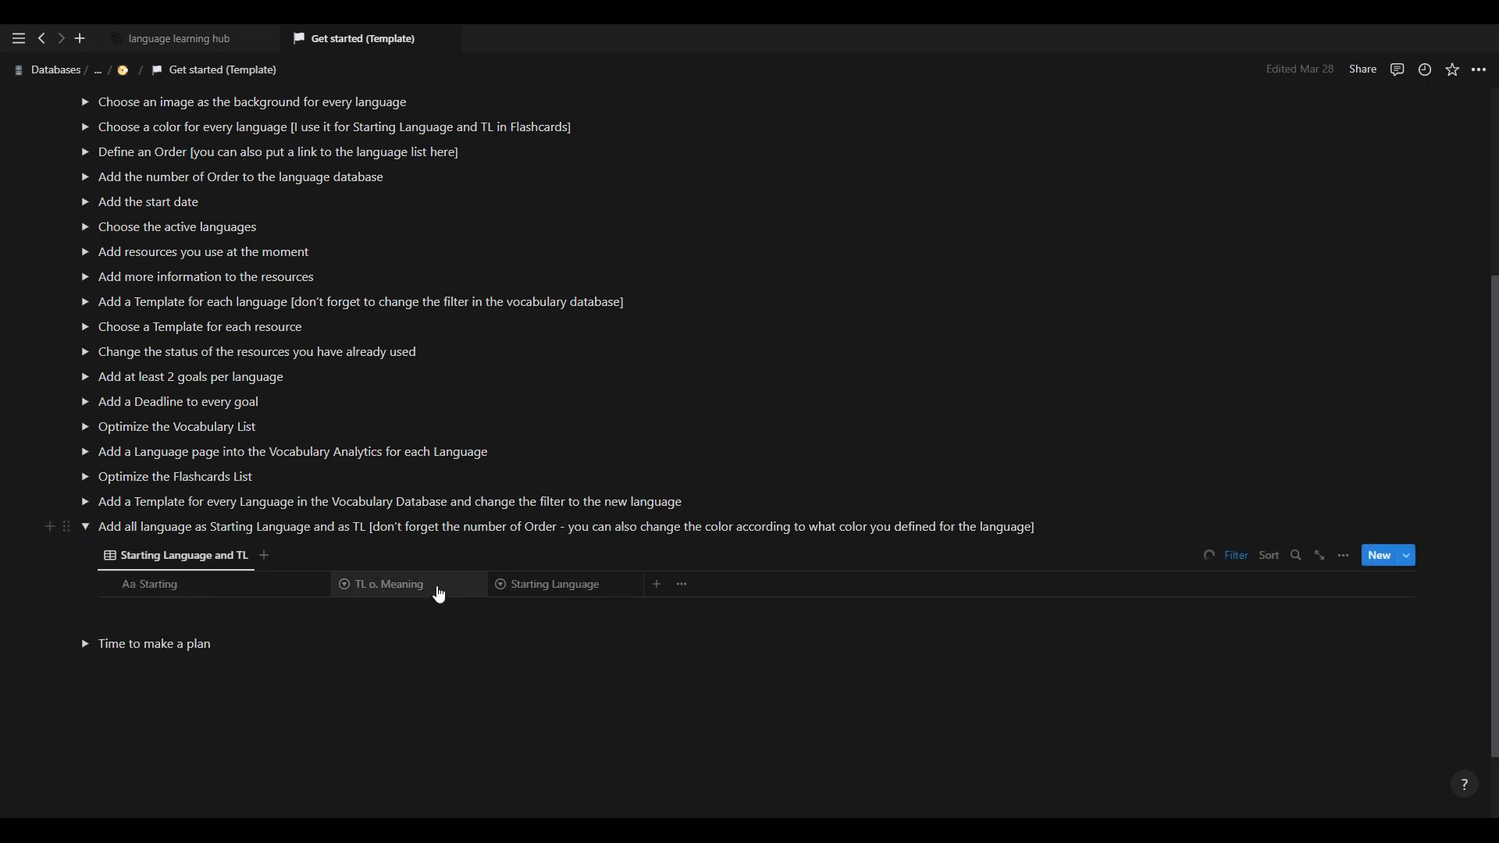
left_click(439, 594)
left_click(507, 591)
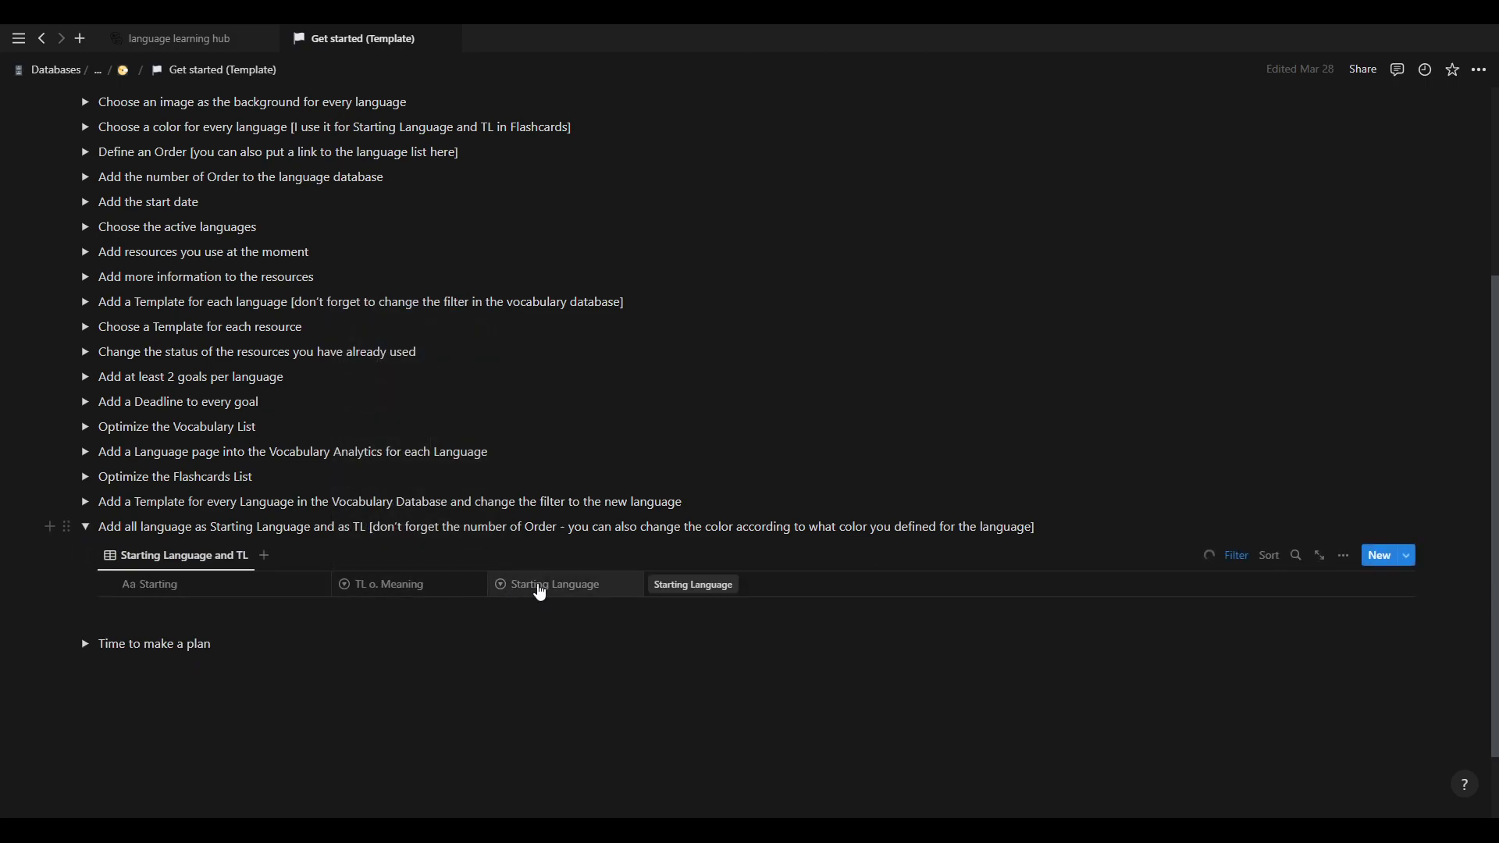
left_click(418, 592)
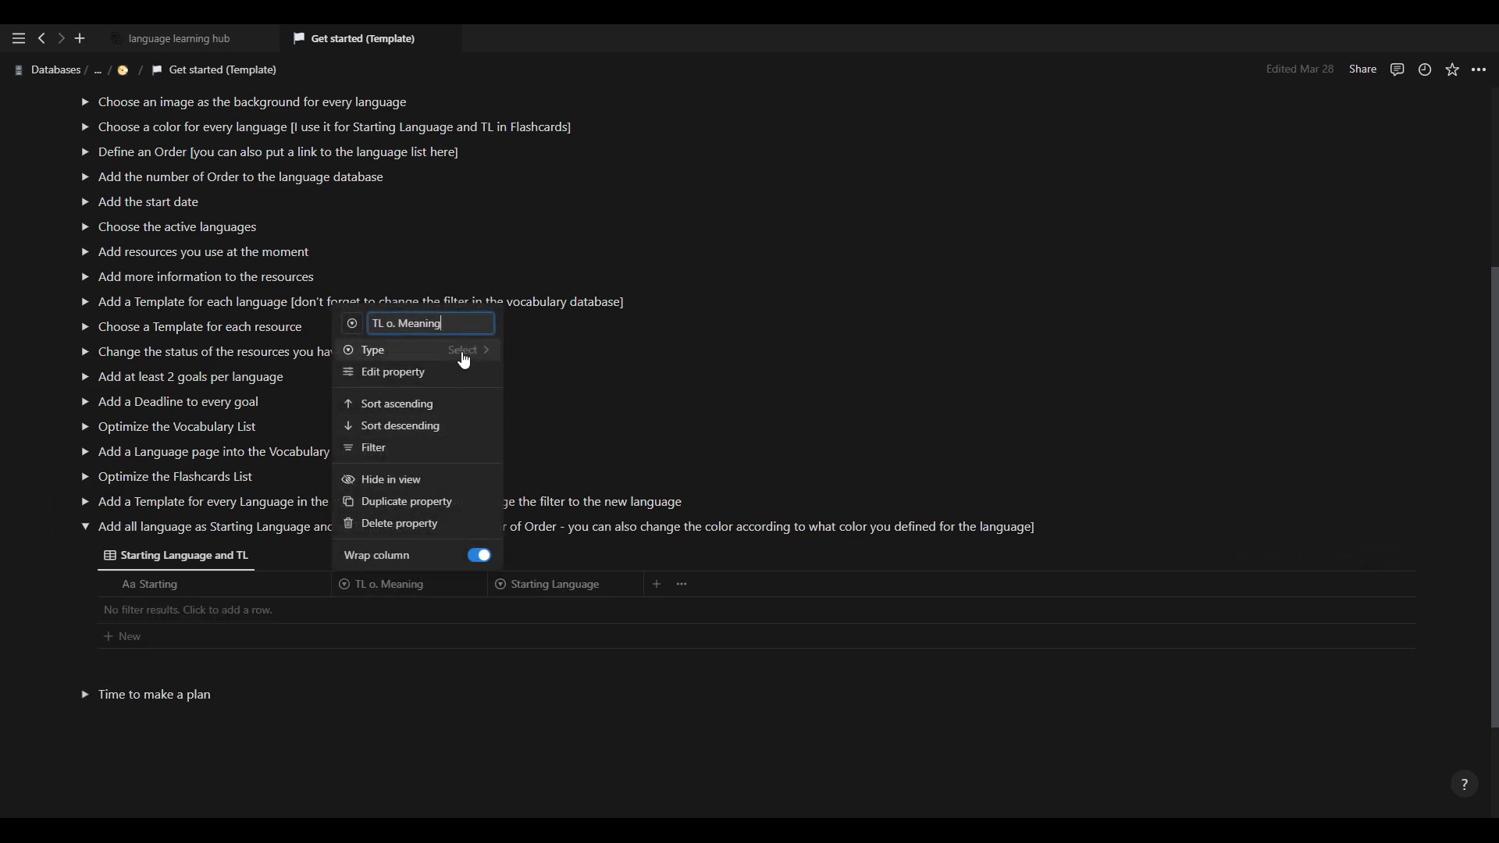
left_click(448, 373)
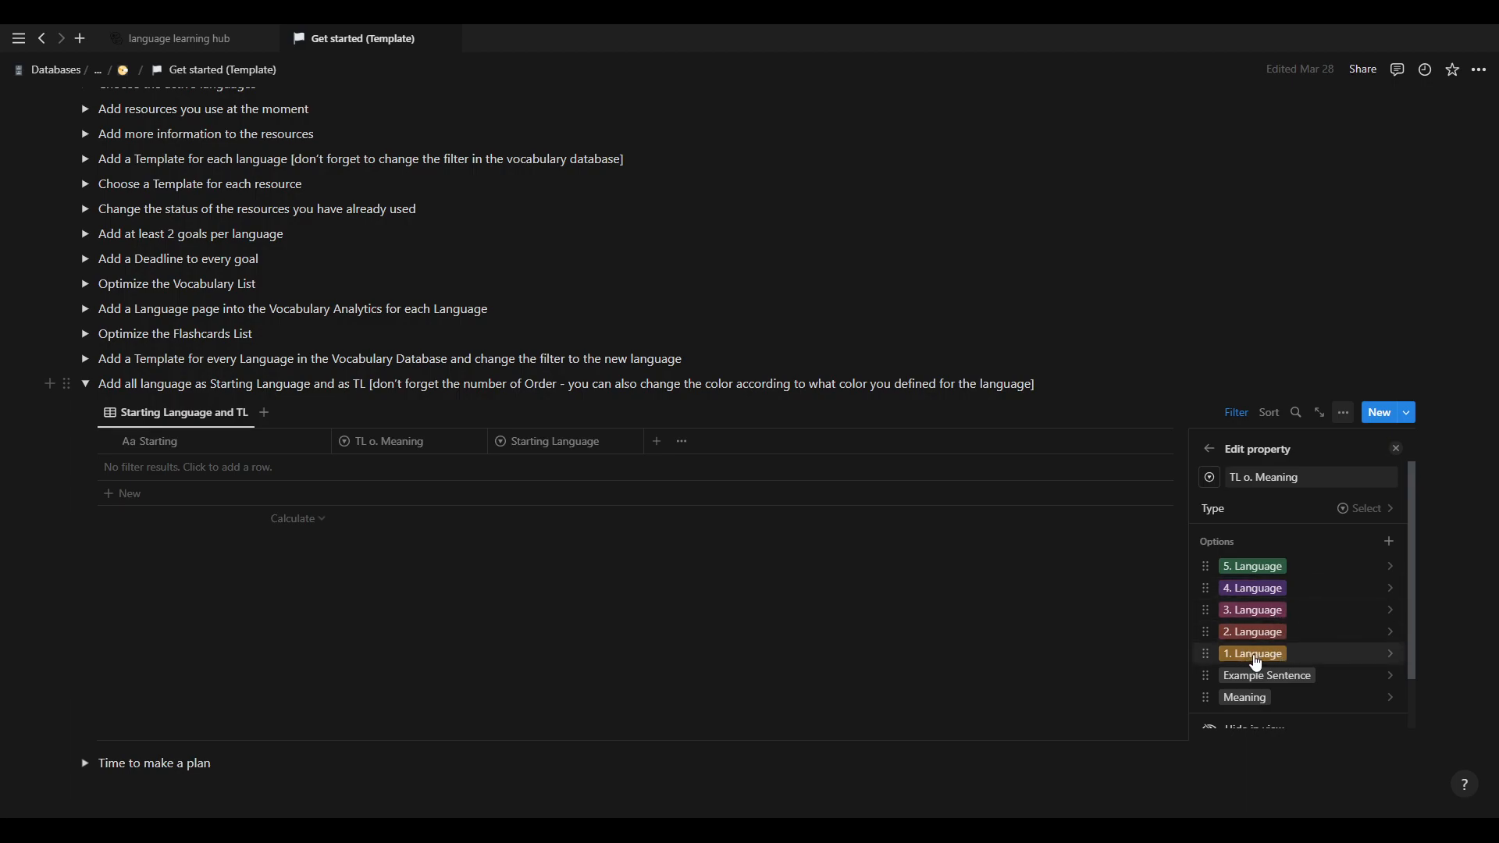
left_click(1396, 448)
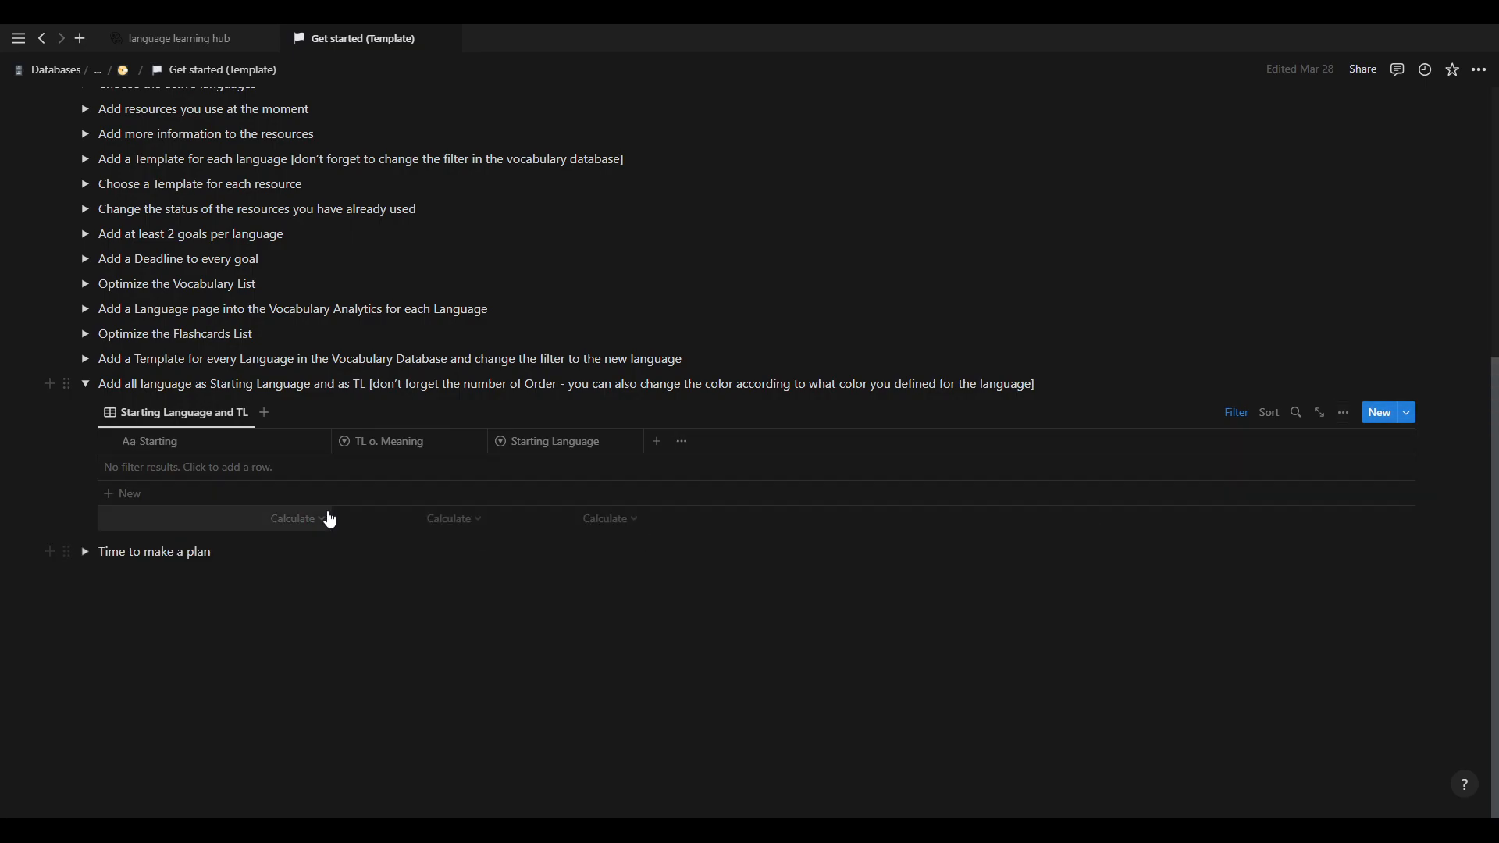
left_click(84, 384)
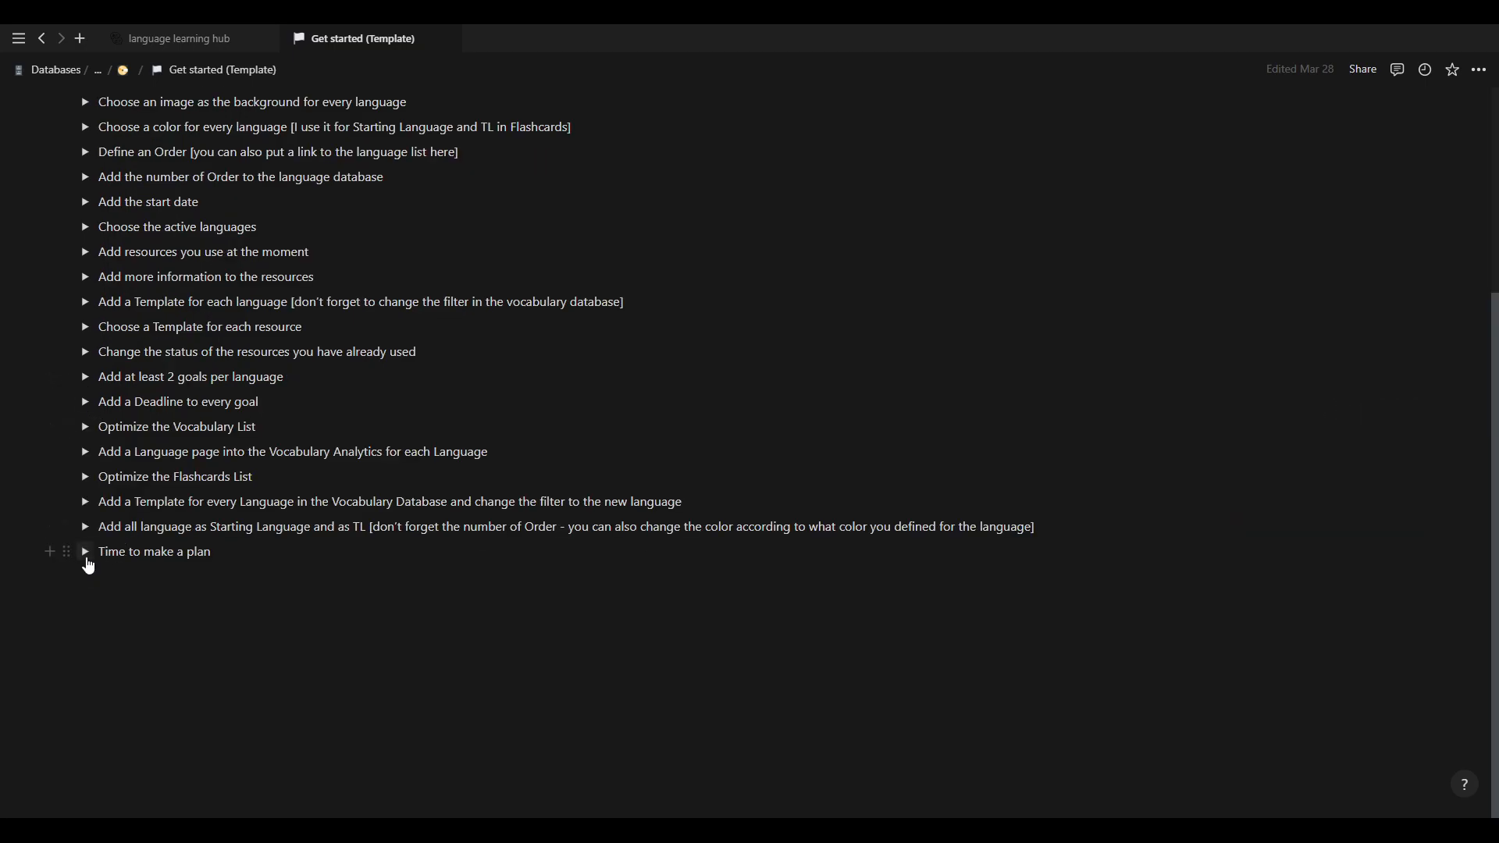
Expand Time to make a plan and its nested Make a weekly actionplan toggles, review the synced weekly plan, and collapse that plan.
left_click(85, 553)
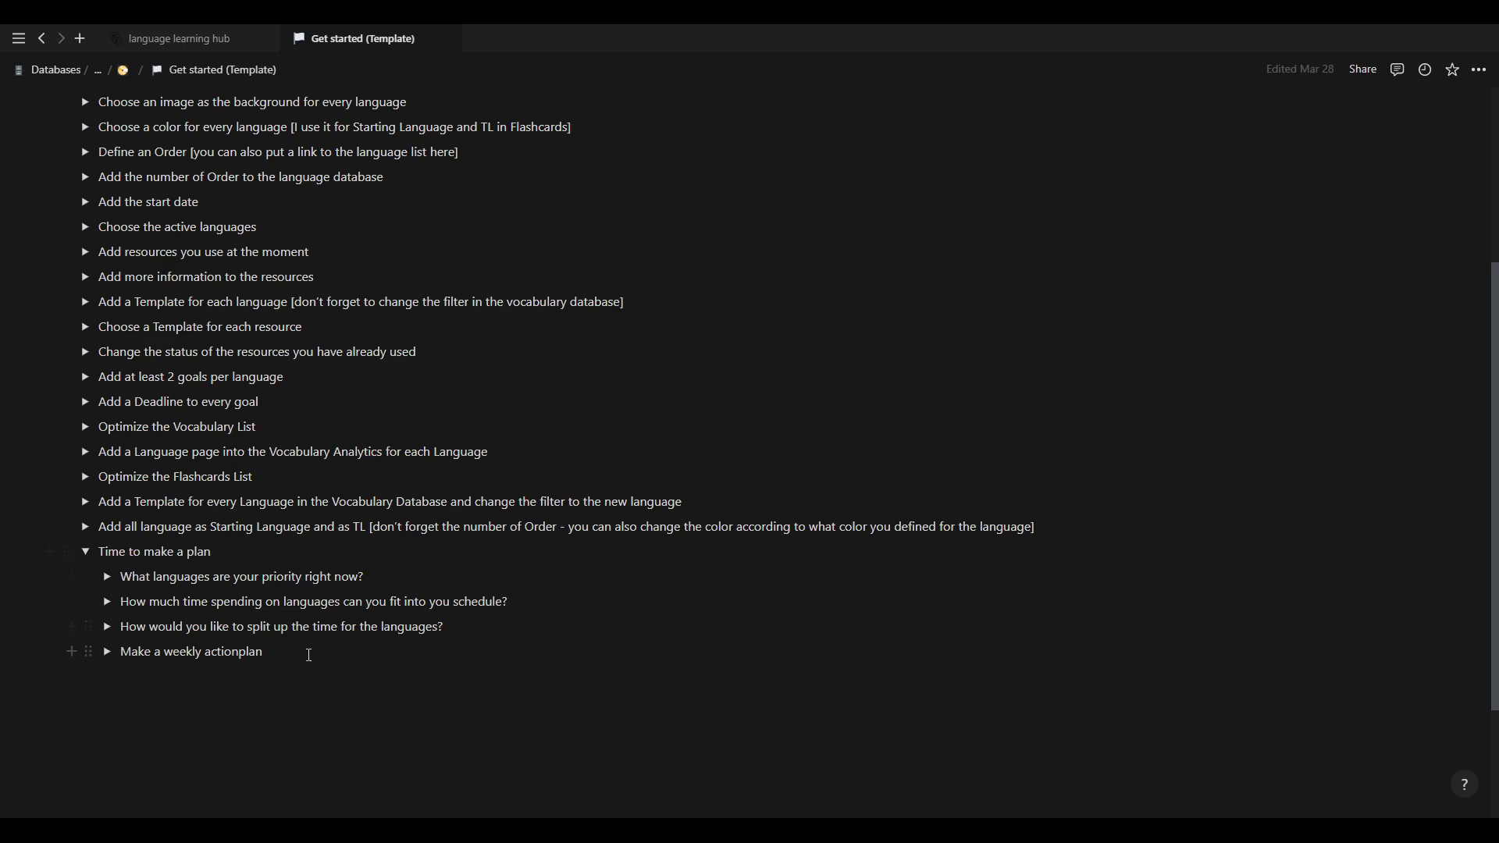
scroll(304, 572, "down", 2)
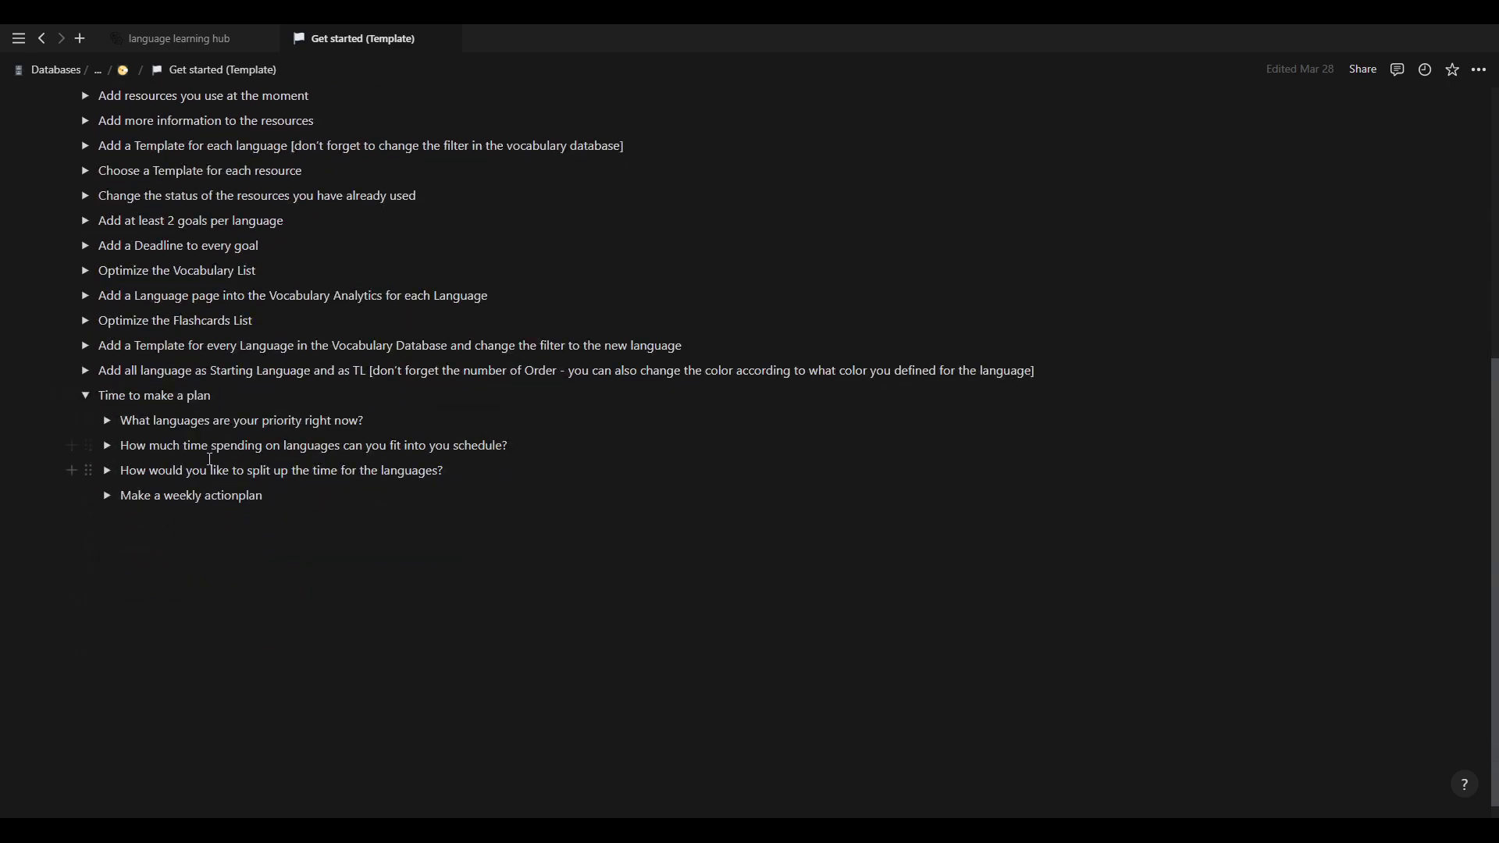
left_click(107, 421)
left_click(107, 421)
left_click(106, 496)
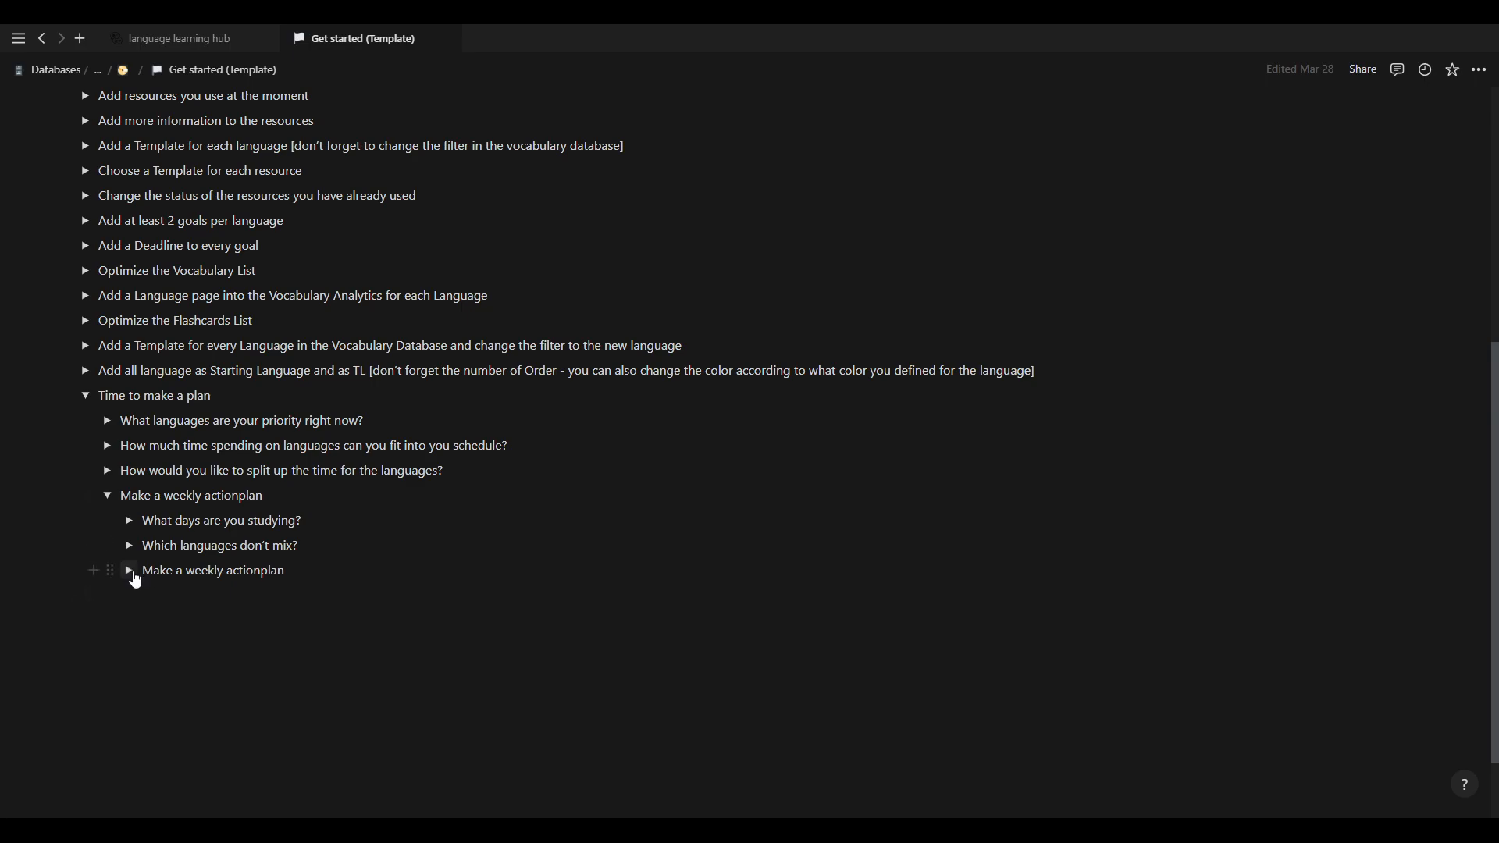
left_click(129, 570)
left_click(150, 599)
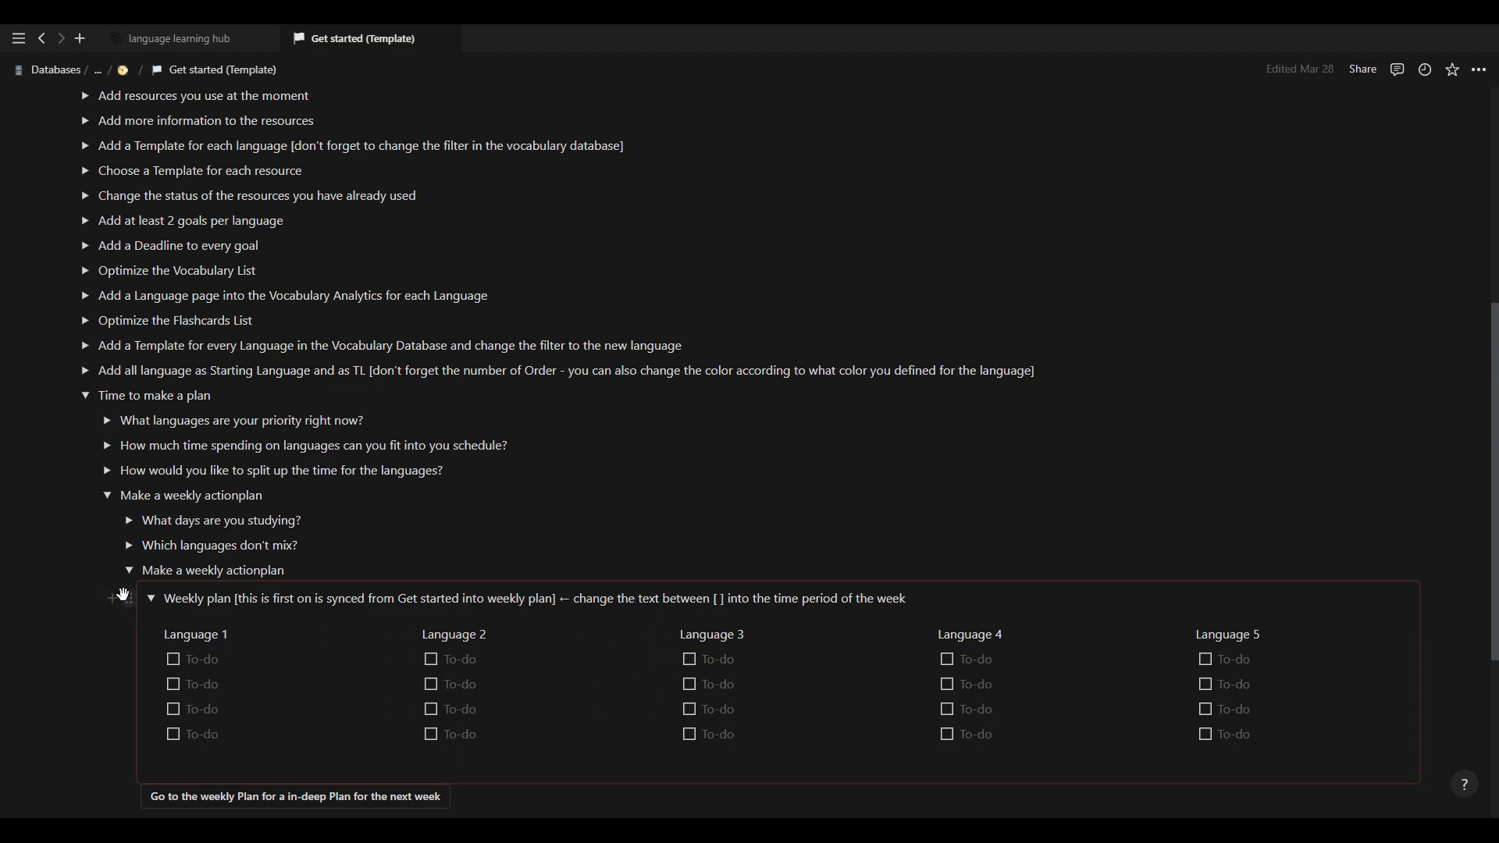
left_click(152, 599)
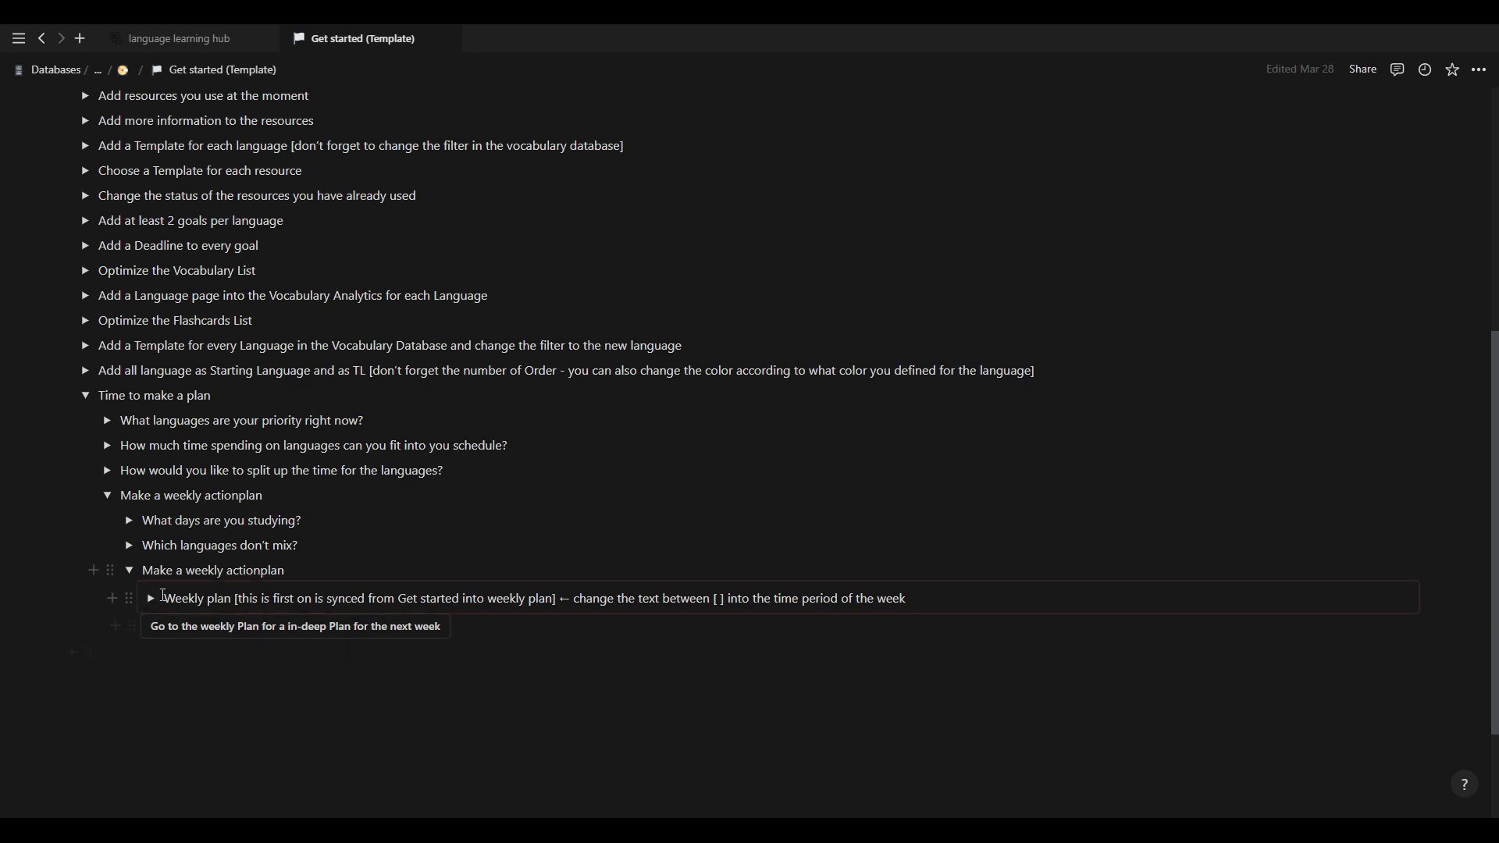
Open the in-depth weekly plan page and read the synced weekly plan heading and the reminder about archiving the plan after the week.
left_click(202, 629)
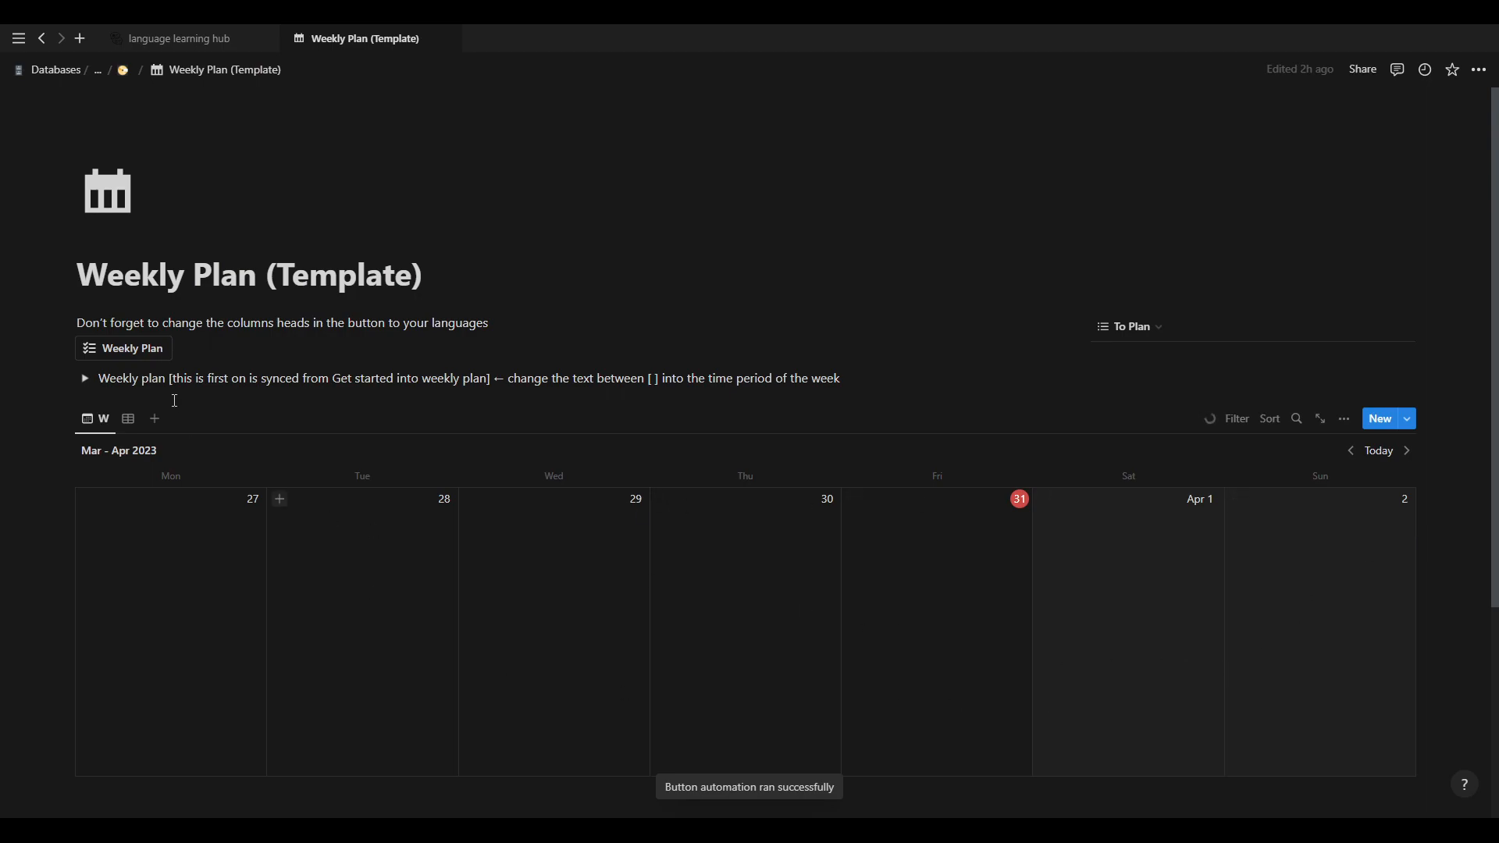
scroll(167, 367, "down", 1)
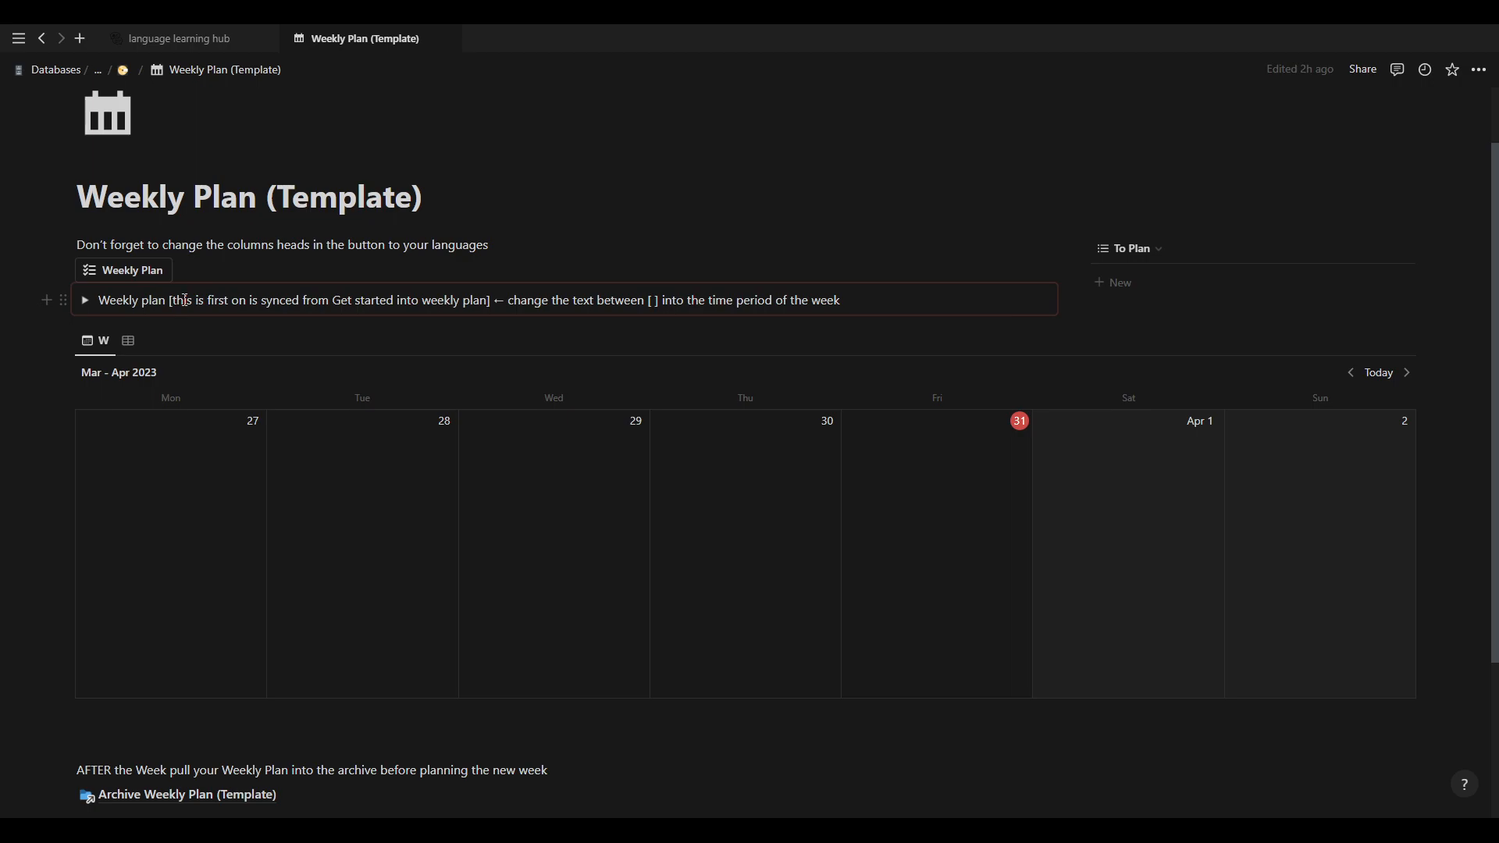
left_click_drag(175, 301, 648, 308)
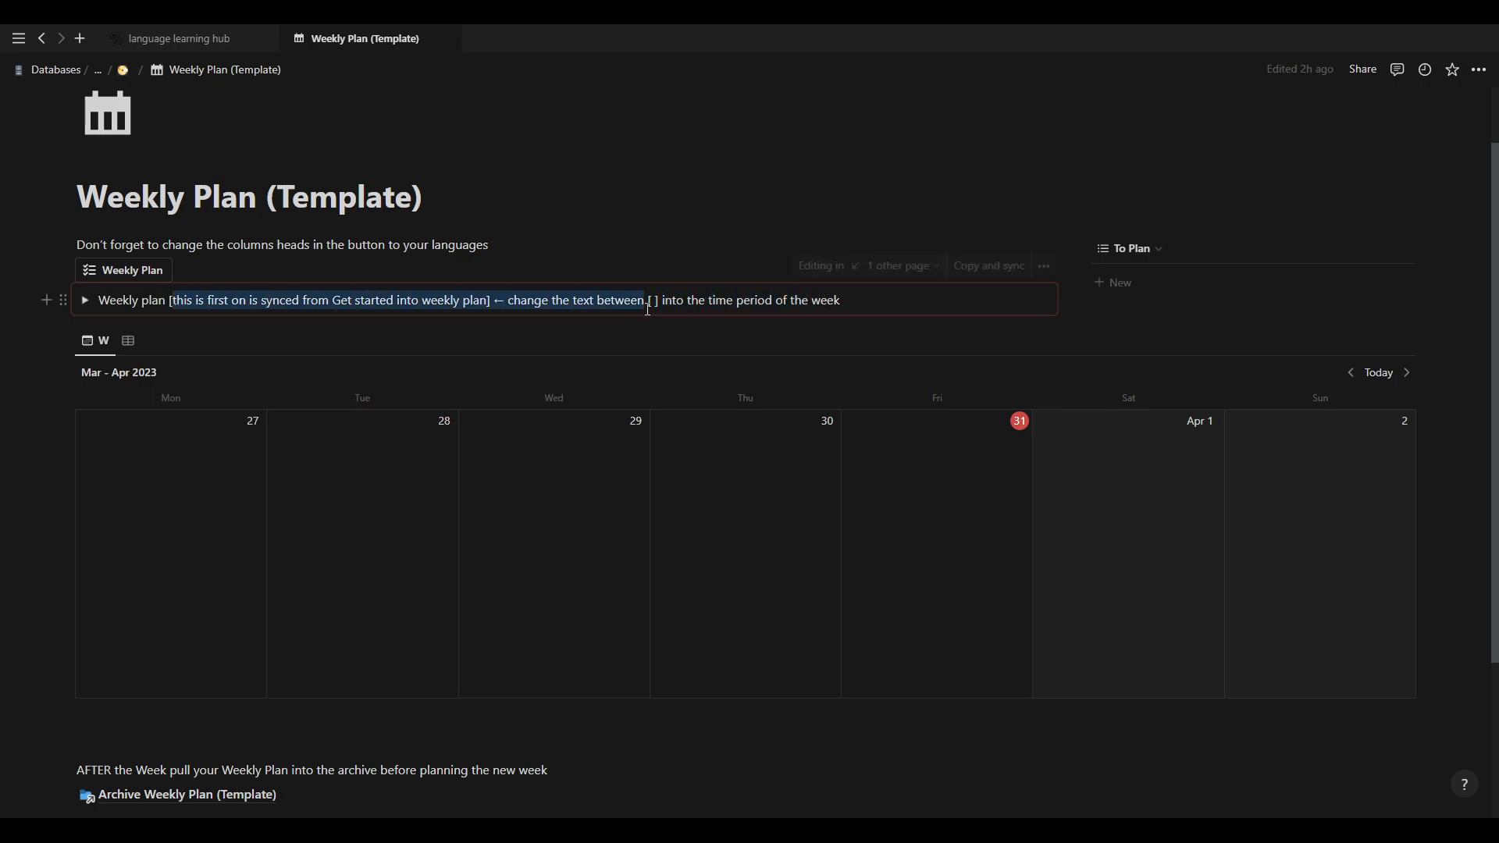
left_click(485, 302)
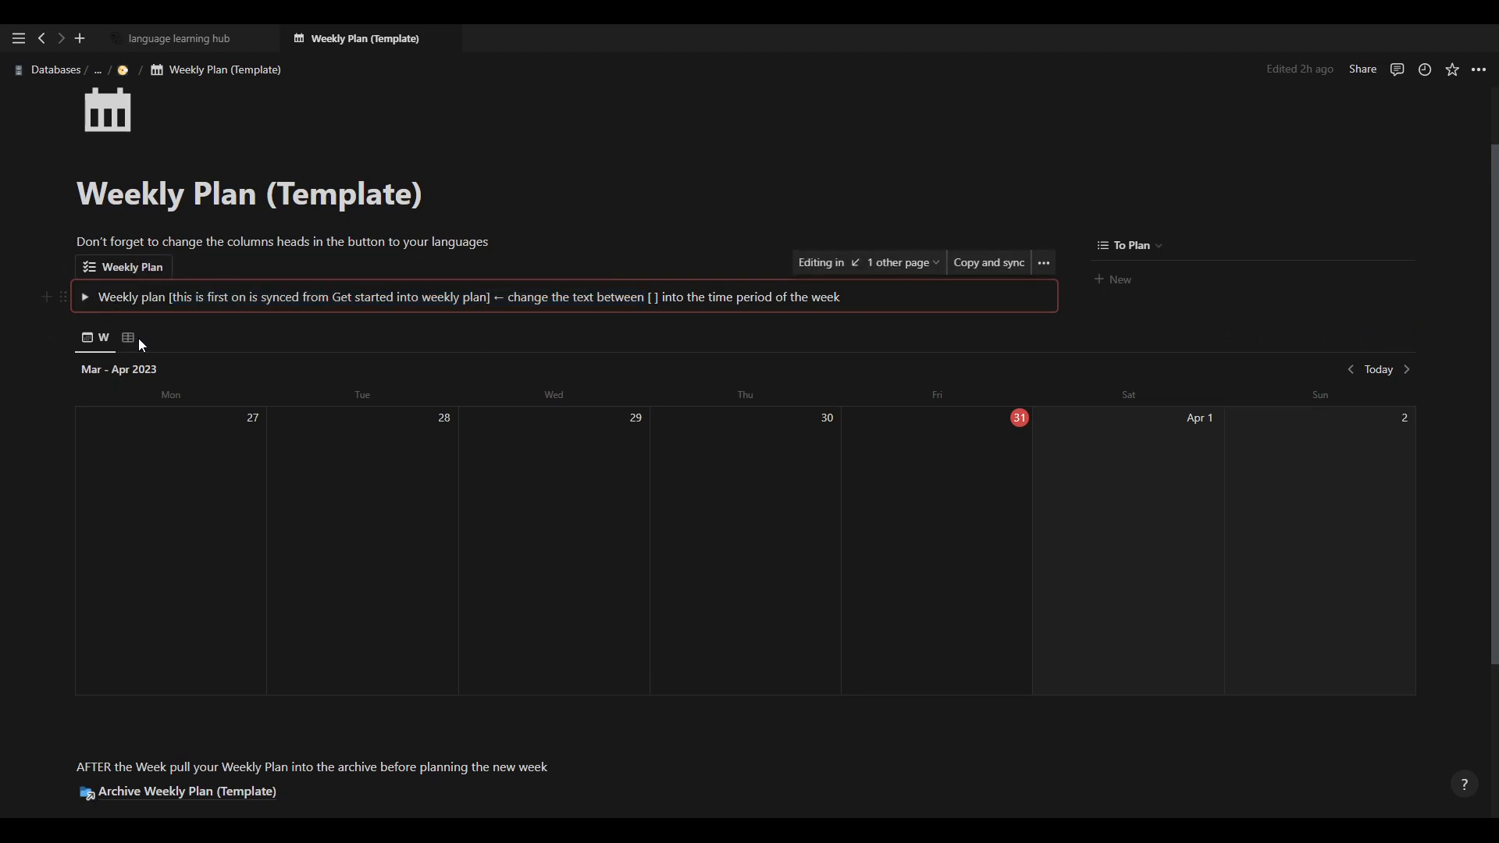
scroll(142, 346, "down", 2)
left_click_drag(147, 615, 585, 610)
left_click(585, 610)
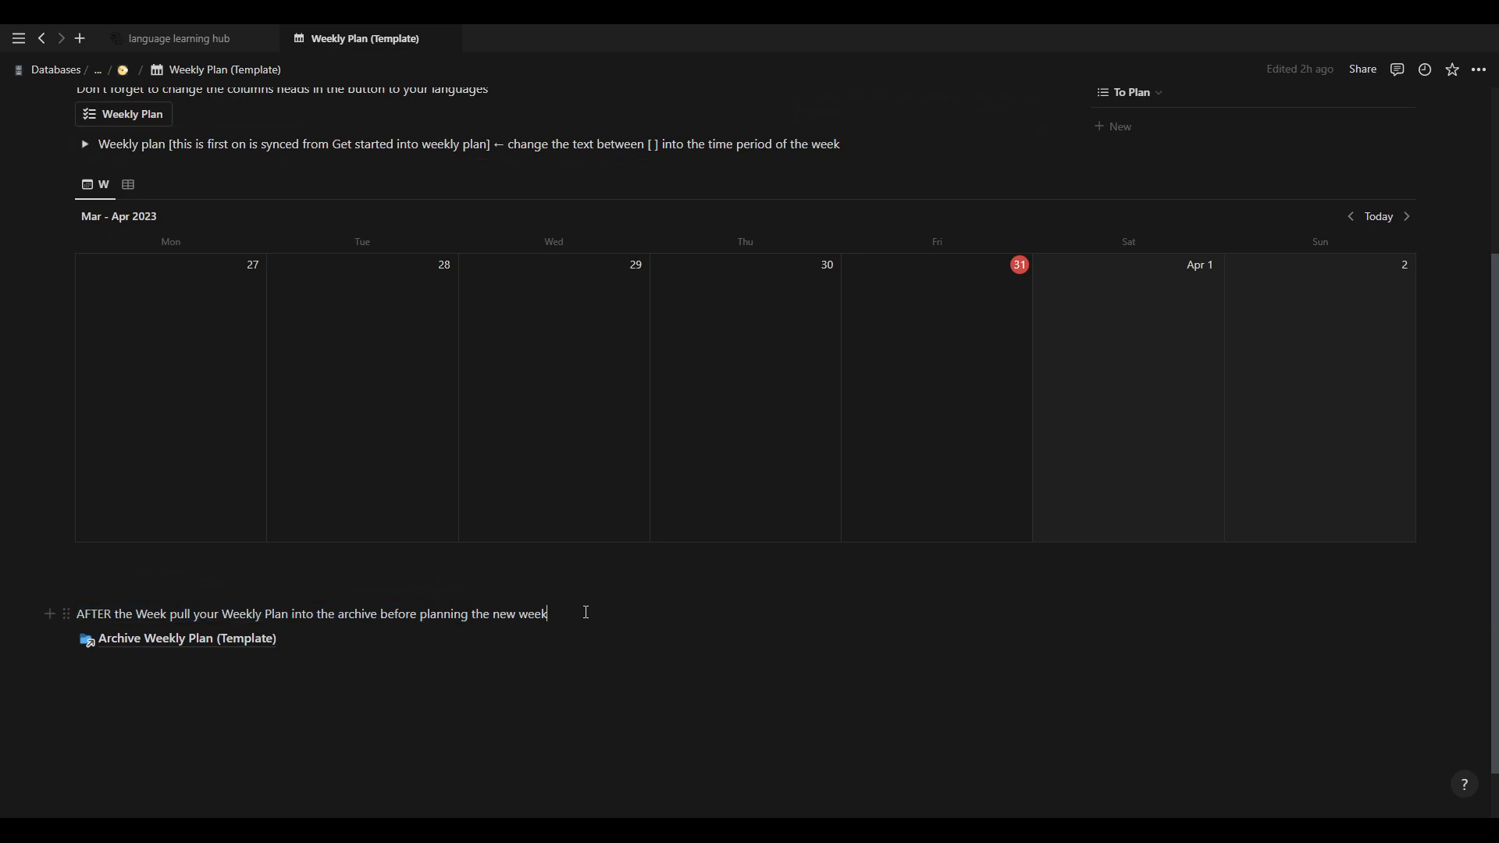
scroll(586, 612, "up", 2)
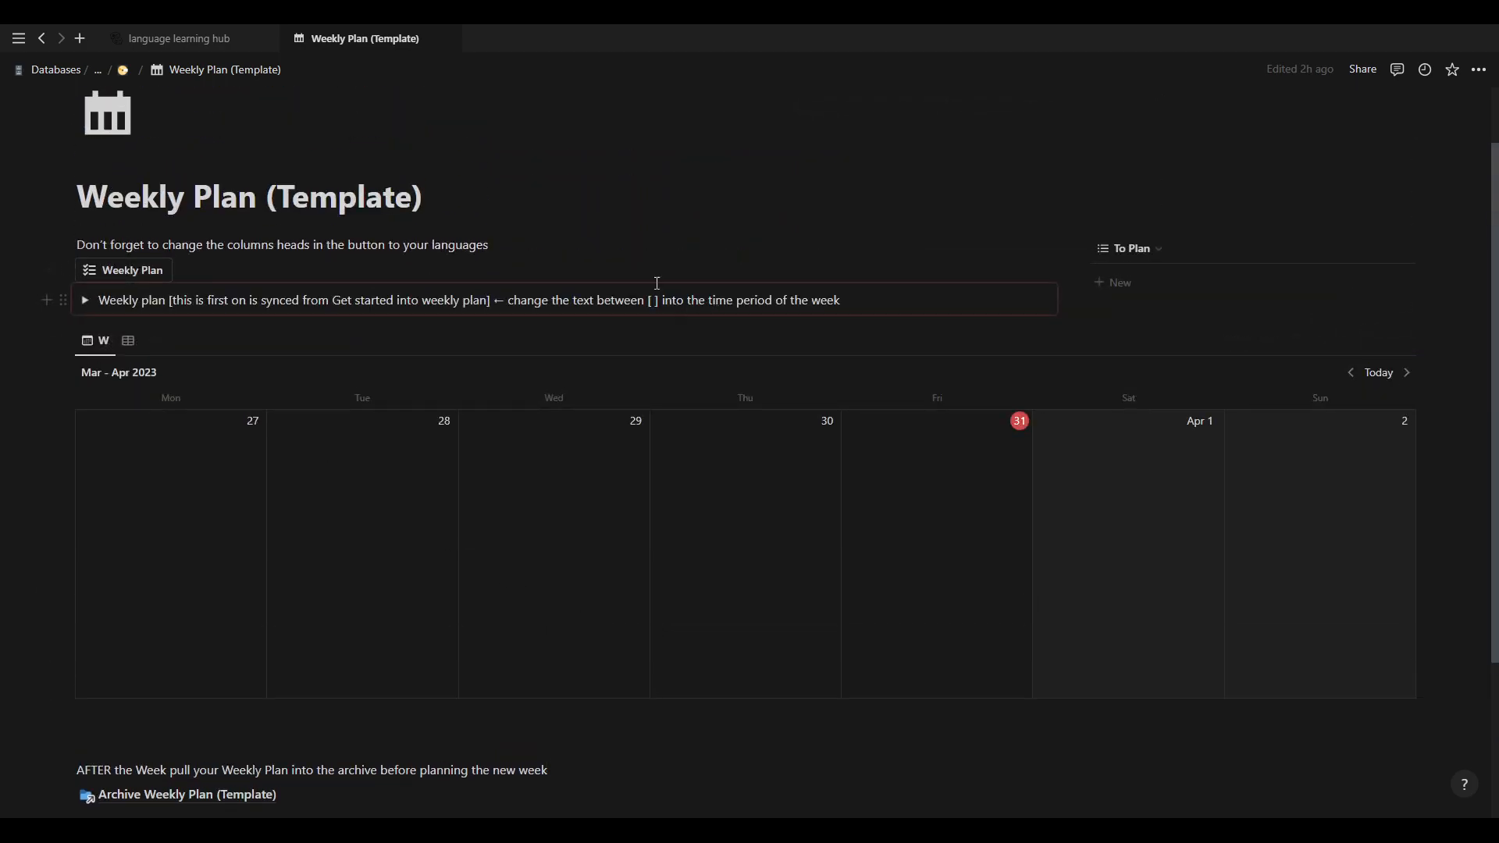
Read the reminder about changing the column heads, inspect the blocks inserted by the Weekly Plan button, and close its settings.
left_click(602, 251)
scroll(533, 331, "up", 1)
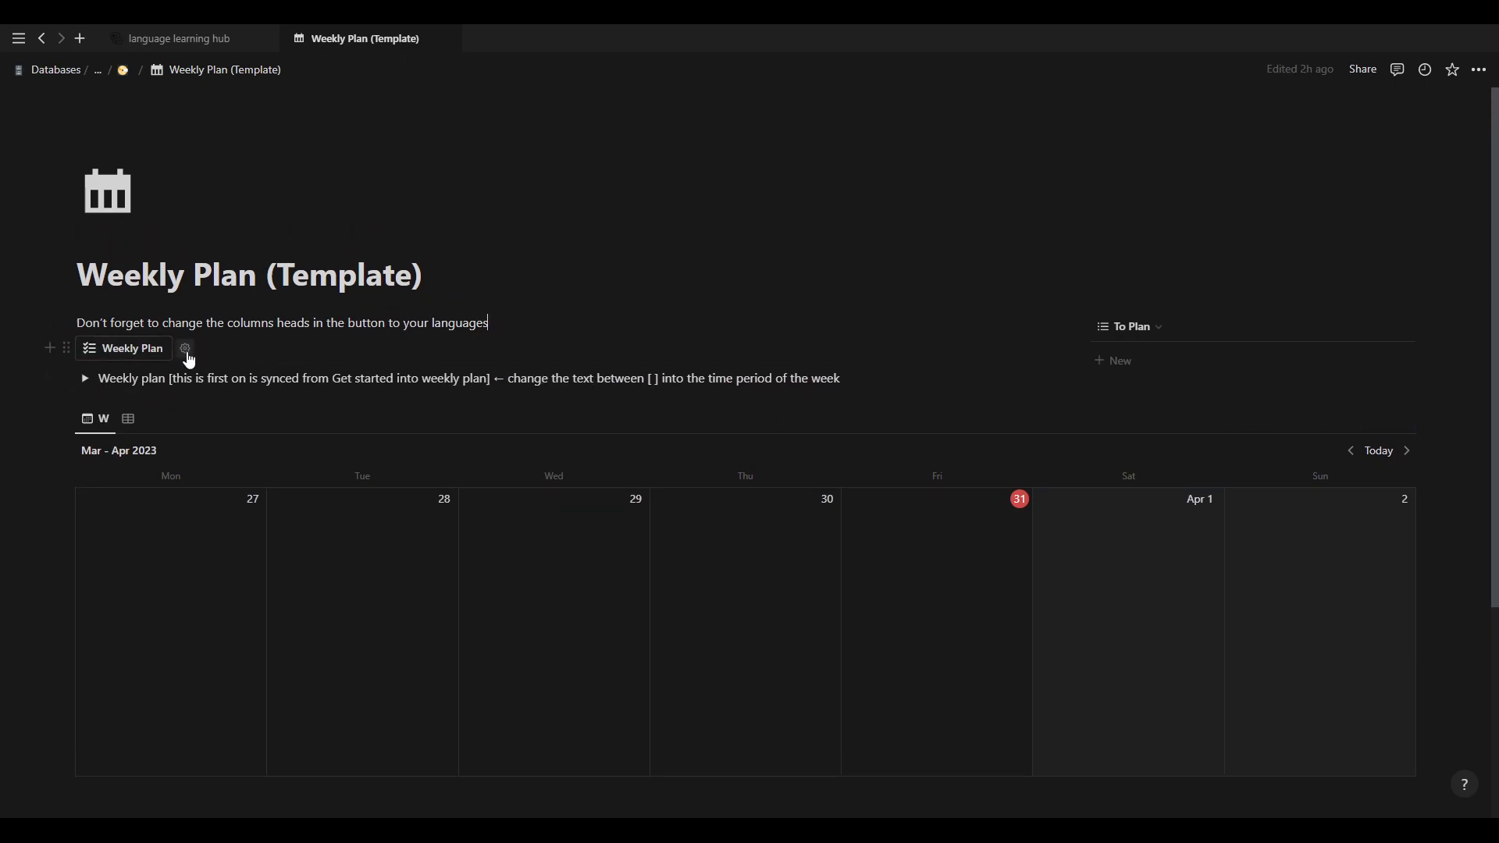
left_click(187, 351)
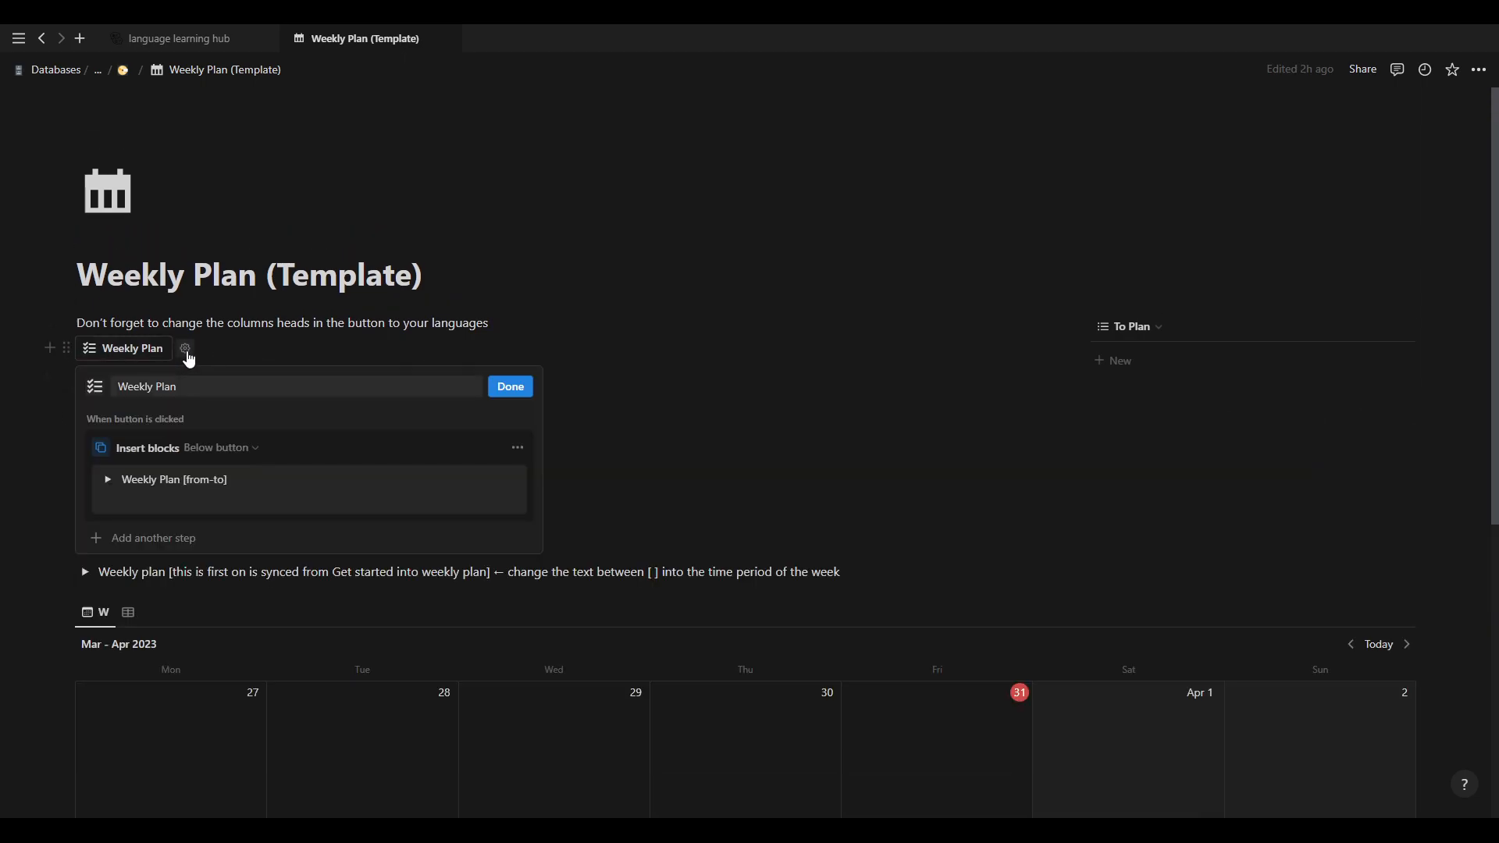
left_click(108, 480)
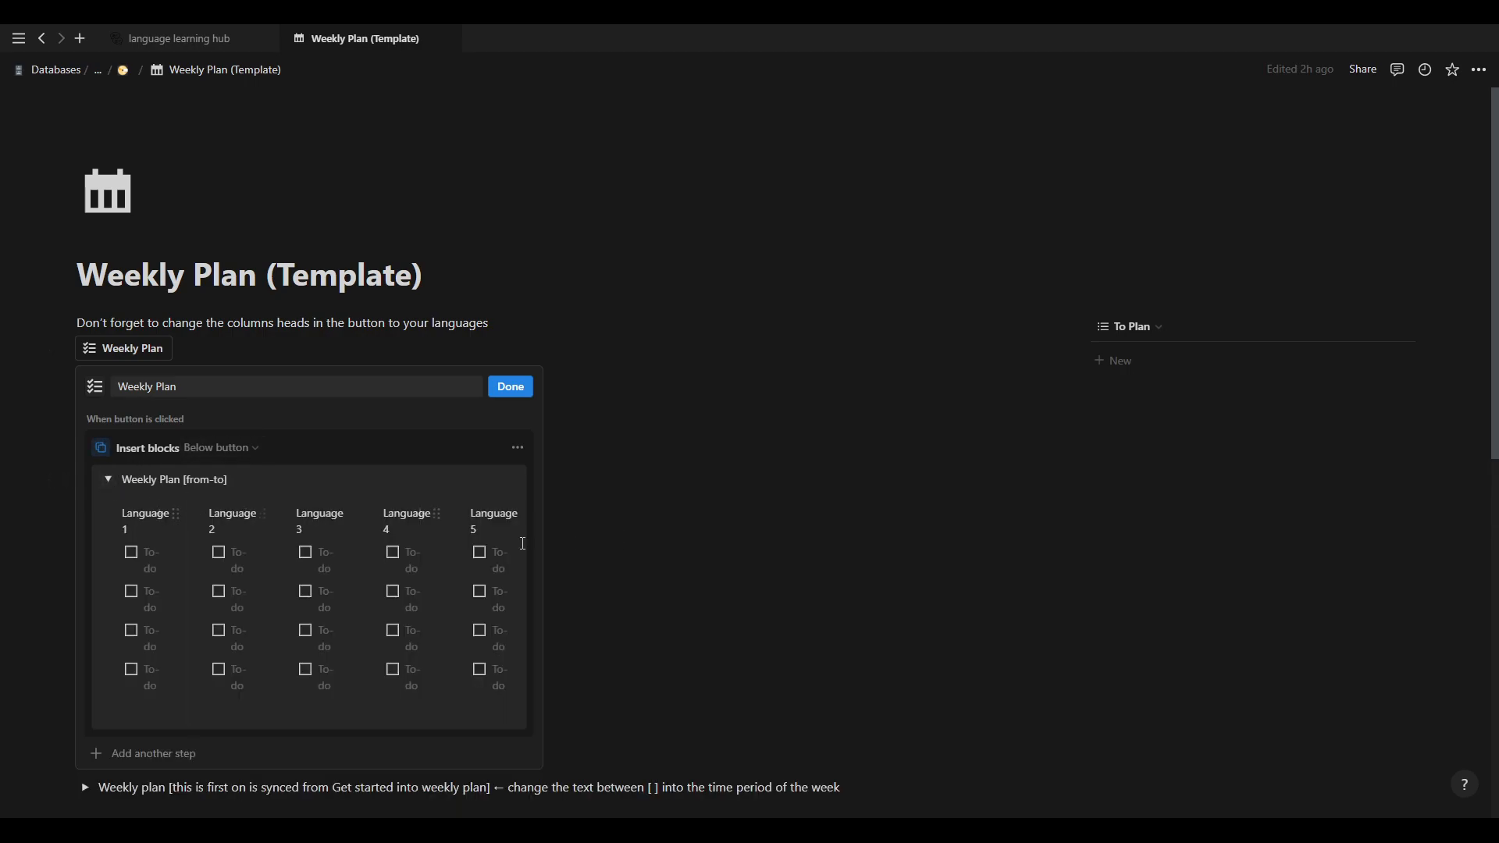
left_click(109, 482)
left_click(511, 387)
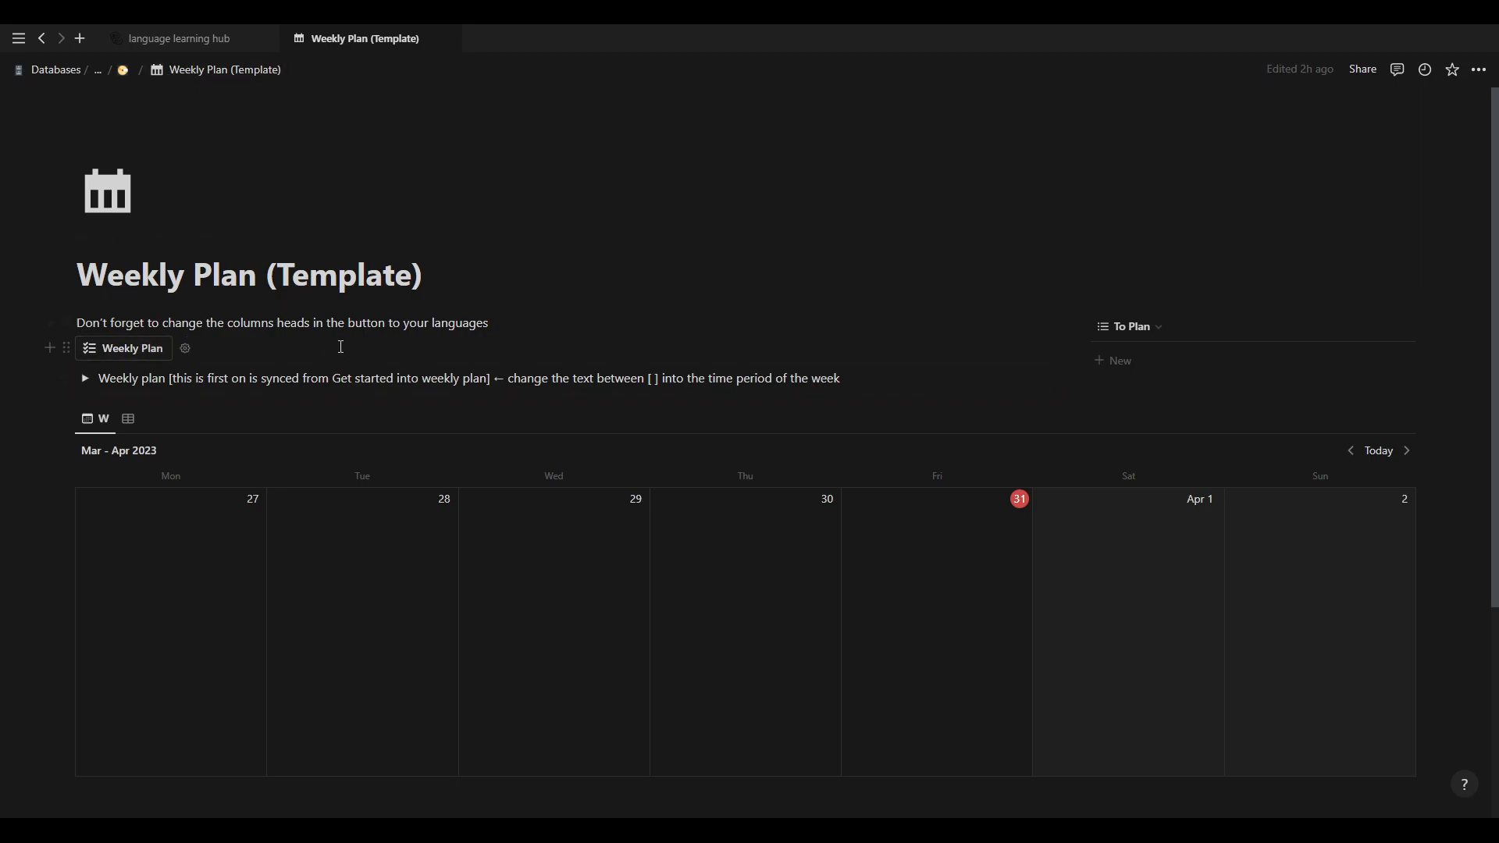
Examine the Language 5 column head in the Weekly Plan button's settings, then compare it with the language columns in the synced weekly plan.
left_click(188, 351)
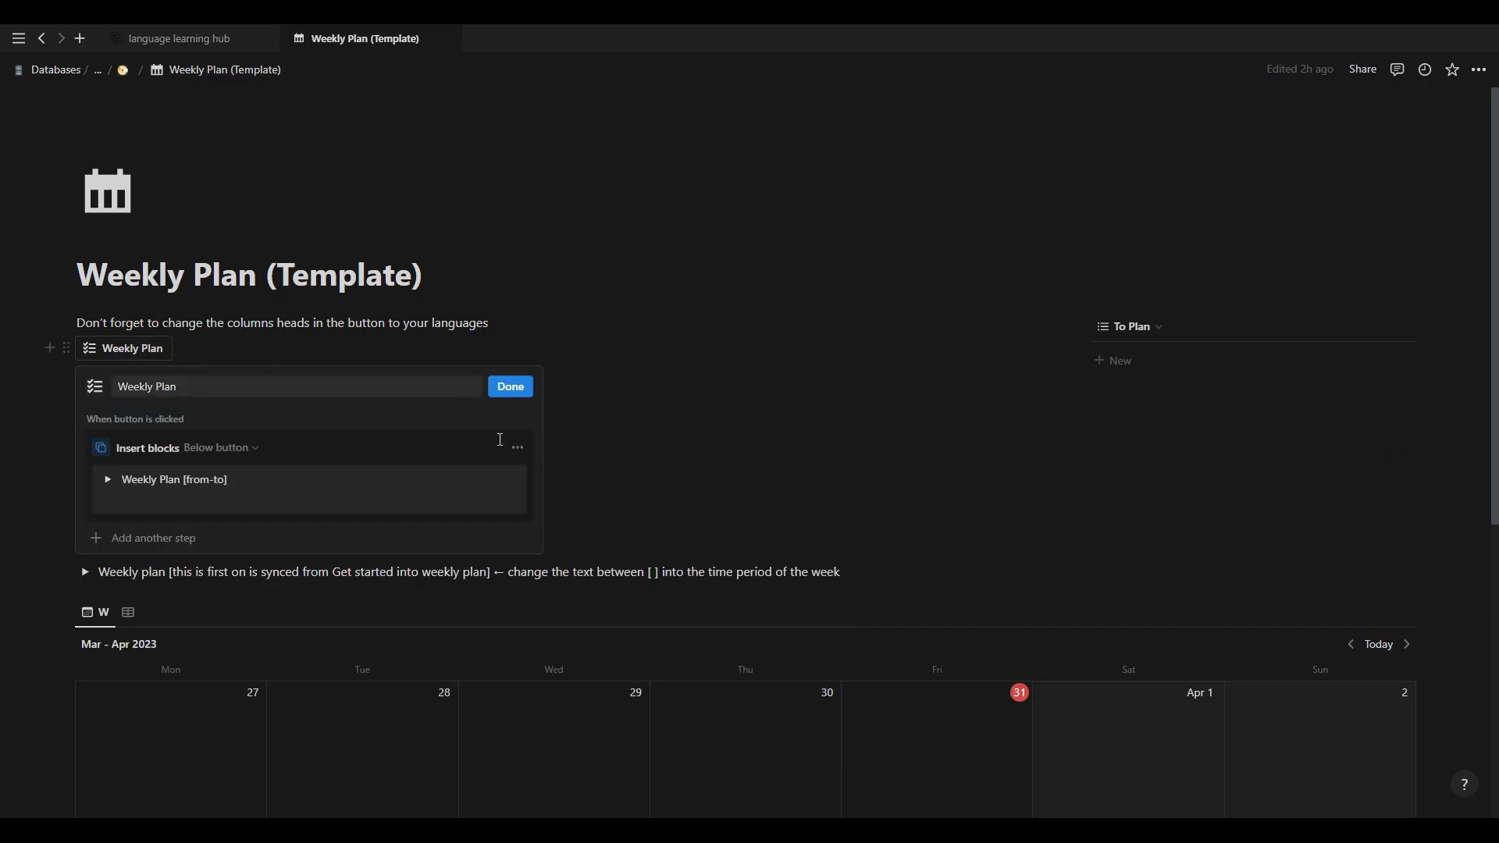
left_click(106, 482)
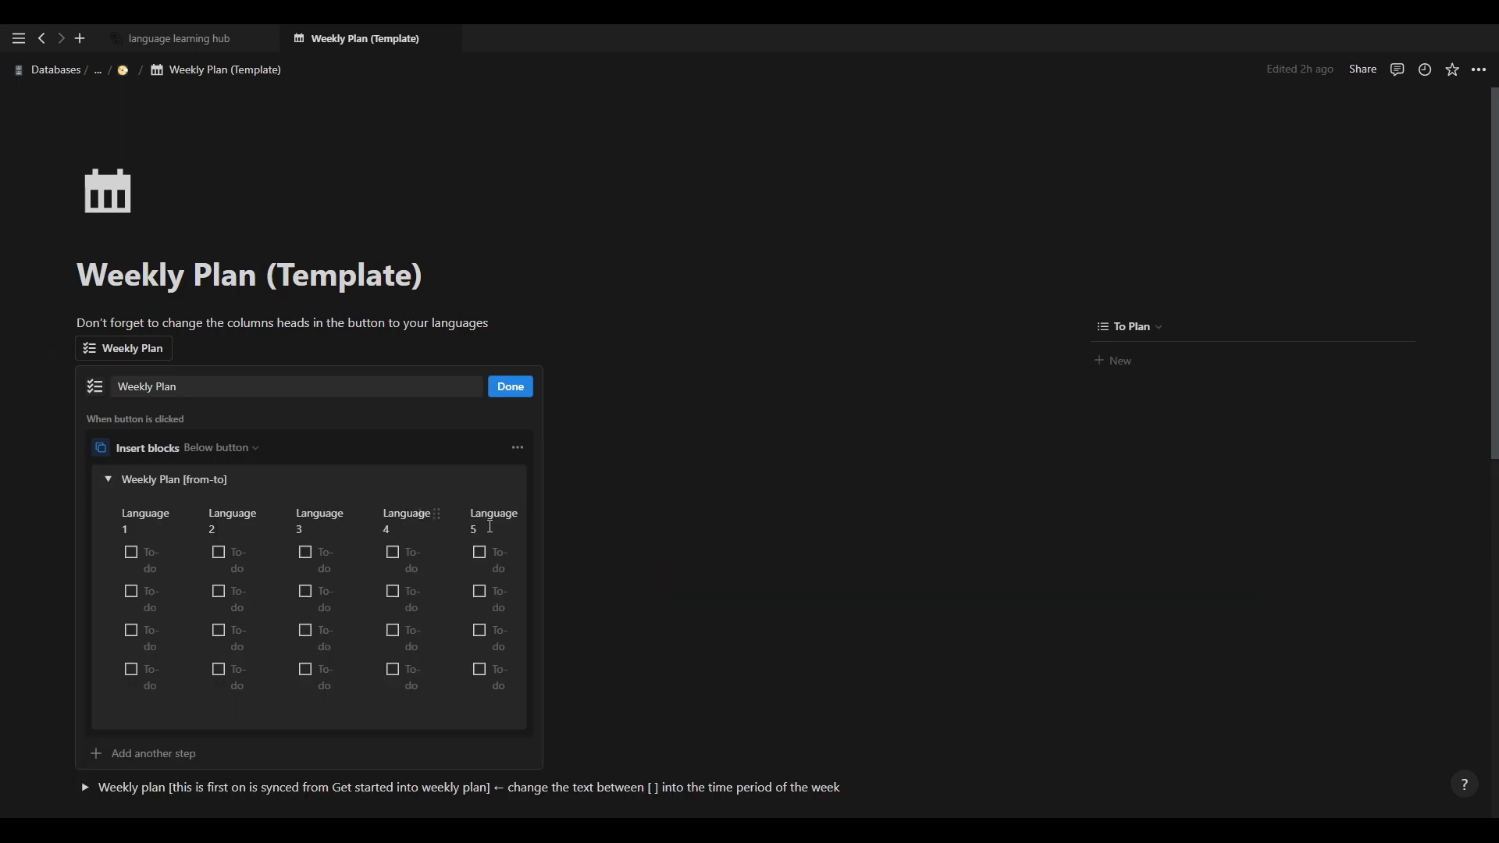
left_click_drag(489, 527, 470, 512)
left_click(487, 526)
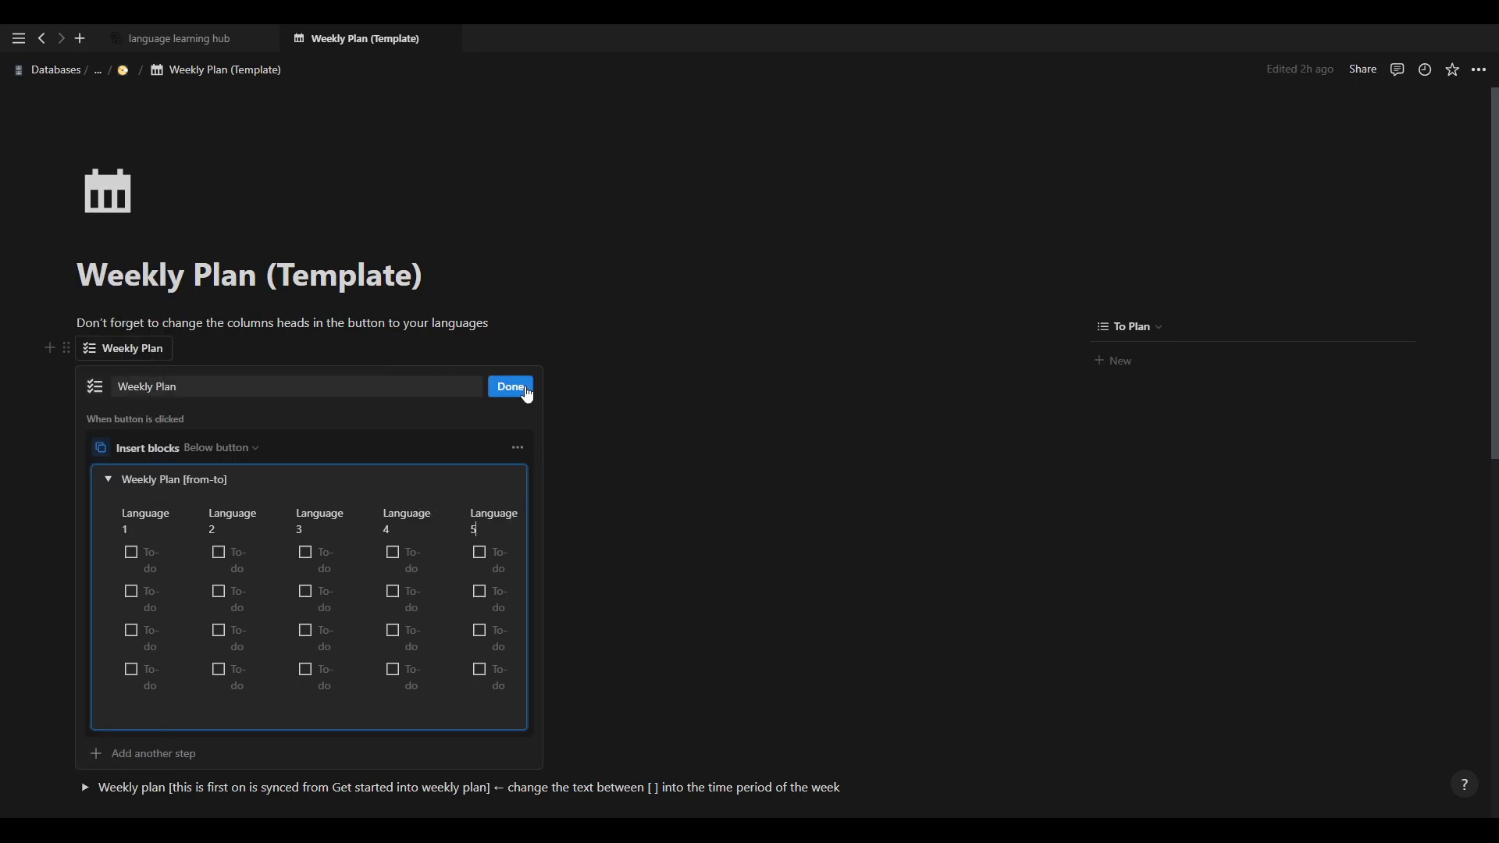
left_click(518, 387)
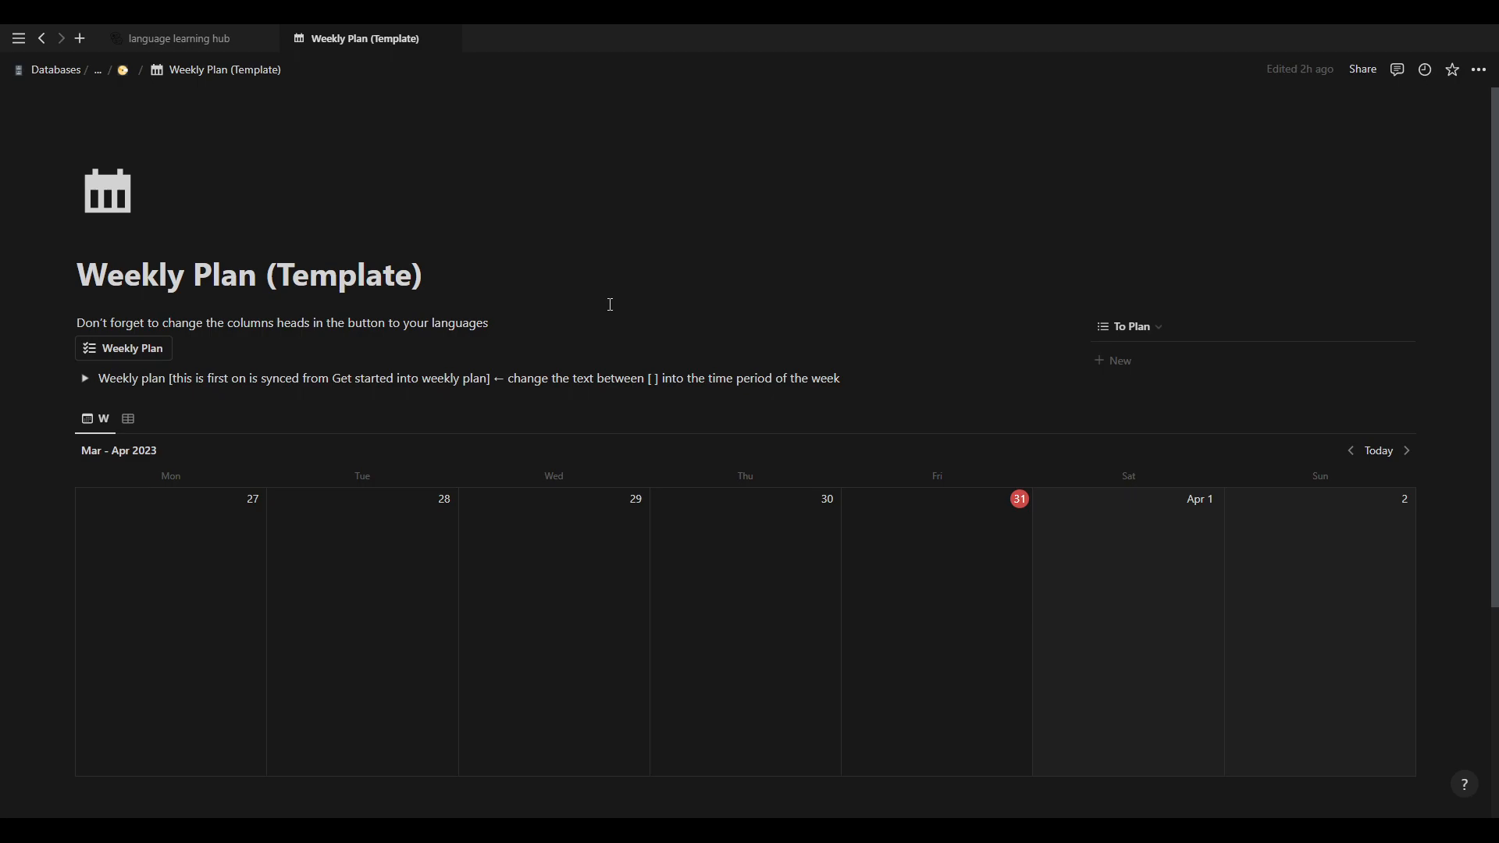
left_click(85, 378)
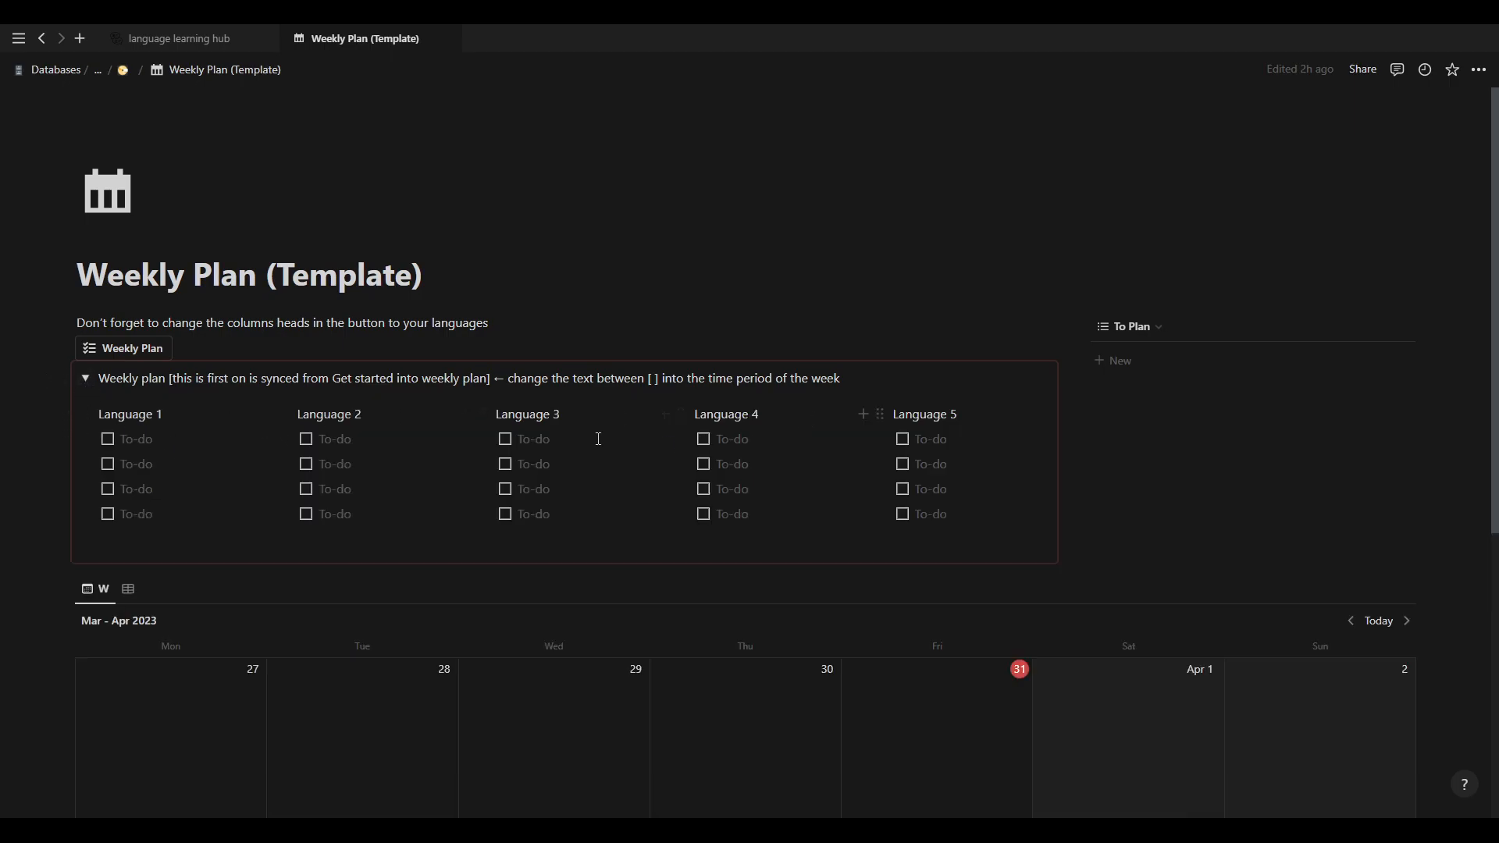
left_click(85, 378)
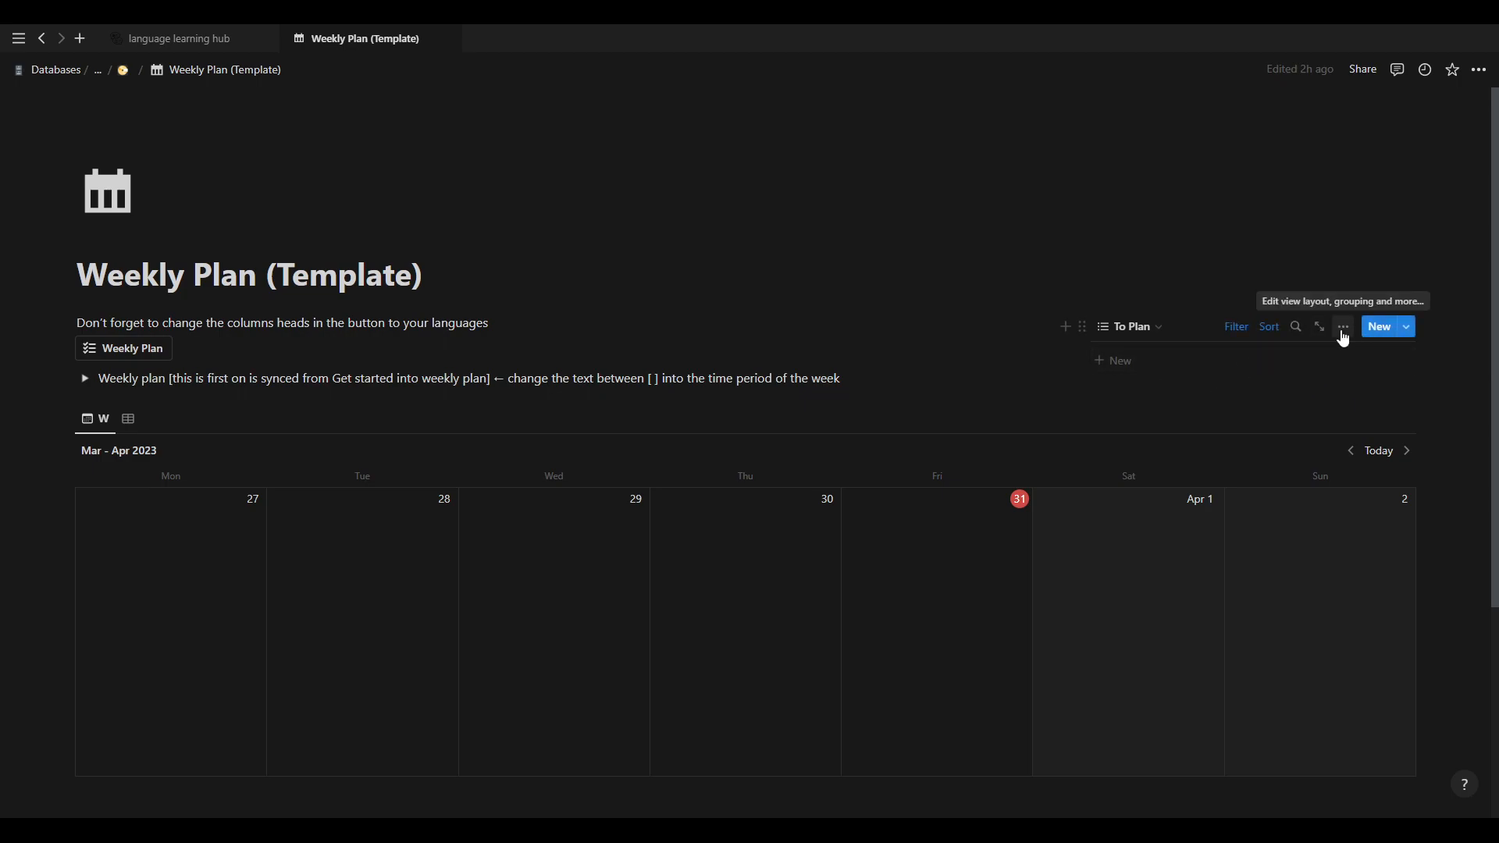
Inspect which properties the To Plan list shows, including Priority and Don't Mix with, and close the view options.
left_click(1342, 332)
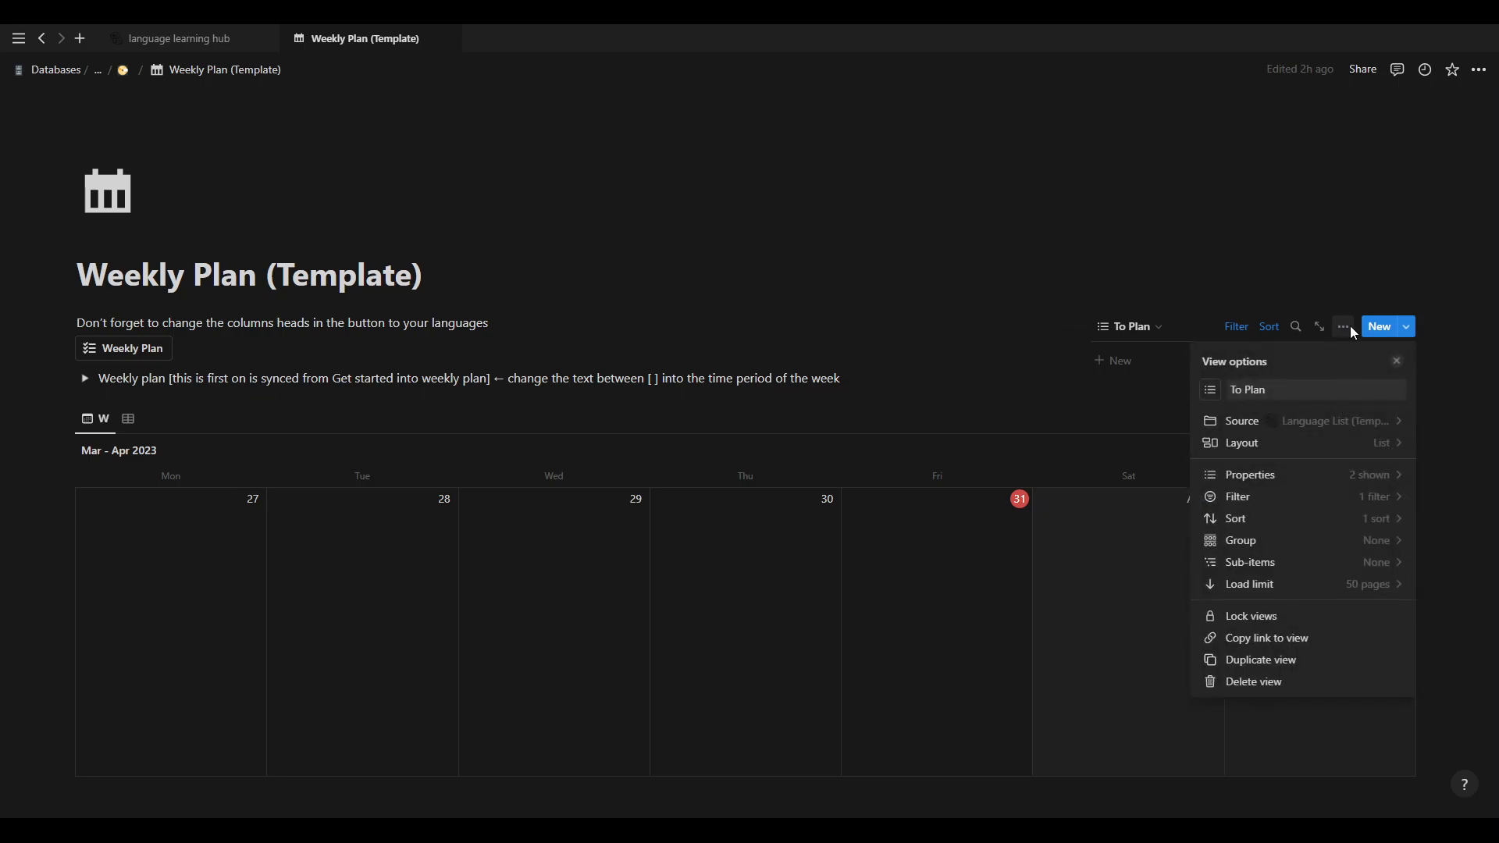
left_click(1342, 327)
left_click(1343, 326)
left_click(1382, 475)
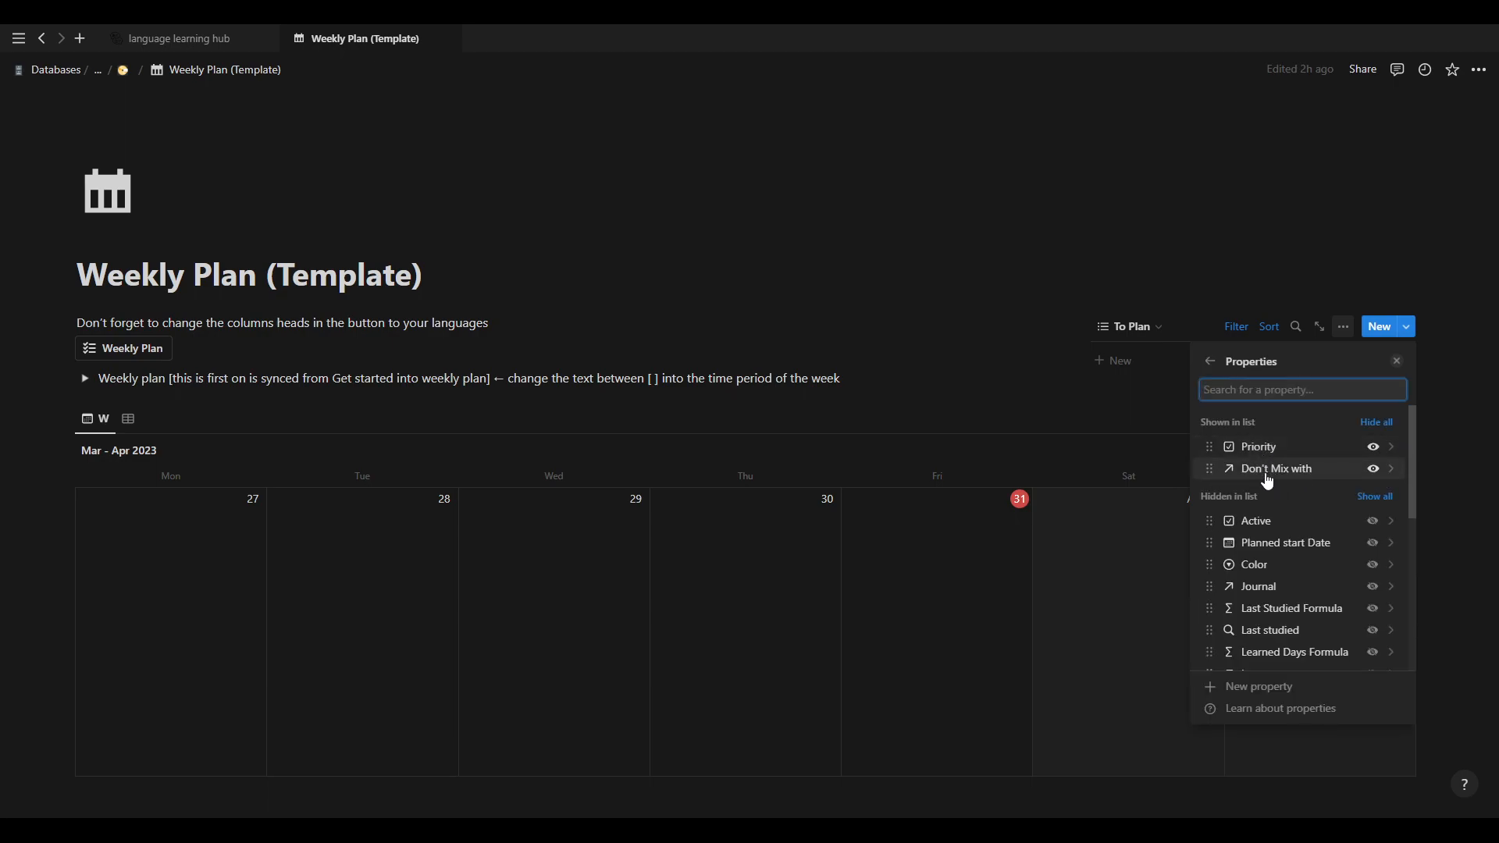
left_click(1397, 361)
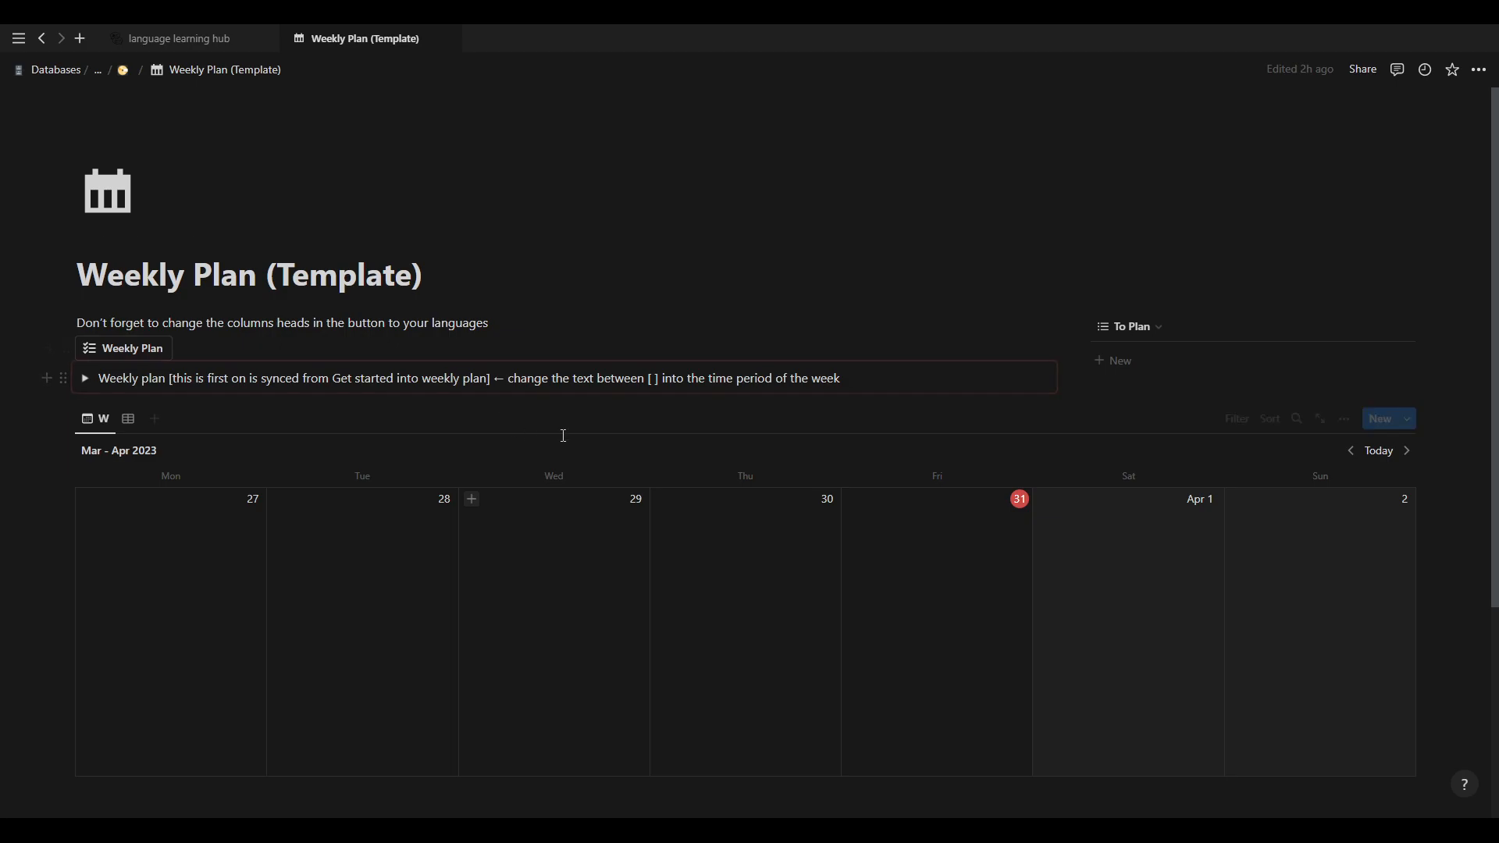
Return to the language learning hub template's main page and look over its navigation, calendar, quick-add and active languages sections.
scroll(562, 437, "down", 4)
scroll(547, 437, "up", 4)
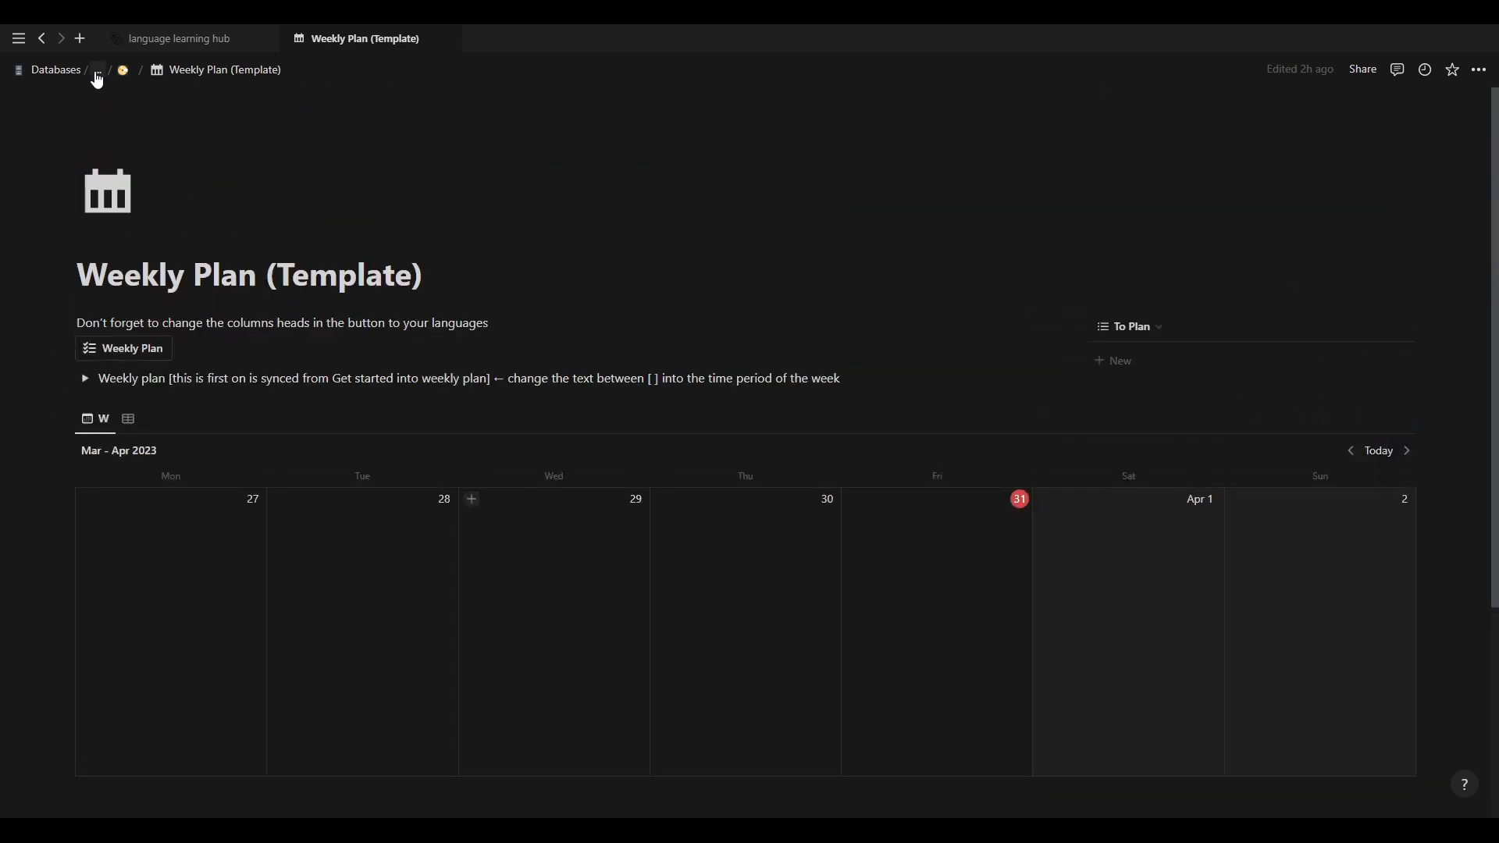
left_click(99, 75)
left_click(125, 99)
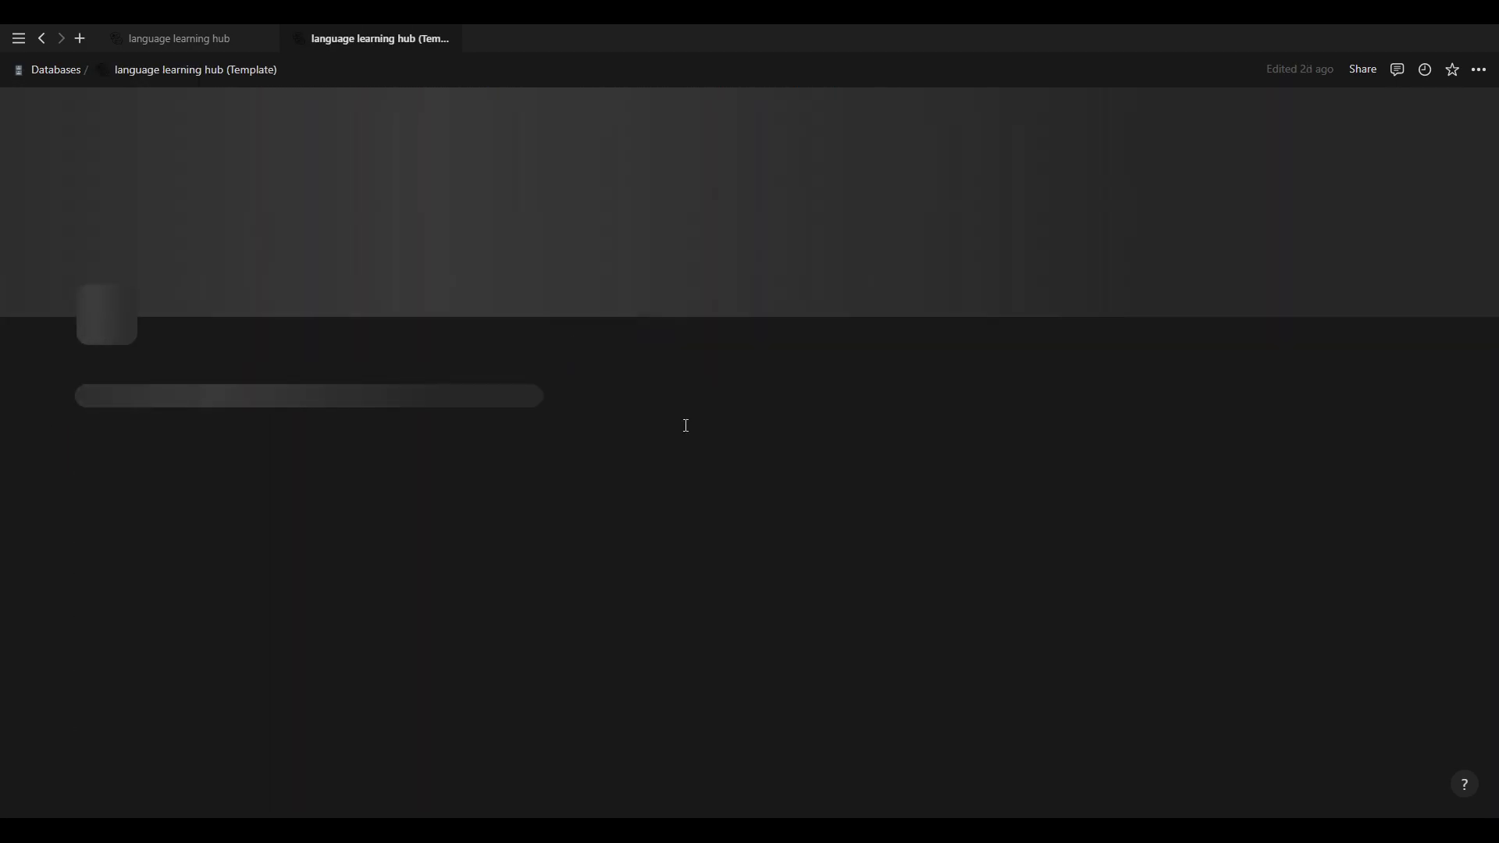
scroll(705, 495, "down", 2)
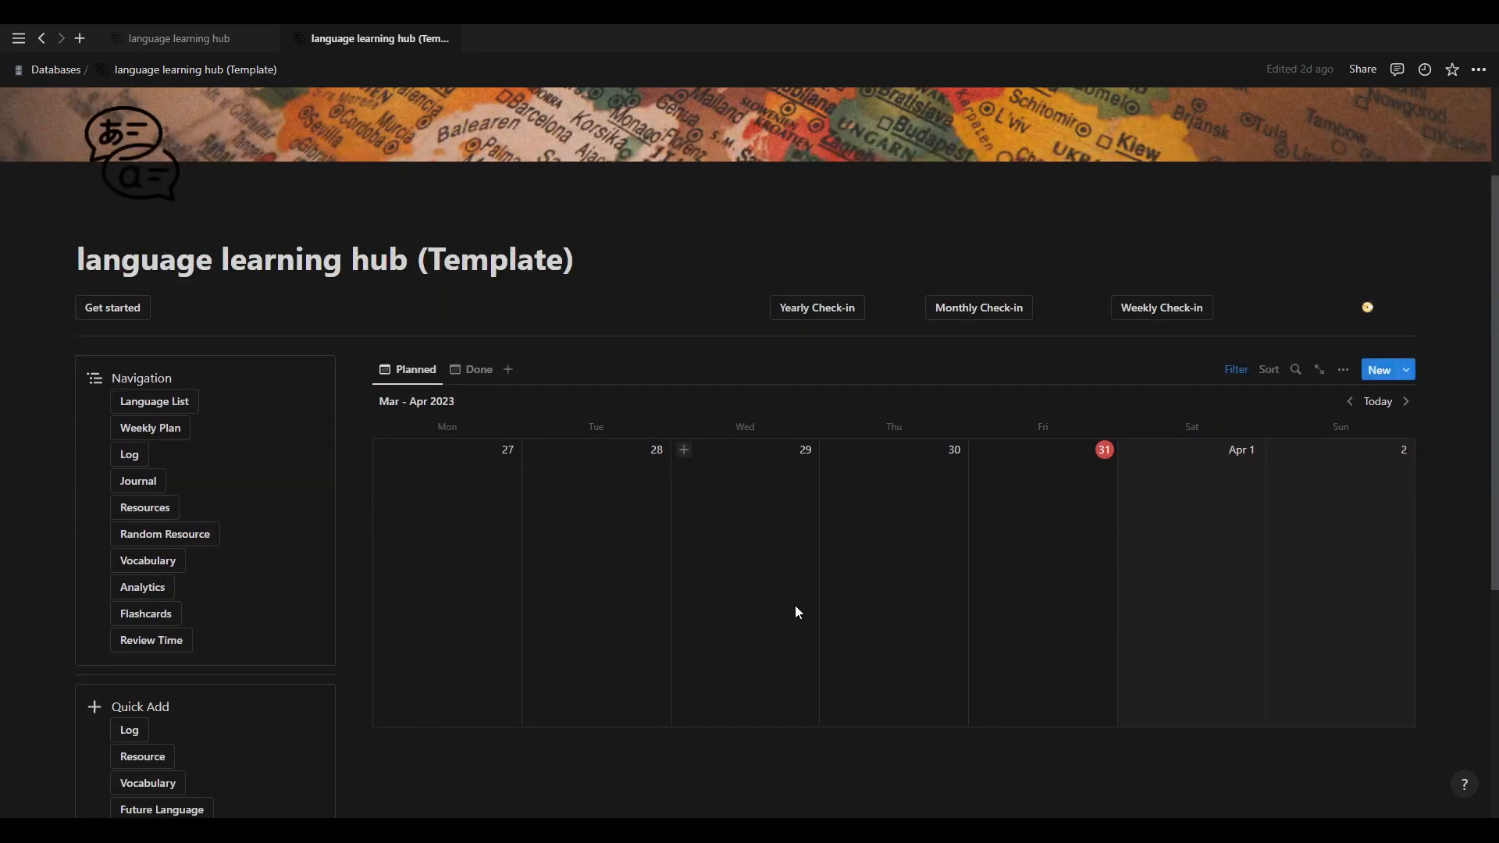
scroll(909, 515, "down", 3)
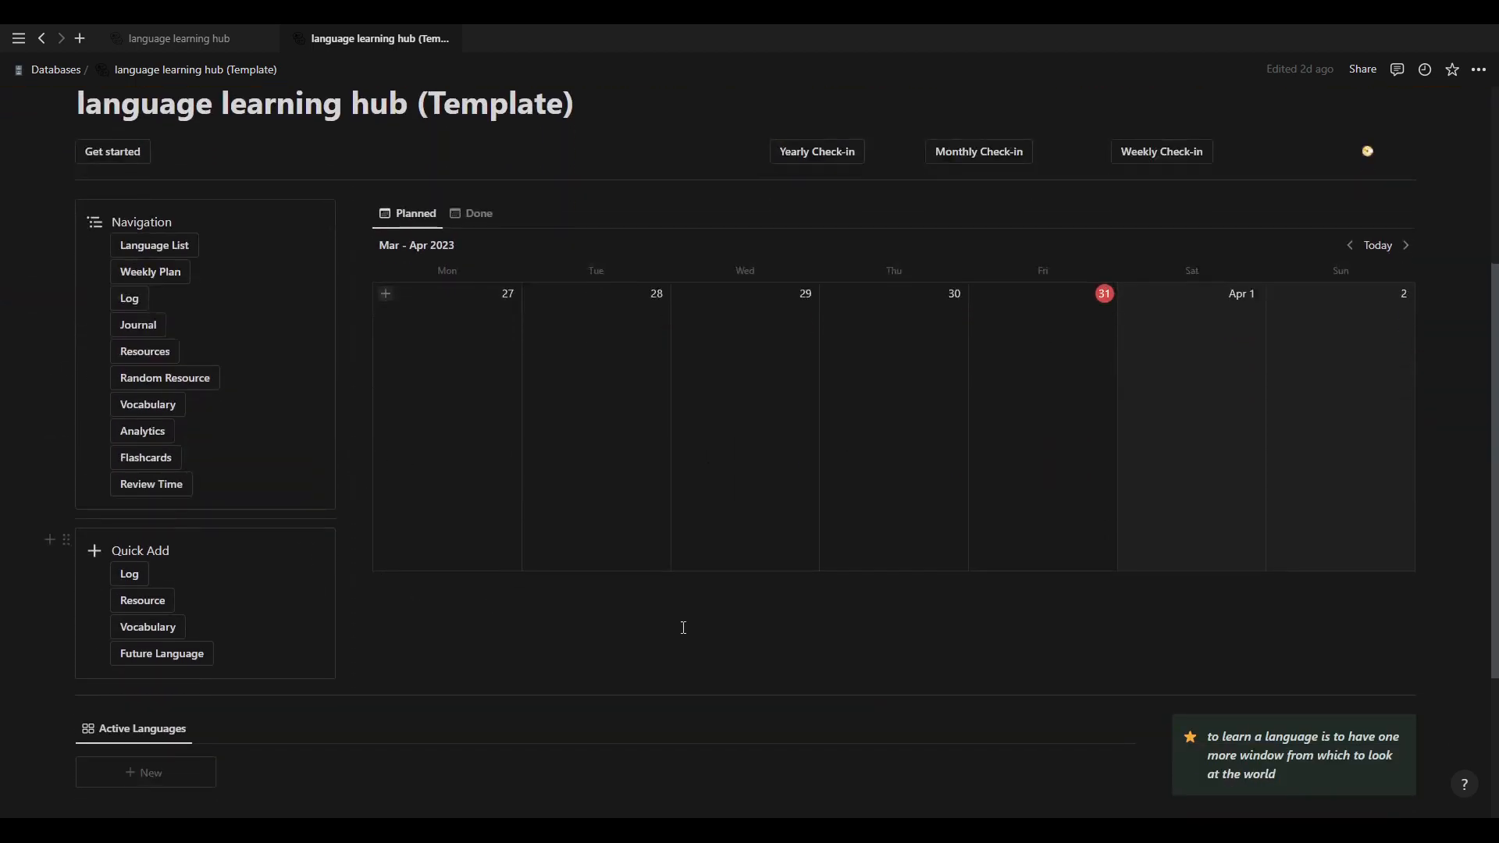
scroll(687, 629, "up", 1)
scroll(765, 632, "down", 1)
scroll(785, 628, "up", 4)
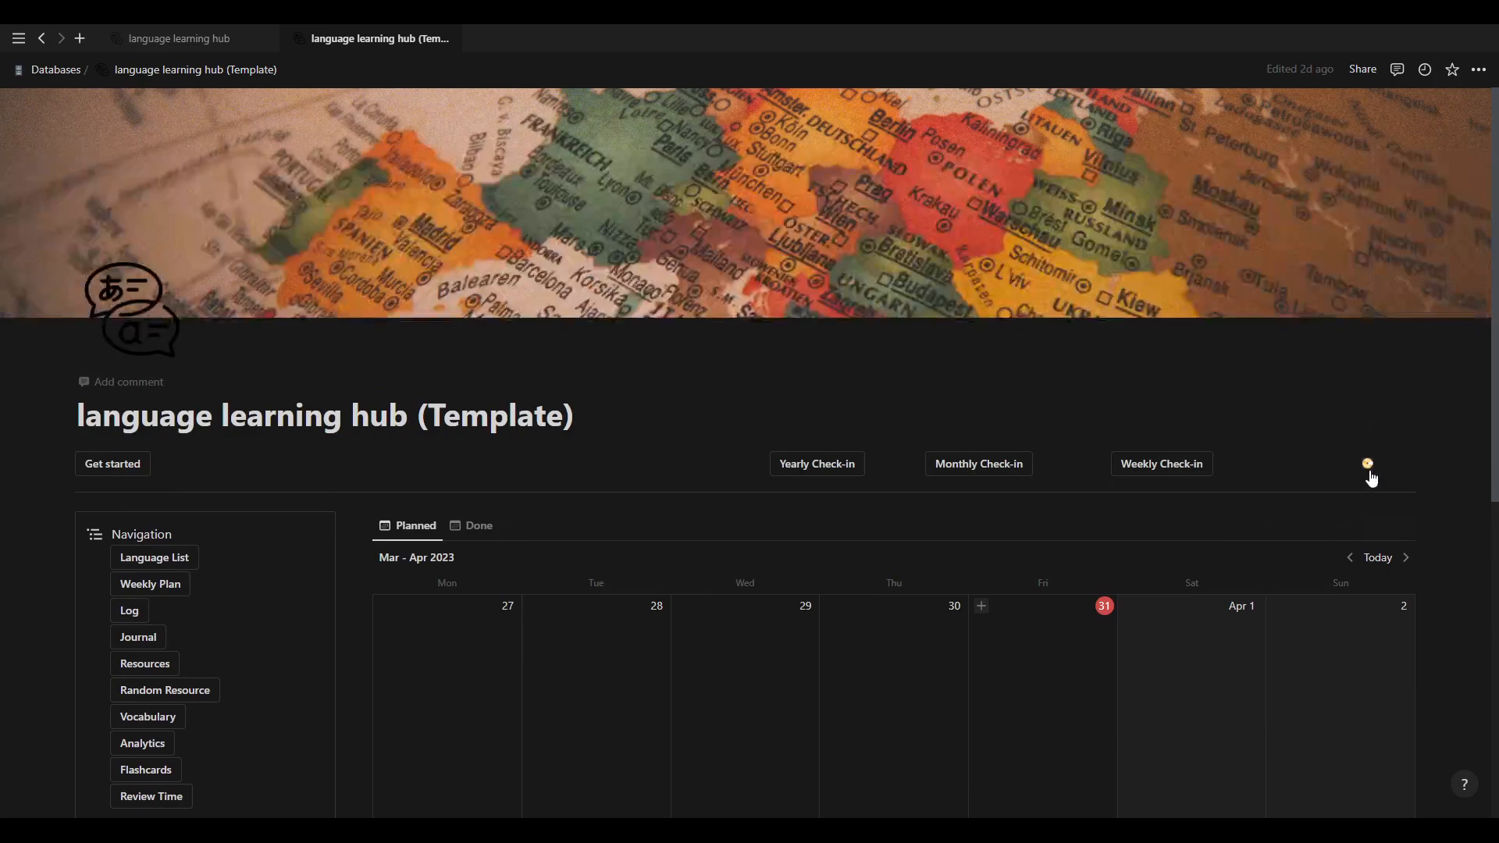
Open the disc-icon subpage of the hub and look over its lists of databases and pages.
left_click(1372, 469)
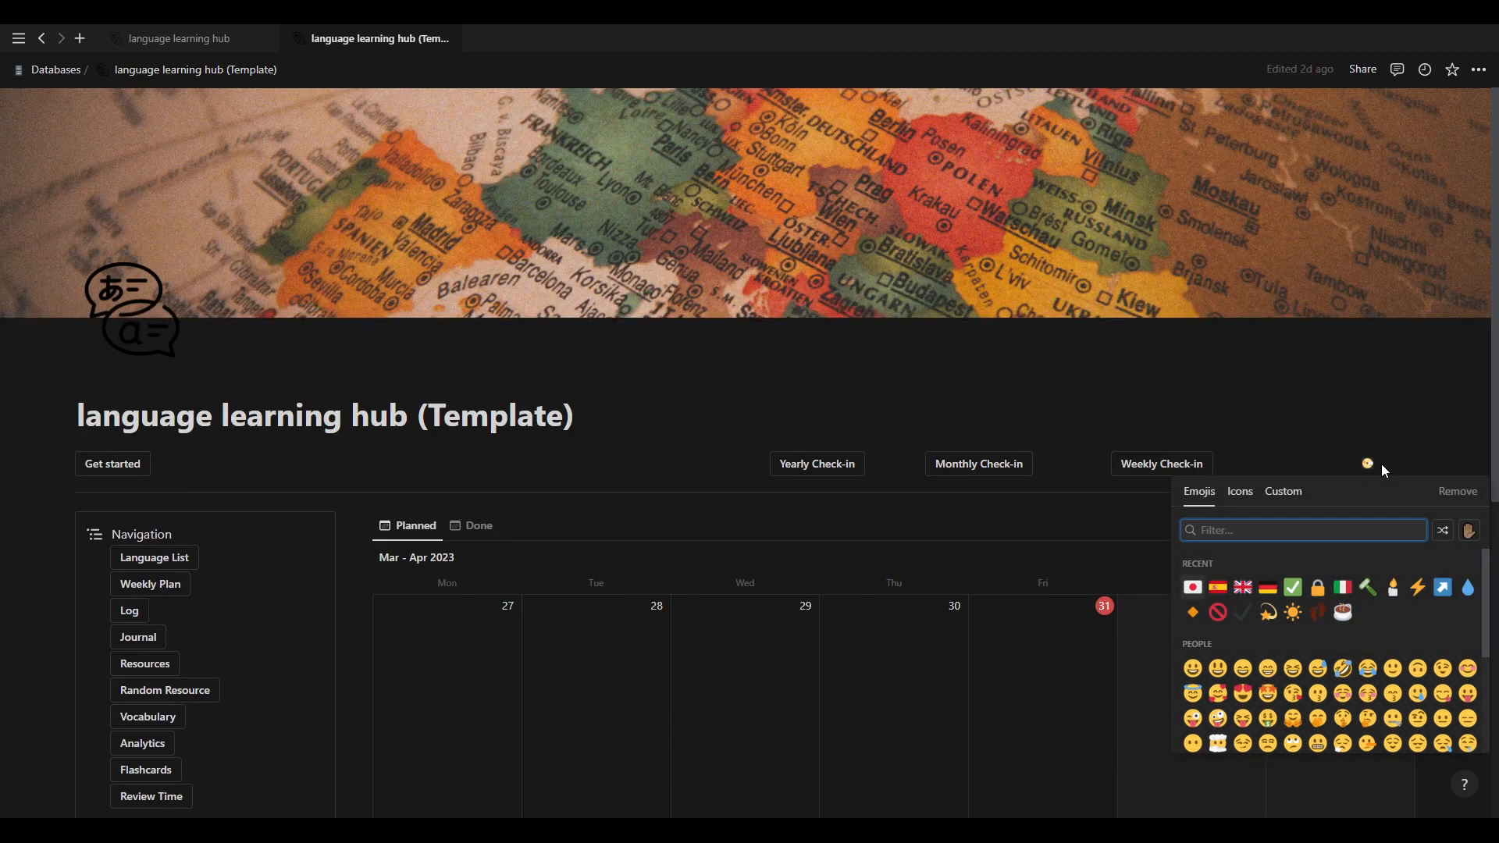
left_click(1380, 466)
left_click(1380, 465)
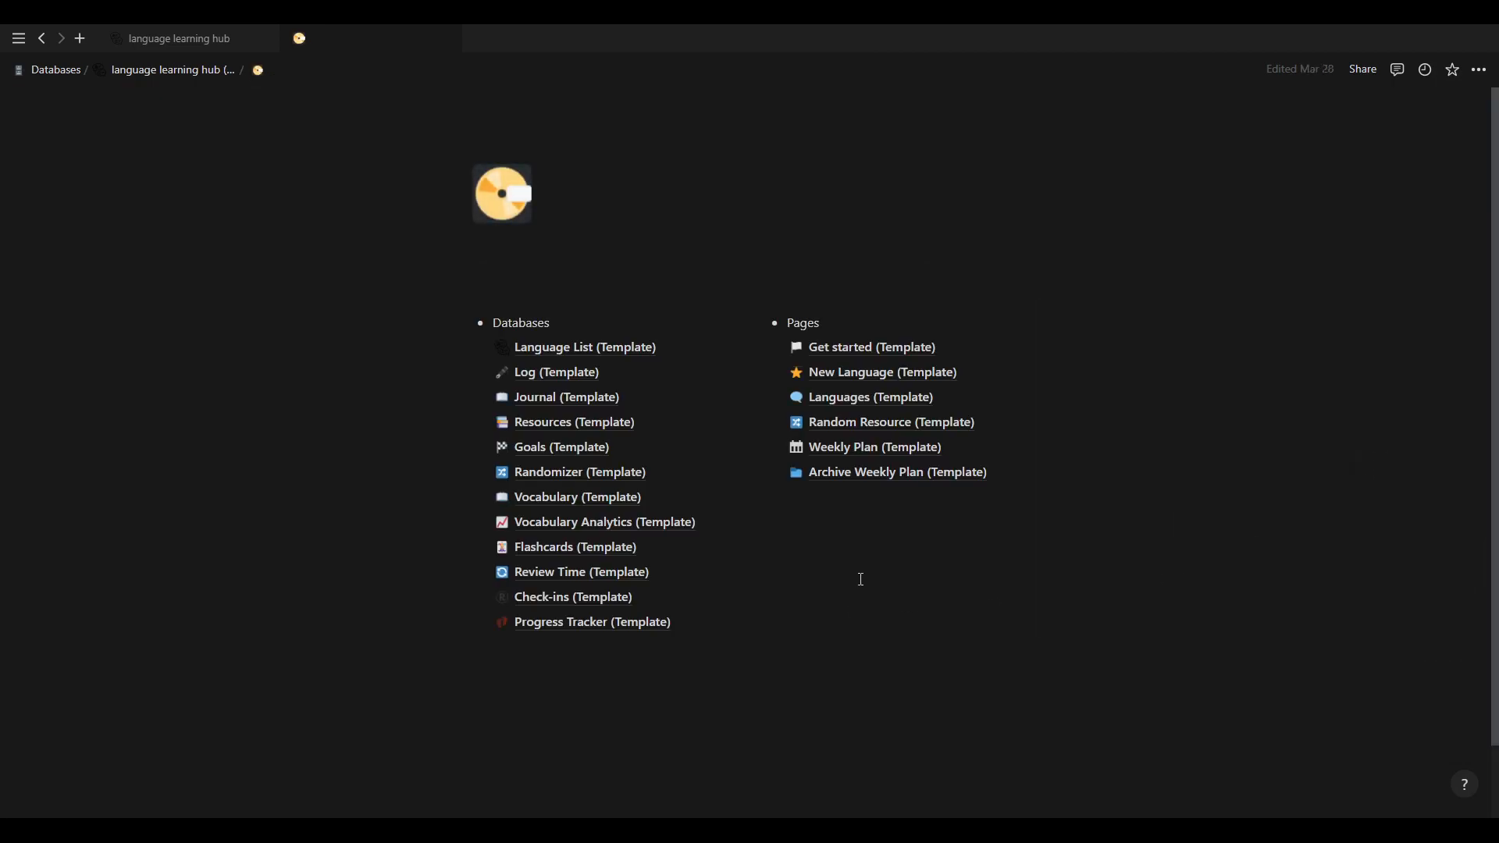
left_click_drag(293, 300, 1155, 690)
left_click(1166, 676)
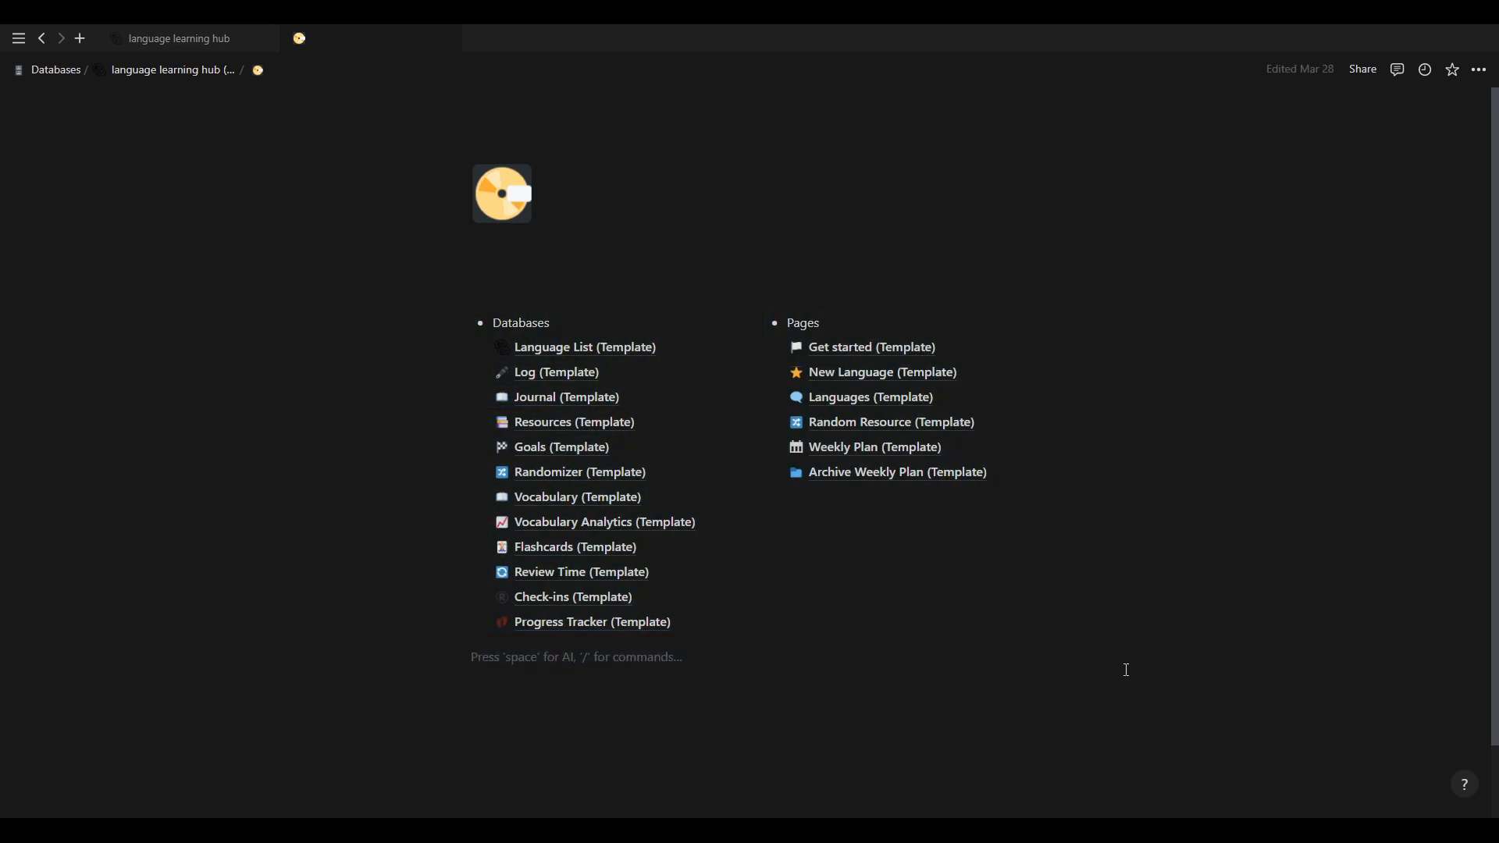
View the Language List and Log databases and the Weekly Plan page, returning to the database overview after each.
left_click(573, 352)
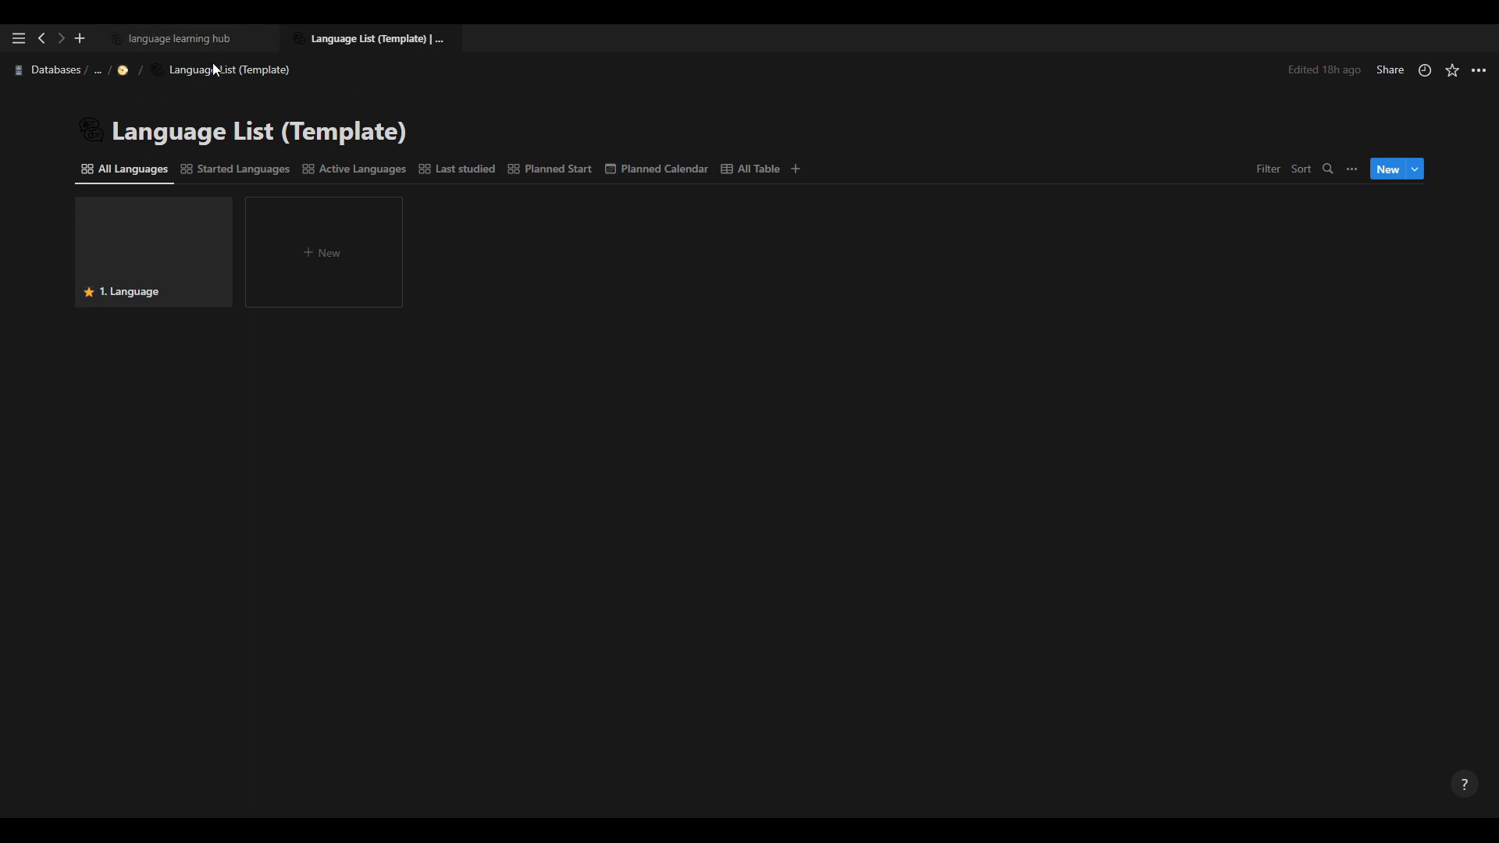
left_click(122, 71)
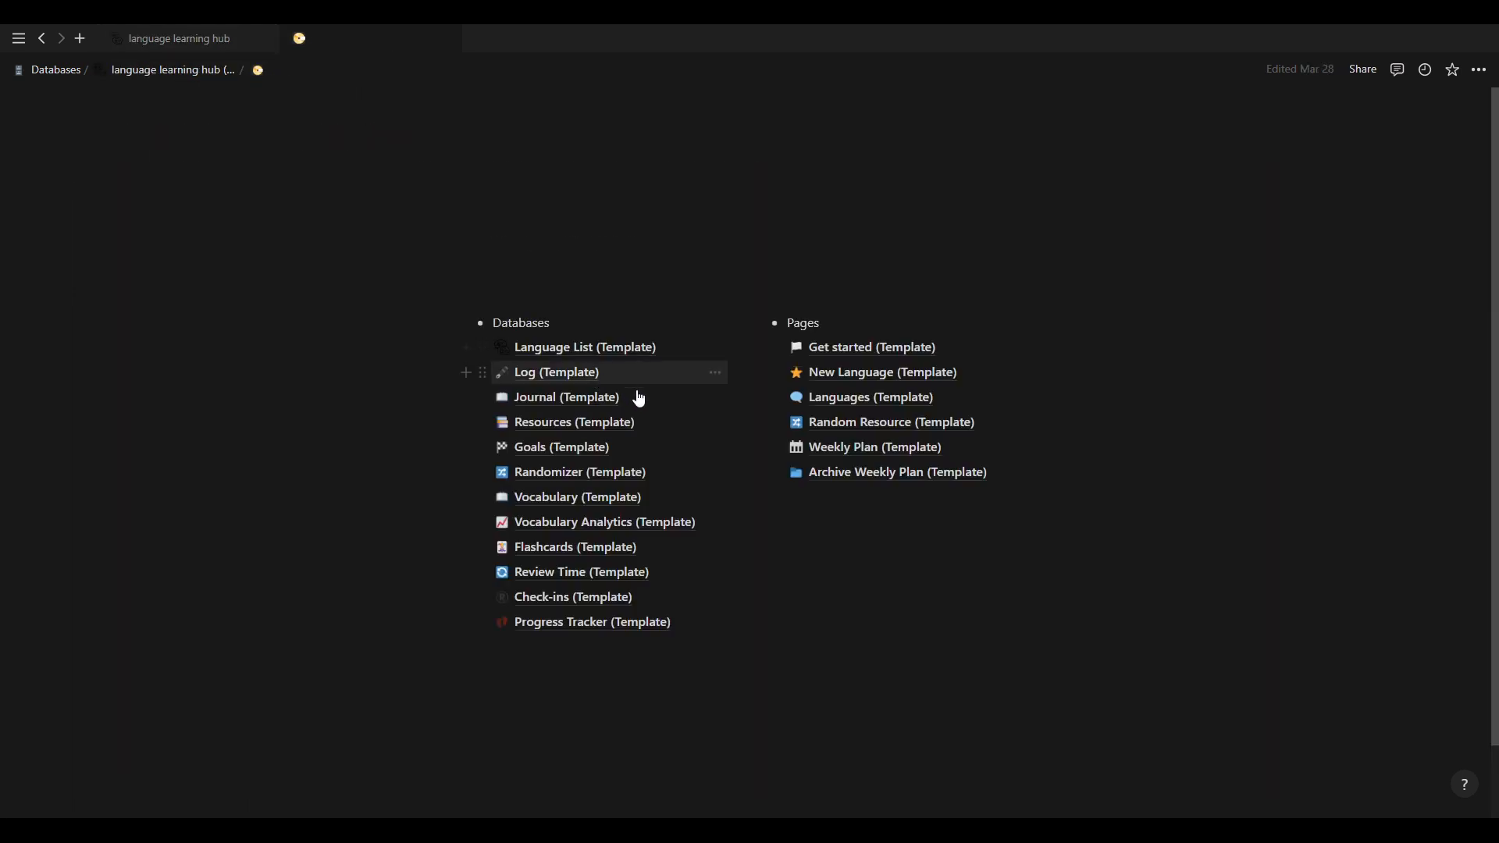
left_click(551, 375)
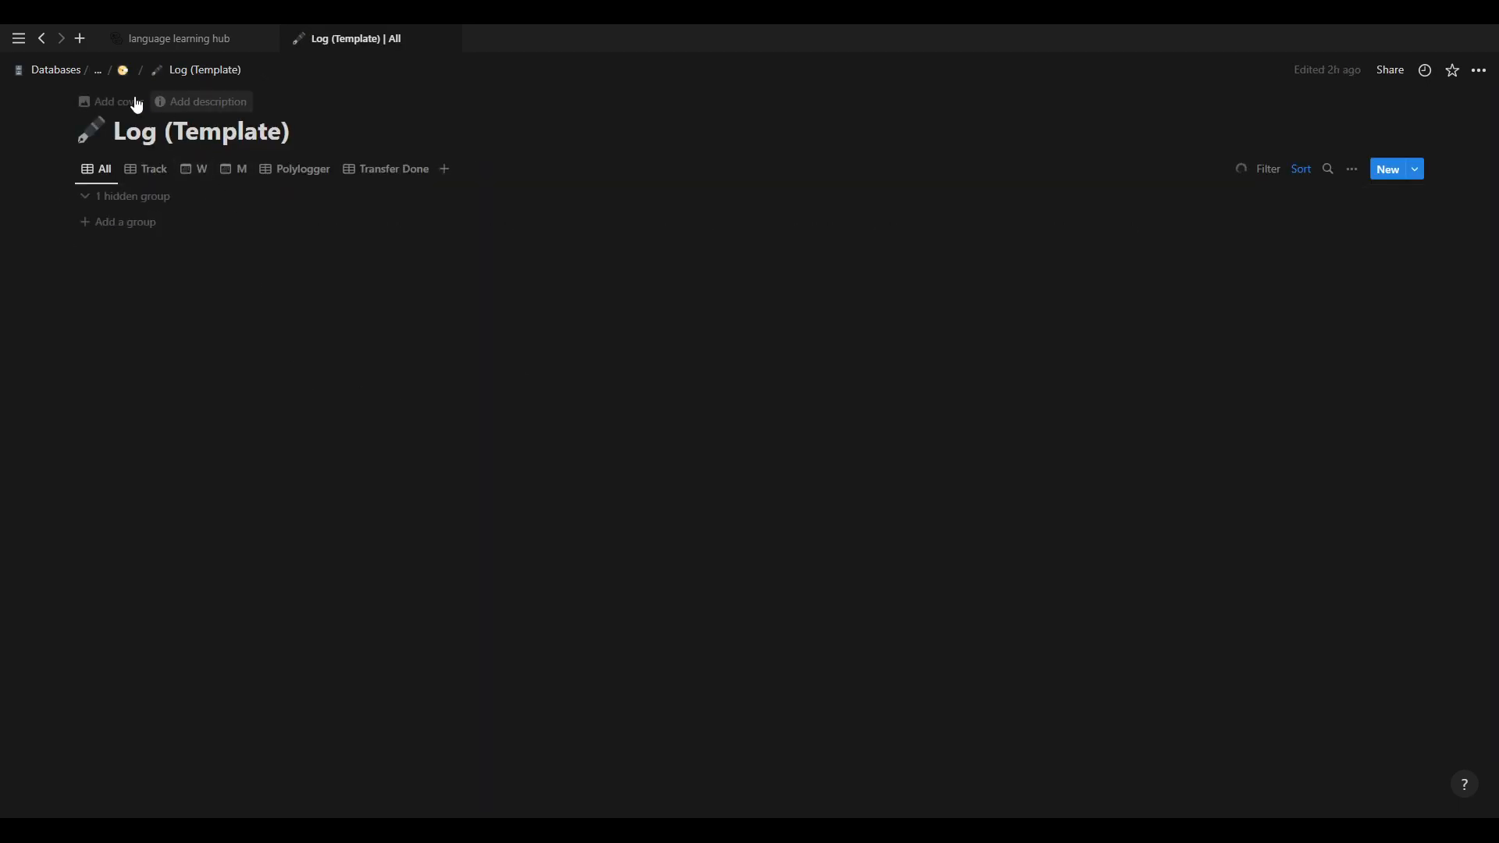
left_click(122, 71)
left_click(902, 462)
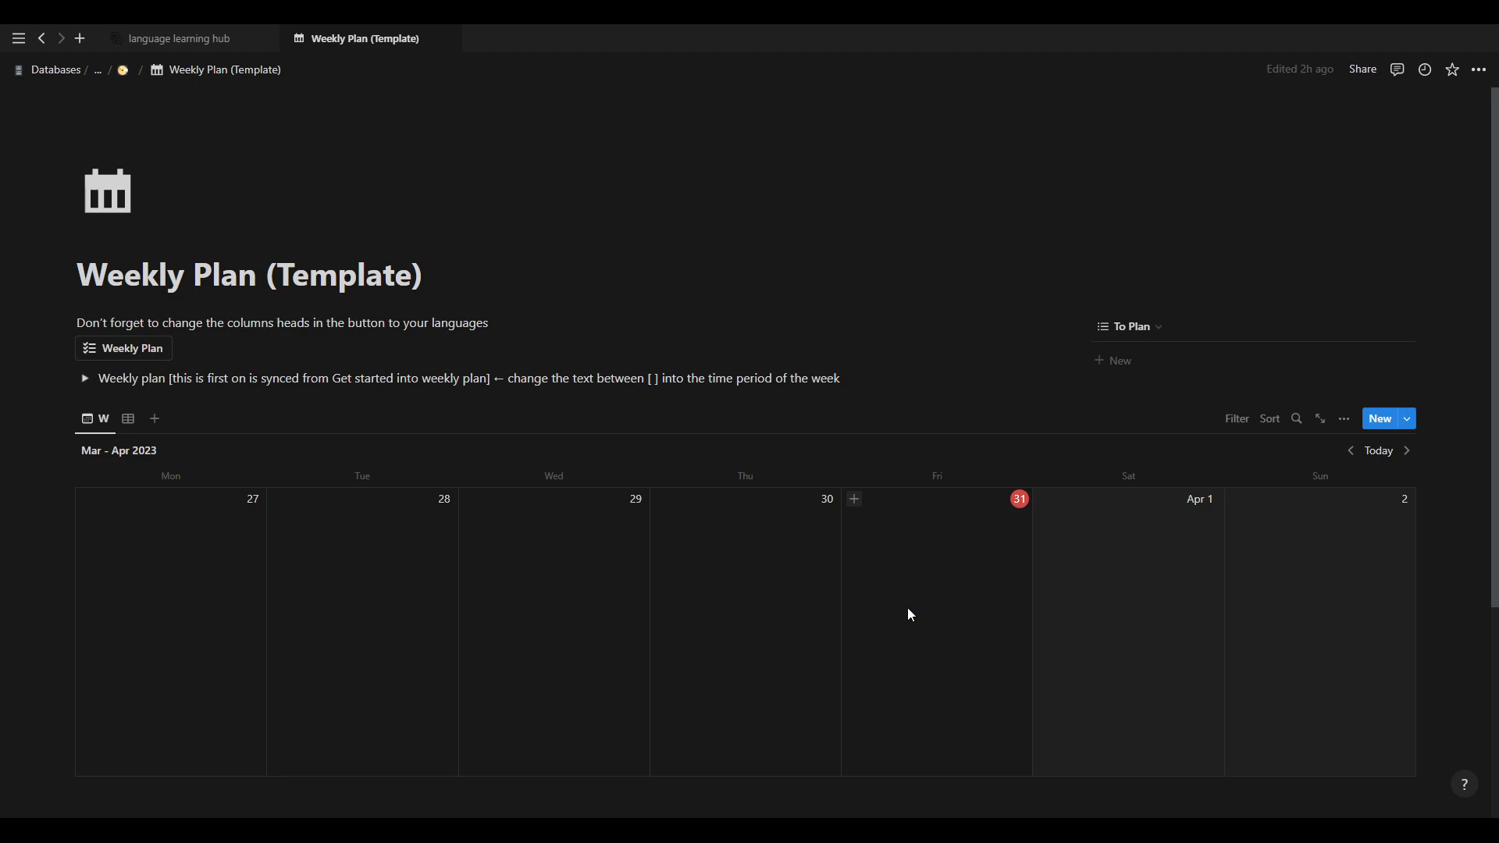
left_click(123, 71)
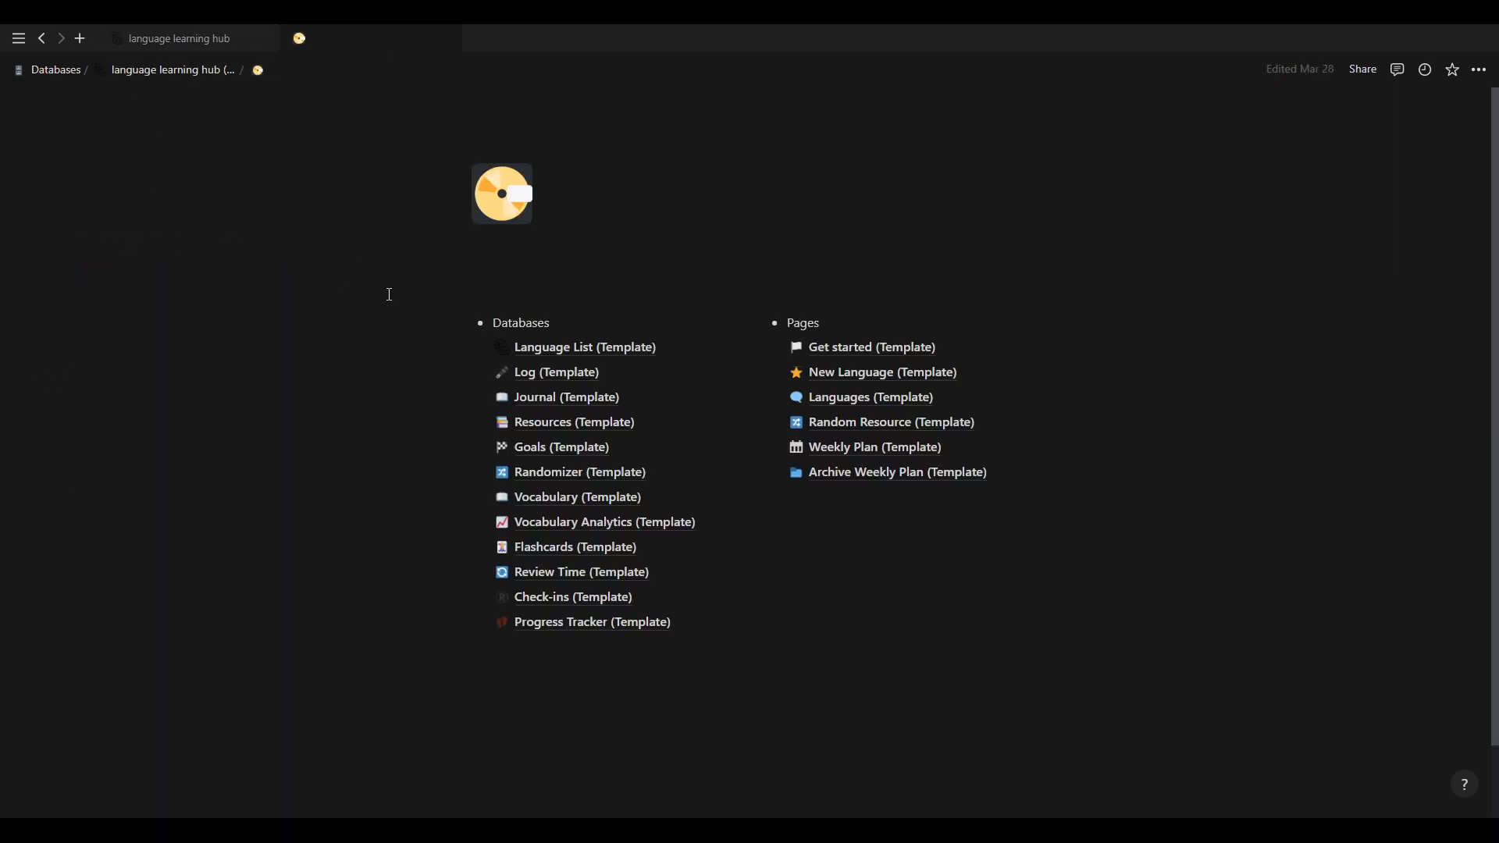
Go back to the hub's main page and compare the calendar's Planned and Done views.
left_click(118, 78)
scroll(607, 626, "down", 1)
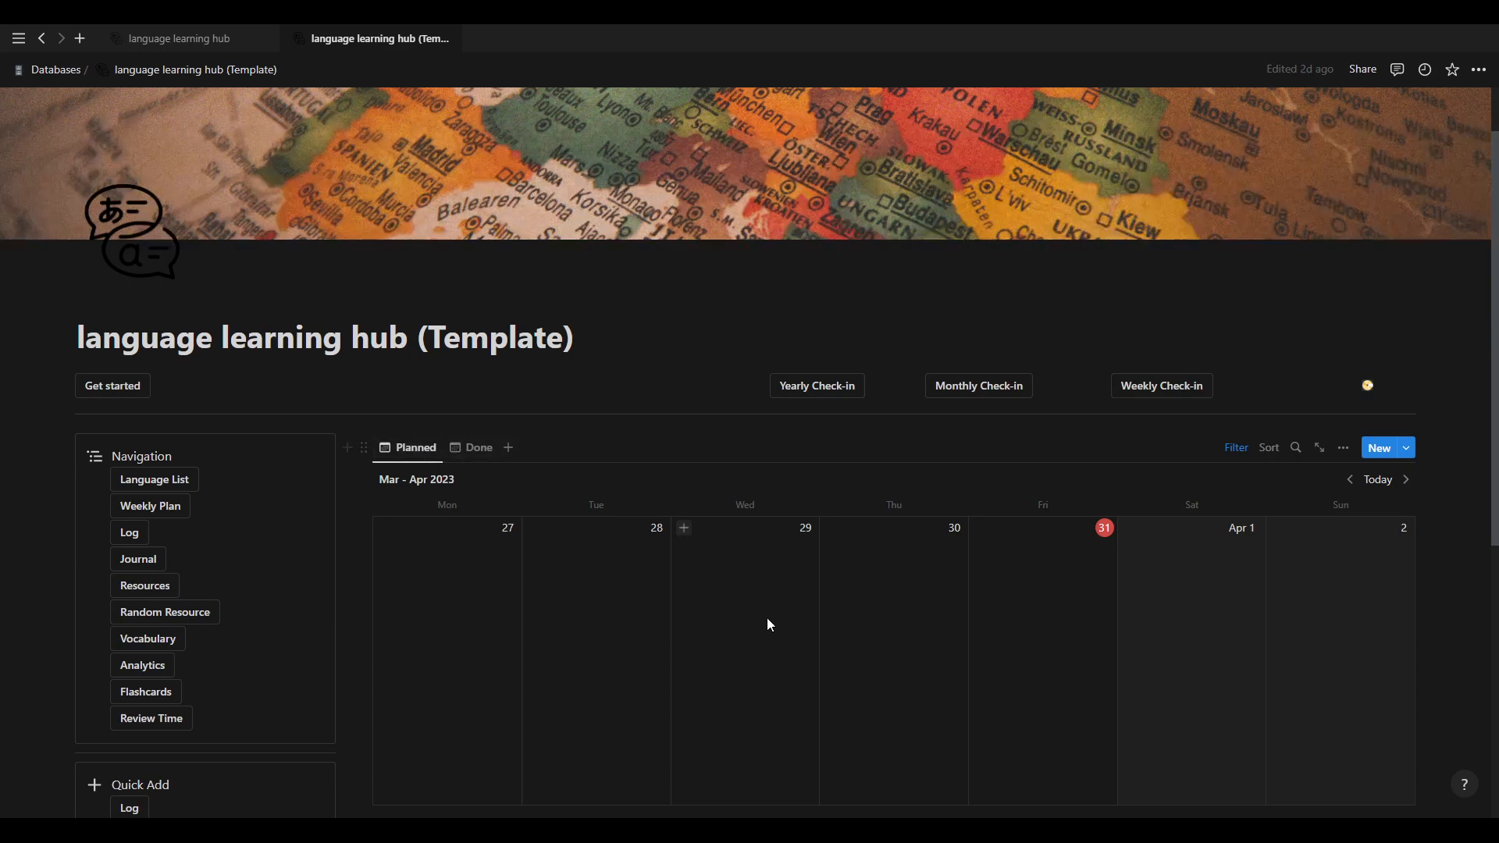
left_click(483, 451)
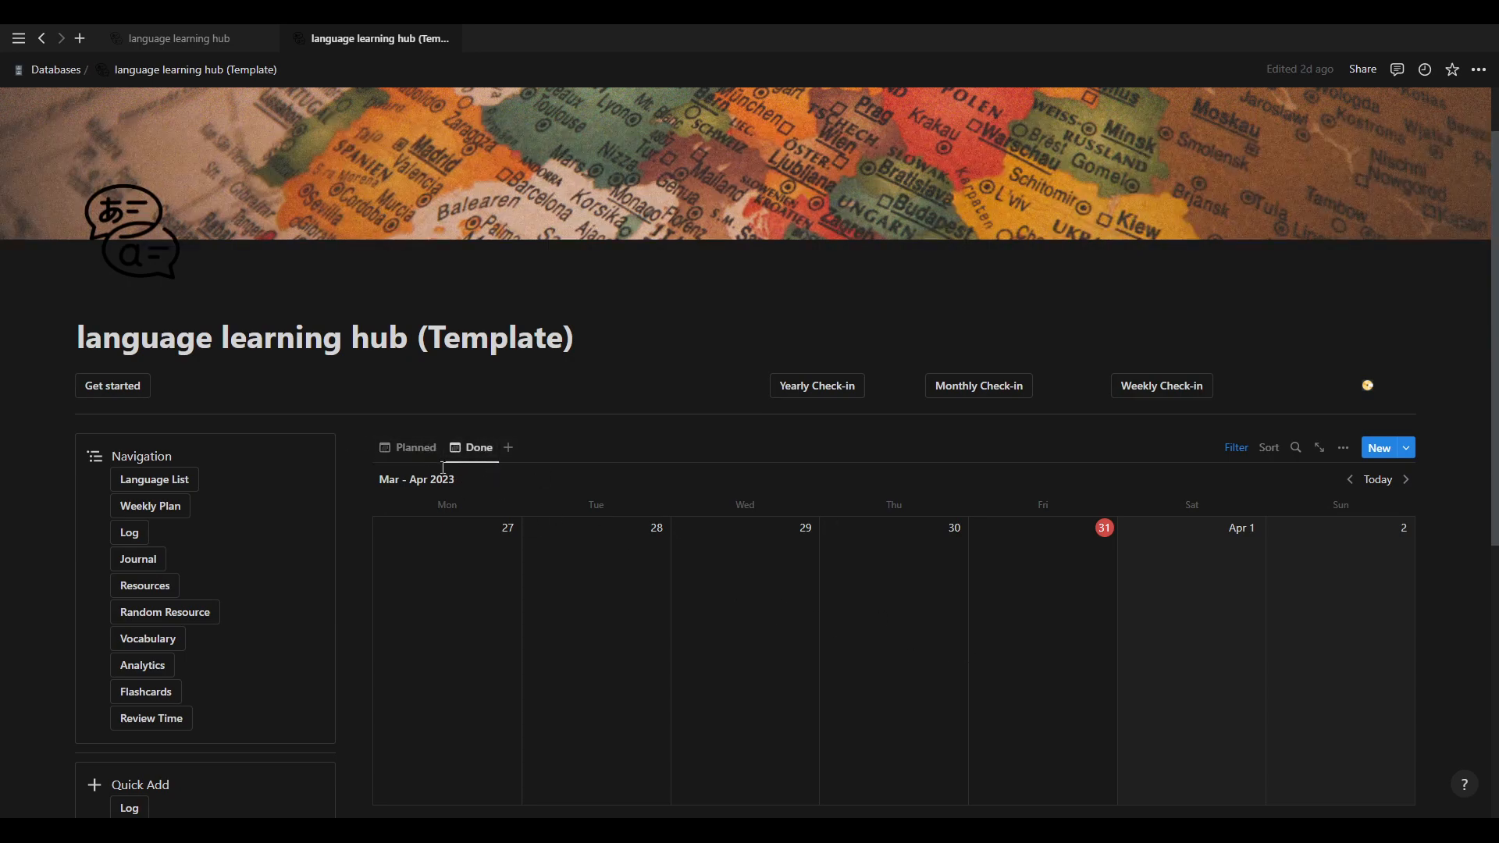
left_click(412, 448)
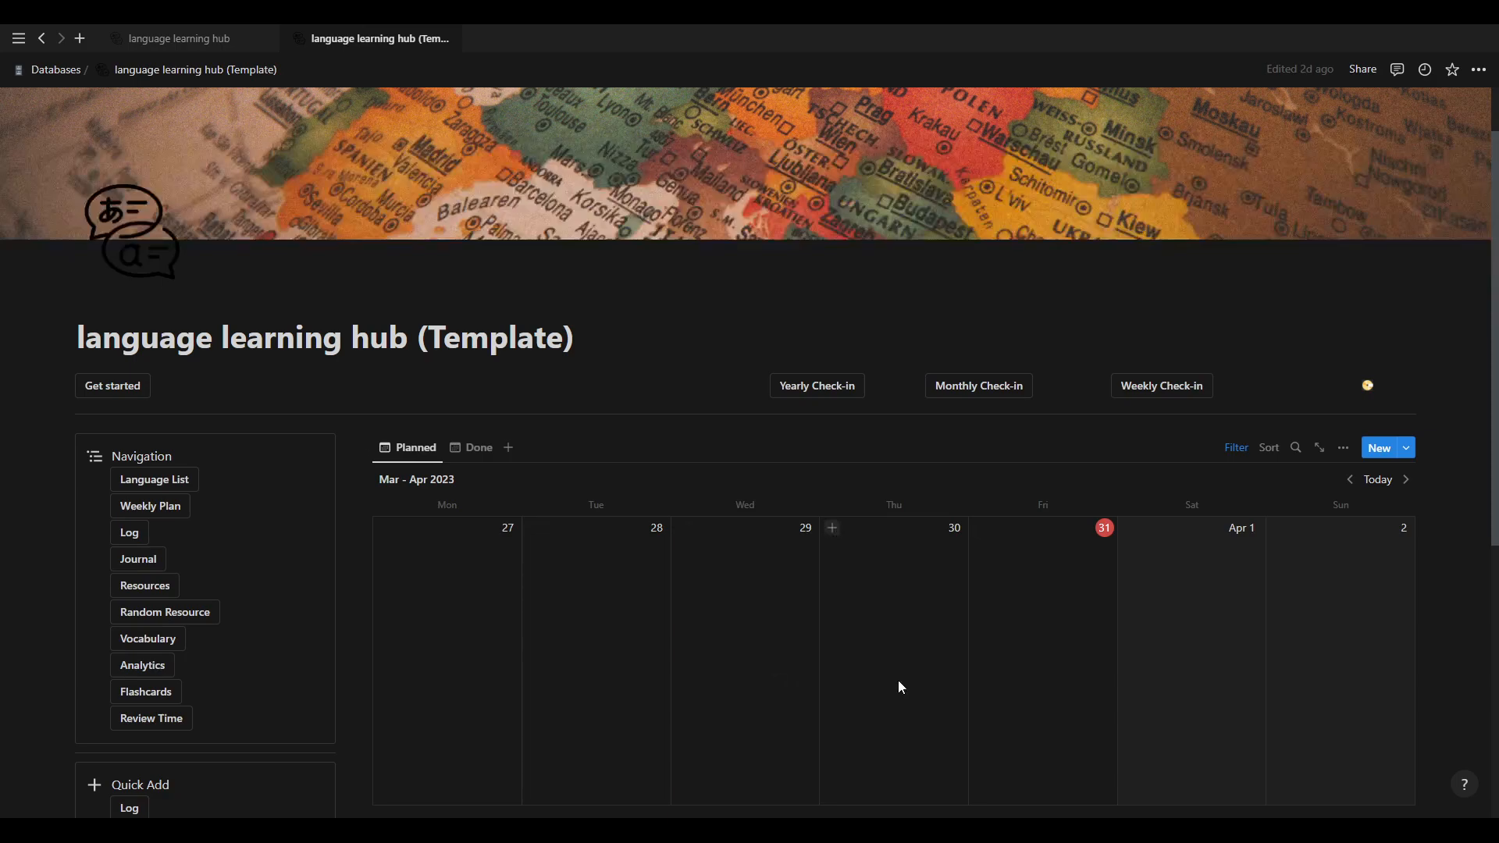
scroll(807, 701, "down", 1)
scroll(807, 701, "up", 1)
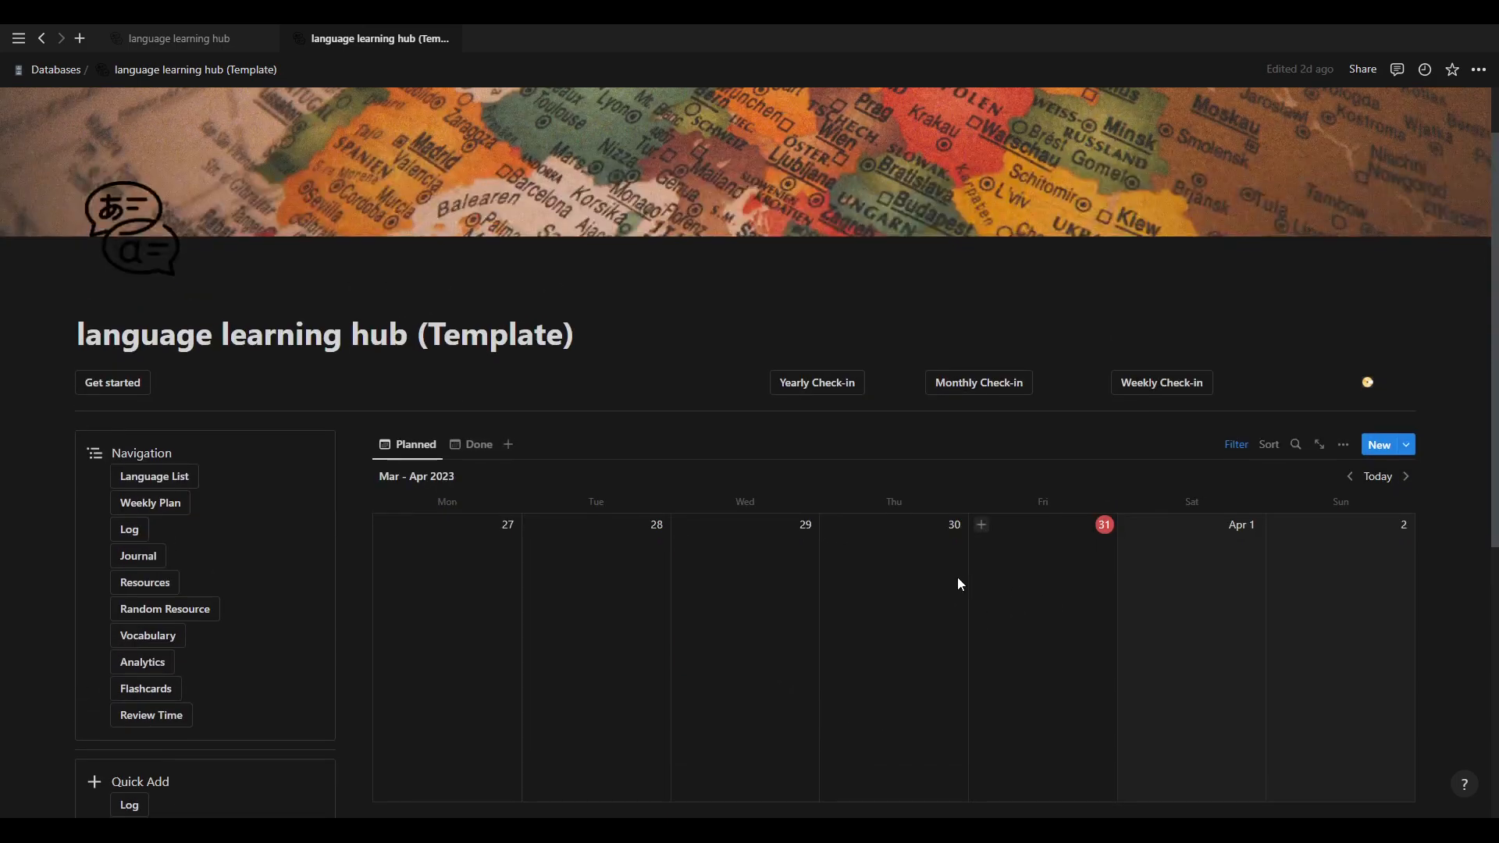
scroll(960, 584, "down", 1)
From the database overview, view the Journal and Resources databases, returning to the overview after each.
left_click(1380, 312)
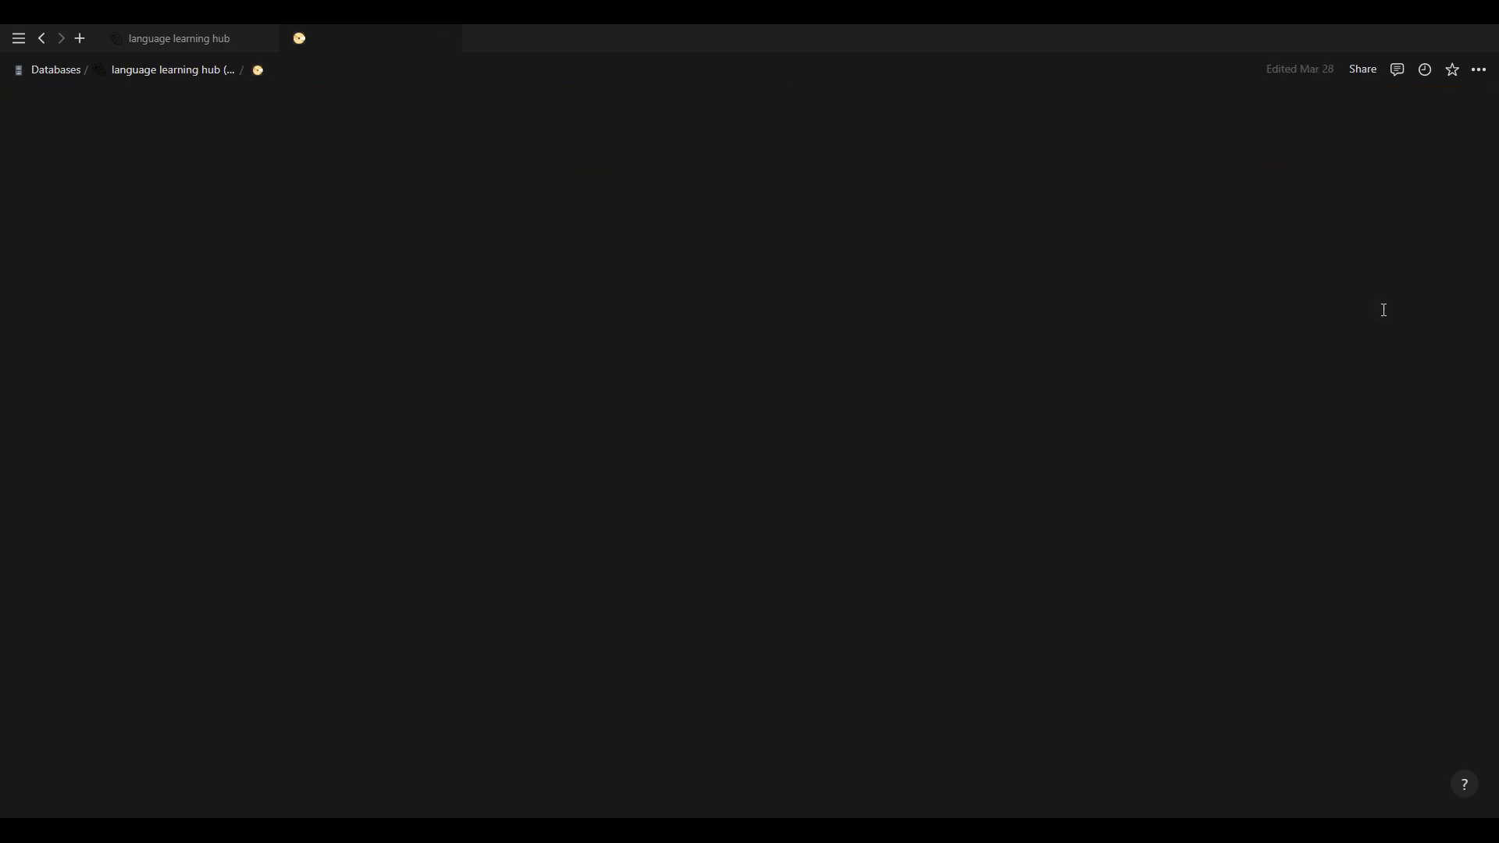
left_click(553, 397)
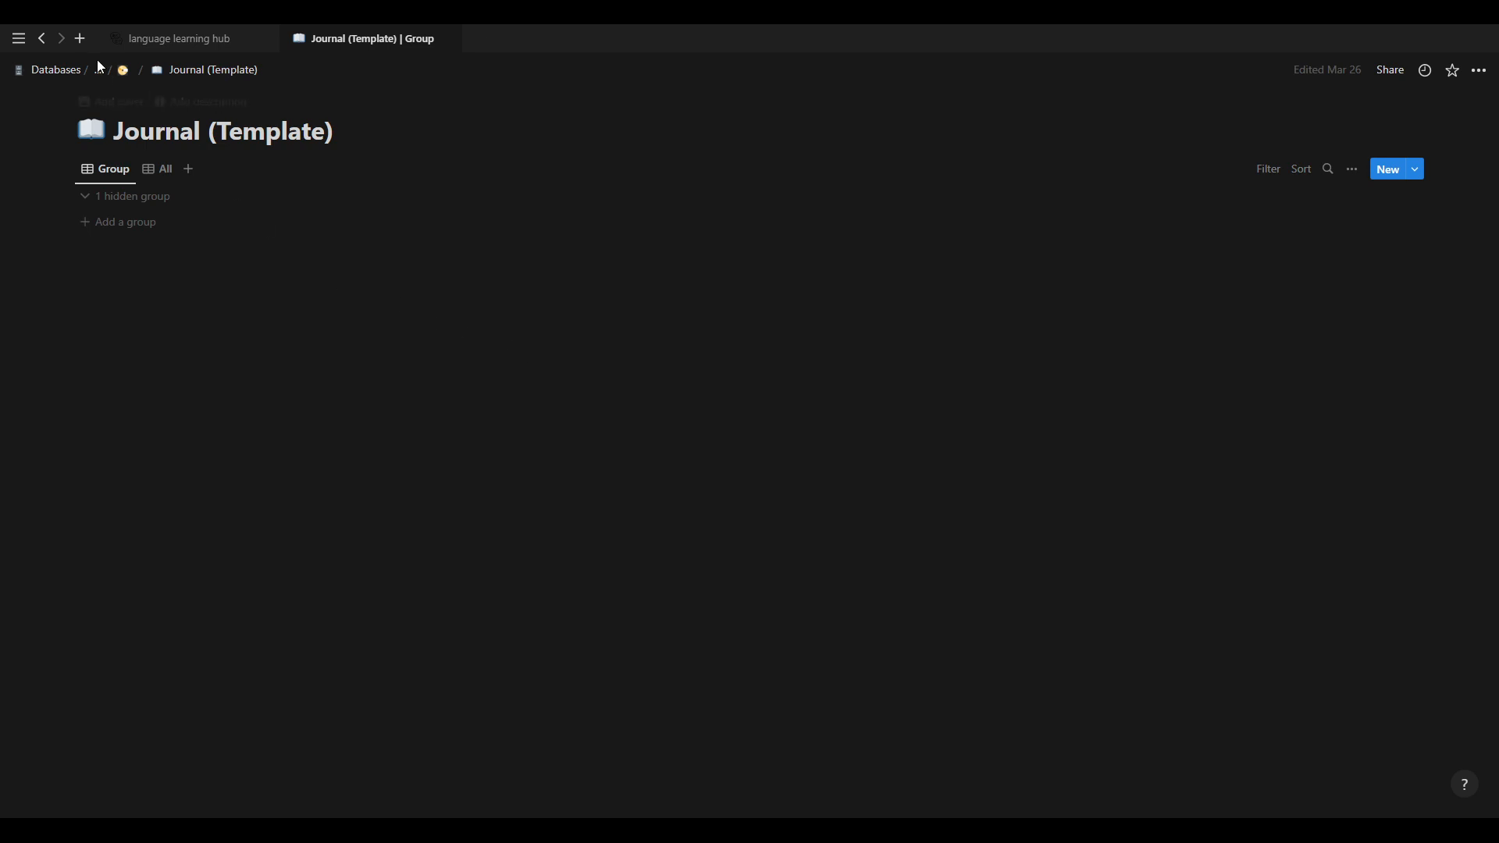
left_click(123, 69)
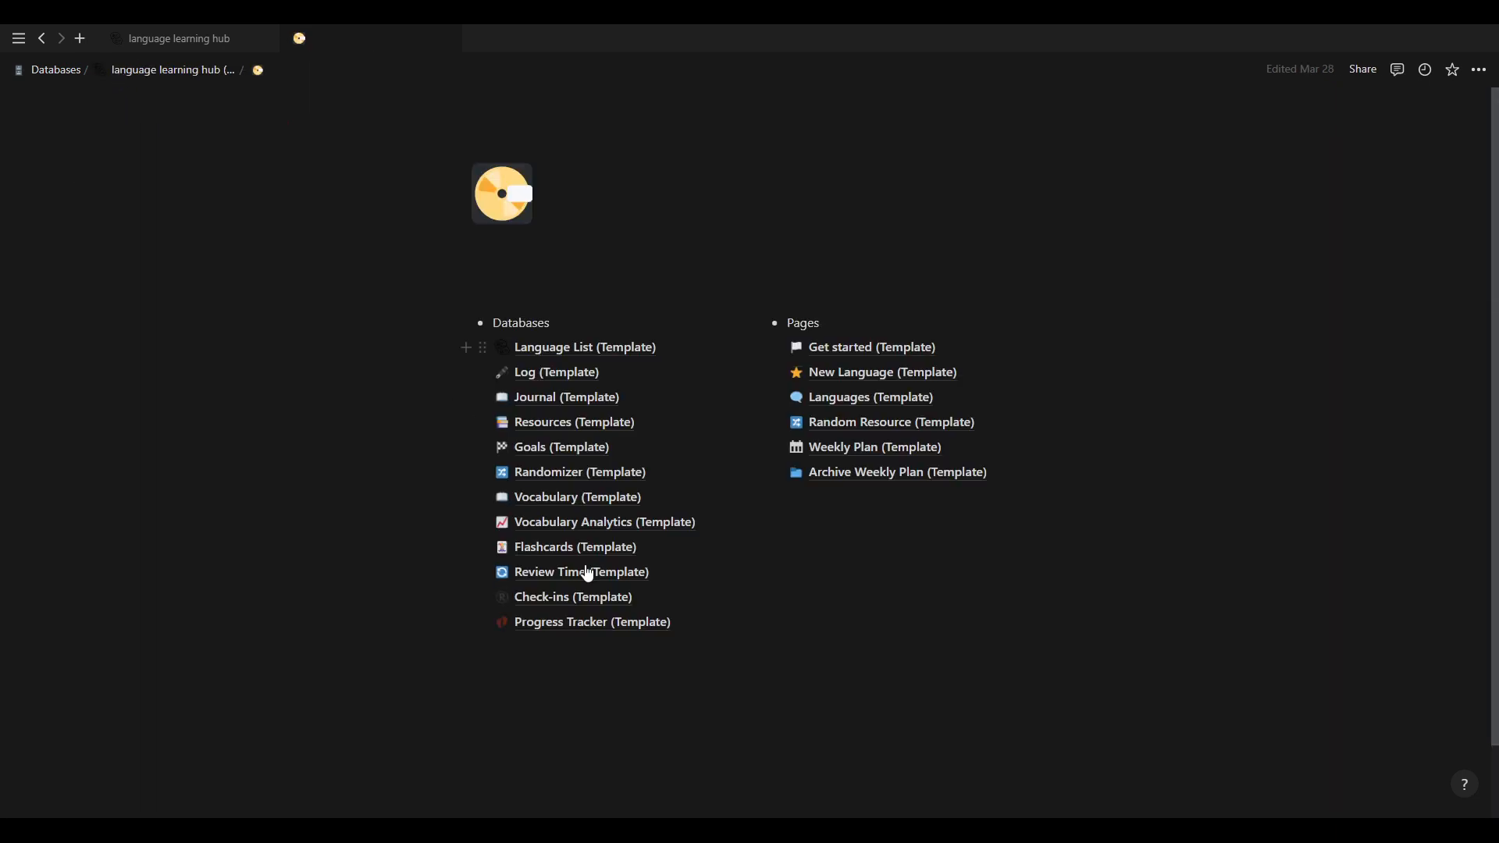
left_click(565, 432)
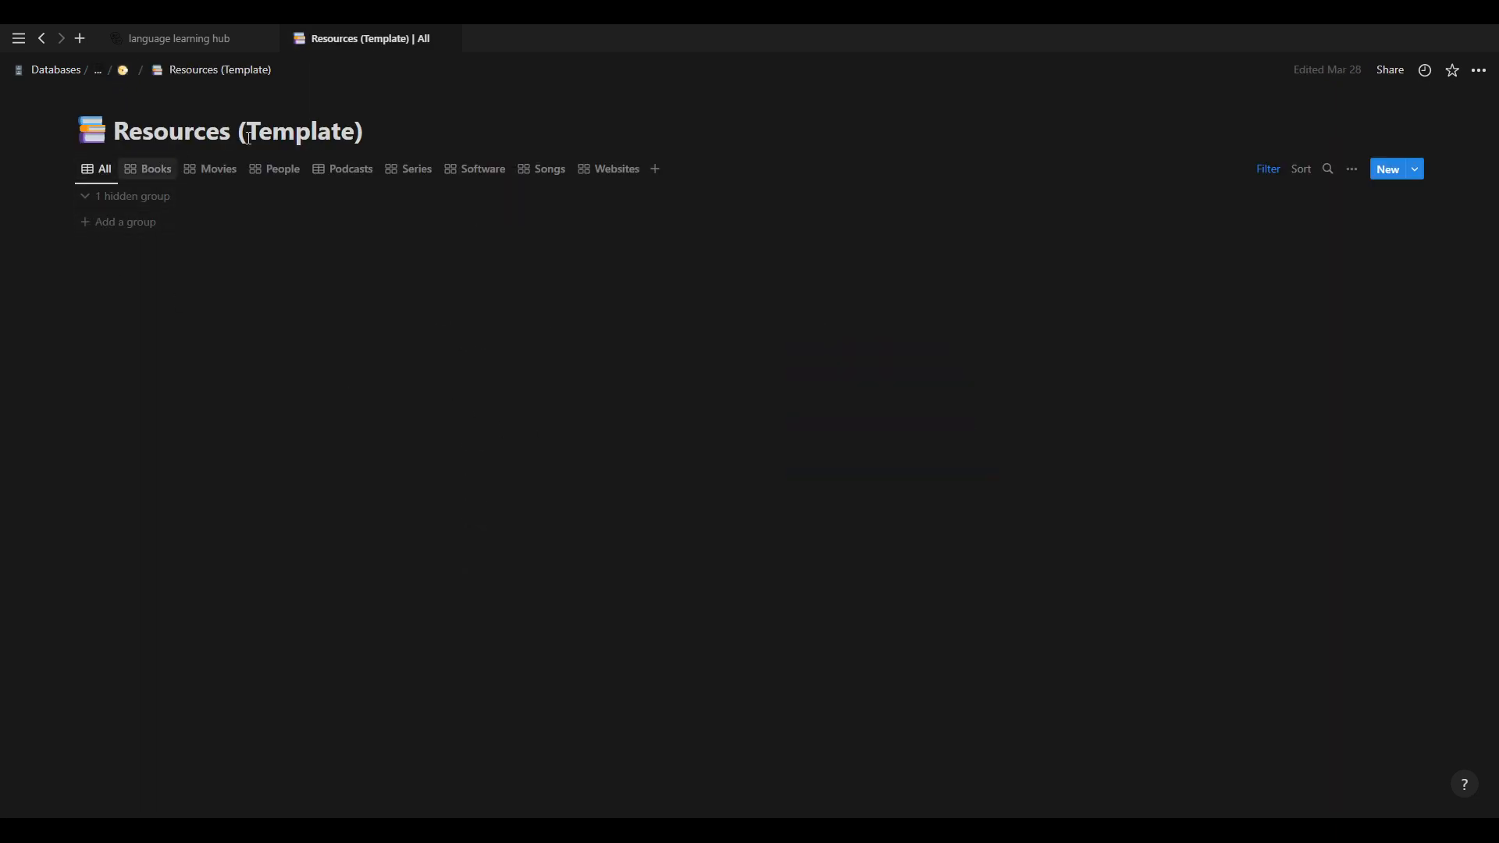
left_click(123, 75)
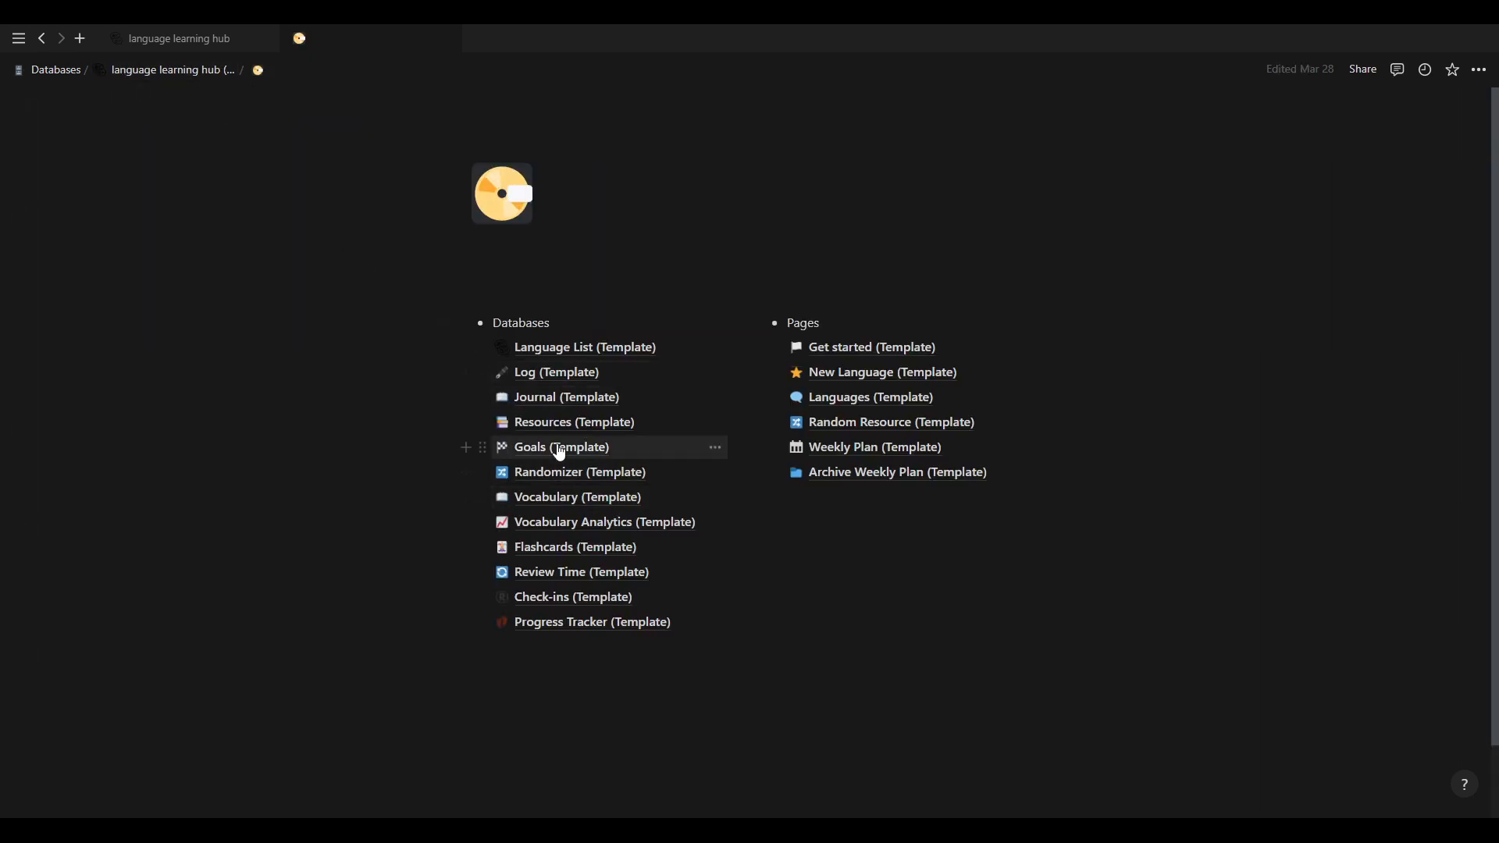
View the Goals database and the Random Resource page, returning to the database overview after each.
left_click(559, 449)
left_click(127, 72)
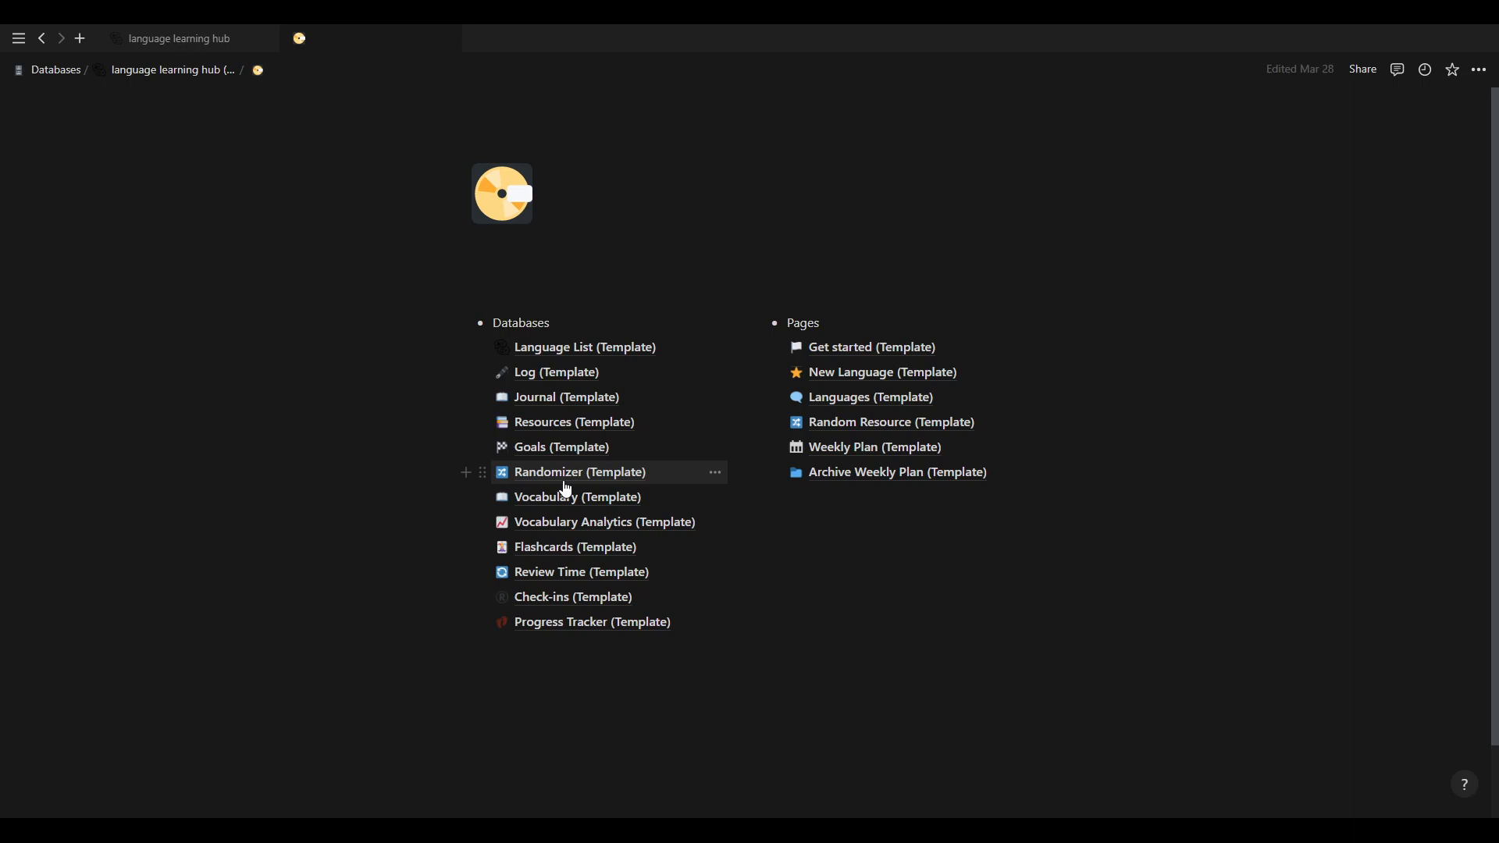
left_click(860, 432)
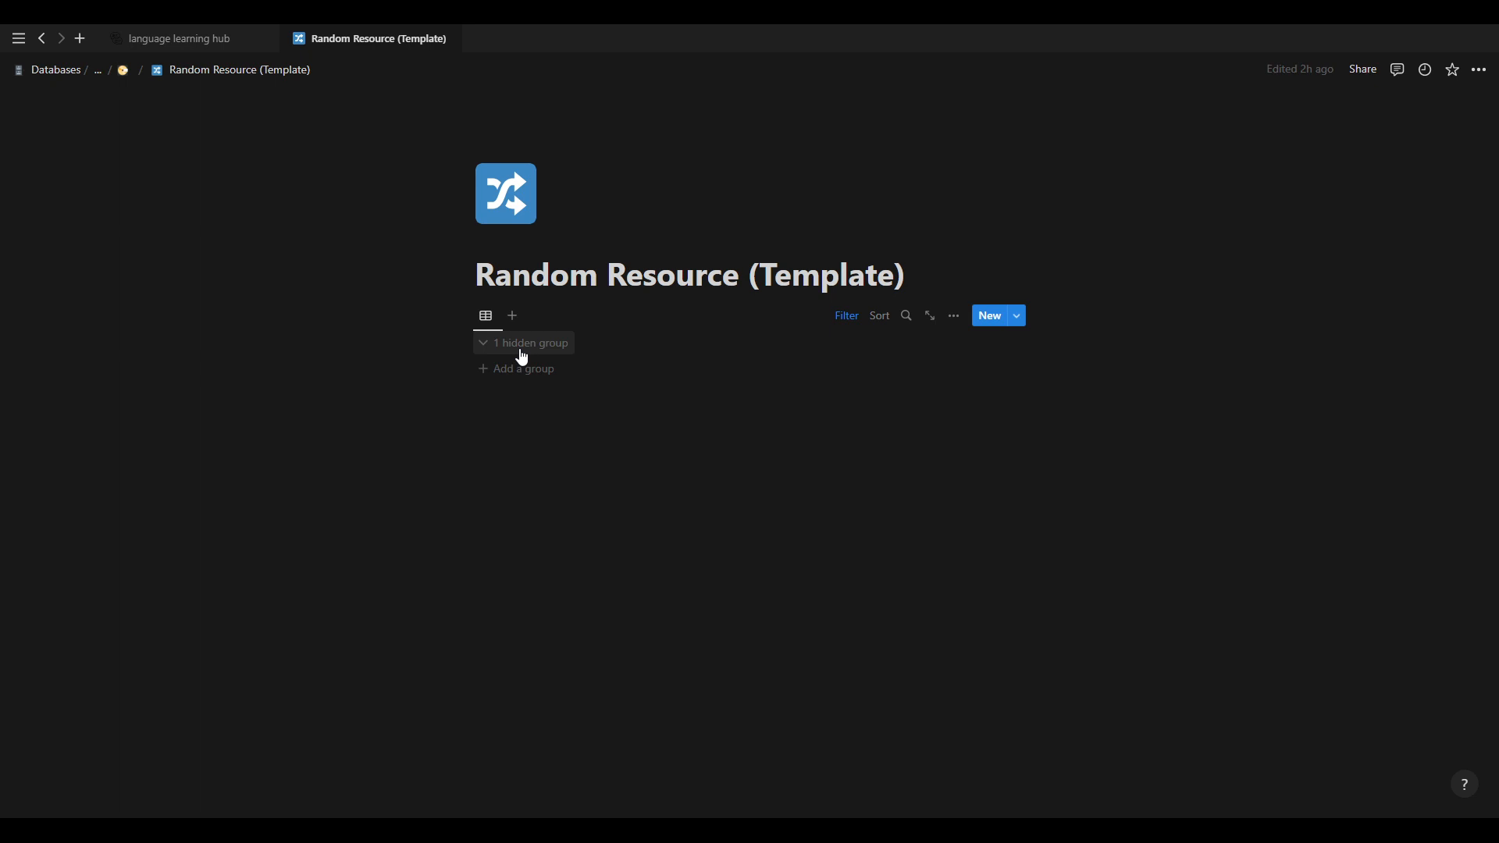
left_click(123, 70)
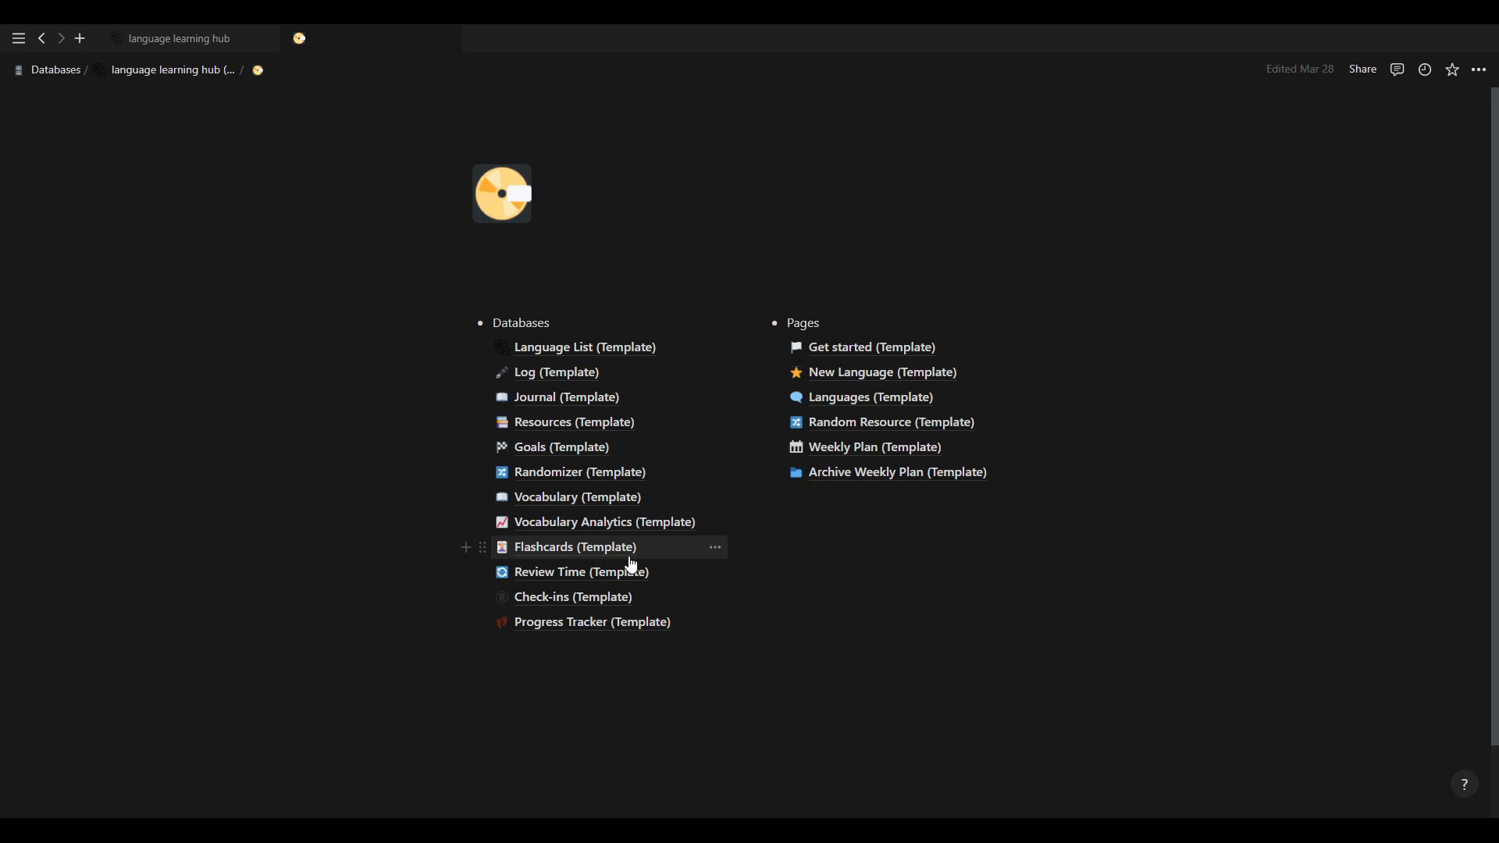
Open the Review Time database, look through its list of New Review templates, and close the list.
left_click(570, 574)
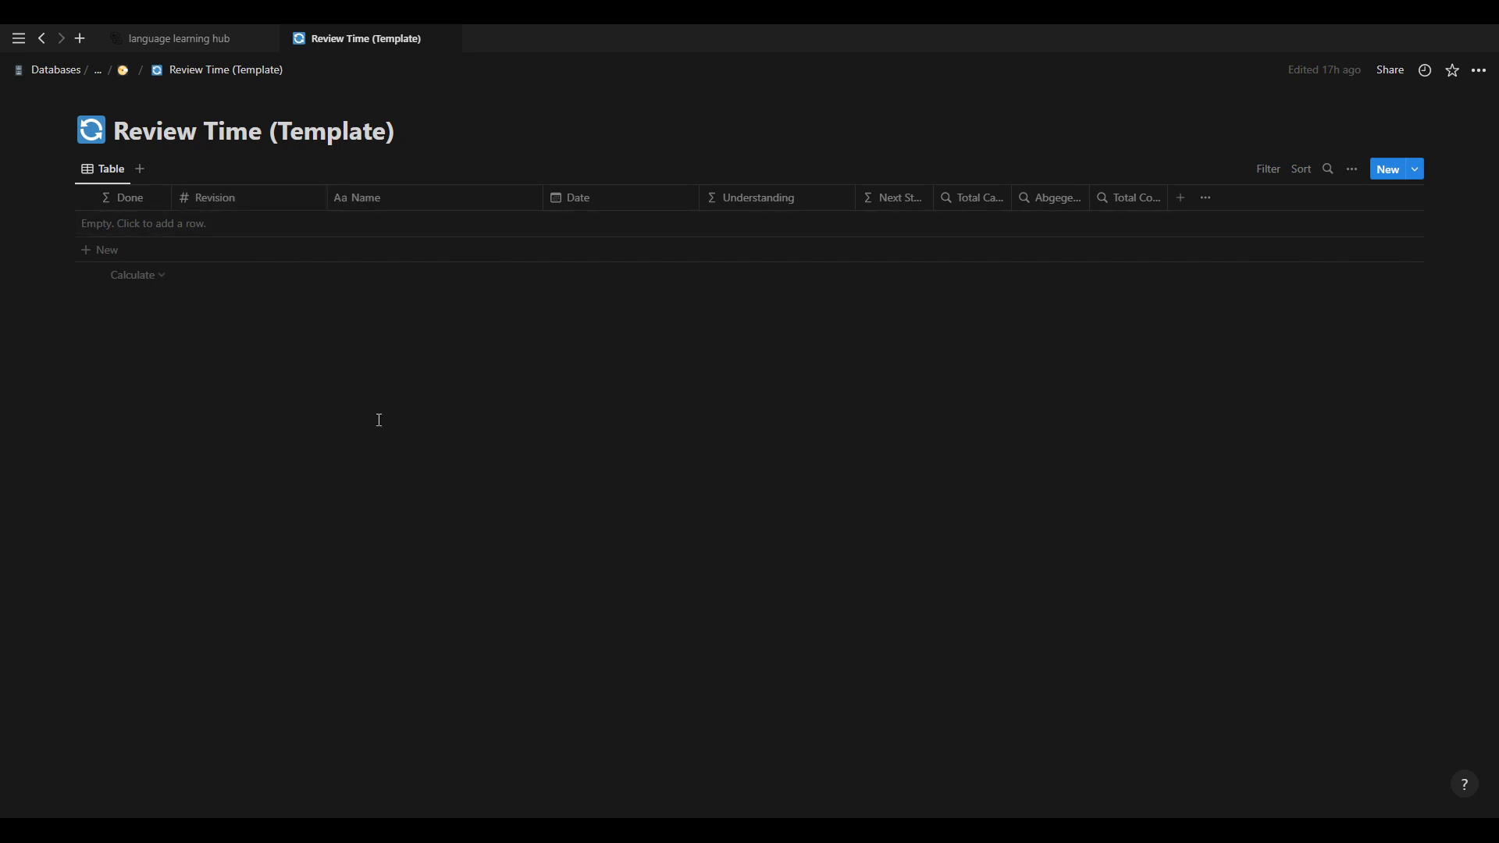
left_click(1416, 170)
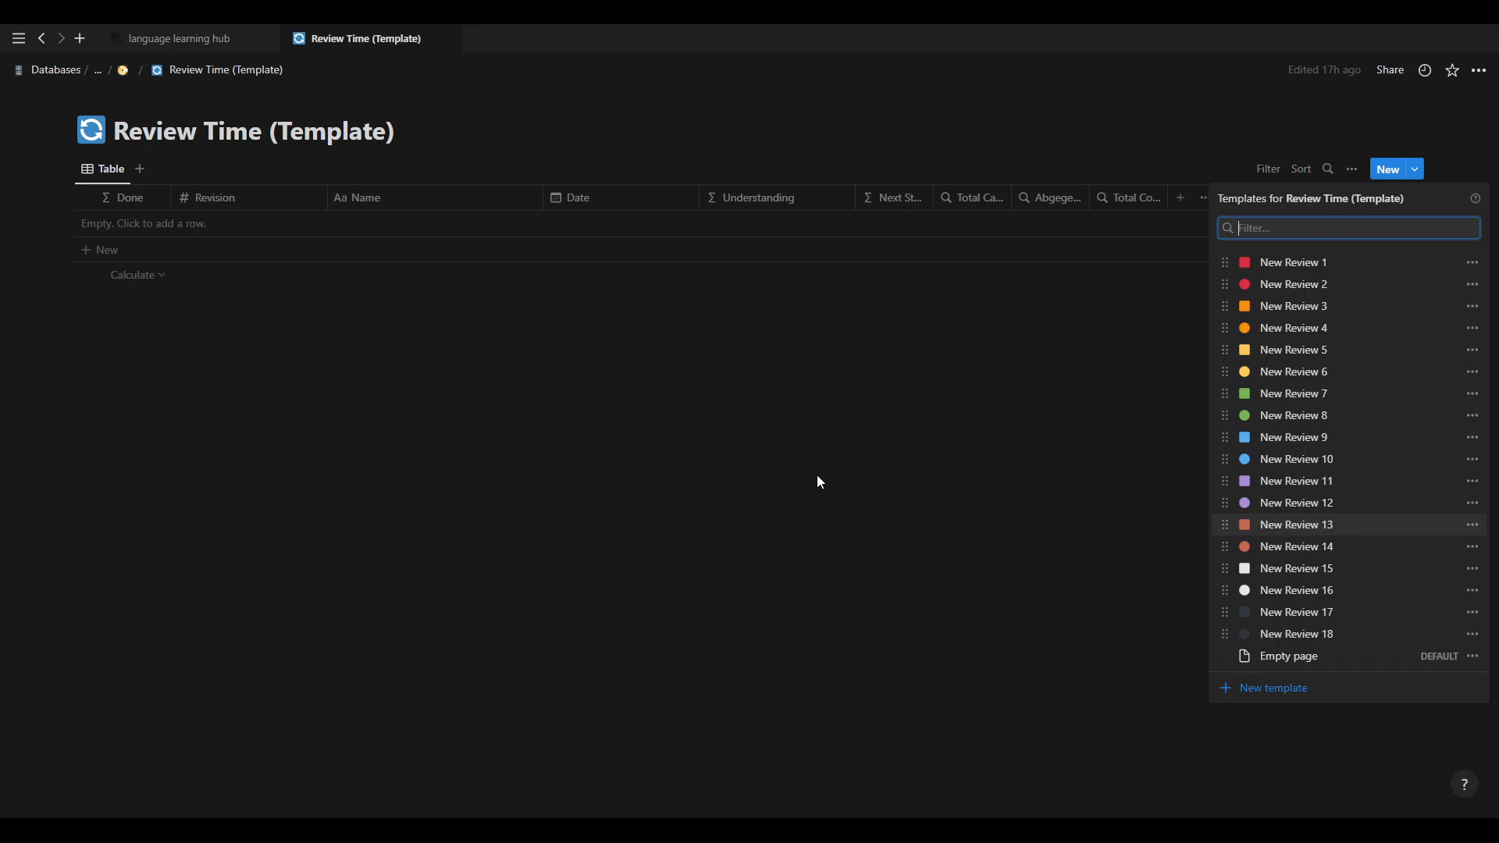
left_click(594, 425)
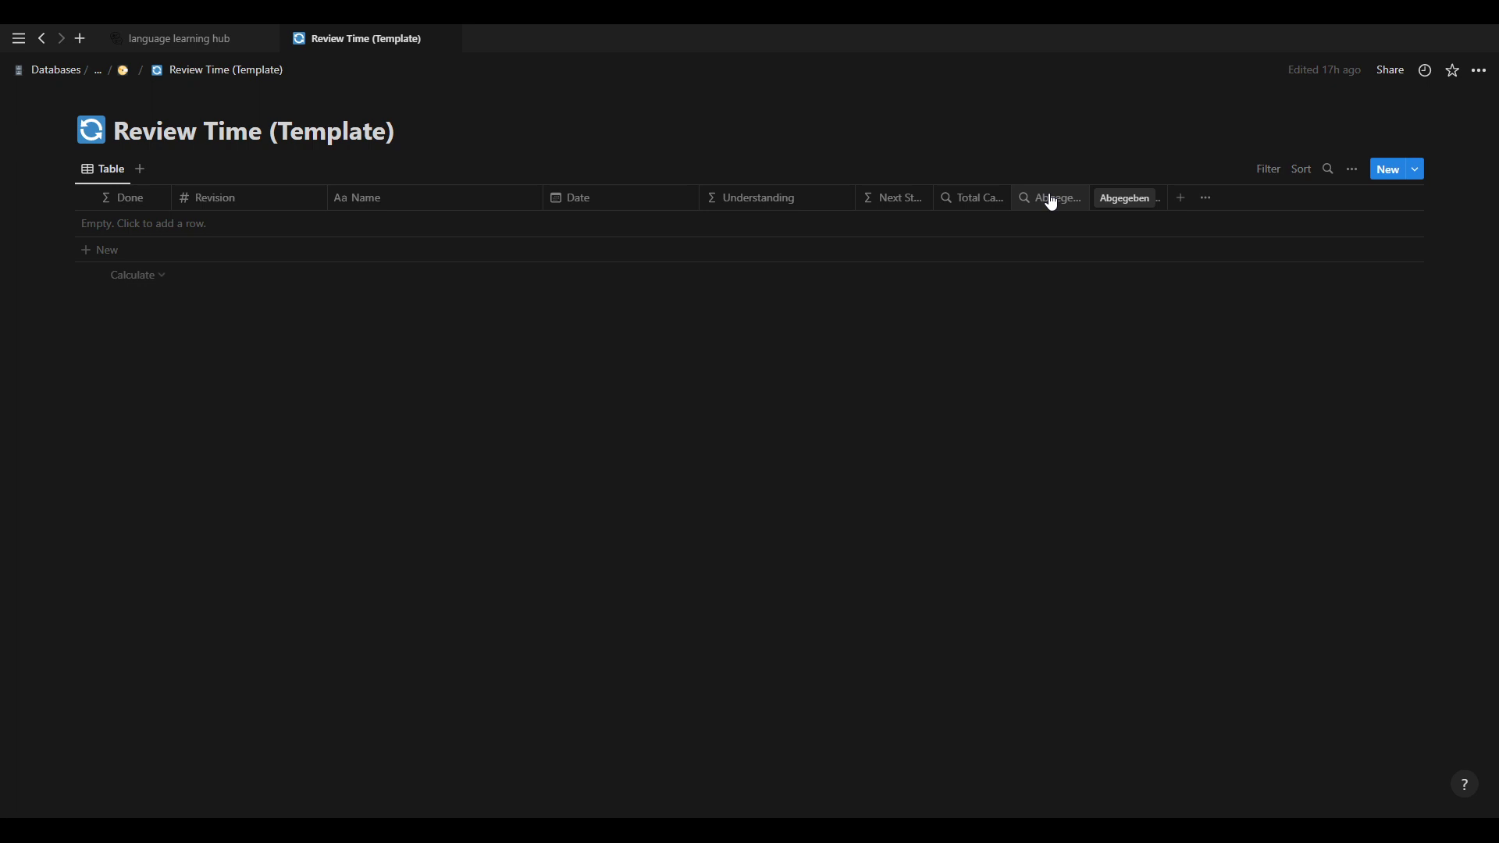
Examine the emoji rating levels in the Understanding property's formula, then close the formula and the property settings.
left_click(777, 201)
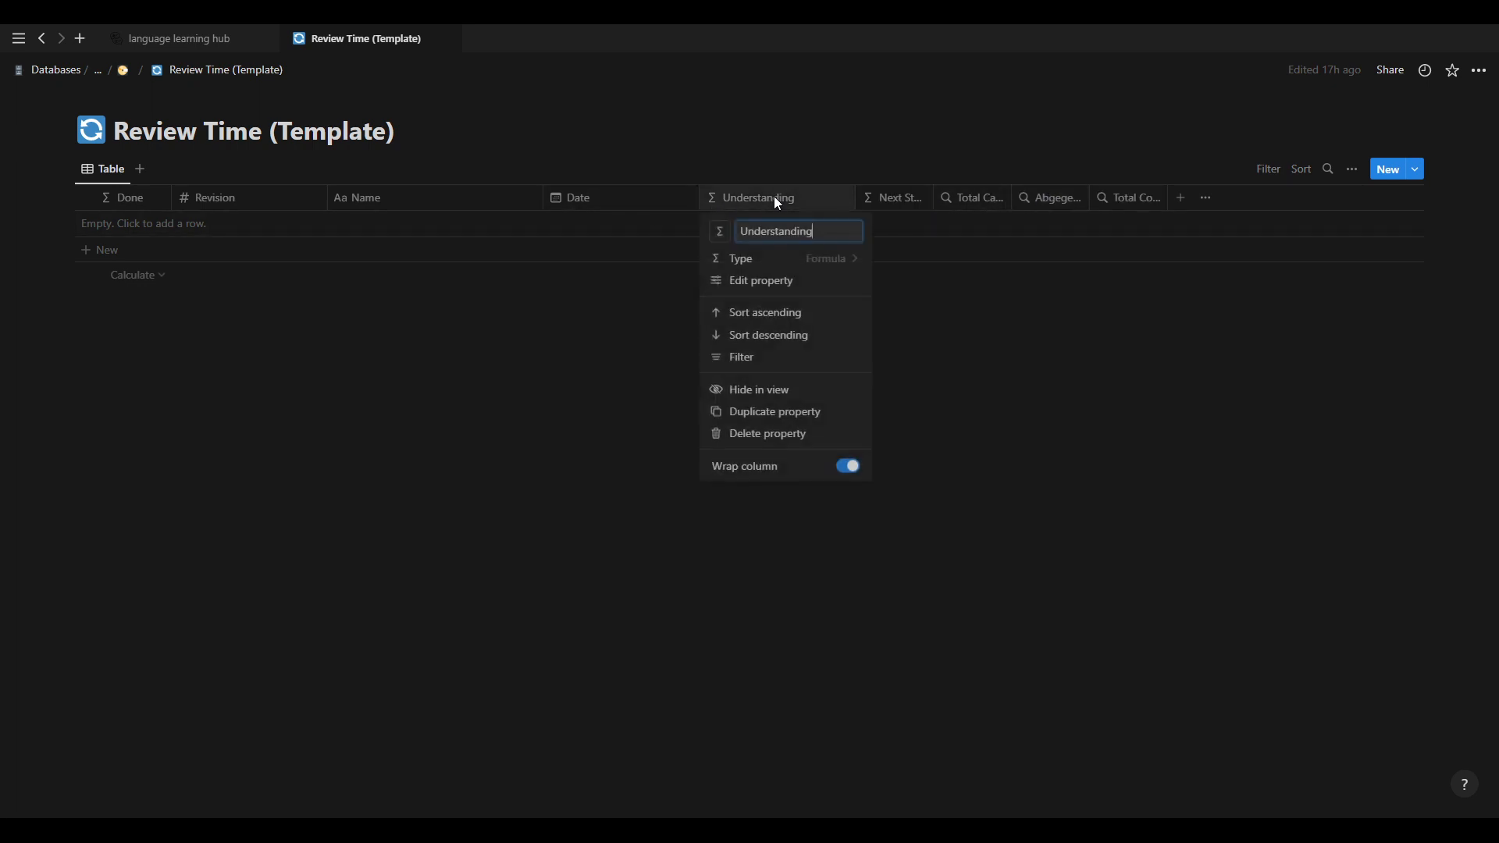
left_click(798, 281)
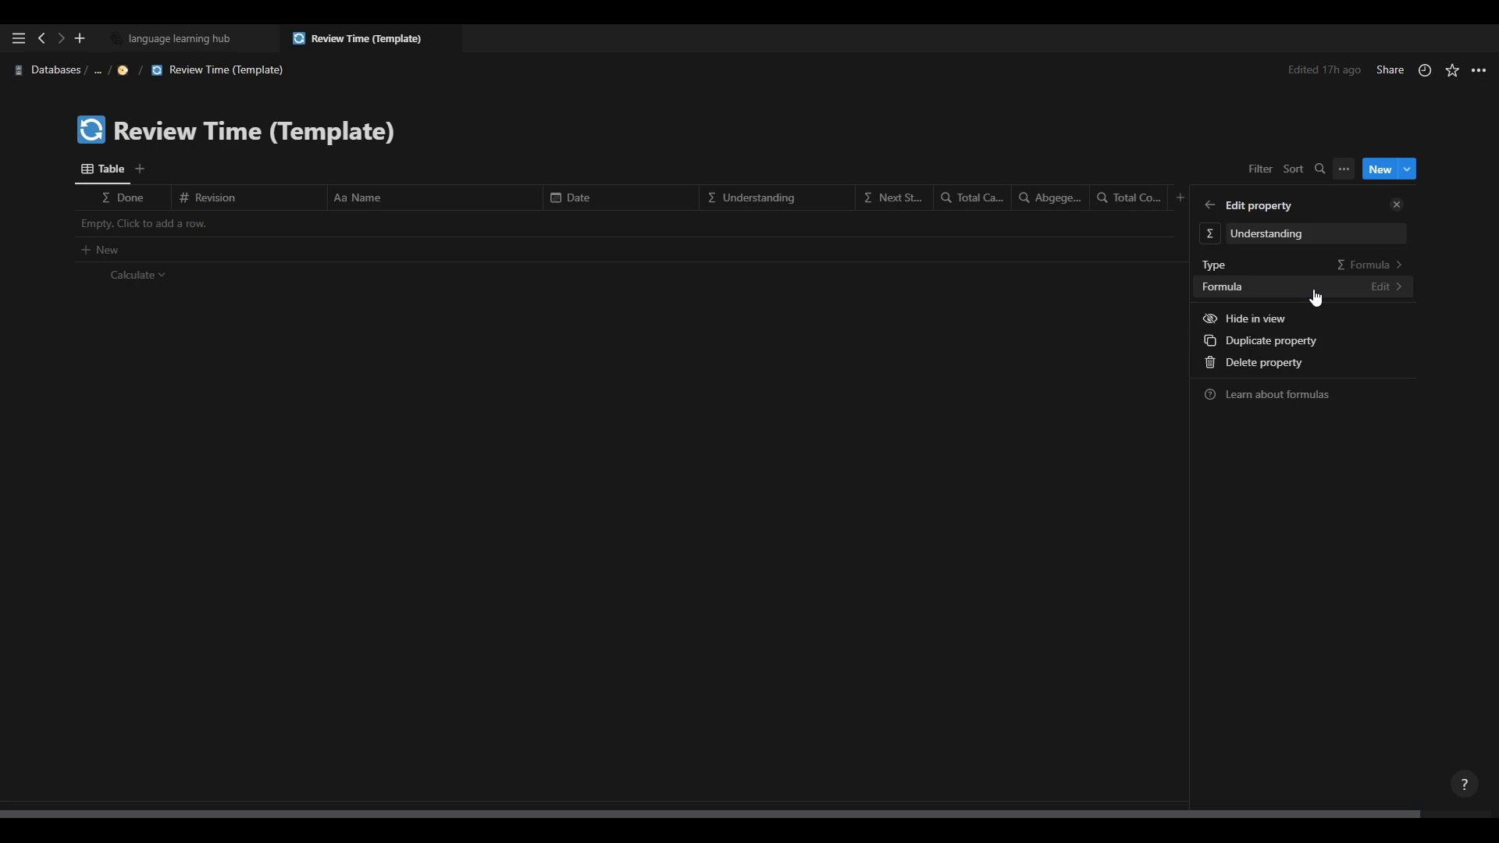
left_click(1316, 295)
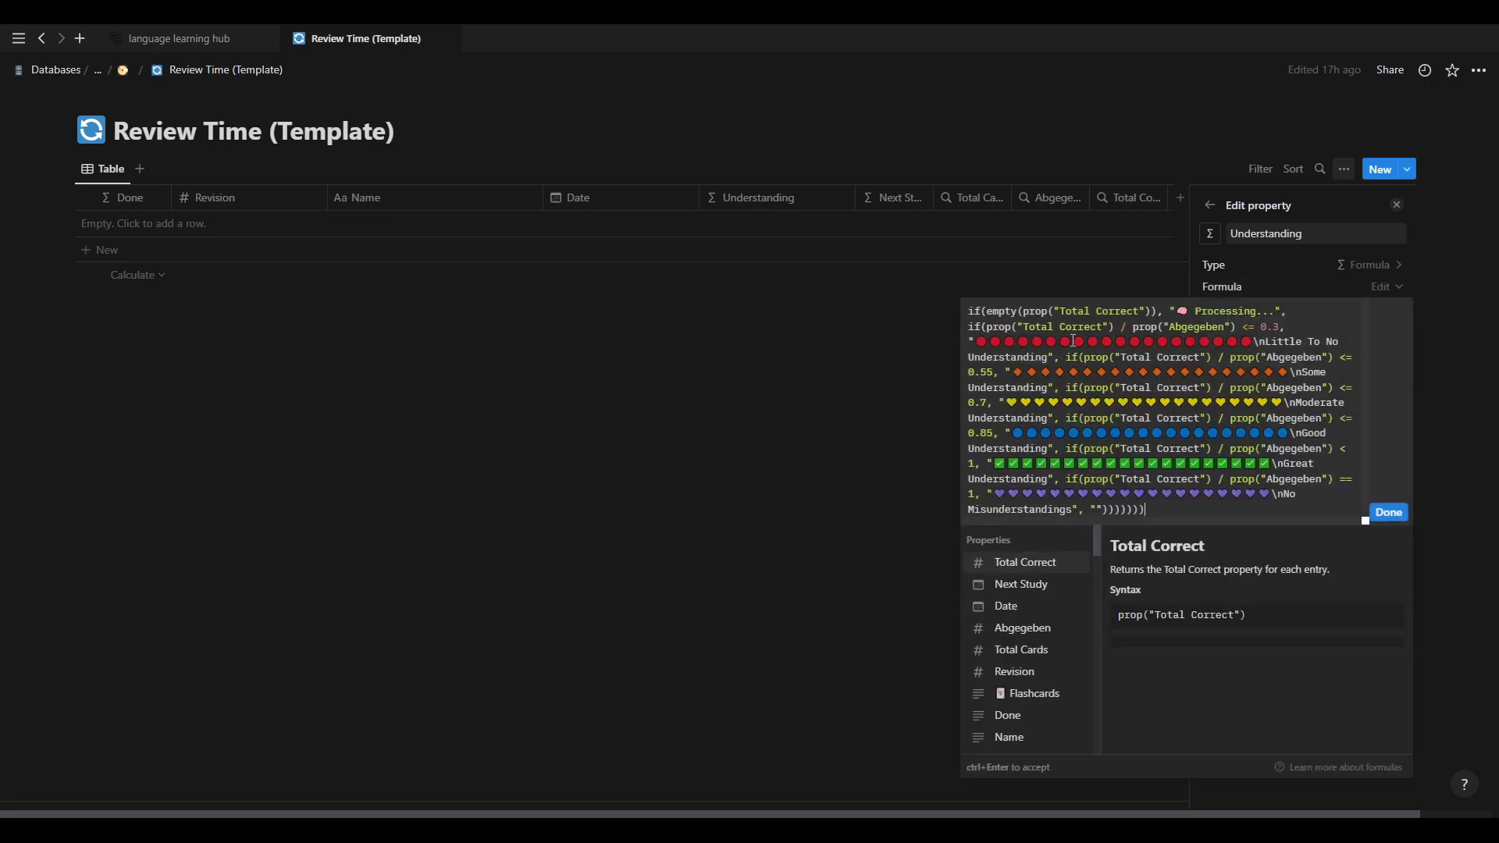
left_click_drag(1253, 342, 980, 346)
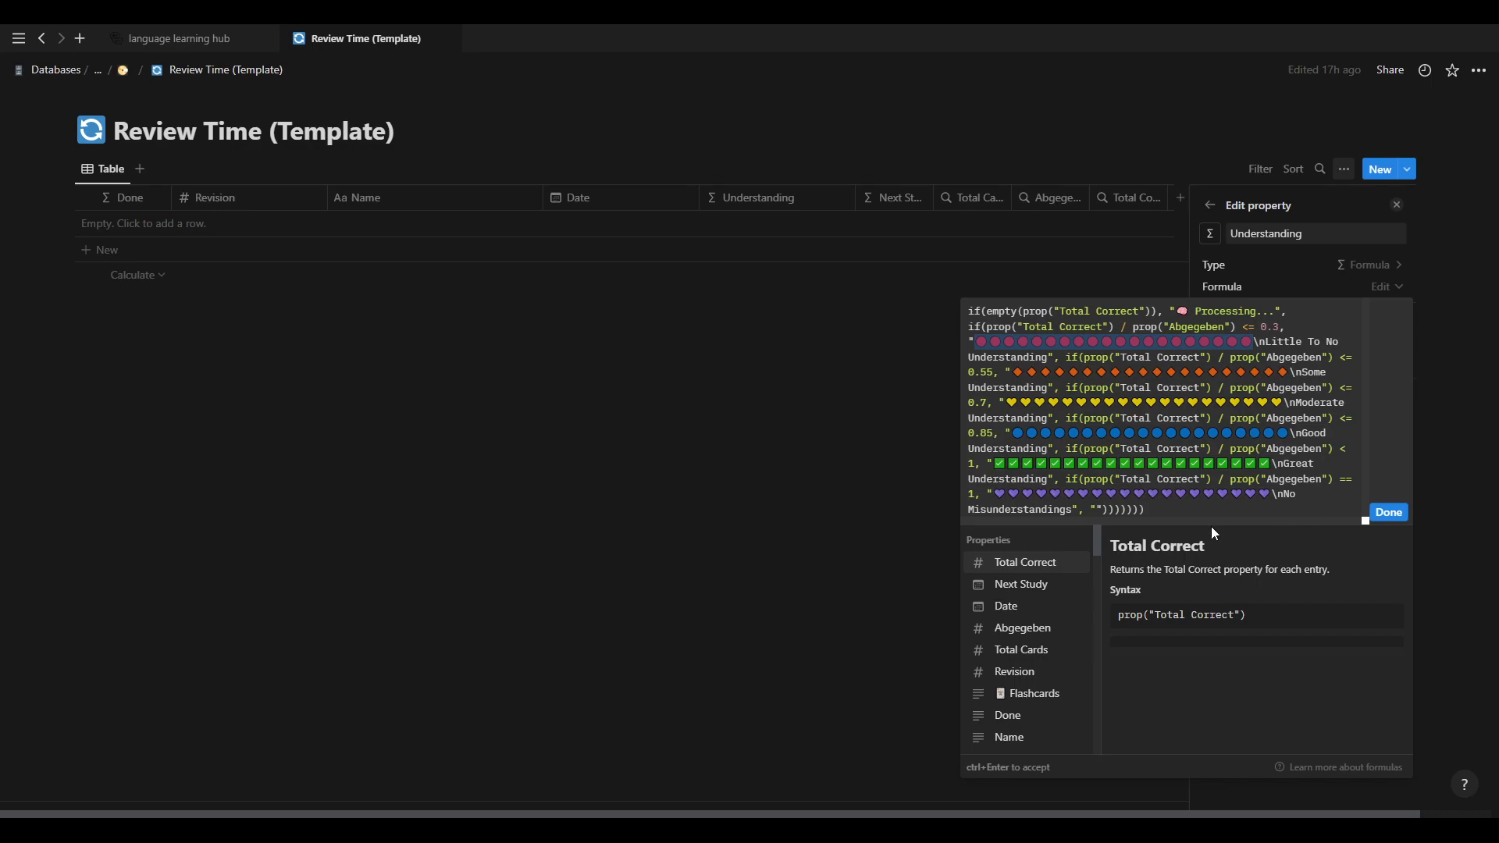
left_click_drag(1192, 508, 1194, 512)
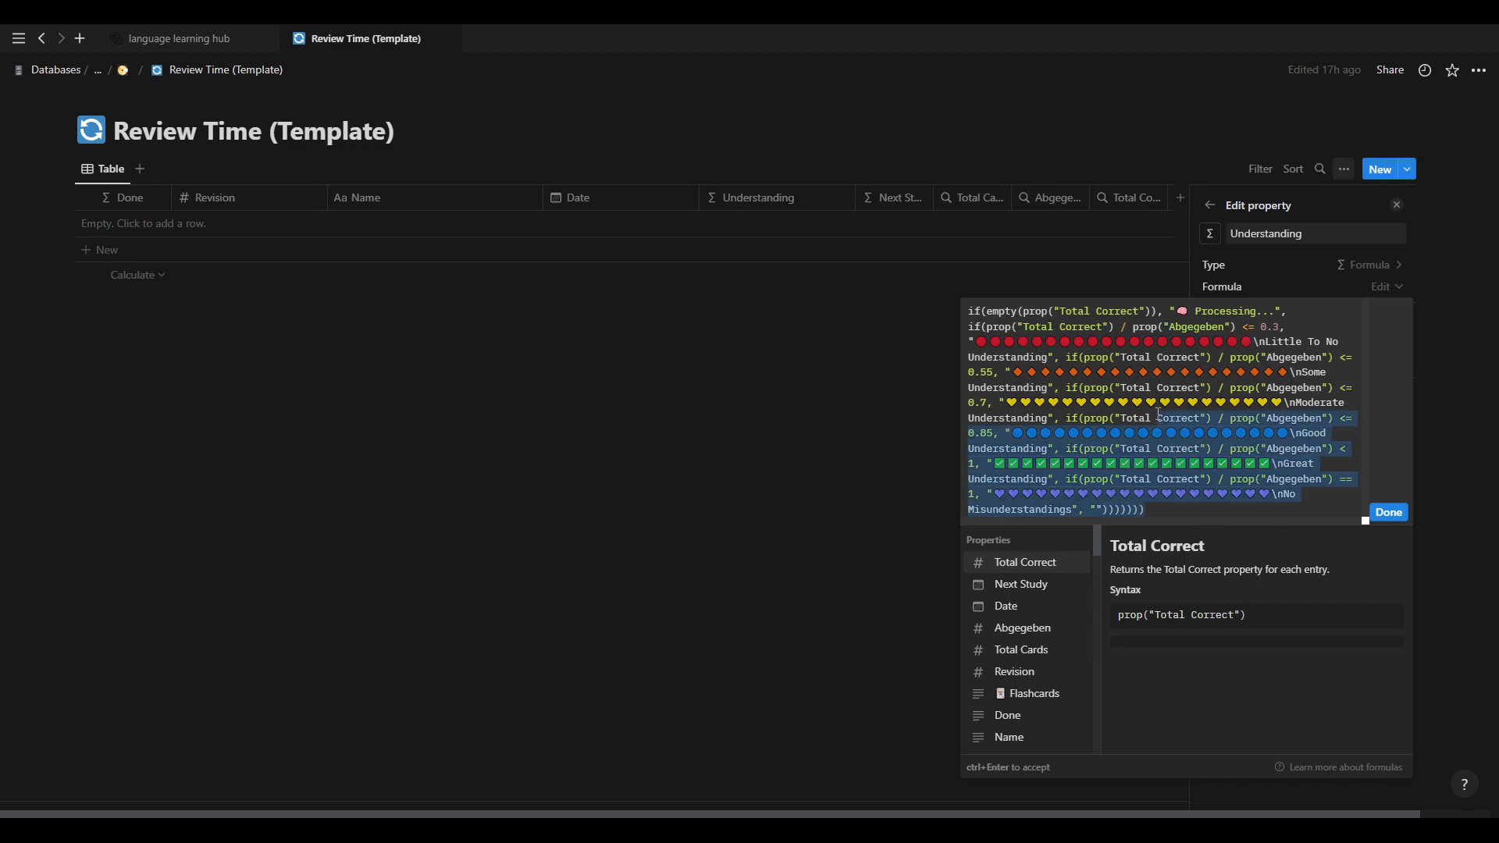
left_click(1241, 514)
left_click(1389, 512)
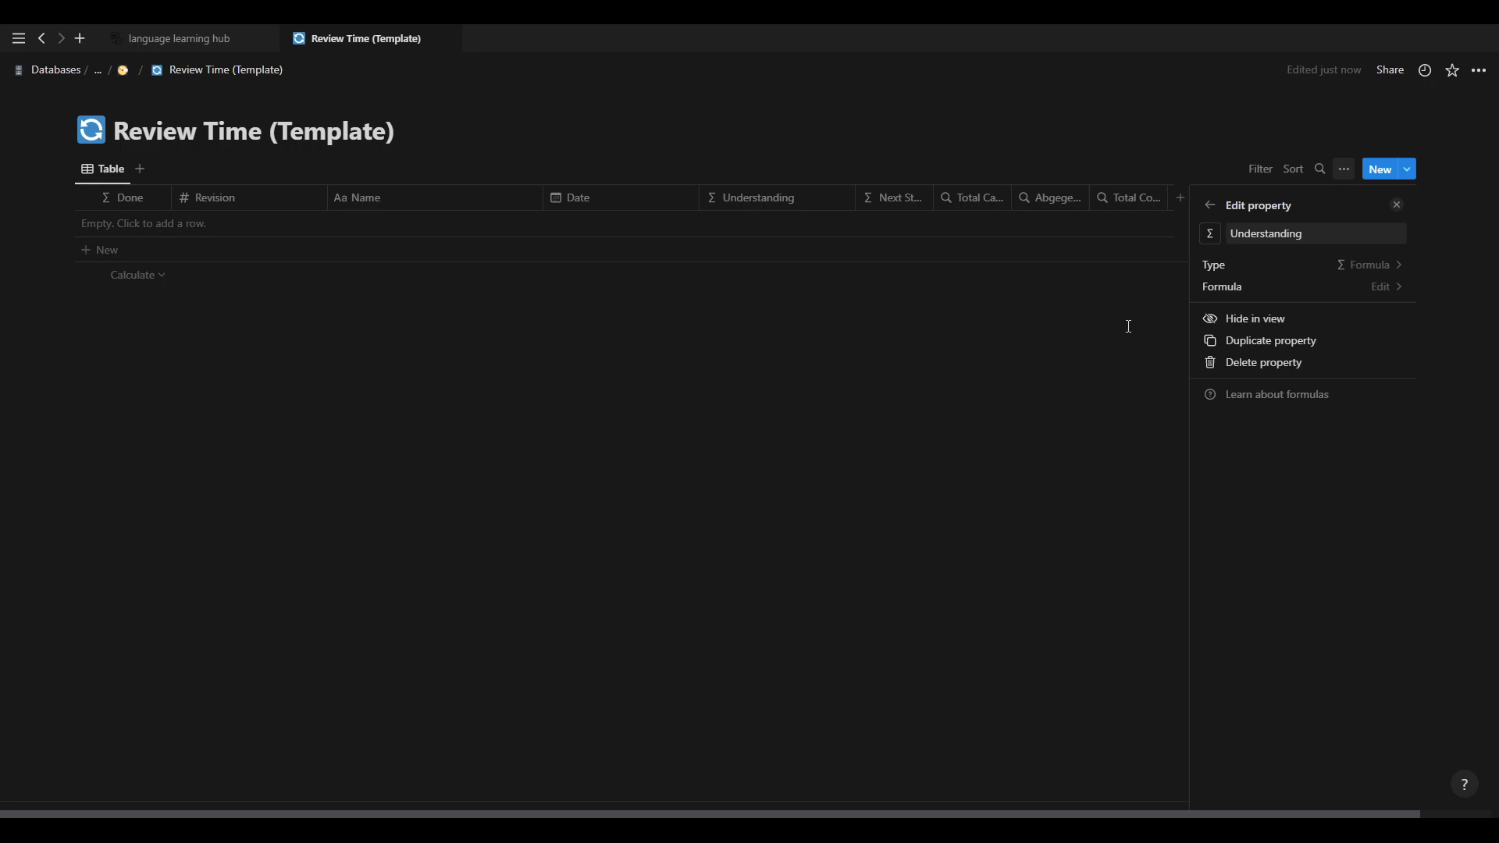
left_click(1211, 205)
left_click(1395, 208)
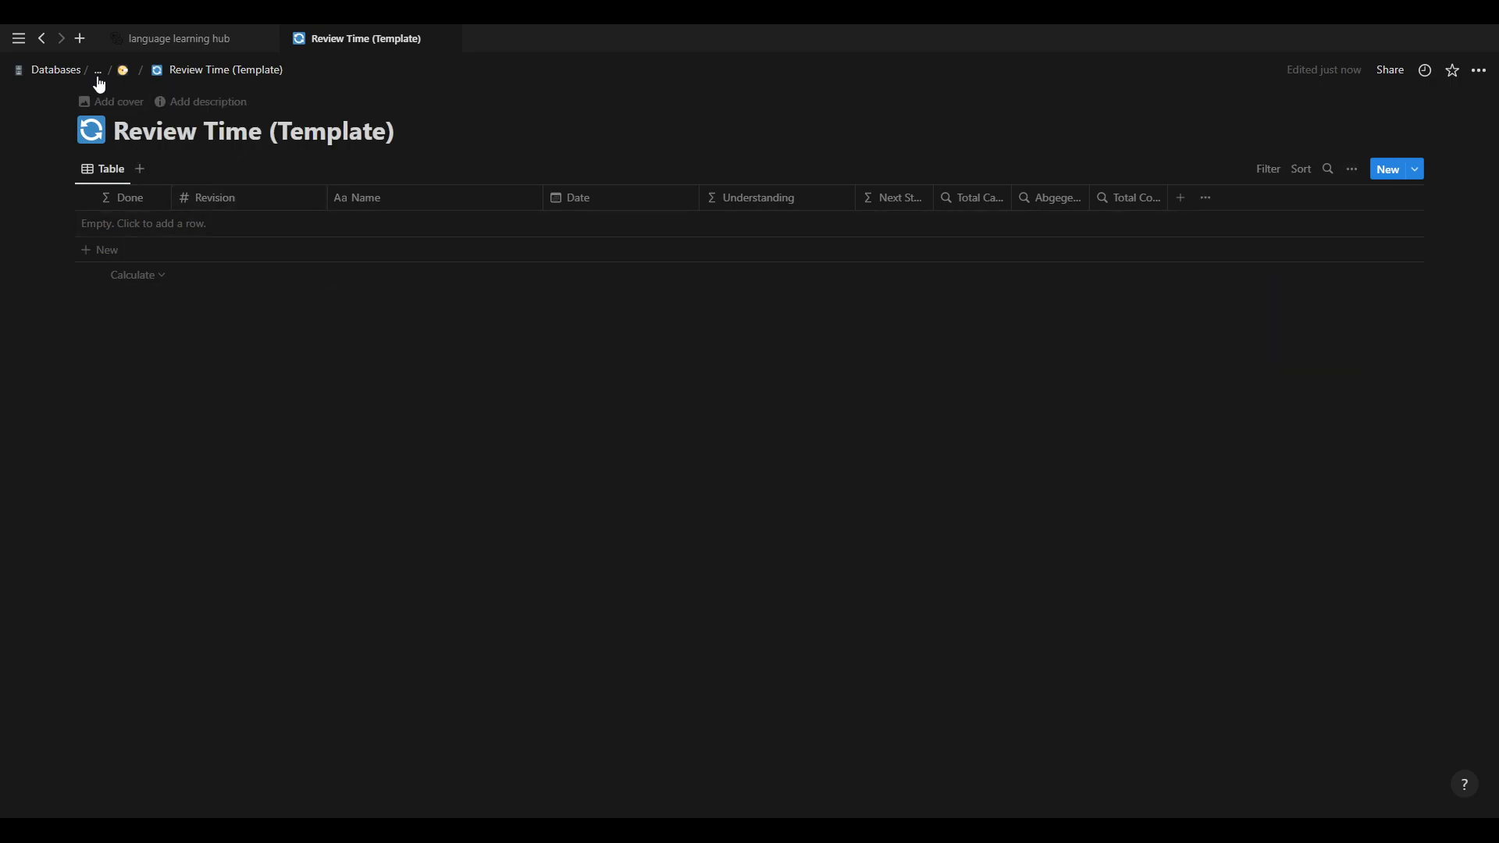
Return to the database overview, go to the Check-ins database, and open its Weekly Check-in template for editing.
left_click(123, 71)
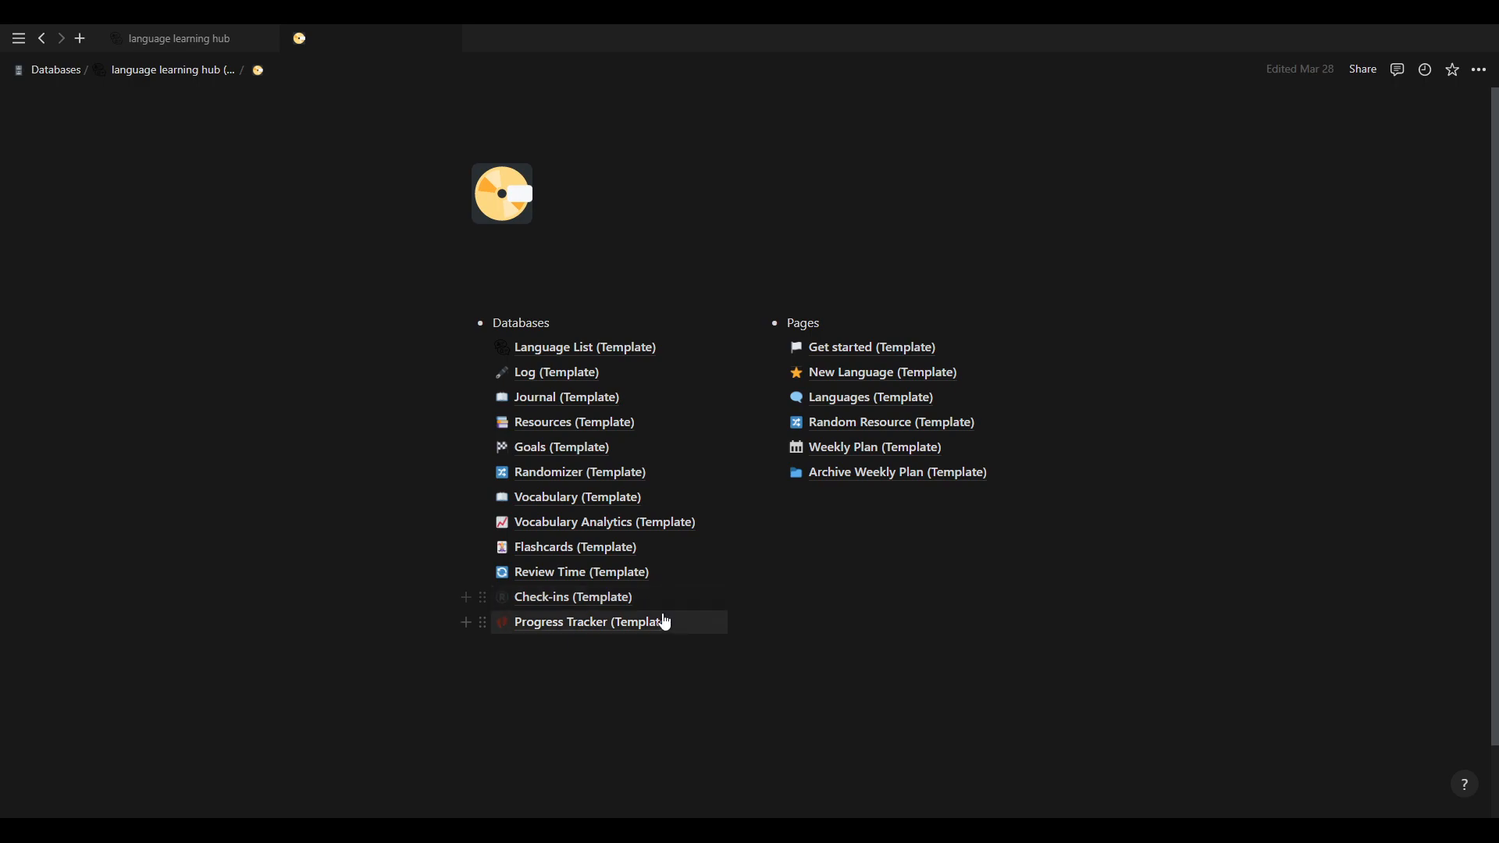
left_click(607, 601)
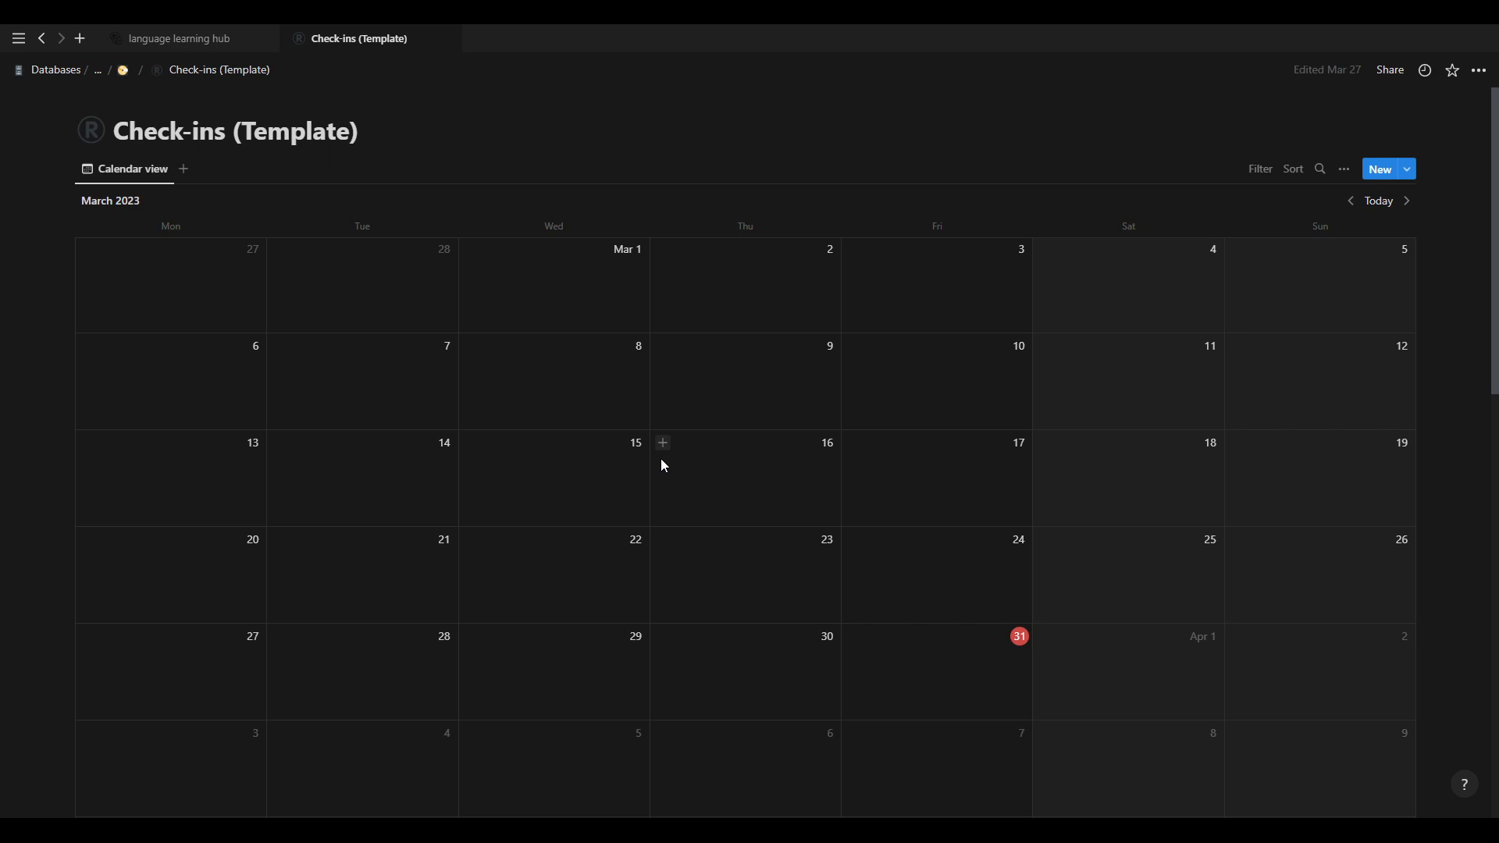
left_click(1410, 175)
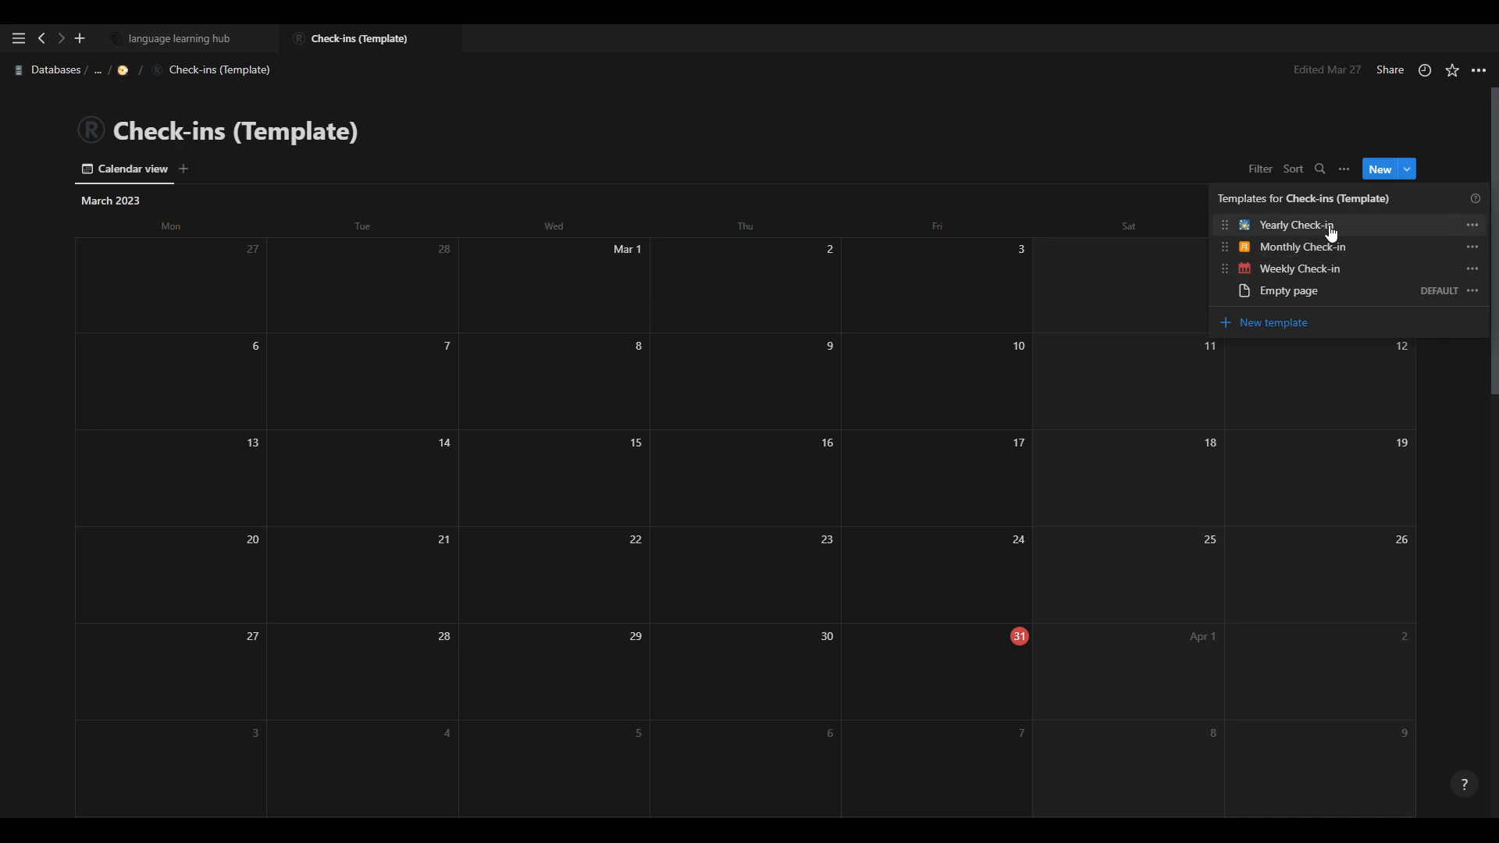
left_click(1472, 271)
left_click(1355, 274)
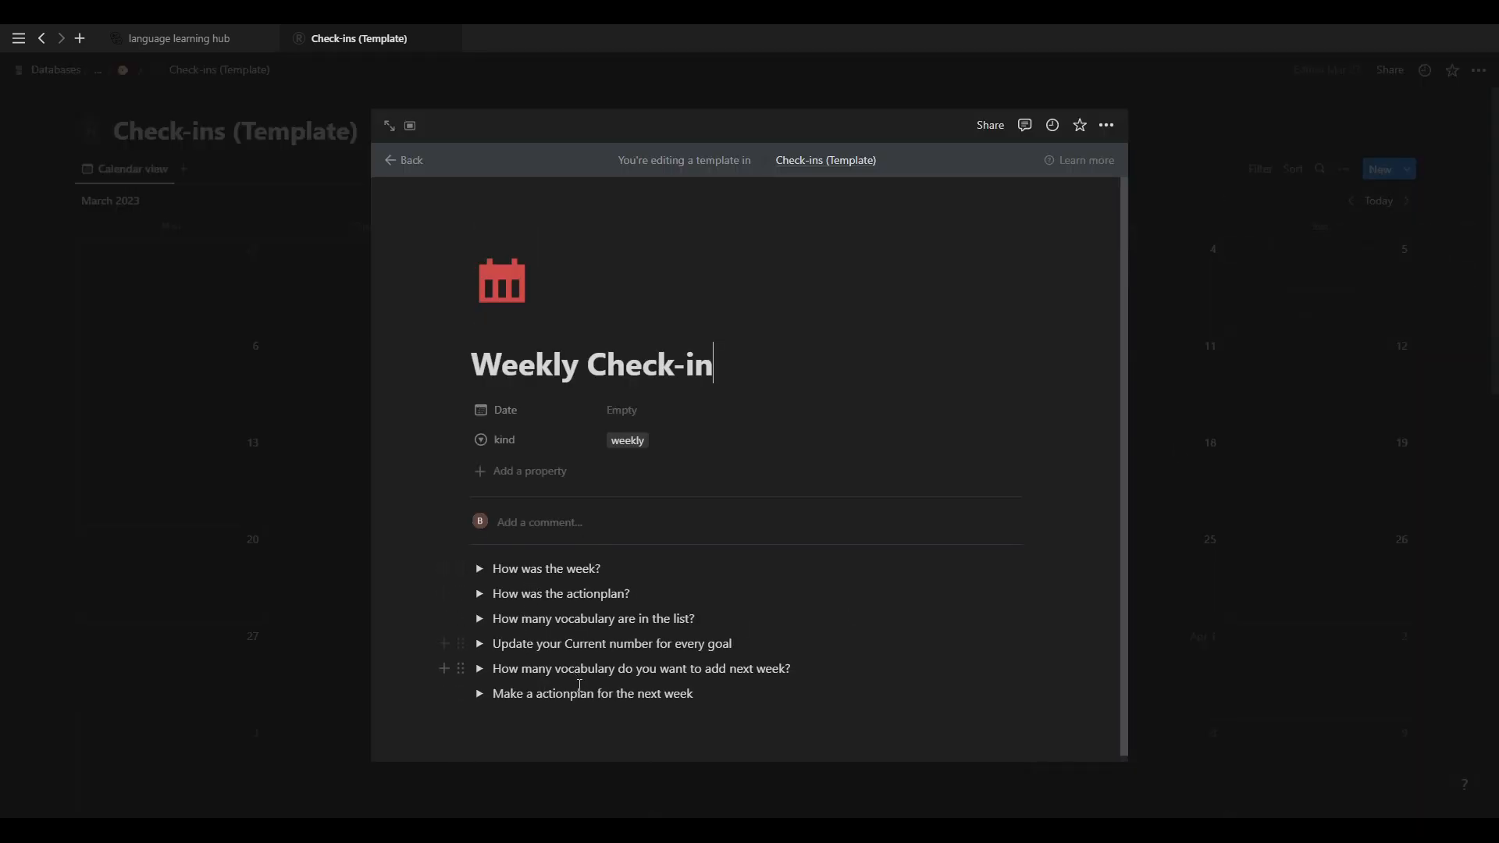
View the contents under the Weekly Check-in's vocabulary list and "How was the actionplan?" questions, collapsing each again.
left_click(480, 619)
scroll(739, 692, "down", 2)
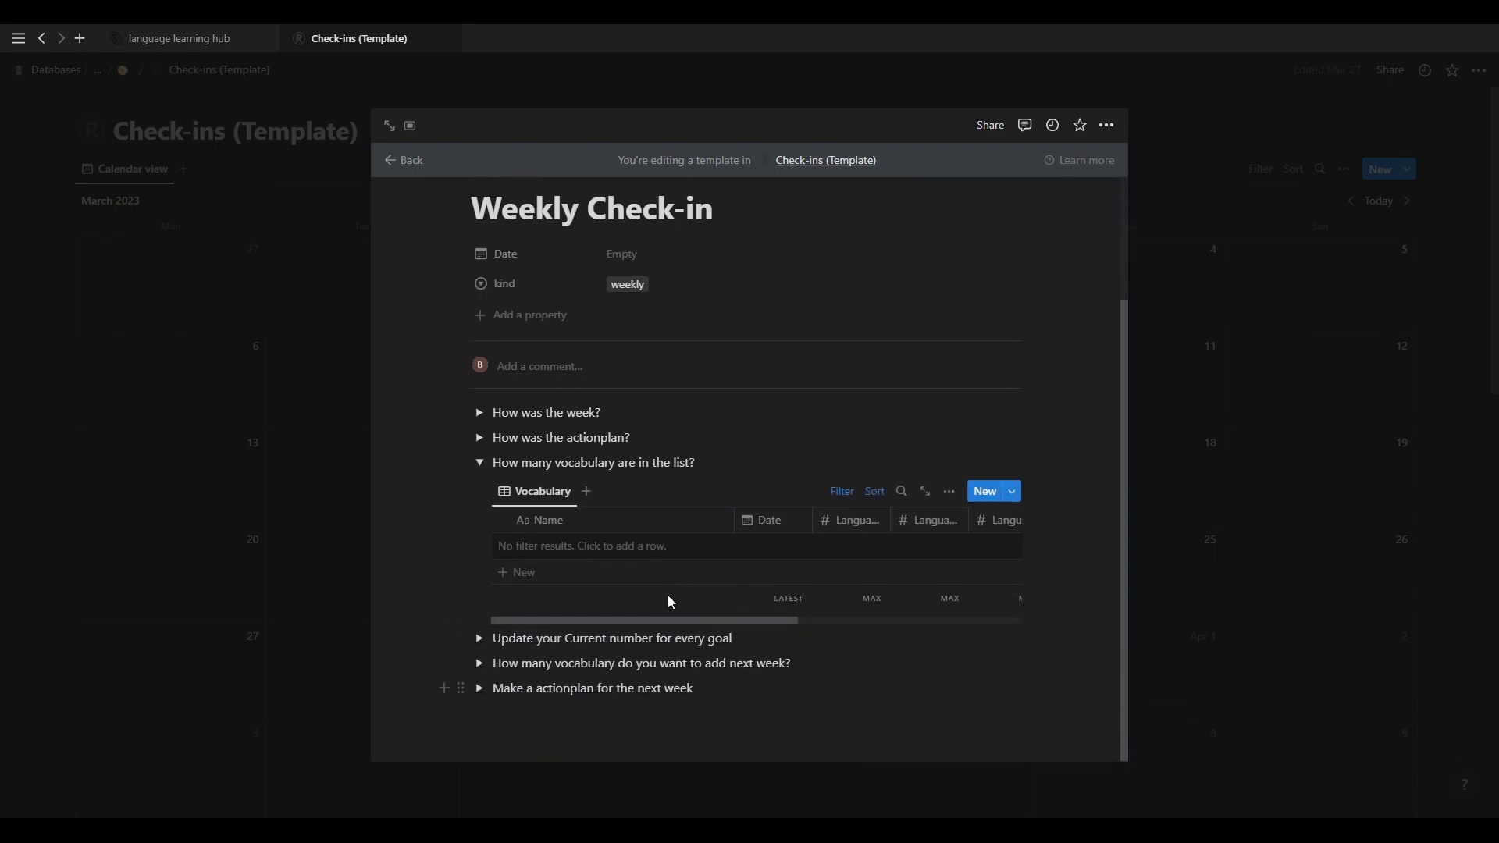
left_click(481, 463)
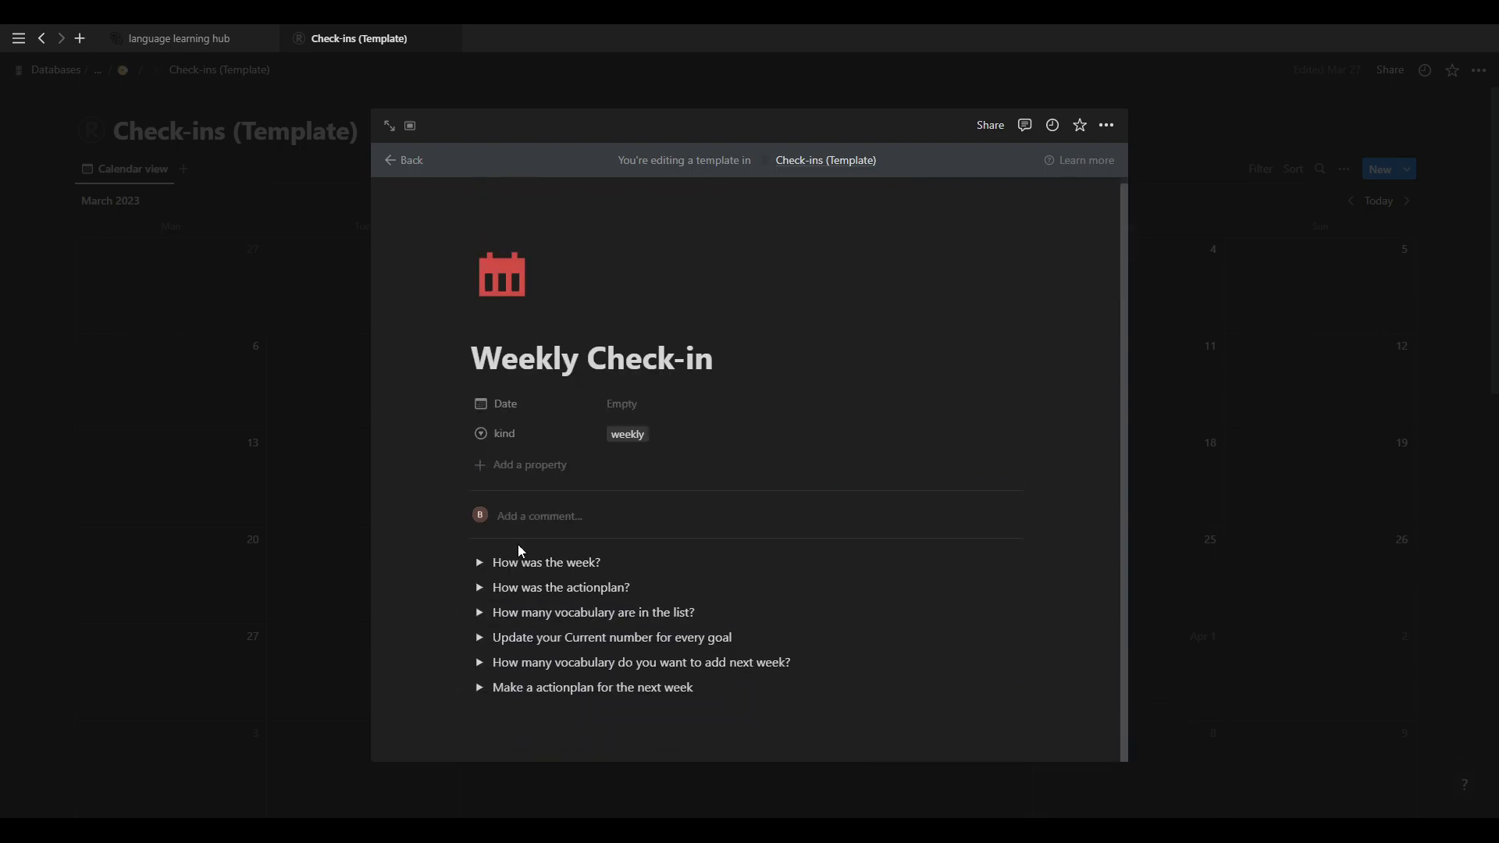
left_click(480, 587)
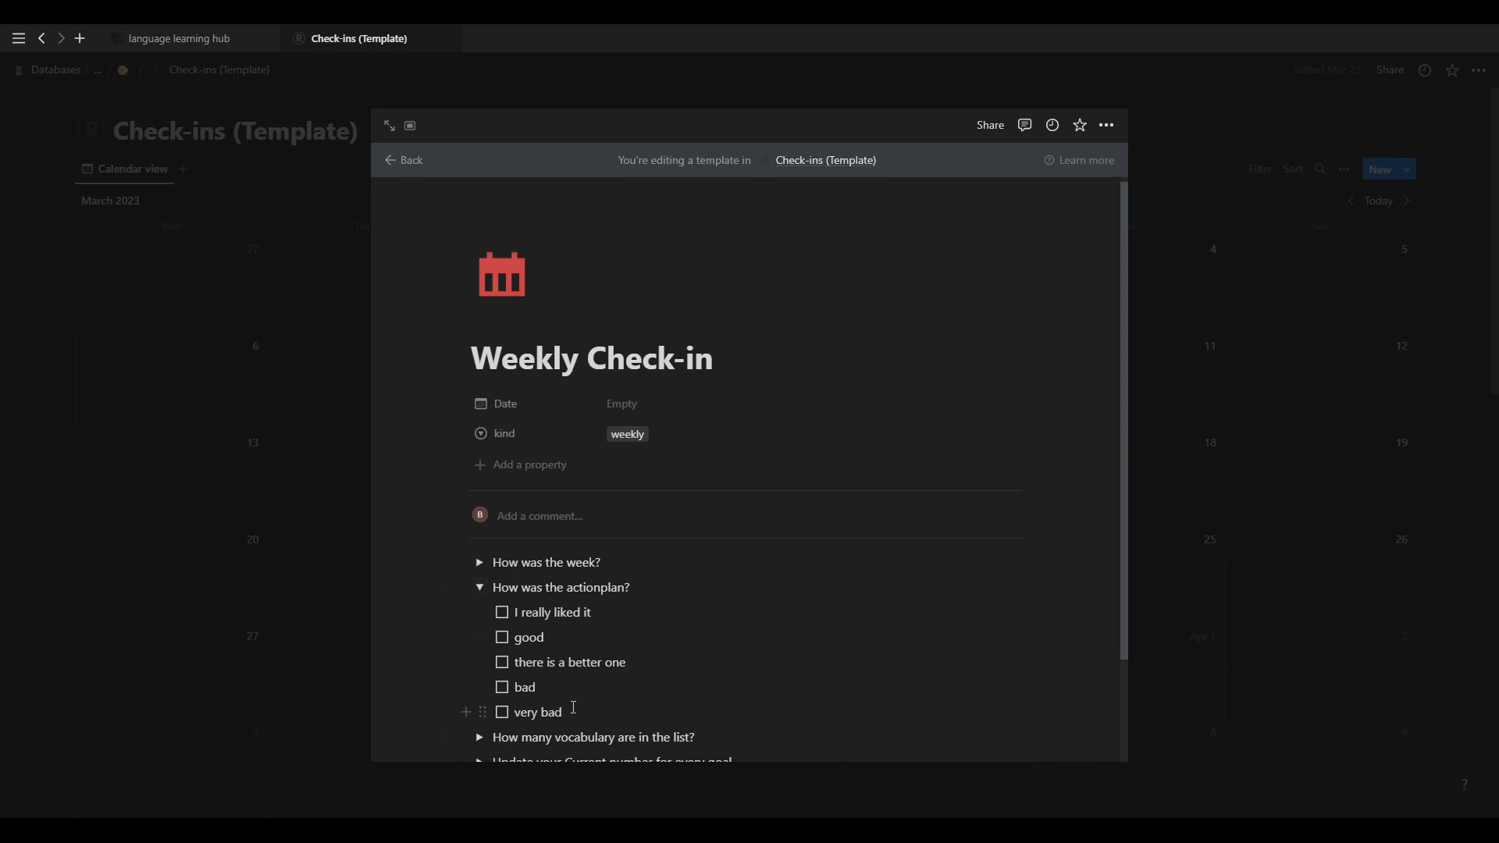
scroll(586, 699, "down", 1)
left_click_drag(622, 538, 505, 539)
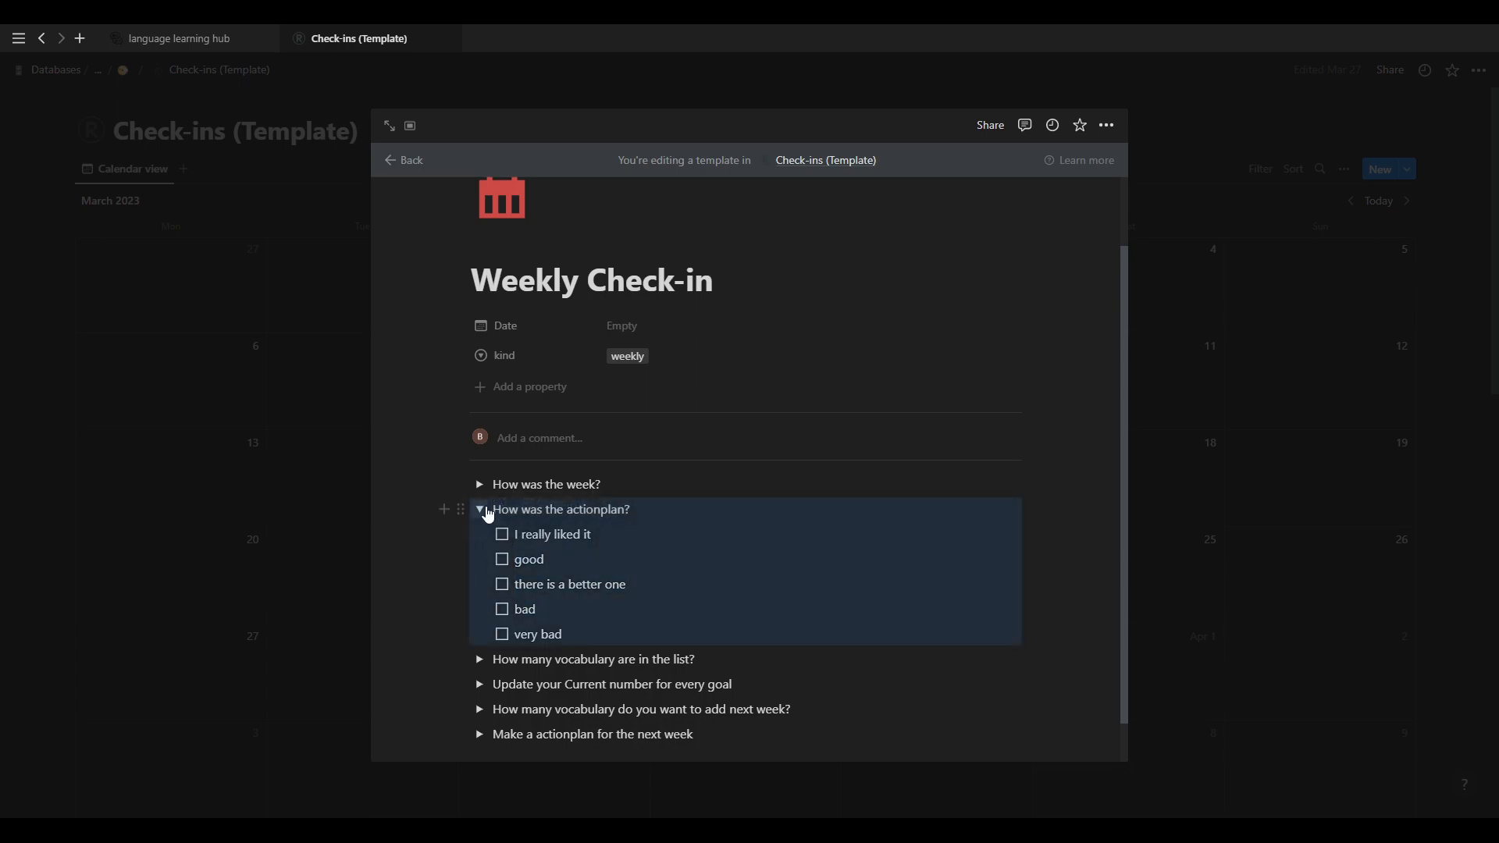
left_click(480, 511)
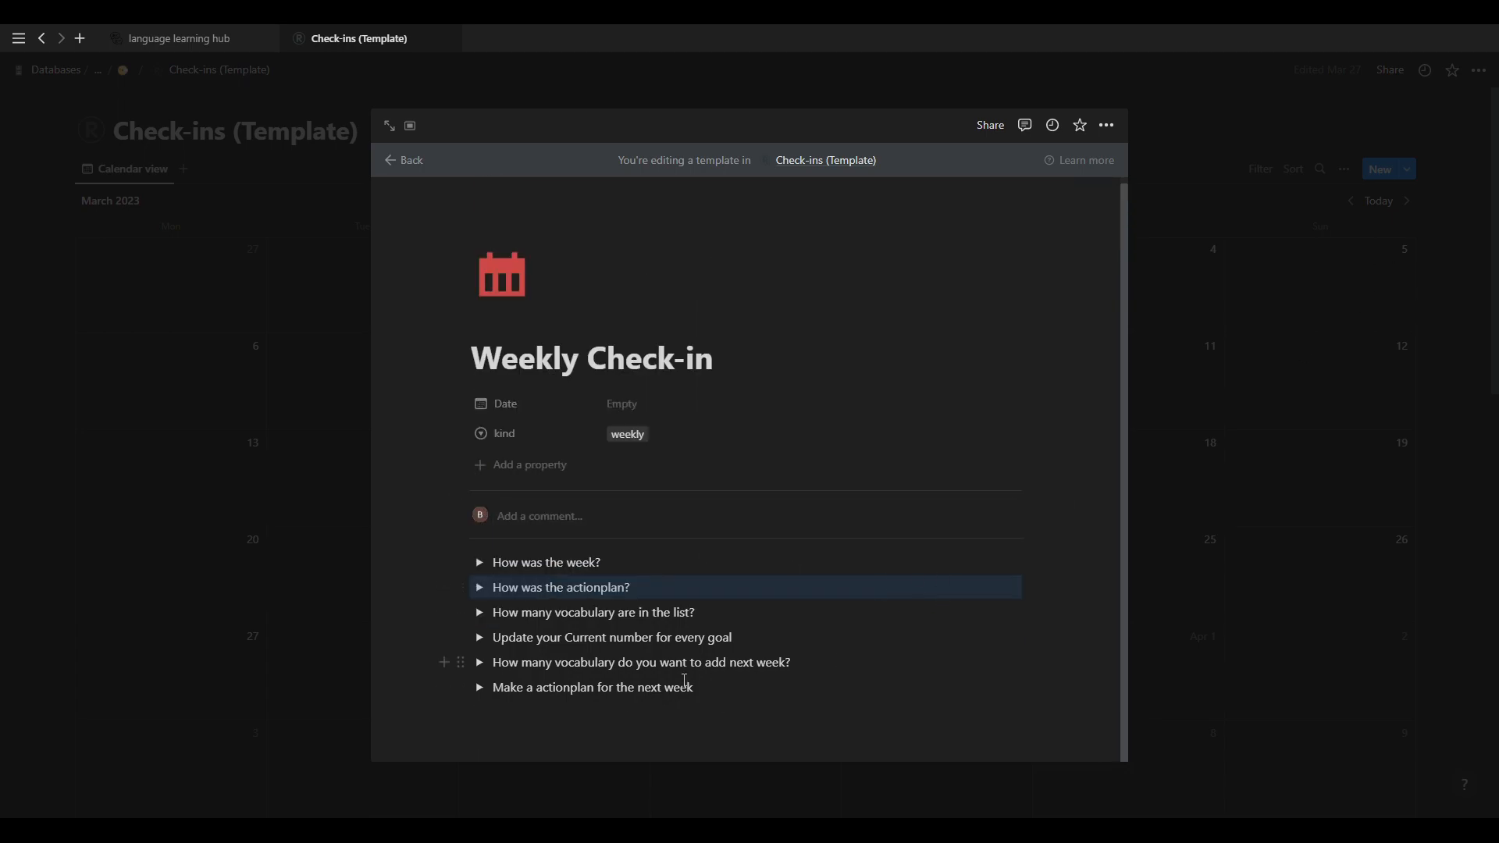
View the contents of "Make a actionplan for the next week", collapse it, and close the Weekly Check-in template.
left_click(480, 687)
scroll(692, 700, "down", 1)
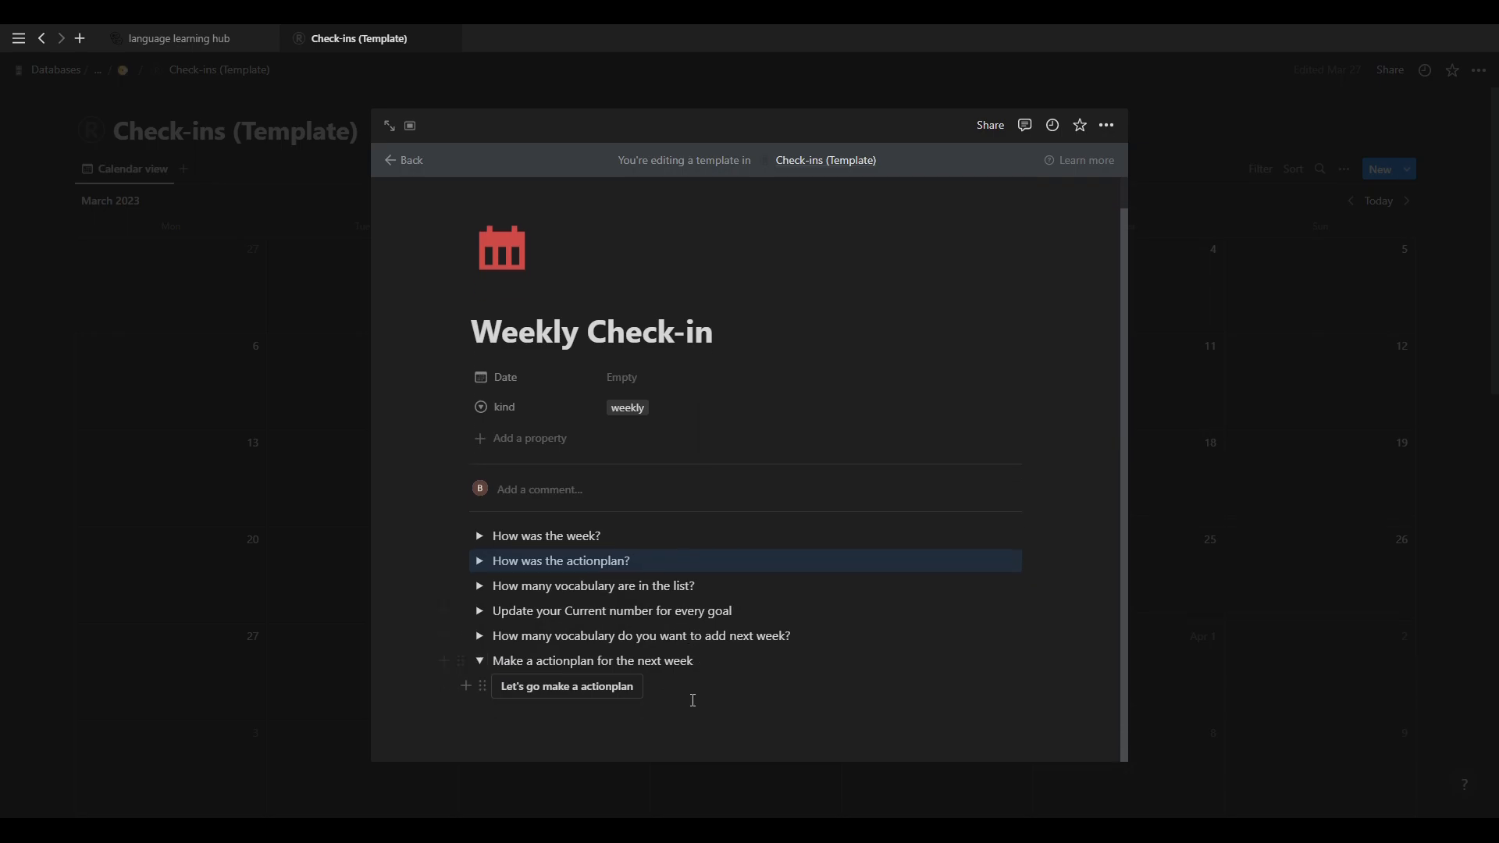
left_click(480, 662)
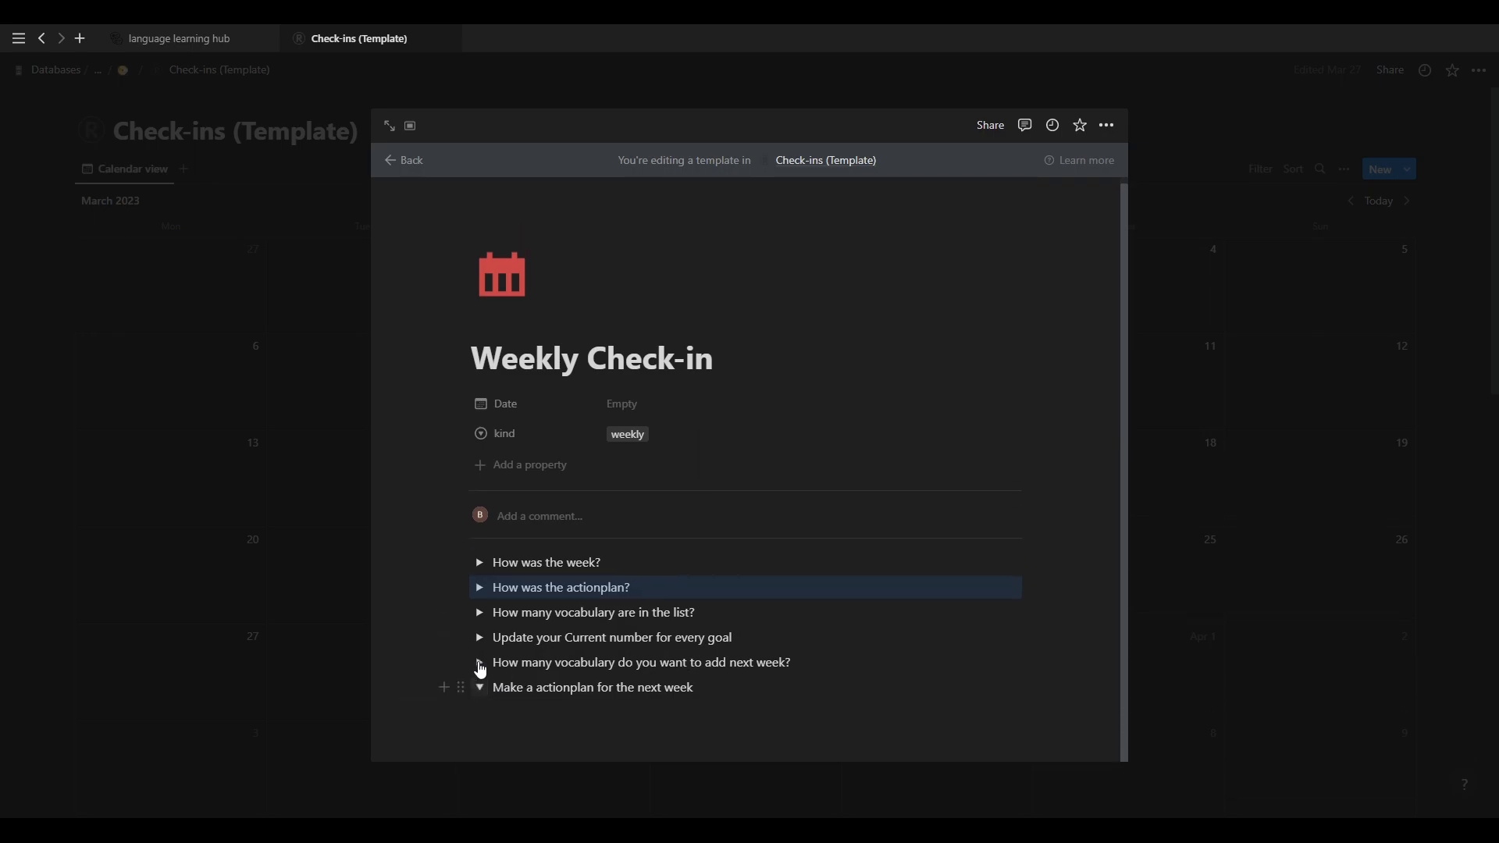
left_click(329, 173)
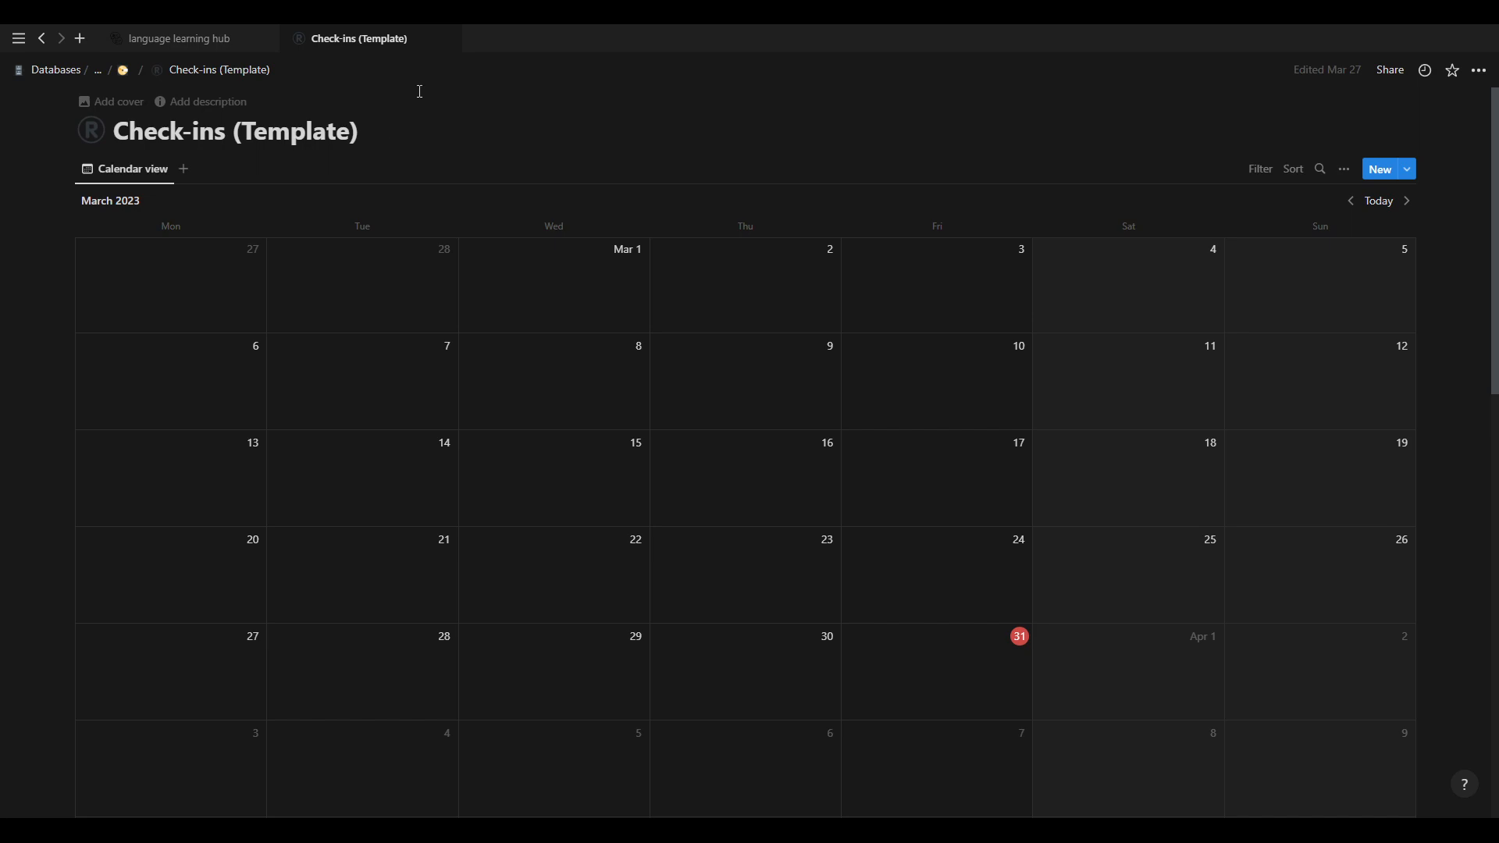
Open the Monthly Check-in template of the Check-ins database for editing and read through its list of questions.
left_click(1407, 170)
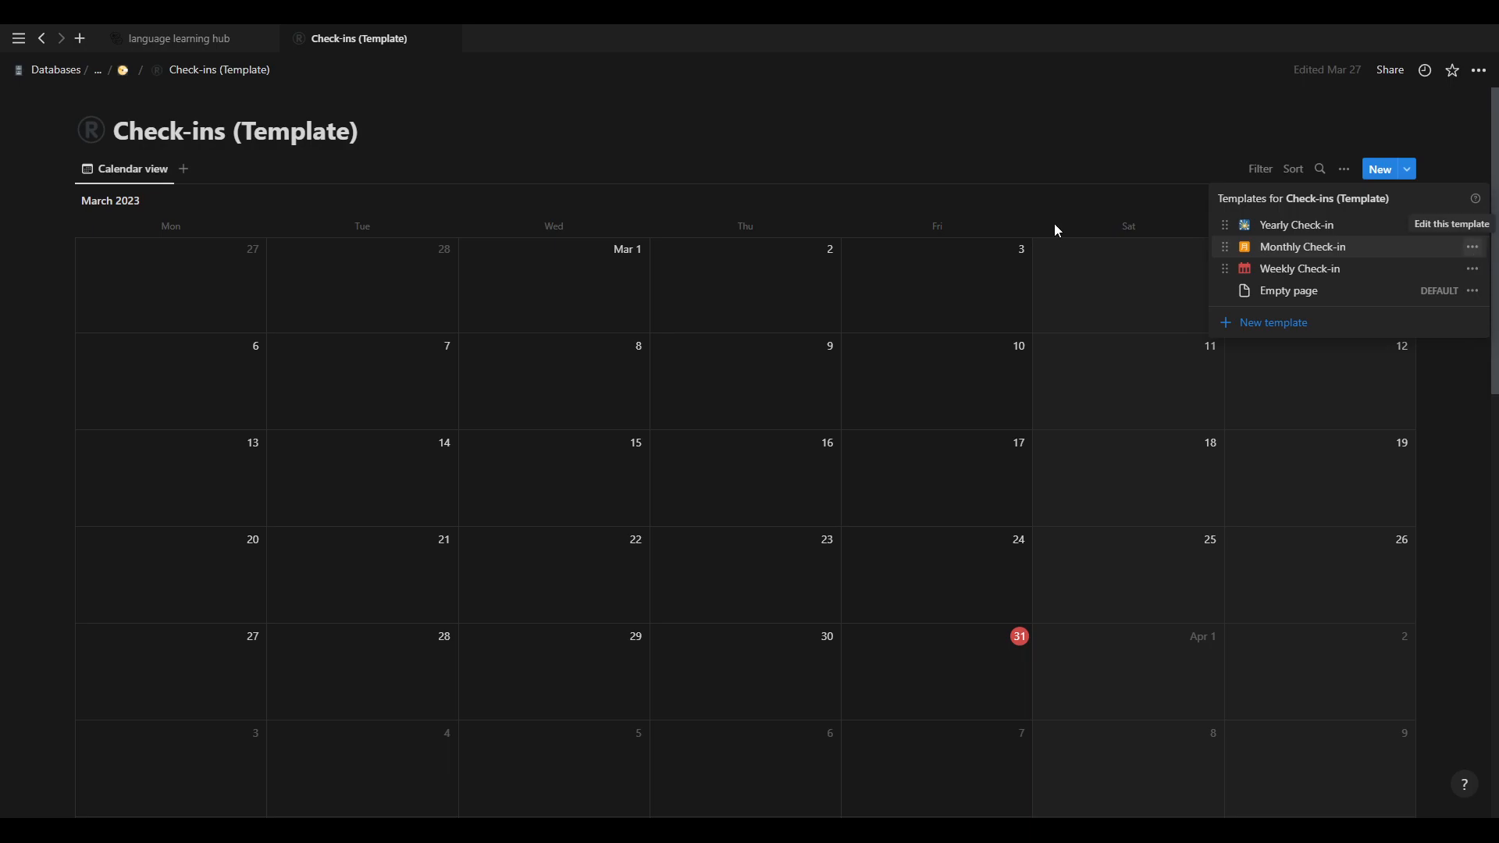
left_click(500, 149)
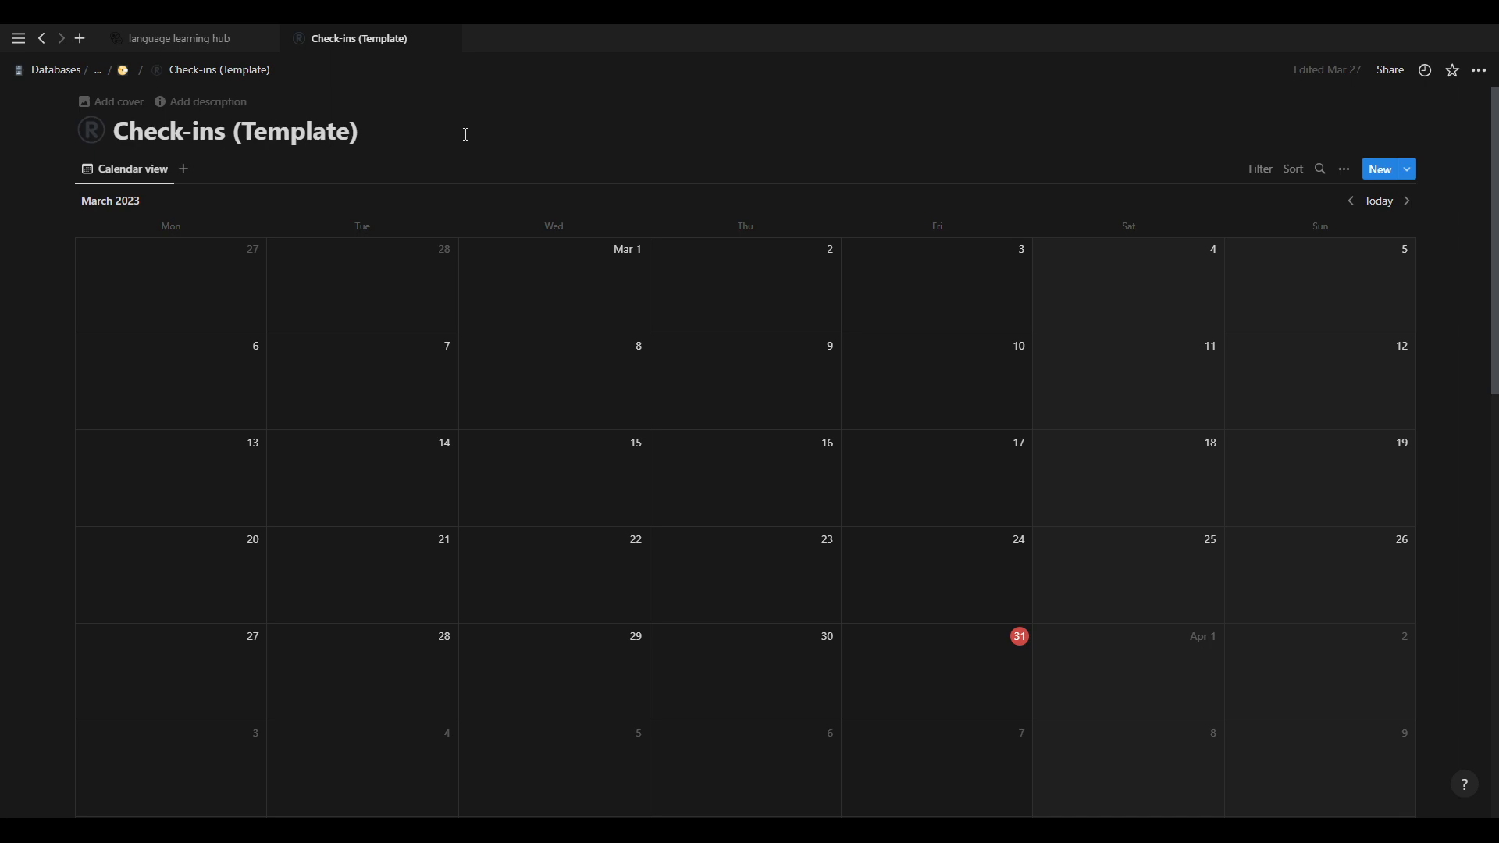
left_click(1408, 169)
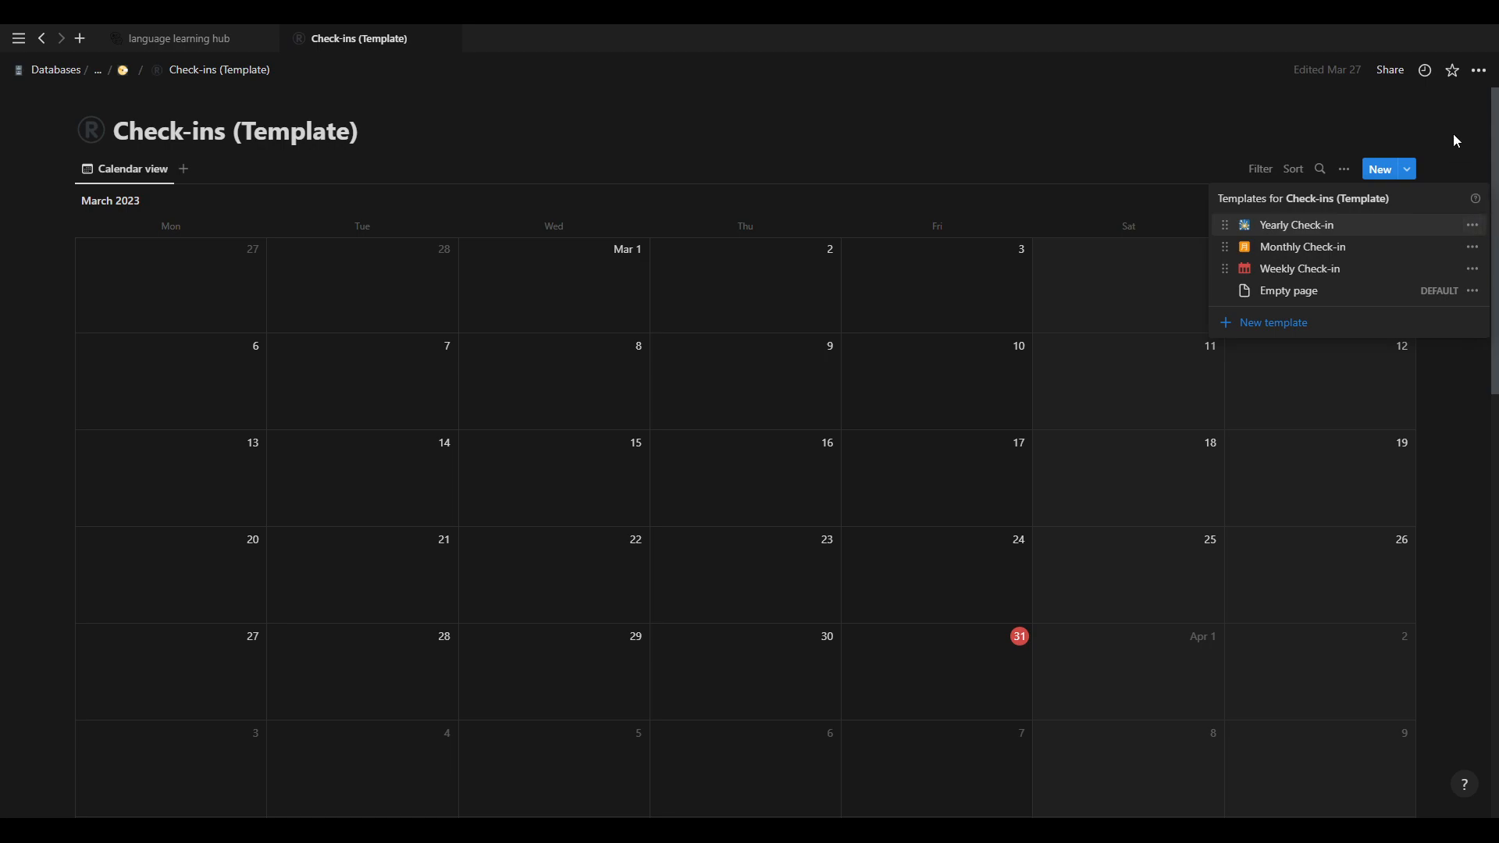
left_click(1472, 247)
left_click(1394, 255)
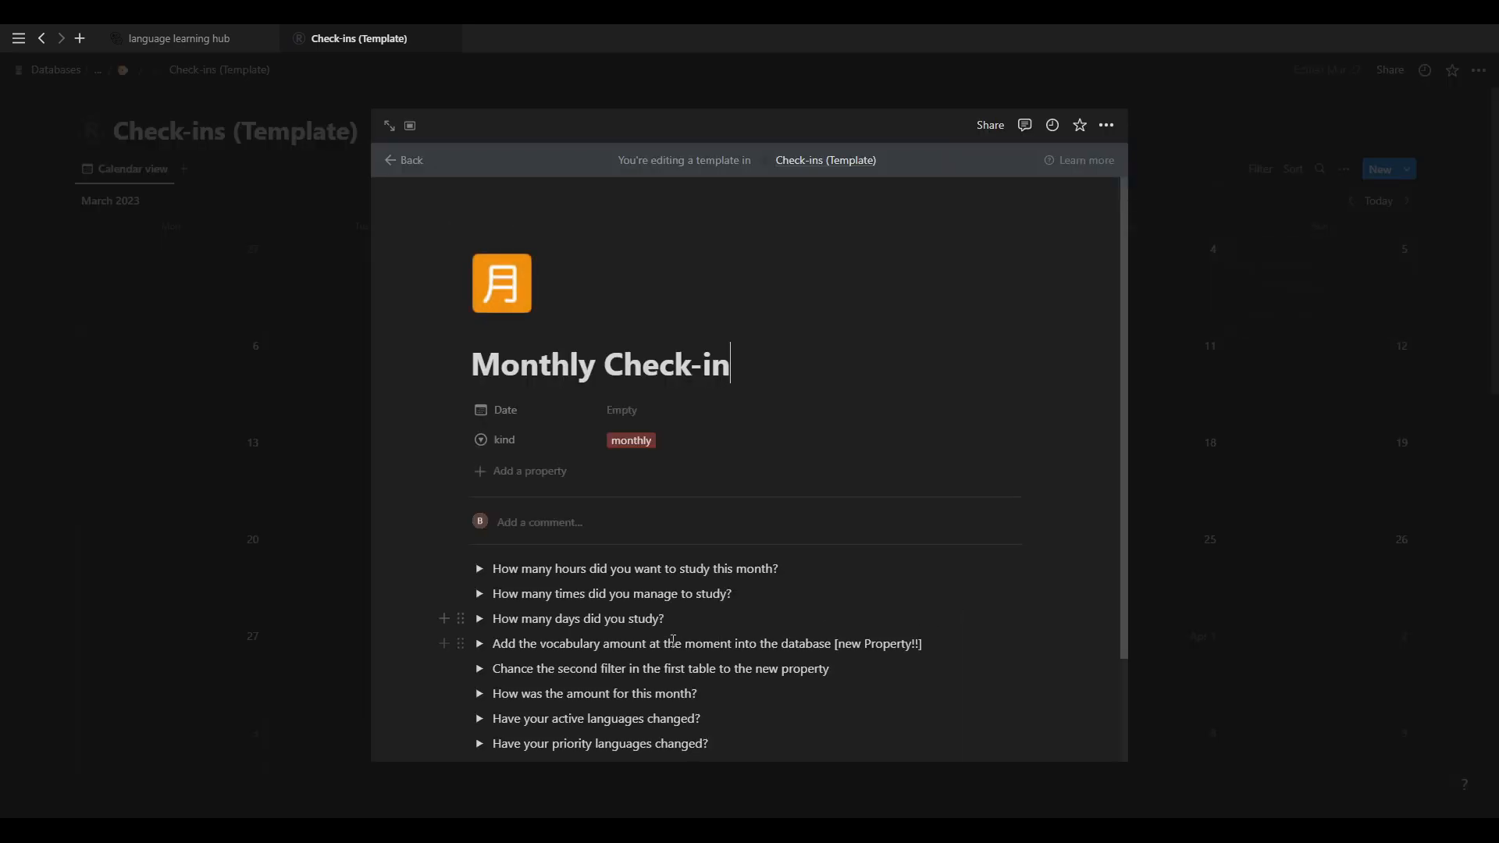
scroll(662, 665, "down", 1)
scroll(662, 665, "down", 1)
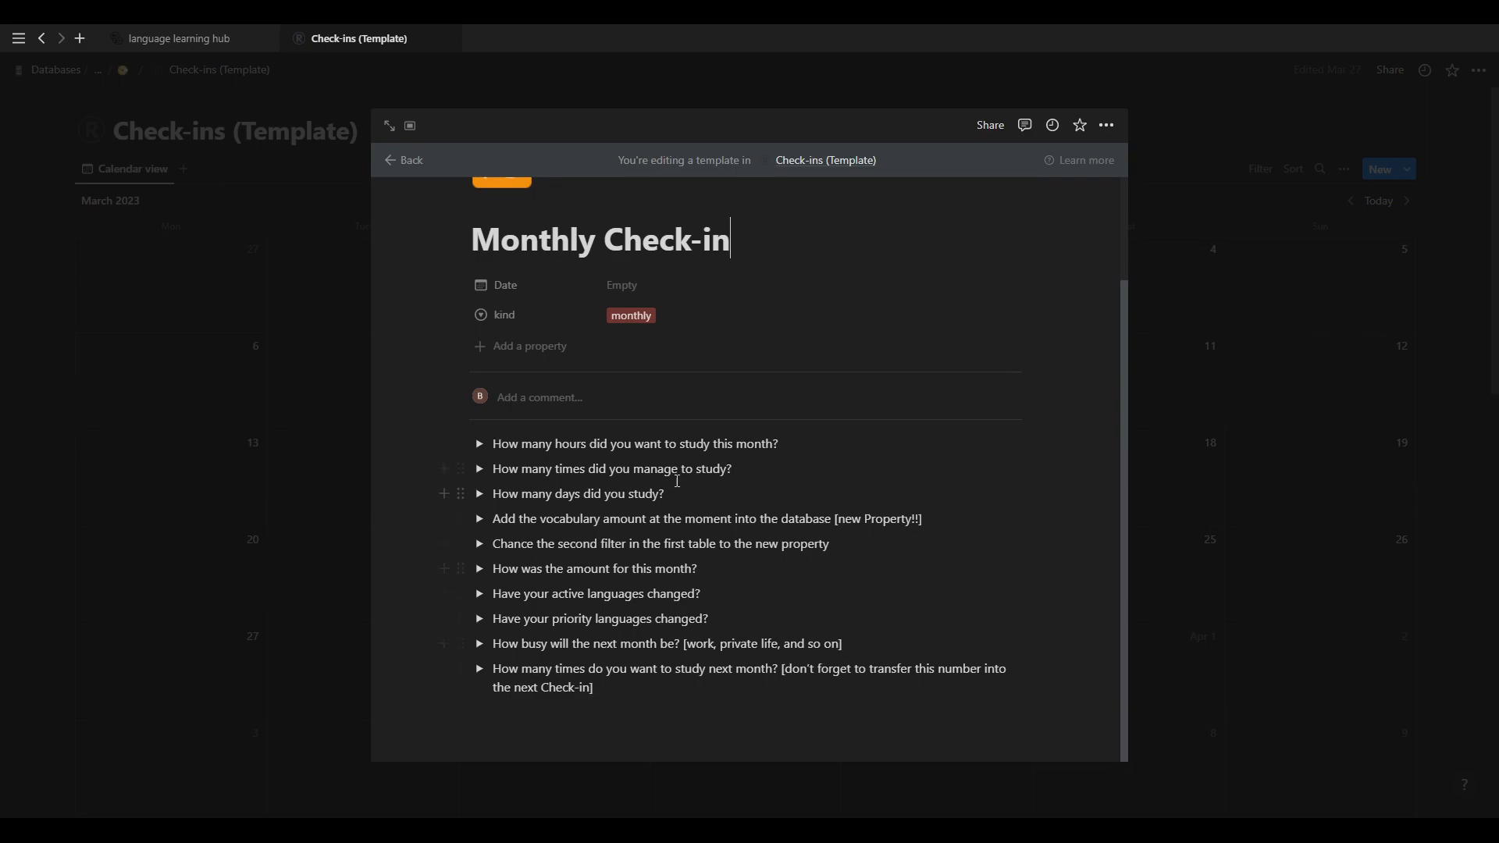
Examine the Started Languages and All tables under the Monthly Check-in's vocabulary amount question, and collapse it.
left_click(479, 519)
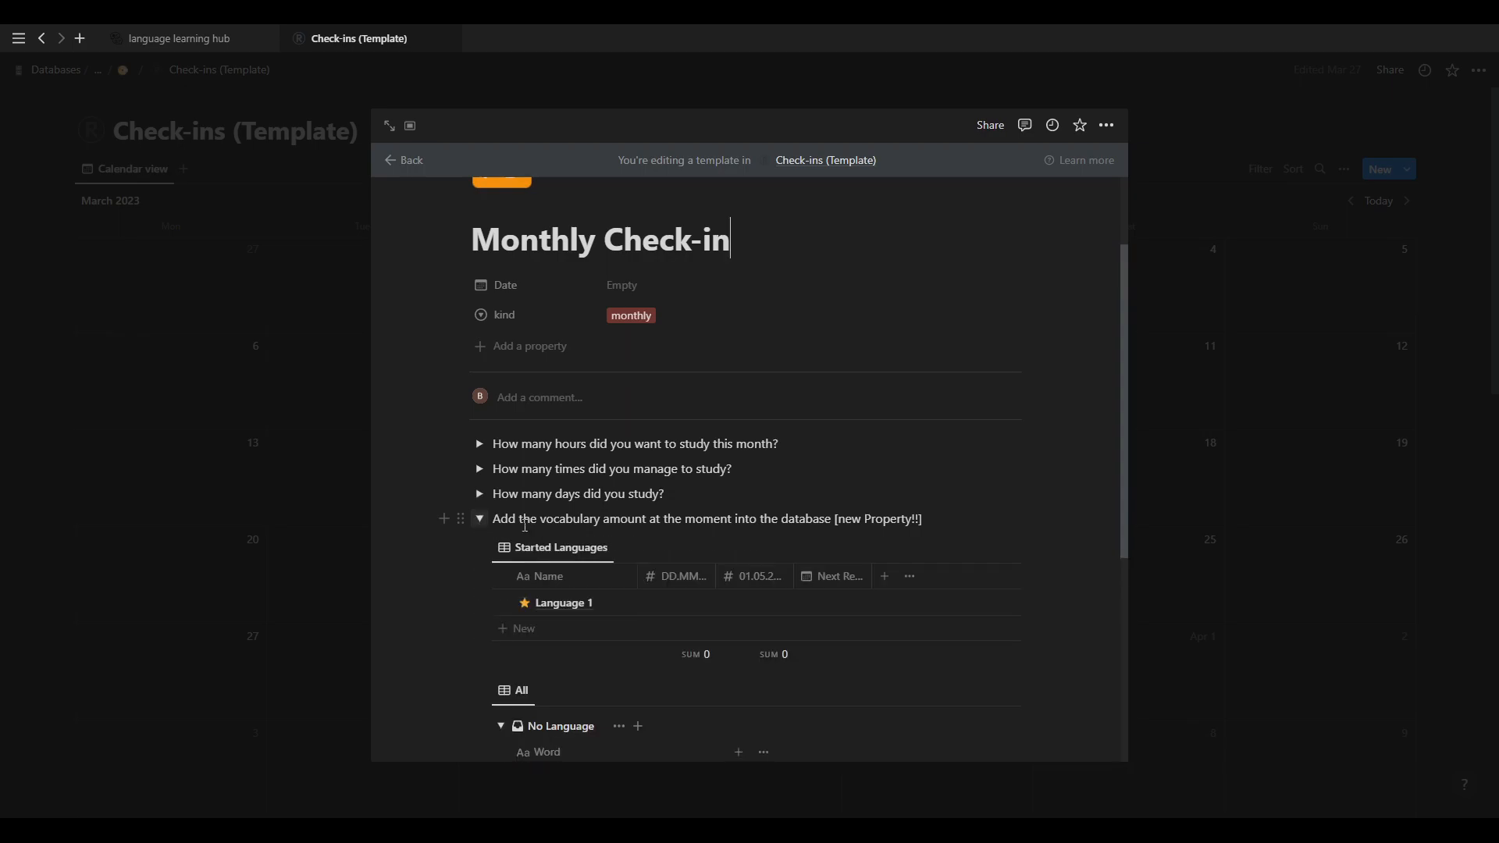
left_click_drag(913, 517, 851, 519)
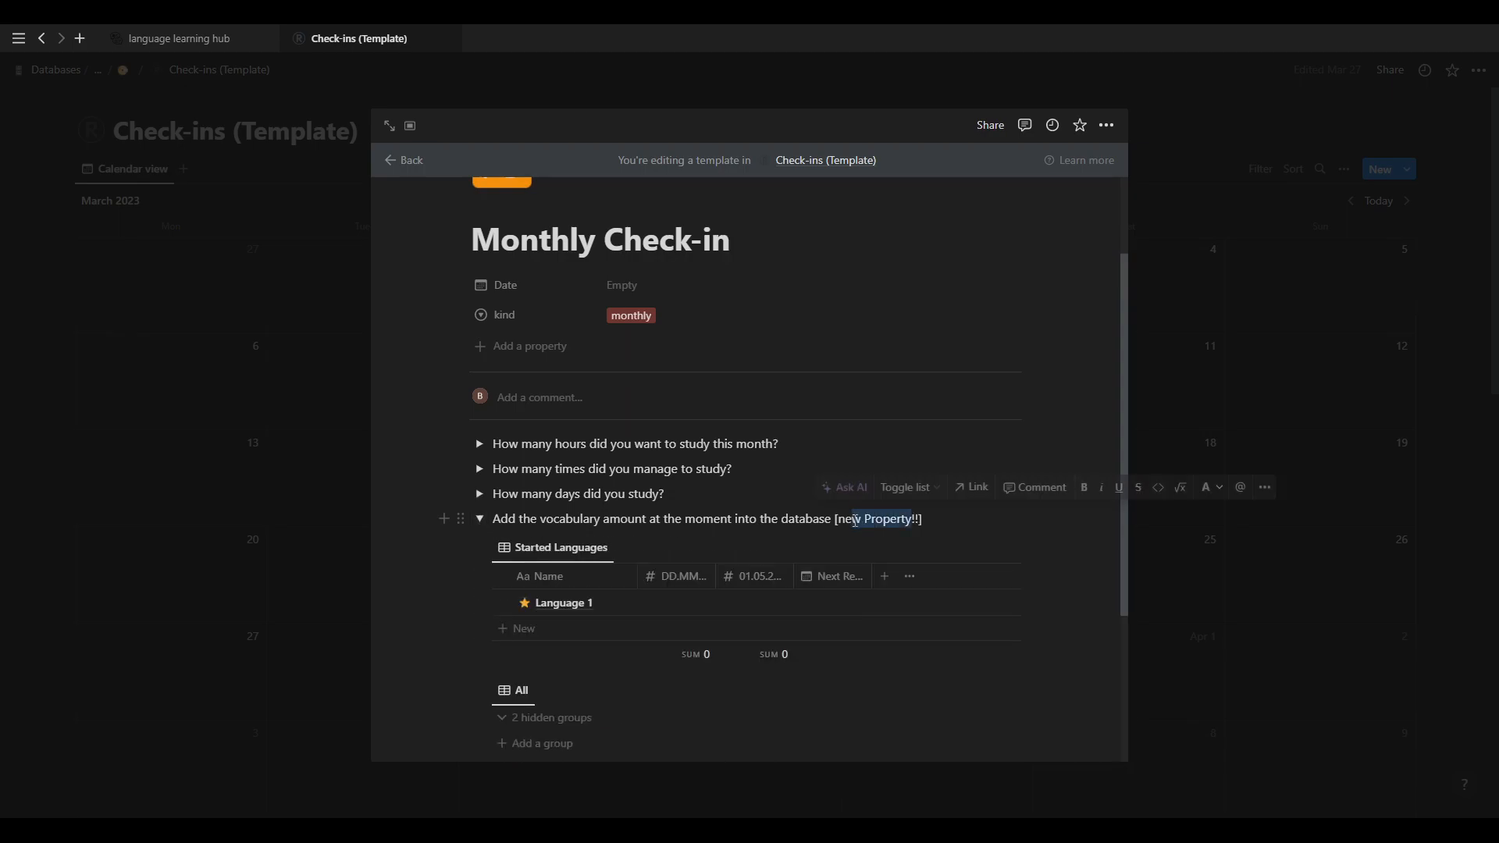
left_click(851, 518)
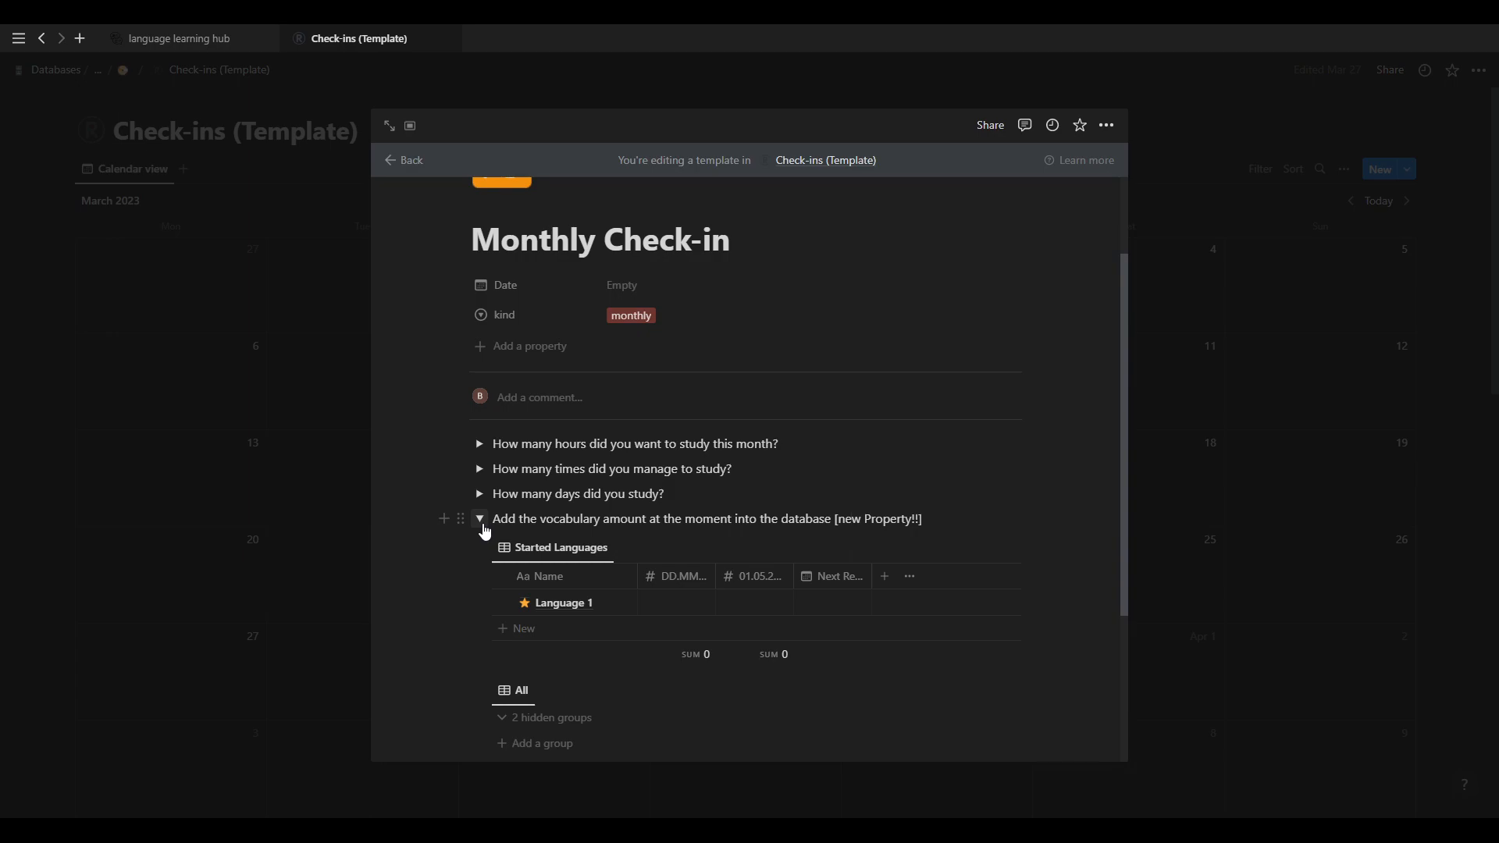
scroll(755, 578, "down", 3)
scroll(669, 648, "up", 3)
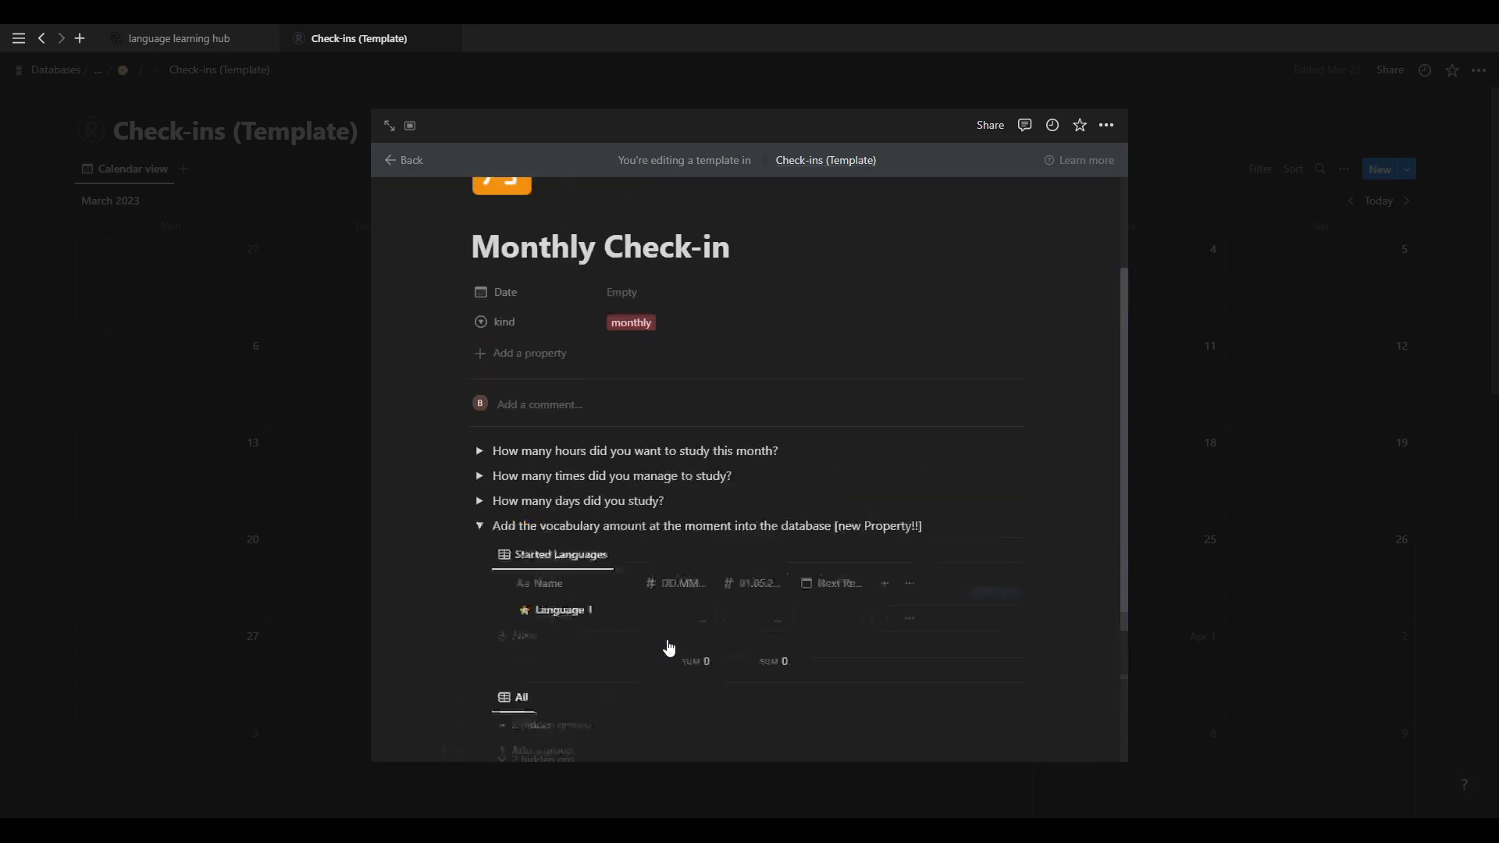
left_click(479, 518)
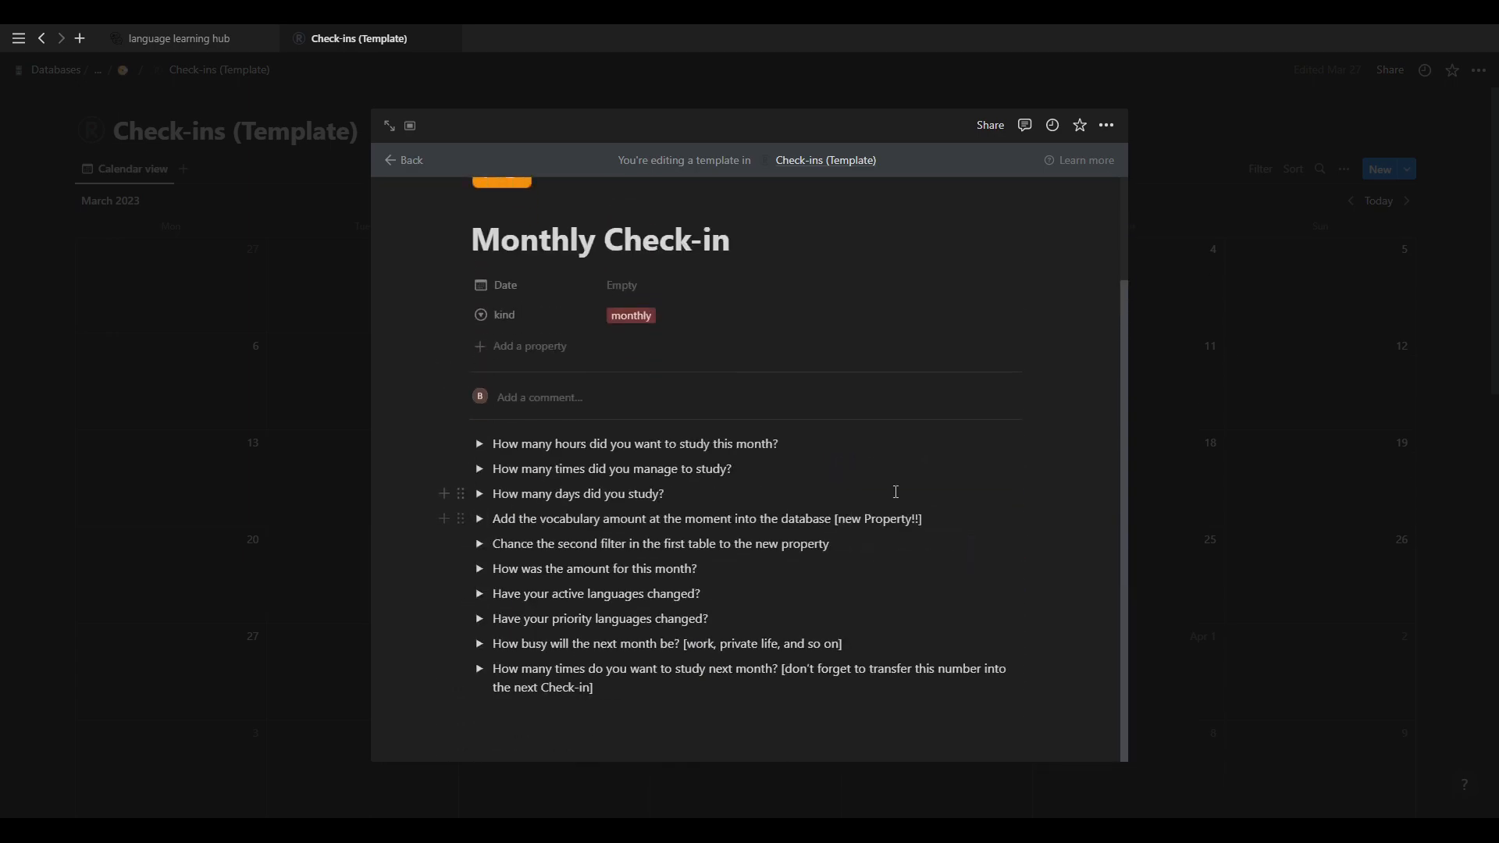
Highlight the new Property instruction, recheck the date columns in Started Languages, and close the Monthly Check-in template.
left_click_drag(594, 519, 676, 518)
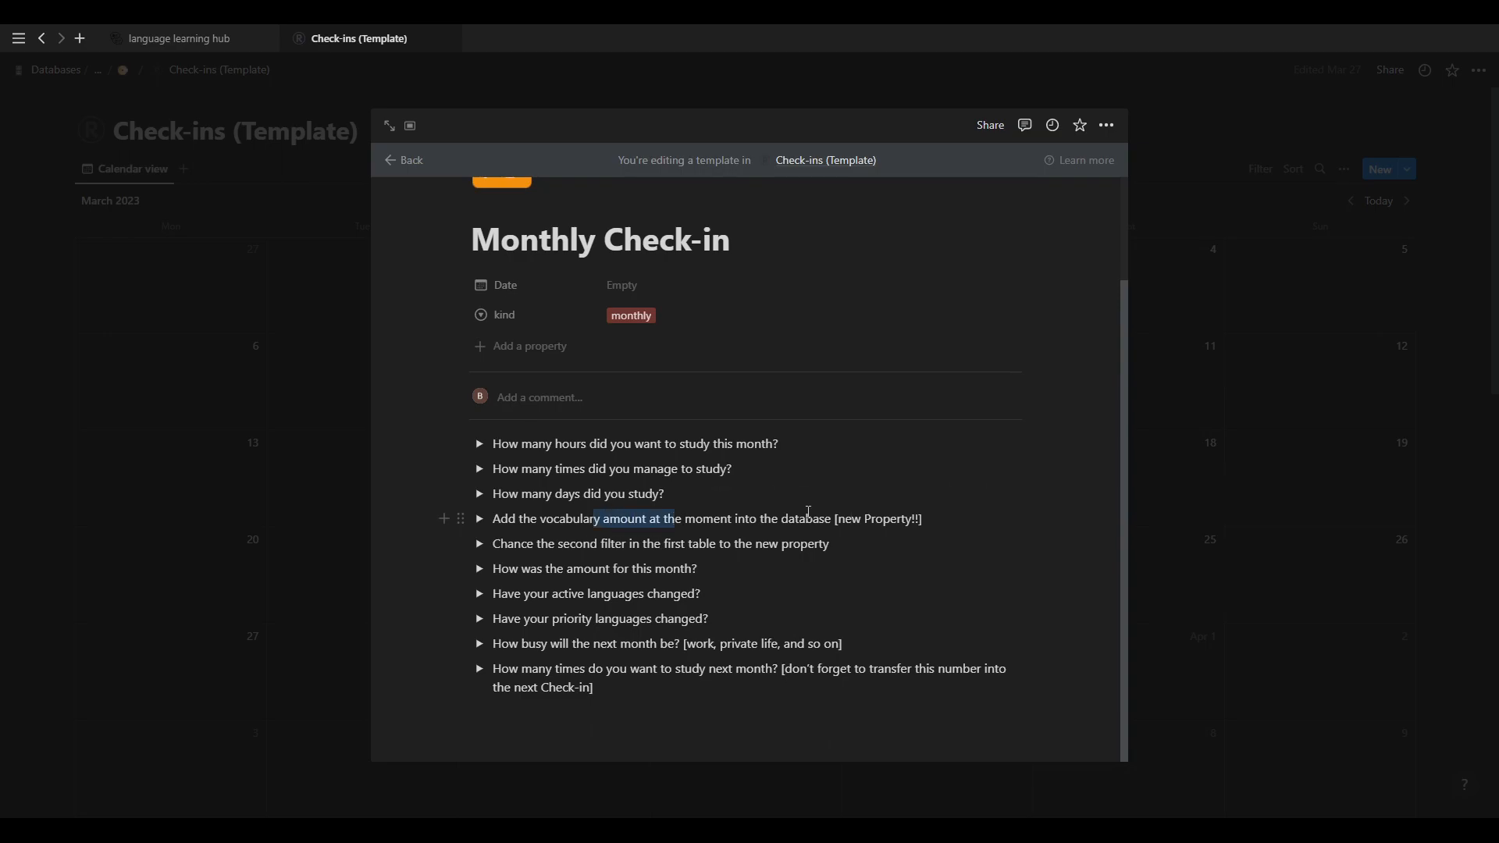
left_click(822, 517)
left_click_drag(907, 518, 845, 519)
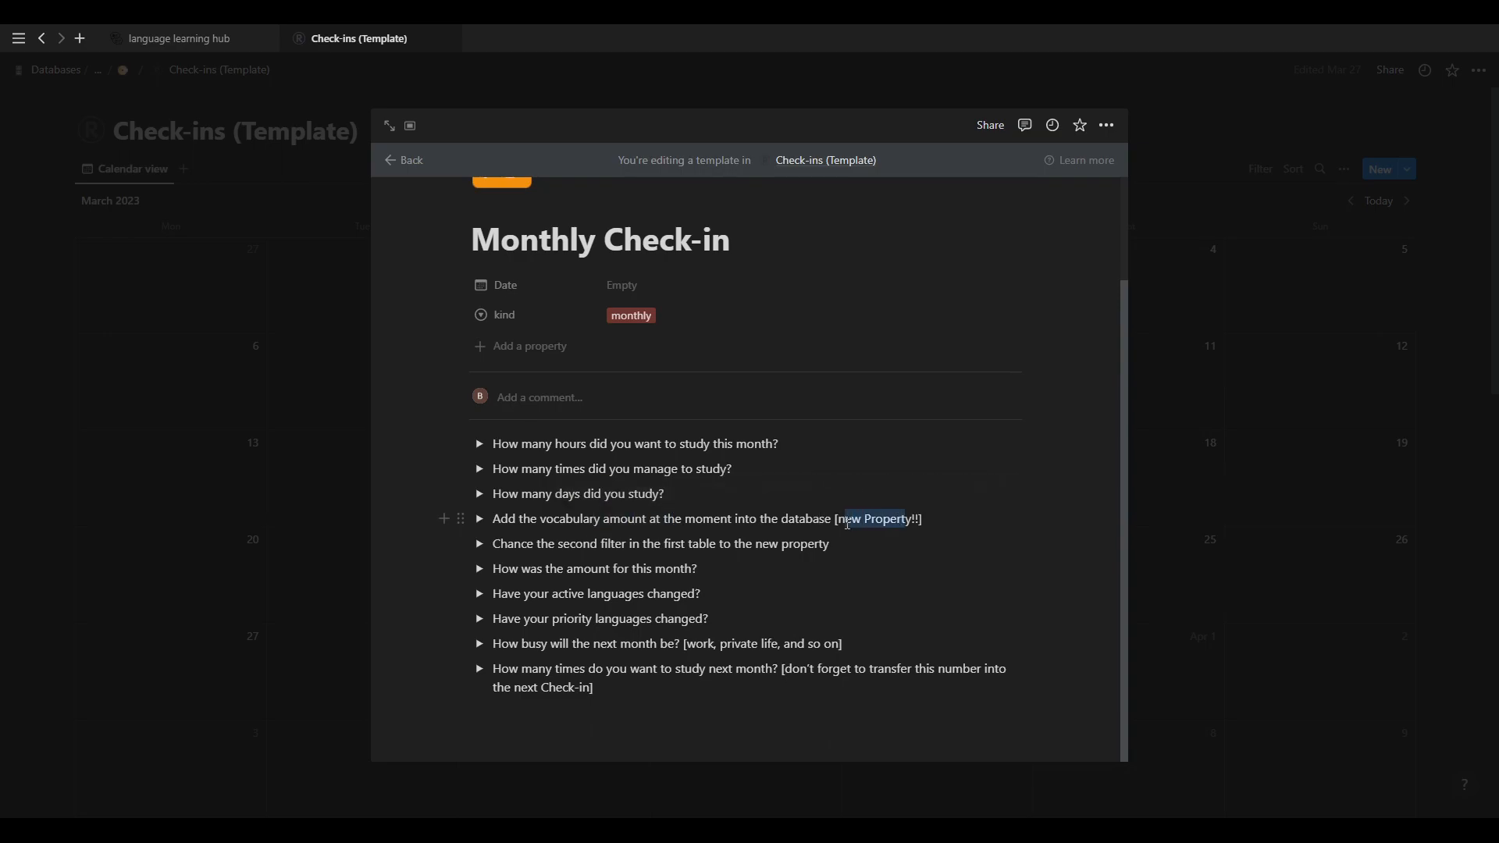
left_click(479, 520)
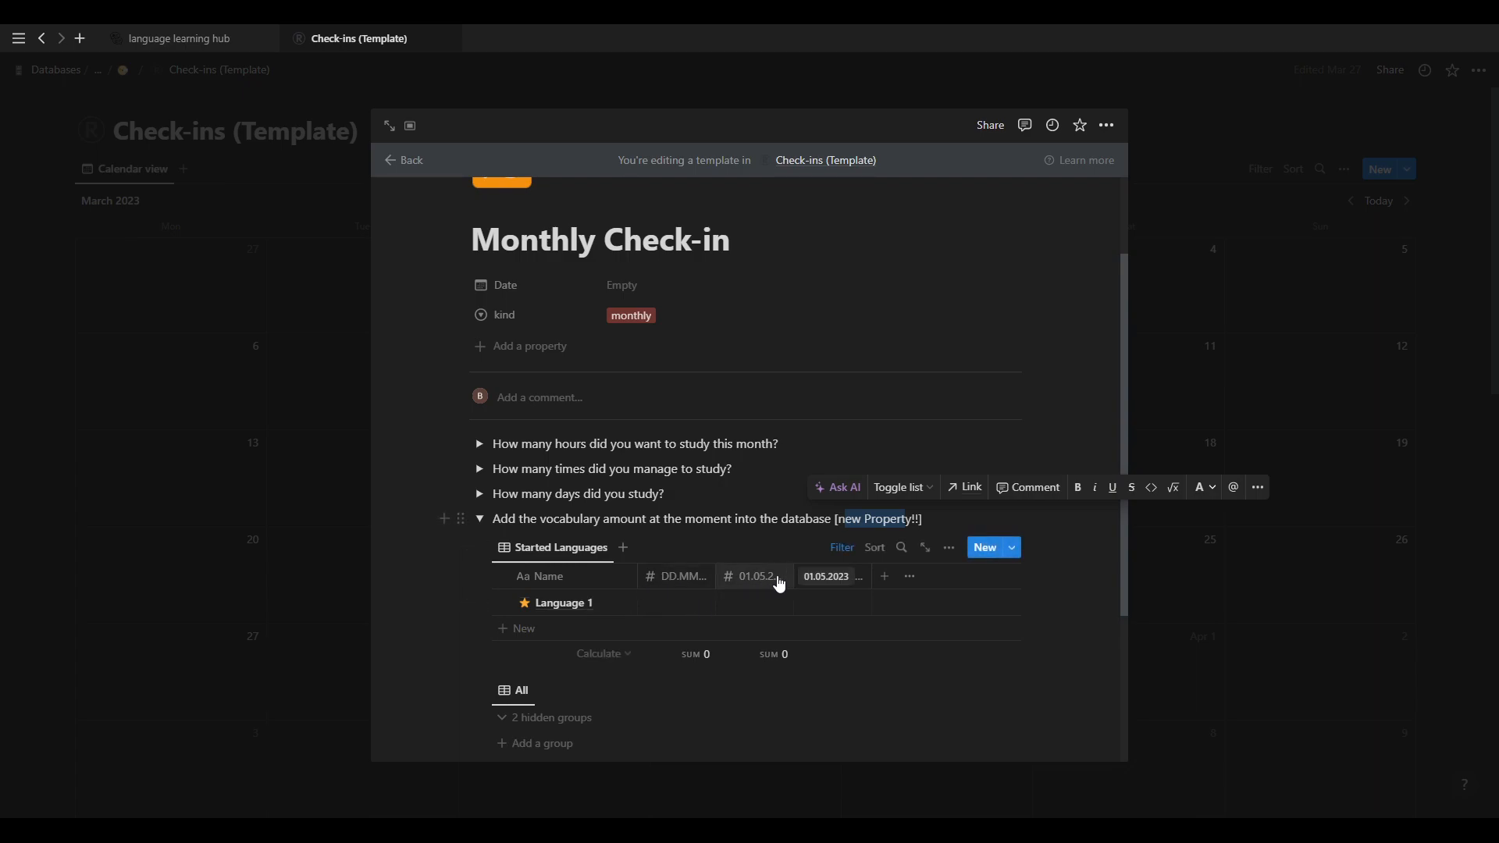
left_click(479, 519)
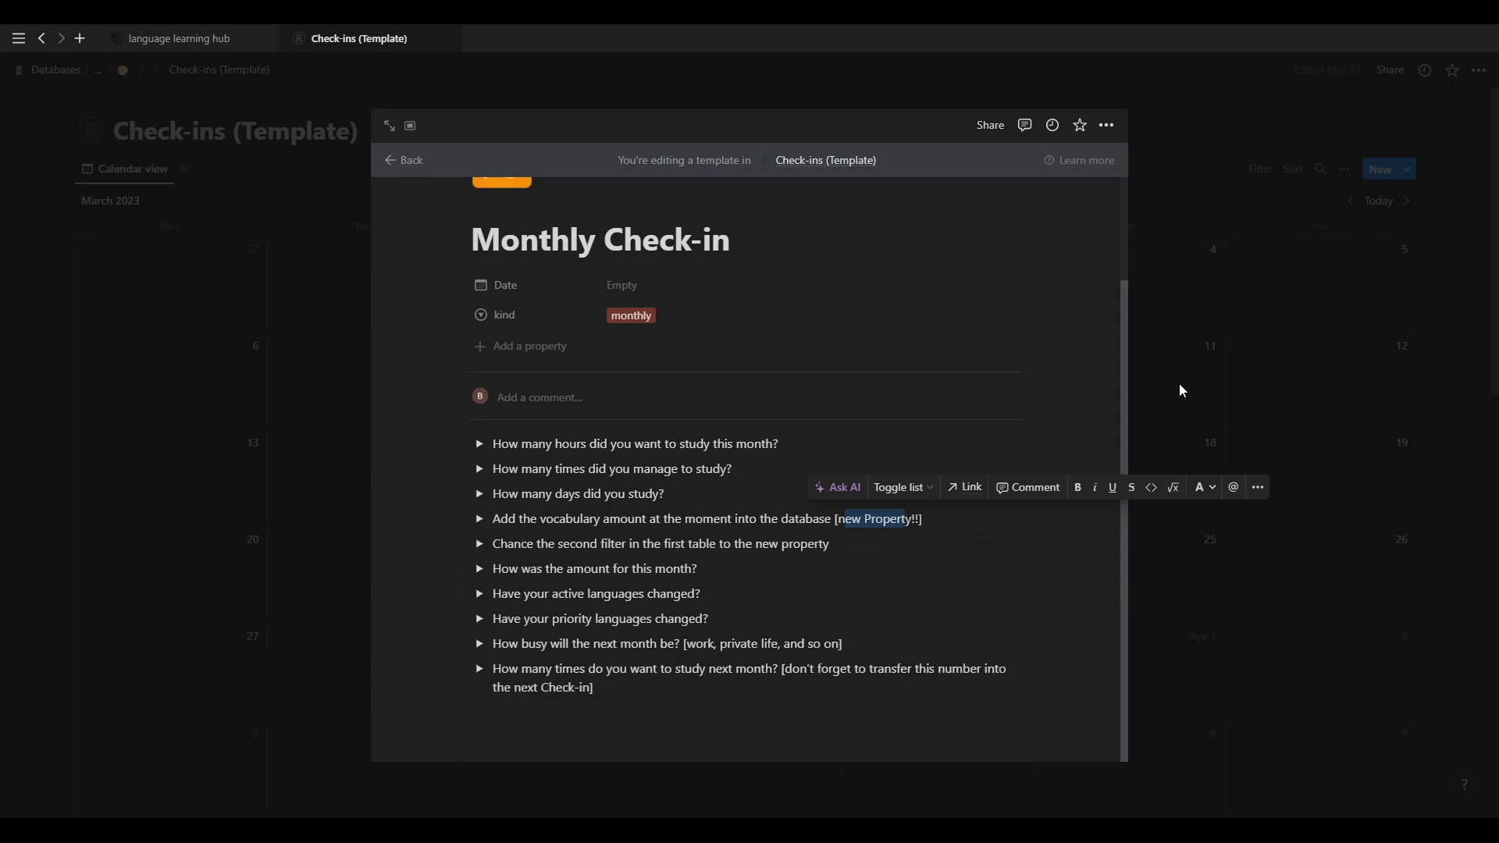
left_click(1264, 266)
Reopen the Weekly Check-in template for editing and view the Vocabulary table under its vocabulary list question, collapsing it again.
left_click(1409, 171)
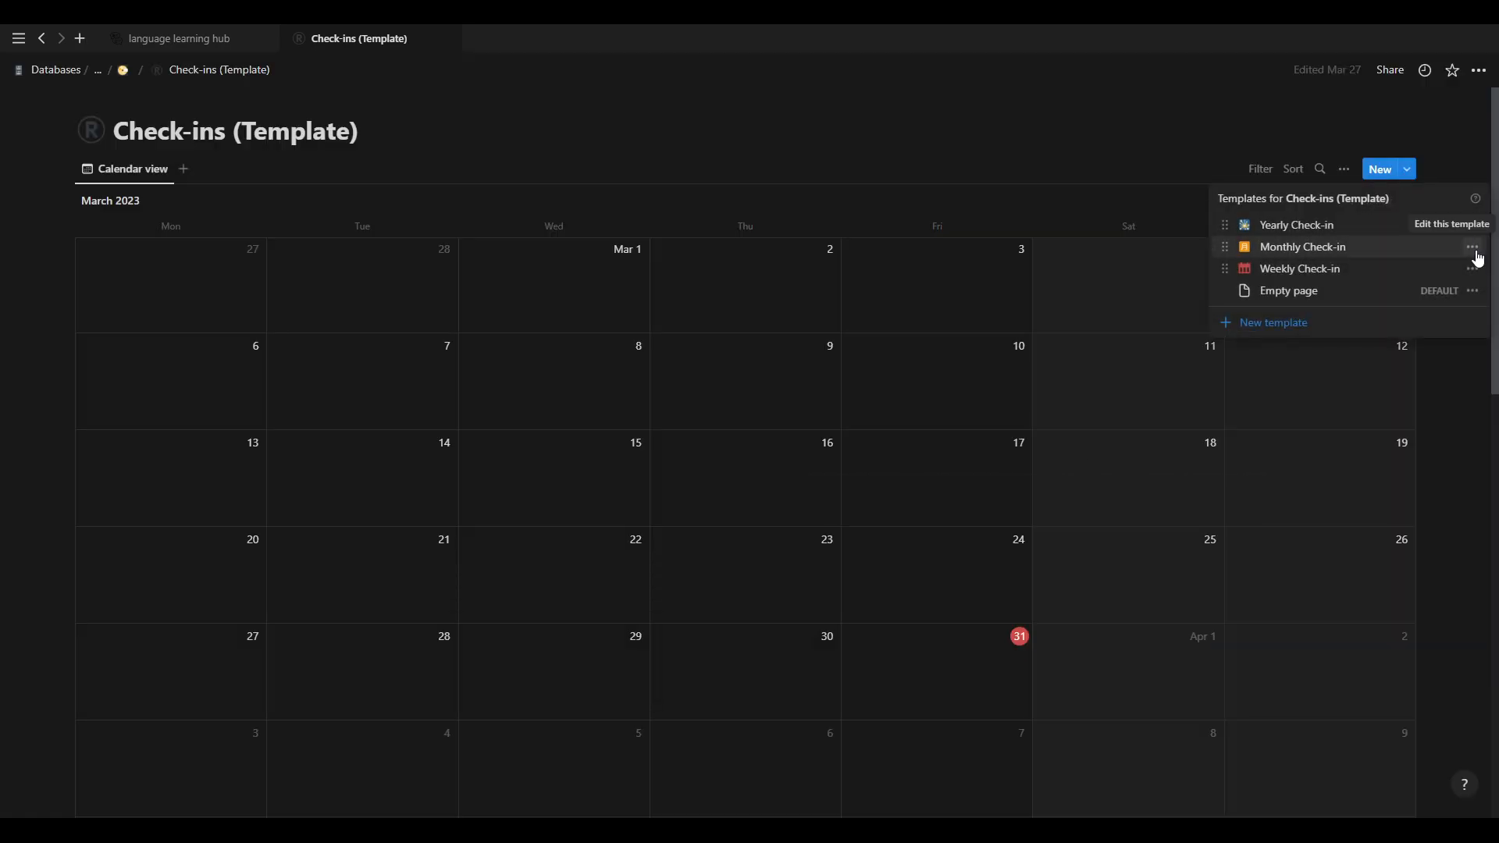
left_click(1473, 249)
left_click(1474, 271)
left_click(1475, 270)
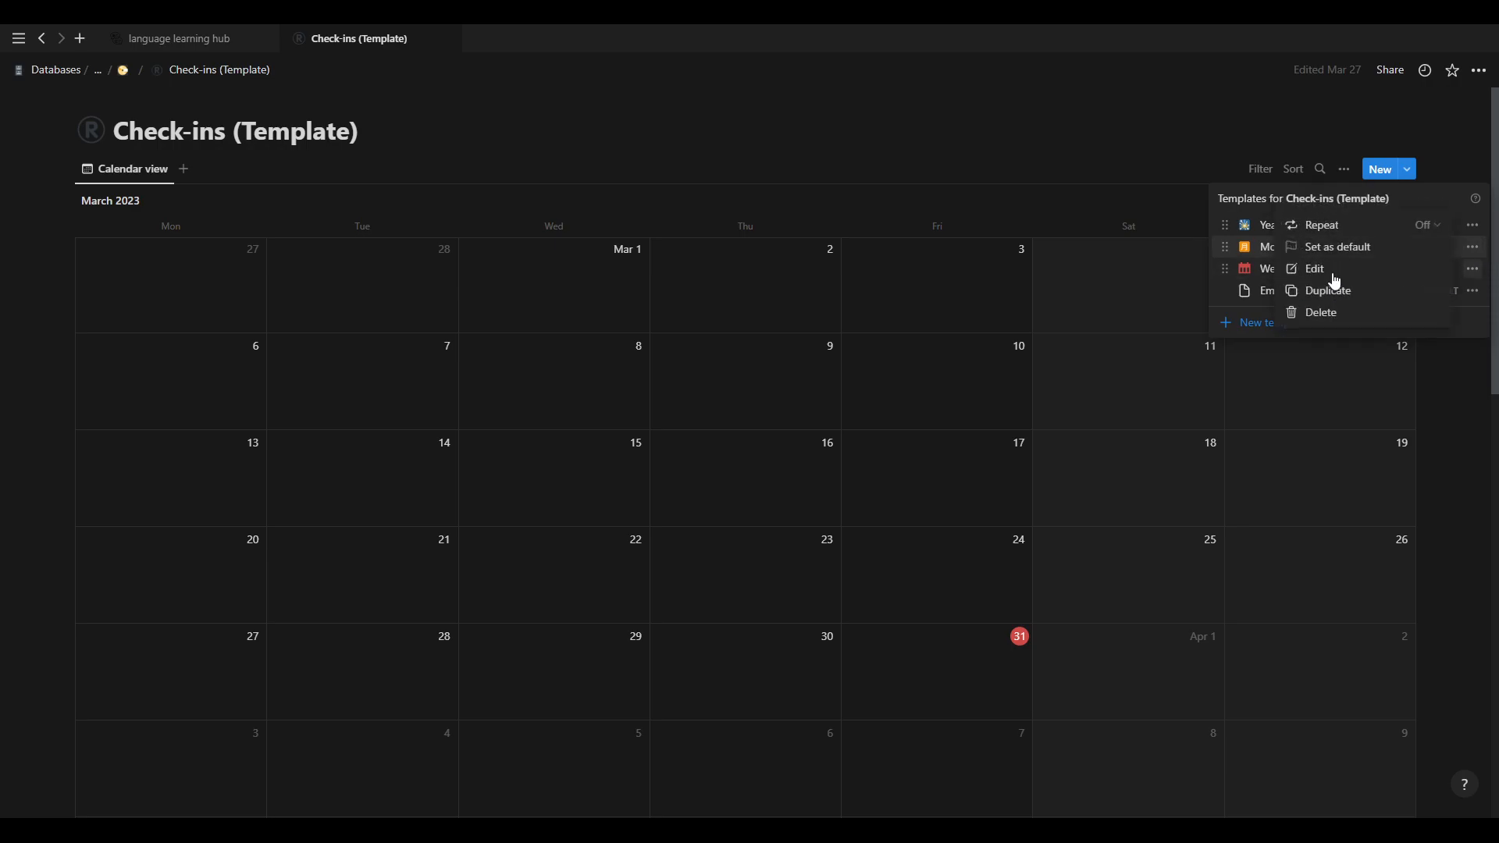
left_click(1332, 270)
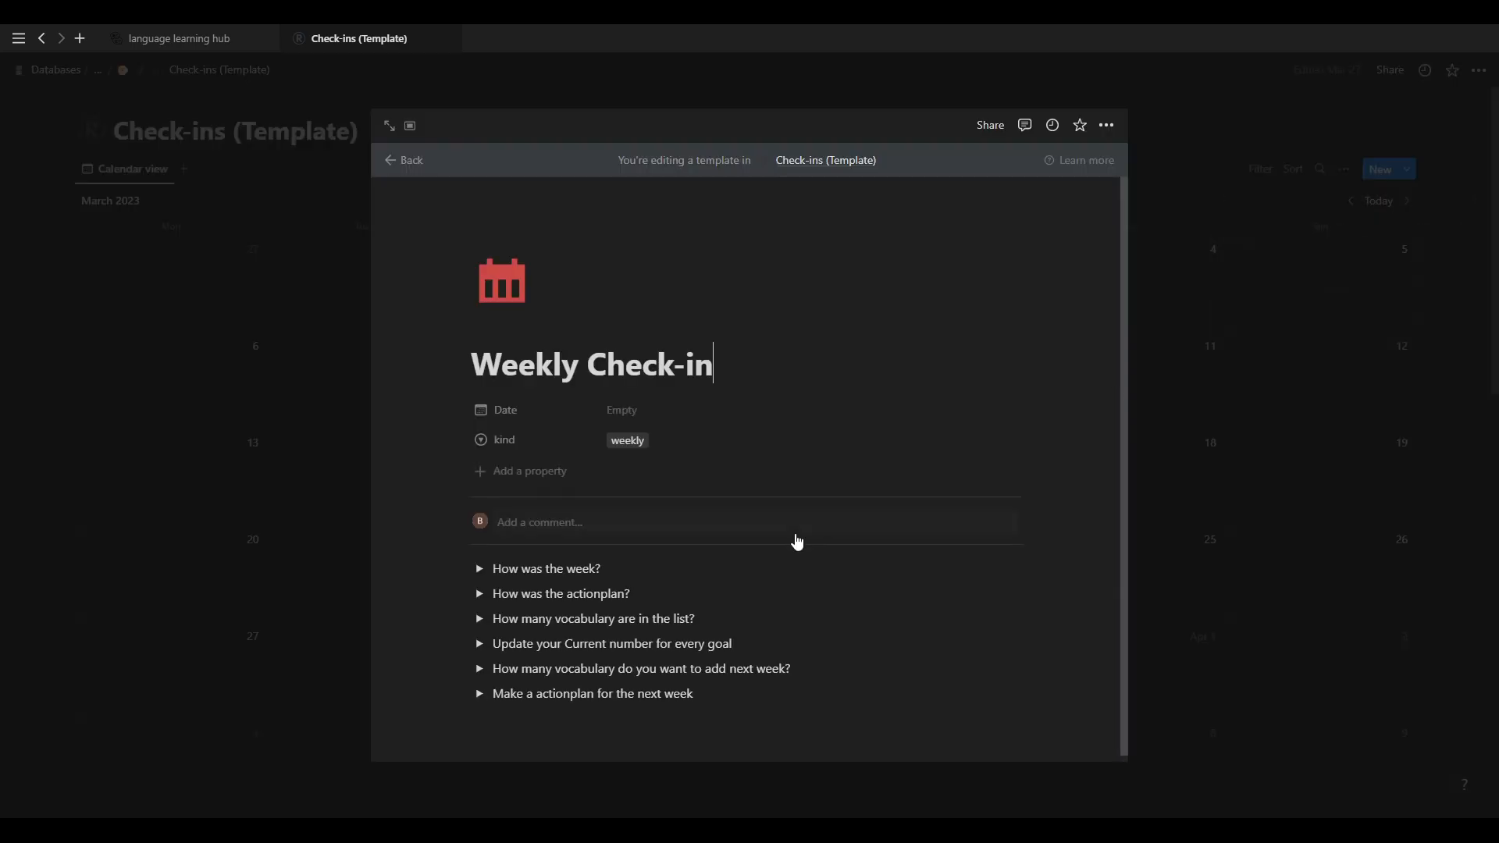
left_click(480, 619)
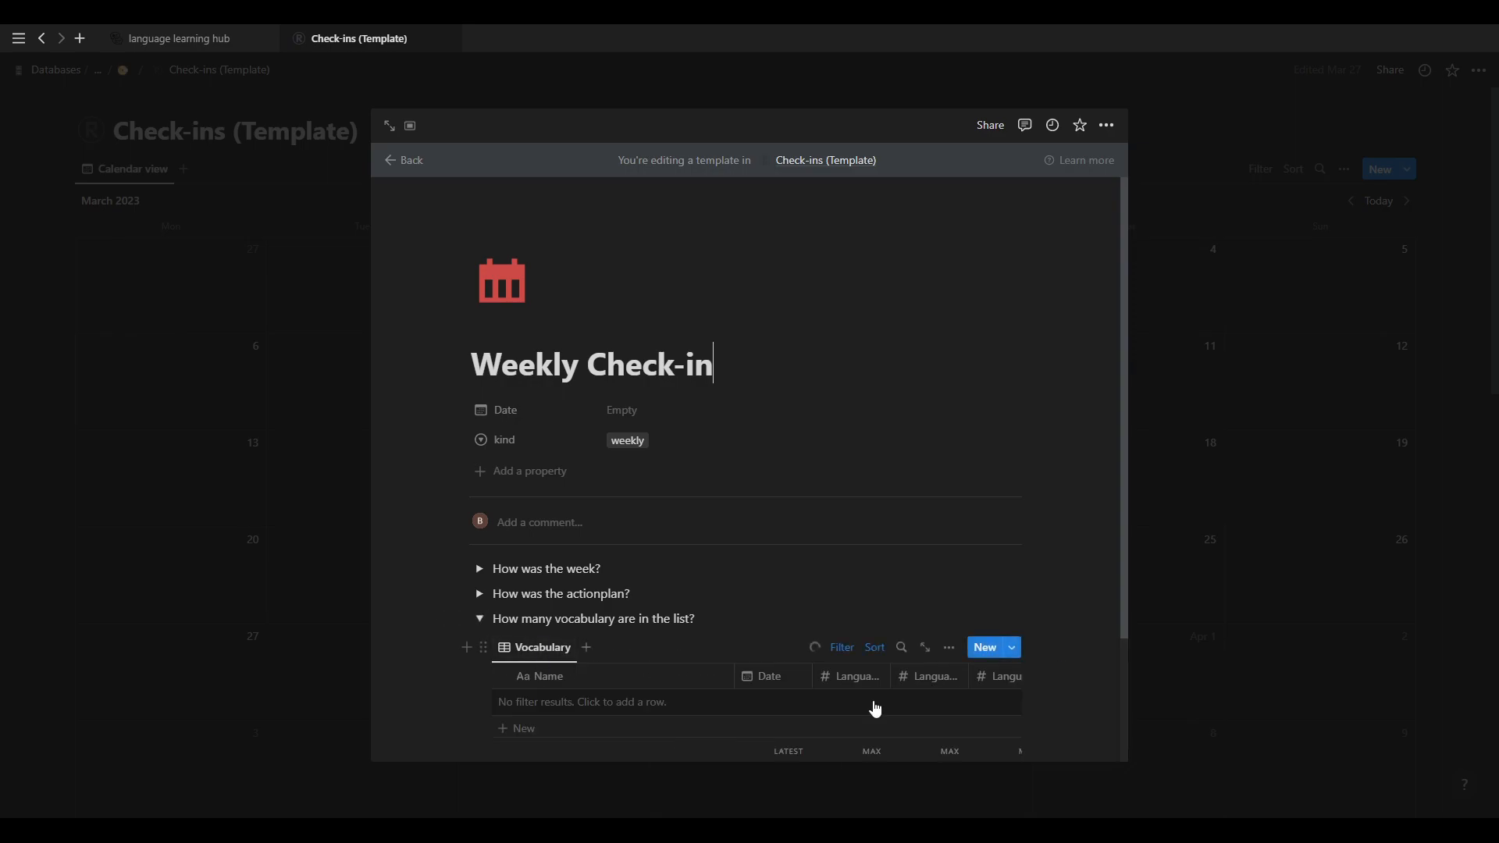
scroll(687, 673, "down", 1)
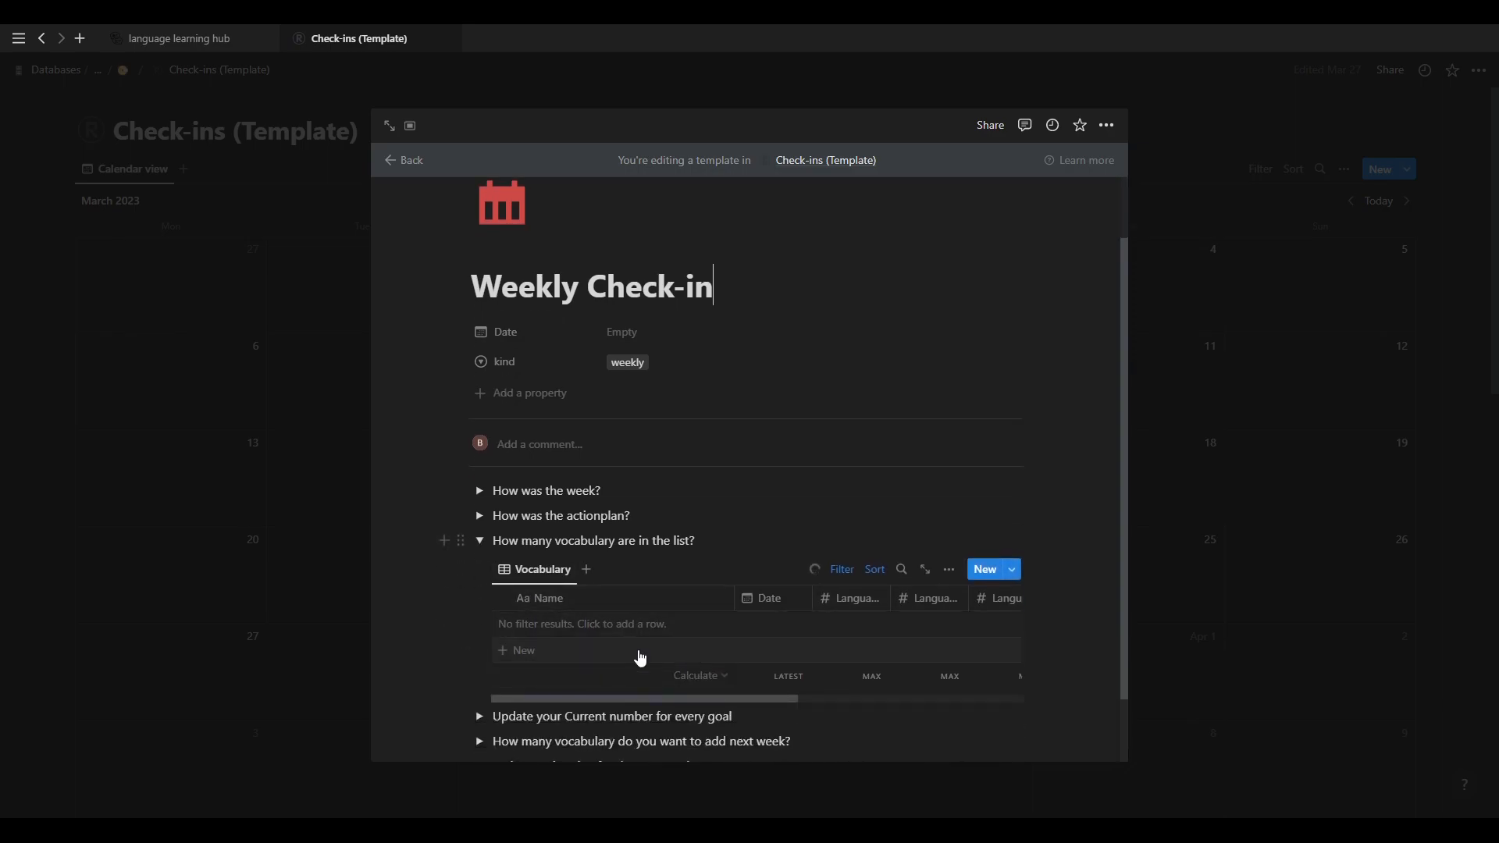
left_click(478, 542)
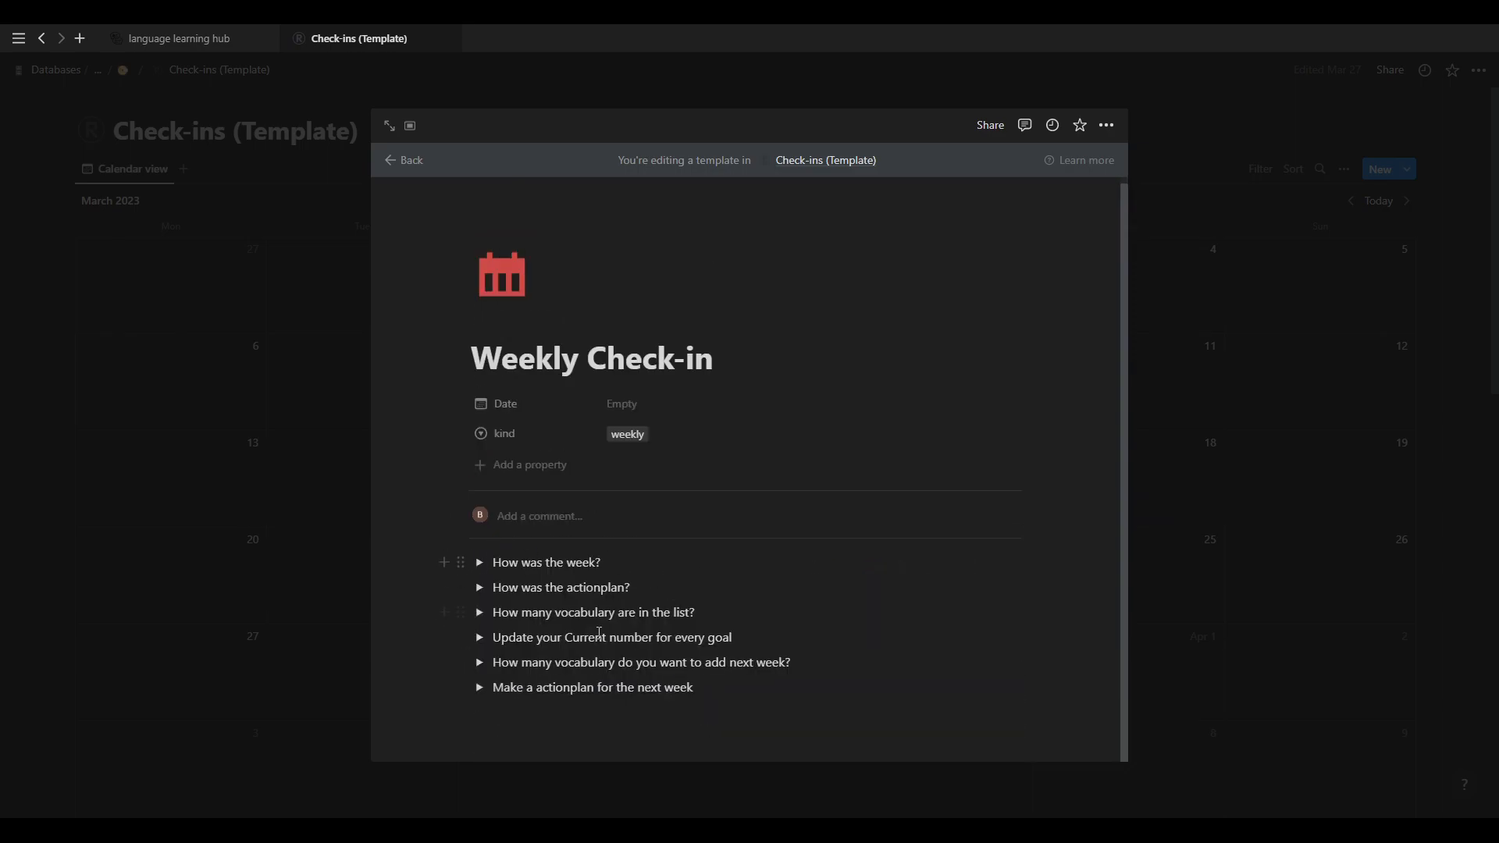
Review the per Language and overall vocabulary targets for next week, collapse them, and close the Weekly Check-in template.
left_click(479, 663)
scroll(669, 606, "down", 3)
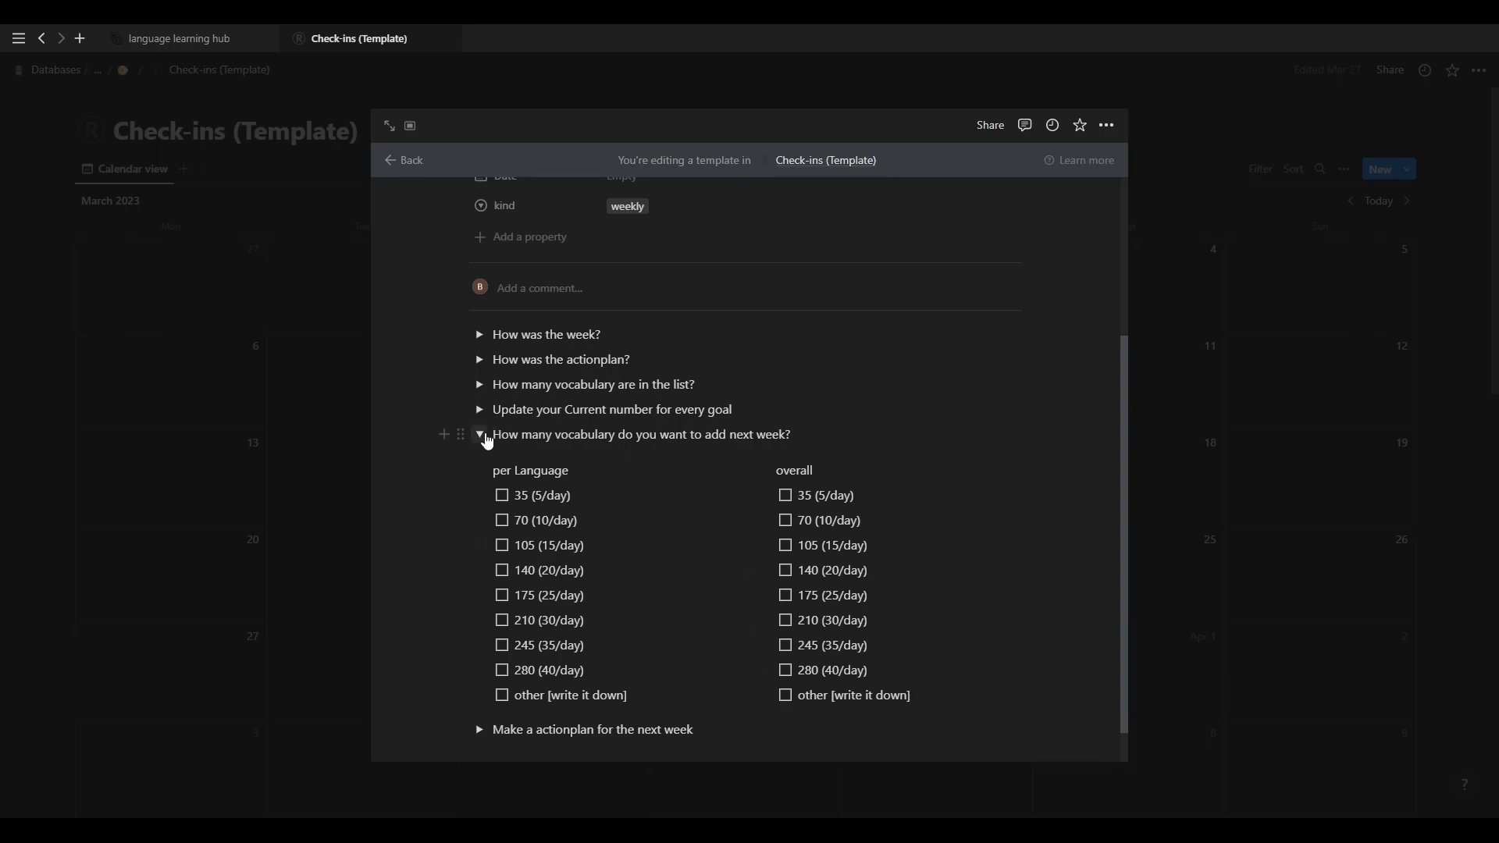
left_click(481, 435)
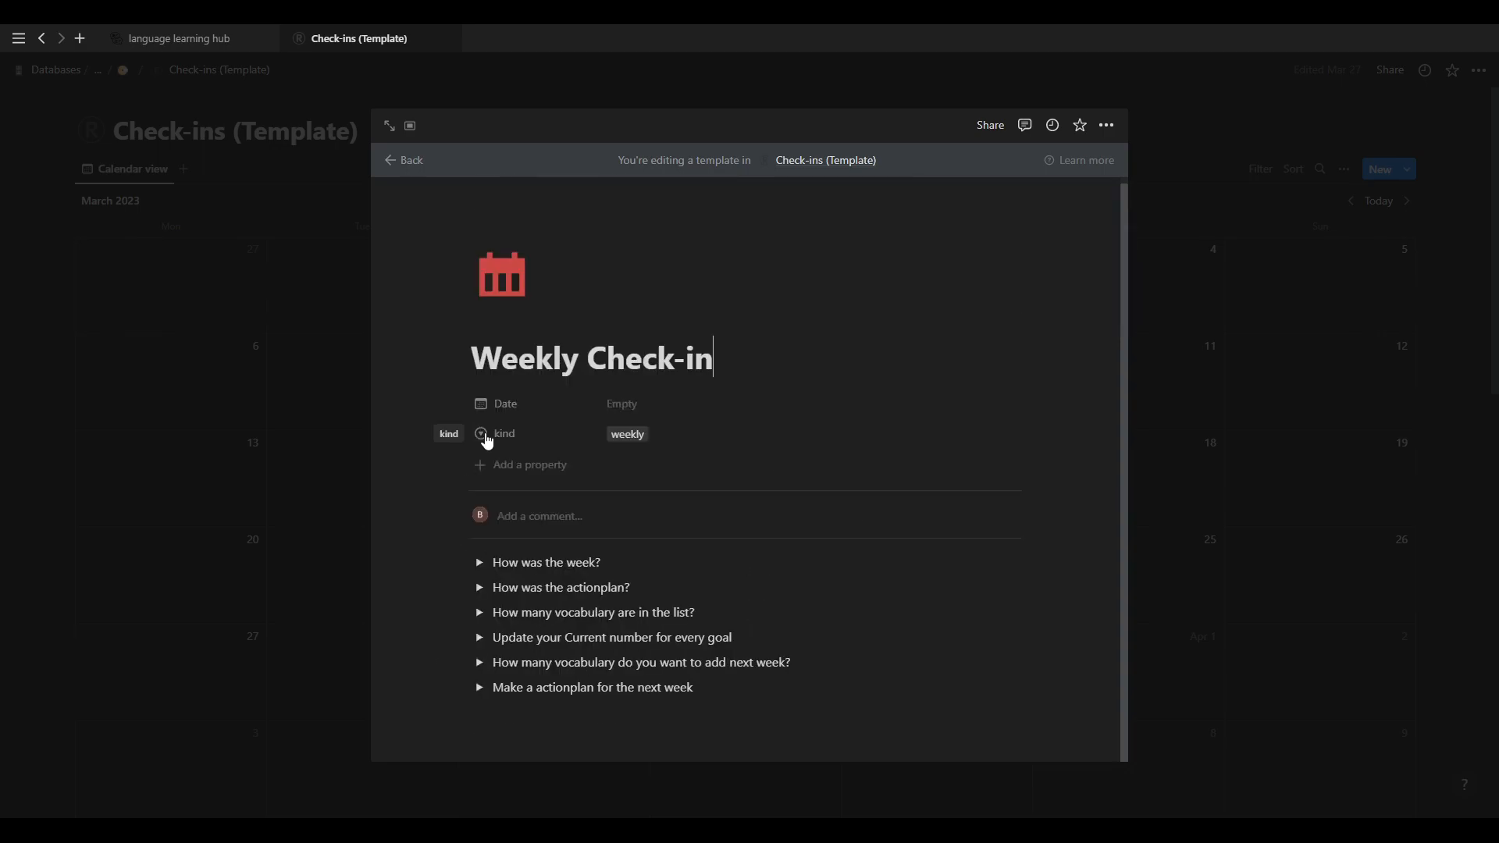
left_click(1211, 152)
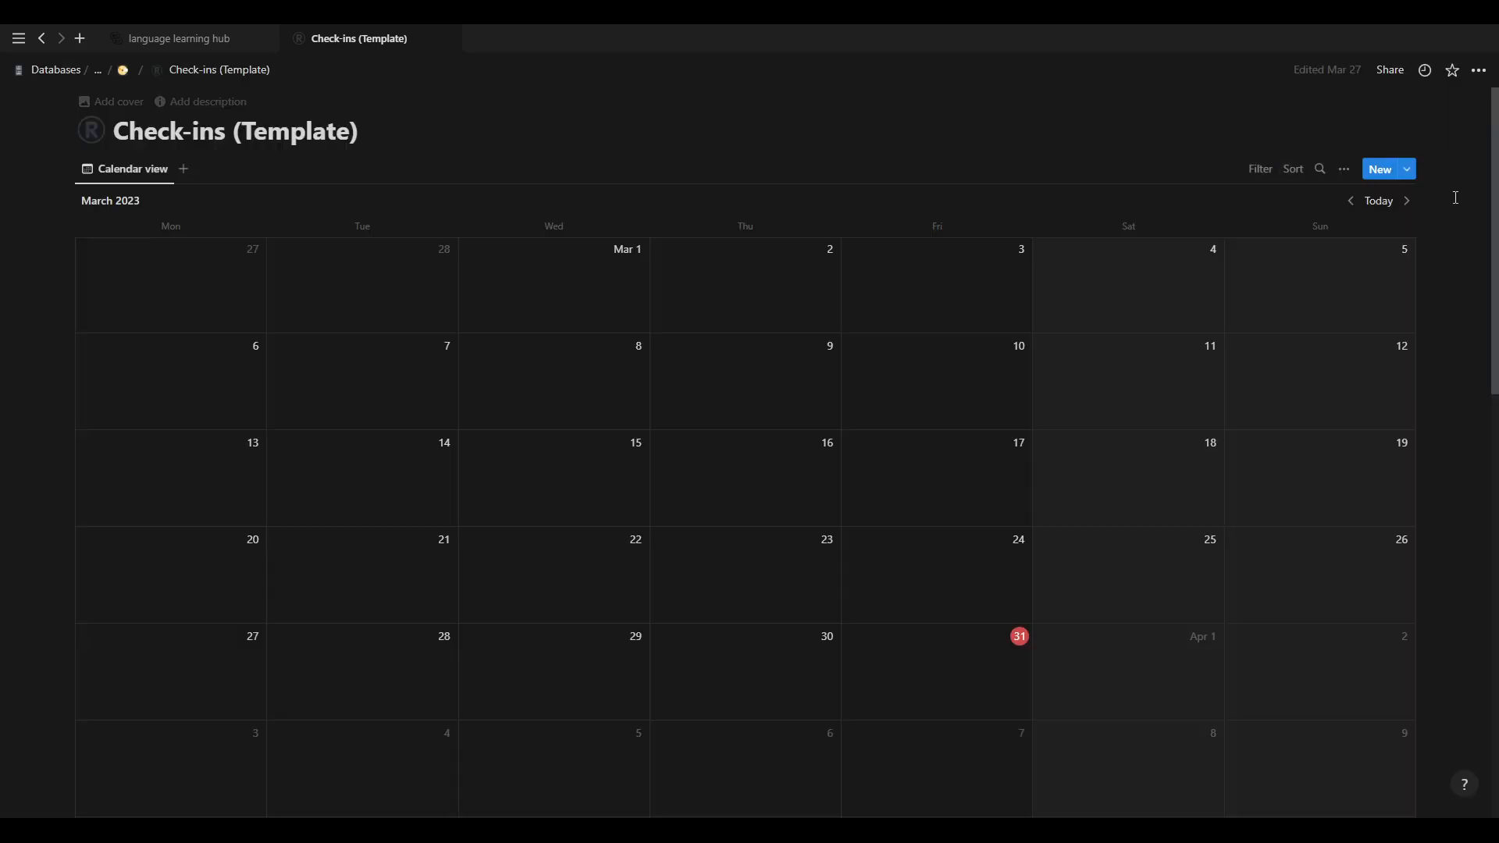
Open the Yearly Check-in template for editing, review its list of questions with the weekly actionplan collapsed, and close it.
left_click(1413, 176)
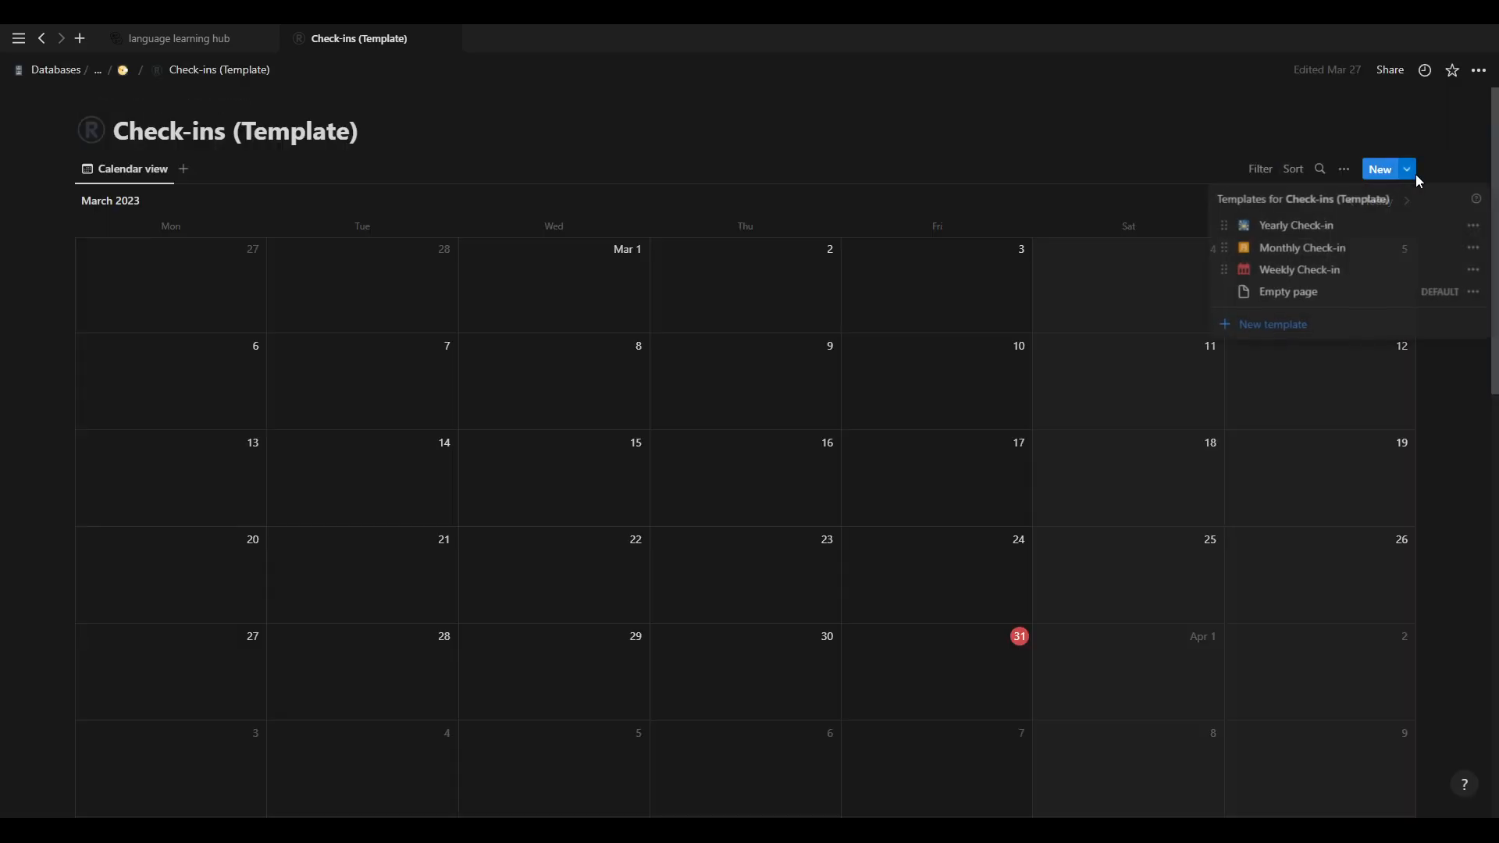
left_click(1473, 226)
left_click(1359, 233)
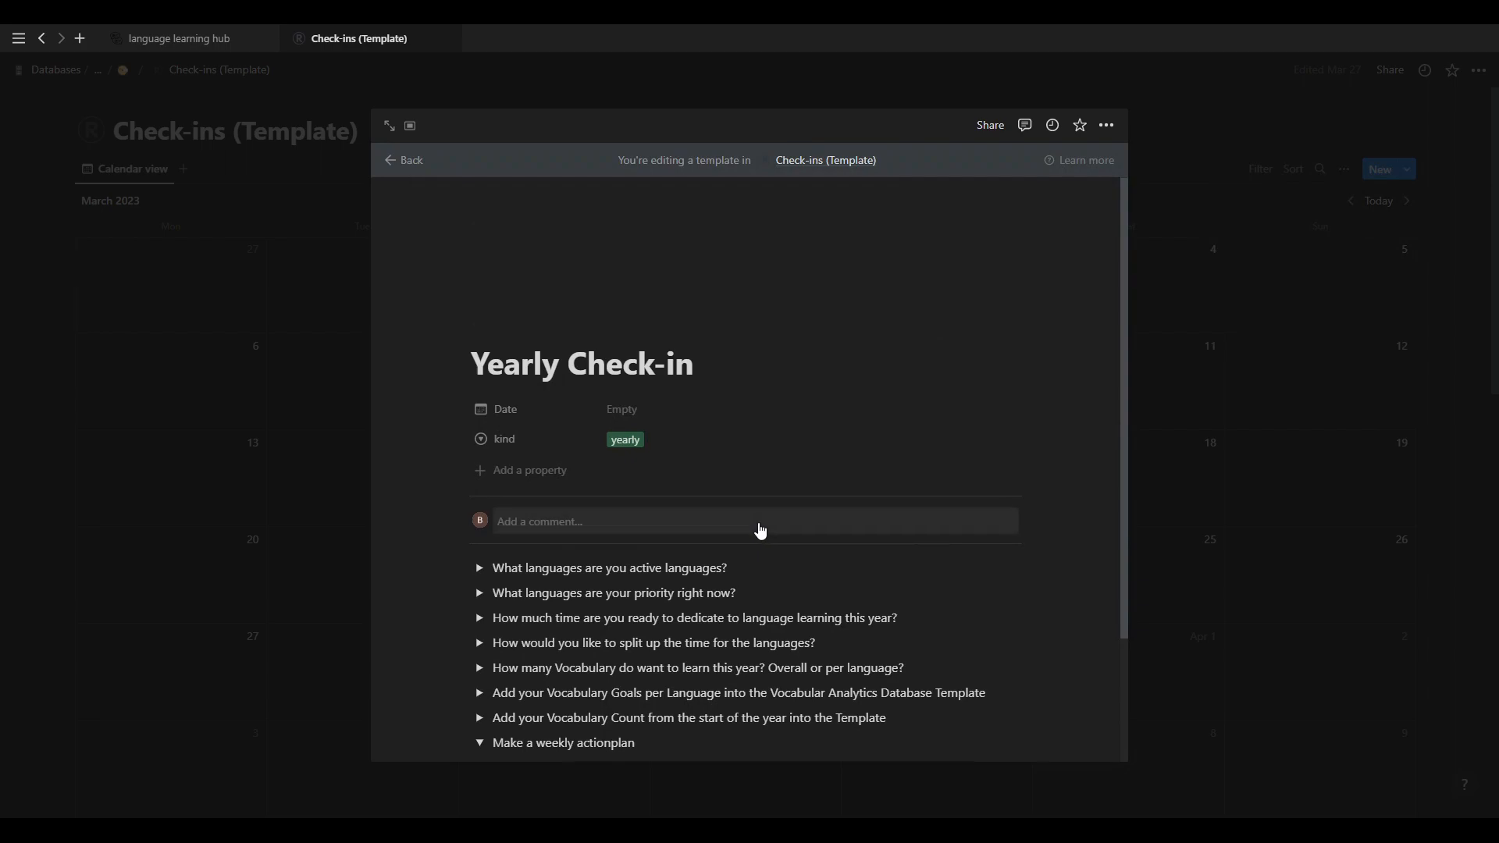
scroll(750, 539, "down", 2)
scroll(577, 556, "down", 1)
left_click(480, 590)
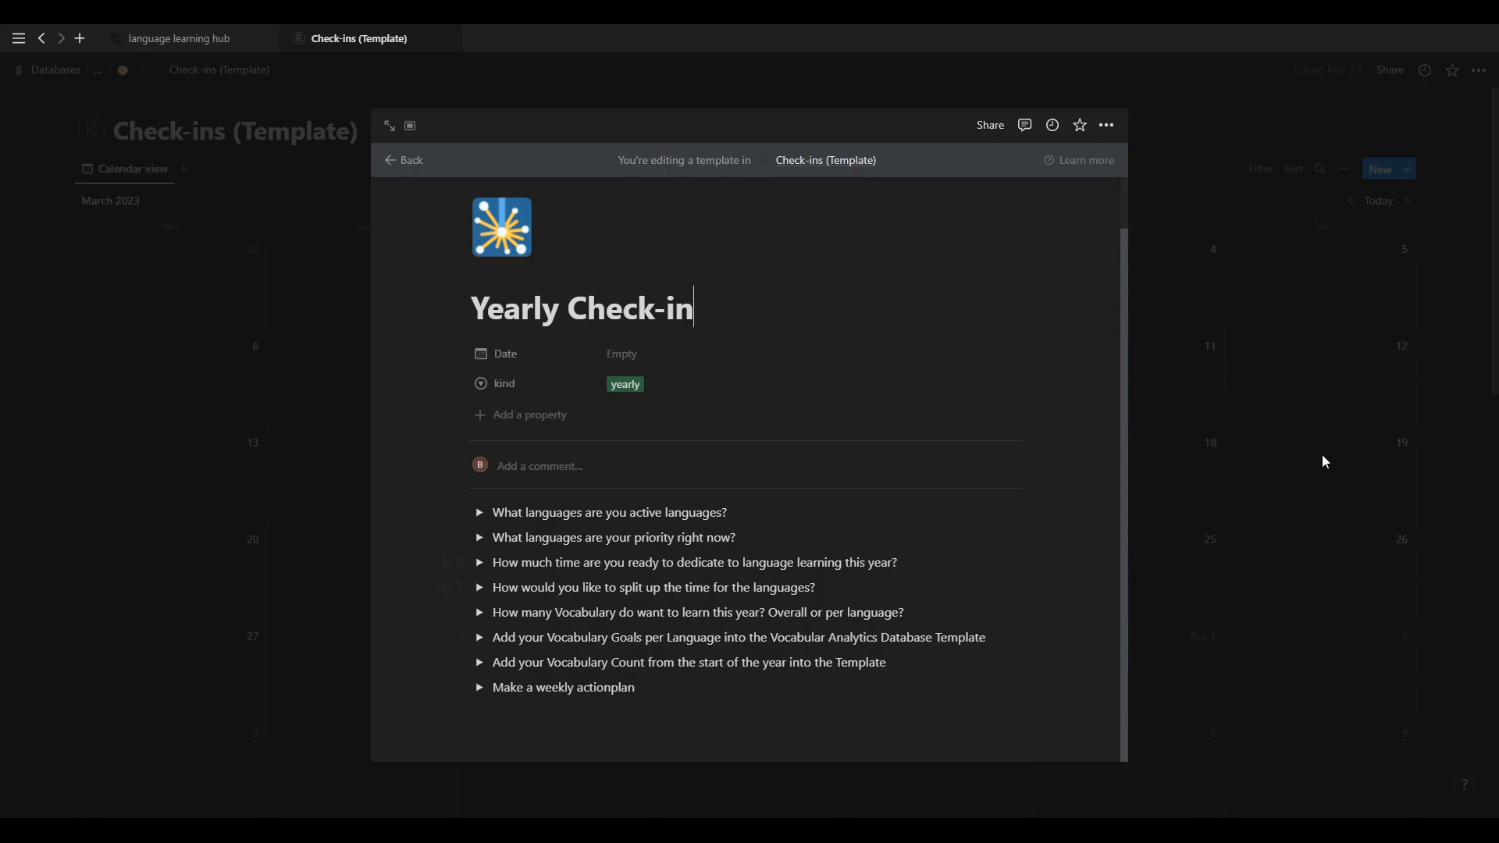
left_click(1448, 416)
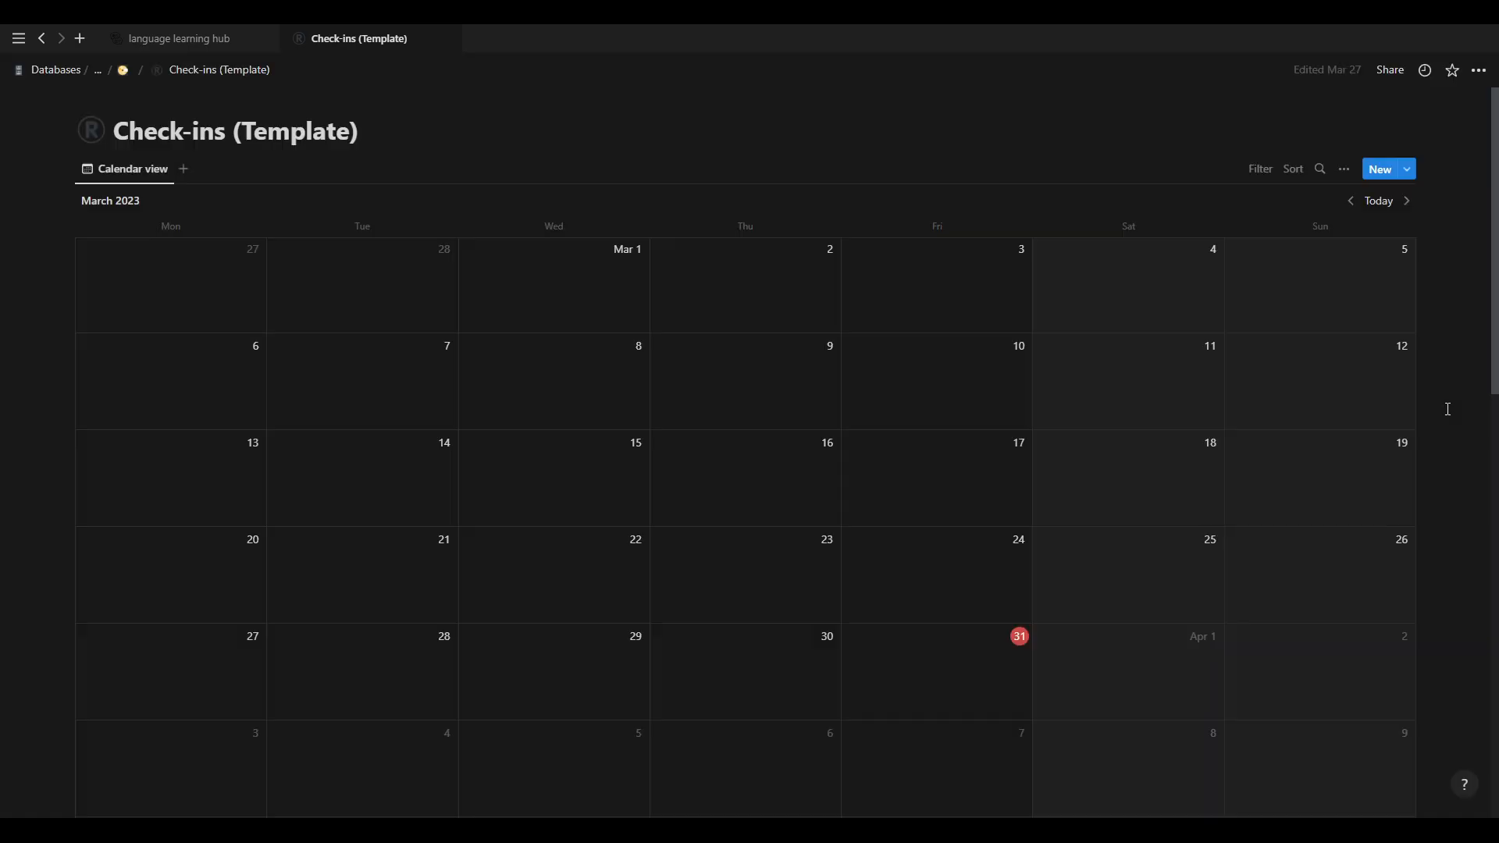
Open the Progress Tracker (Template) database from the template overview and examine its Goal and Activity columns.
left_click(122, 70)
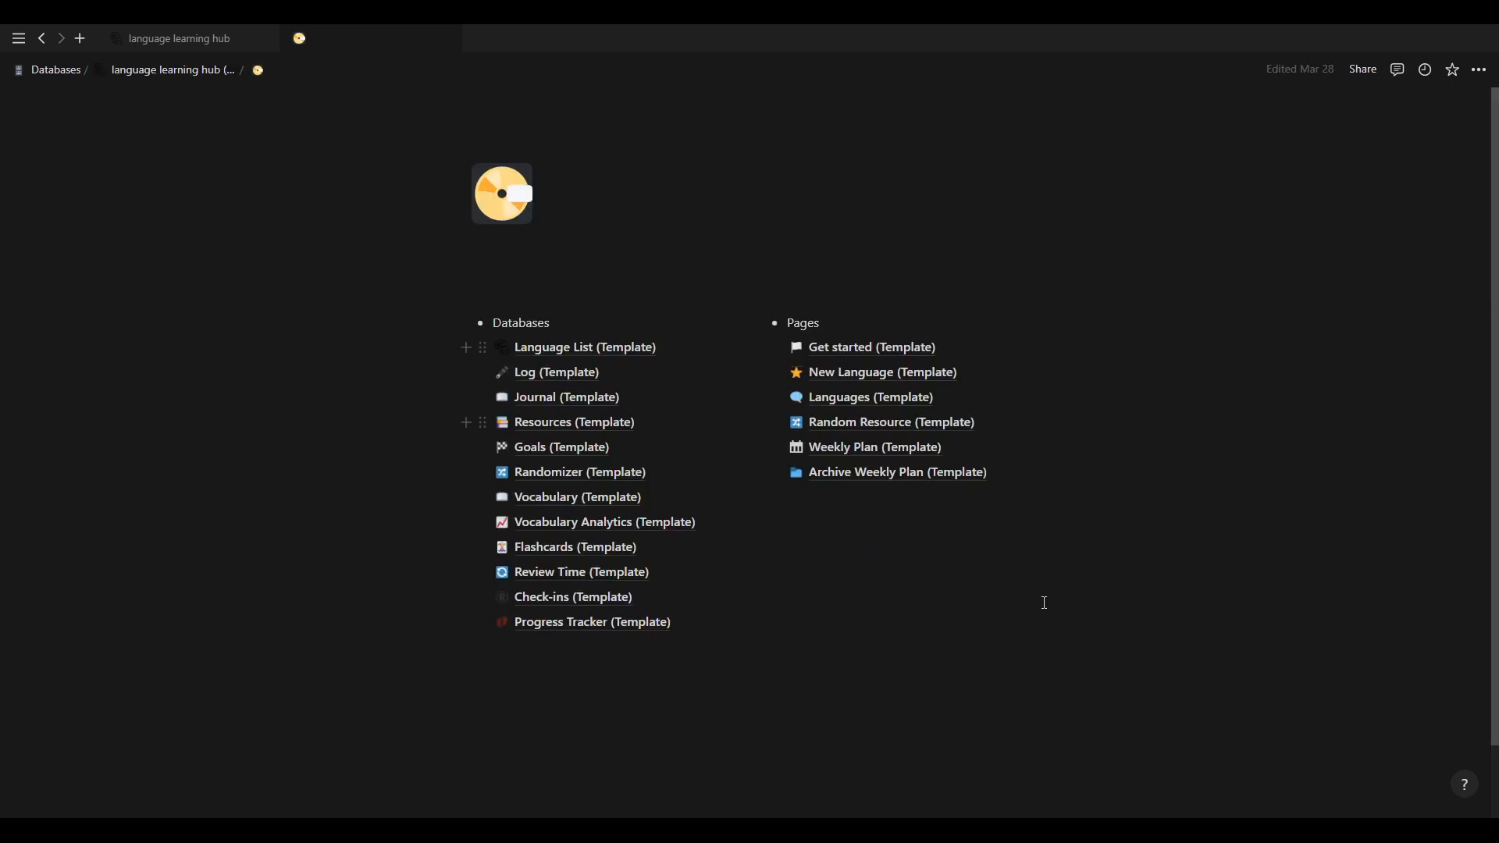
left_click(591, 624)
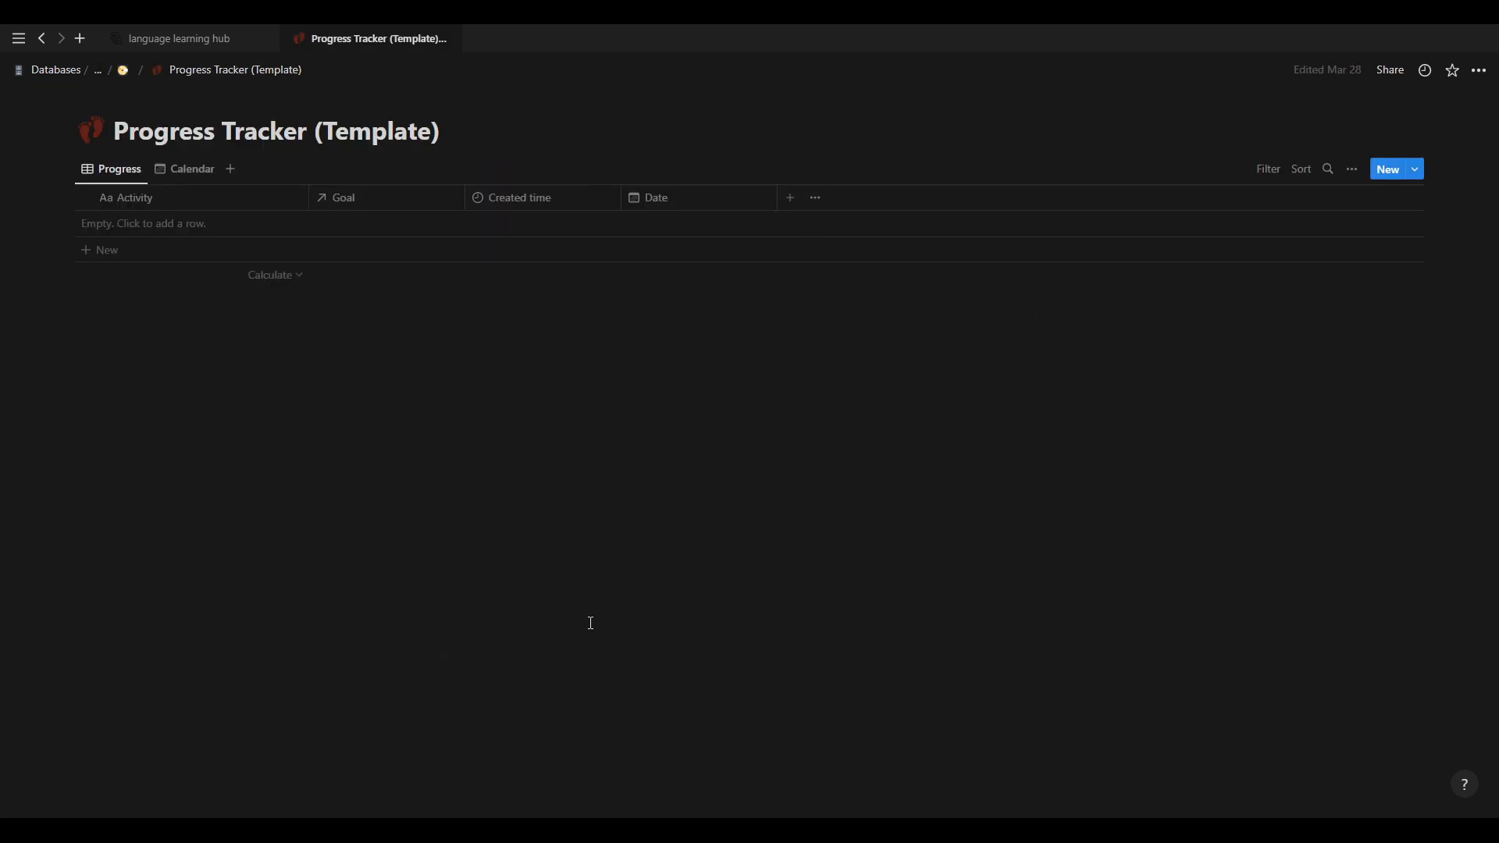
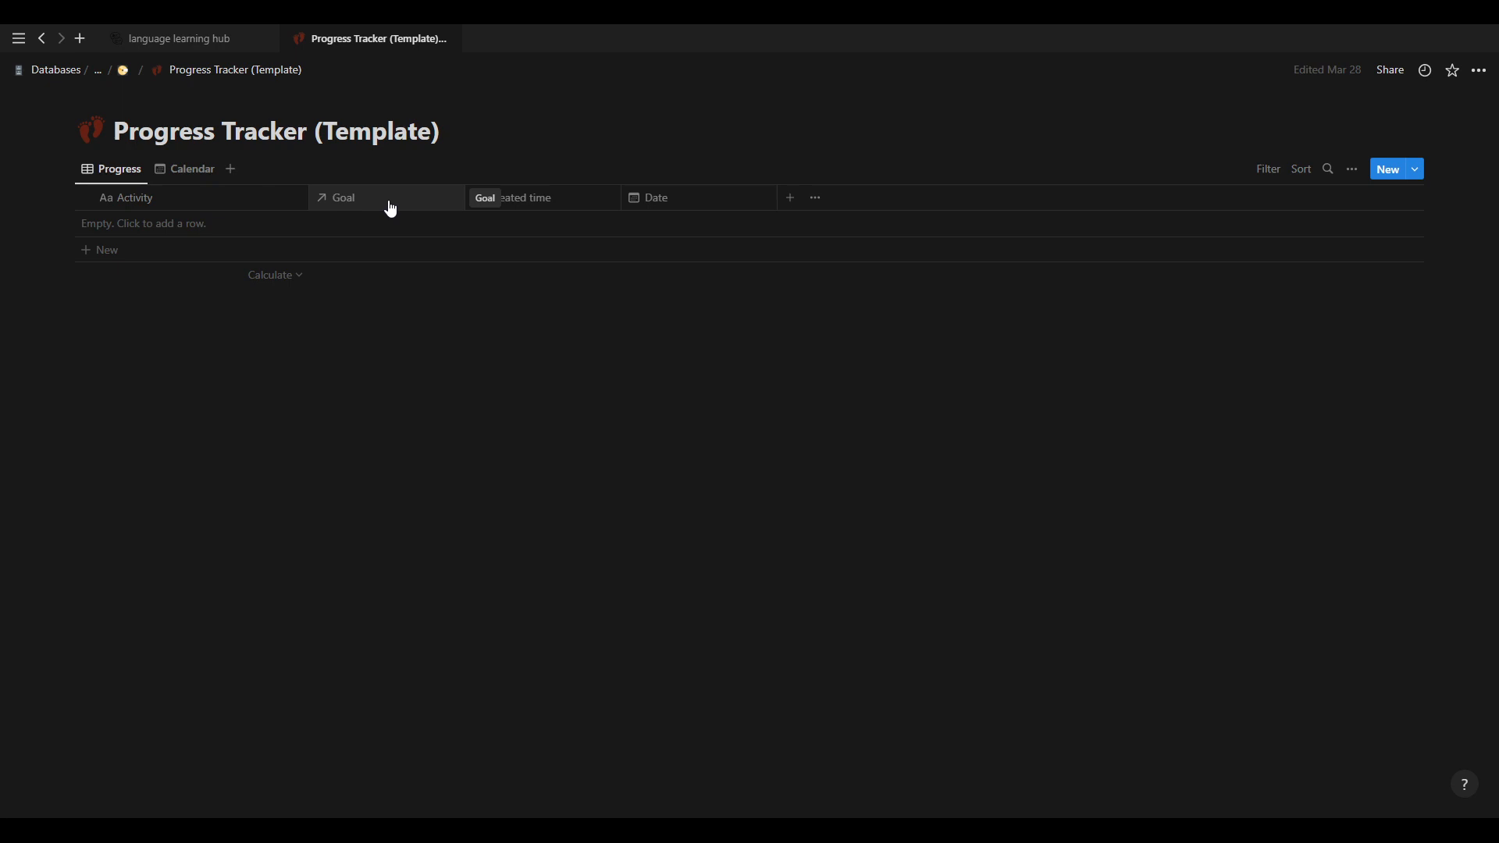
left_click_drag(391, 209, 386, 212)
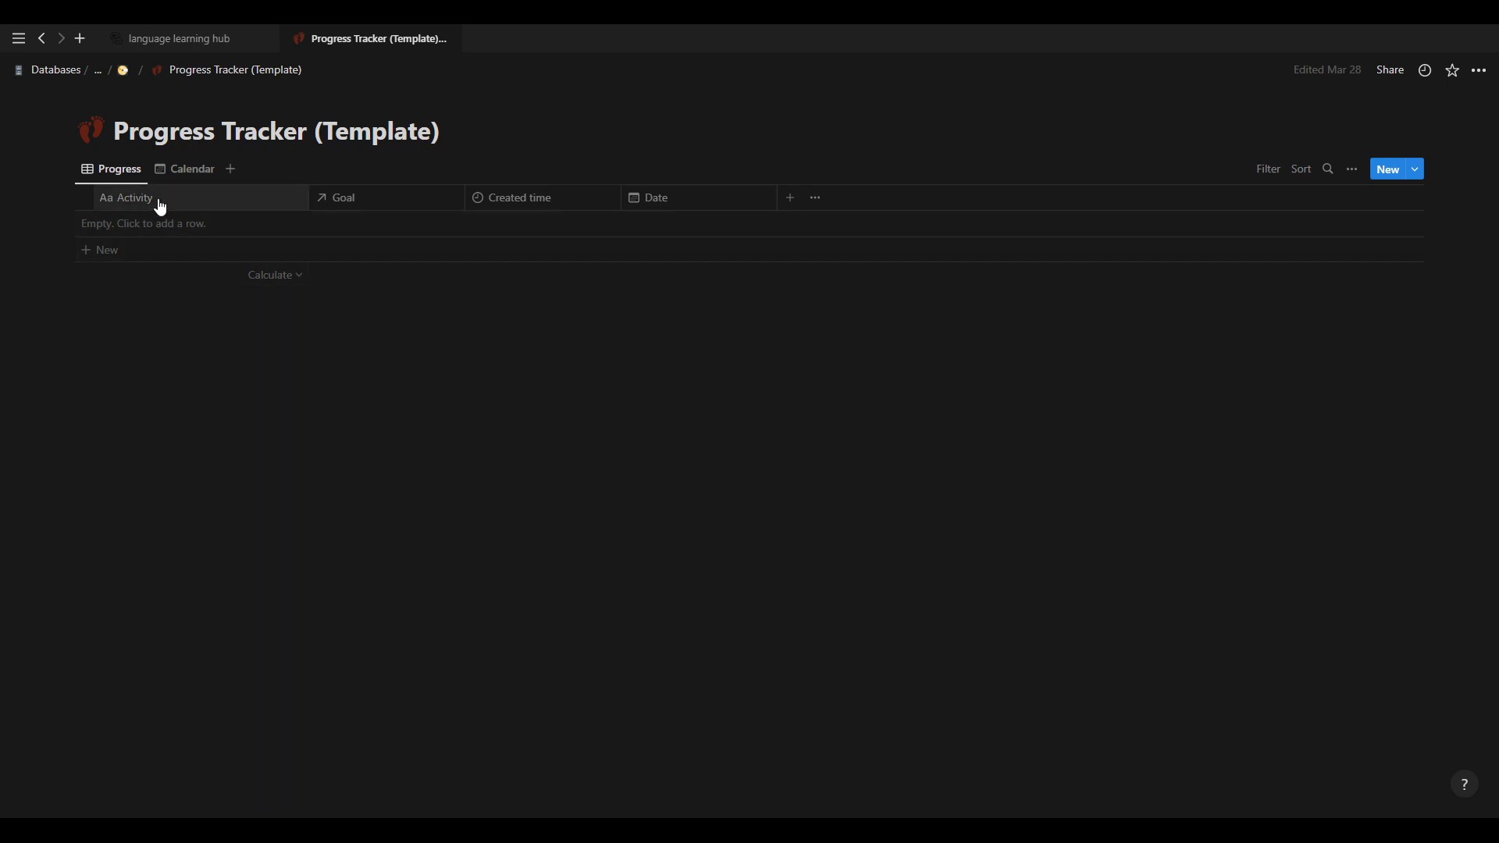
left_click_drag(157, 205, 160, 207)
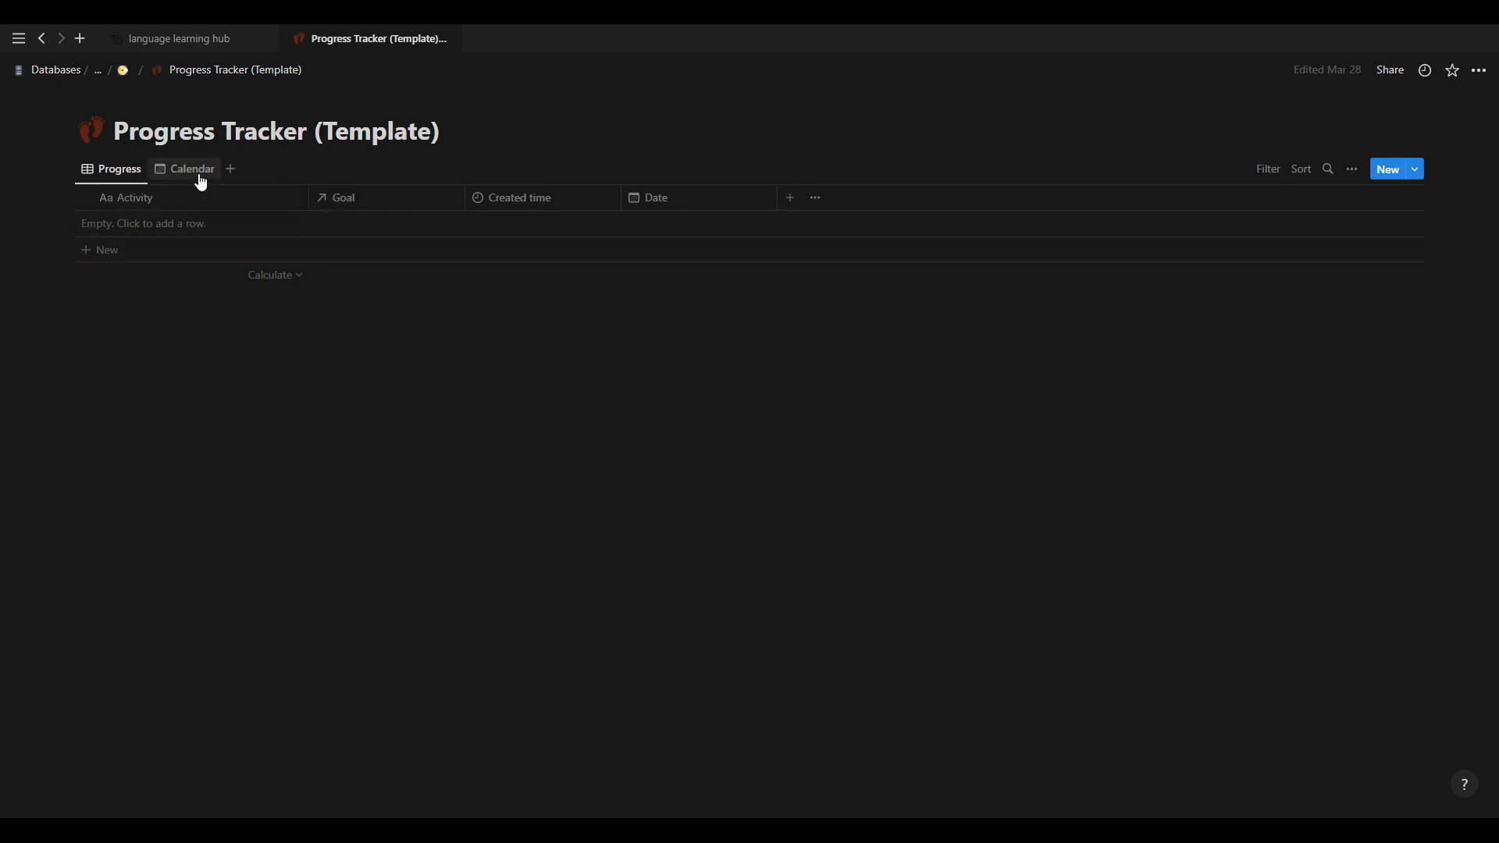
Open the Goals (Template) database, reveal its hidden group to view the No Language table's columns, and collapse that table.
left_click(124, 71)
left_click(562, 447)
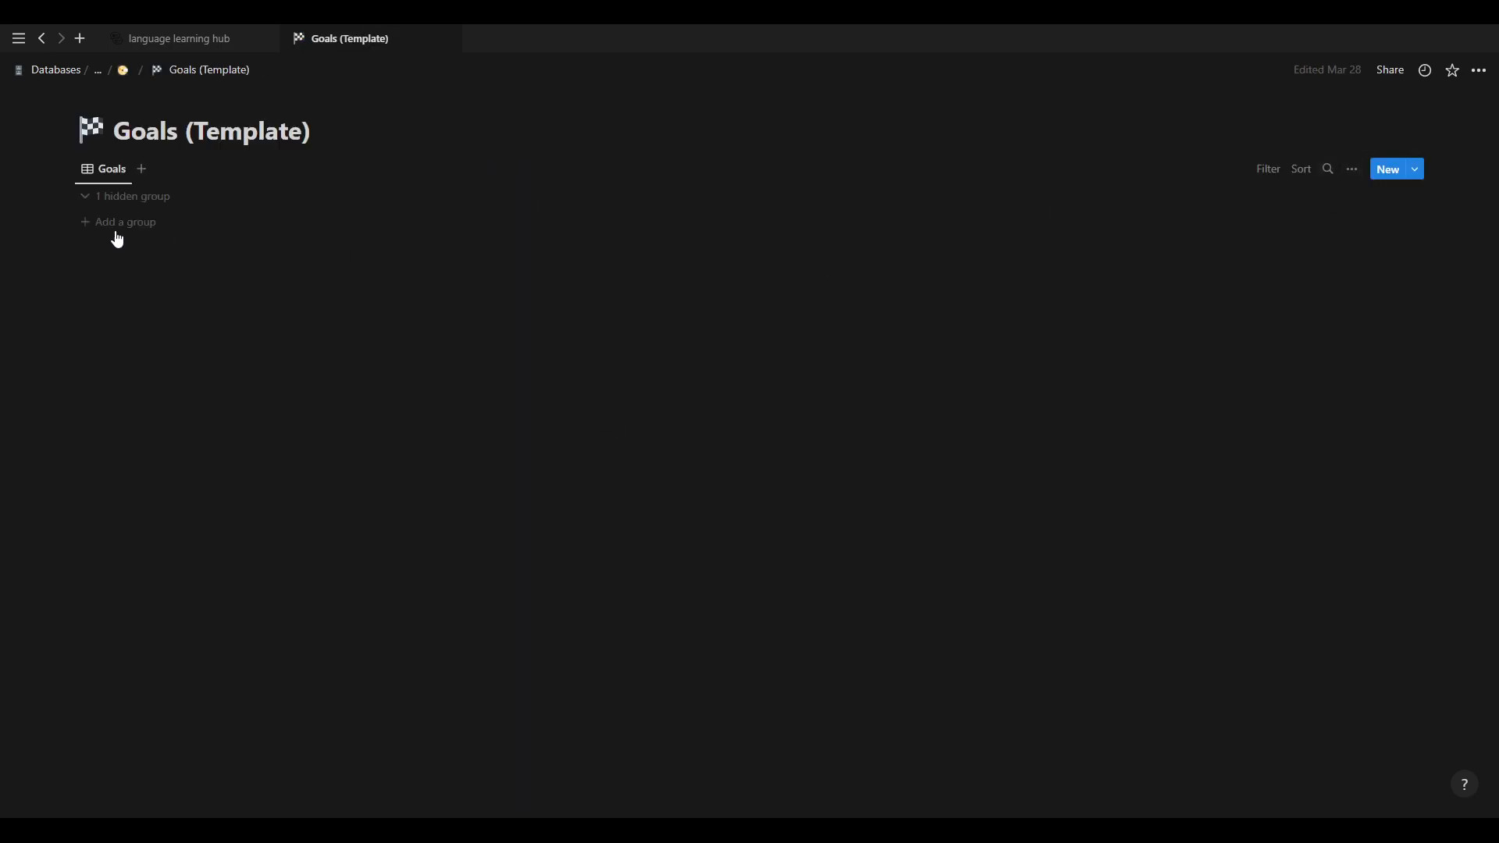
left_click(124, 202)
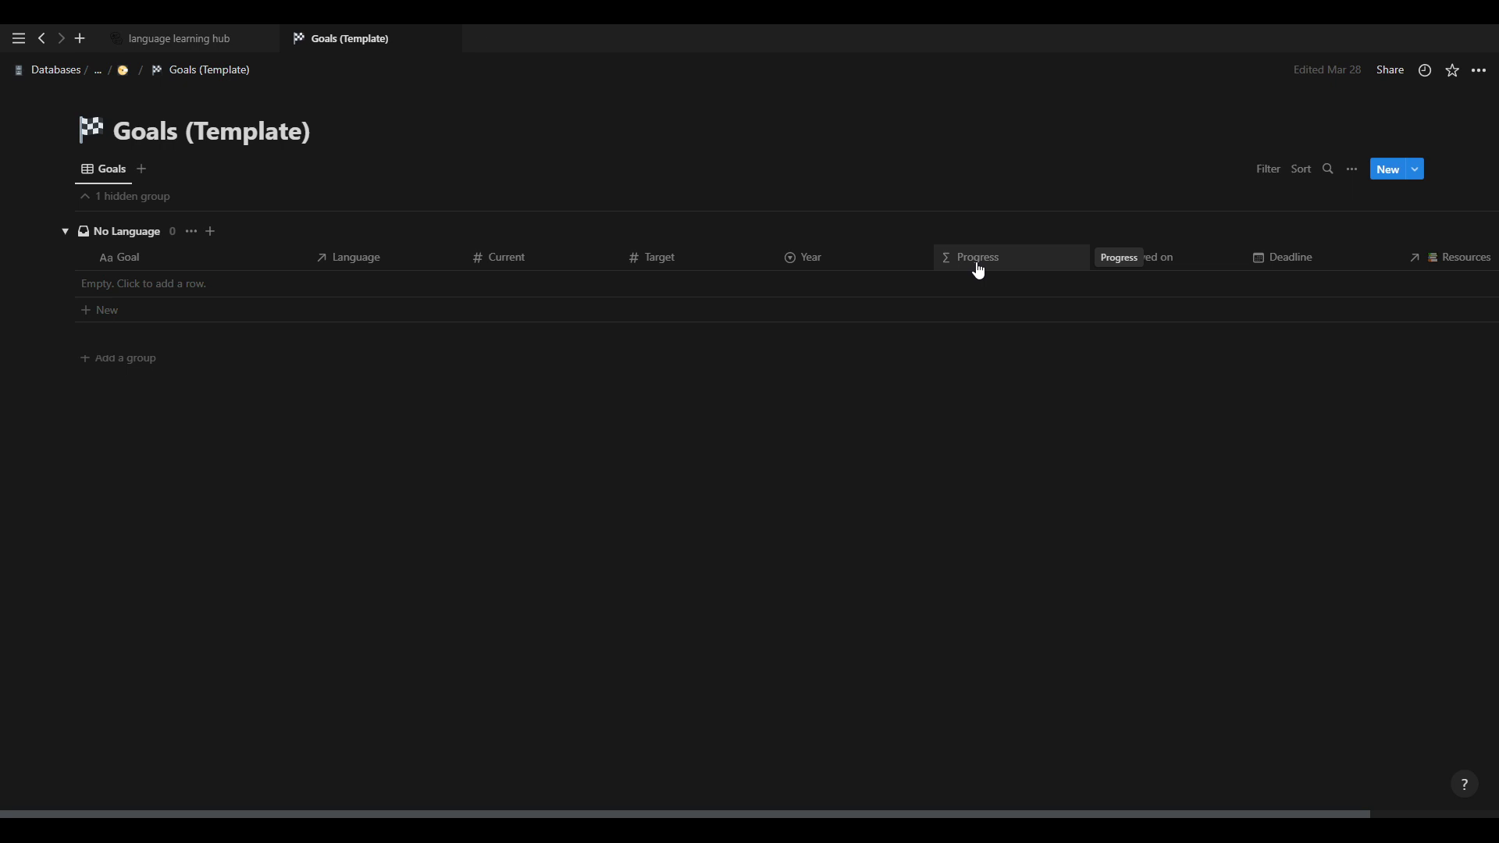
left_click(65, 232)
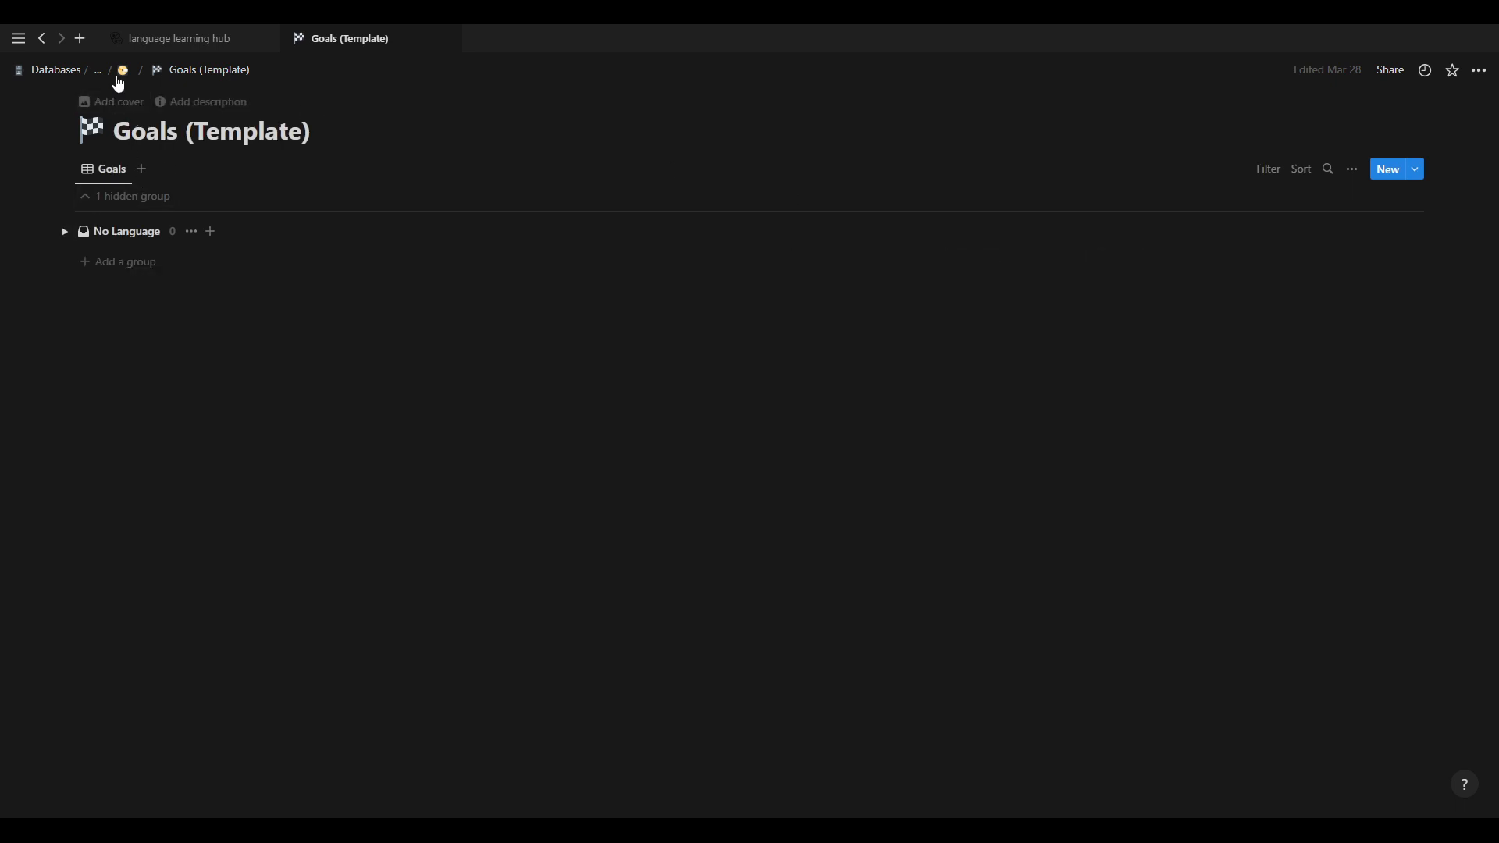
Open the New Language (Template) page and view the All Languages table under Add the Language, collapsing it again.
left_click(124, 70)
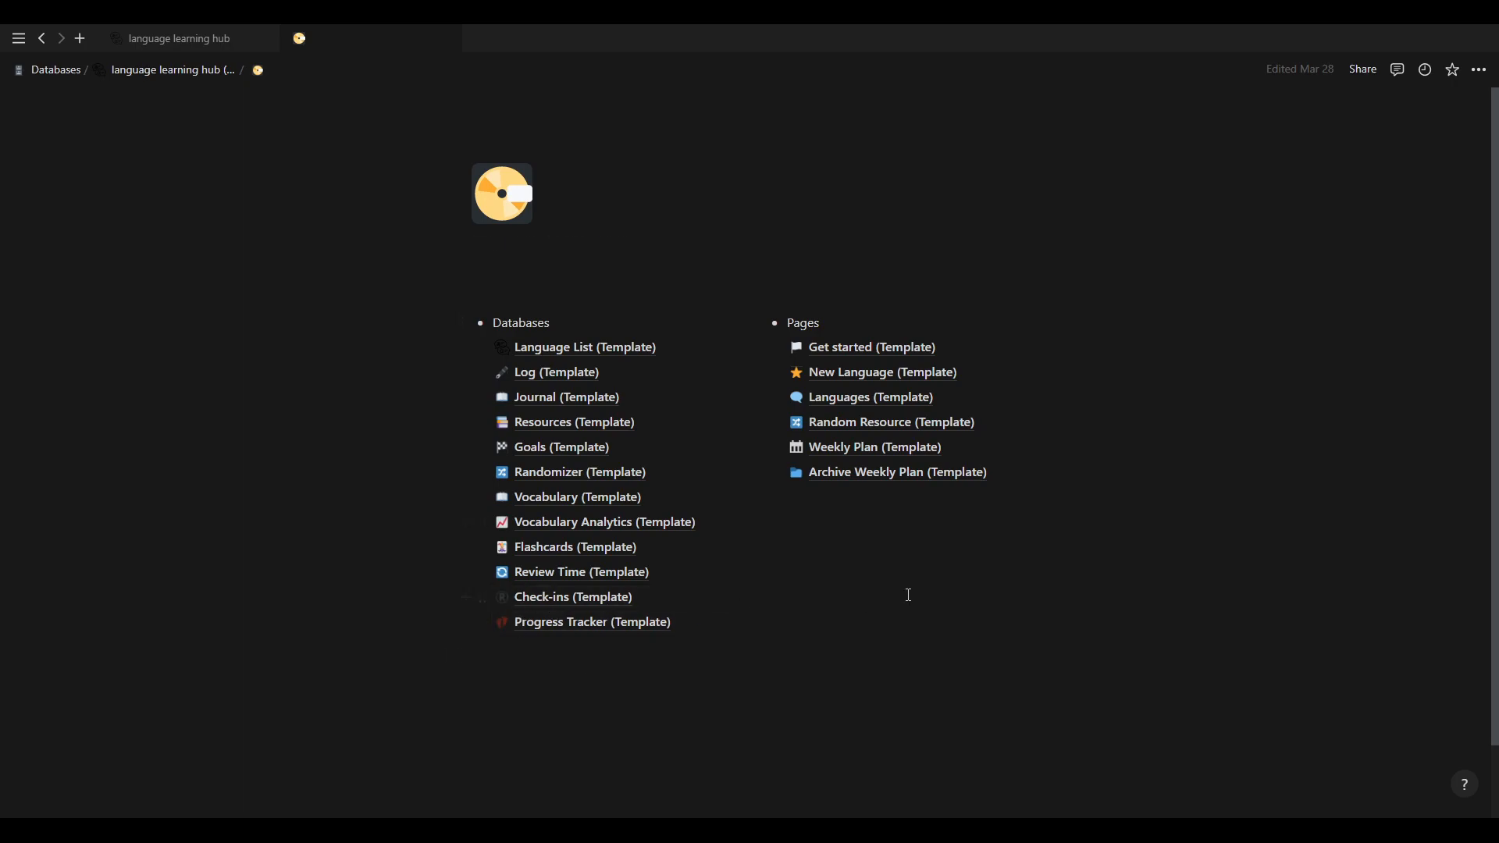
left_click(865, 375)
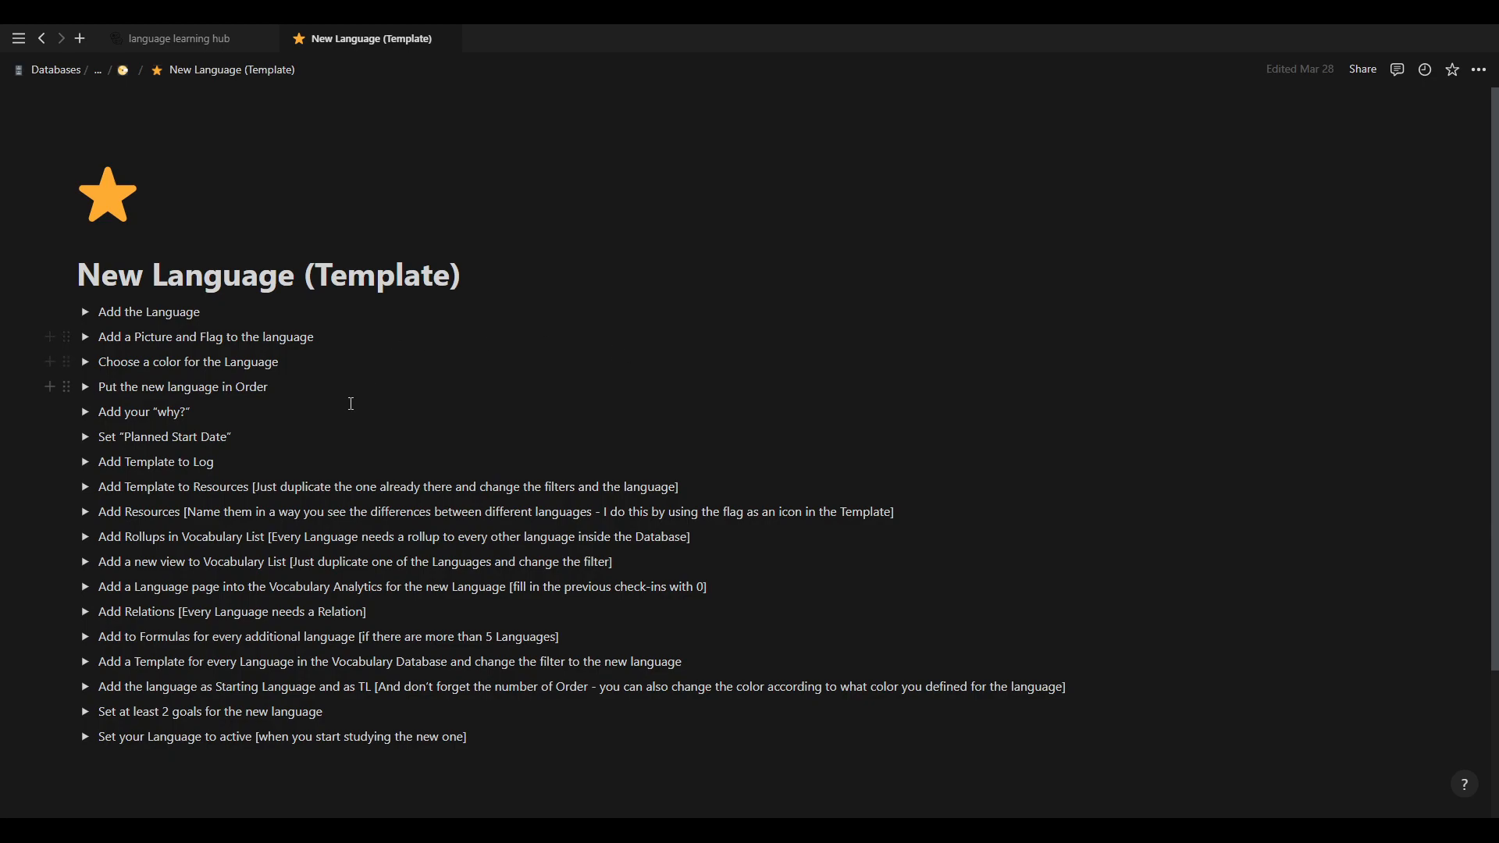
scroll(351, 404, "down", 1)
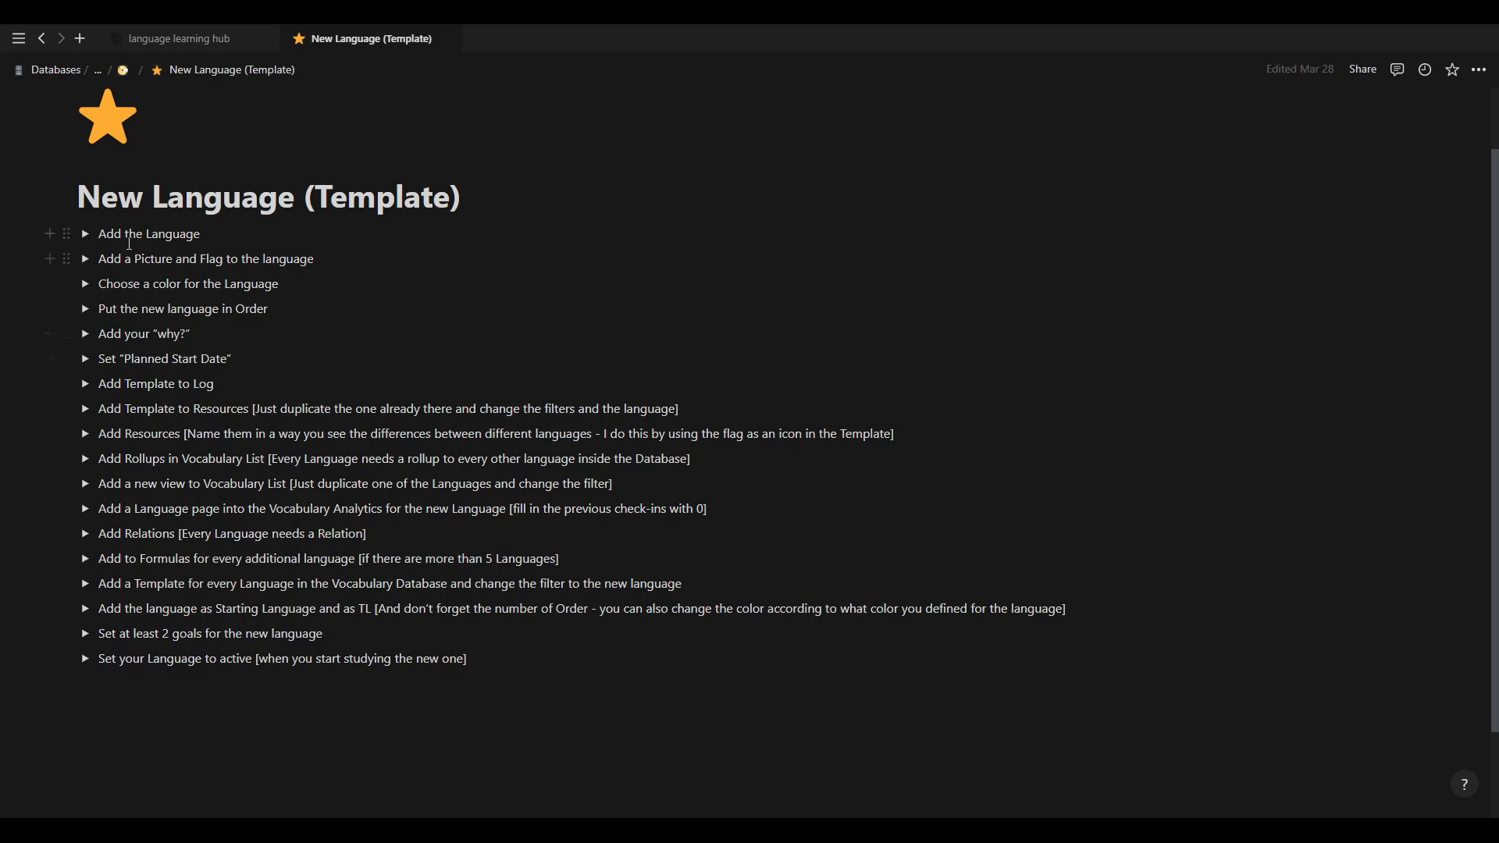
left_click(87, 237)
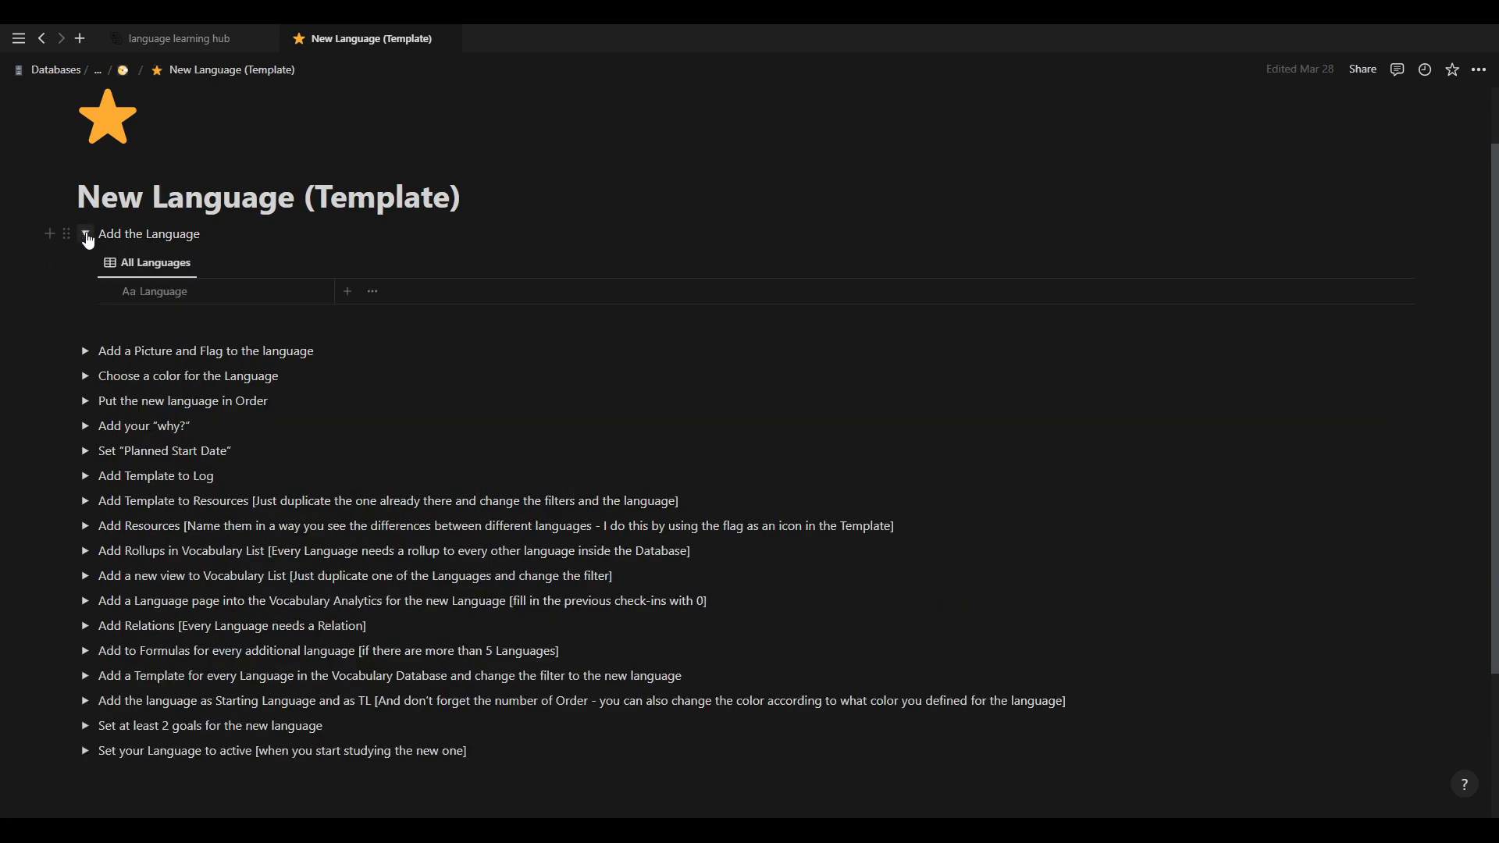
left_click(87, 236)
View the contents of the picture and flag item and the Put the new language in Order item, collapsing each again.
left_click(86, 260)
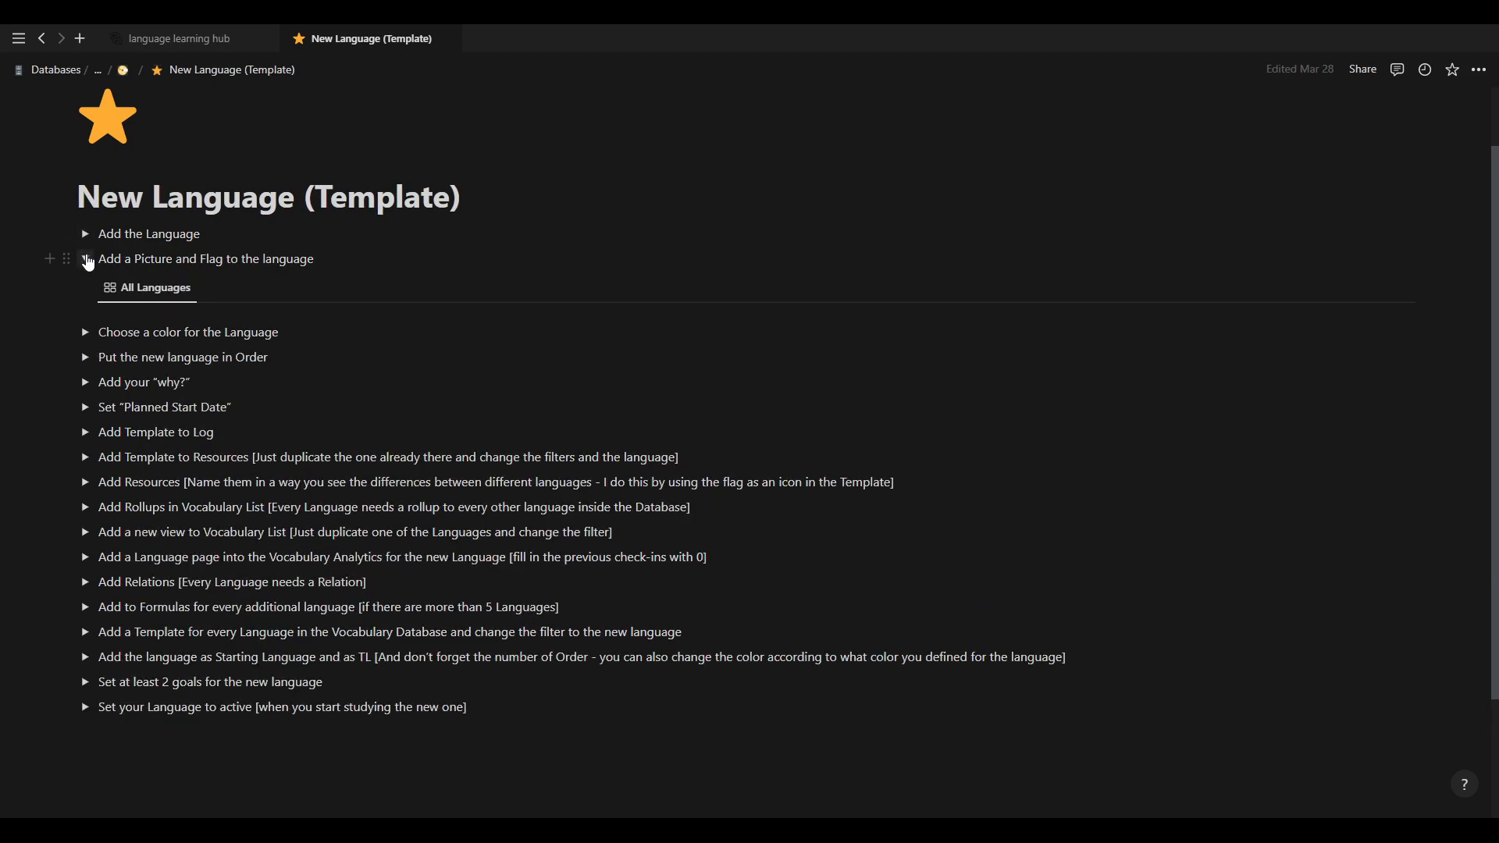
left_click(87, 260)
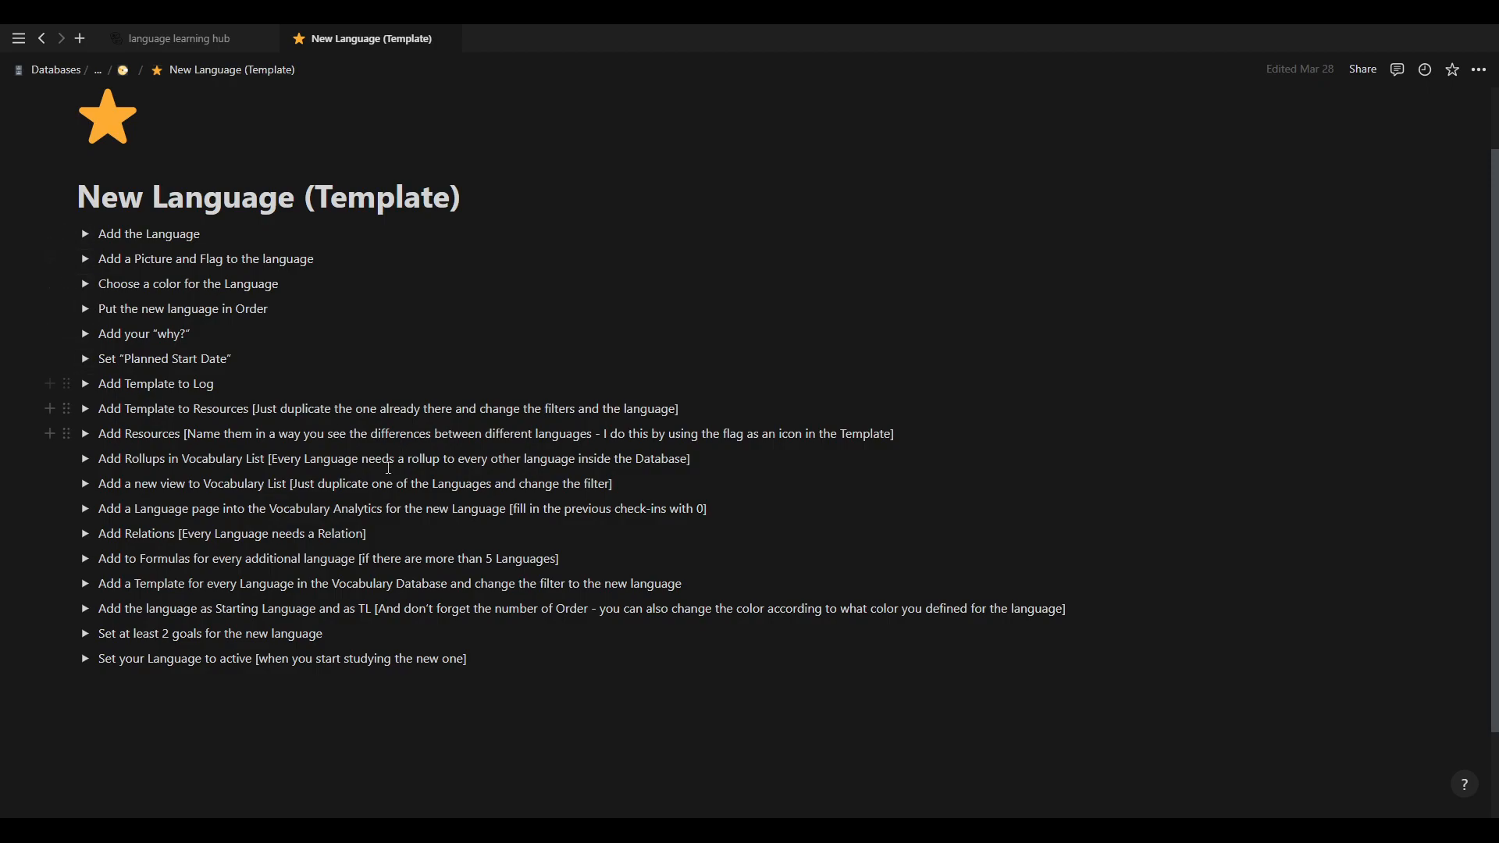
left_click(85, 309)
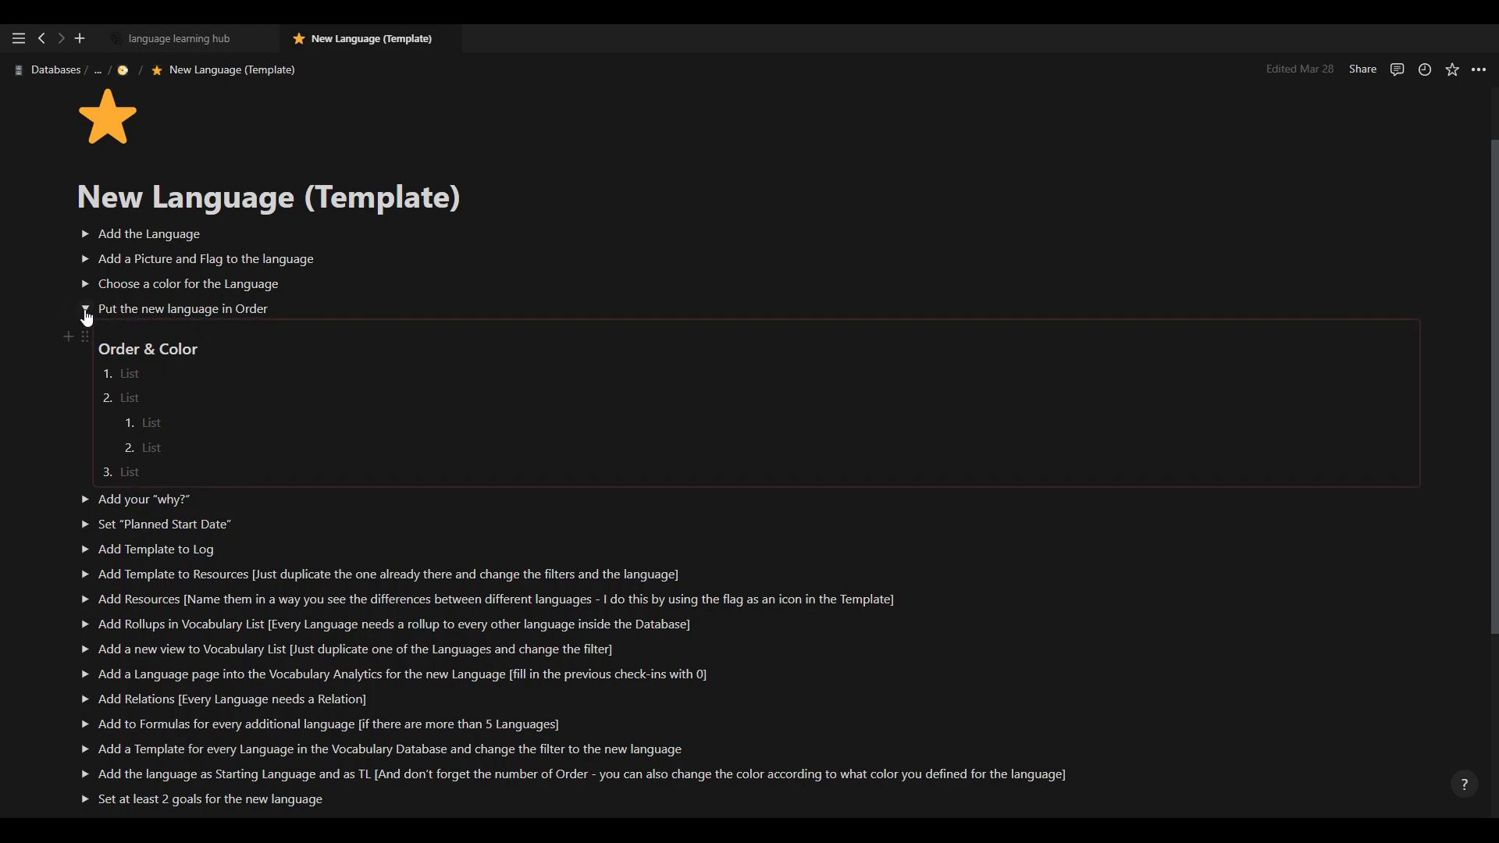
left_click(86, 310)
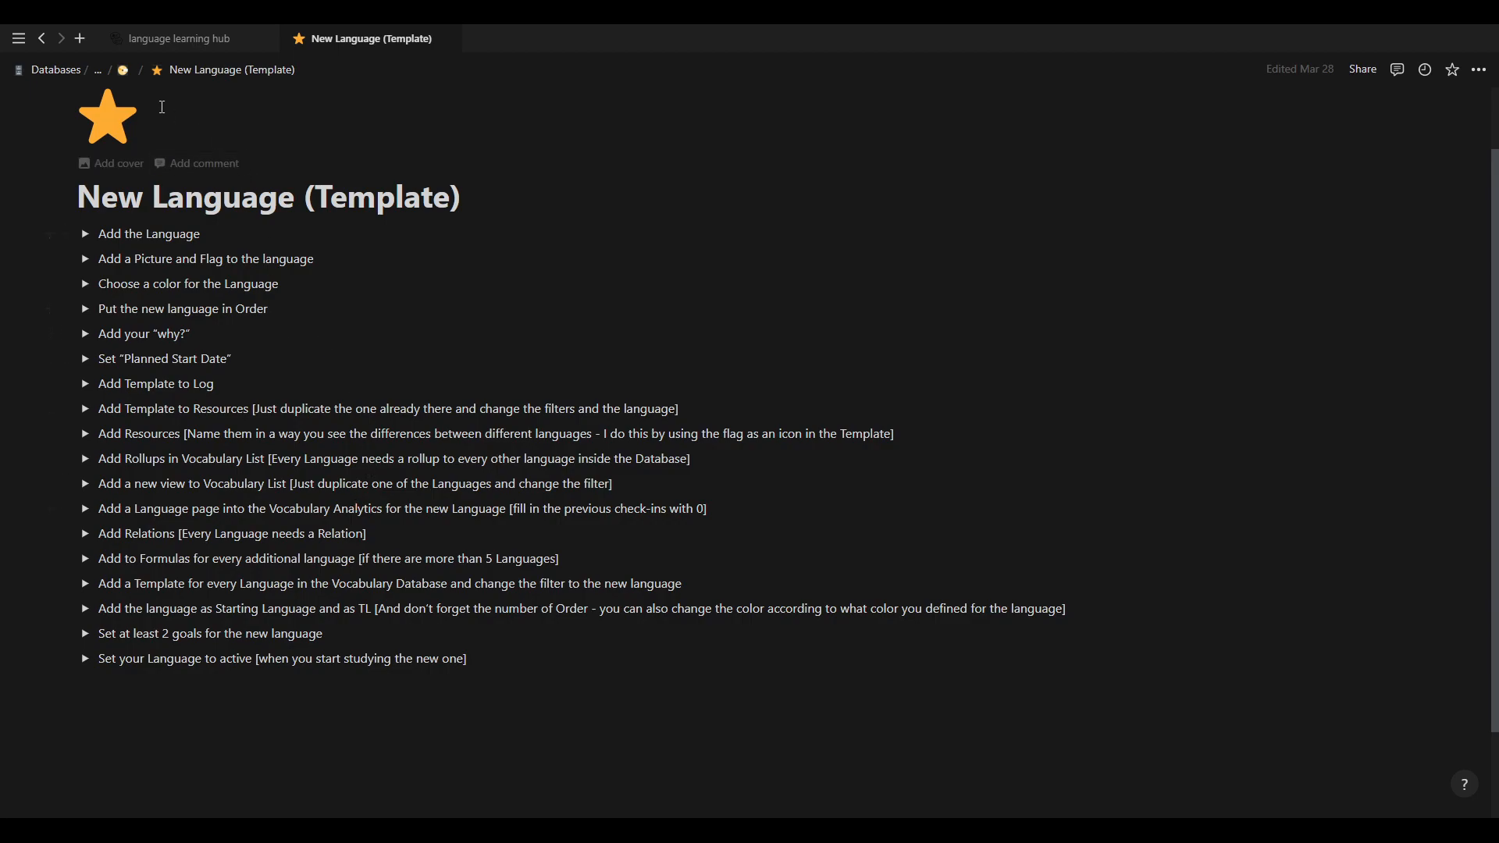
Open the Languages (Template) page from the template overview and view the Started section, collapsing it again.
left_click(122, 74)
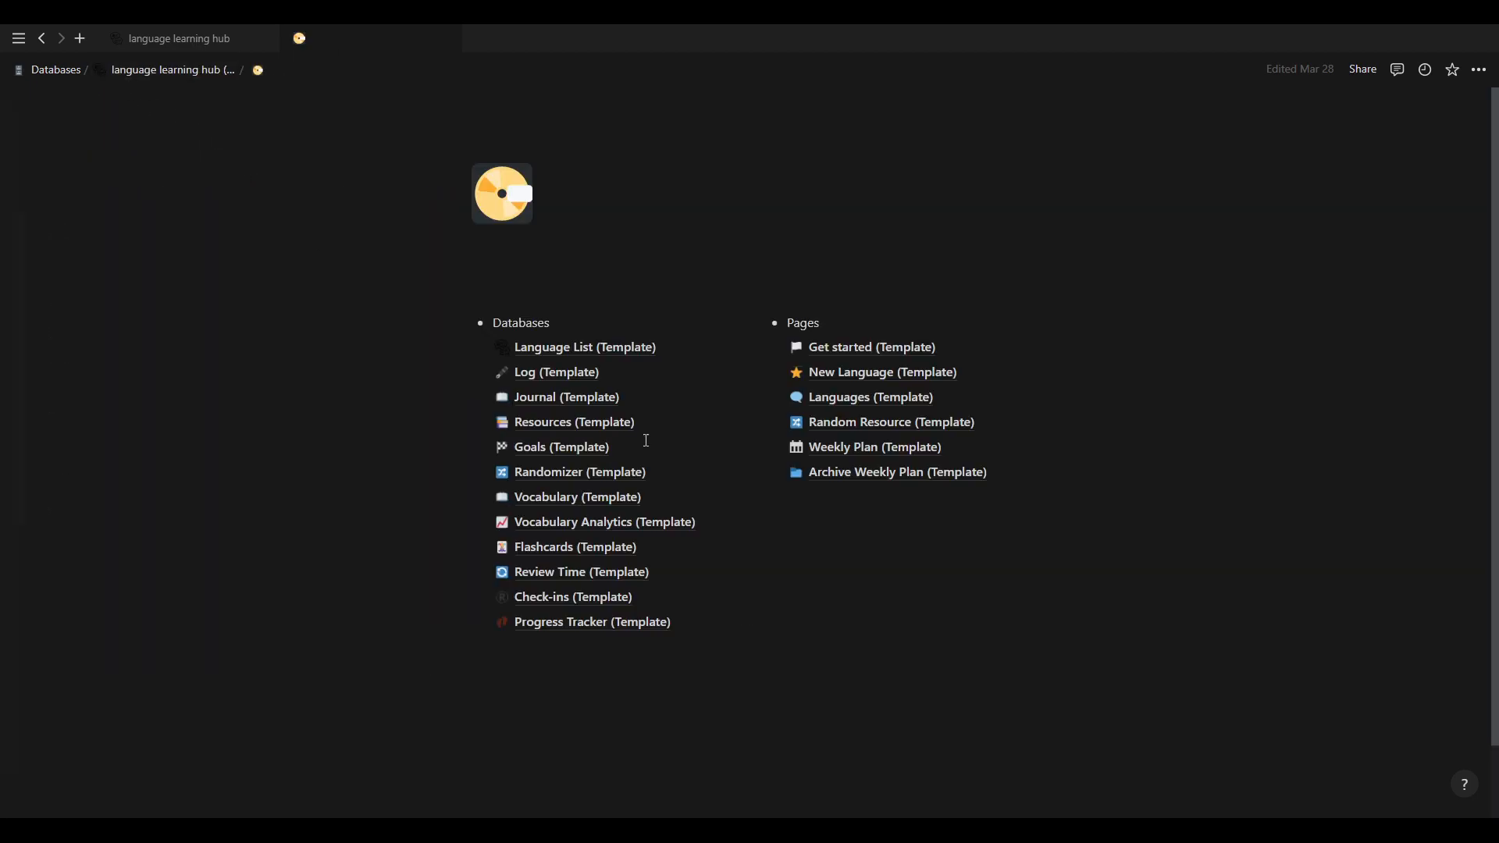
left_click(903, 407)
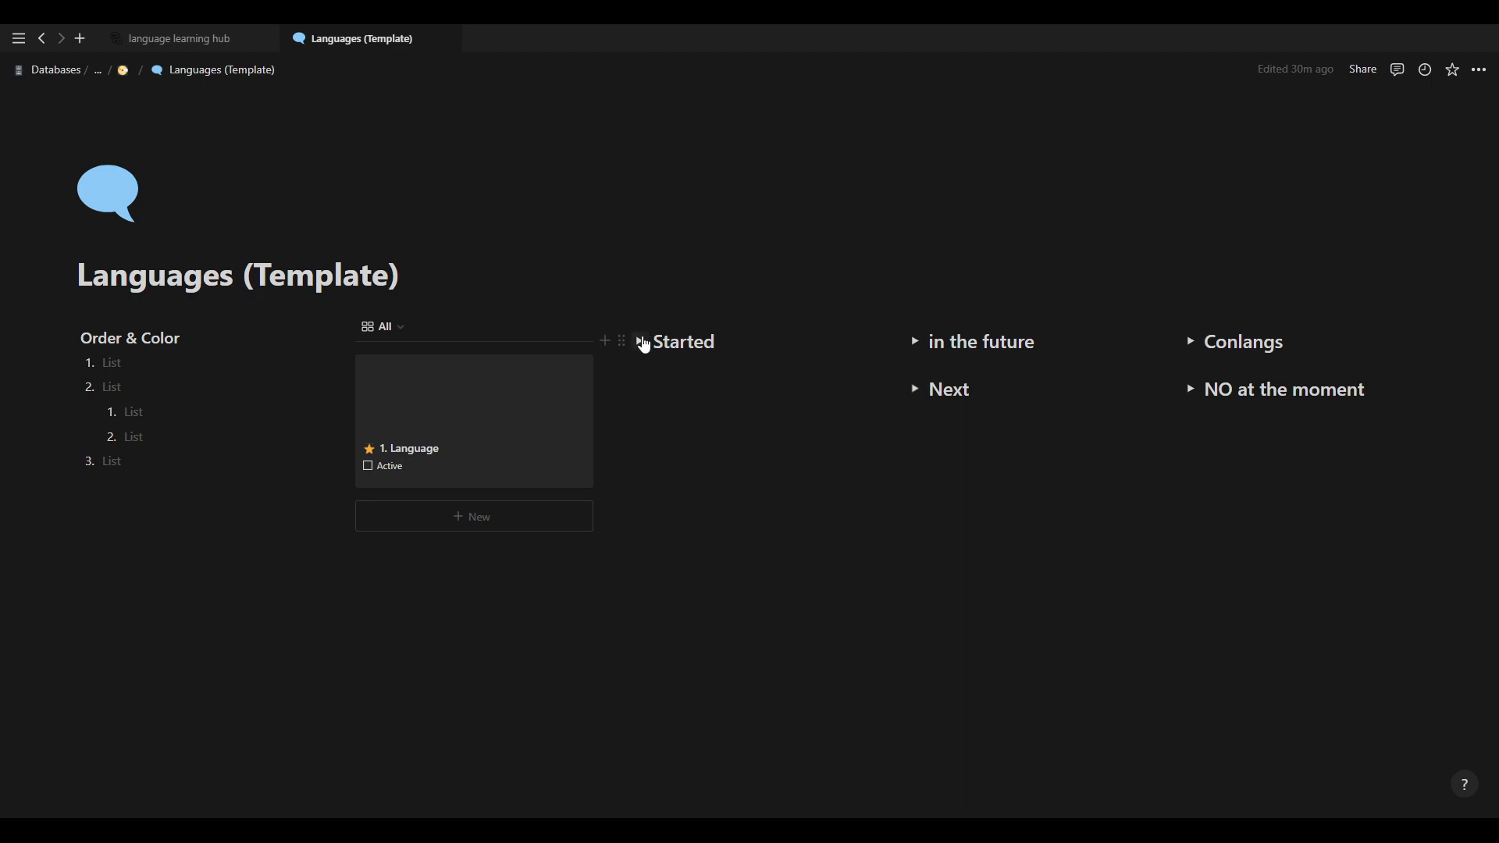
left_click(642, 343)
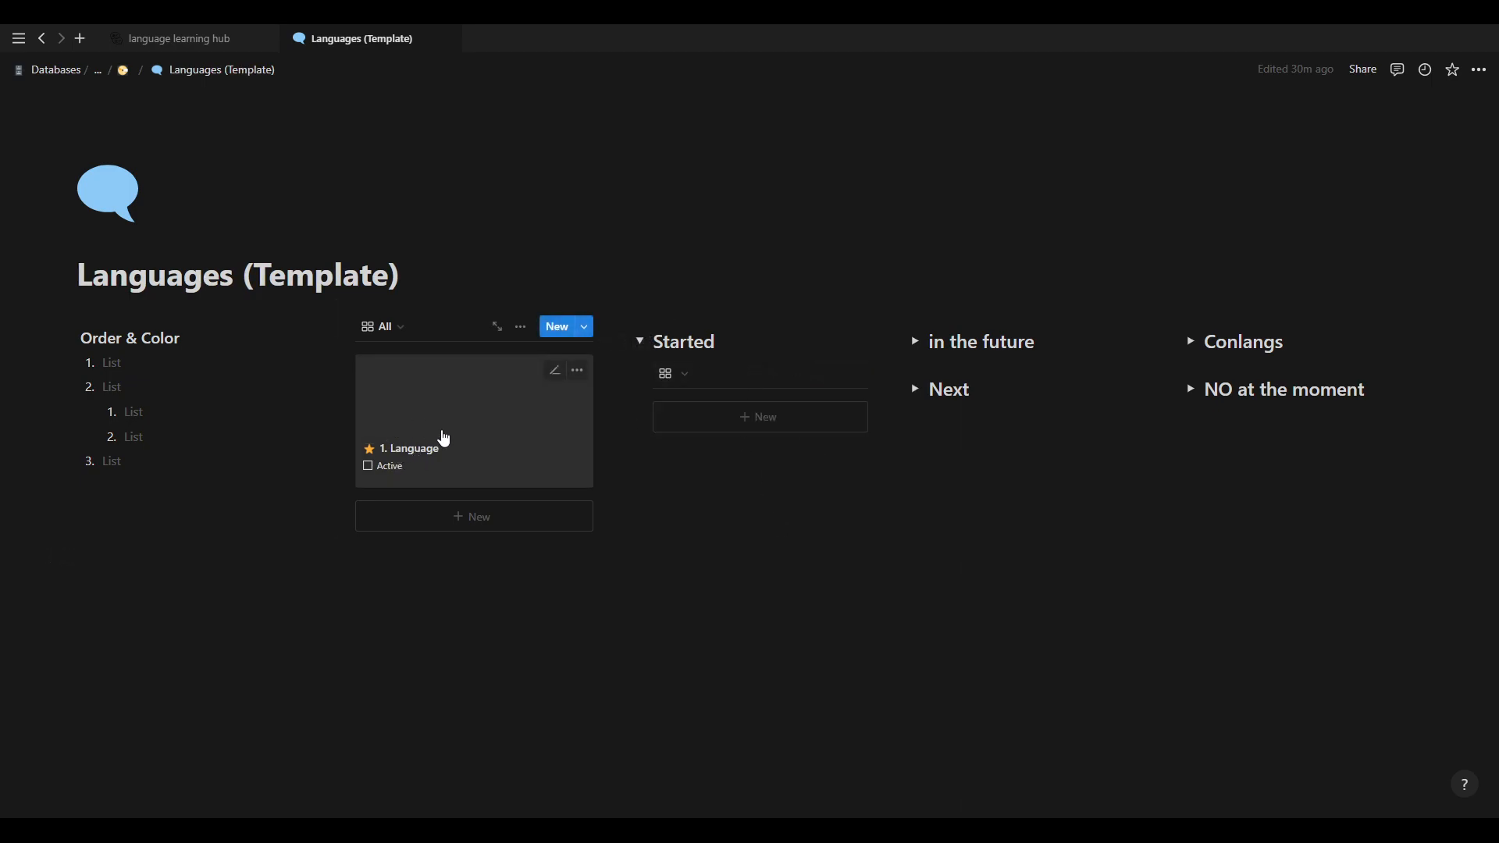
left_click(640, 341)
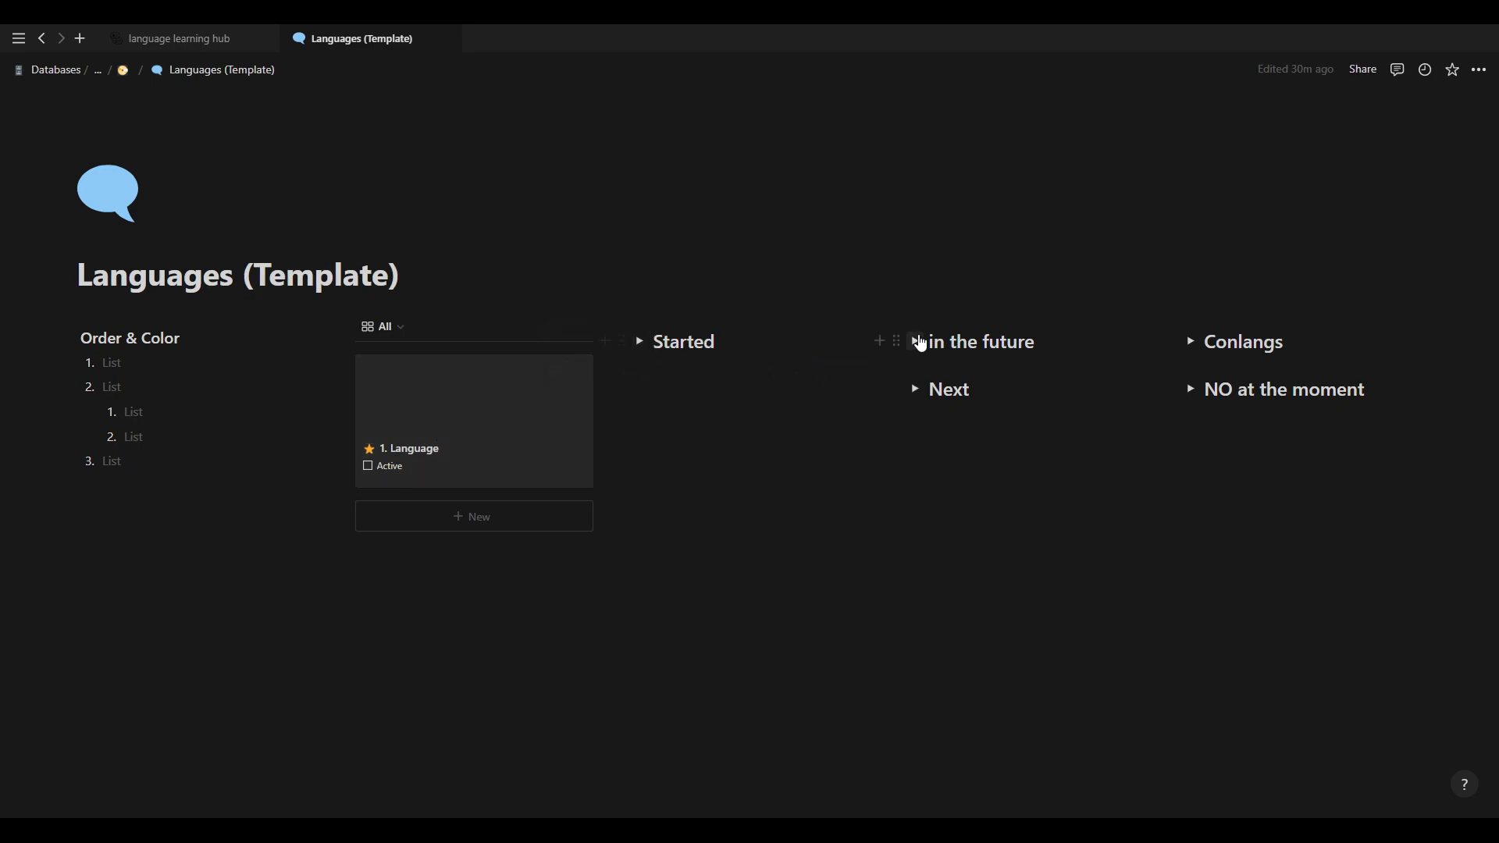
View the in the future and Next sections, toggle the 1. Language card's Next checkbox on and off, and collapse both.
left_click(918, 342)
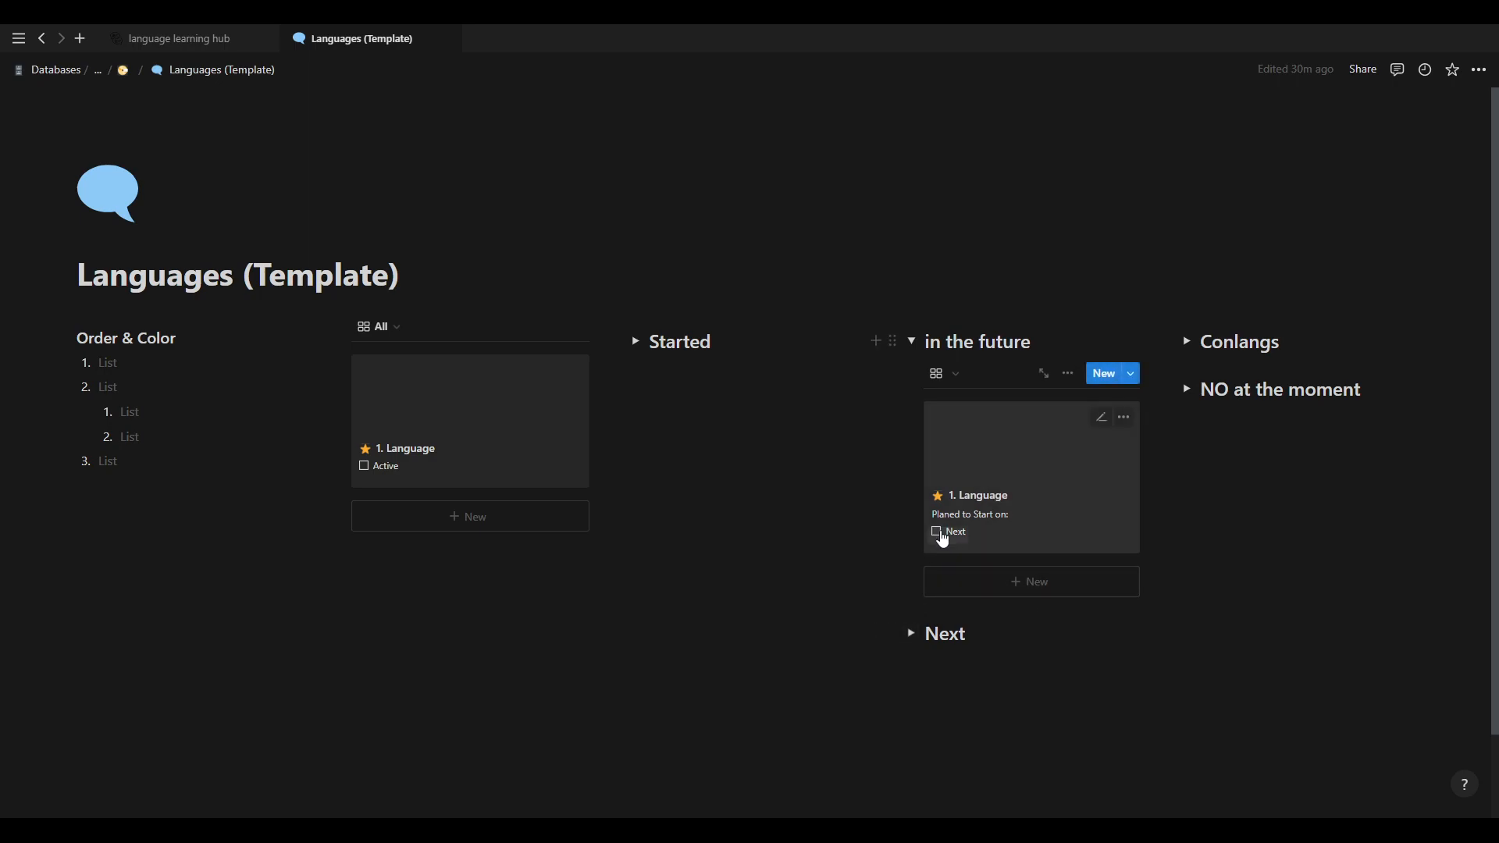
left_click(912, 633)
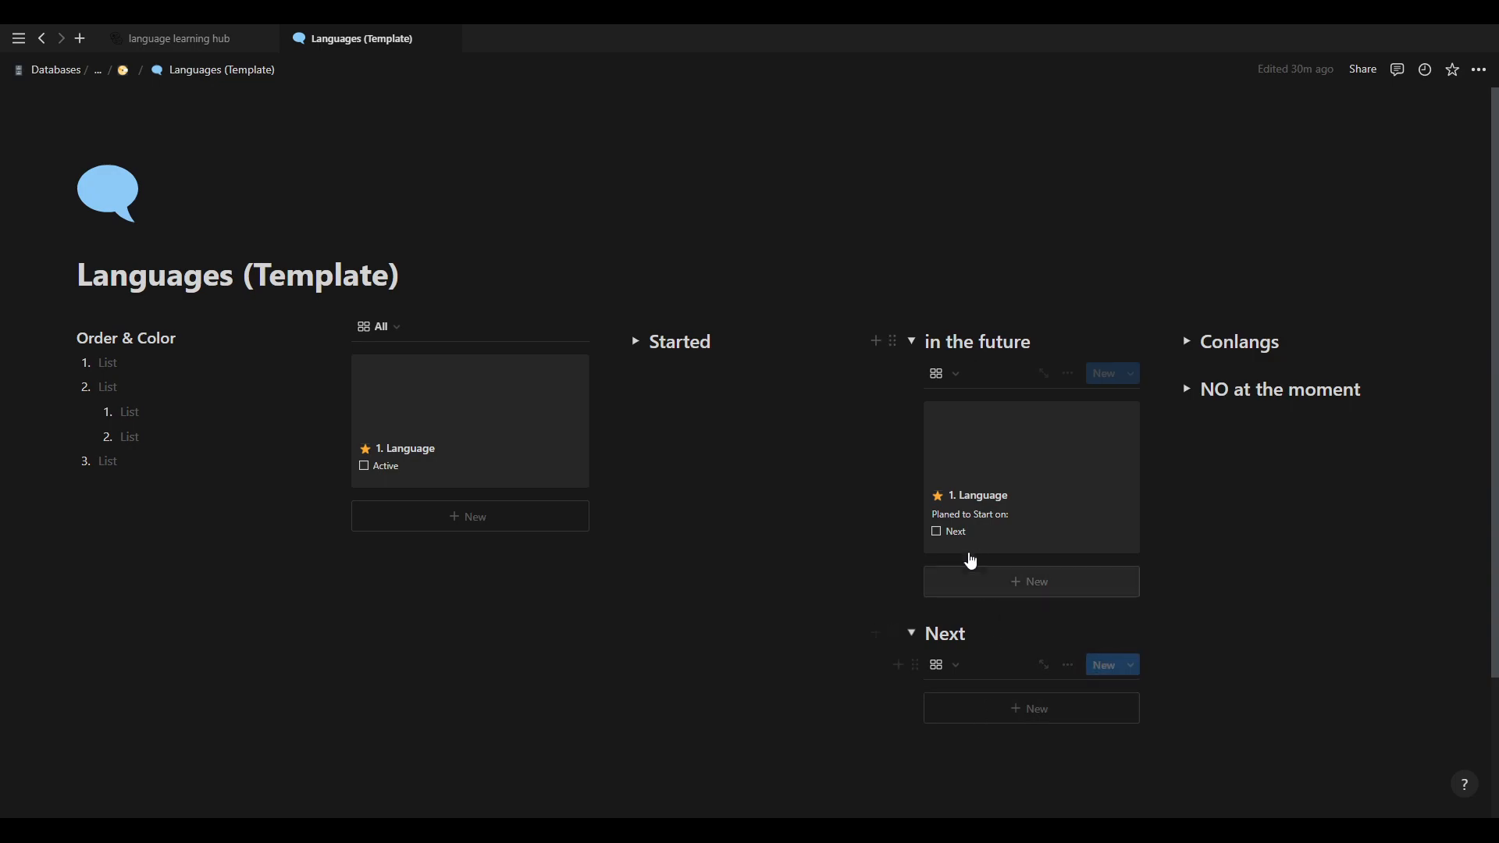
left_click(939, 534)
left_click(939, 534)
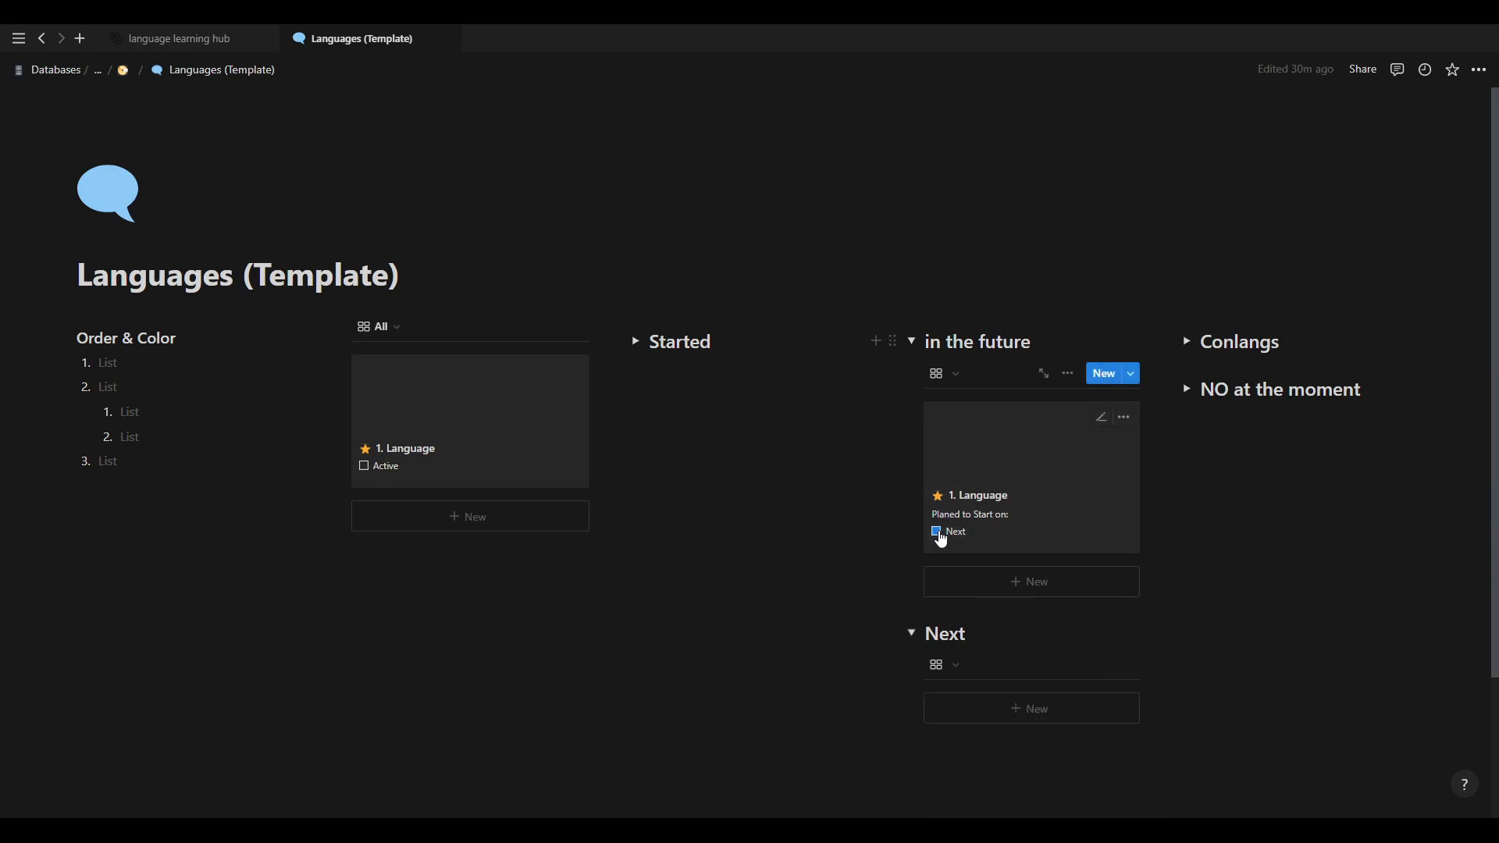
left_click(913, 634)
left_click(912, 344)
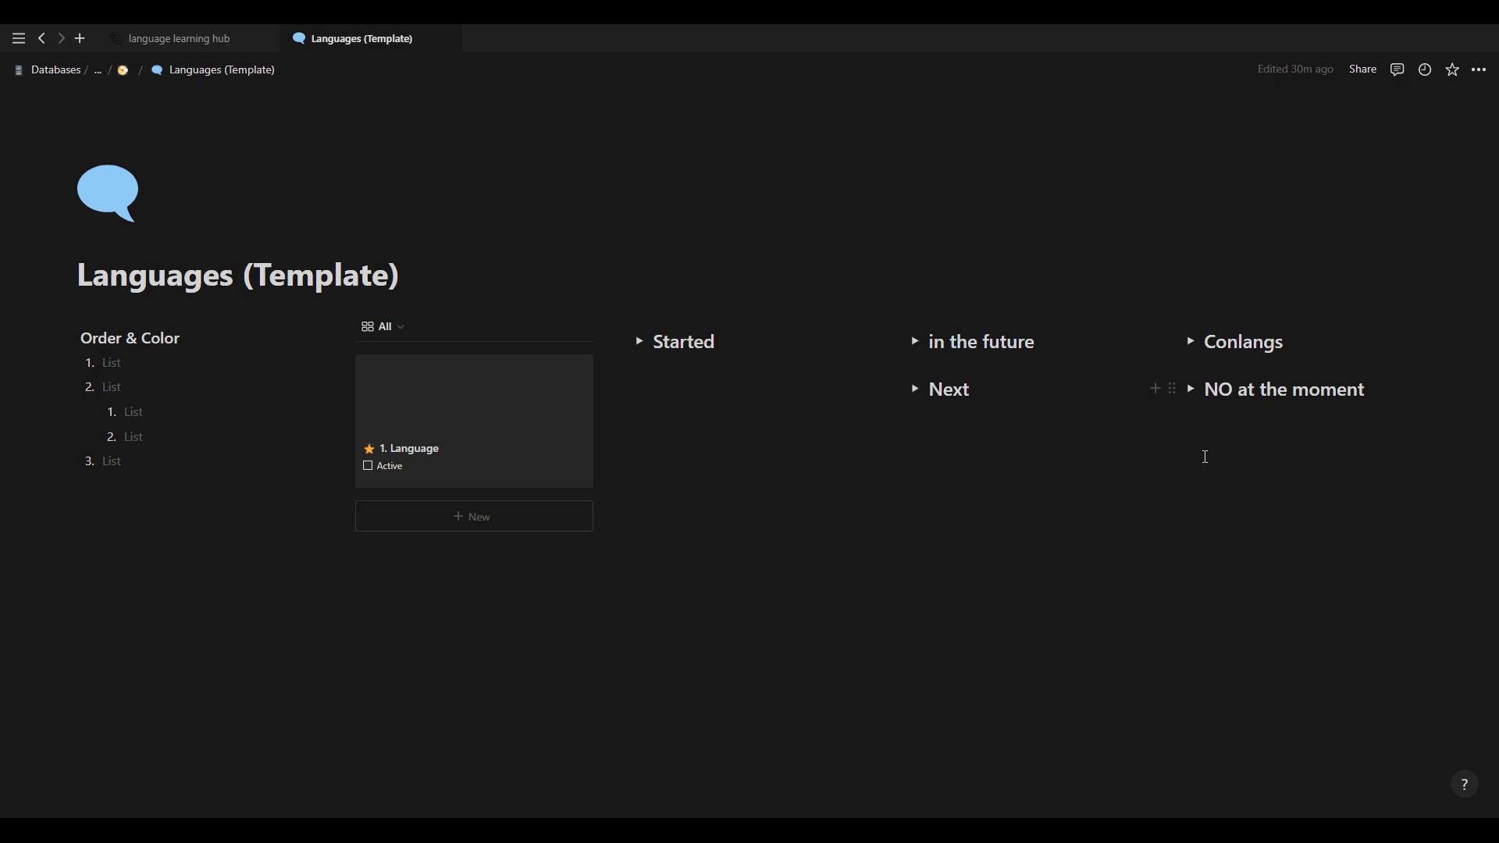
View the galleries under the Conlangs and NO at the moment sections, collapsing each again.
left_click(1192, 342)
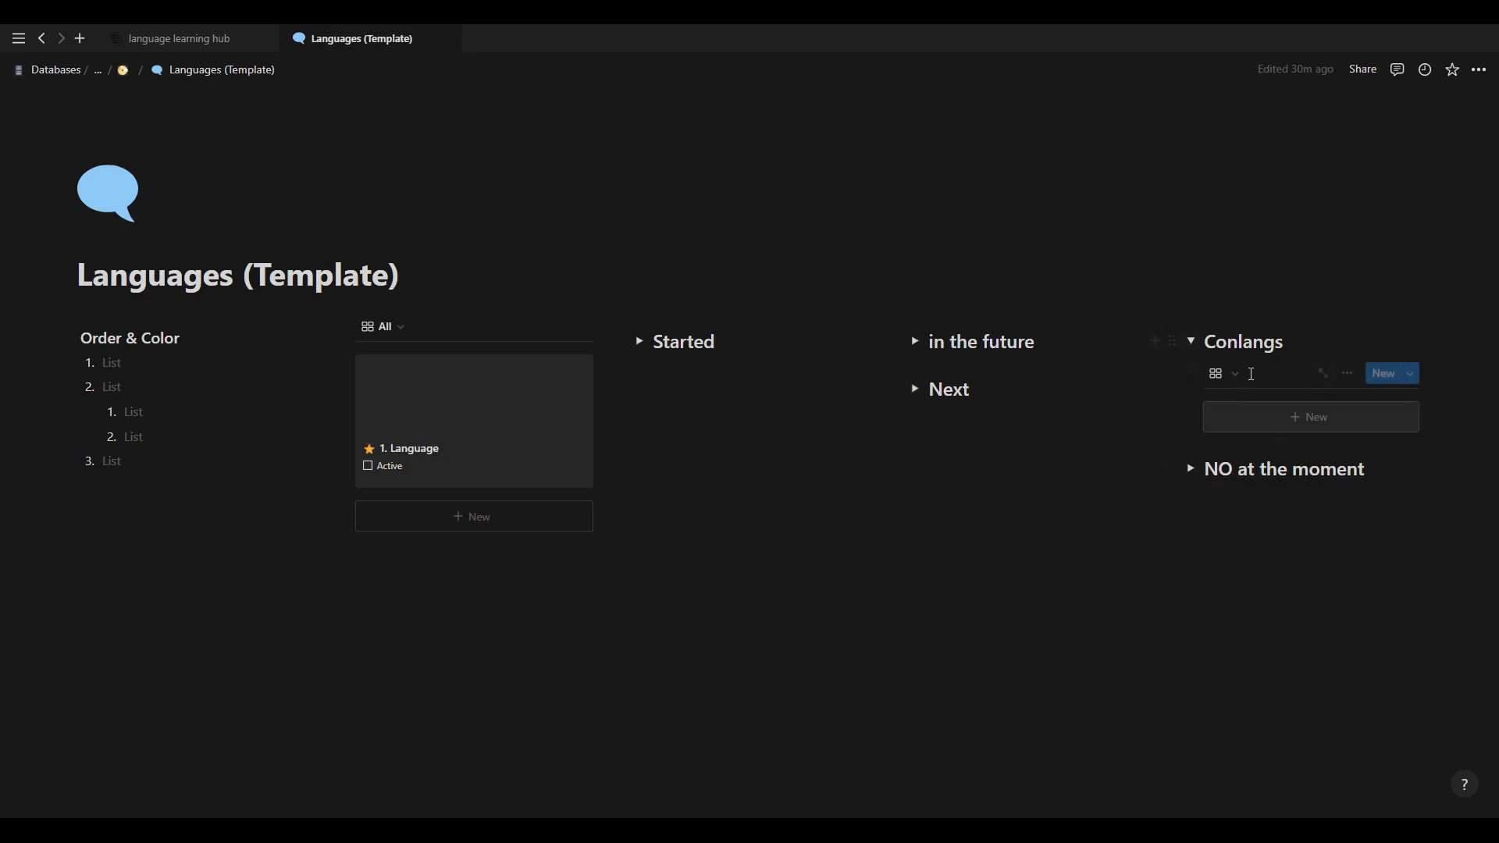
left_click(1194, 345)
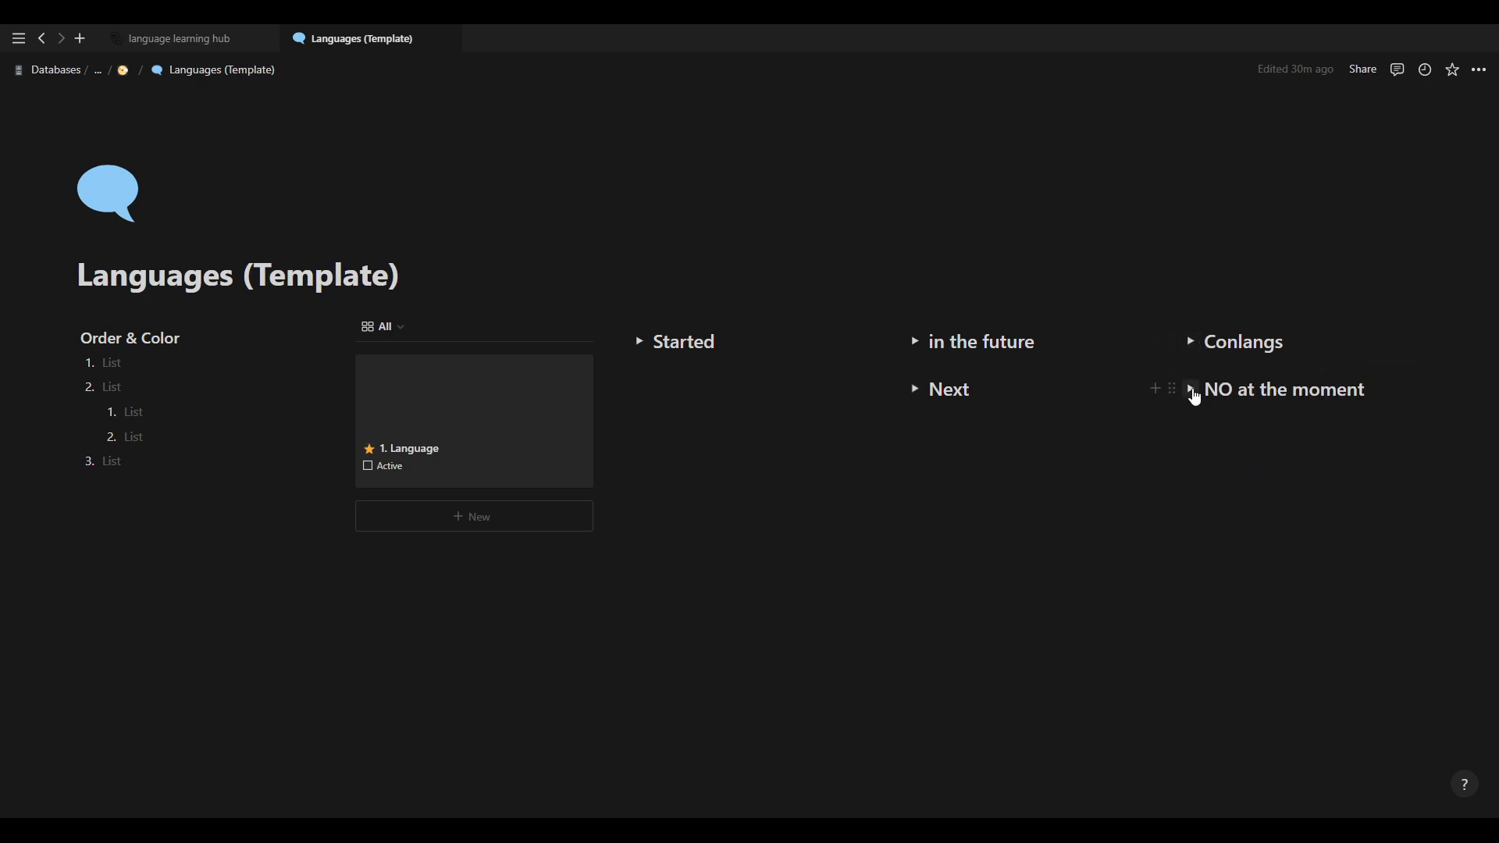
left_click(1192, 389)
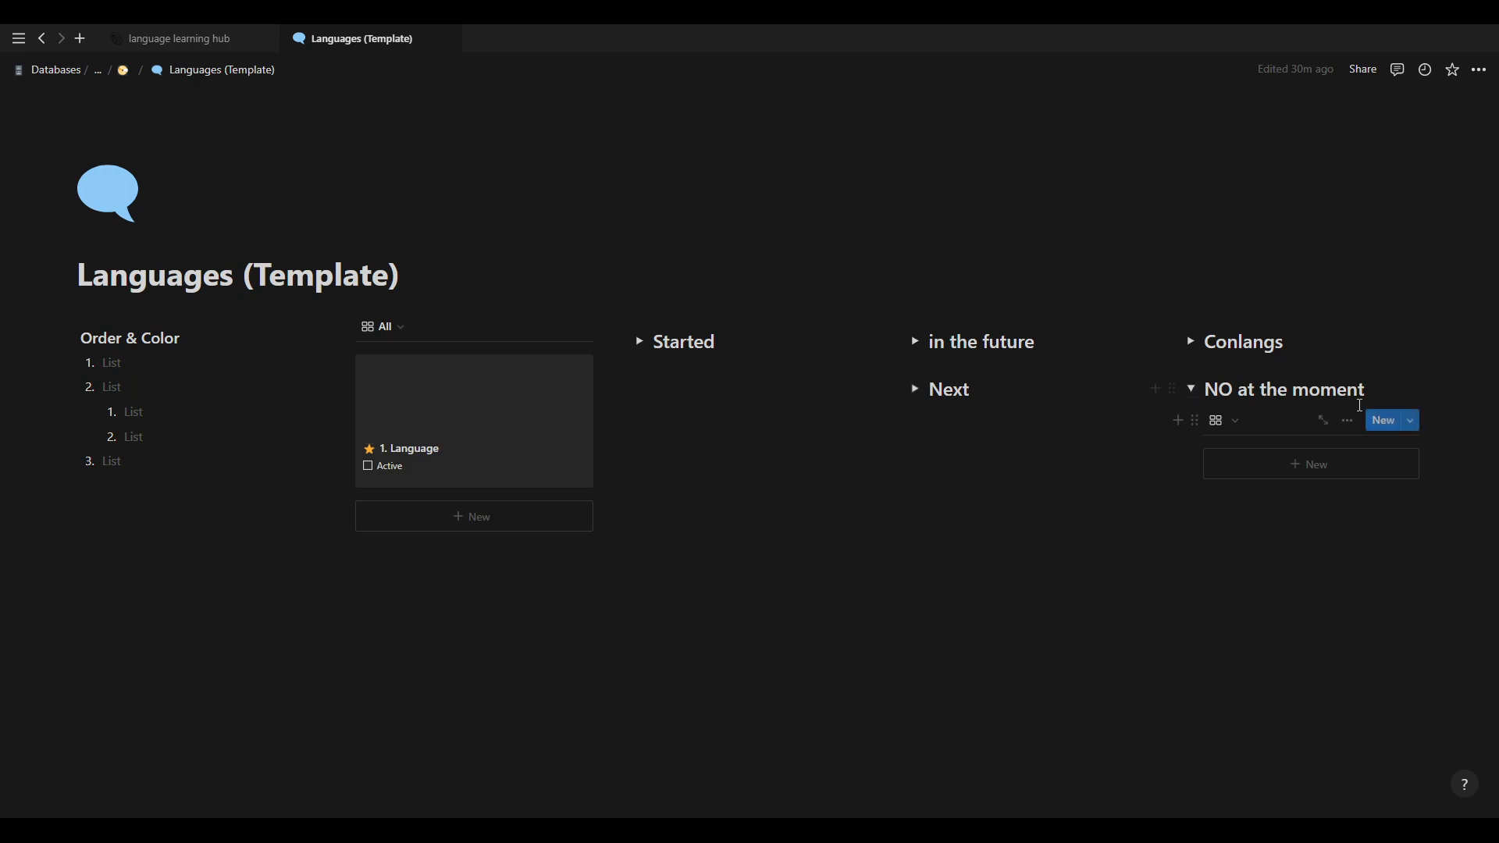
left_click(1192, 390)
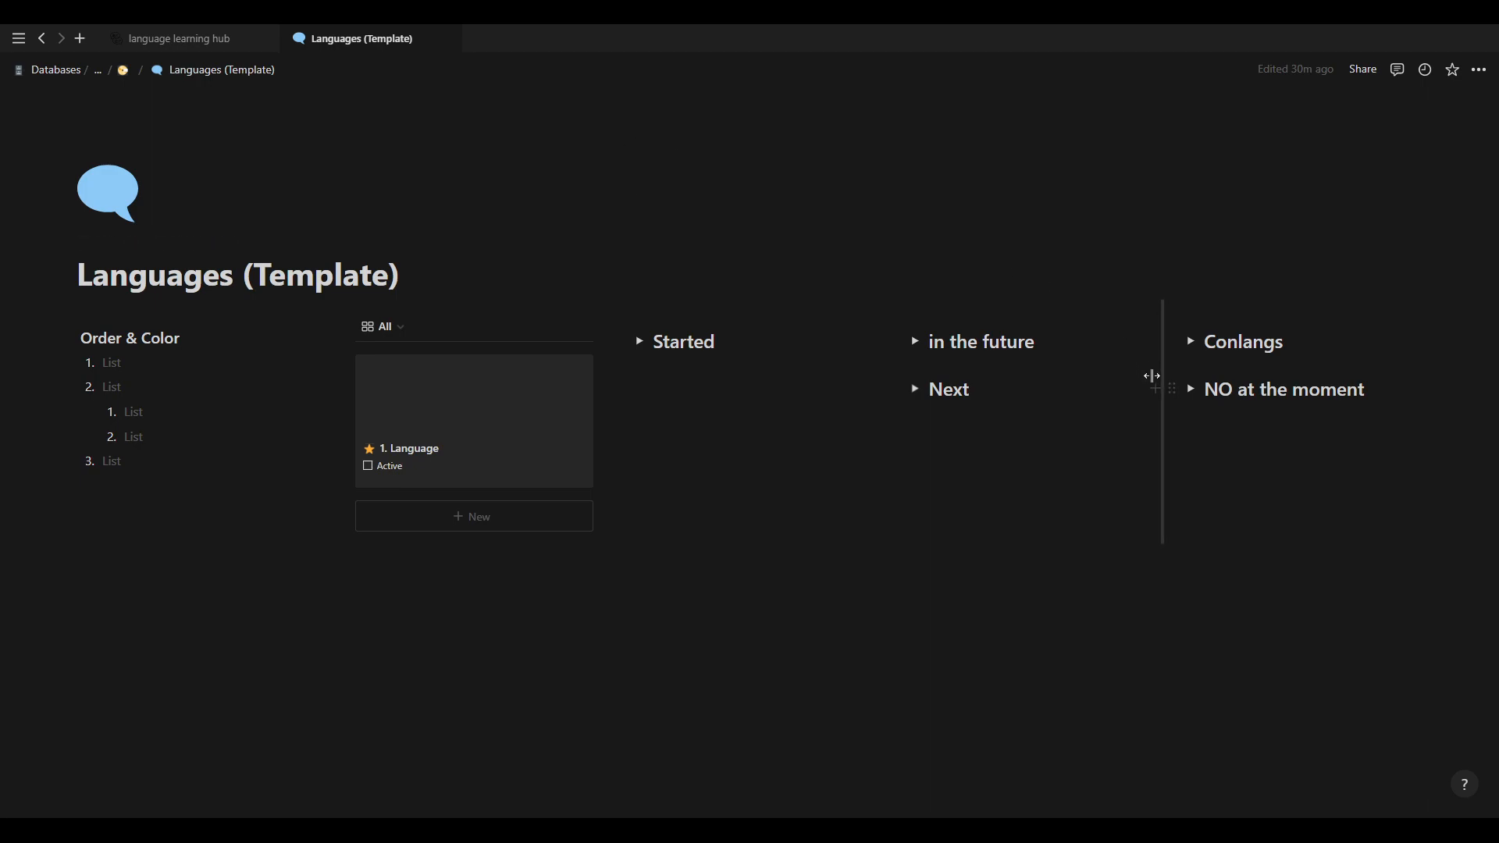
left_click(1195, 391)
left_click(1194, 391)
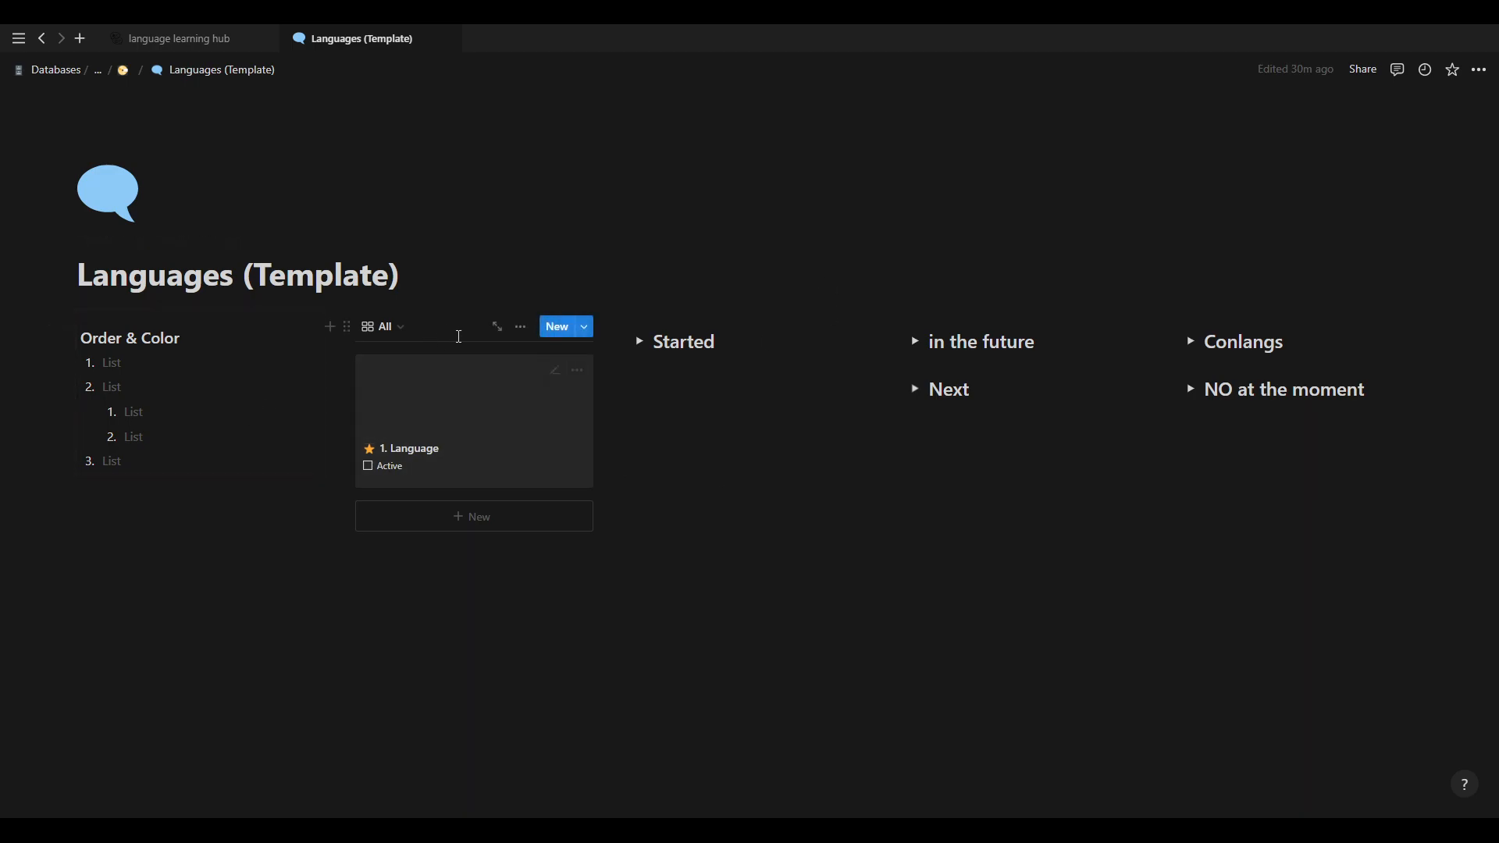
View the 1. Language card's properties and the NO at the moment section, closing both again.
left_click(491, 425)
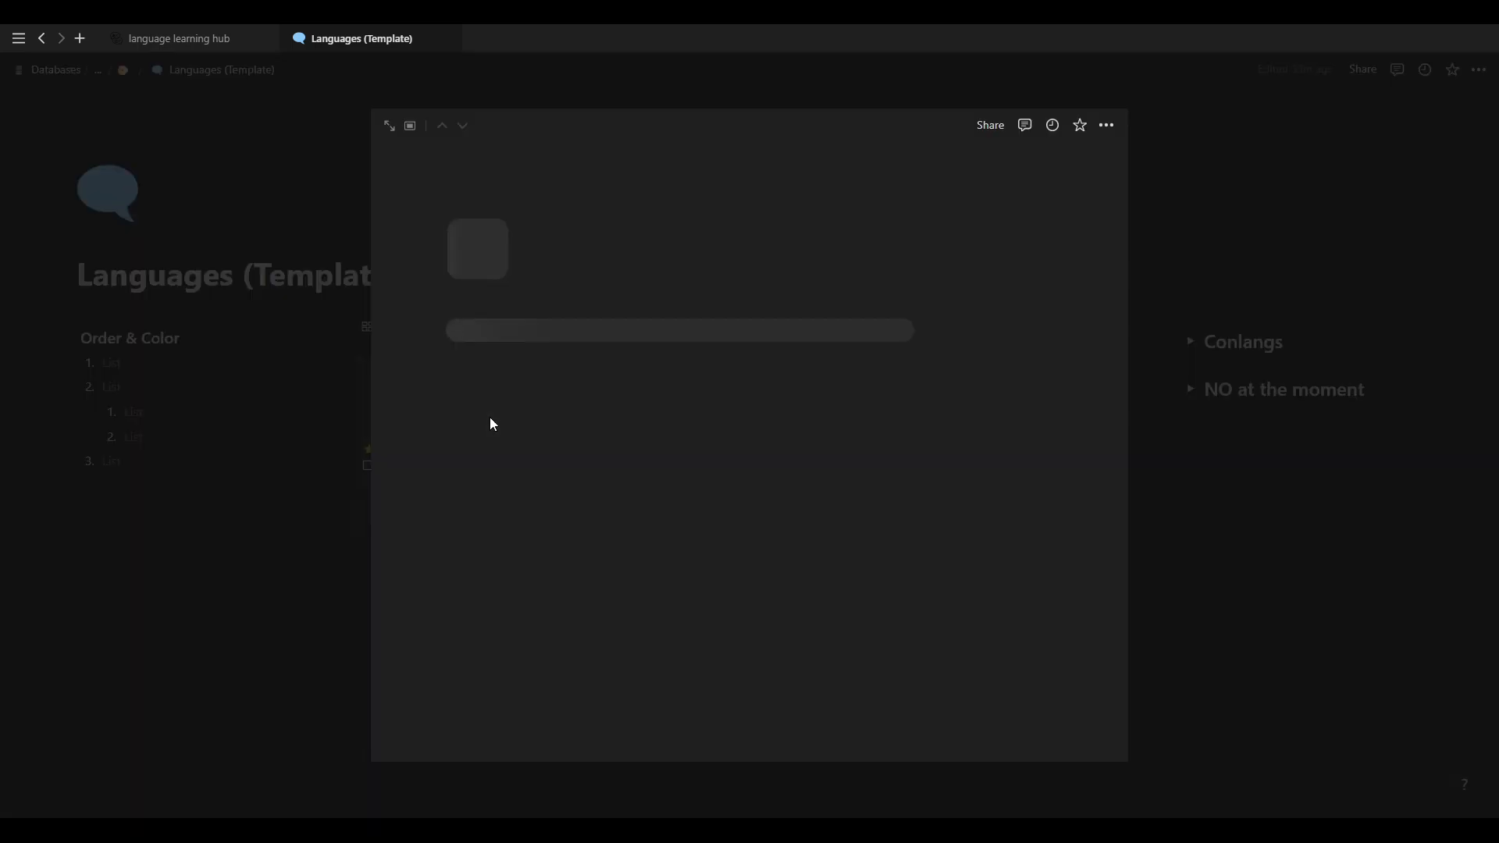
scroll(617, 553, "down", 1)
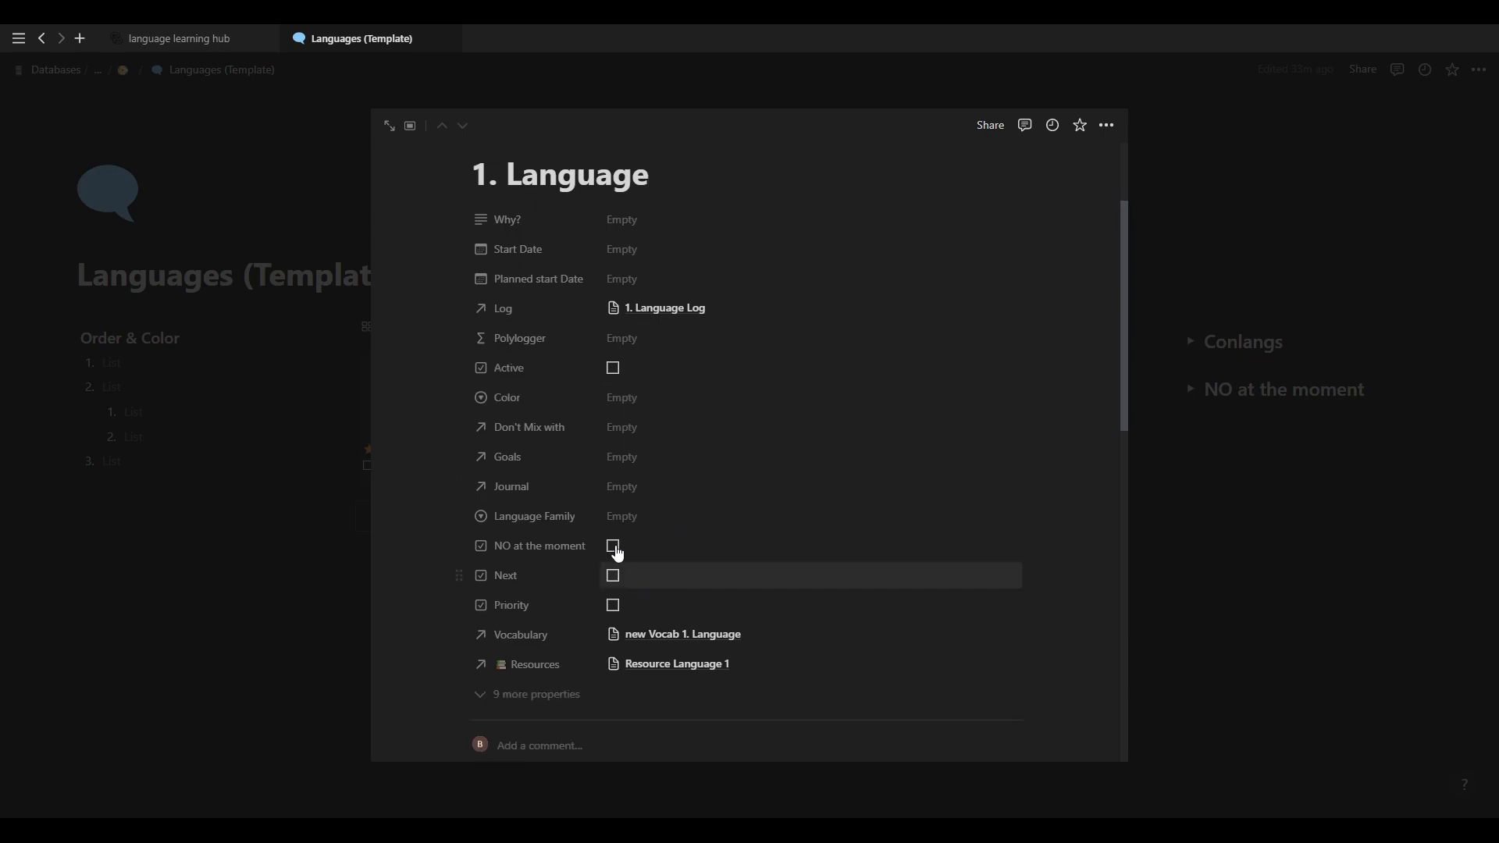
left_click(1216, 129)
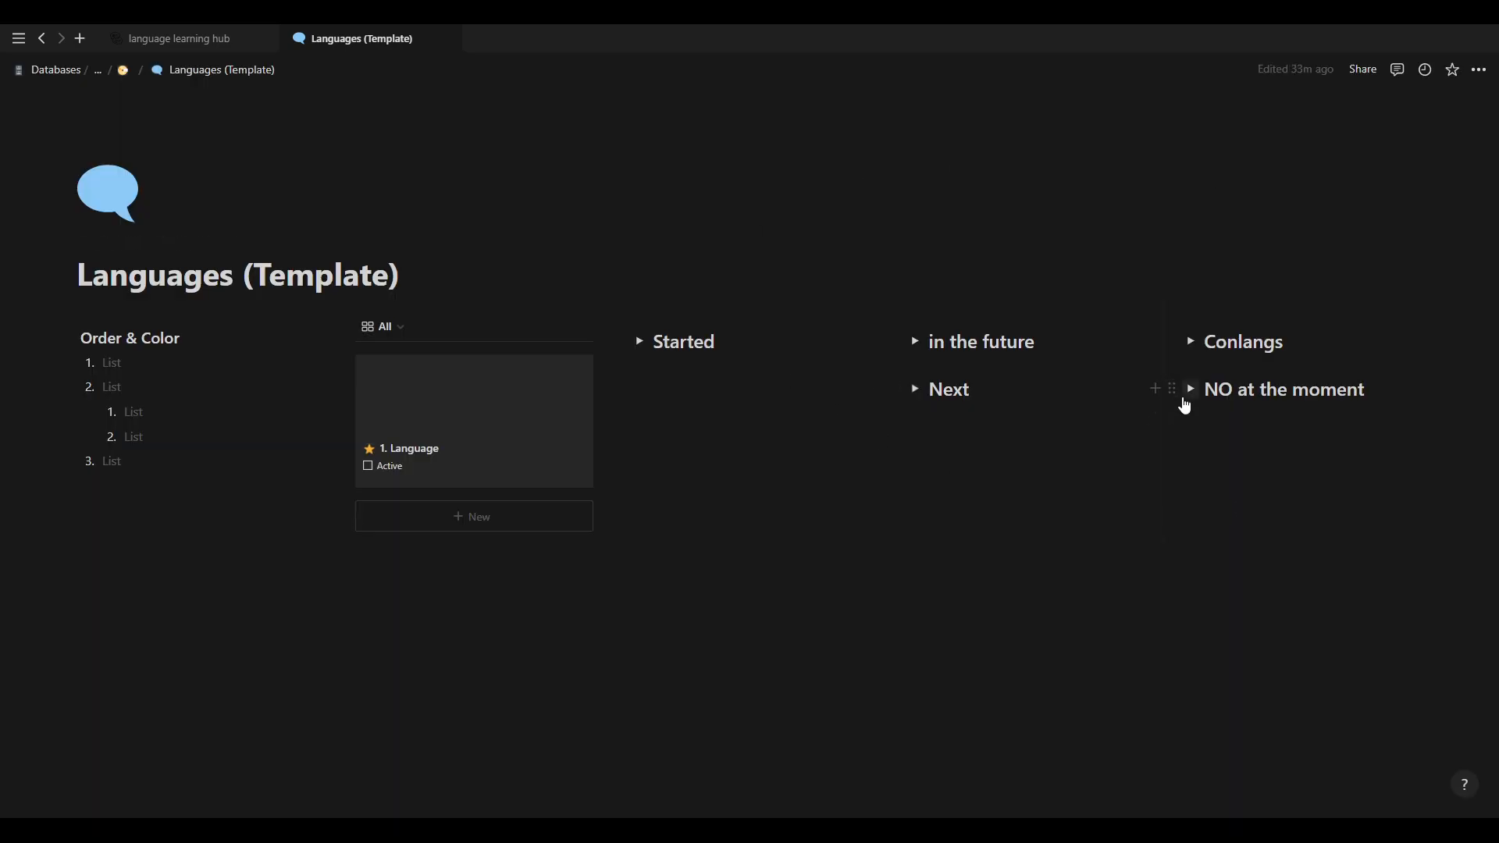
left_click(1185, 404)
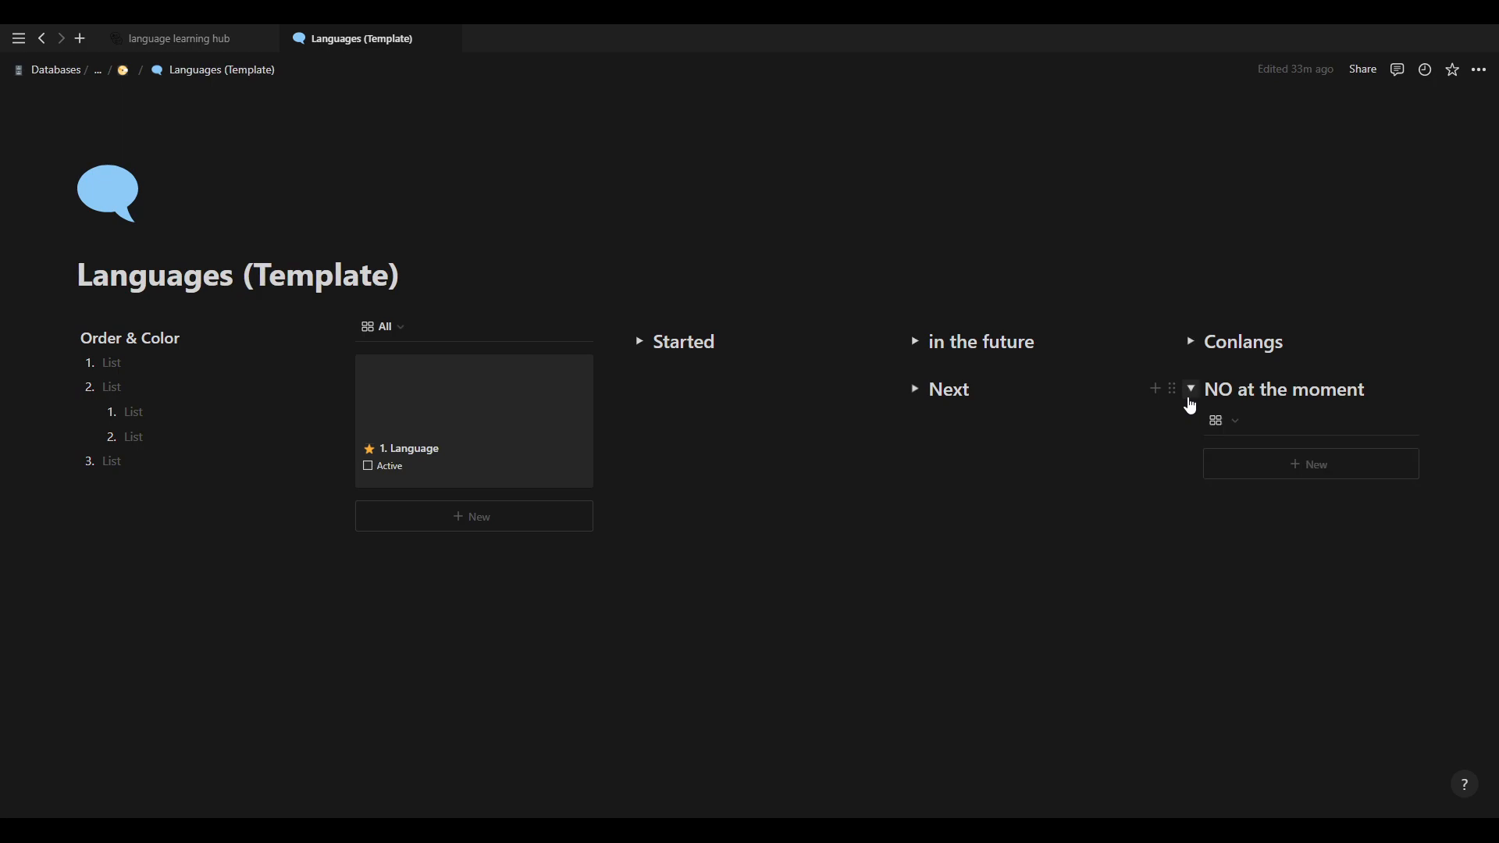
left_click(1191, 403)
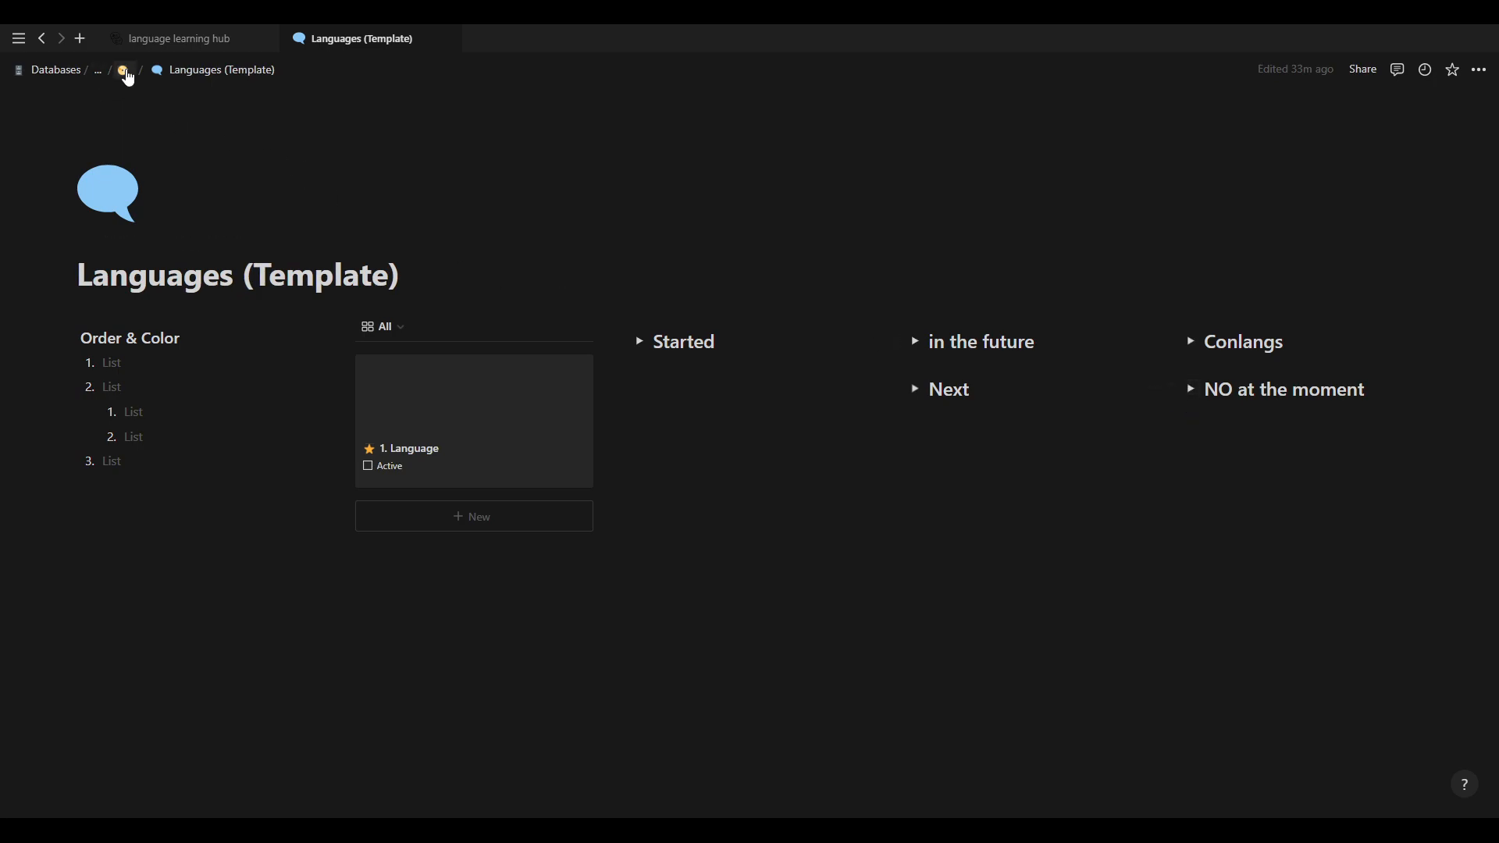
Open the Weekly Plan (Template) page from the template overview and look through its plan and weekly calendar.
left_click(125, 73)
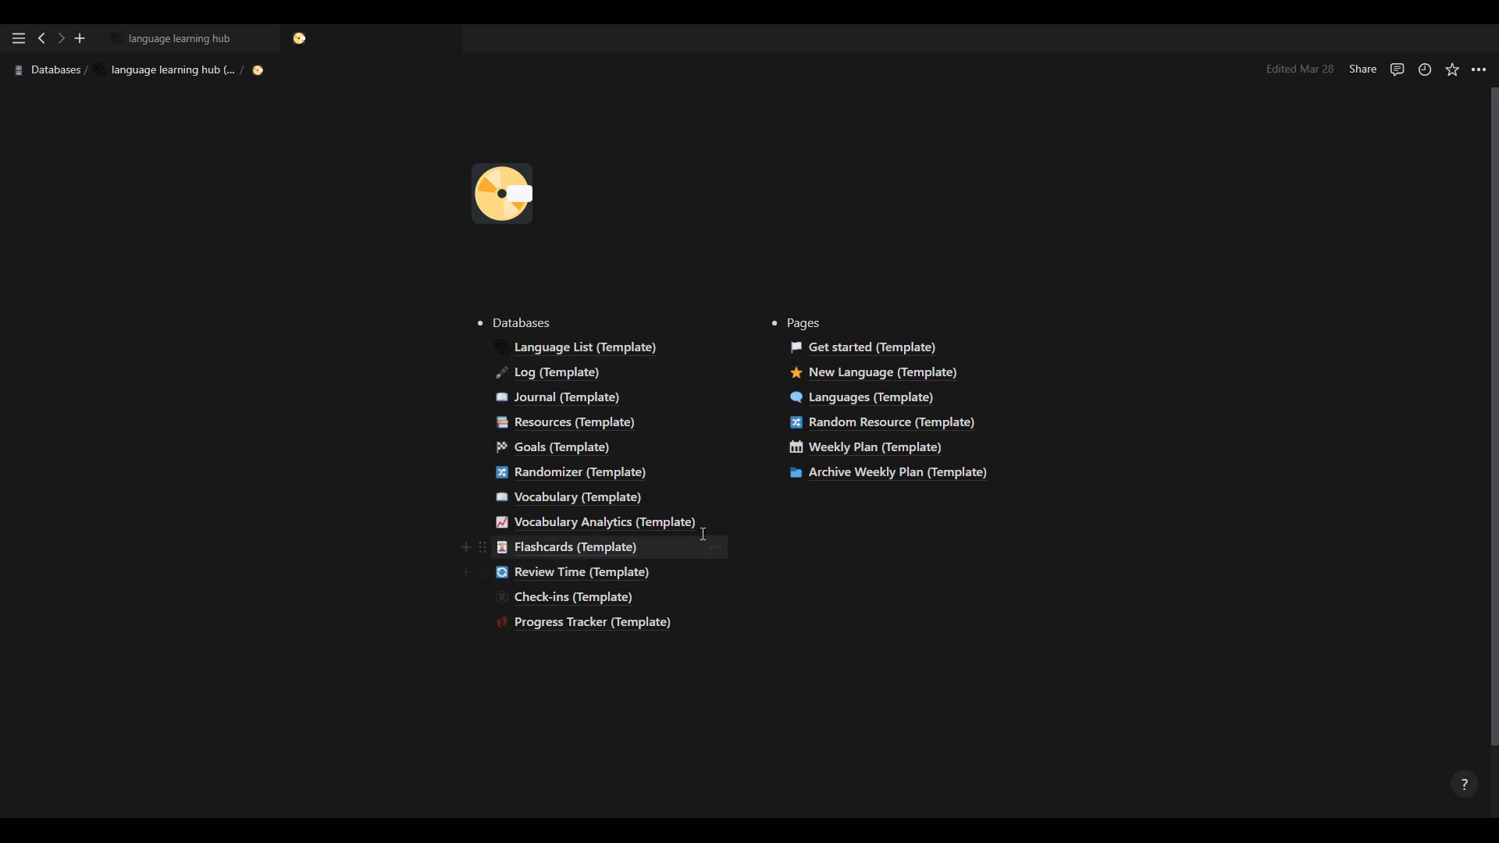
left_click(873, 448)
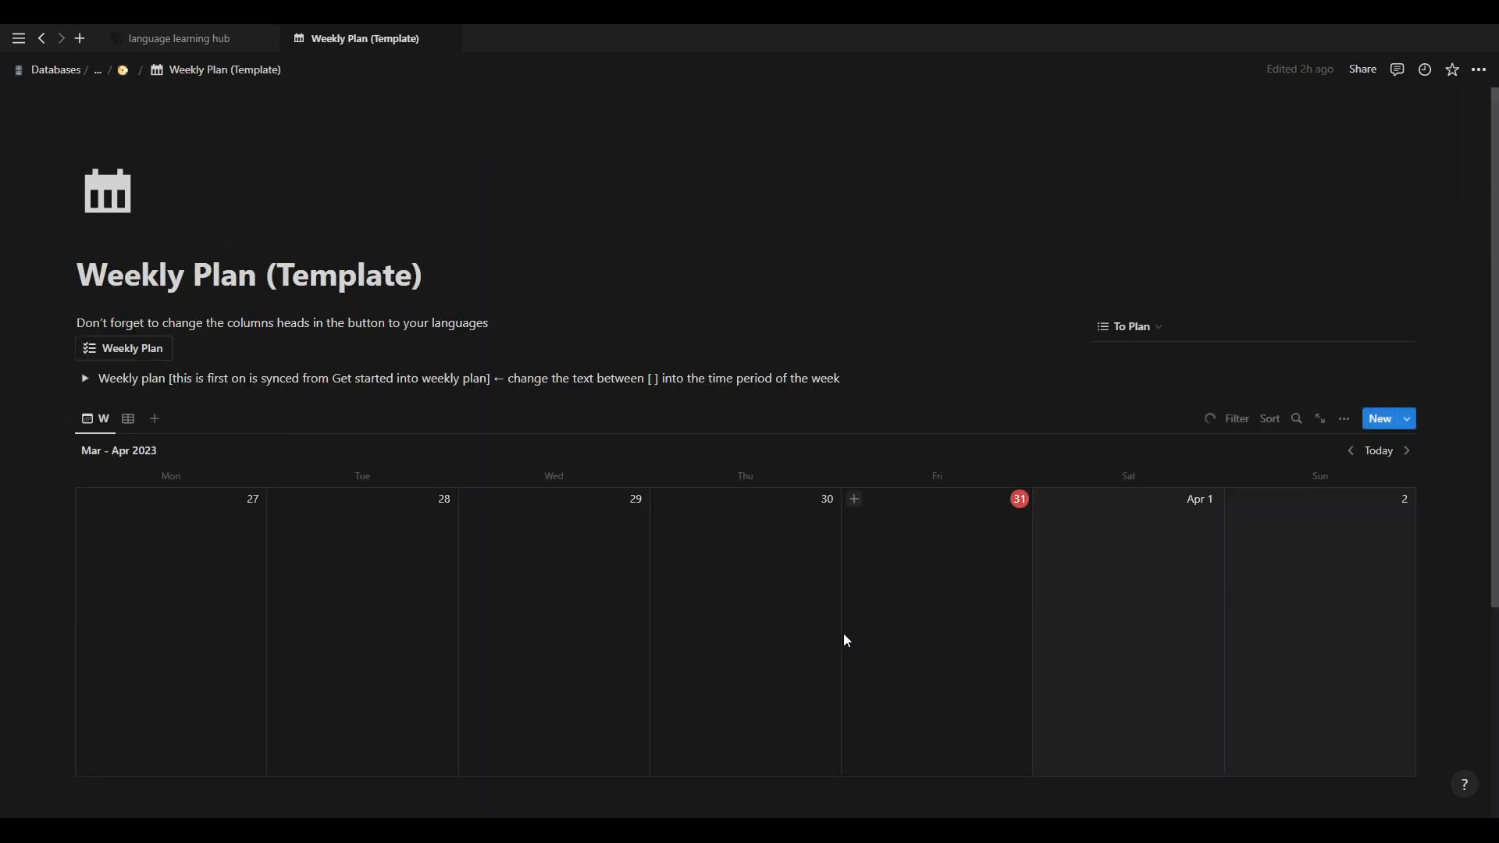
scroll(843, 633, "down", 3)
scroll(843, 634, "down", 2)
scroll(843, 634, "up", 4)
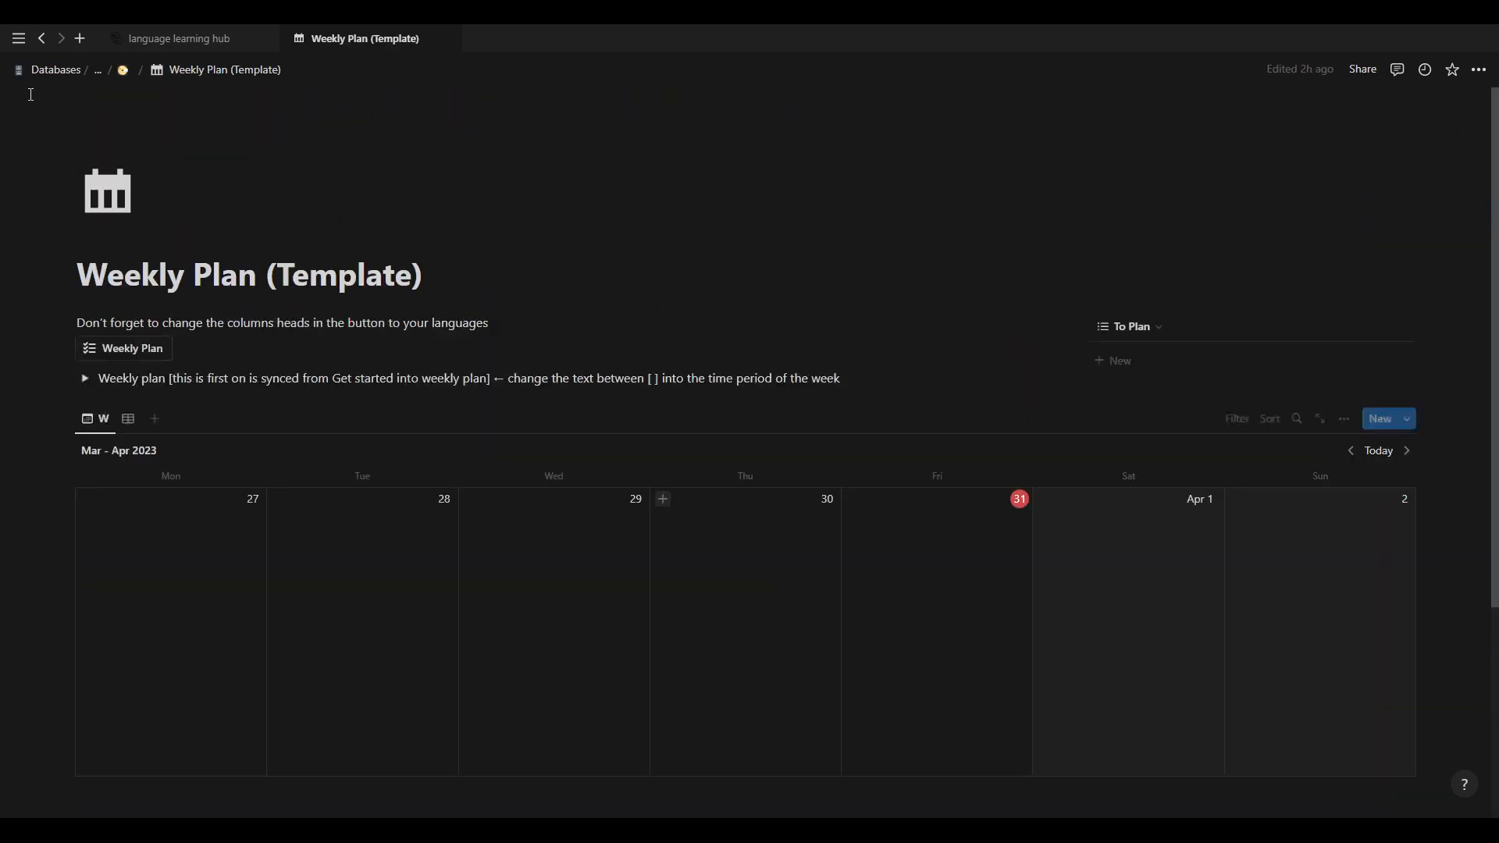
View the Archive Weekly Plan (Template) page and return to the template overview.
left_click(43, 40)
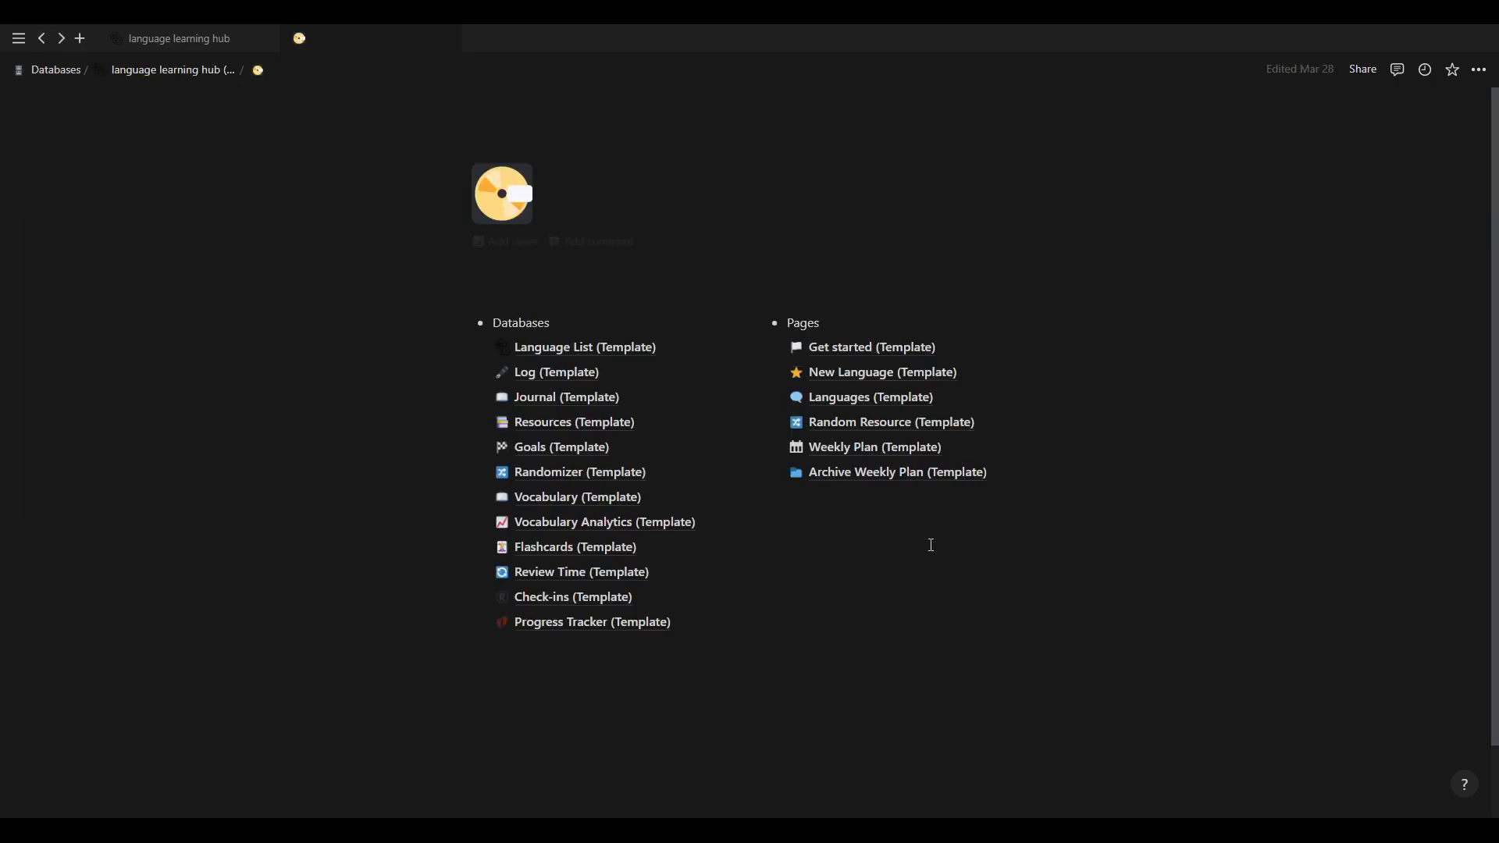
left_click(894, 476)
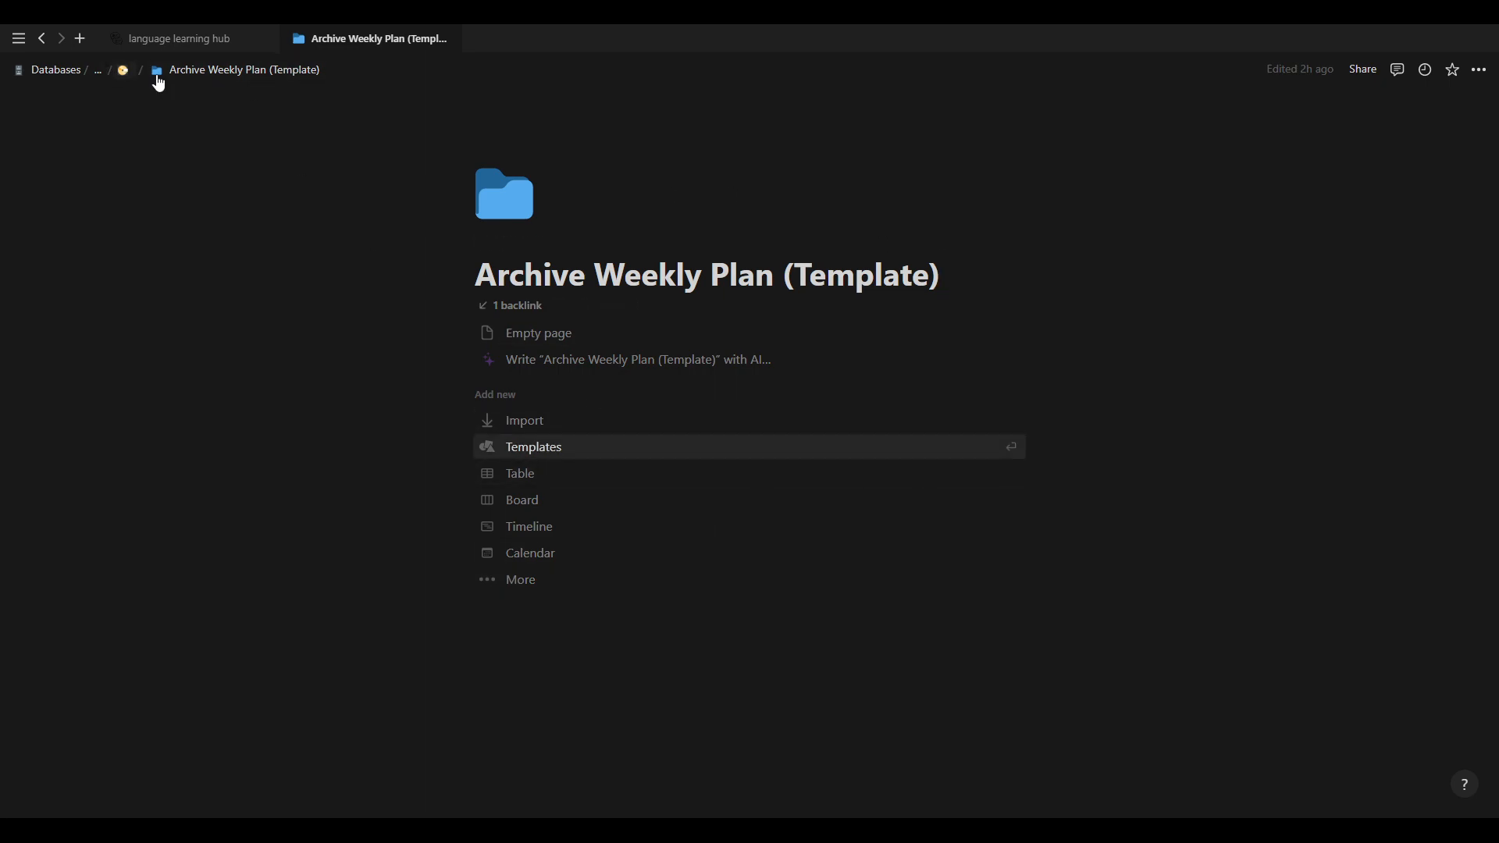
left_click(122, 71)
Move the synced weekly plan toggle from Weekly Plan (Template) into the Archive Weekly Plan (Template) page.
left_click(924, 452)
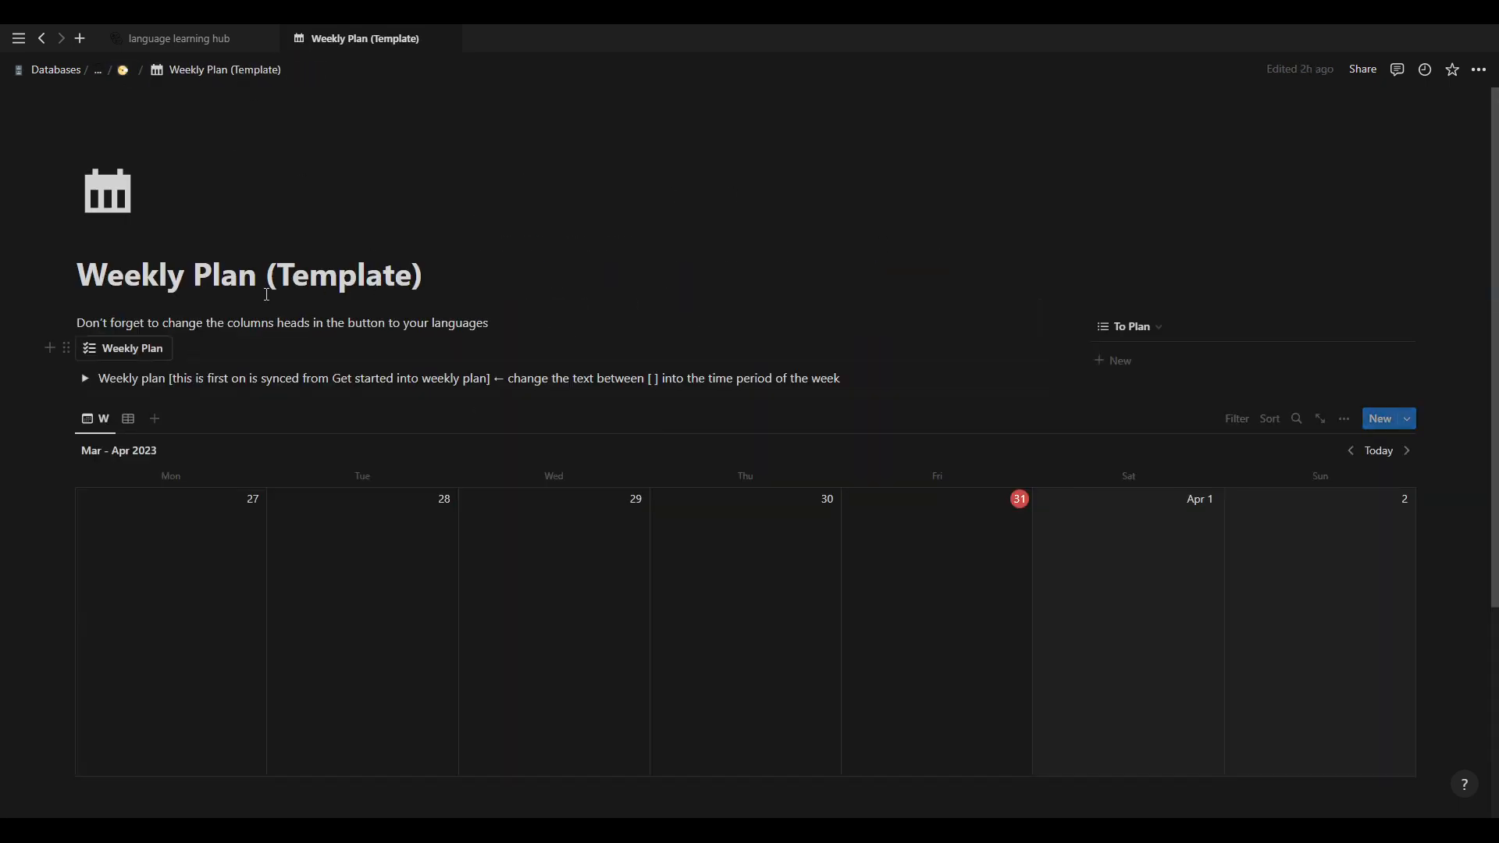
scroll(76, 227, "down", 2)
left_click_drag(65, 223, 170, 710)
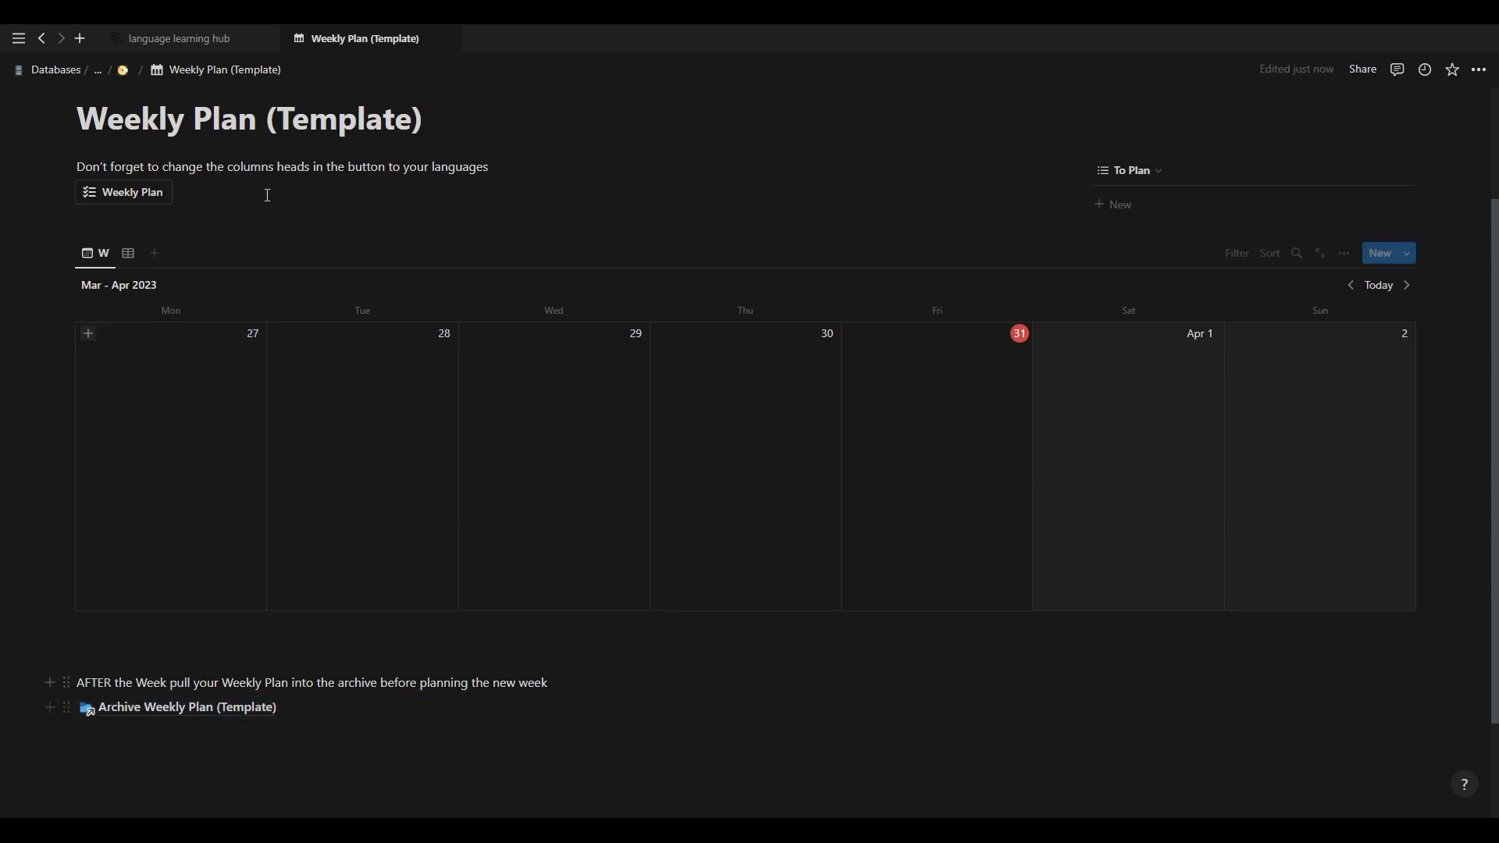
Generate a new Weekly Plan [from-to] toggle, view its language to-do columns, collapse it and select the date placeholder.
left_click(135, 195)
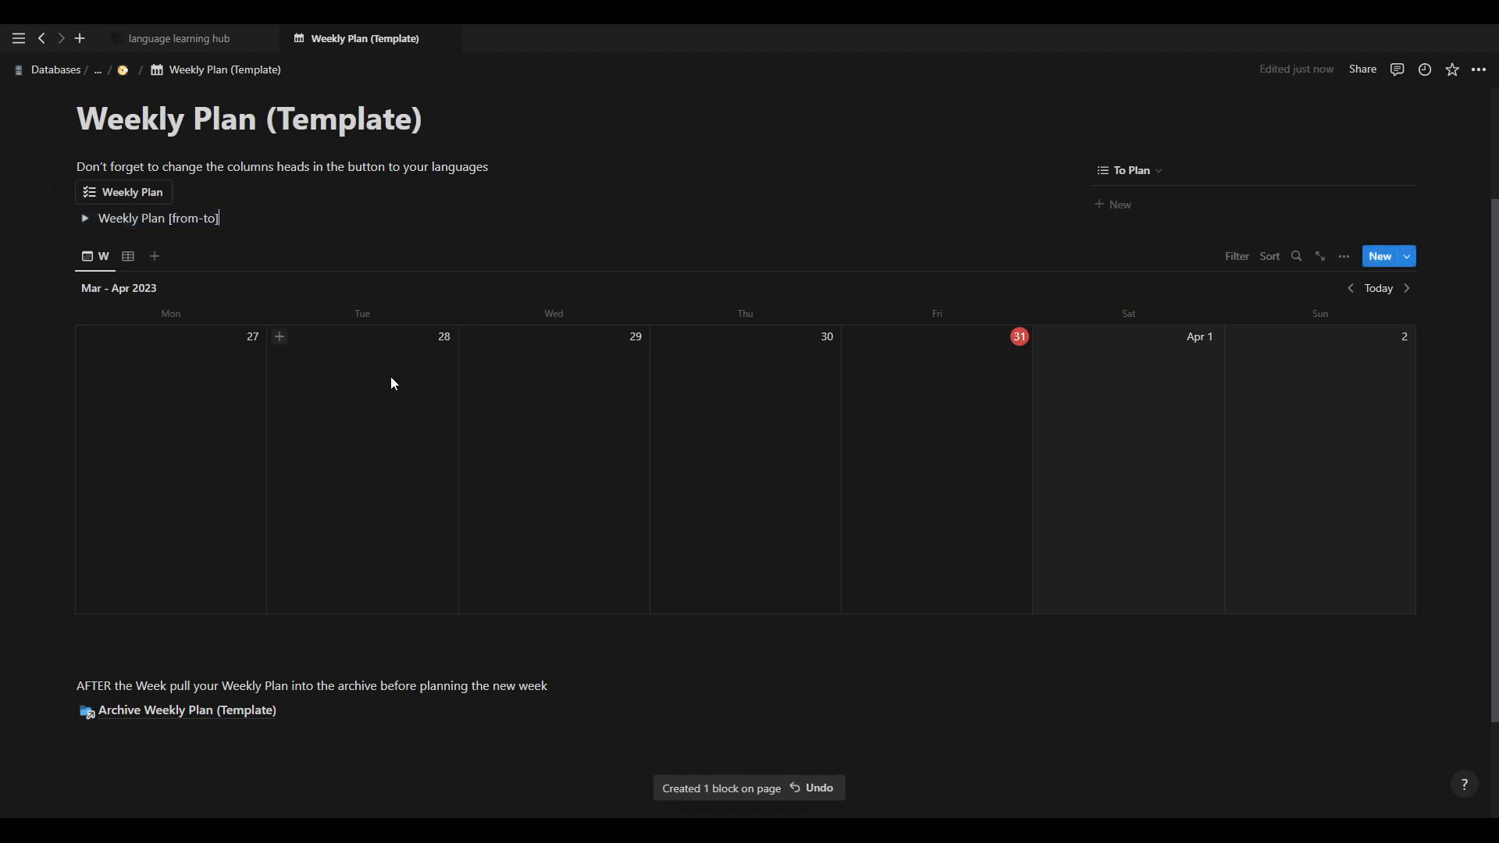
left_click(83, 220)
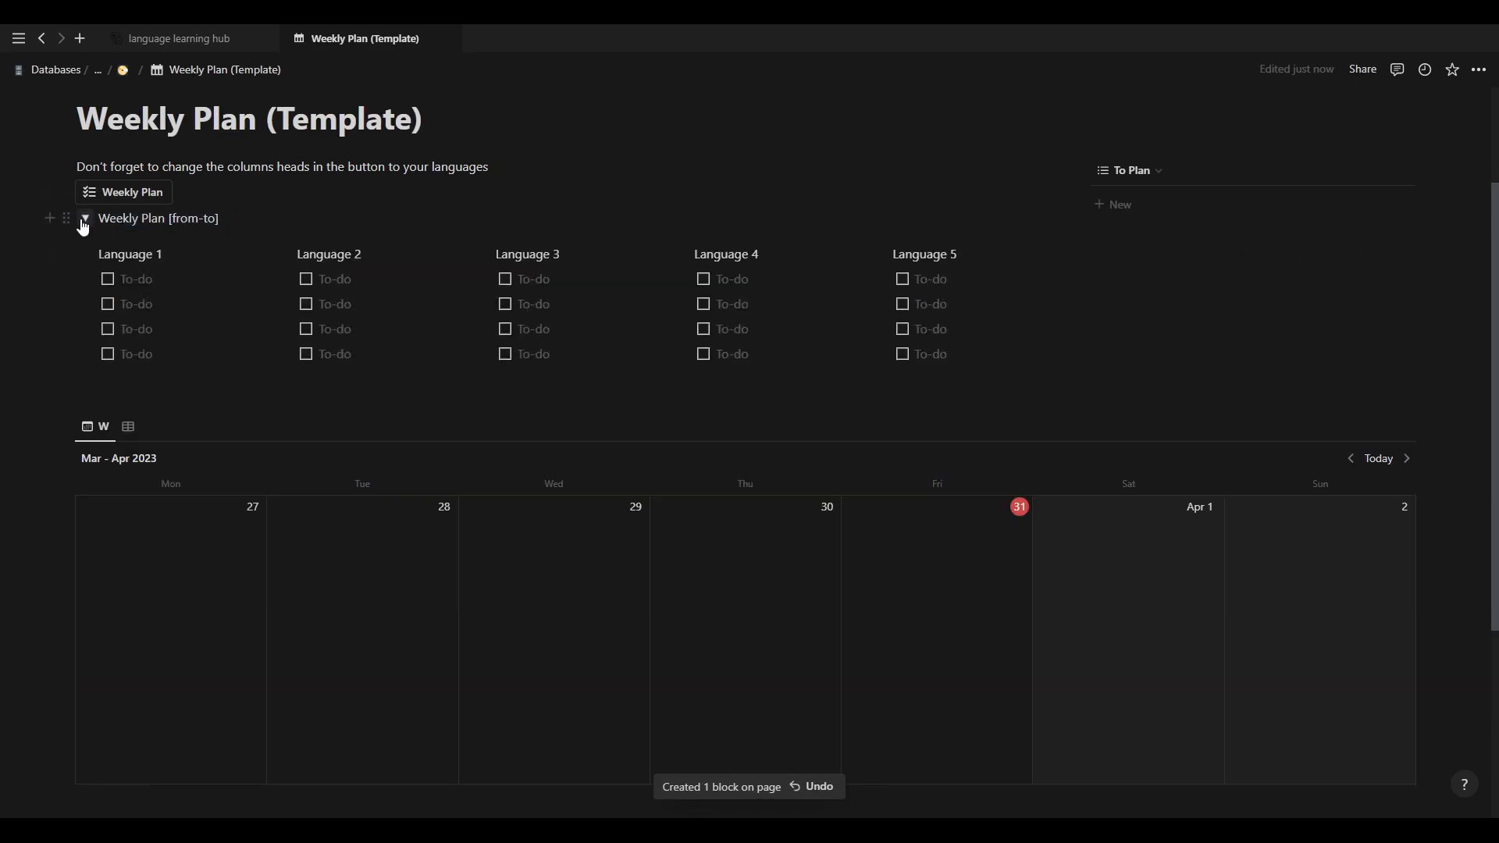
left_click(82, 221)
left_click_drag(173, 219, 217, 226)
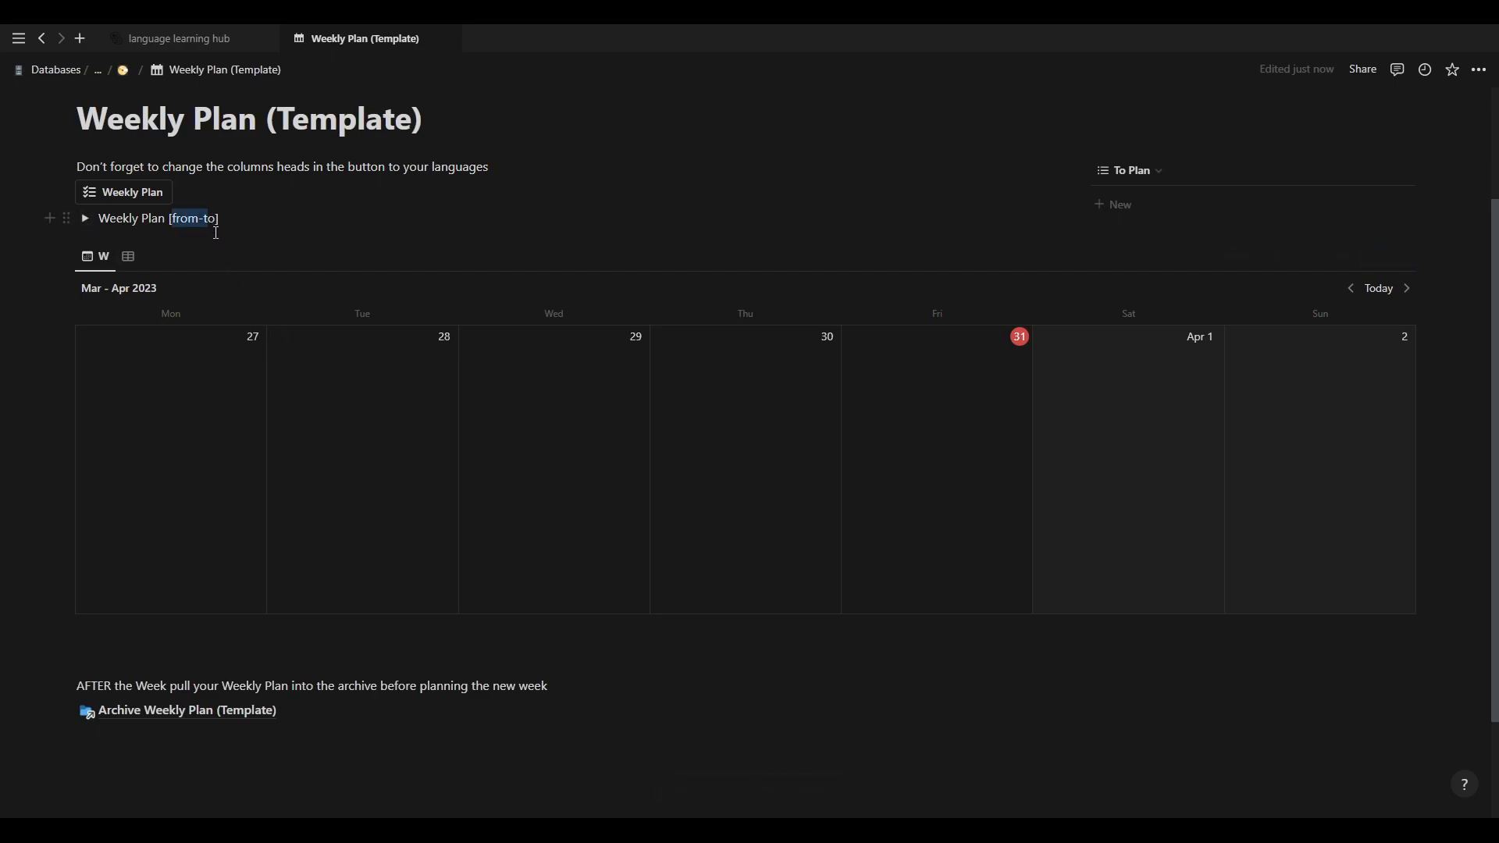
Move the archived weekly plan toggle through the template overview into Weekly Plan (Template) and open that page.
left_click(129, 714)
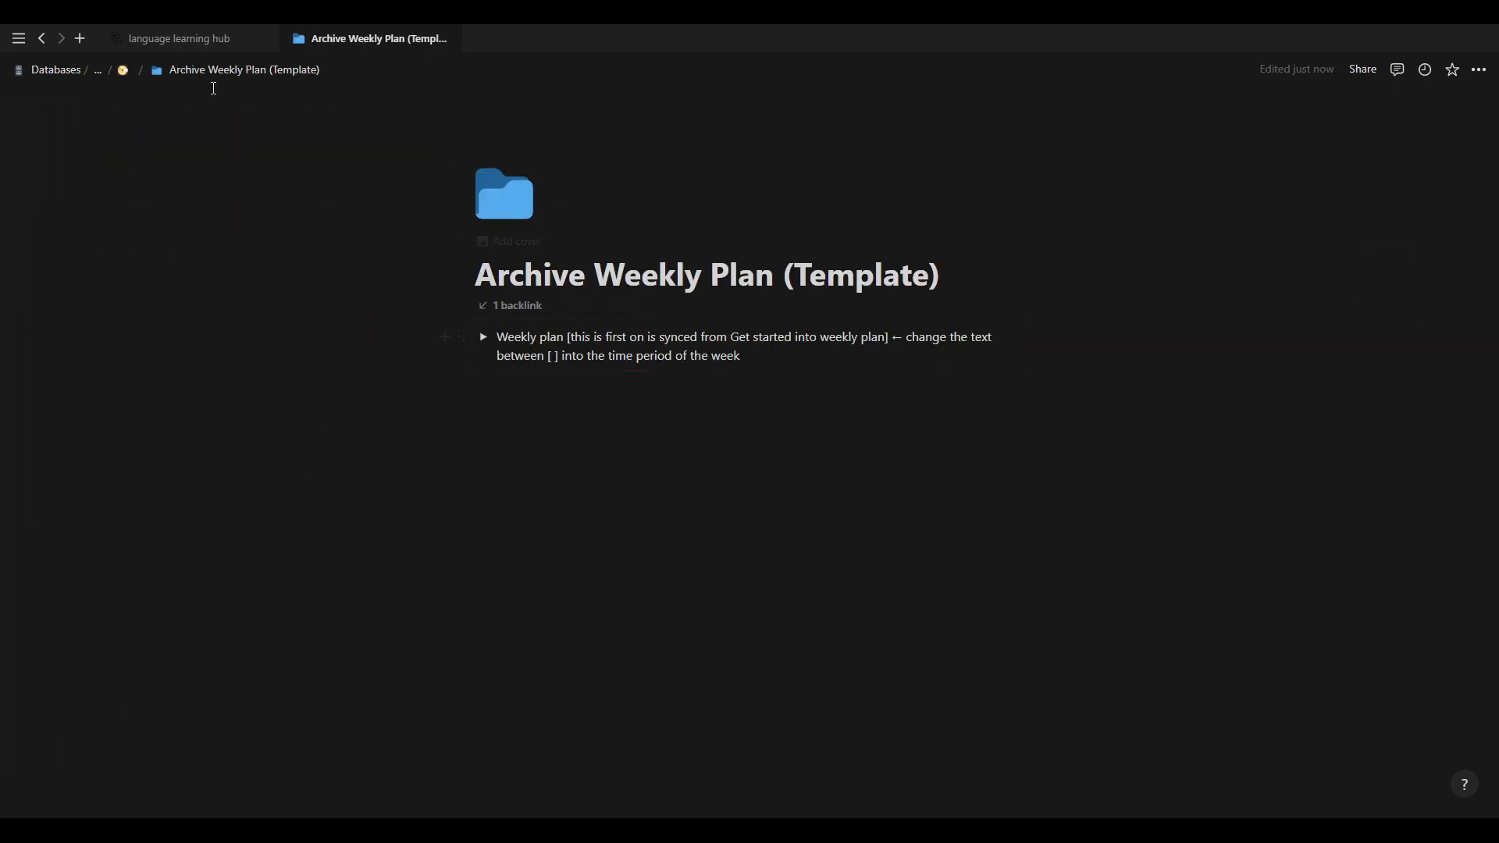
left_click(123, 71)
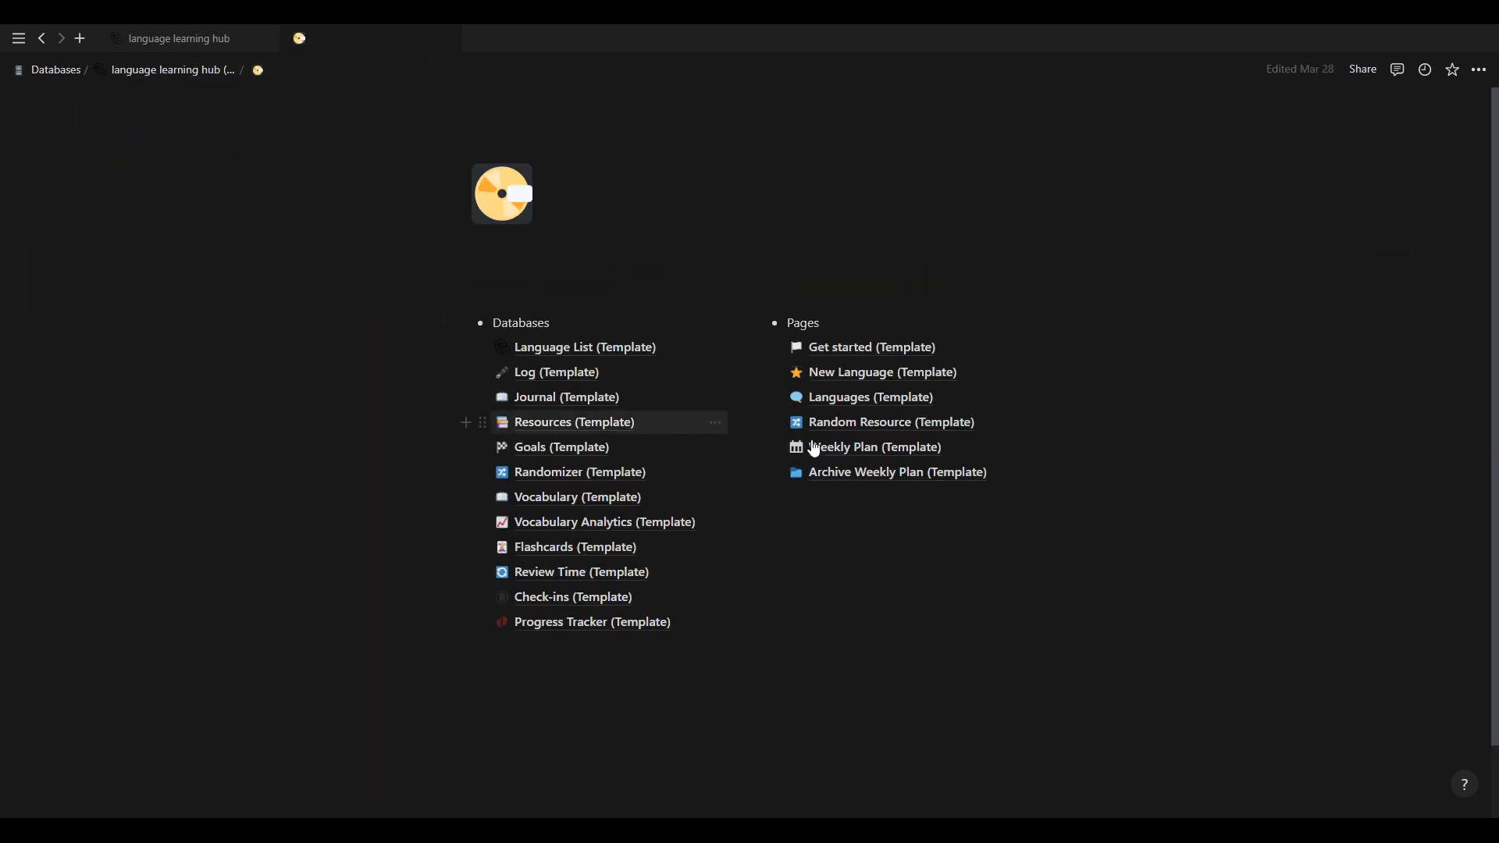
left_click(877, 480)
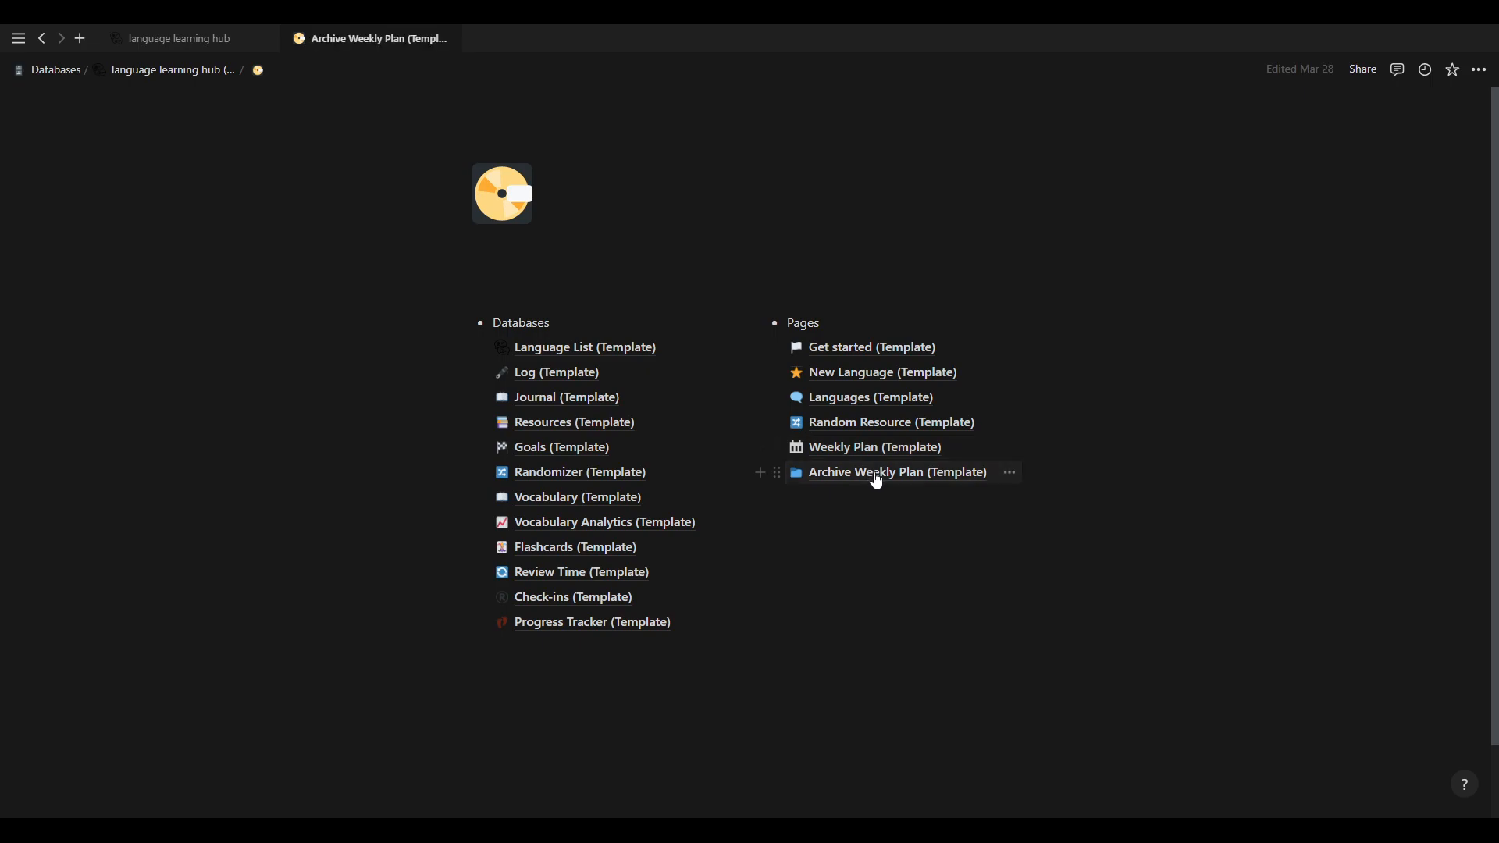
left_click_drag(460, 337, 122, 72)
left_click(121, 71)
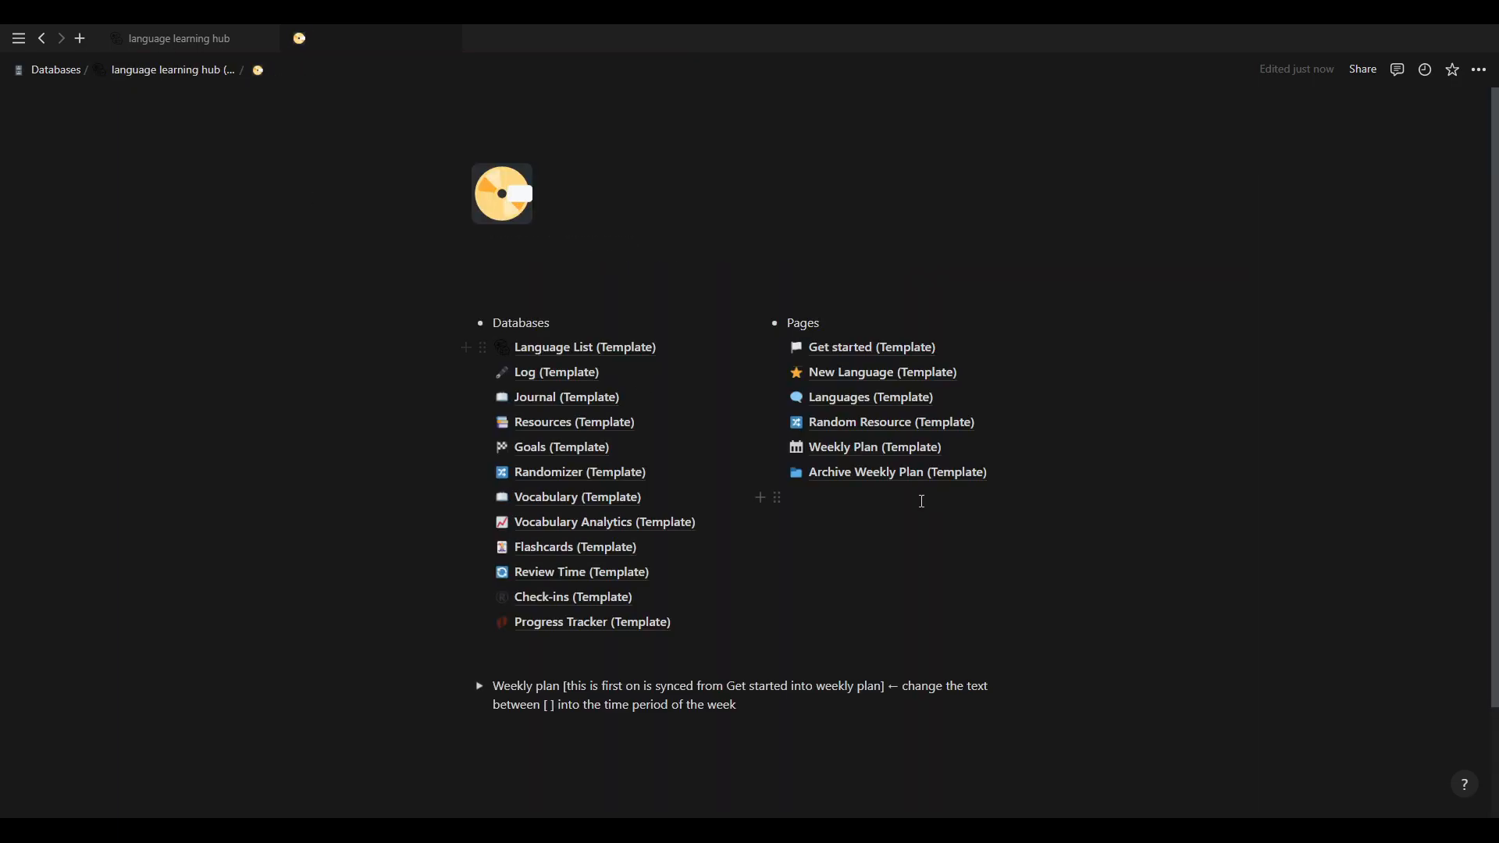
left_click_drag(459, 687, 829, 454)
left_click(829, 454)
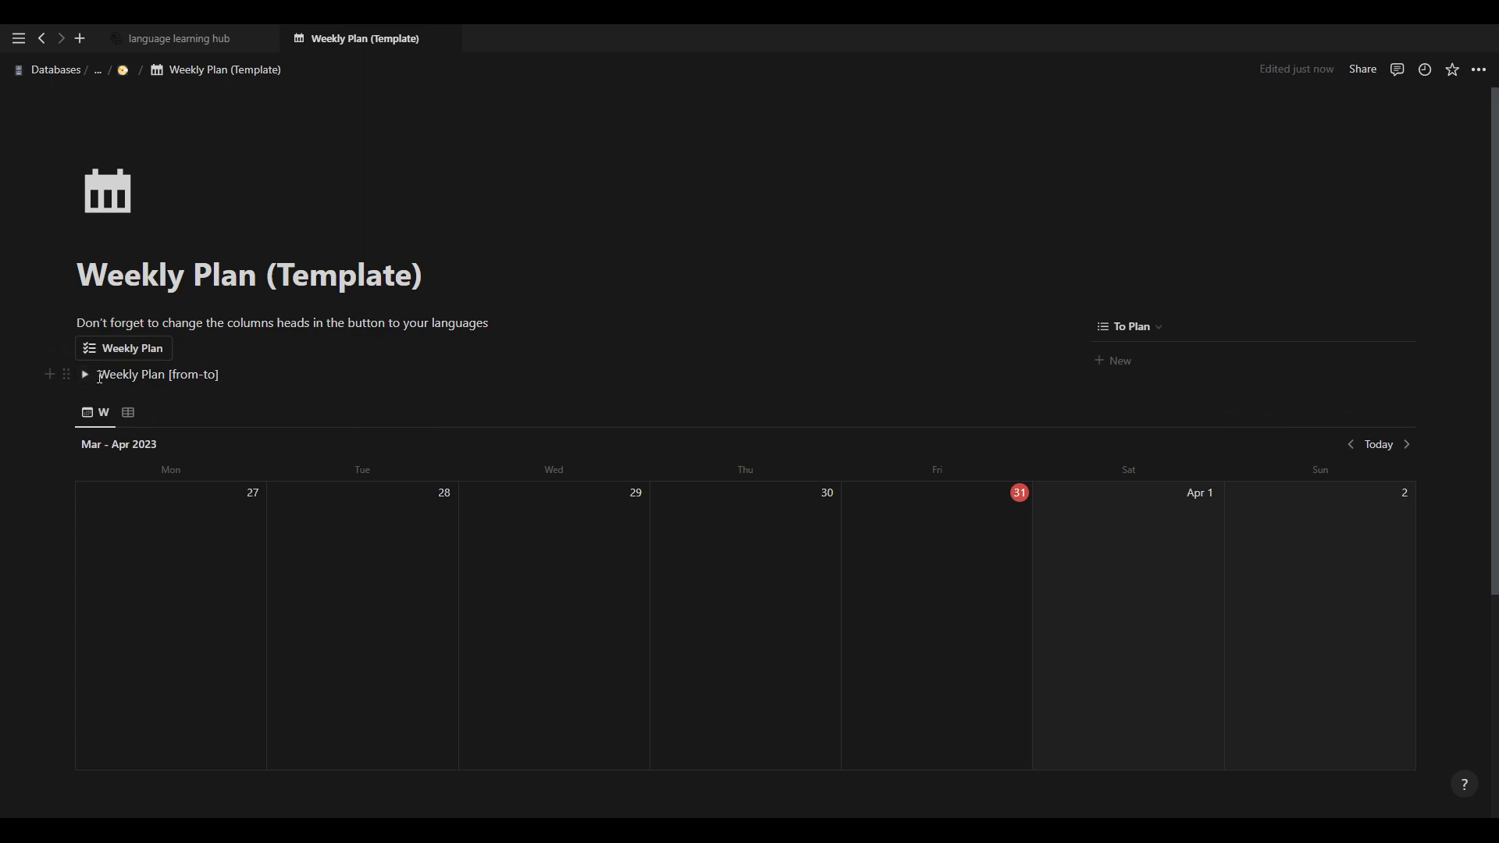
Delete the Weekly Plan [from-to] toggle and put the synced weekly plan toggle back directly under the Weekly Plan button.
left_click(65, 375)
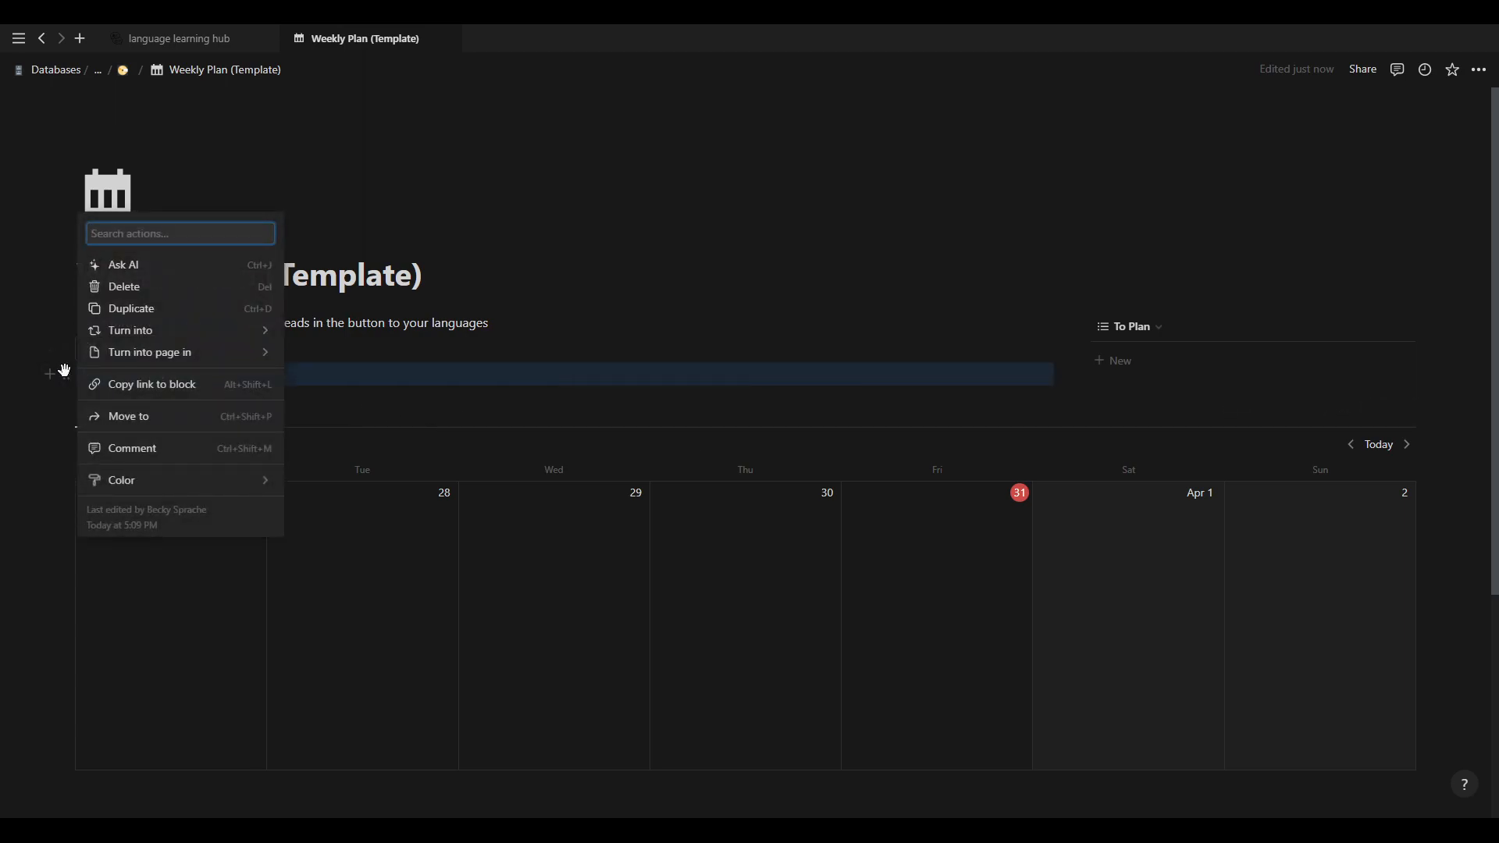
key("Delete")
scroll(67, 613, "down", 3)
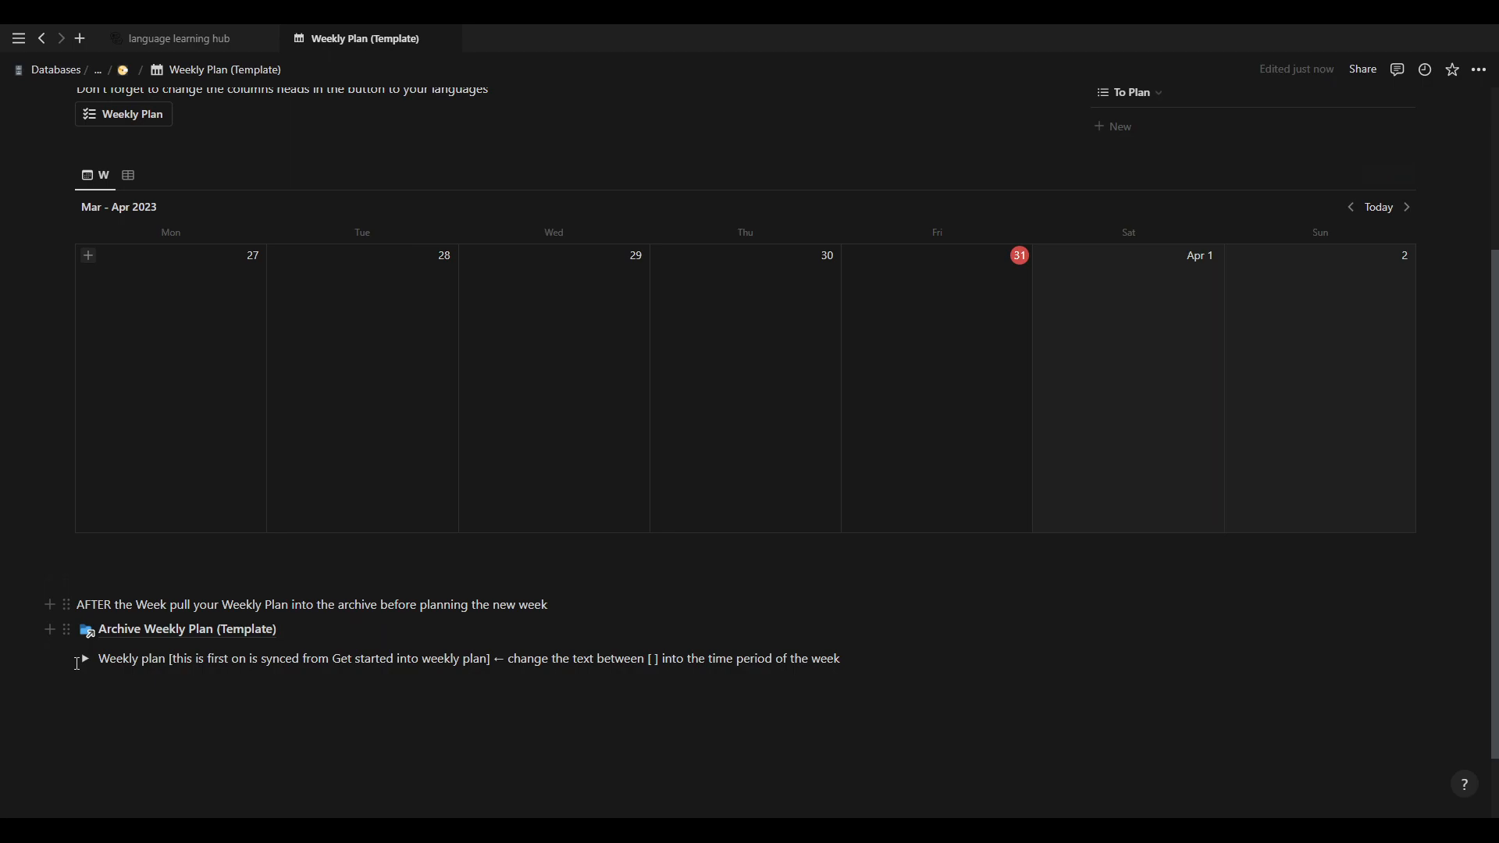
left_click_drag(67, 658, 86, 173)
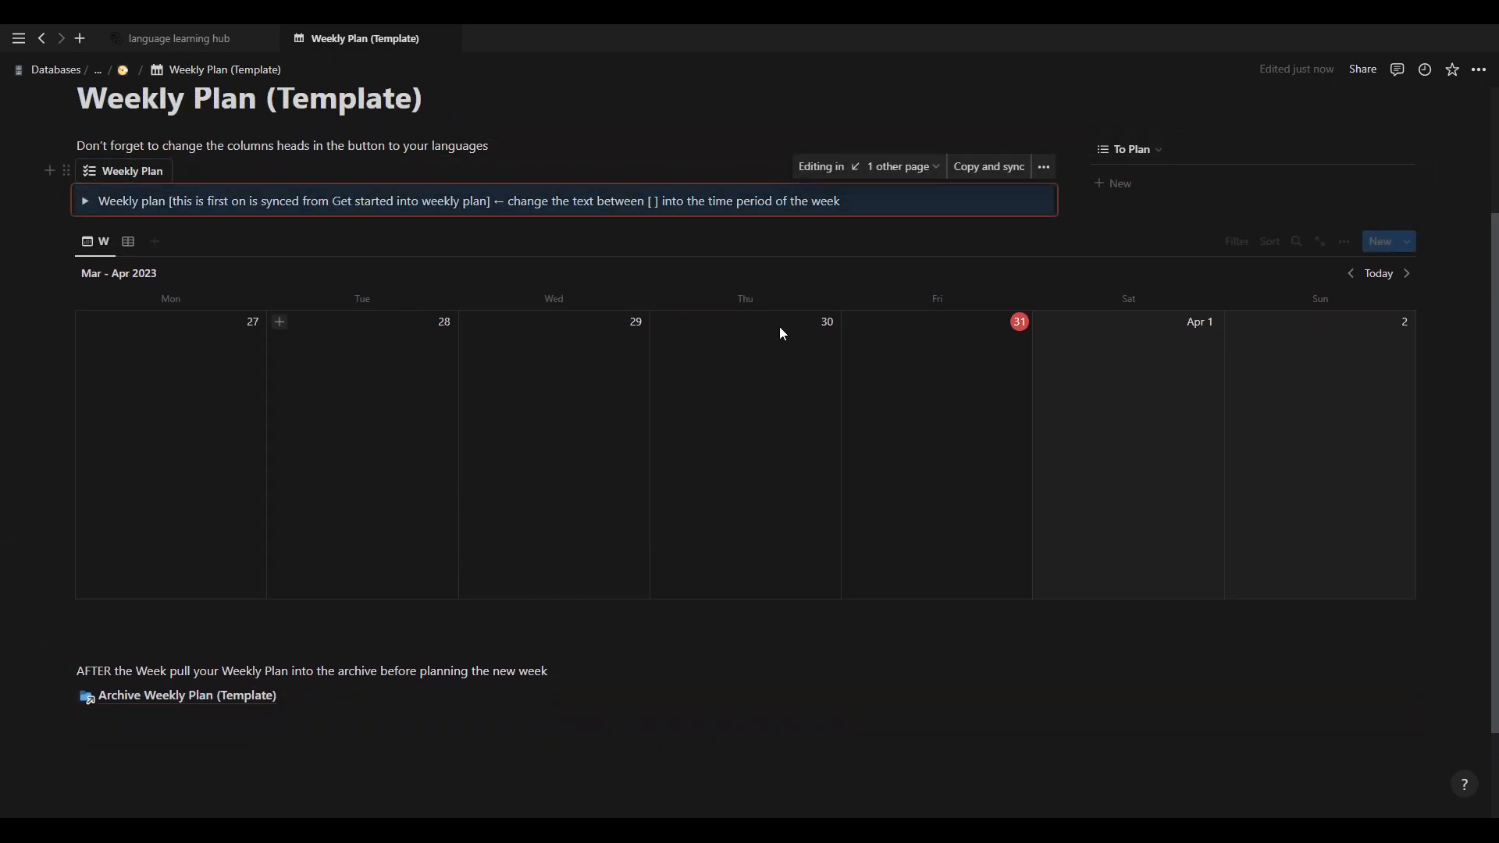
scroll(664, 636, "up", 1)
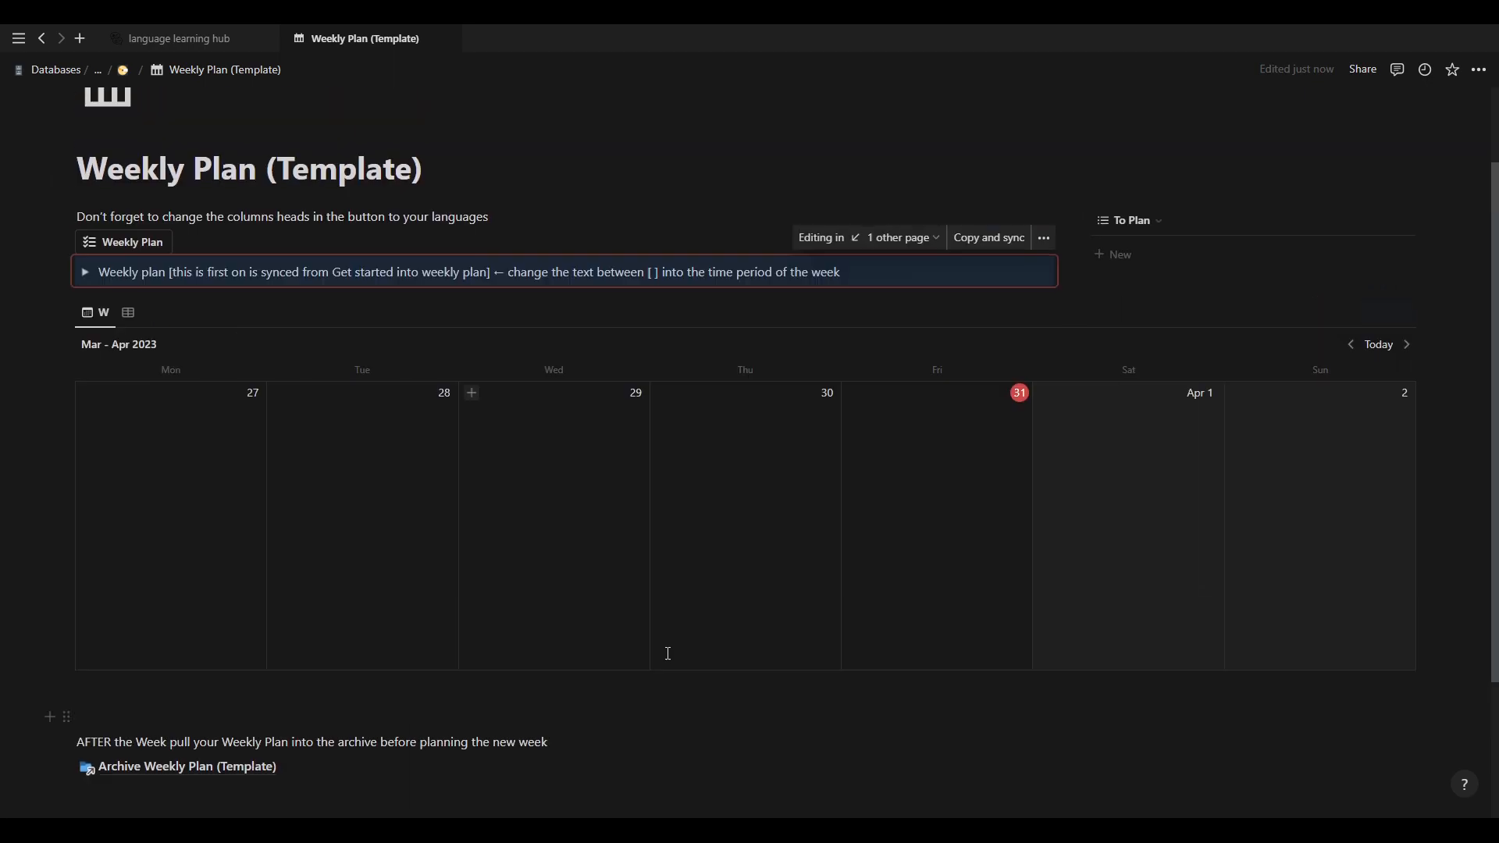
left_click(772, 217)
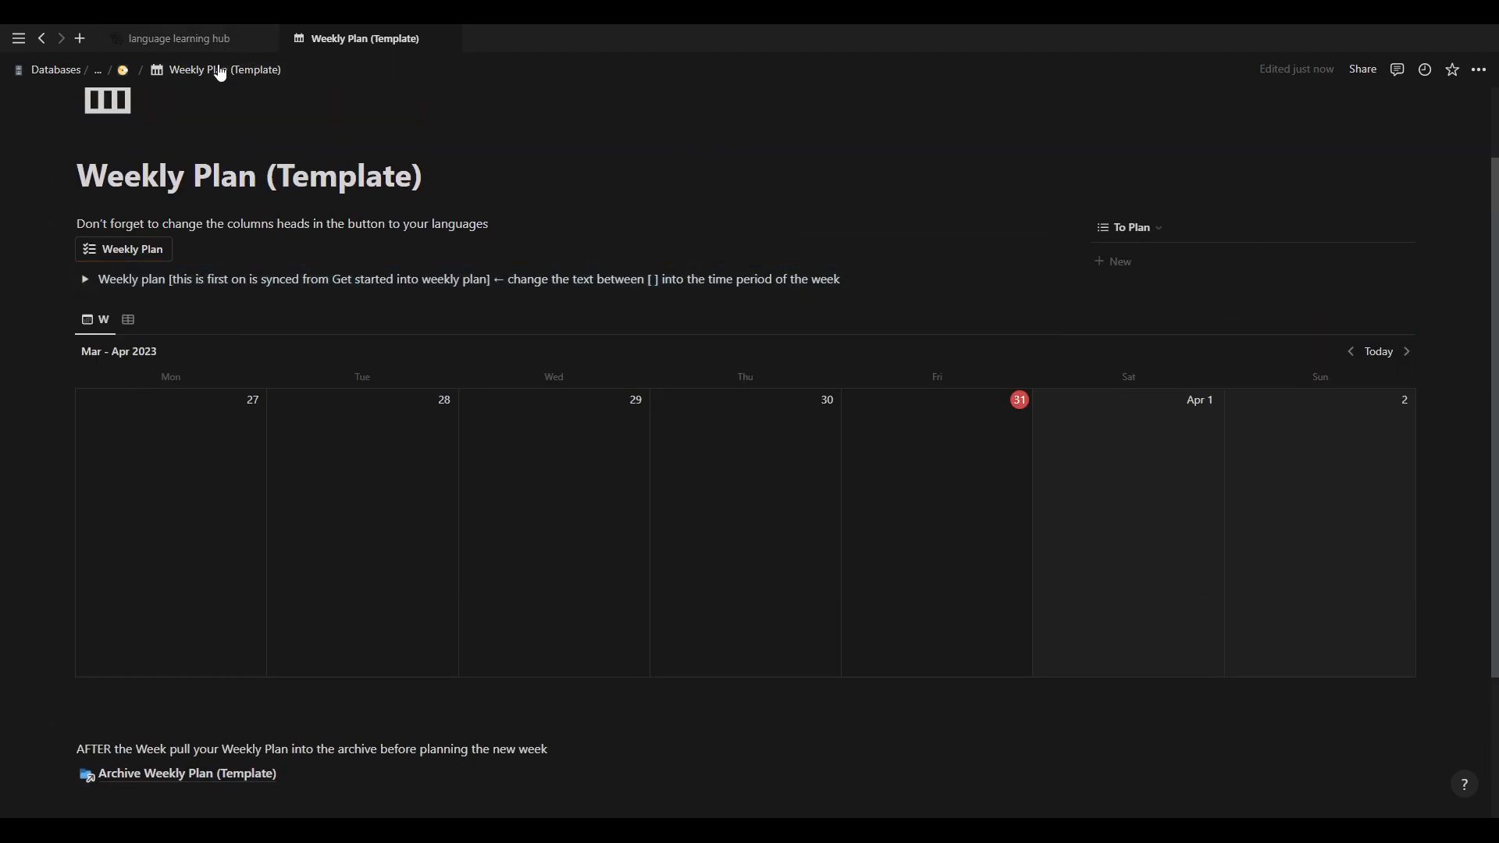
Return to the language learning hub (Template) main page and view its check-in buttons and Navigation section.
left_click(124, 72)
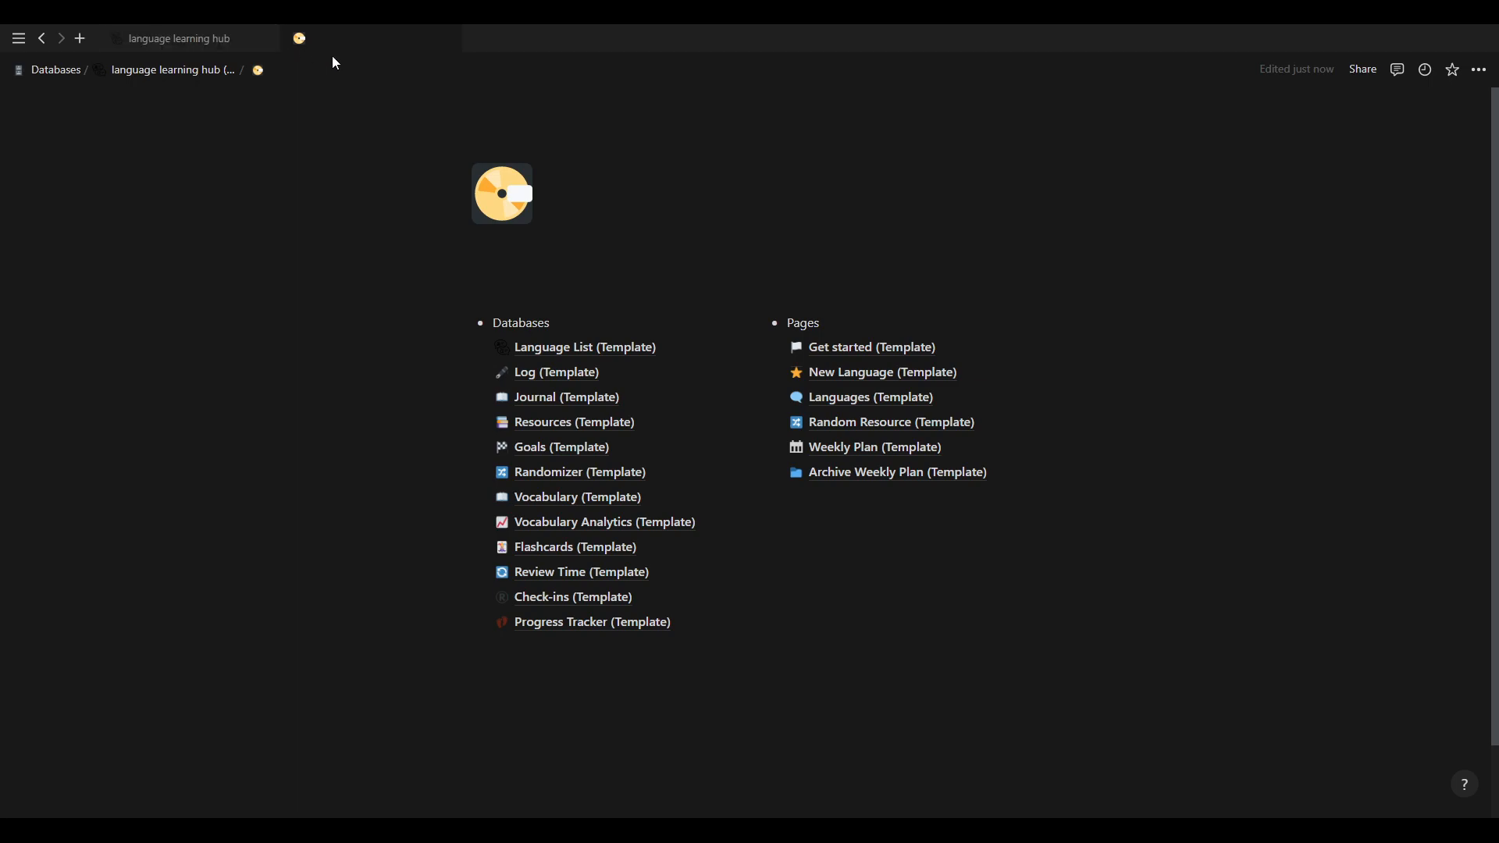
left_click(168, 72)
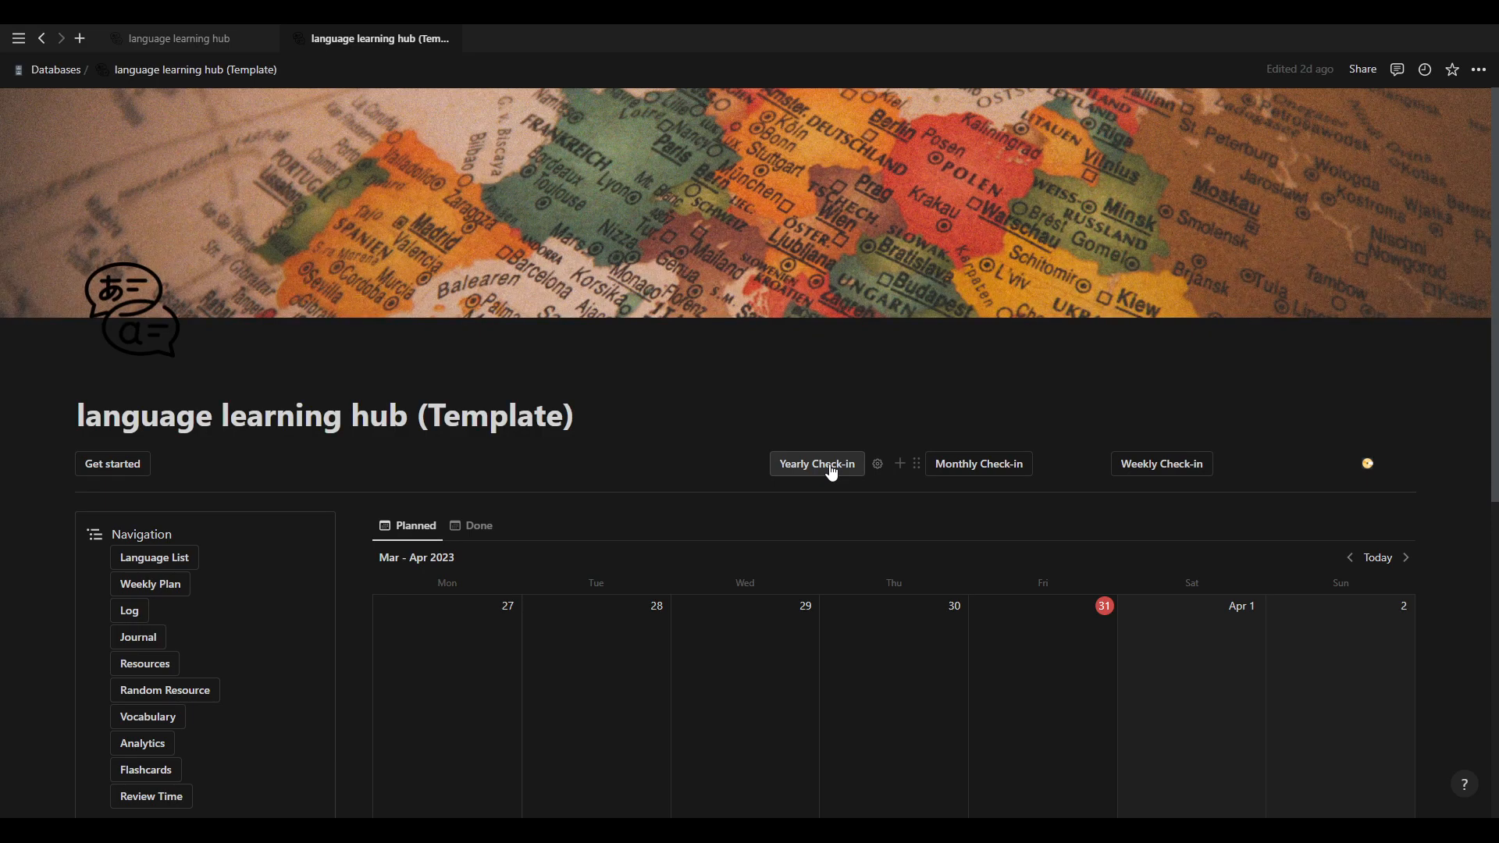
scroll(804, 480, "down", 1)
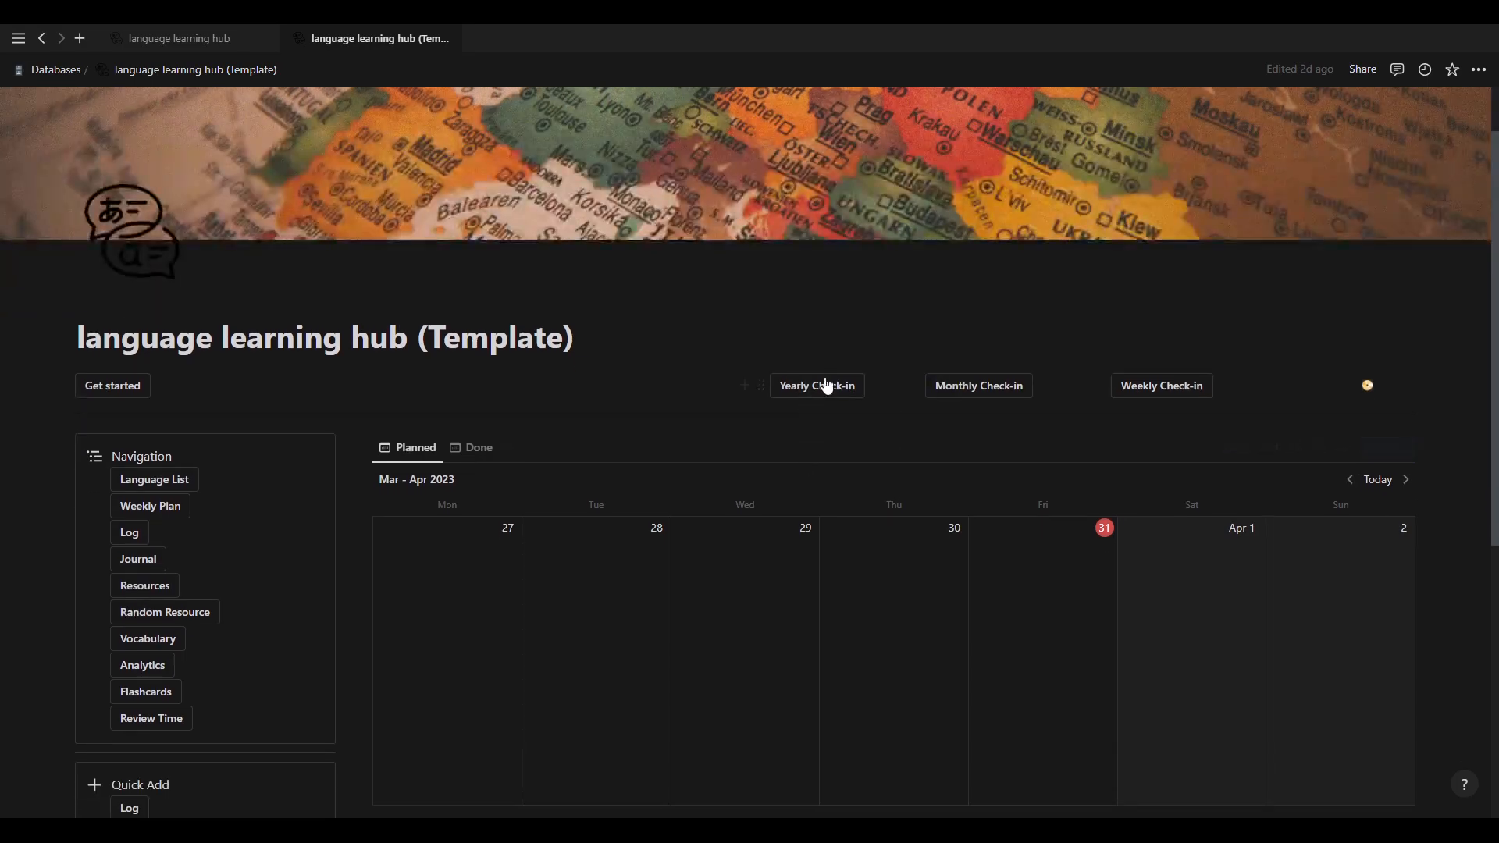
scroll(140, 691, "down", 1)
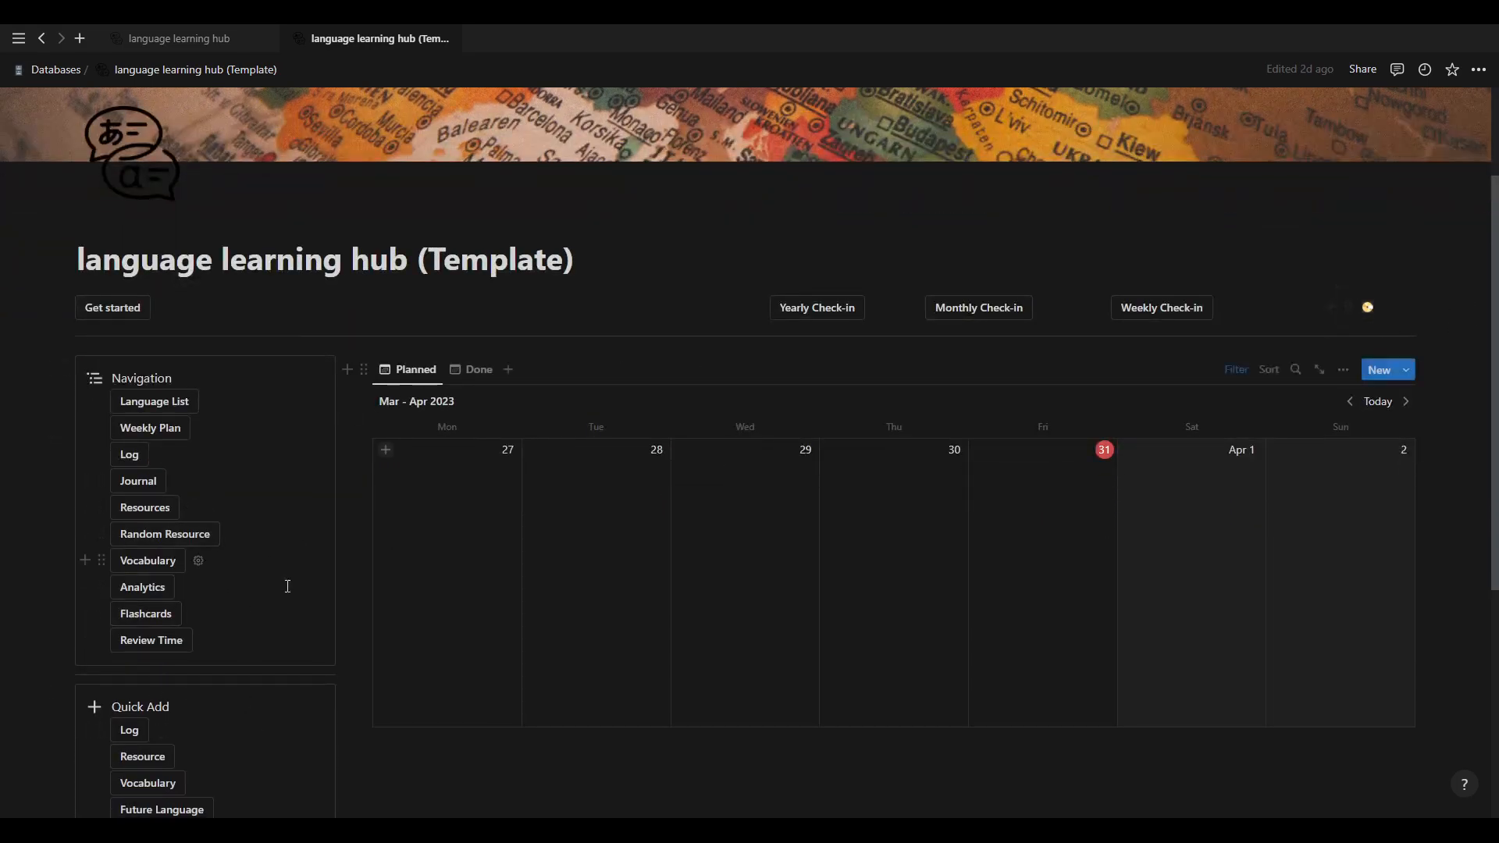
View the Check-ins (Template) calendar and return to the language learning hub (Template) page.
left_click(1378, 323)
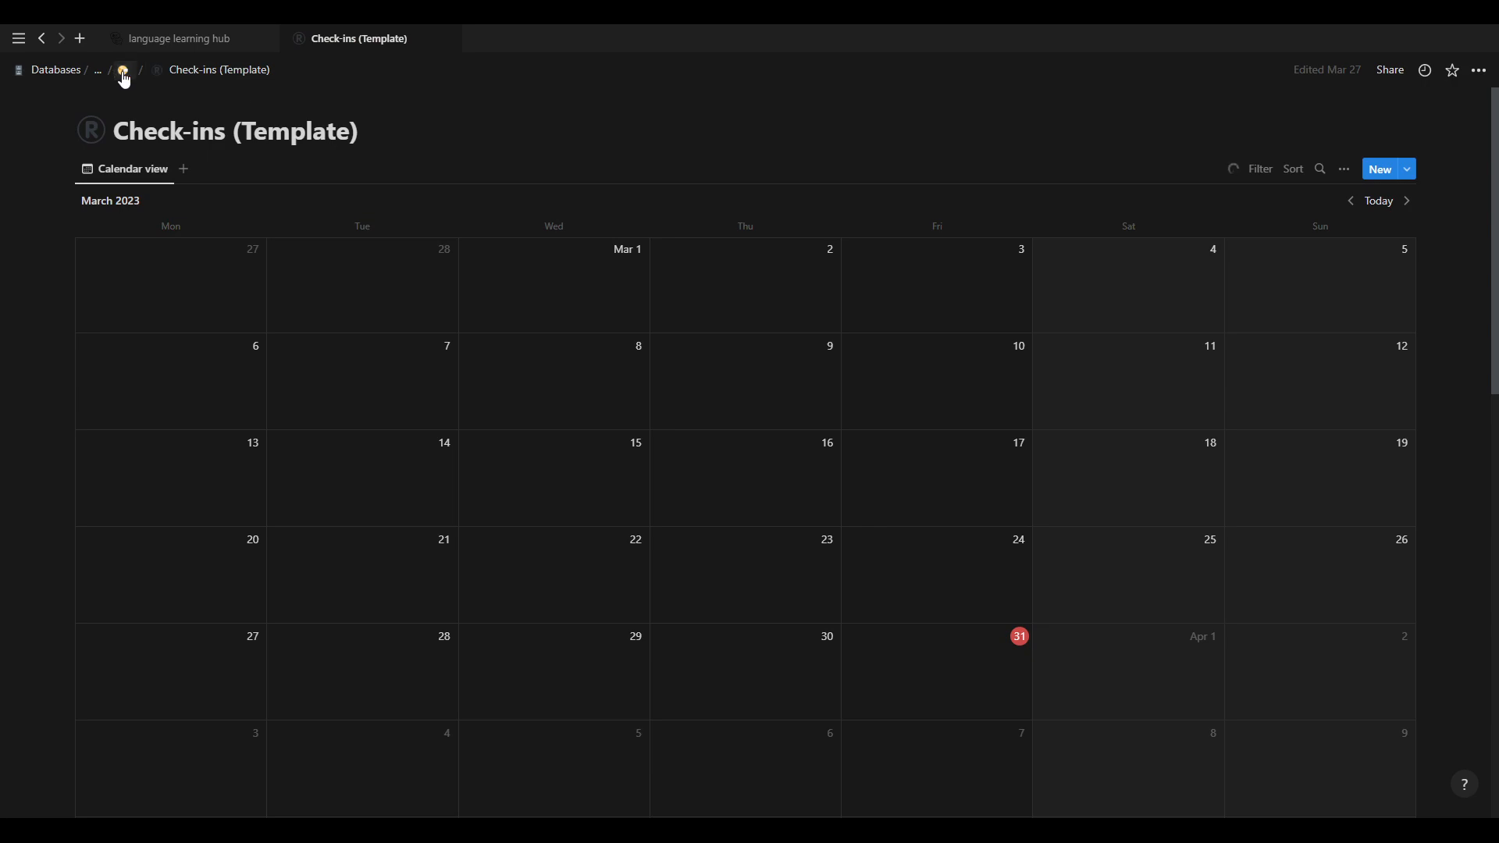
left_click(99, 71)
left_click(130, 106)
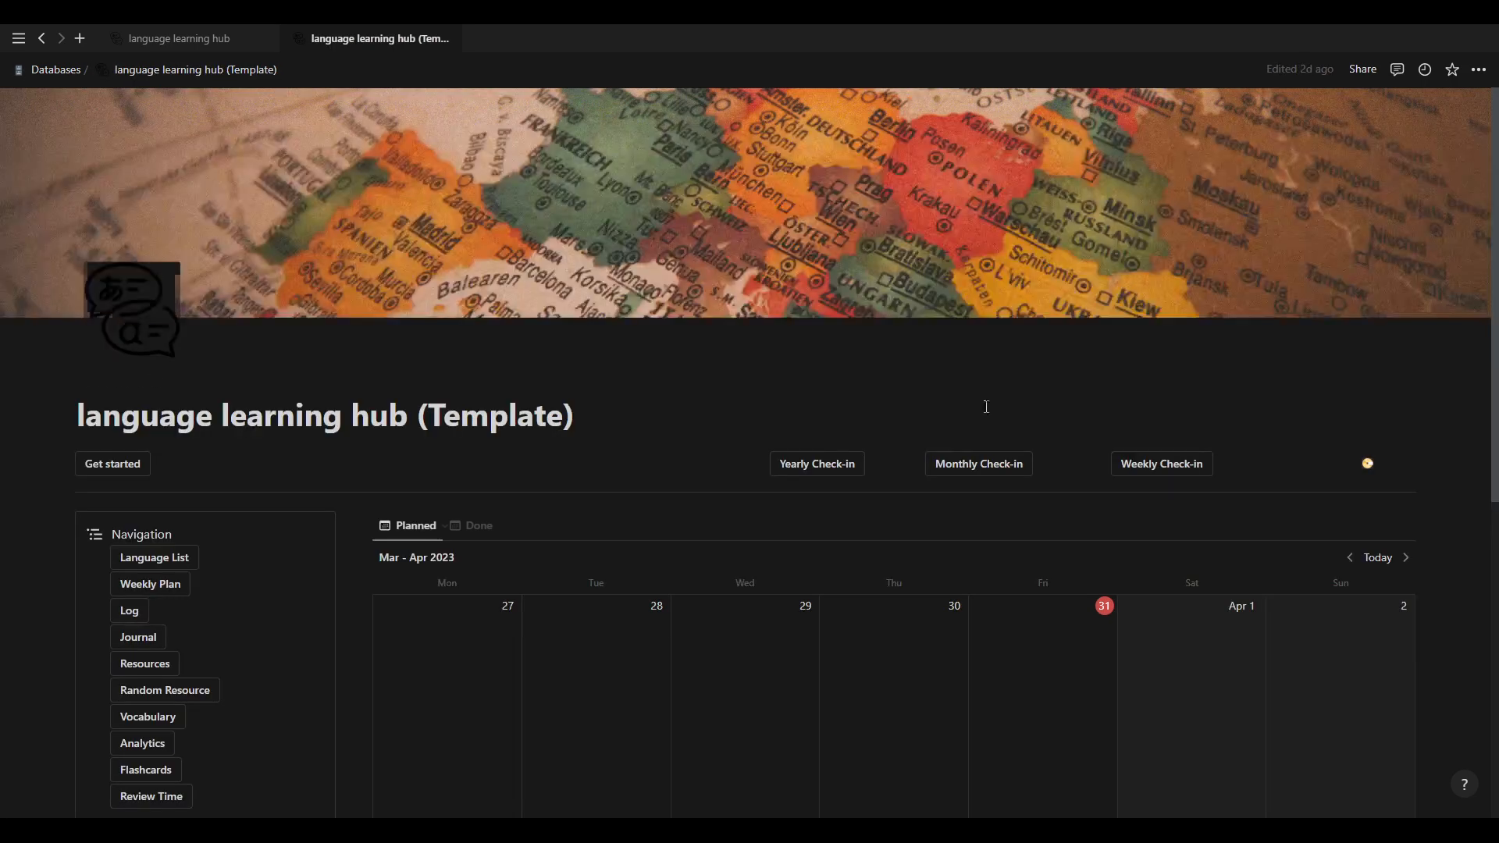
Examine the hub page's Navigation, Planned calendar, Quick Add and Active Languages sections.
scroll(1200, 483, "down", 1)
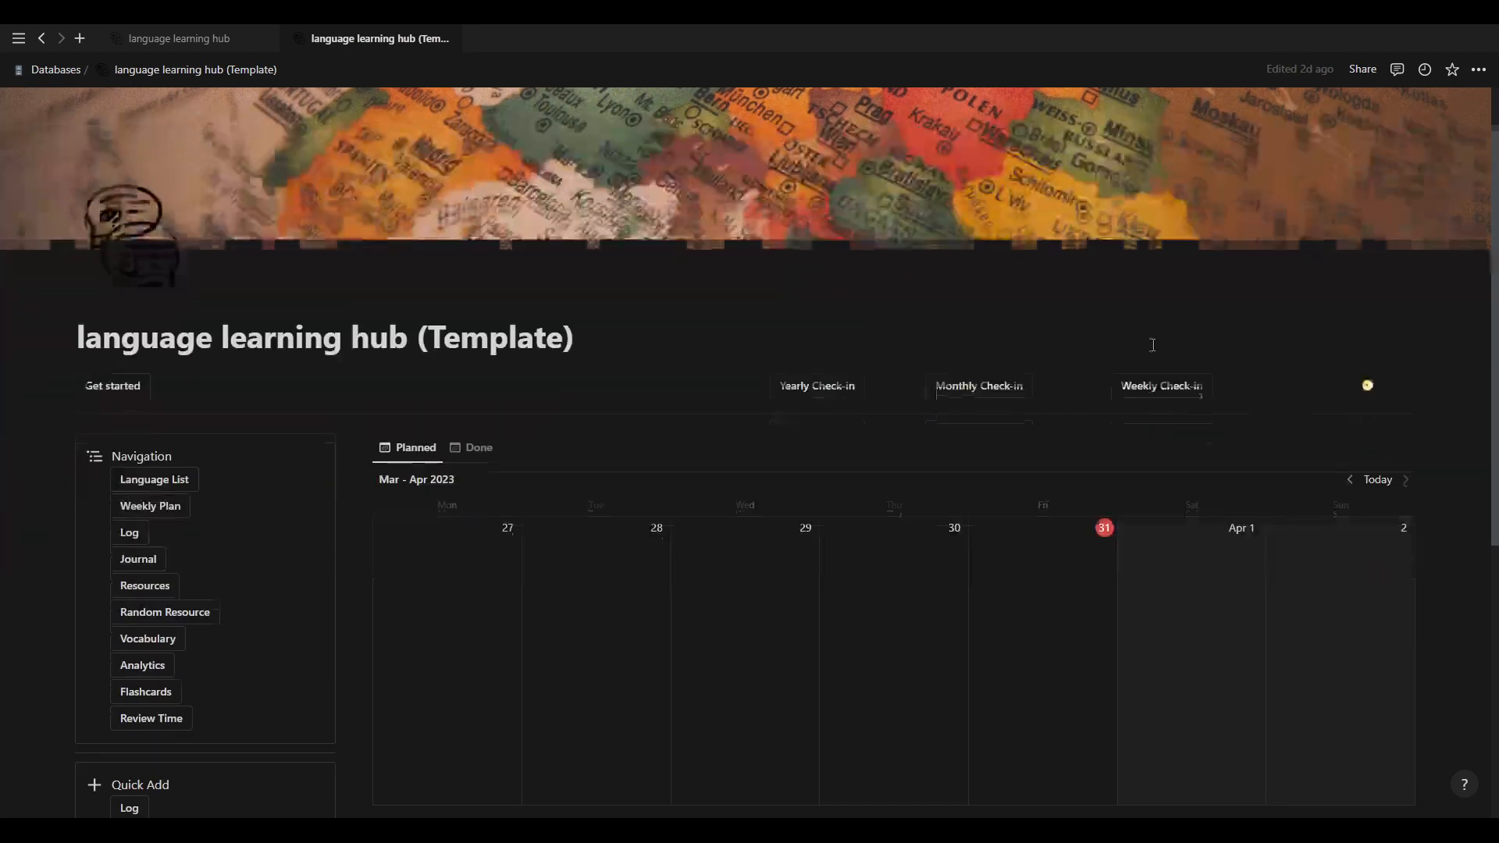
scroll(948, 446, "down", 2)
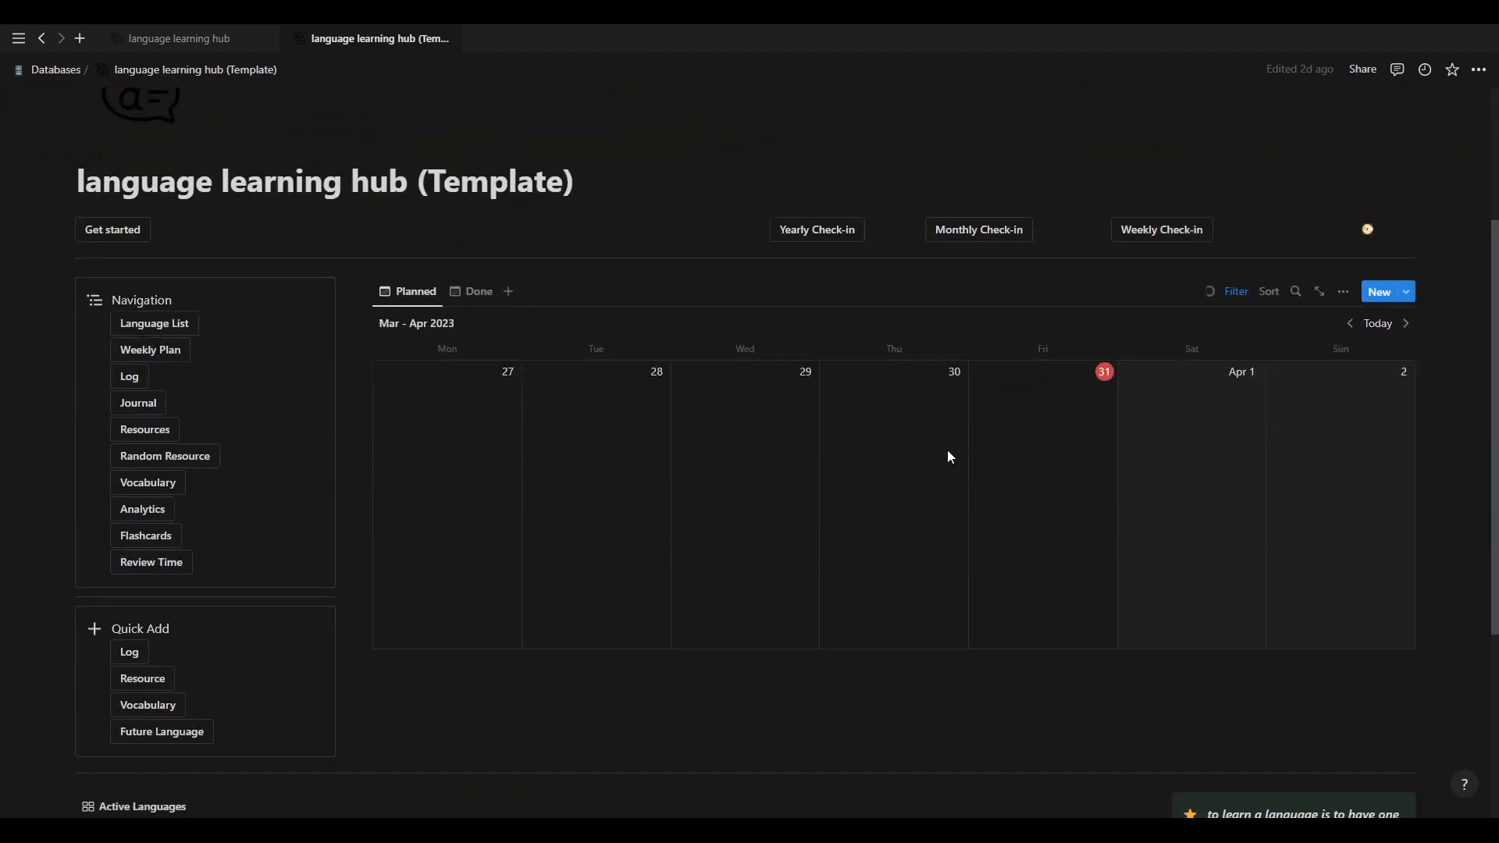
scroll(284, 645, "down", 1)
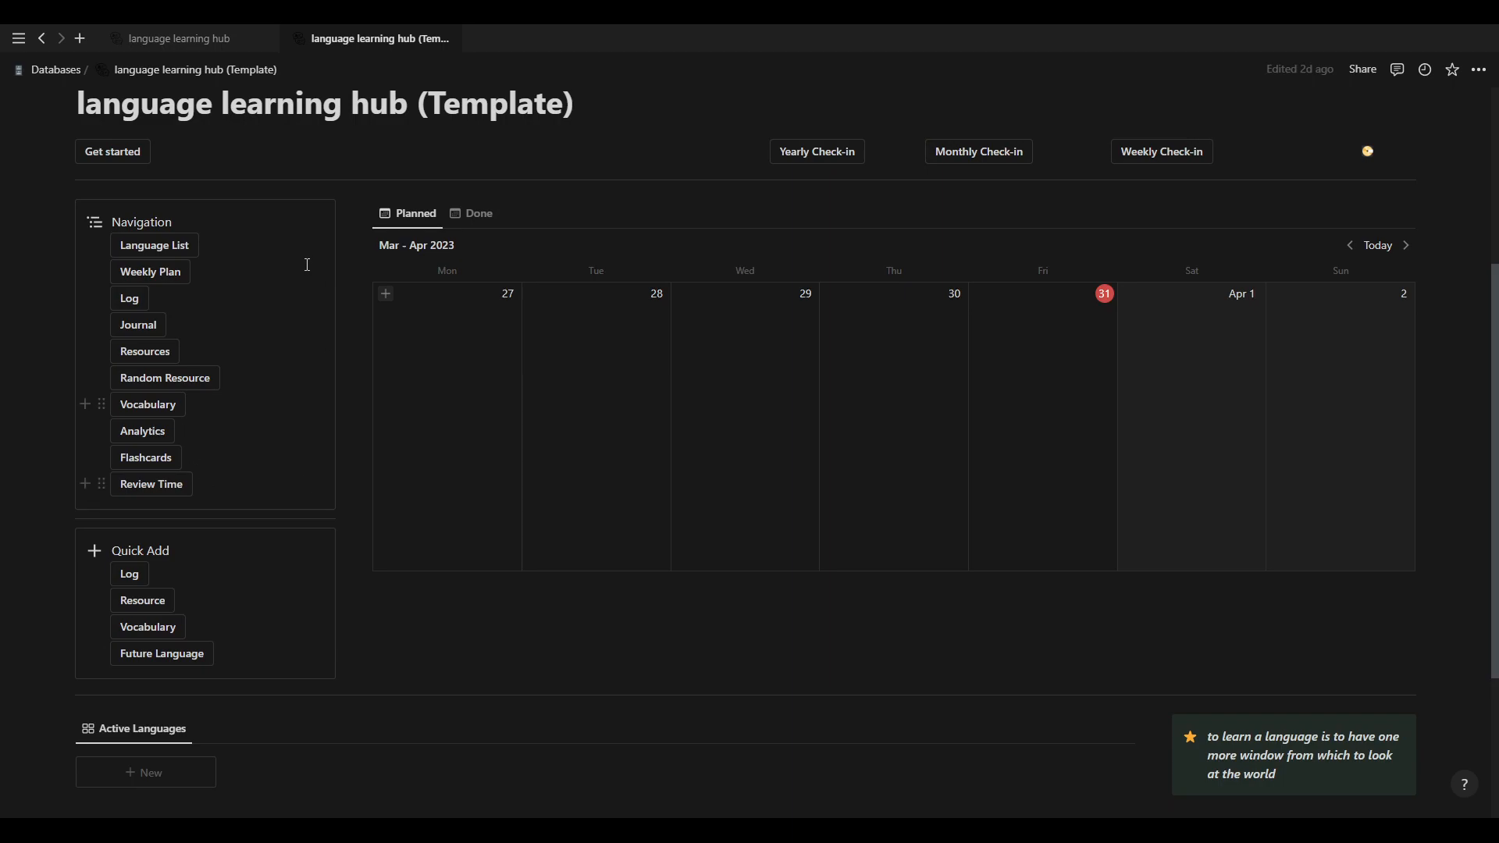
scroll(238, 625, "down", 1)
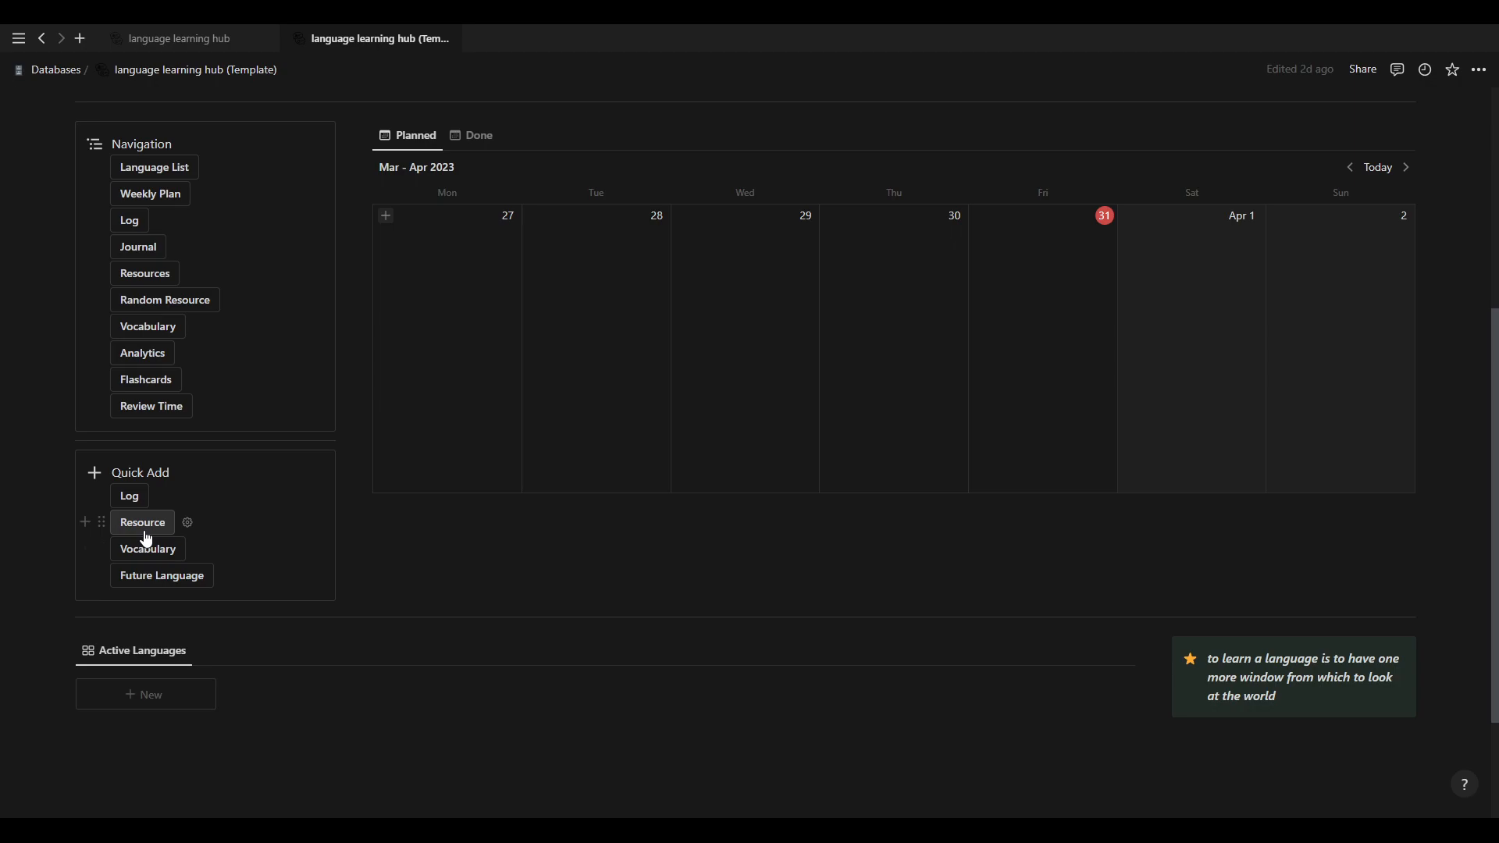
Quick-add a new resource and look through its empty properties and page template choices.
left_click(146, 539)
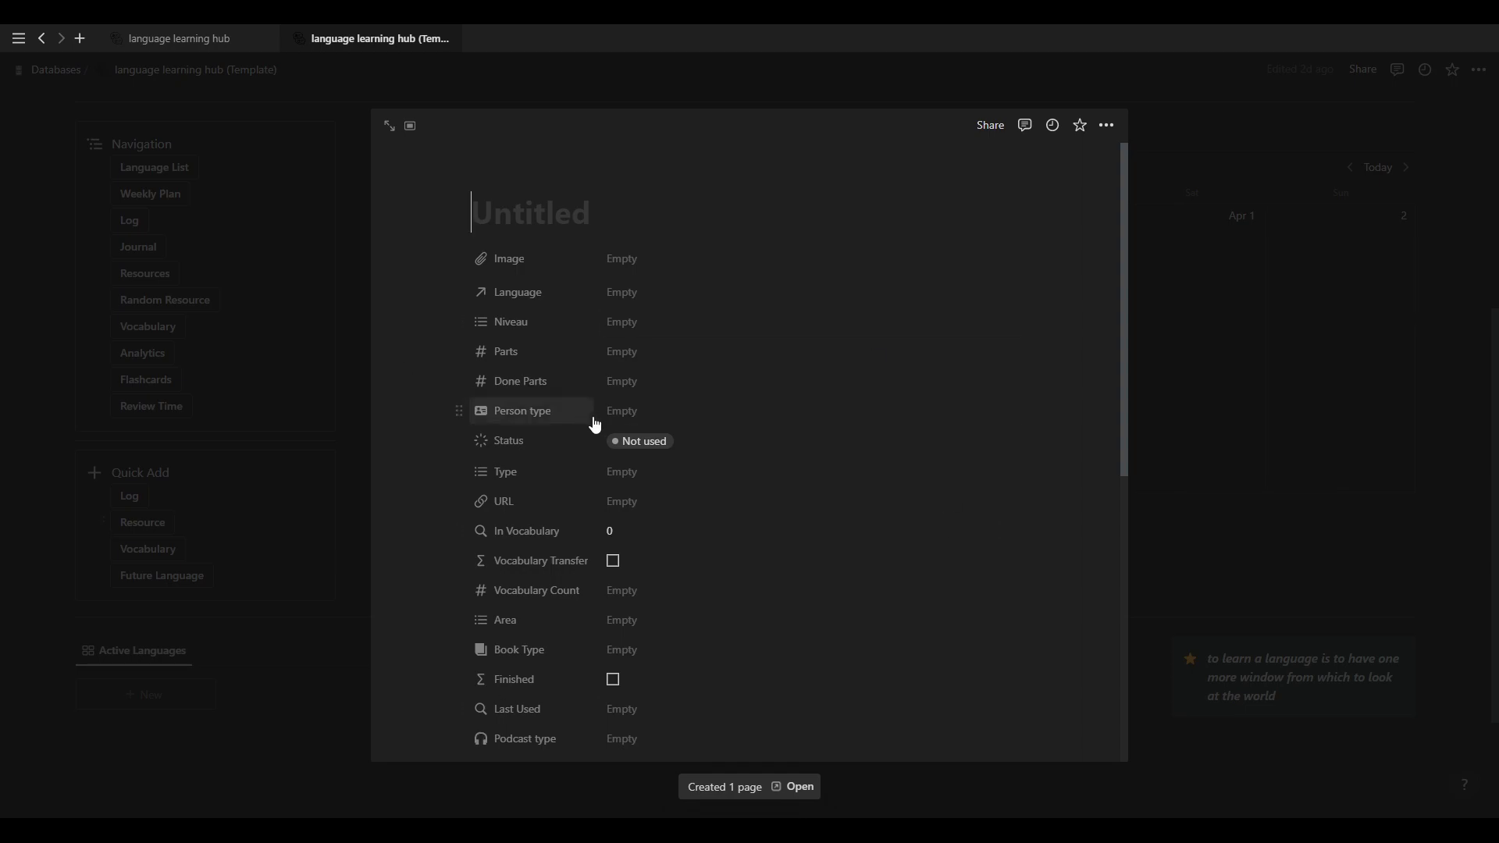
scroll(730, 552, "down", 6)
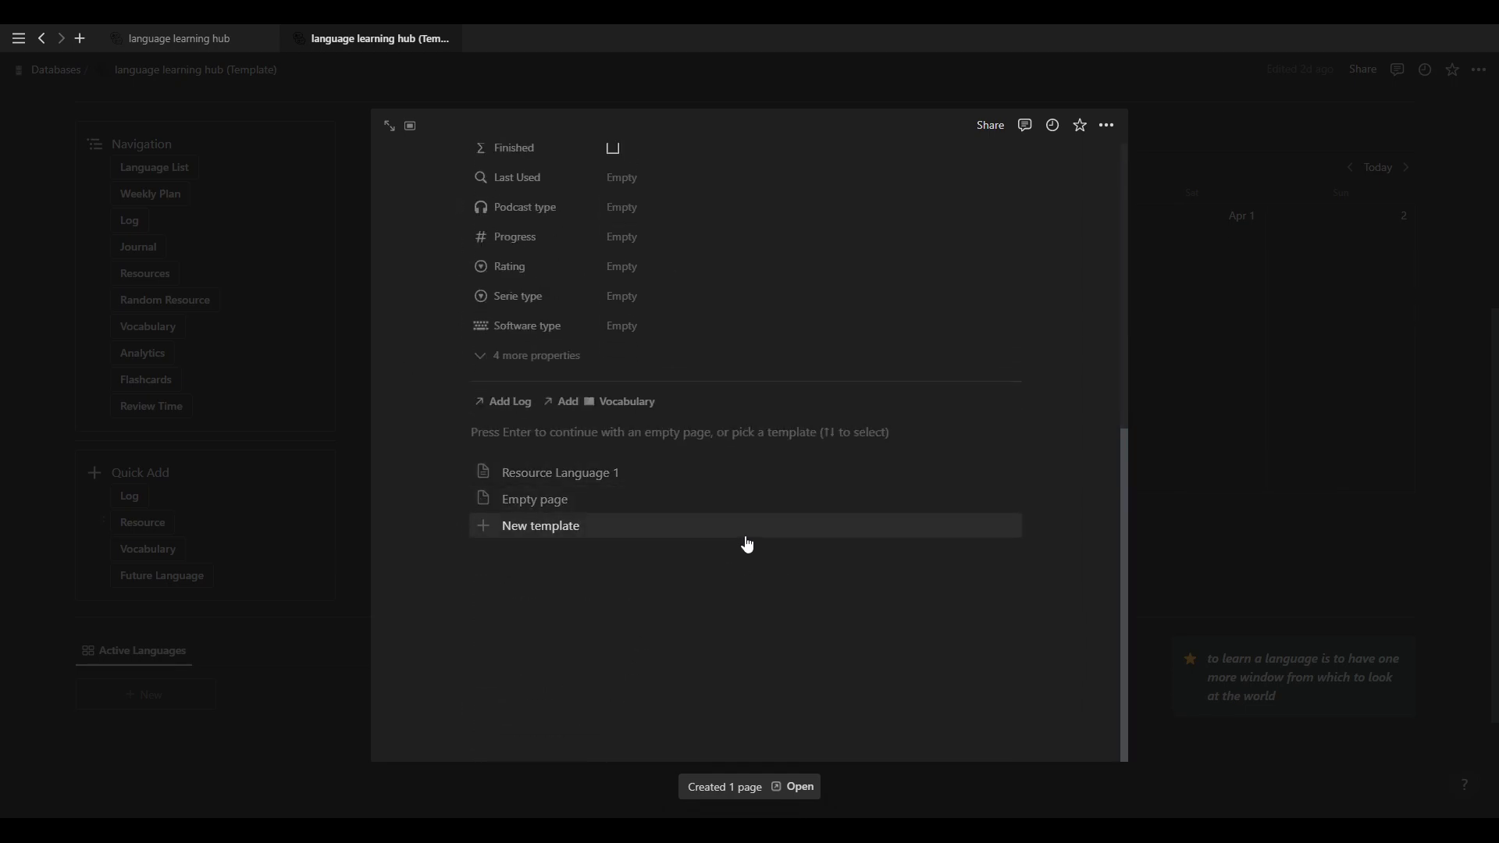
scroll(733, 542, "up", 7)
scroll(702, 630, "down", 5)
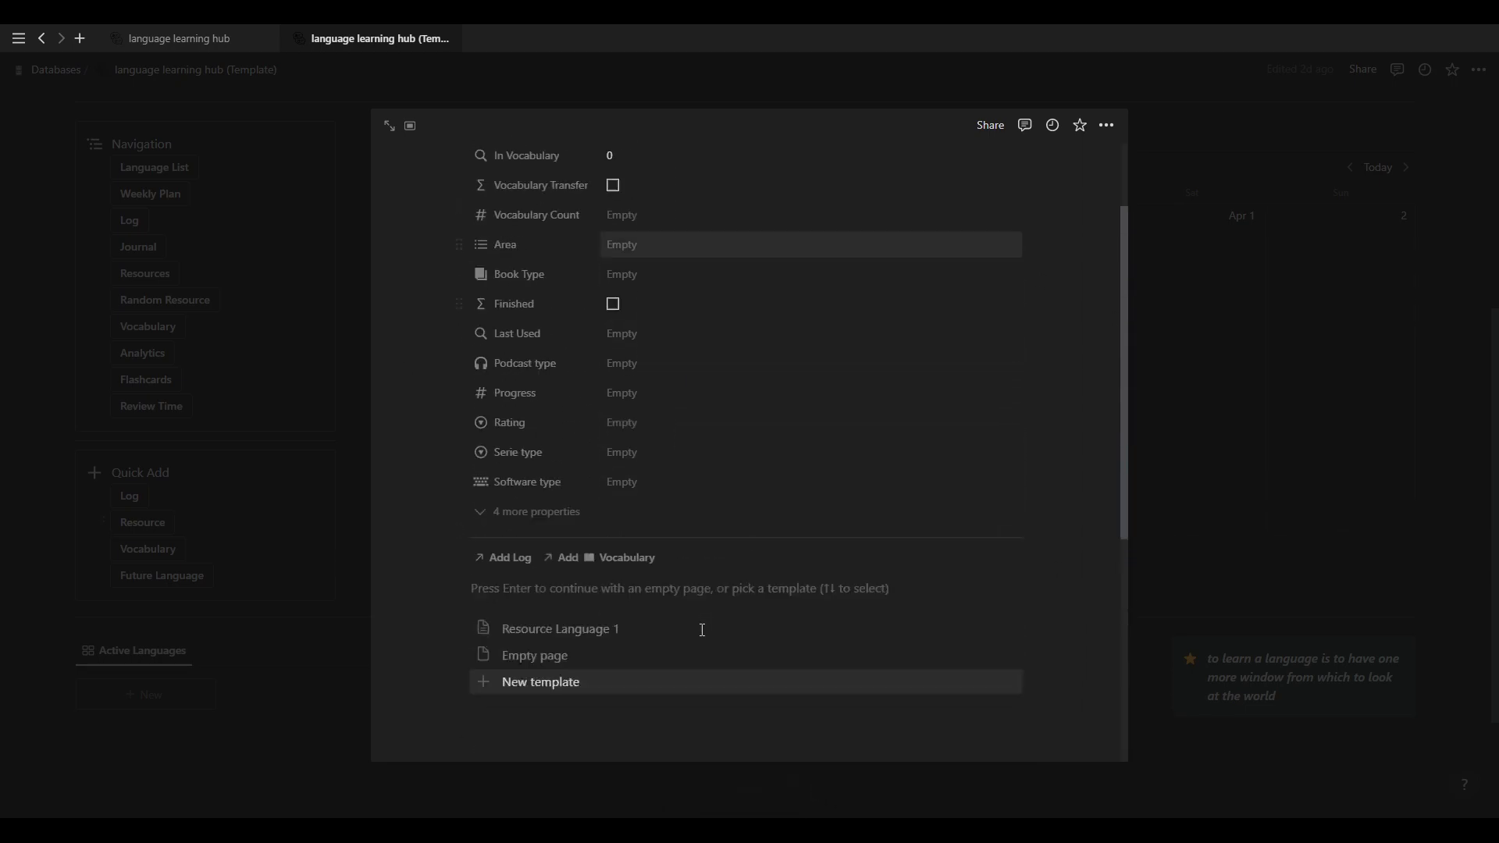
scroll(702, 630, "down", 2)
scroll(629, 606, "up", 7)
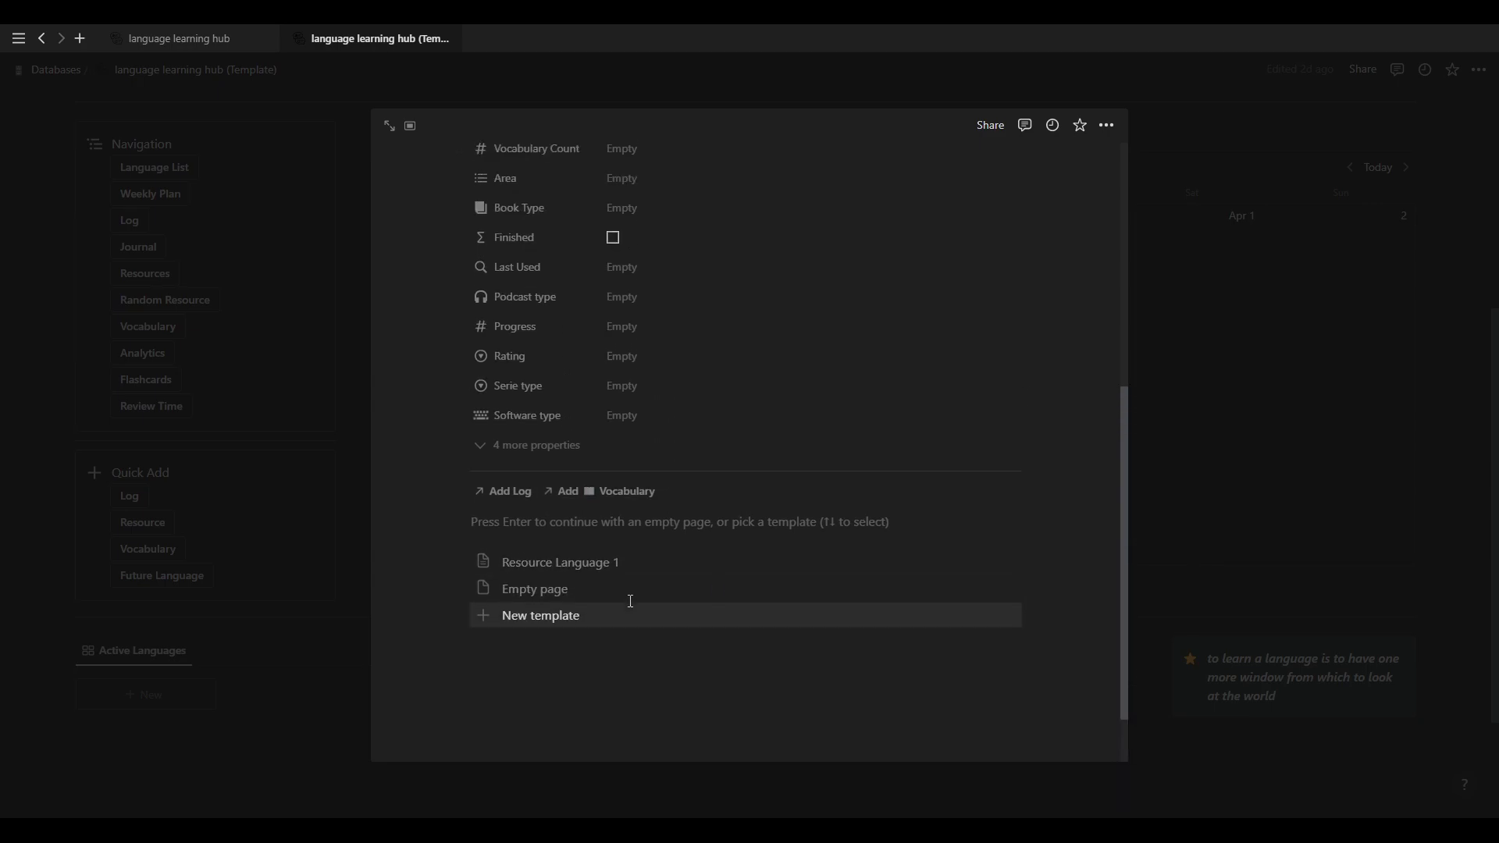
Delete the untitled resource page and return to the start of the language learning hub (Template) page.
left_click(1107, 125)
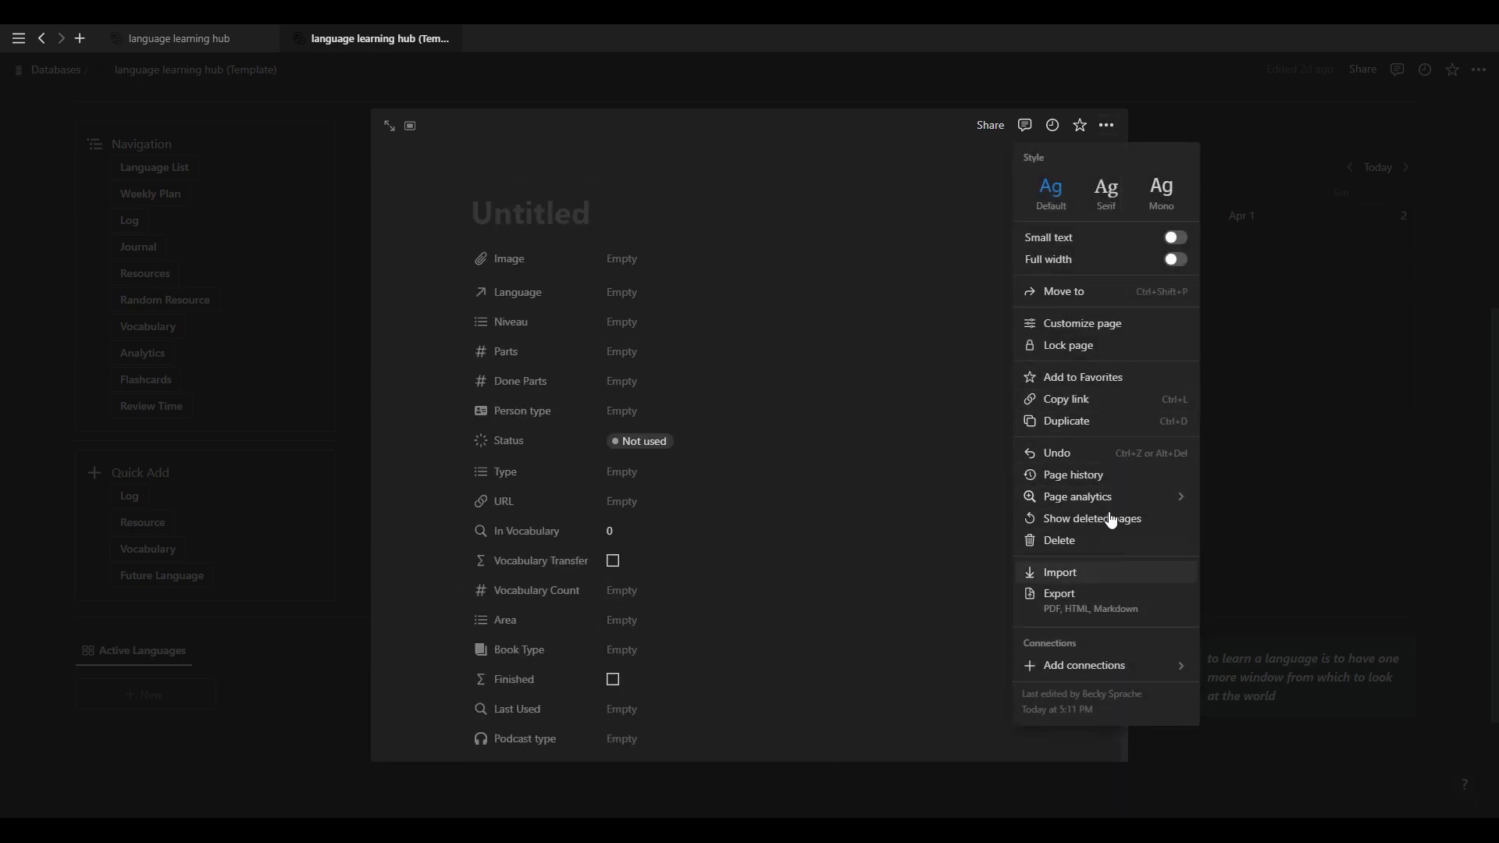
left_click(1074, 543)
scroll(552, 610, "up", 3)
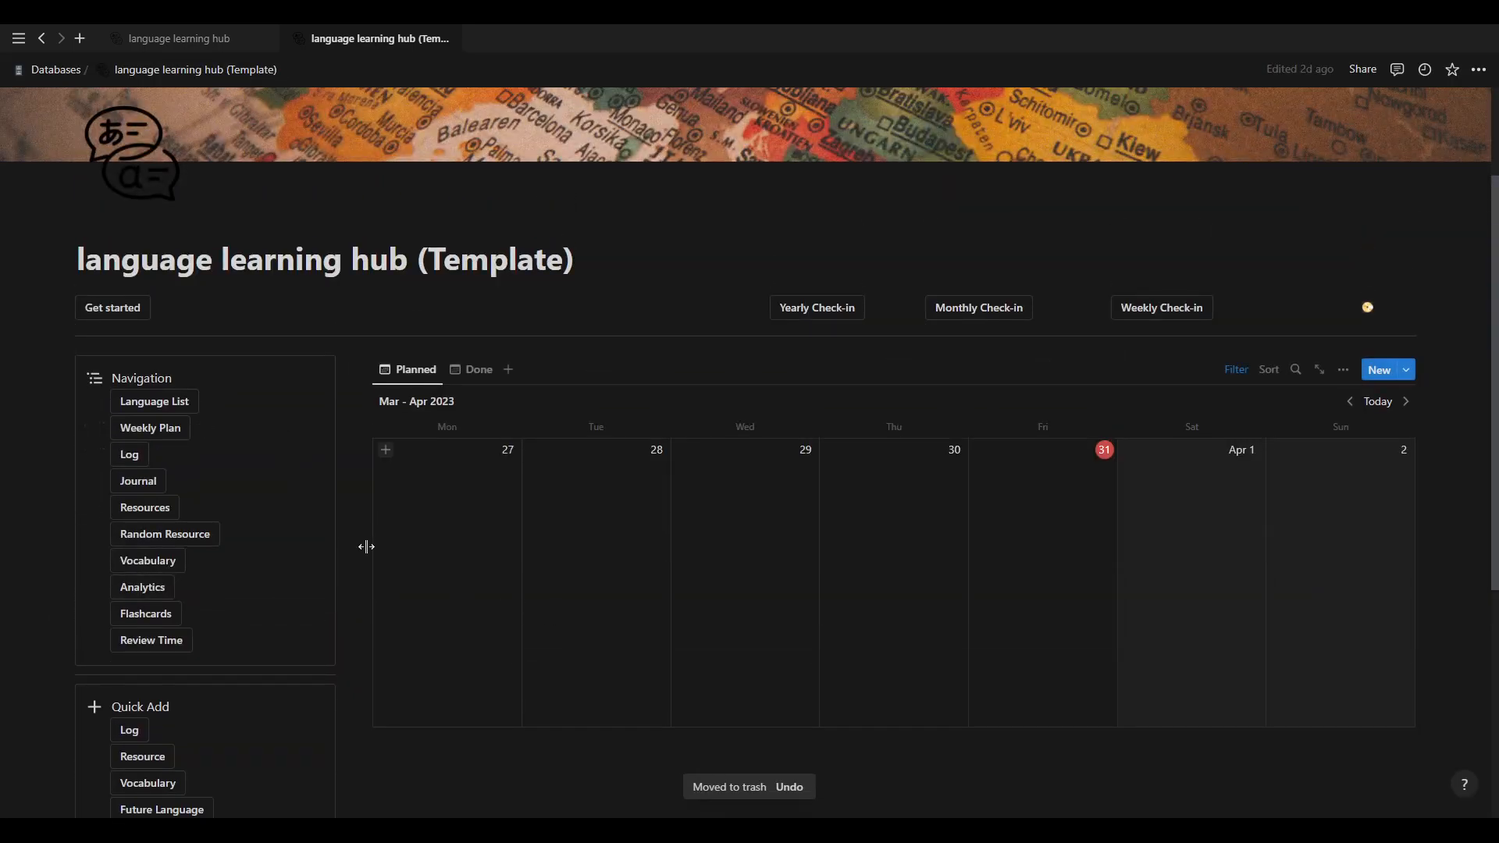
scroll(364, 546, "up", 2)
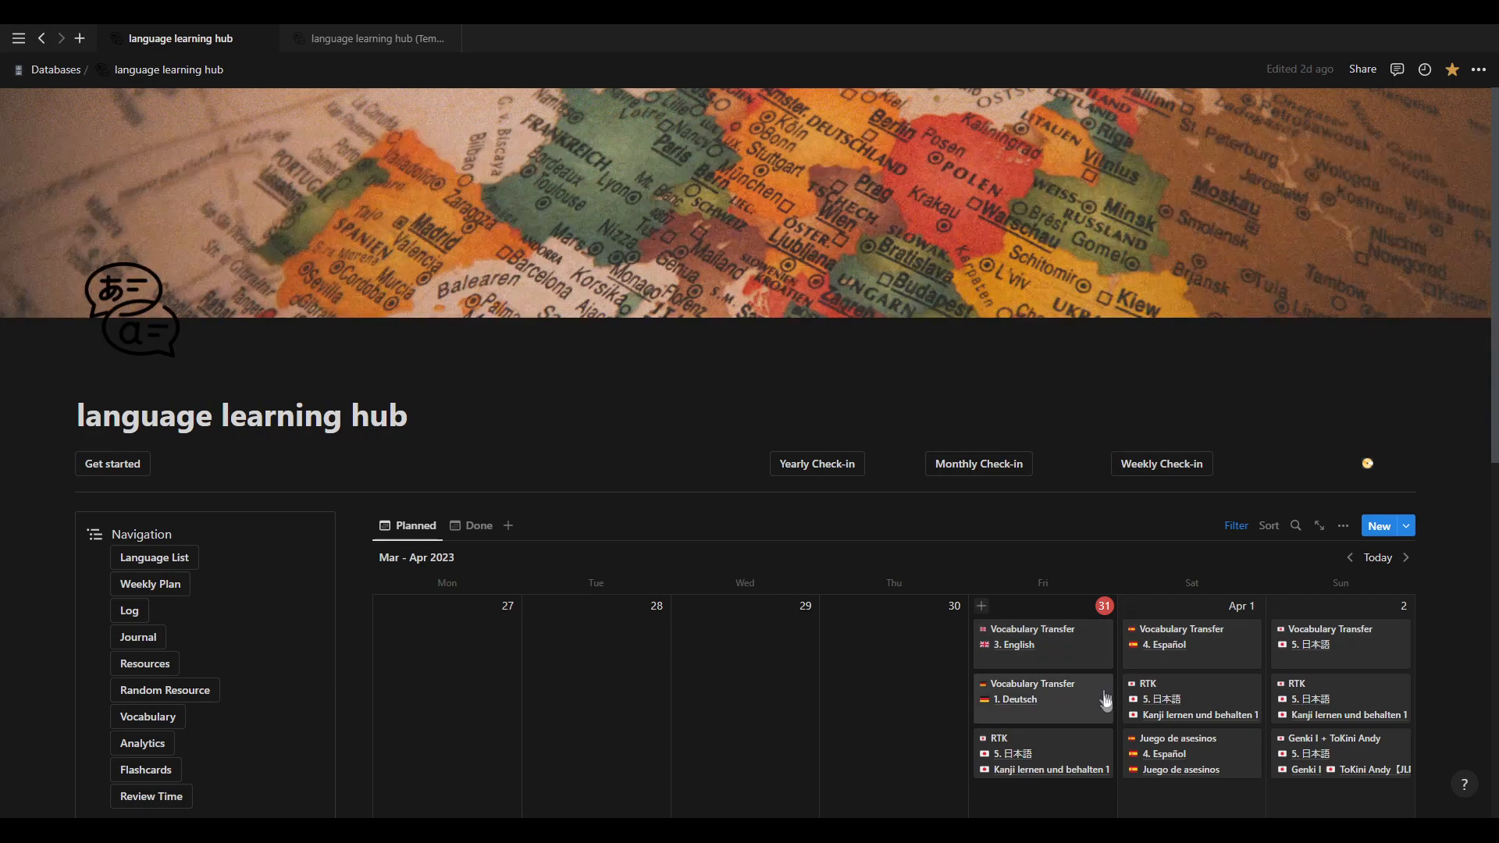
Compare the last studied dates on the language learning hub's Active Languages cards with the sessions in the Planned calendar.
scroll(1100, 695, "down", 1)
scroll(854, 679, "down", 4)
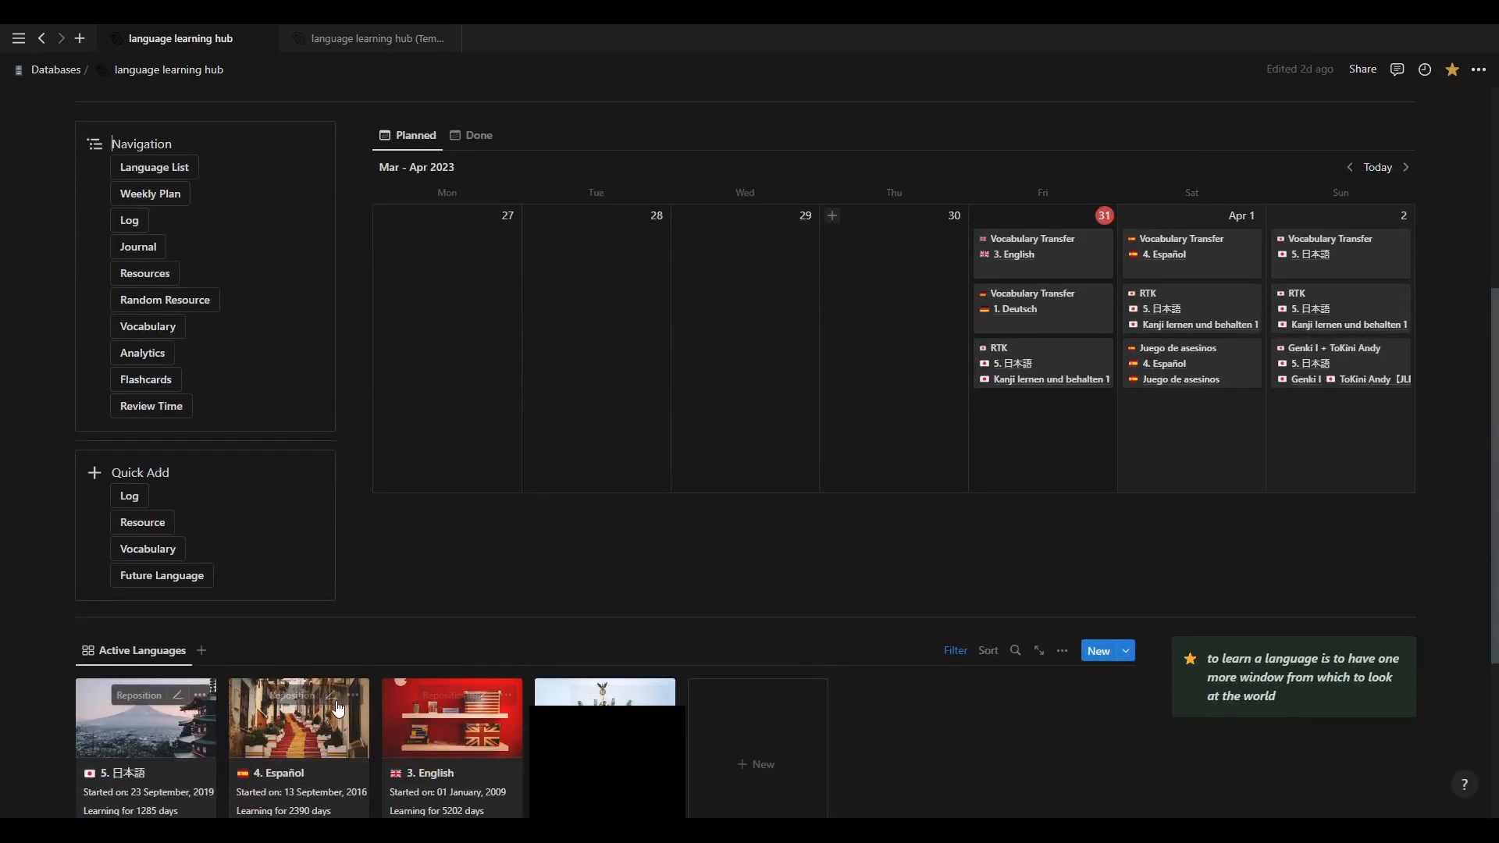
scroll(305, 686, "down", 1)
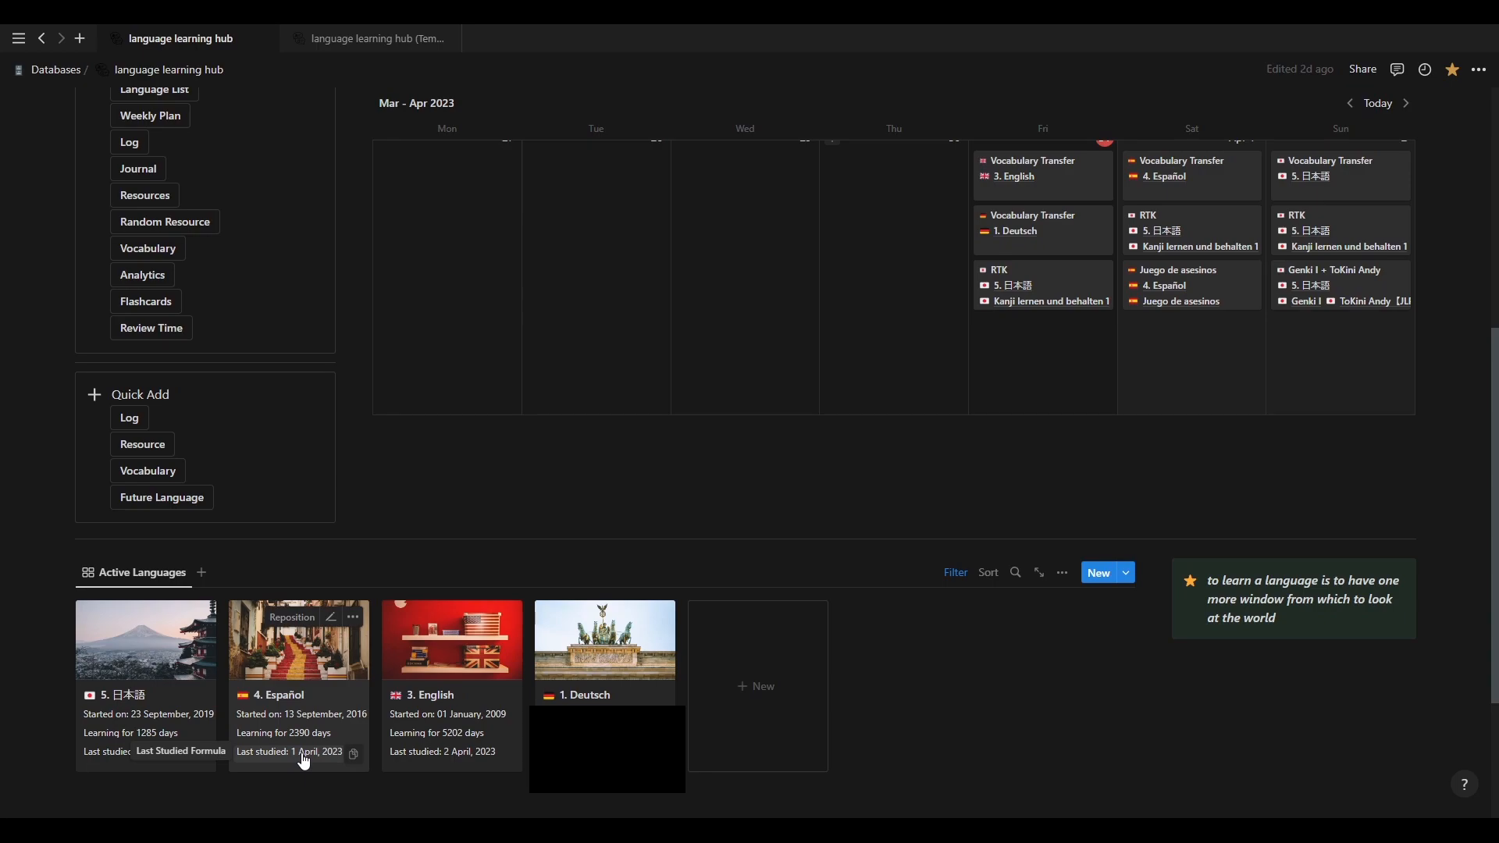
scroll(305, 761, "up", 2)
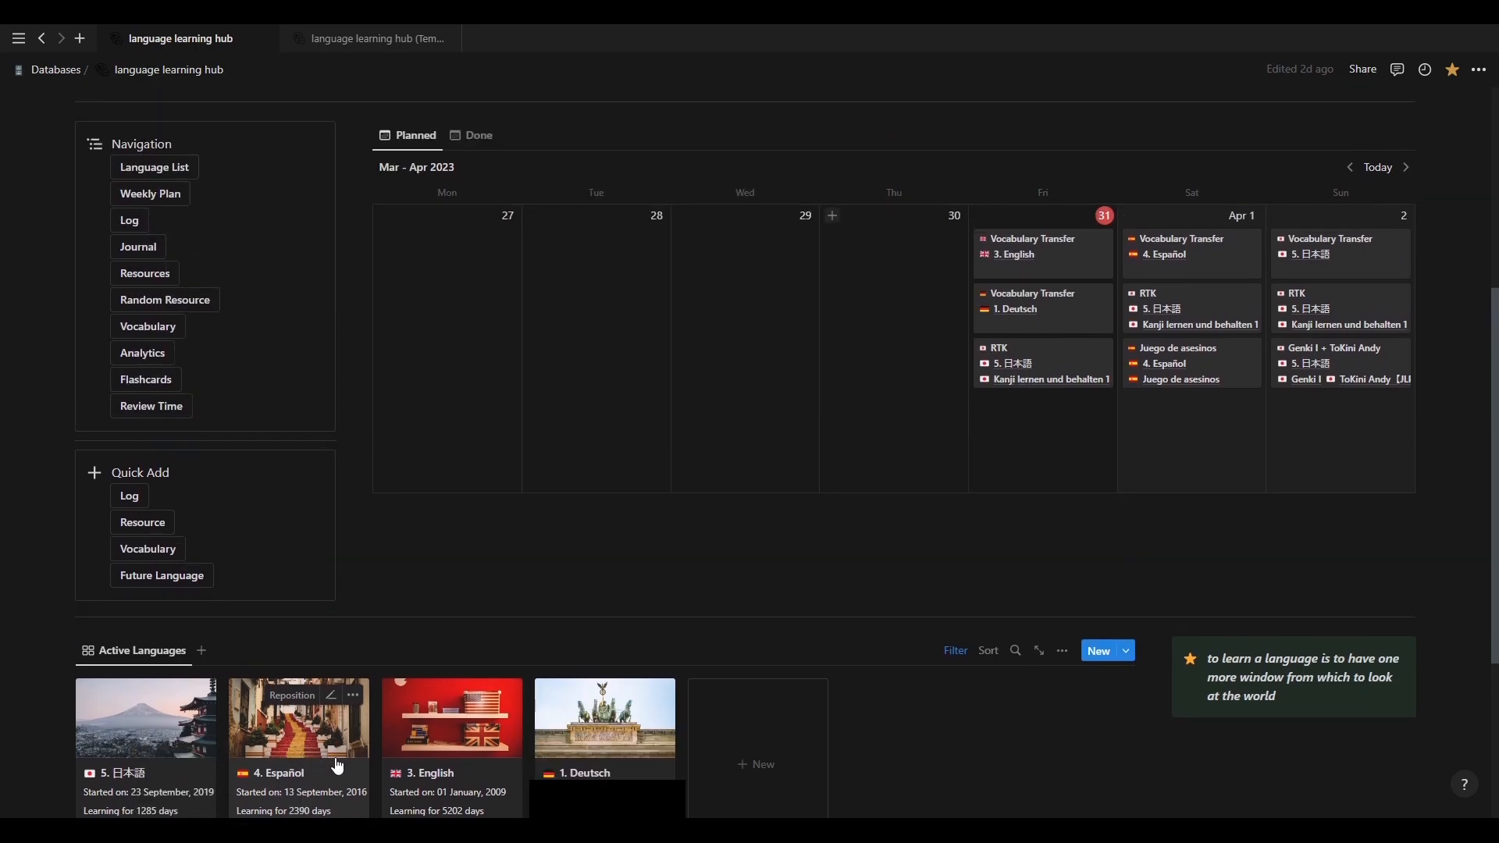
scroll(356, 756, "down", 3)
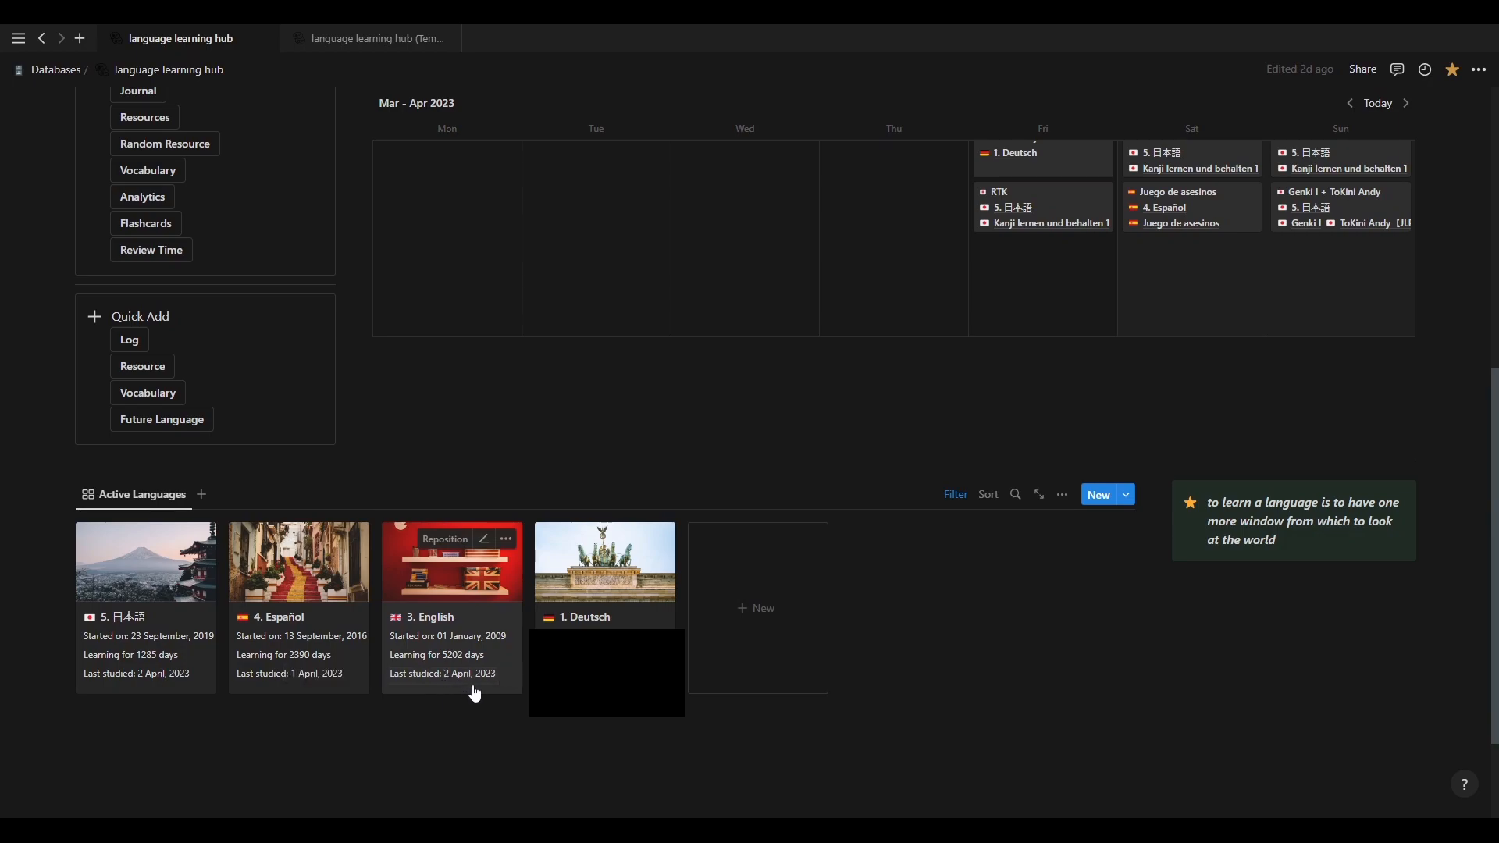
scroll(468, 691, "up", 3)
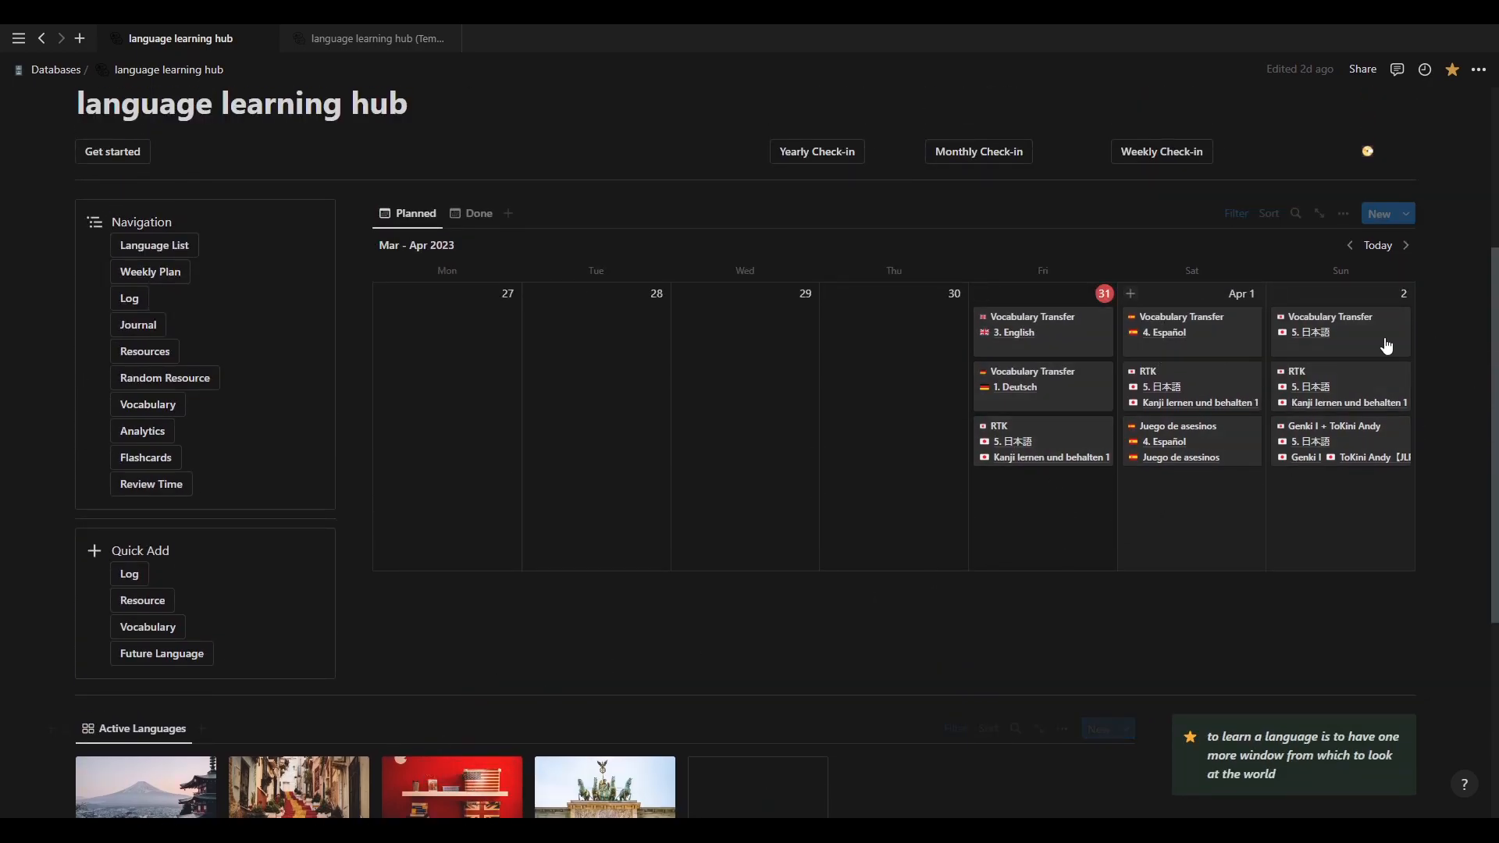
scroll(567, 649, "down", 2)
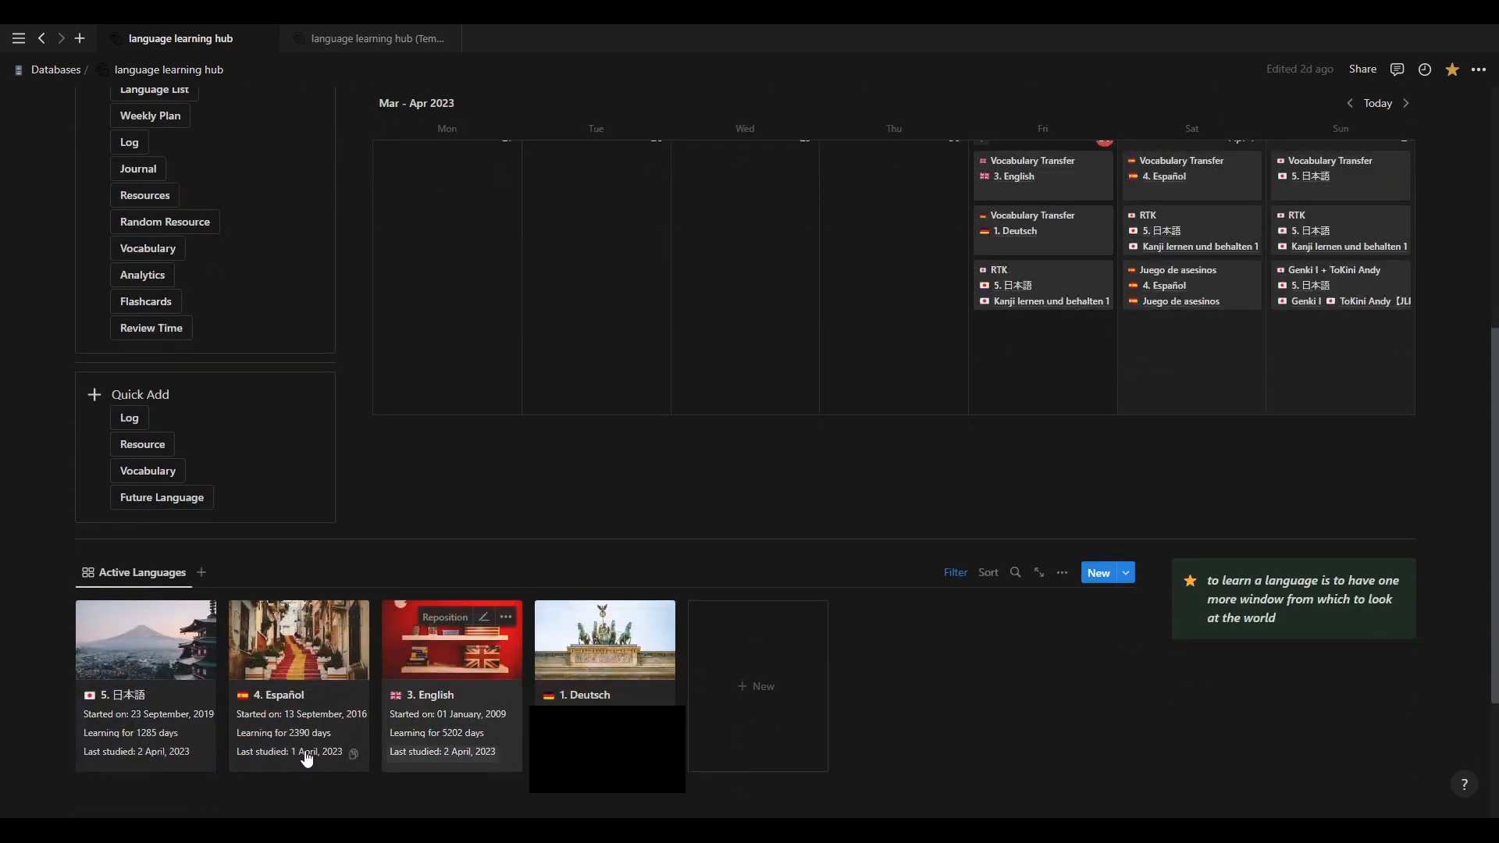
scroll(1114, 522, "up", 2)
scroll(1176, 505, "up", 1)
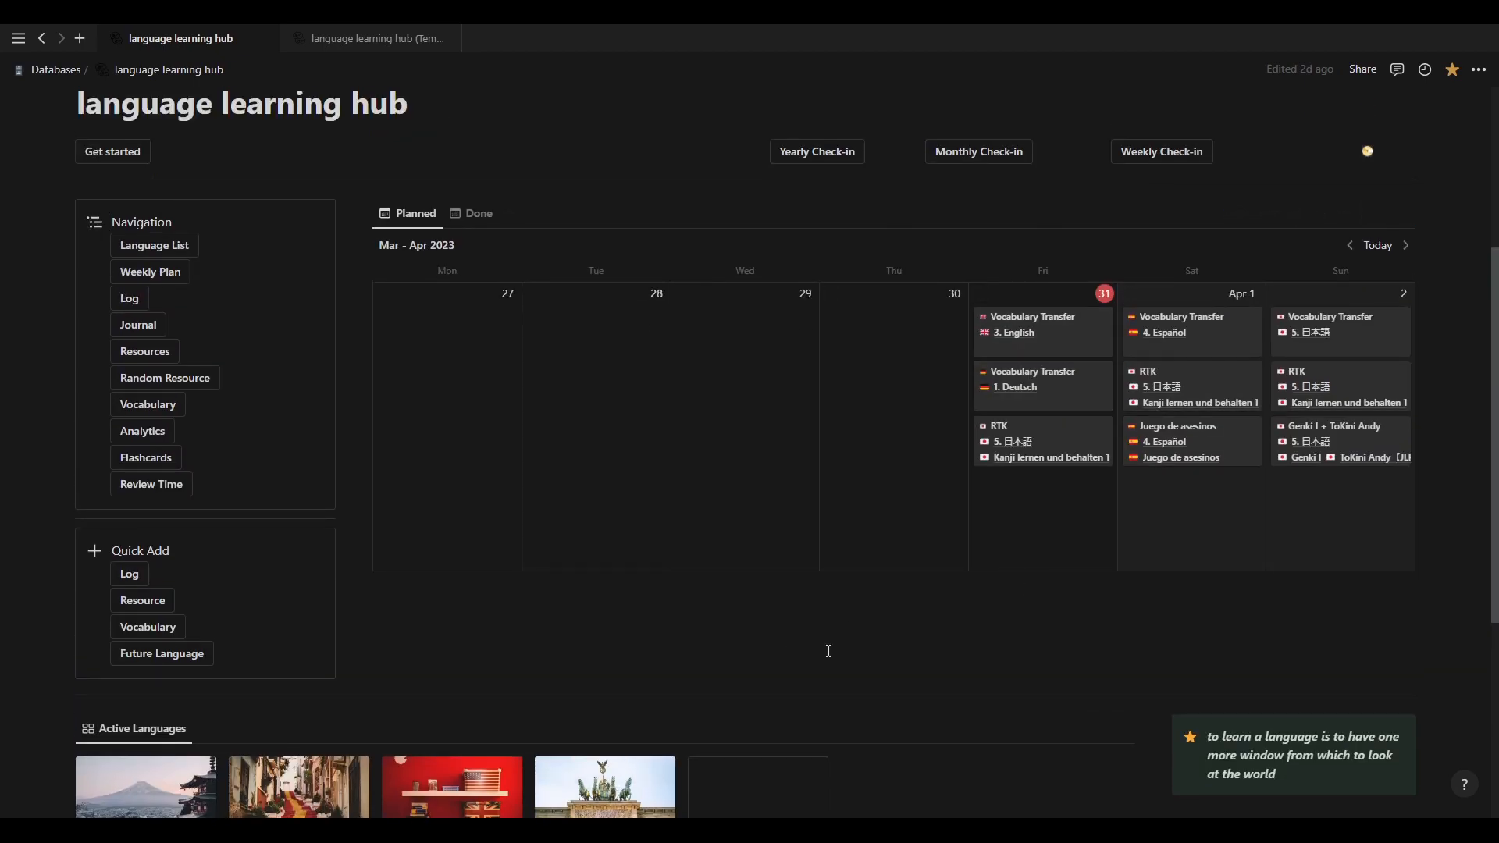
scroll(906, 647, "down", 3)
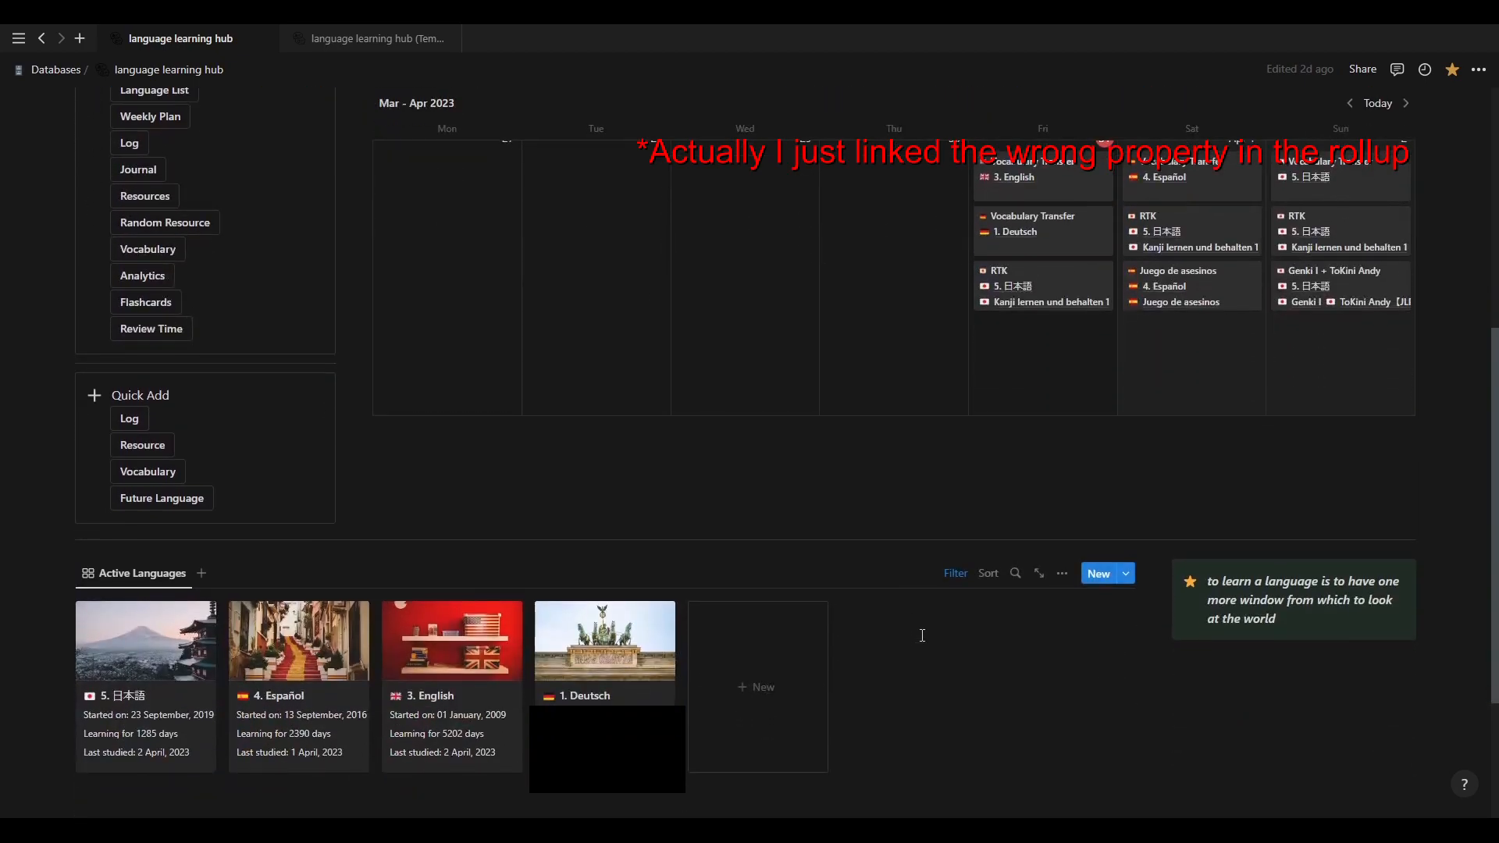
scroll(917, 640, "up", 3)
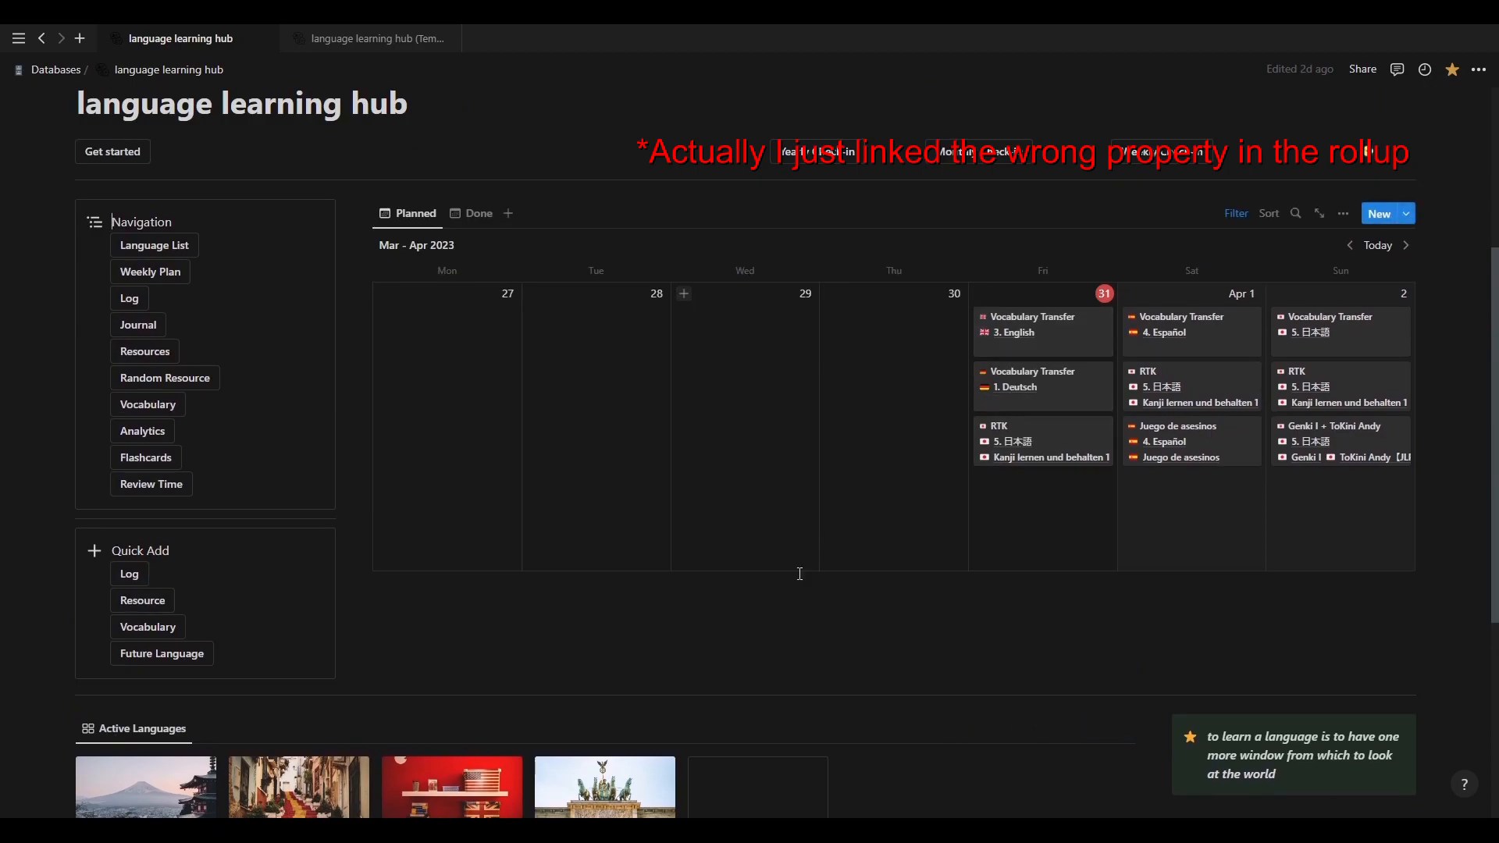
scroll(910, 605, "up", 2)
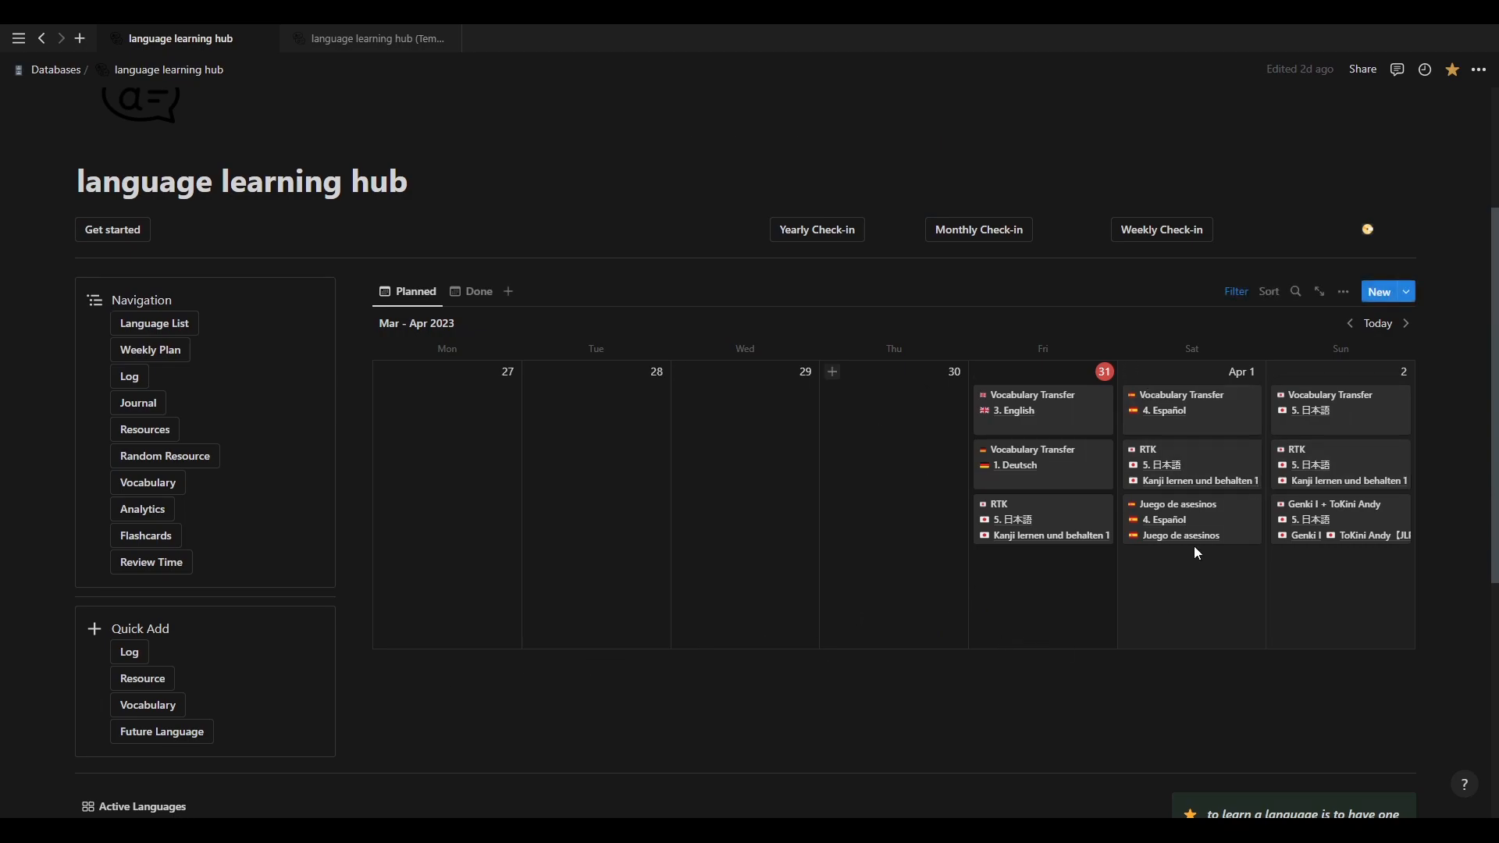
scroll(1417, 671, "down", 2)
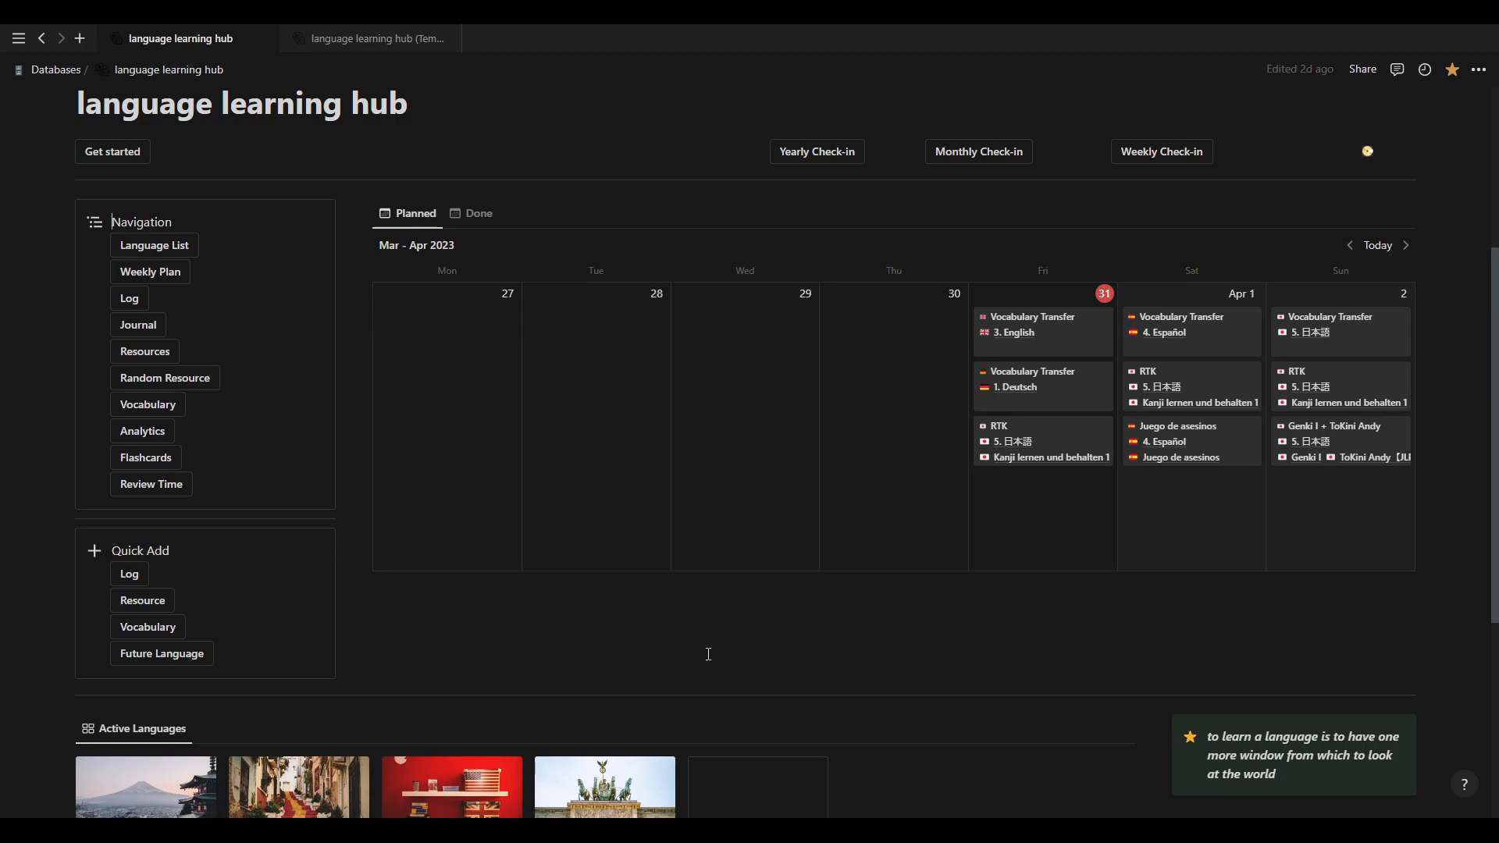
scroll(708, 654, "up", 2)
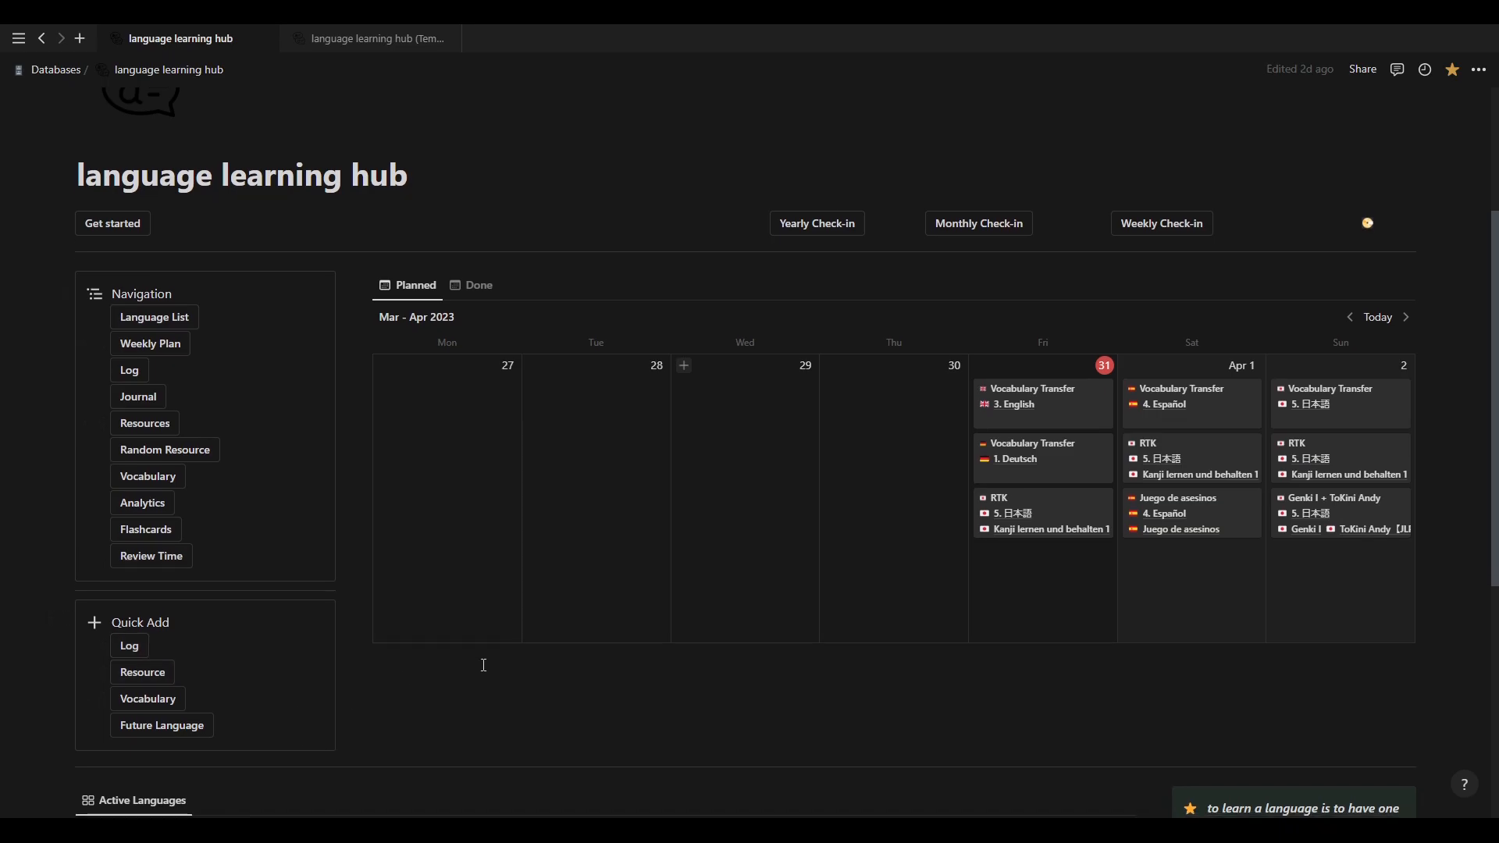
scroll(483, 665, "down", 2)
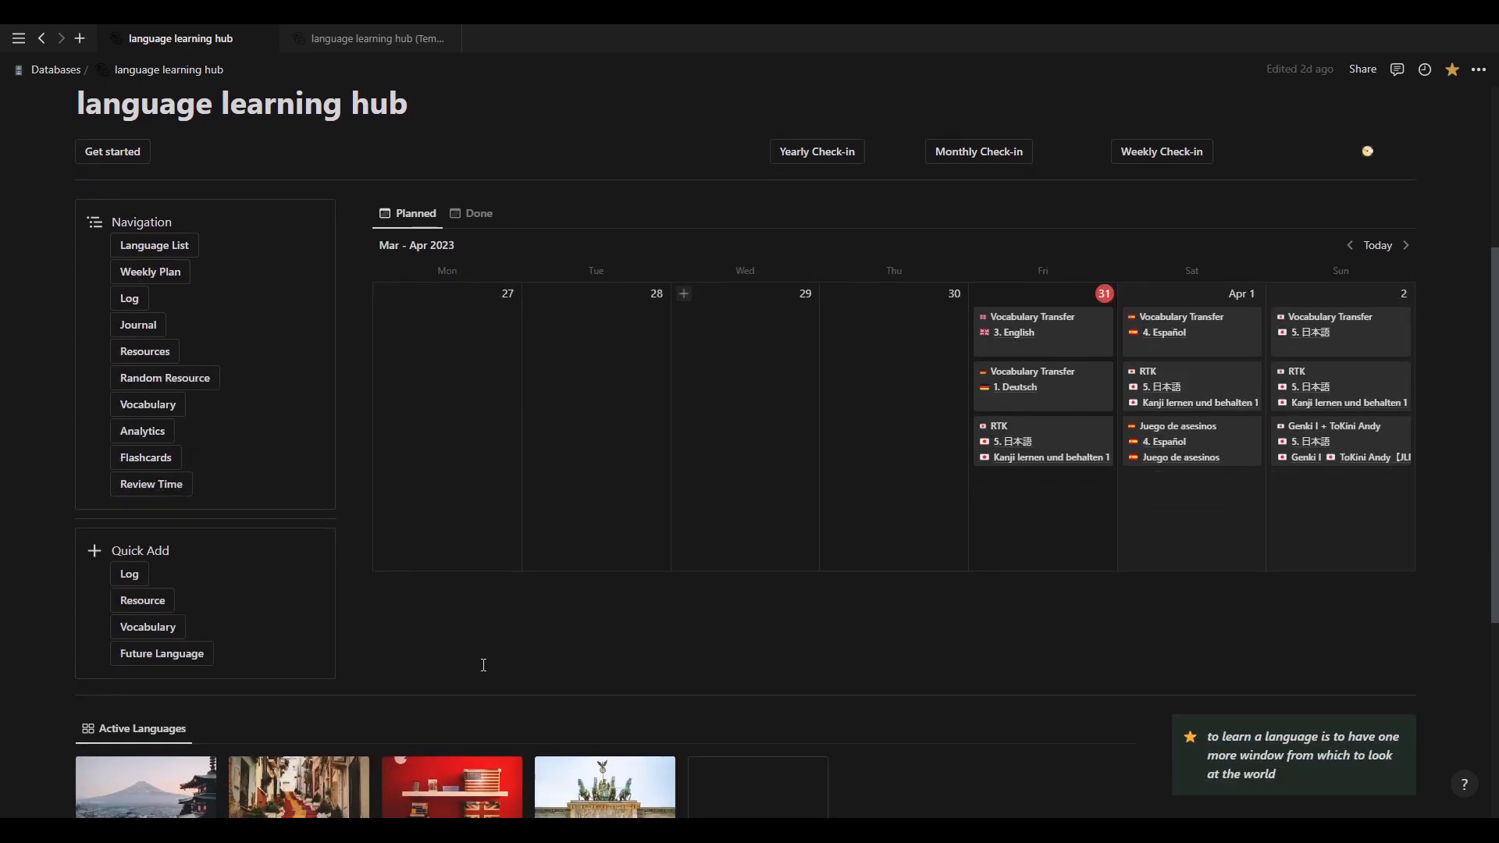
scroll(483, 665, "down", 3)
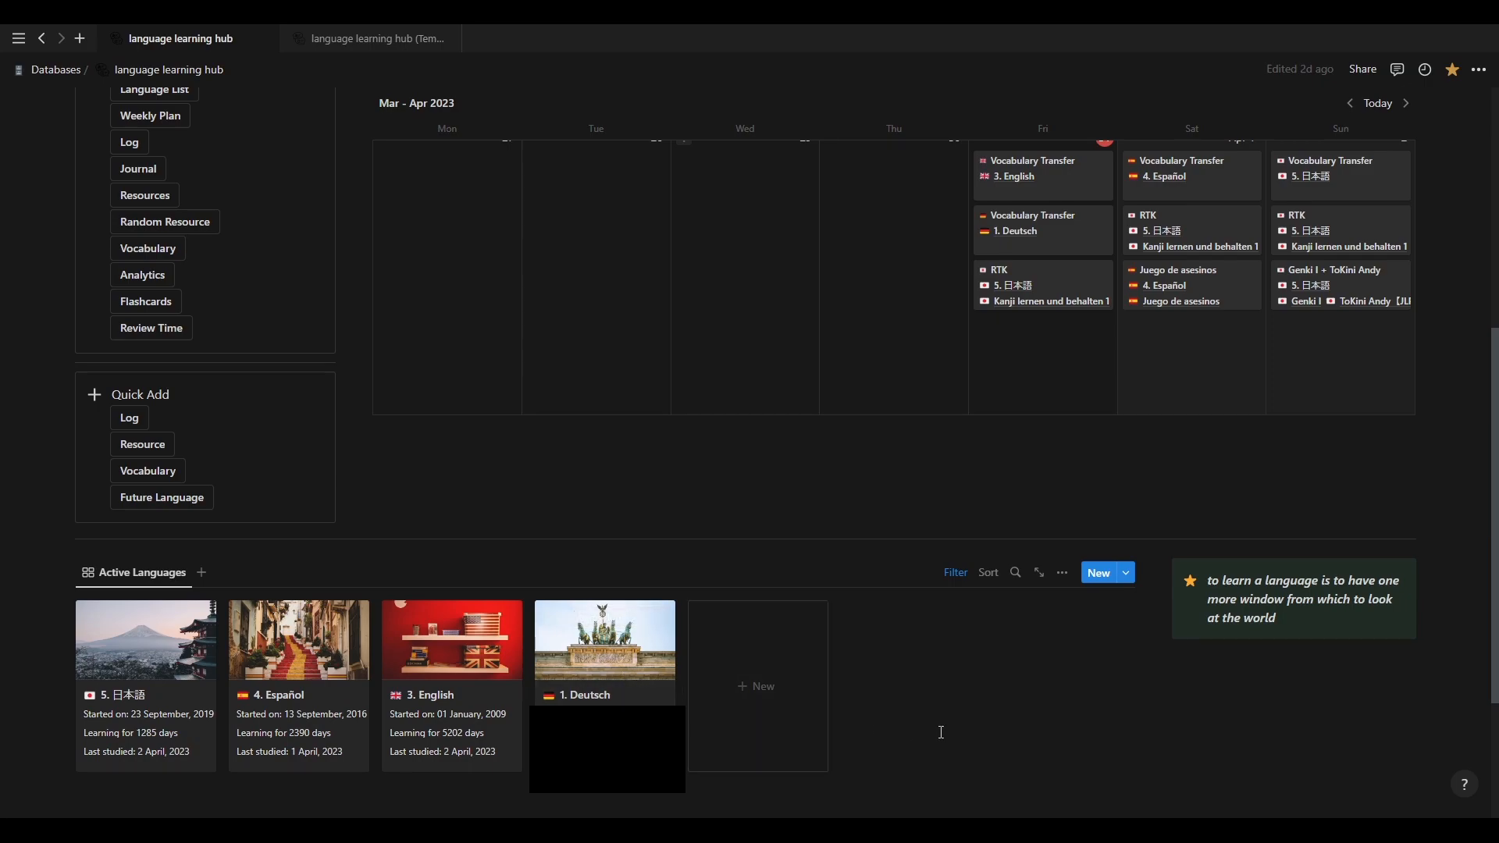
scroll(786, 756, "up", 1)
scroll(435, 766, "down", 1)
scroll(933, 707, "up", 3)
scroll(931, 708, "down", 4)
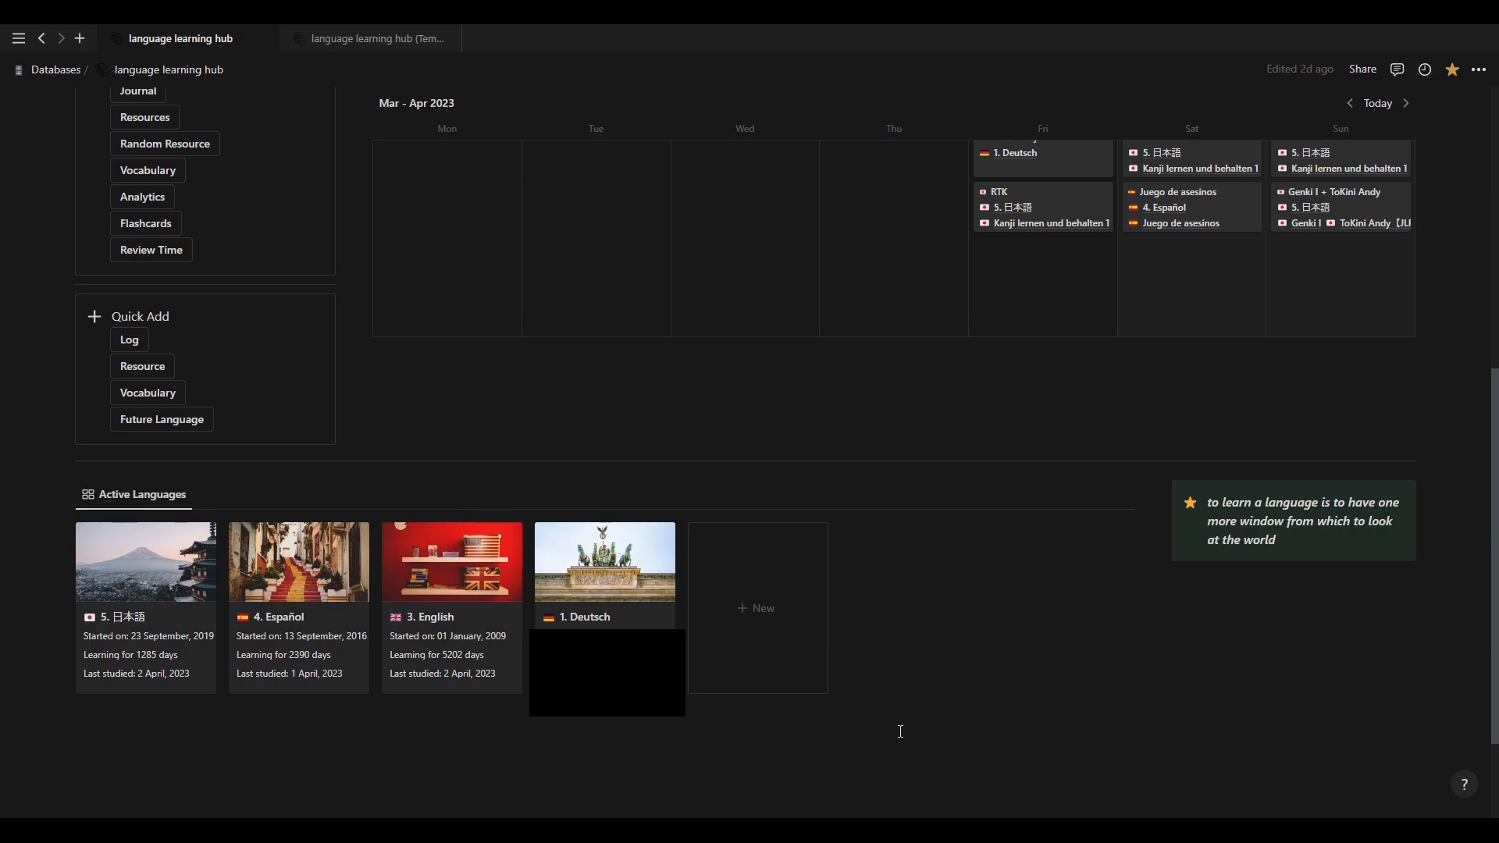
scroll(902, 731, "up", 2)
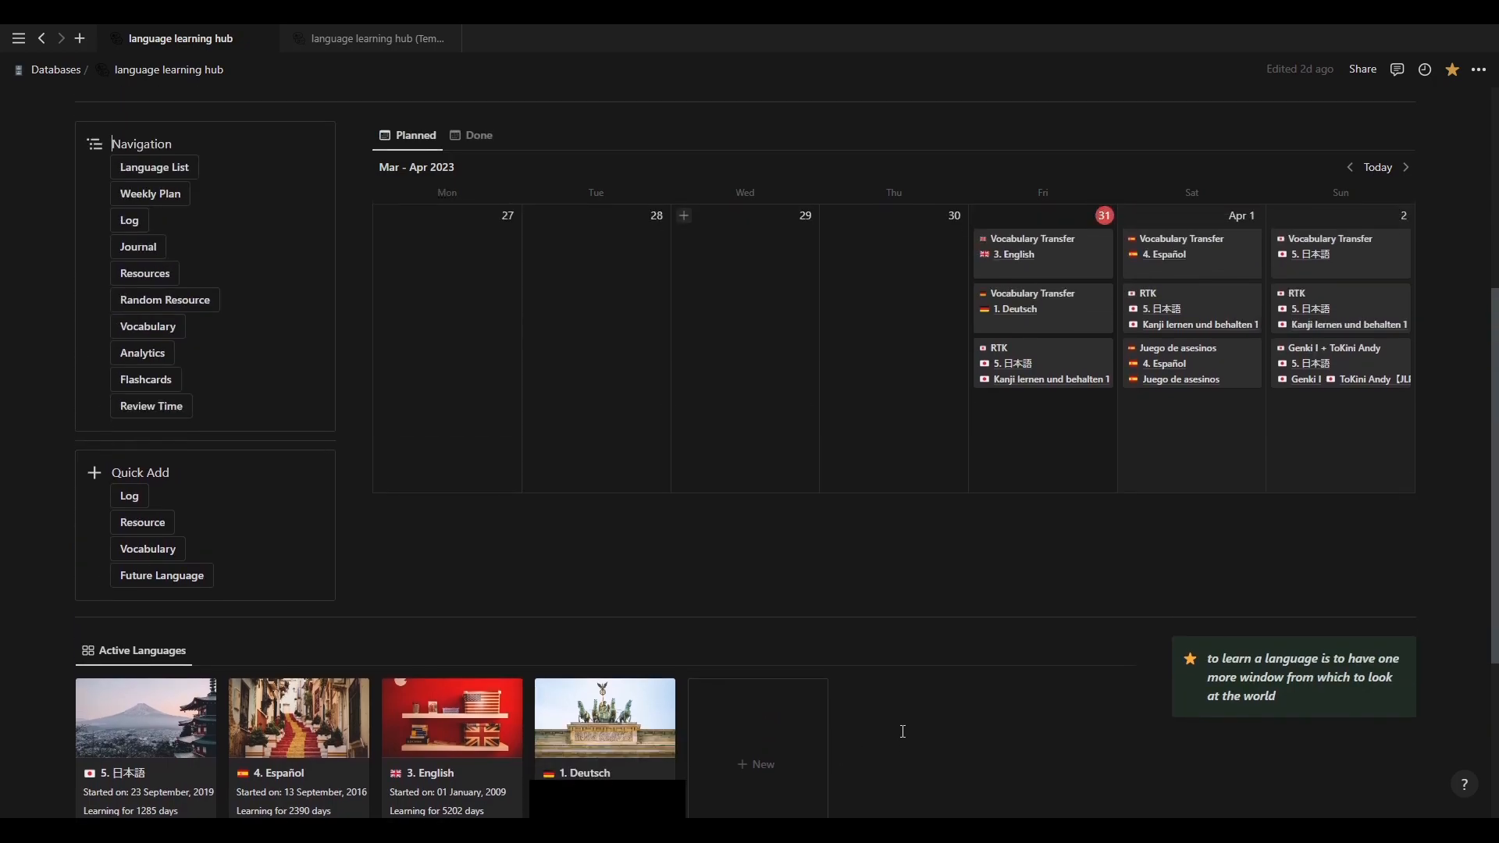
scroll(906, 726, "up", 1)
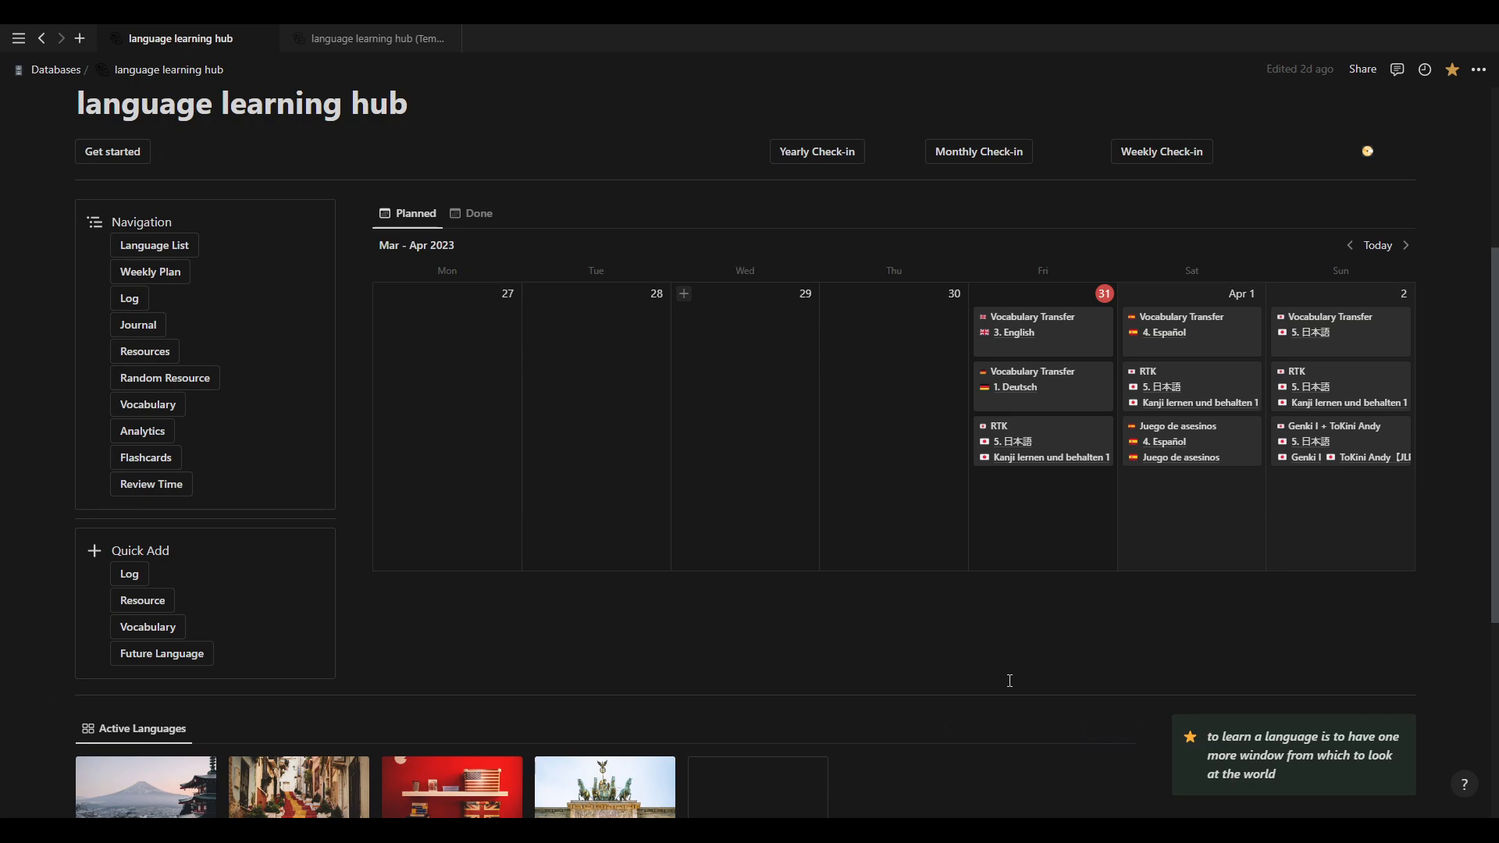
scroll(1007, 679, "up", 2)
scroll(843, 720, "up", 2)
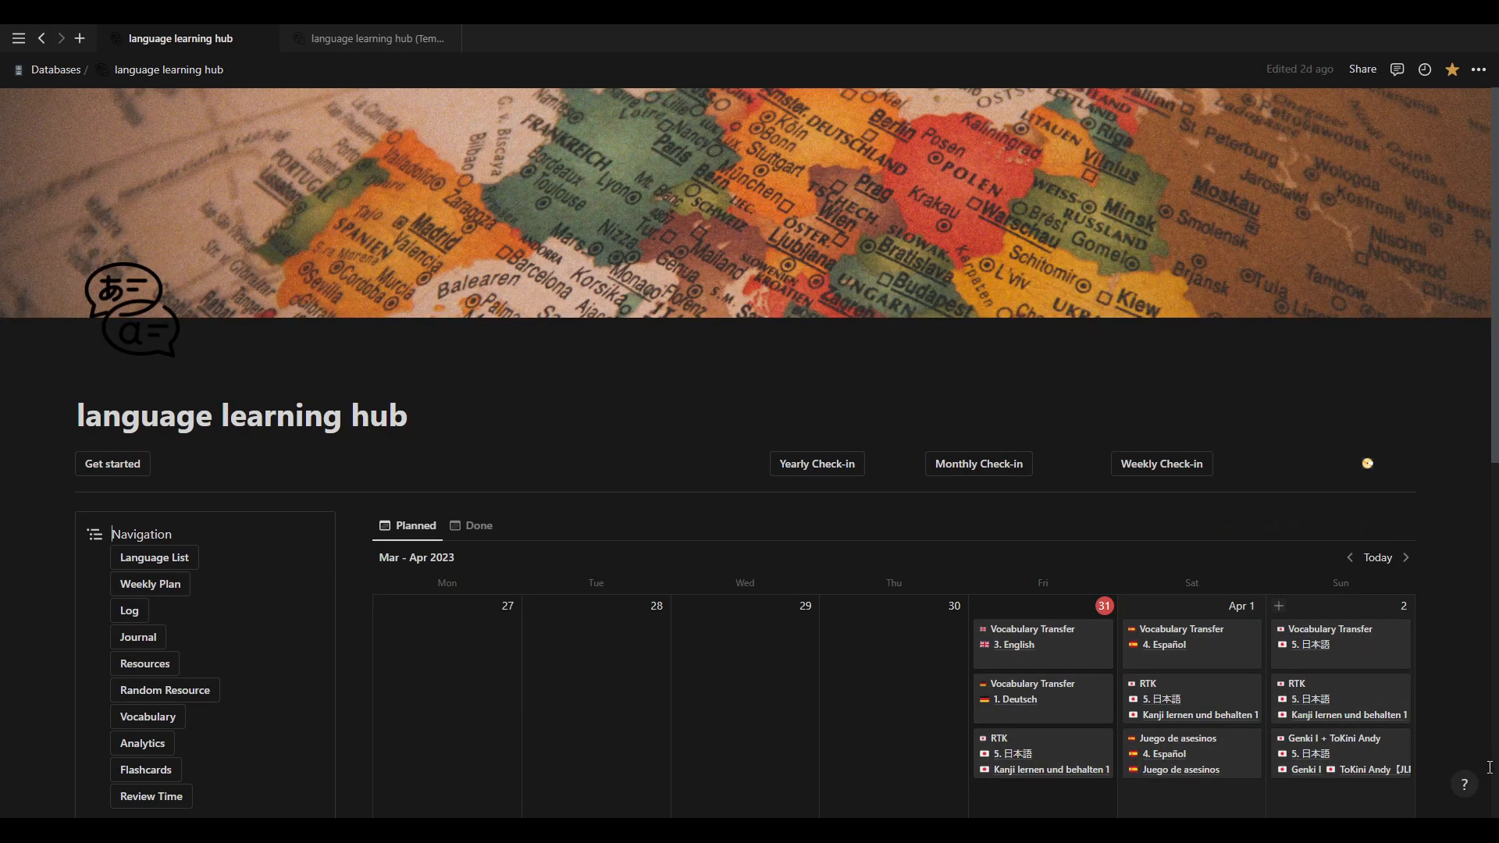
scroll(1478, 751, "down", 1)
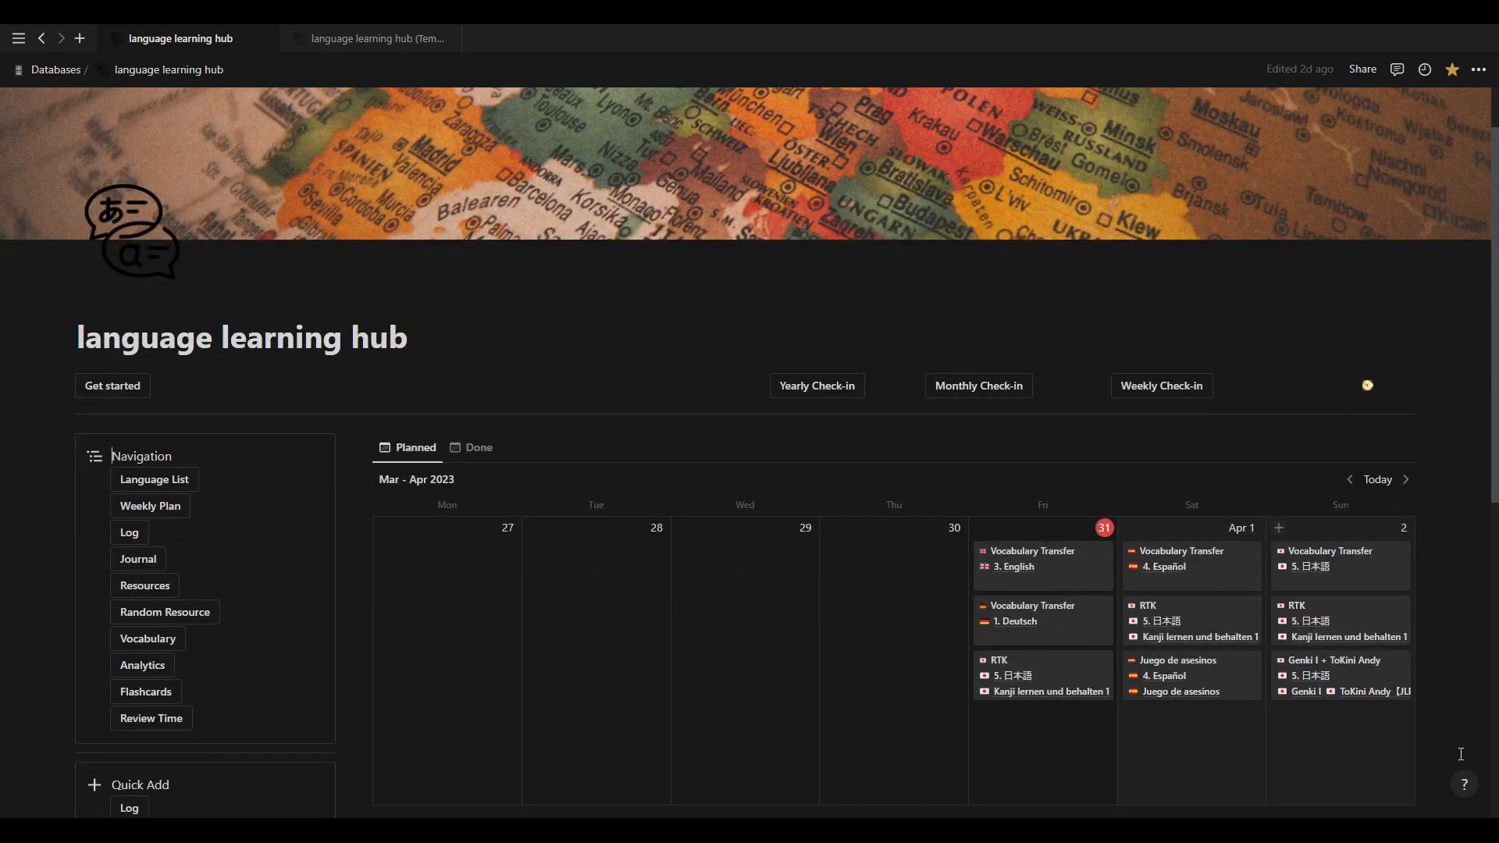
scroll(1444, 742, "down", 1)
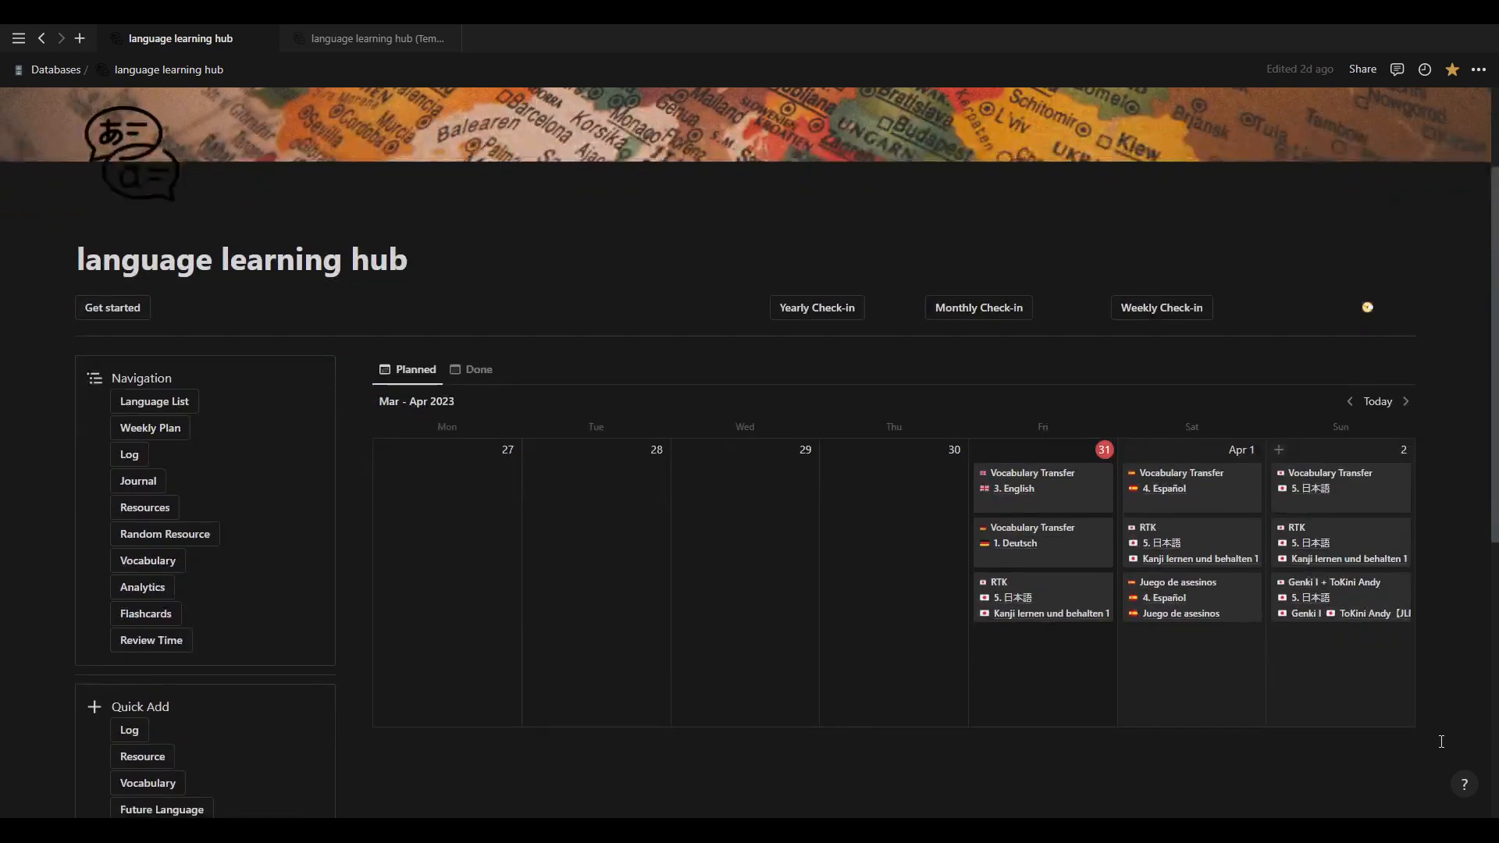
scroll(847, 682, "down", 4)
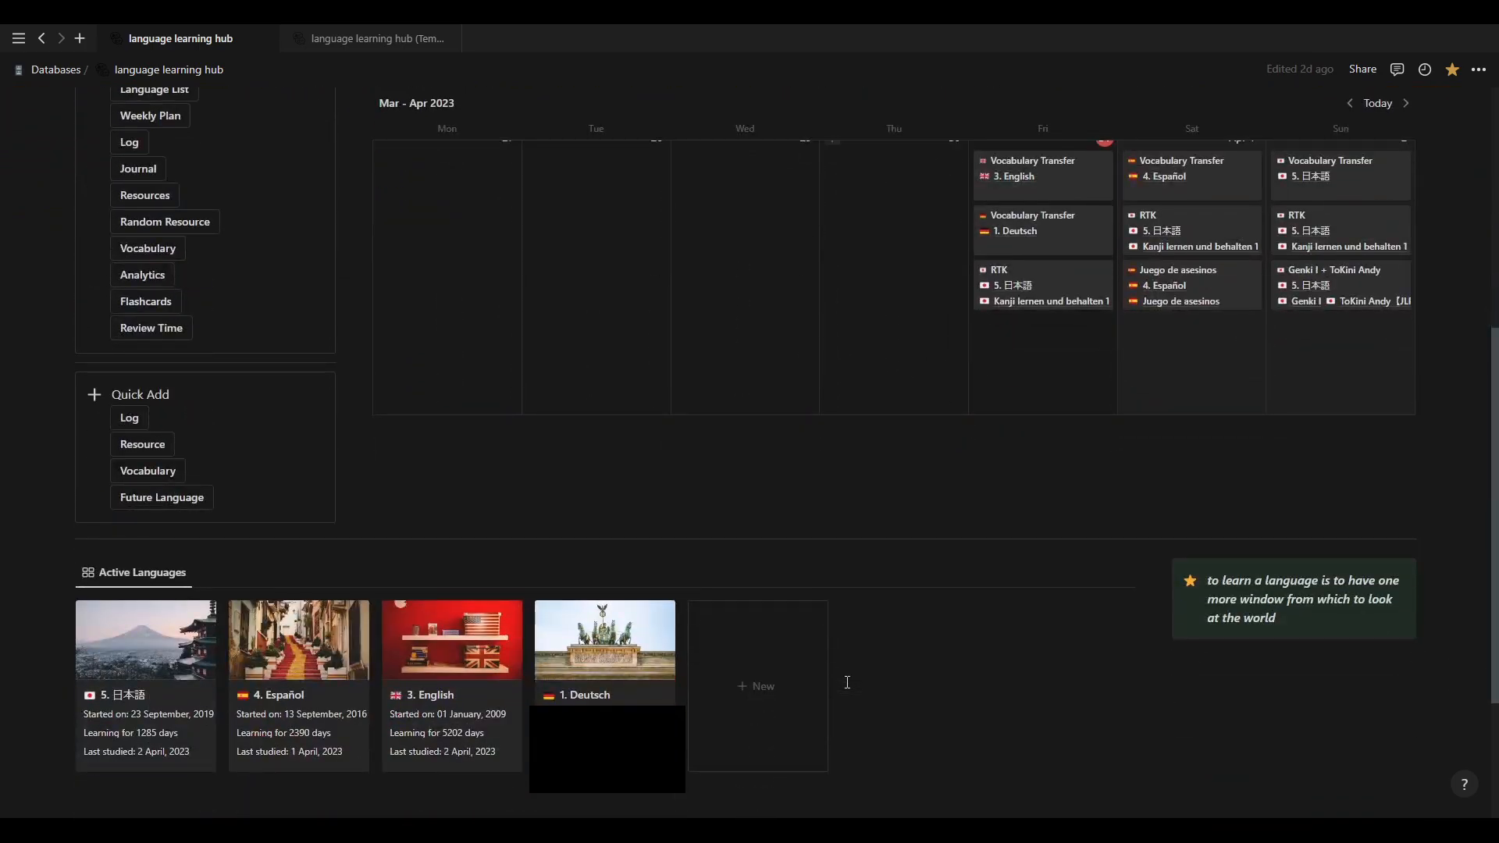
scroll(847, 682, "up", 6)
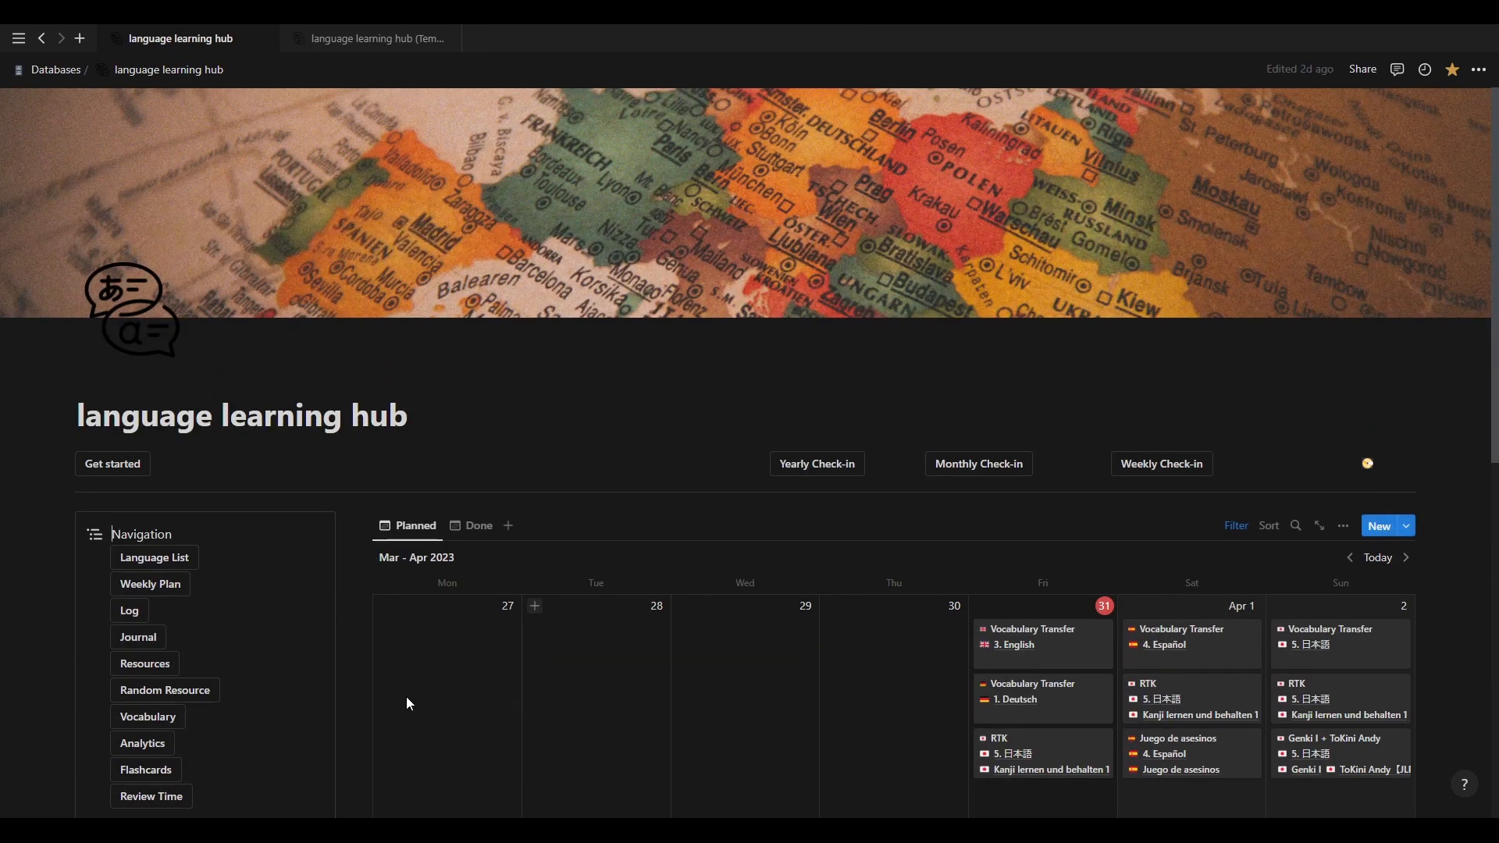
Open the Random Resource page from the hub's Navigation section and look through its language groups.
scroll(363, 611, "down", 1)
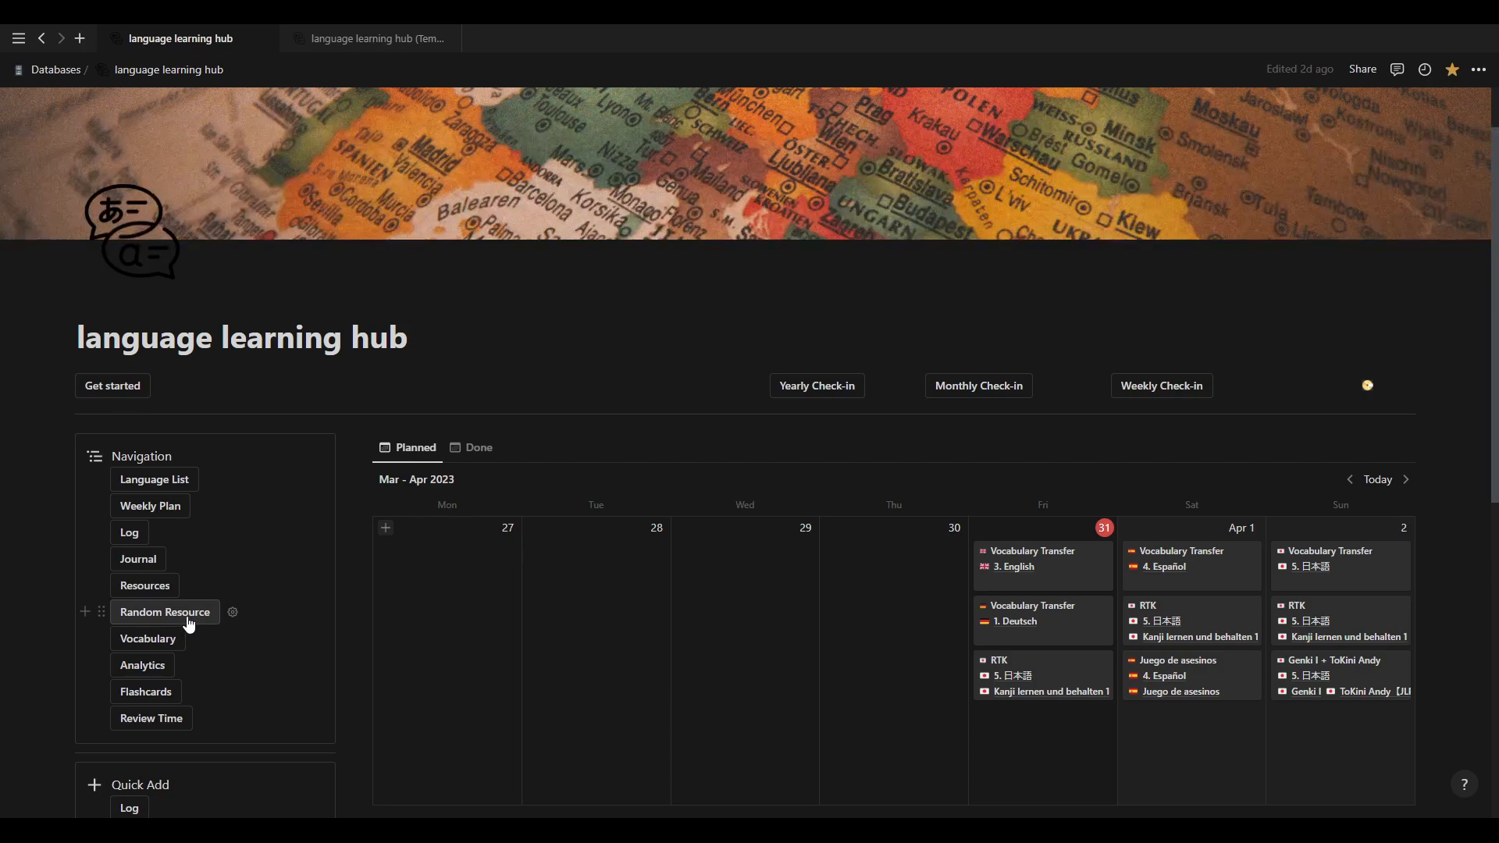
left_click(188, 622)
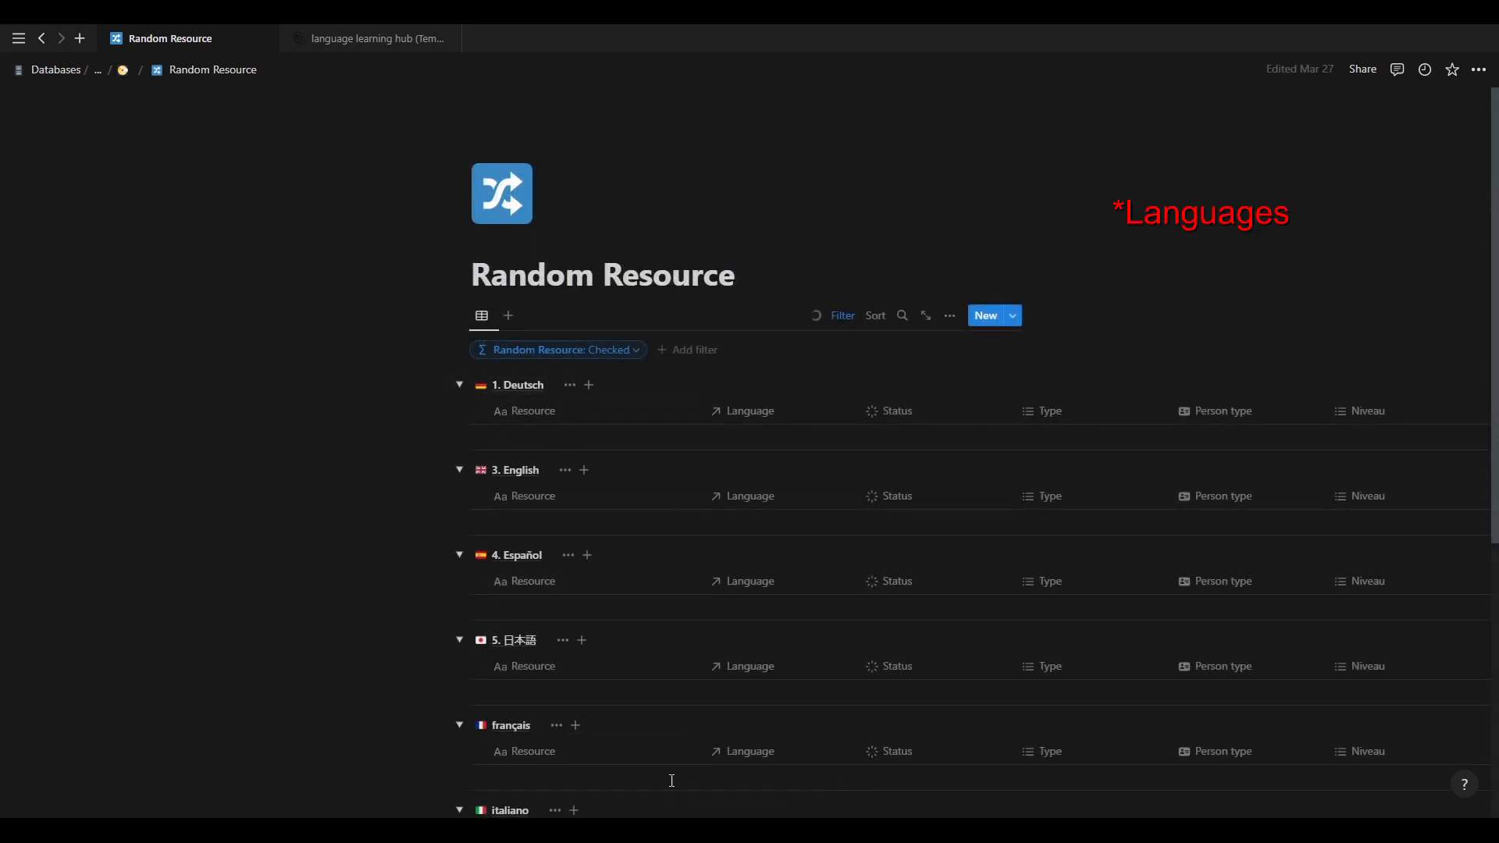
scroll(671, 750, "down", 5)
scroll(653, 712, "up", 5)
Collapse the français, italiano and 한국어 groups in the Random Resource table and hide its filter row.
left_click(459, 726)
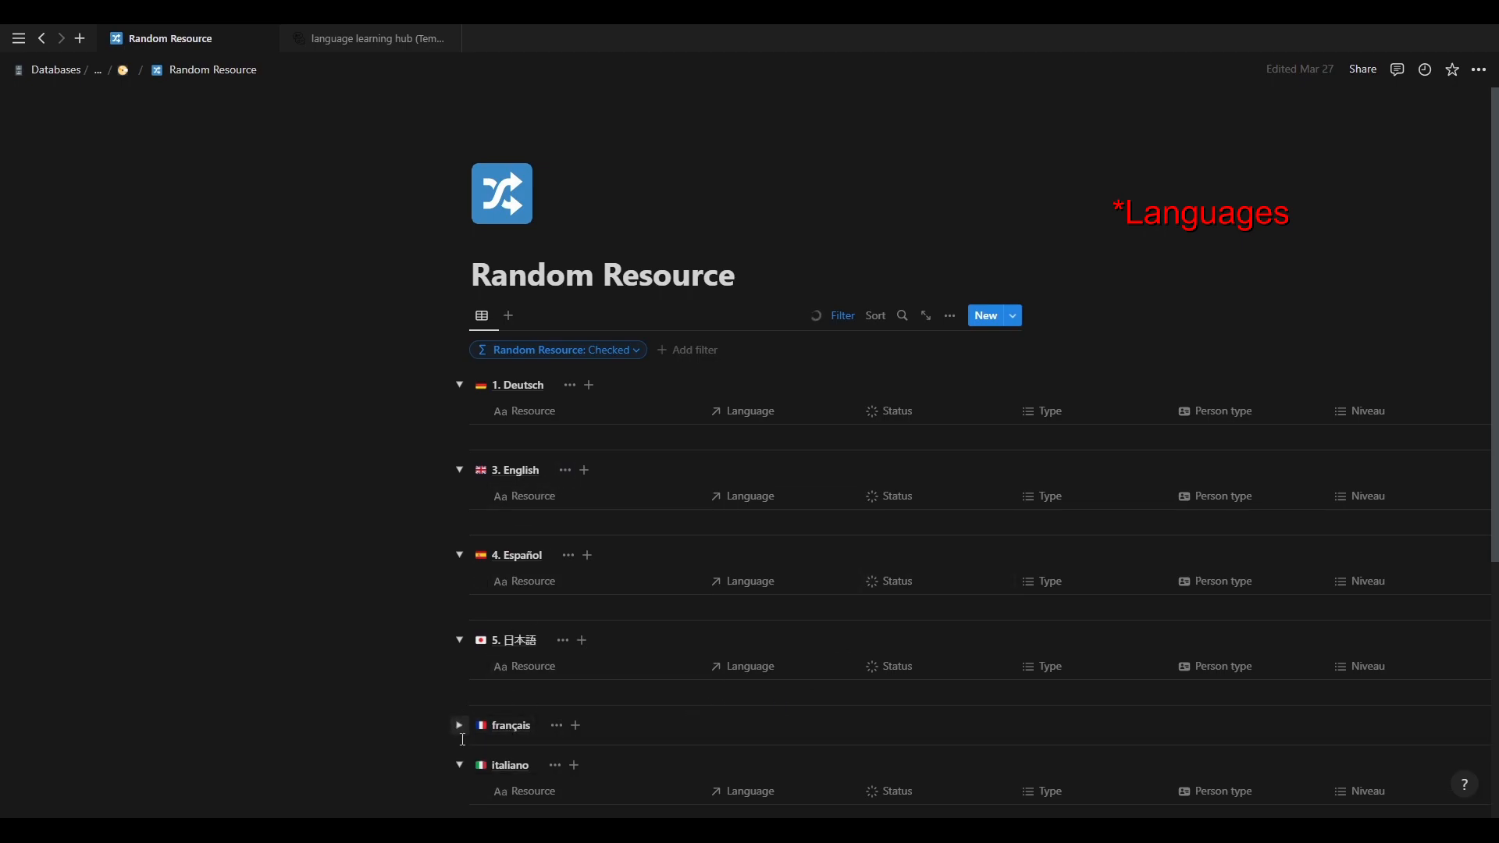
left_click(459, 768)
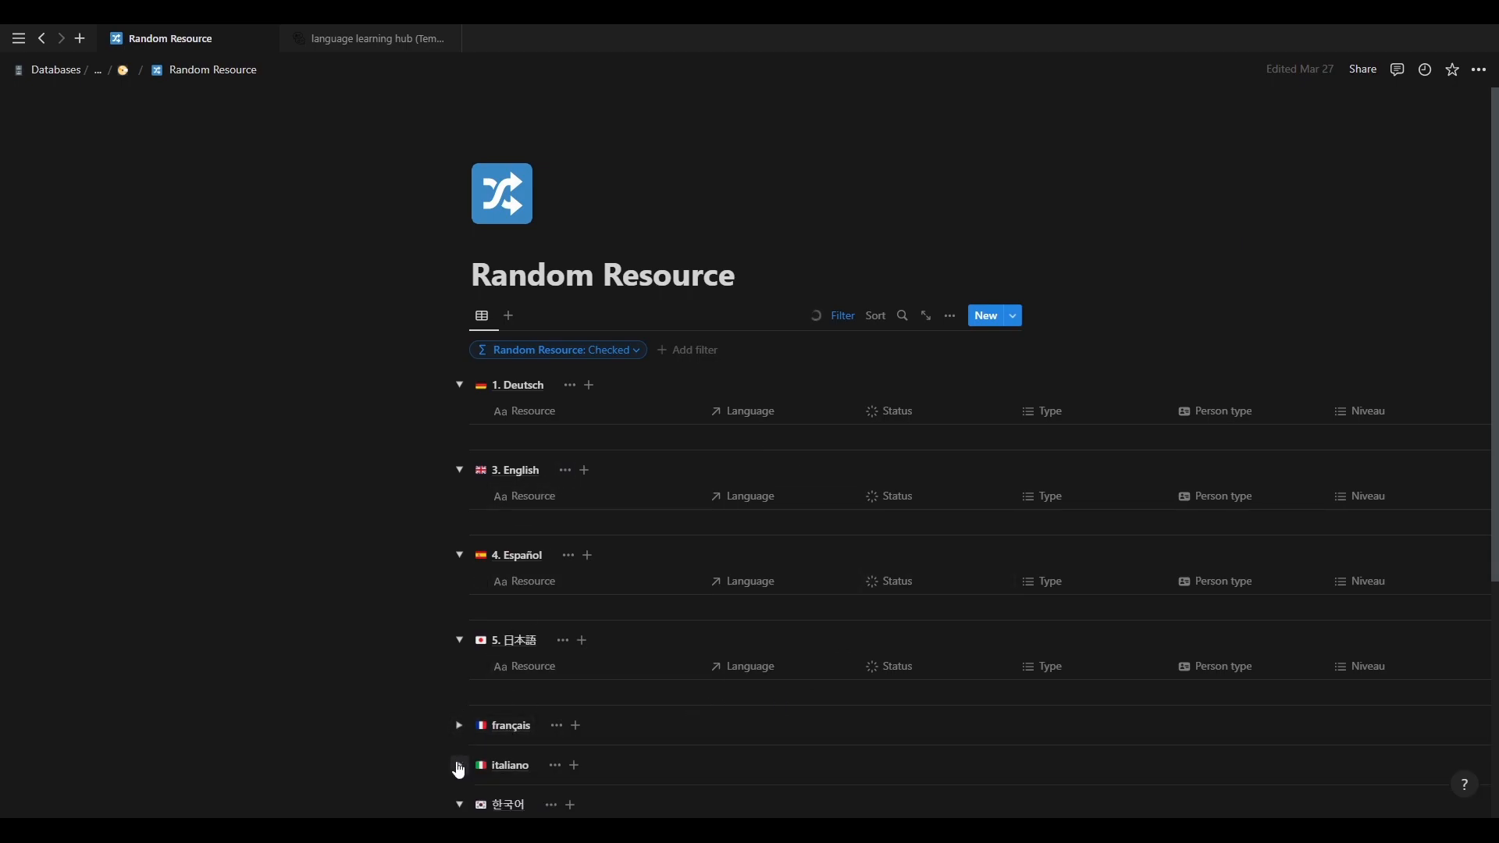
left_click(459, 804)
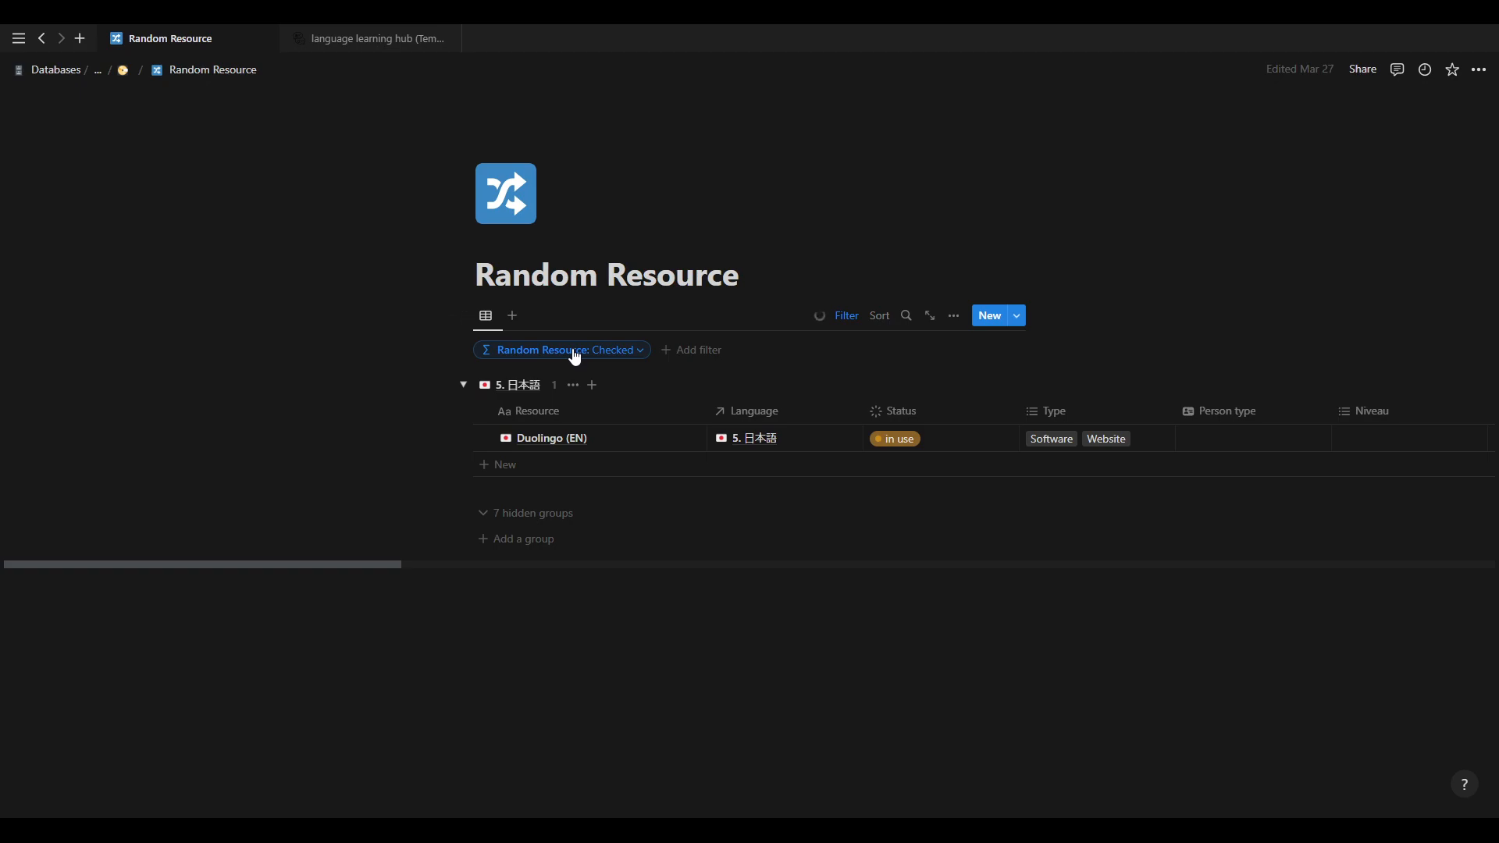
left_click(847, 315)
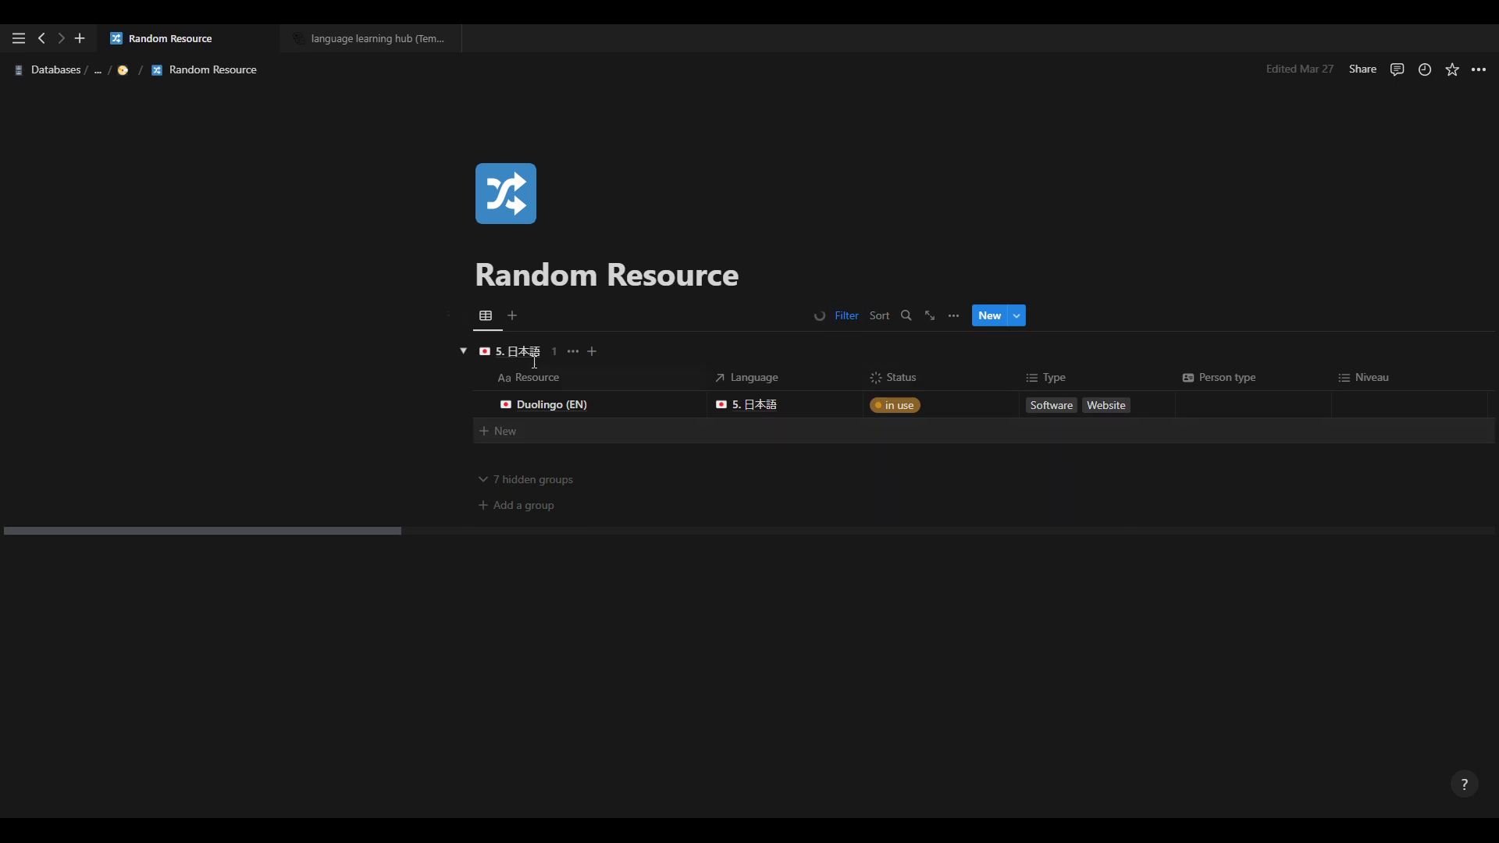
Clear the row selection on the Random Resource page and return to the main language learning hub page.
left_click_drag(338, 388, 865, 465)
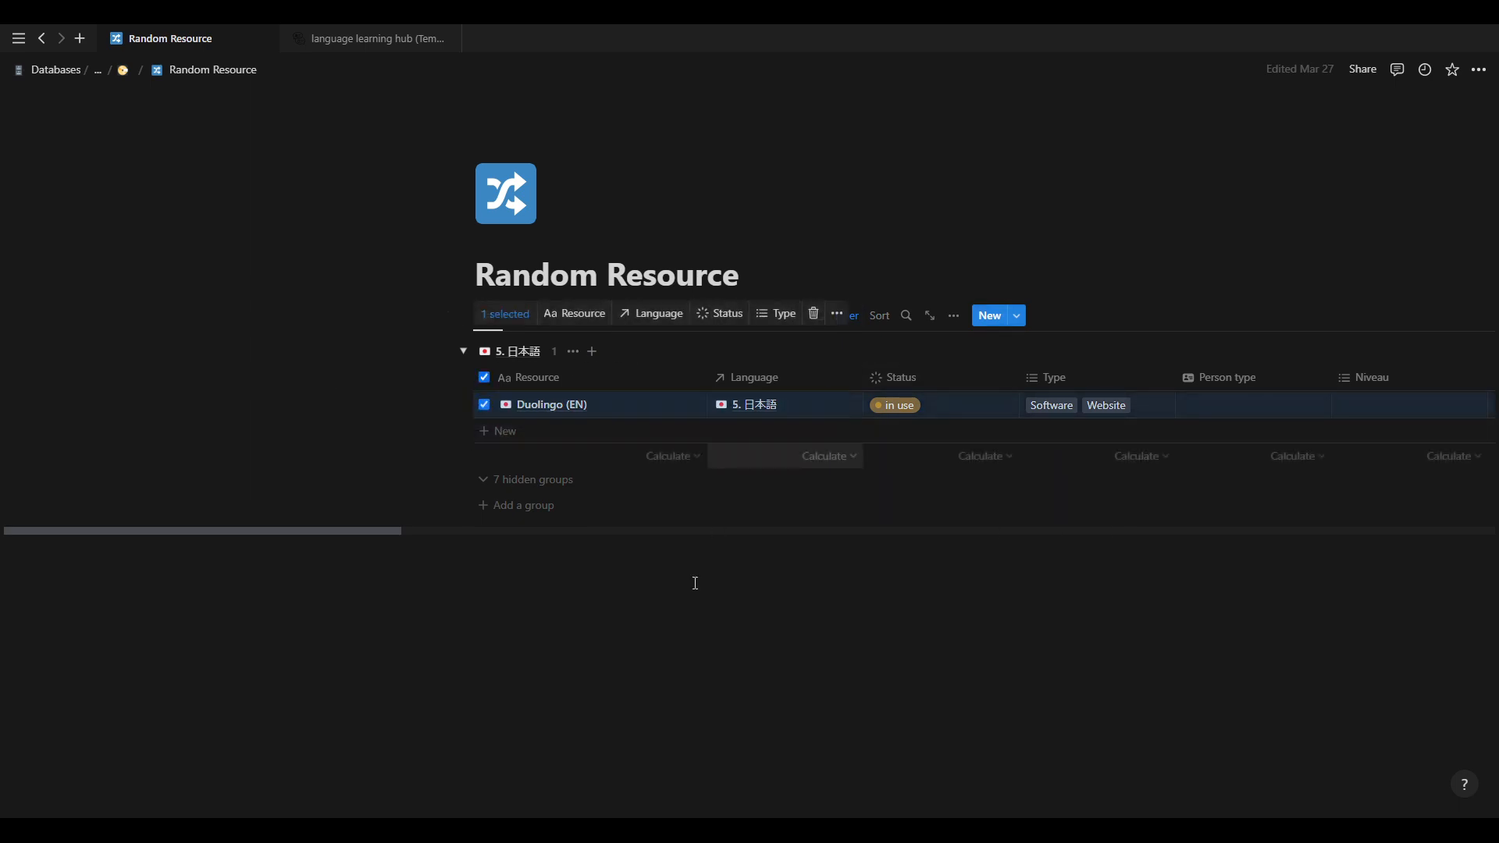
left_click(702, 628)
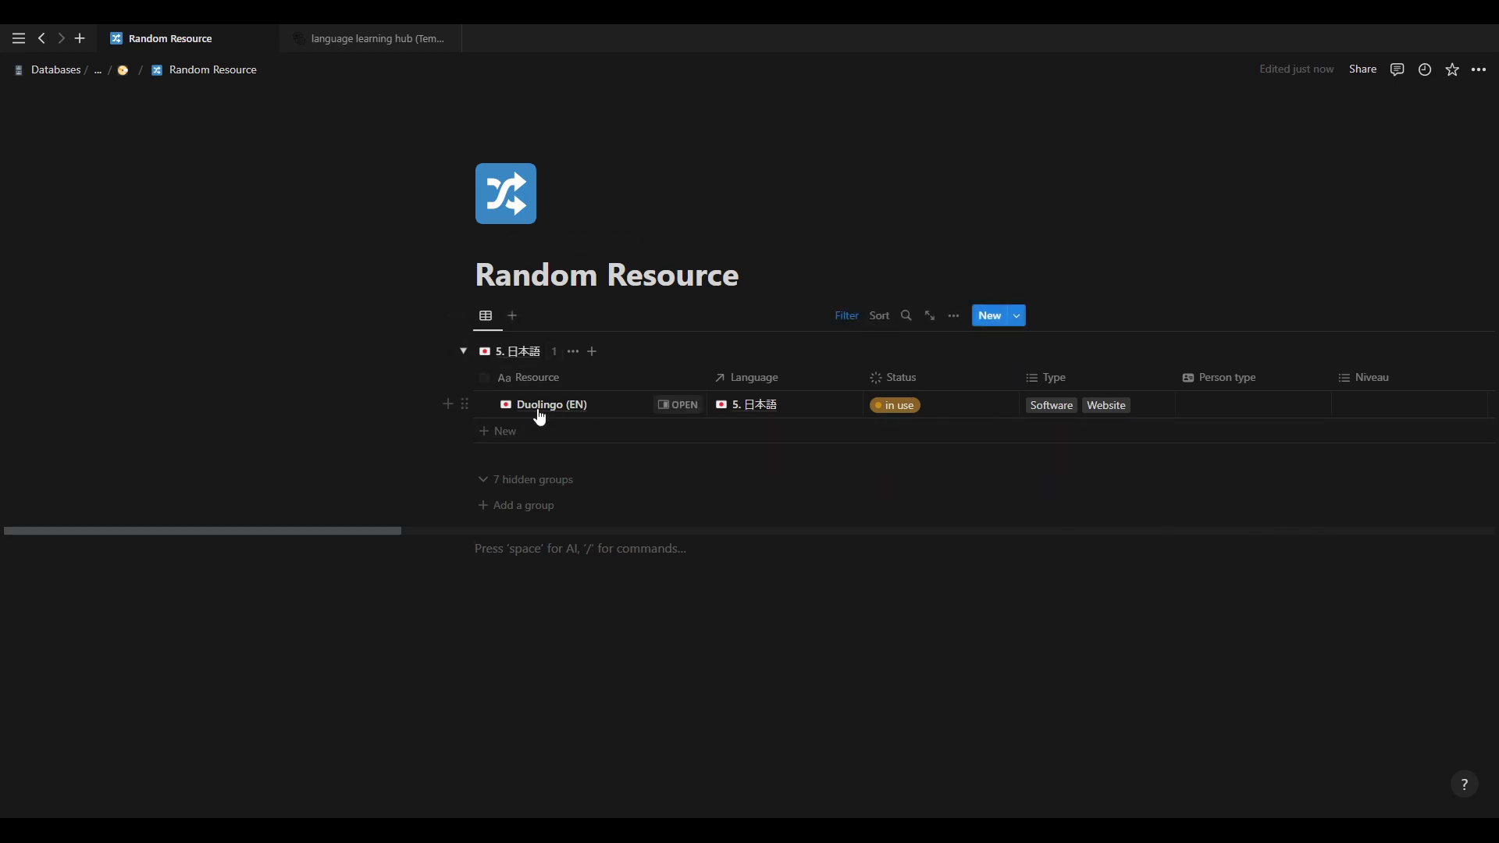
left_click(124, 74)
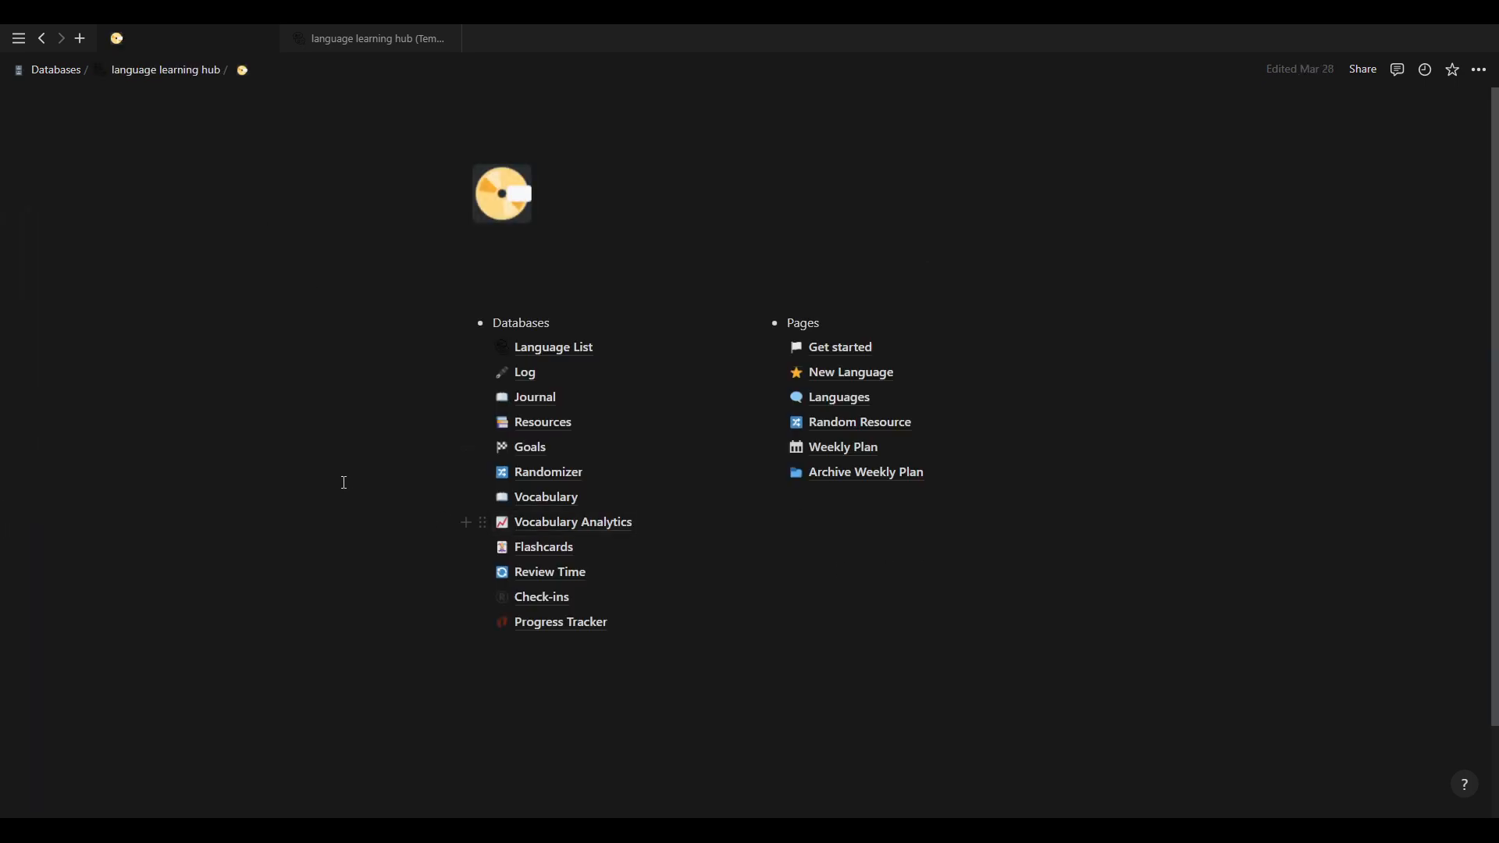
left_click(121, 69)
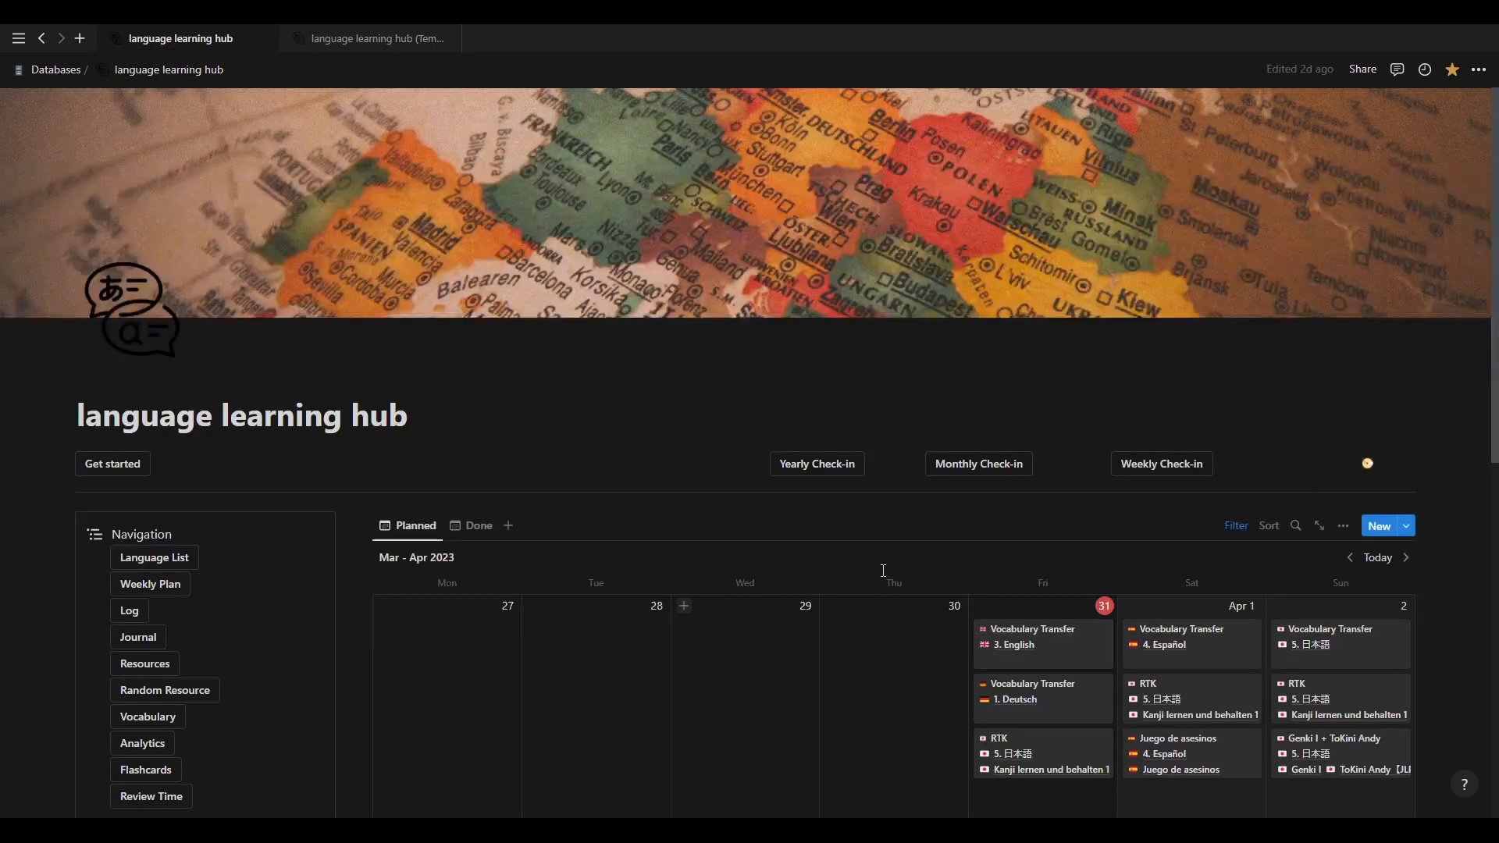
Look over the hub's Planned calendar, Navigation and Quick Add sections, and switch to the language learning hub (Template) page.
scroll(991, 586, "down", 1)
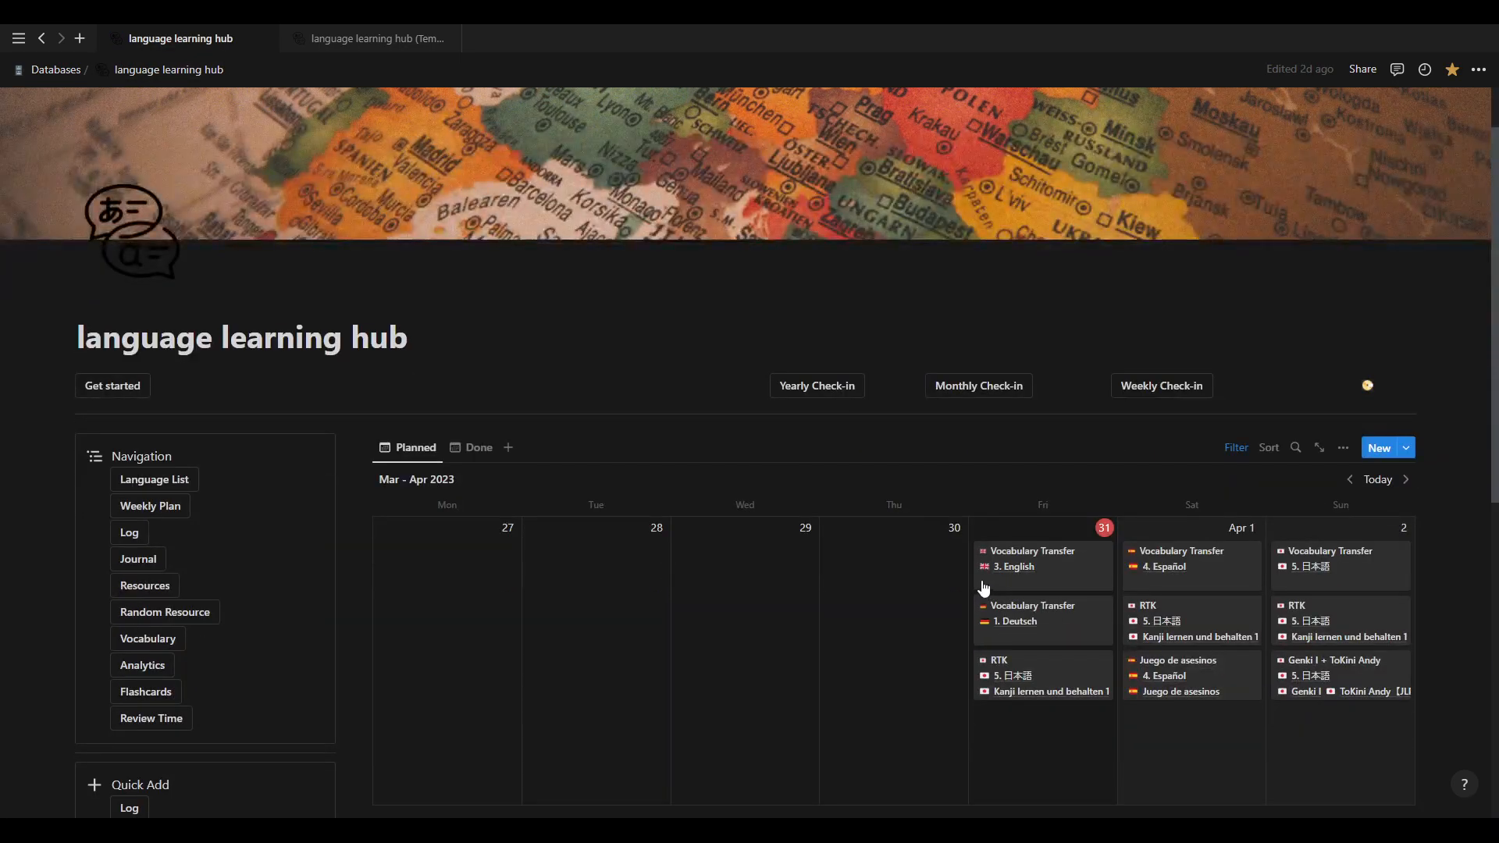
scroll(956, 577, "down", 3)
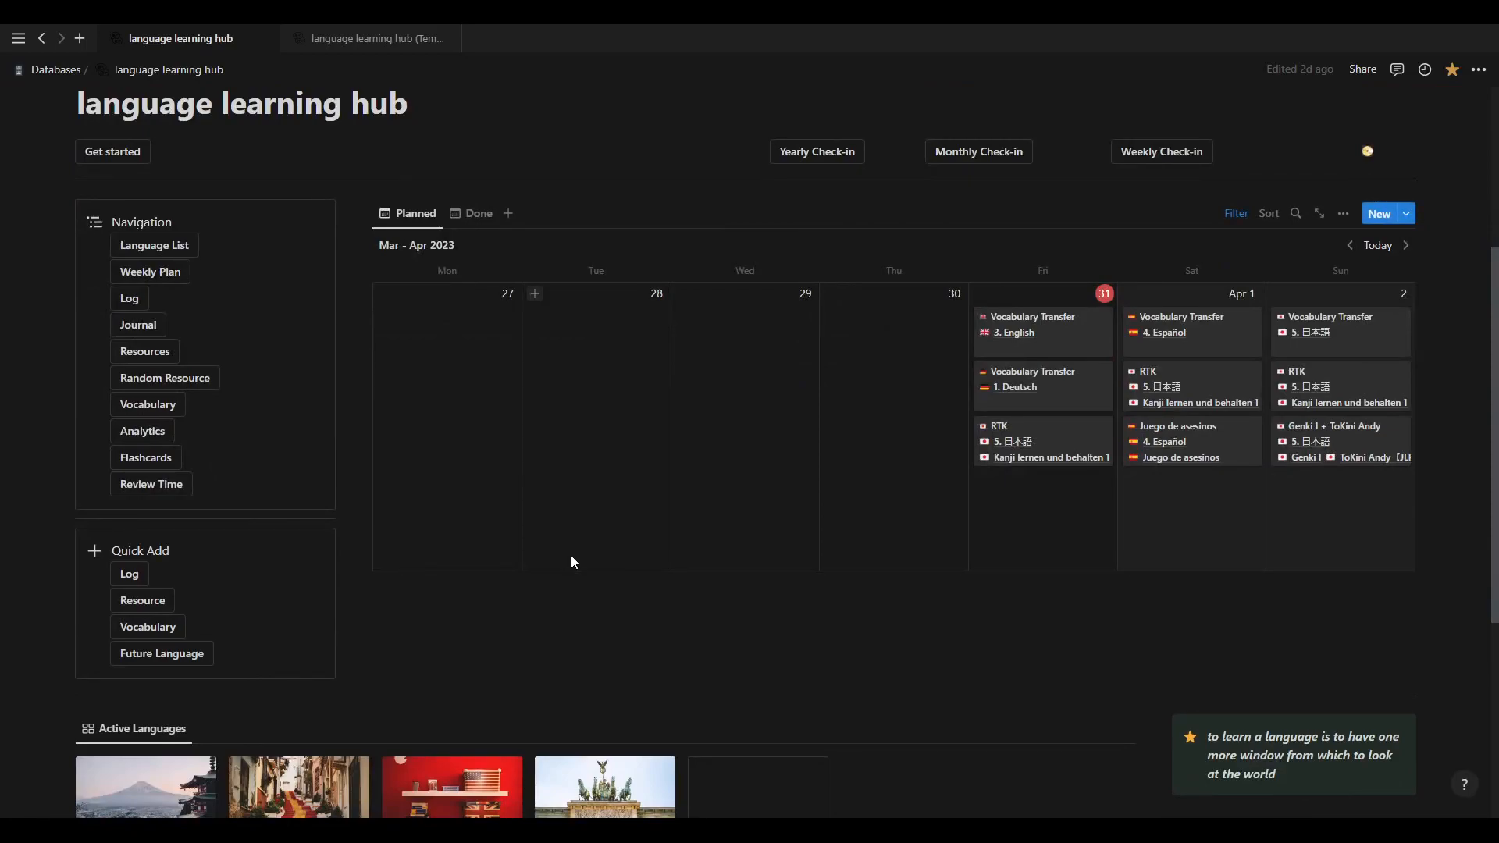
scroll(572, 558, "up", 3)
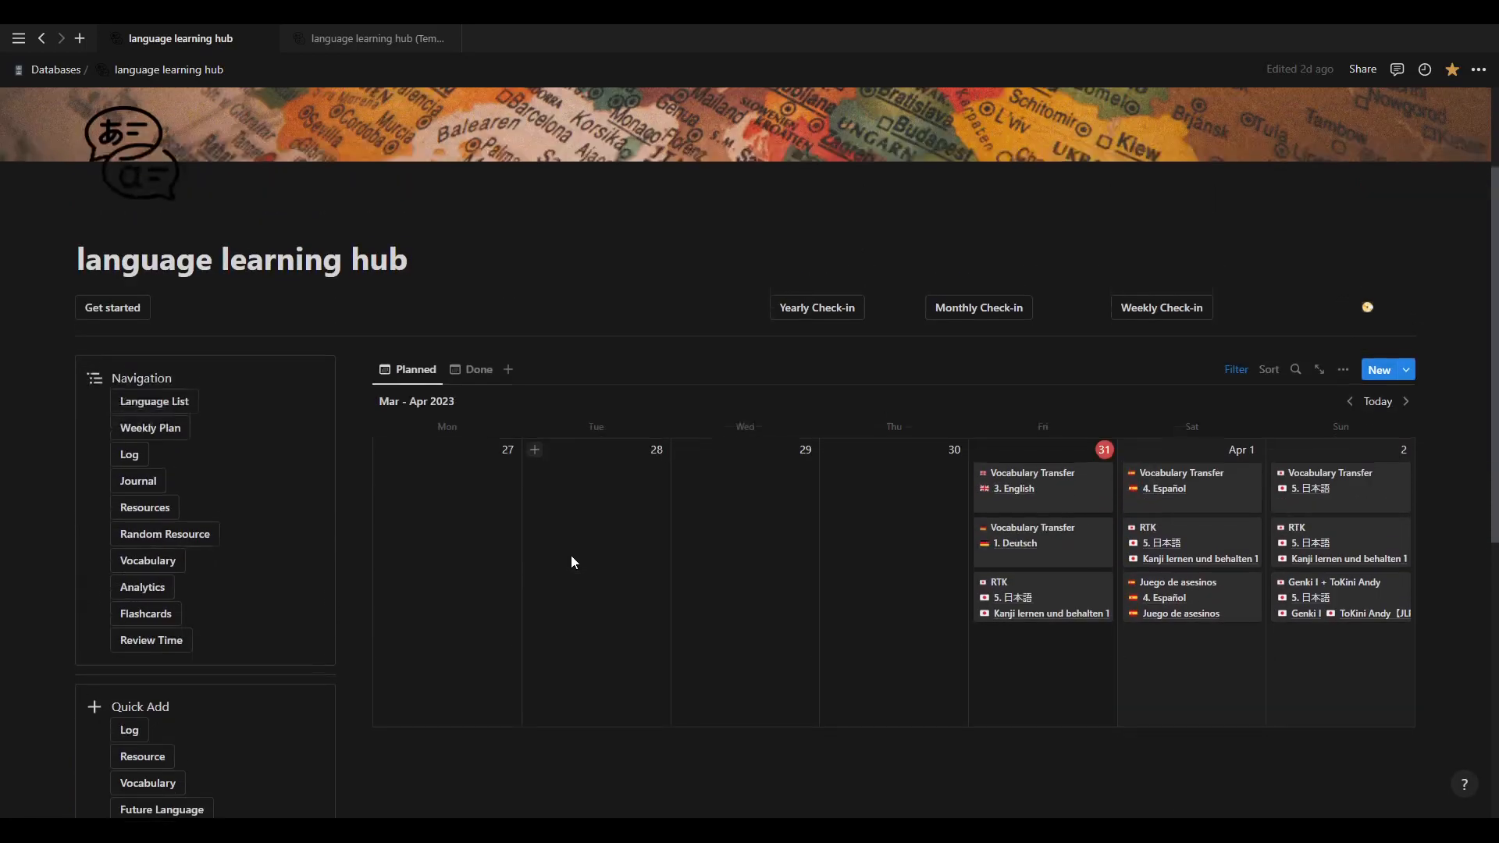
scroll(571, 558, "up", 1)
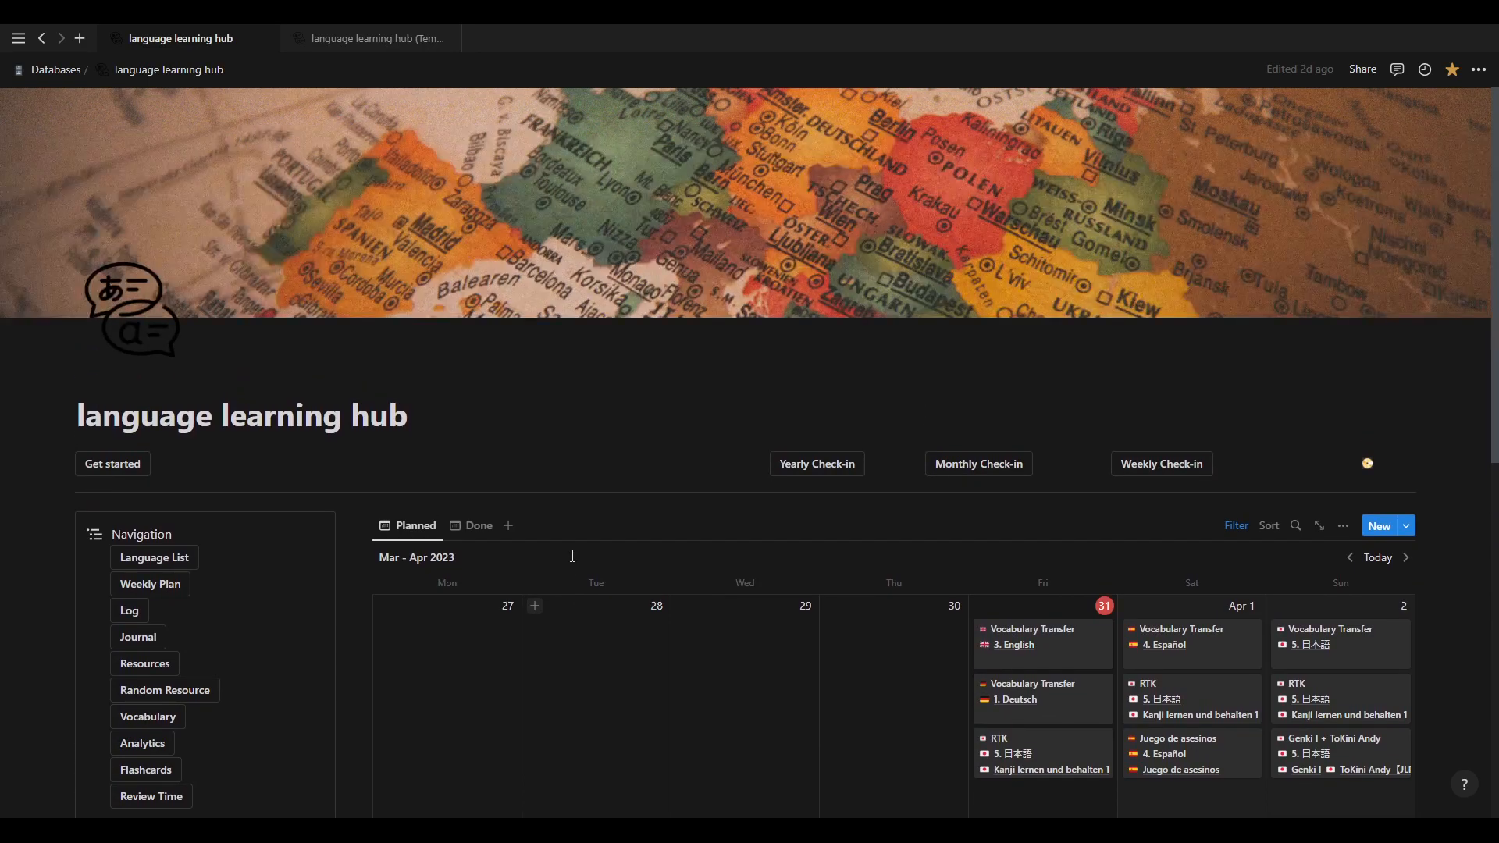
left_click(391, 43)
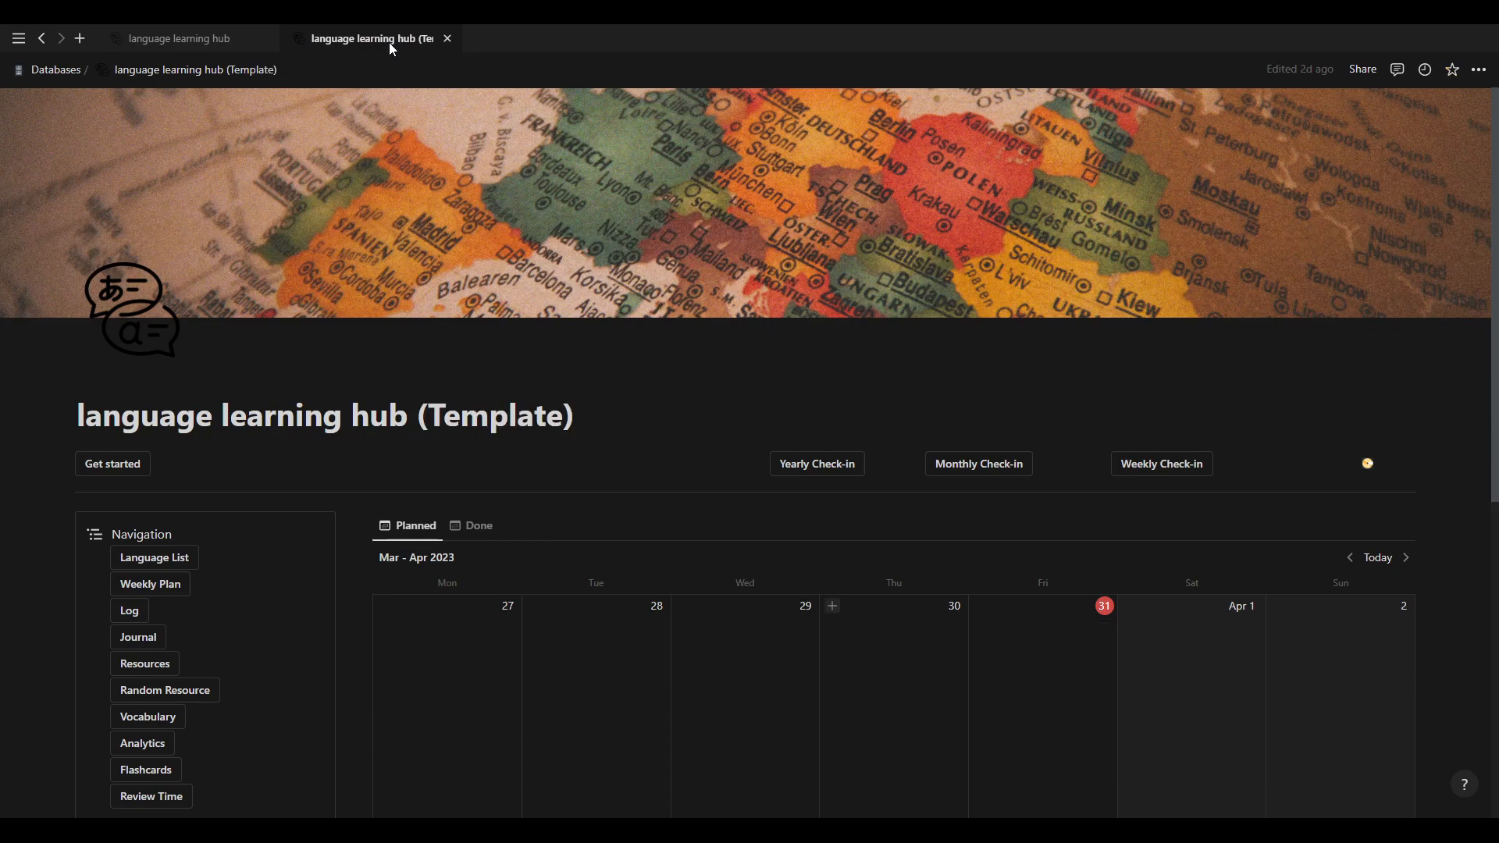